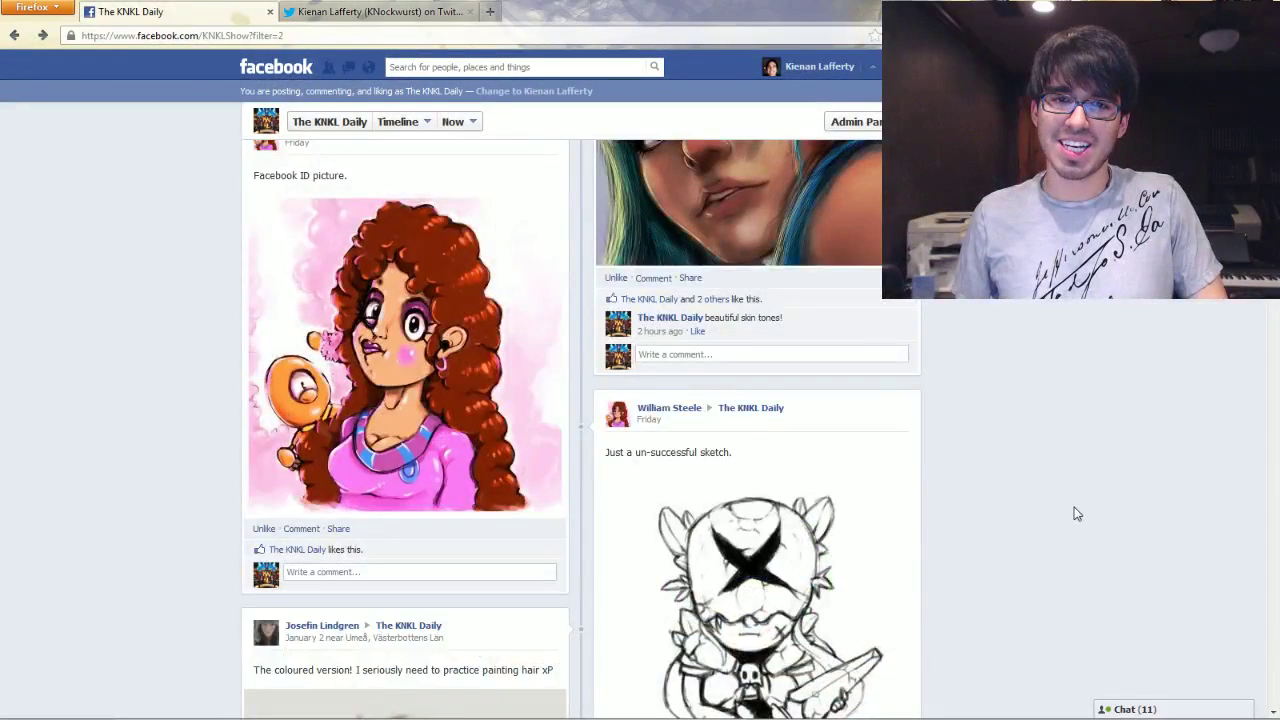
# Browse the fan artwork posts on The KNKL Daily Facebook page, down to December 2012 and back up to the newest ones.
pyautogui.scroll(-10, 1077, 514)
pyautogui.scroll(-15, 1077, 525)
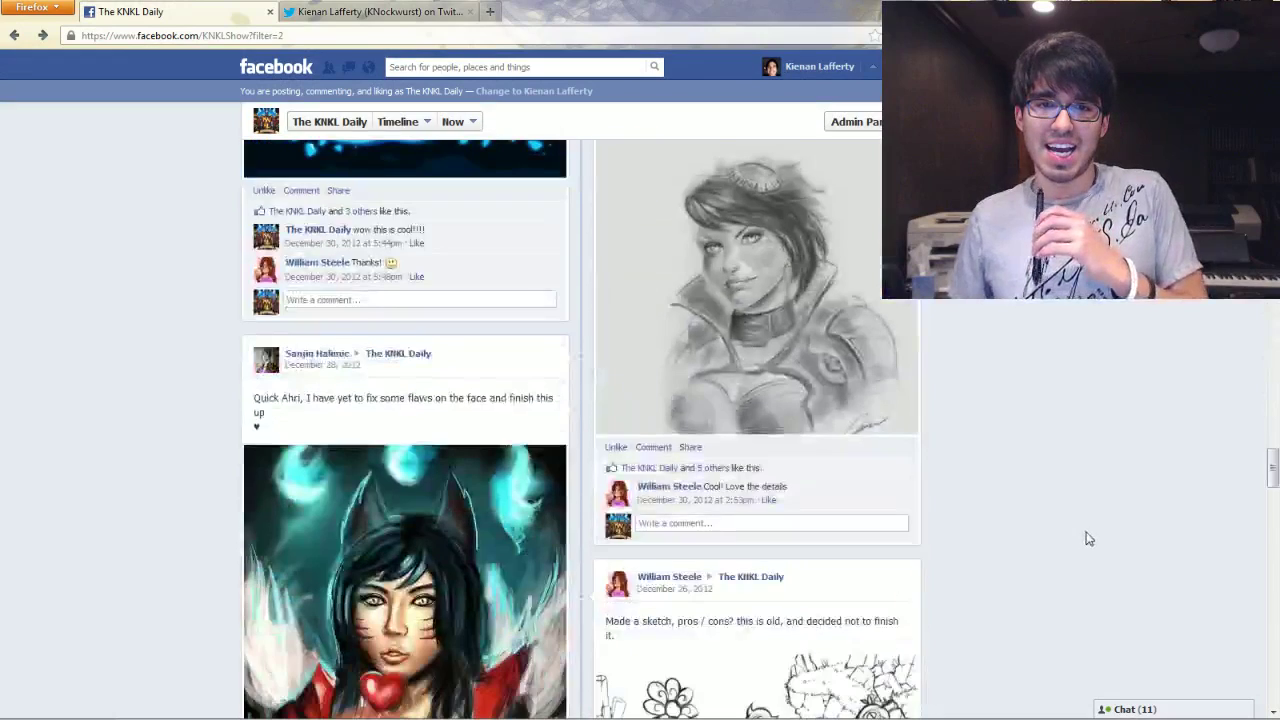
pyautogui.scroll(-10, 1089, 539)
pyautogui.scroll(4, 1097, 556)
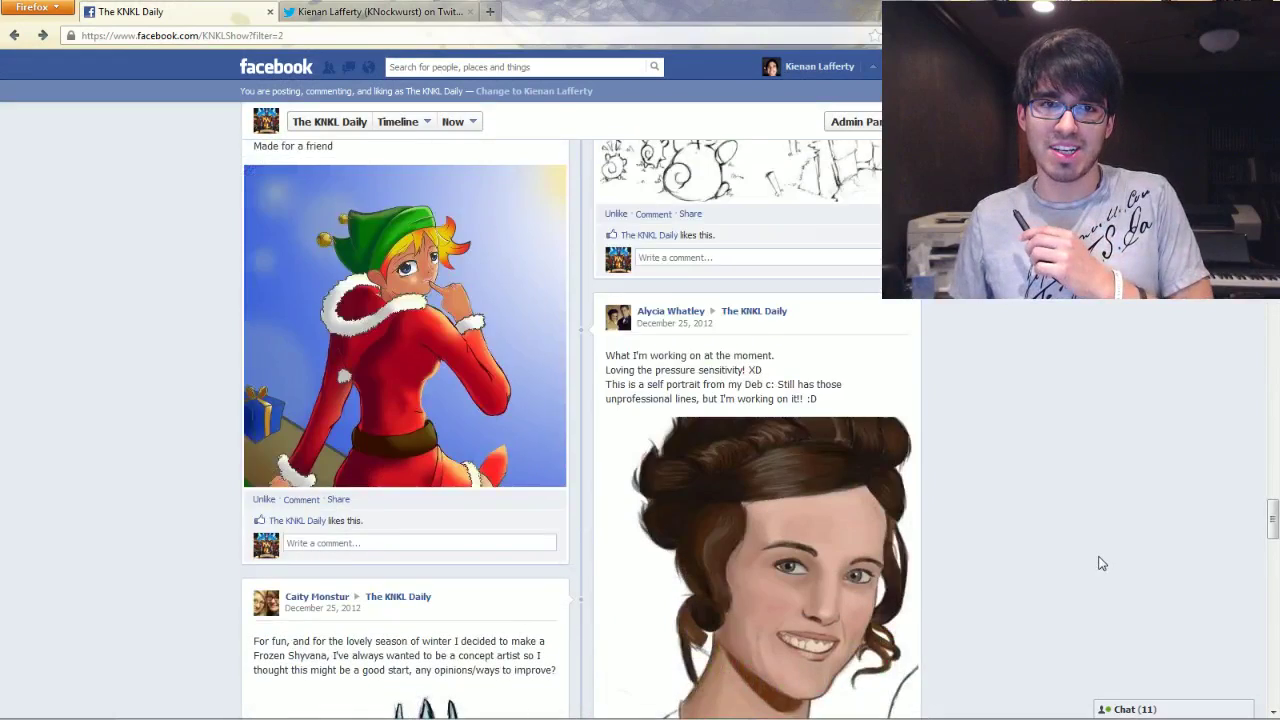
pyautogui.scroll(4, 1100, 563)
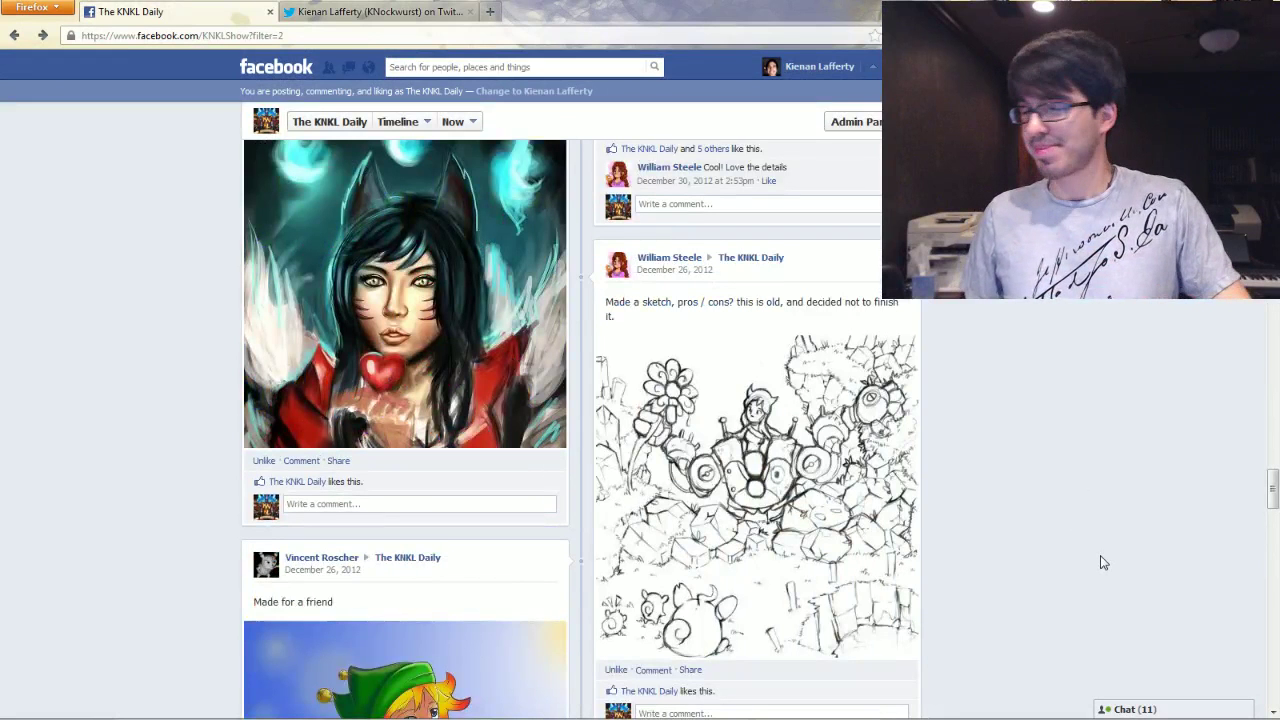
pyautogui.scroll(5, 1100, 563)
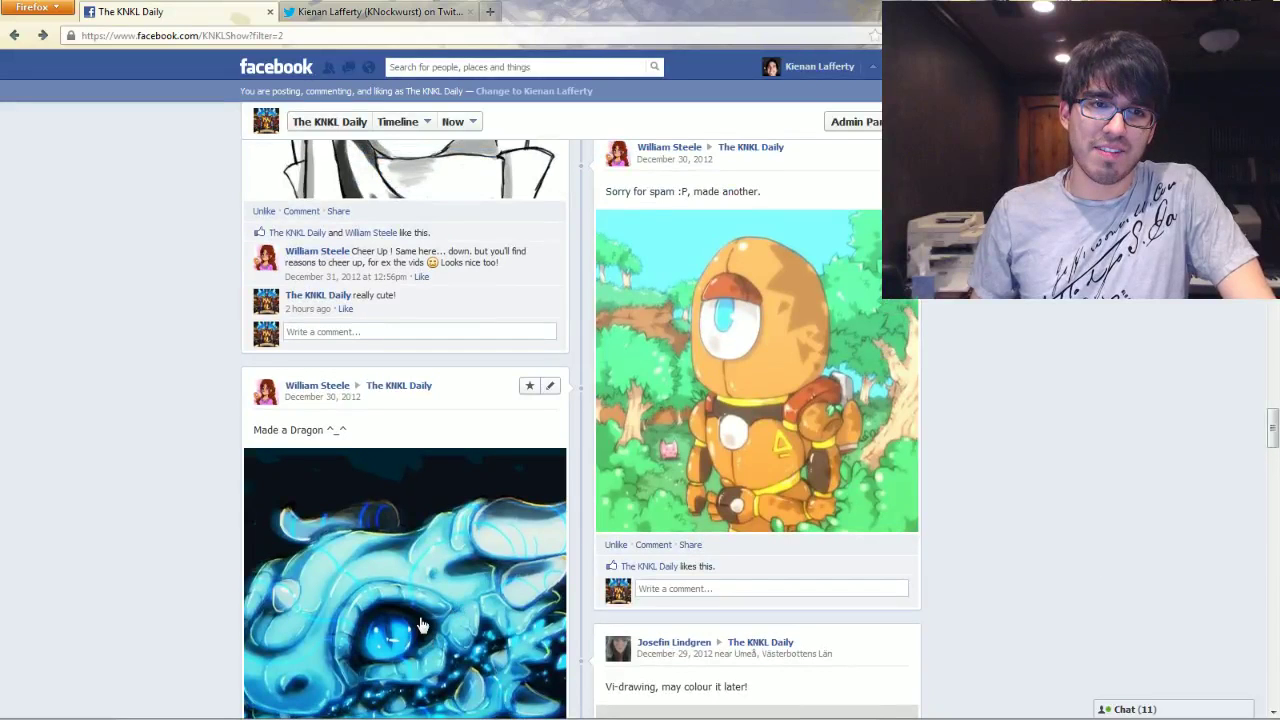
pyautogui.scroll(5, 1010, 448)
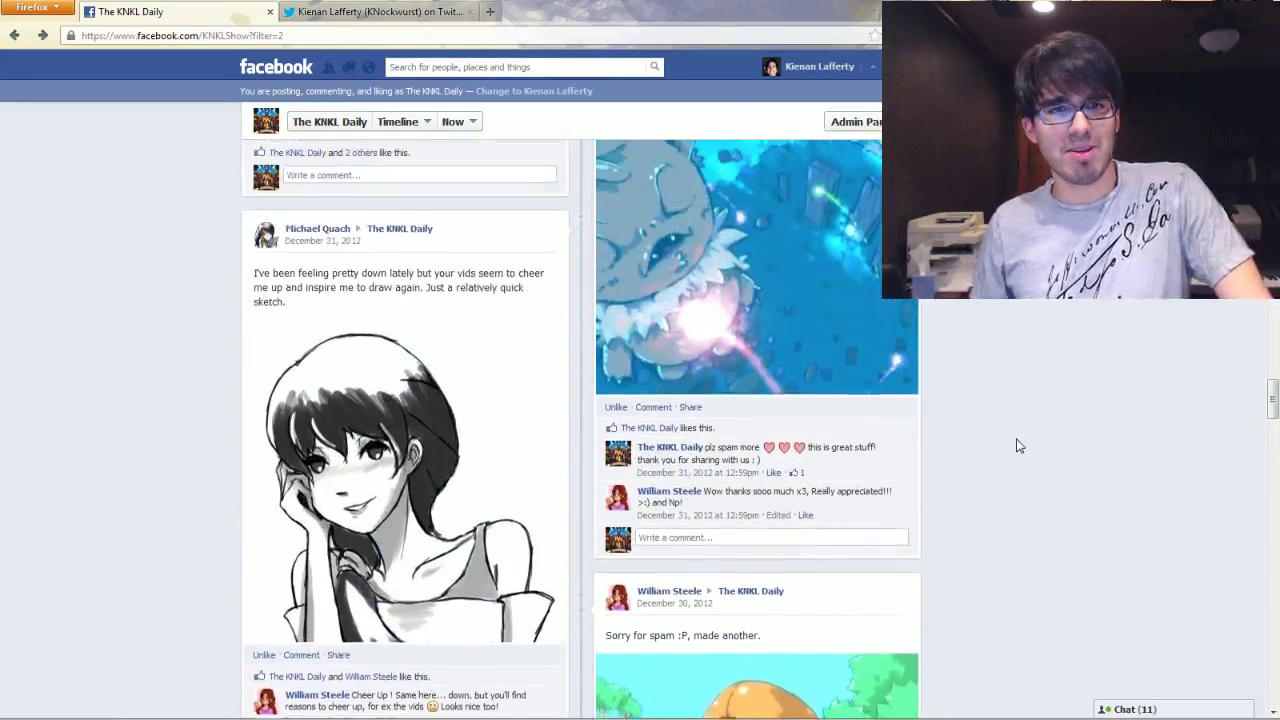
pyautogui.scroll(3, 1016, 447)
pyautogui.scroll(-3, 1016, 447)
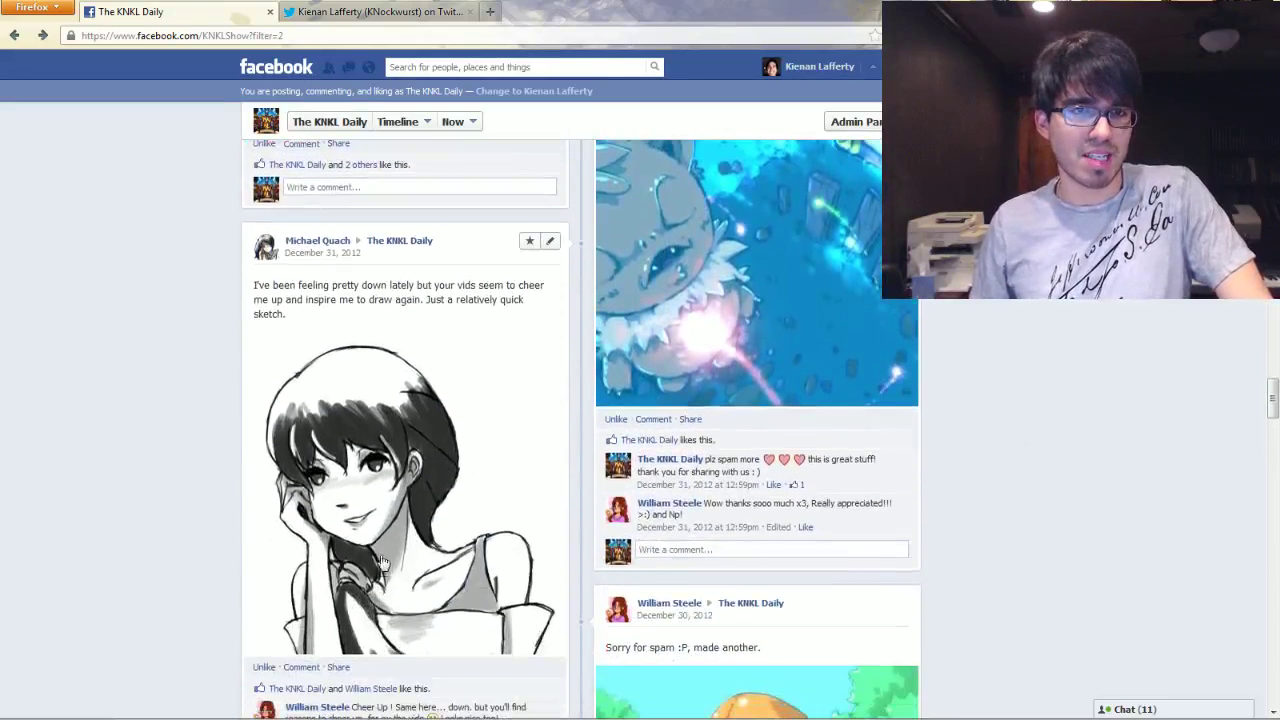
pyautogui.scroll(10, 204, 486)
pyautogui.scroll(15, 182, 494)
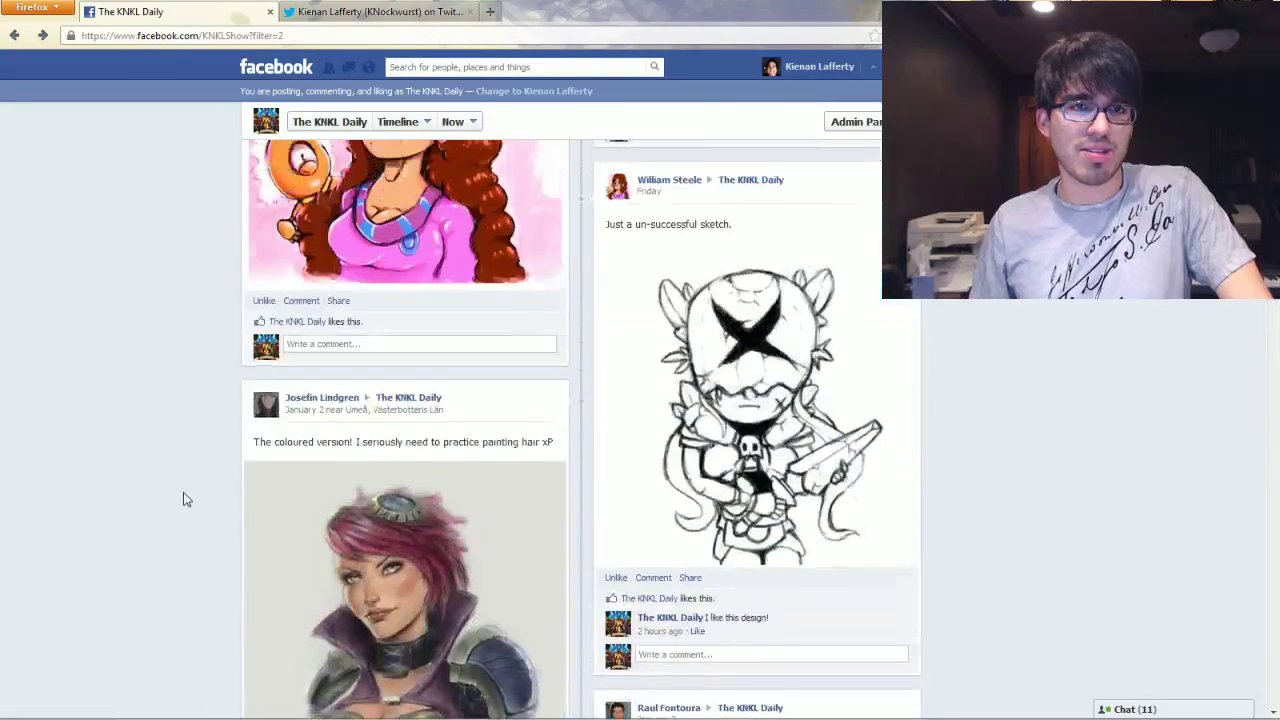
pyautogui.scroll(15, 184, 498)
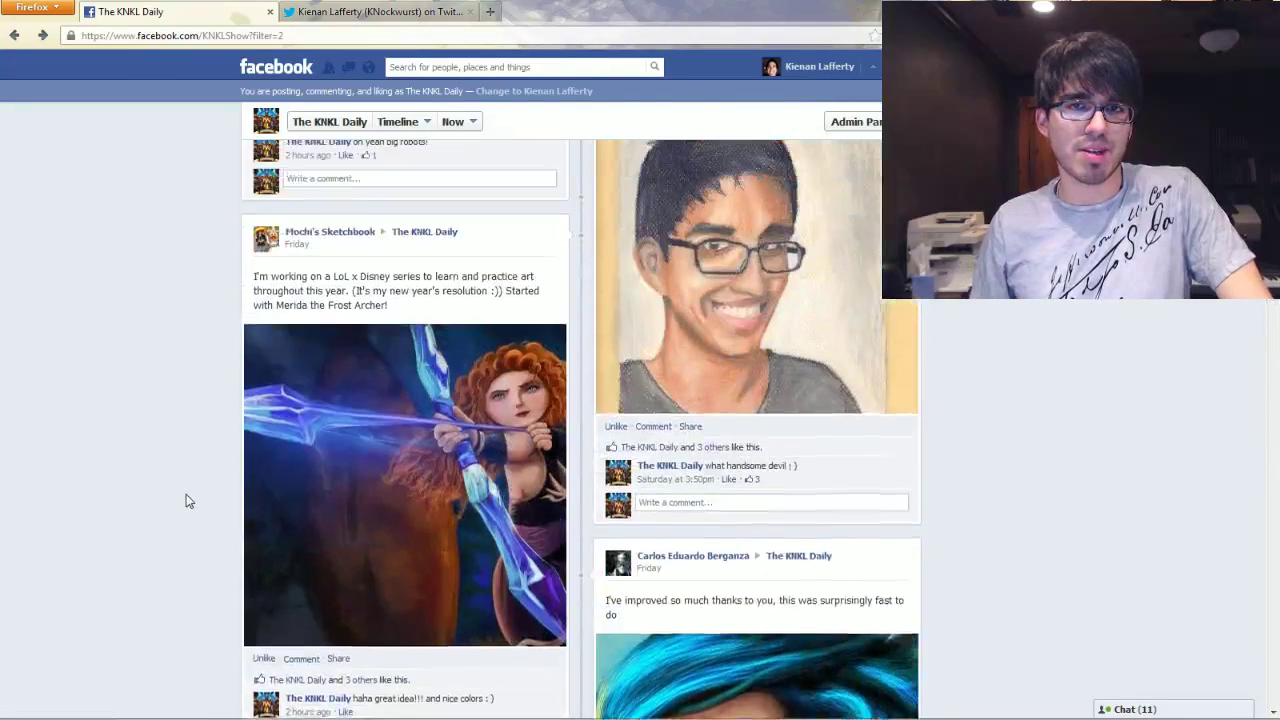
pyautogui.scroll(3, 185, 501)
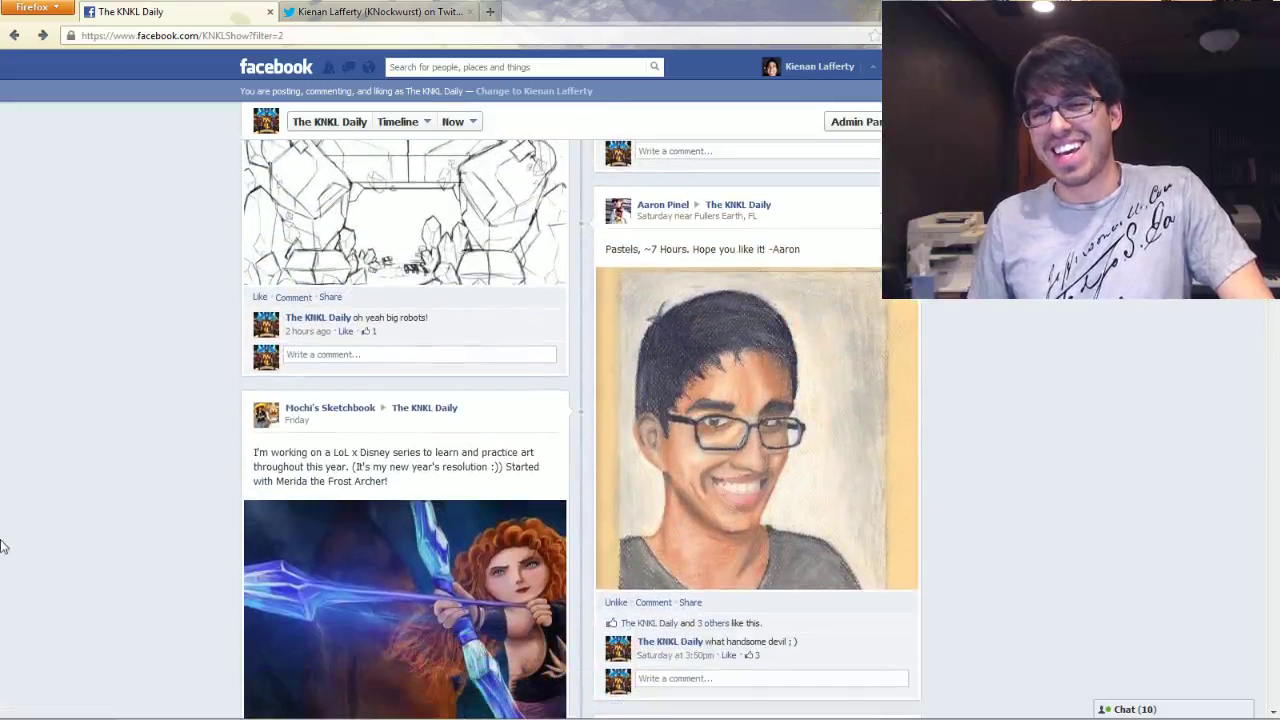
pyautogui.scroll(3, 150, 565)
pyautogui.scroll(6, 155, 571)
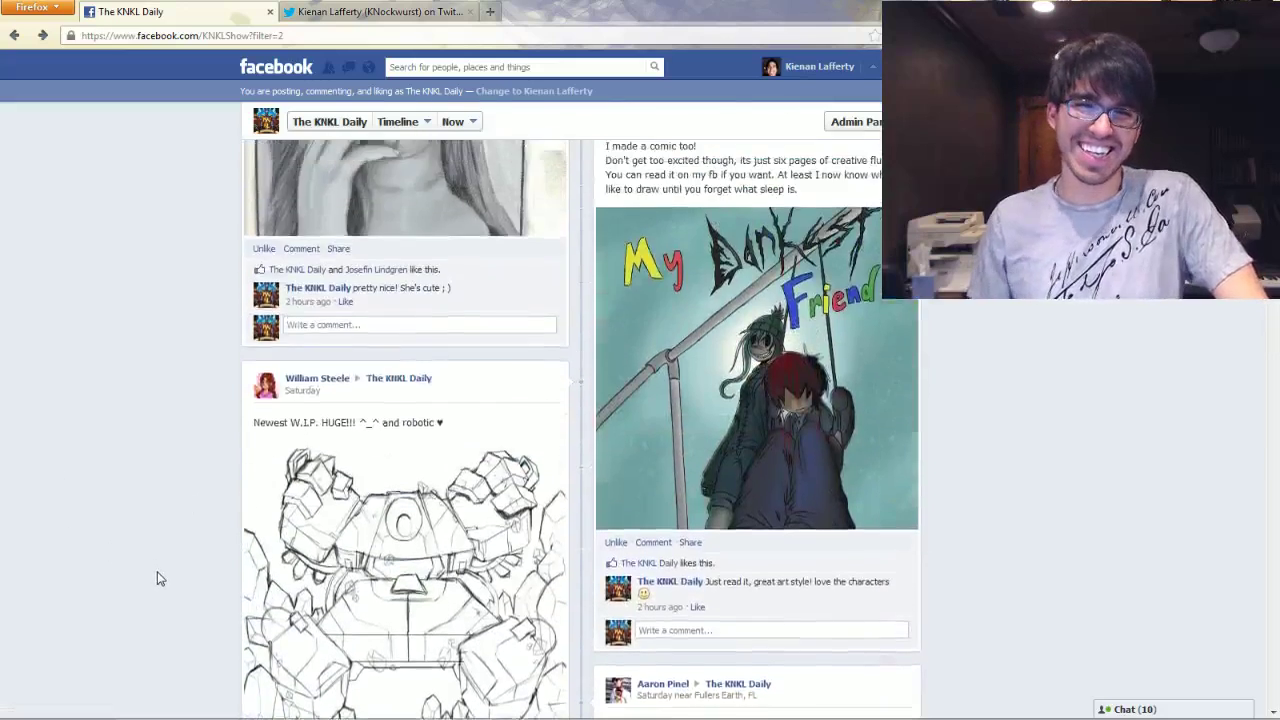
pyautogui.scroll(10, 165, 582)
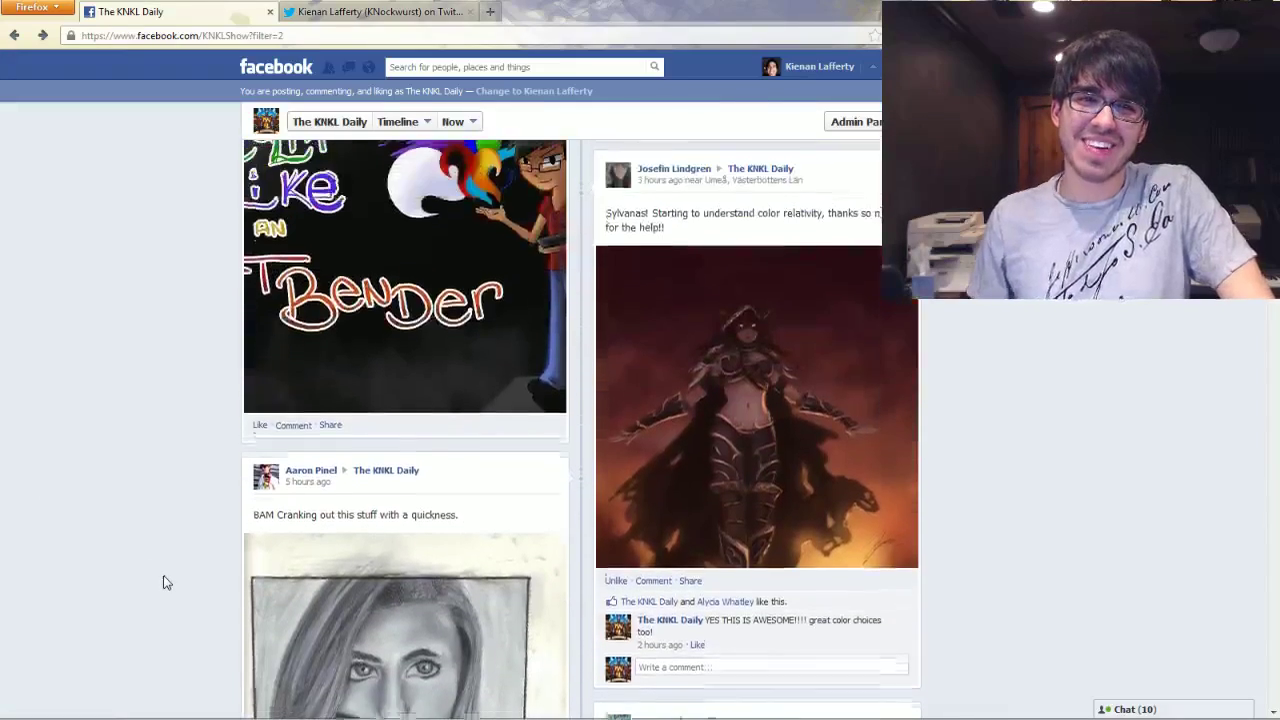
pyautogui.scroll(-4, 165, 580)
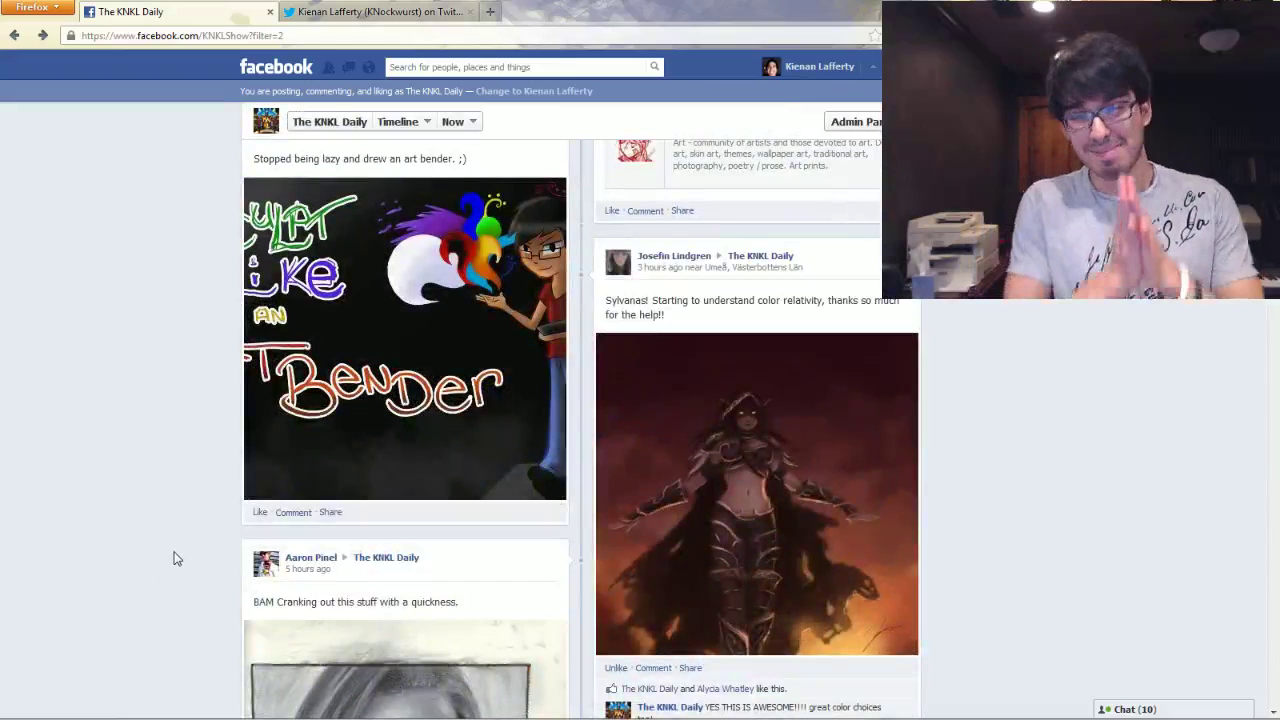
# Bring up the show host's Twitter profile, then minimize the browser to reveal the desktop.
pyautogui.click(340, 12)
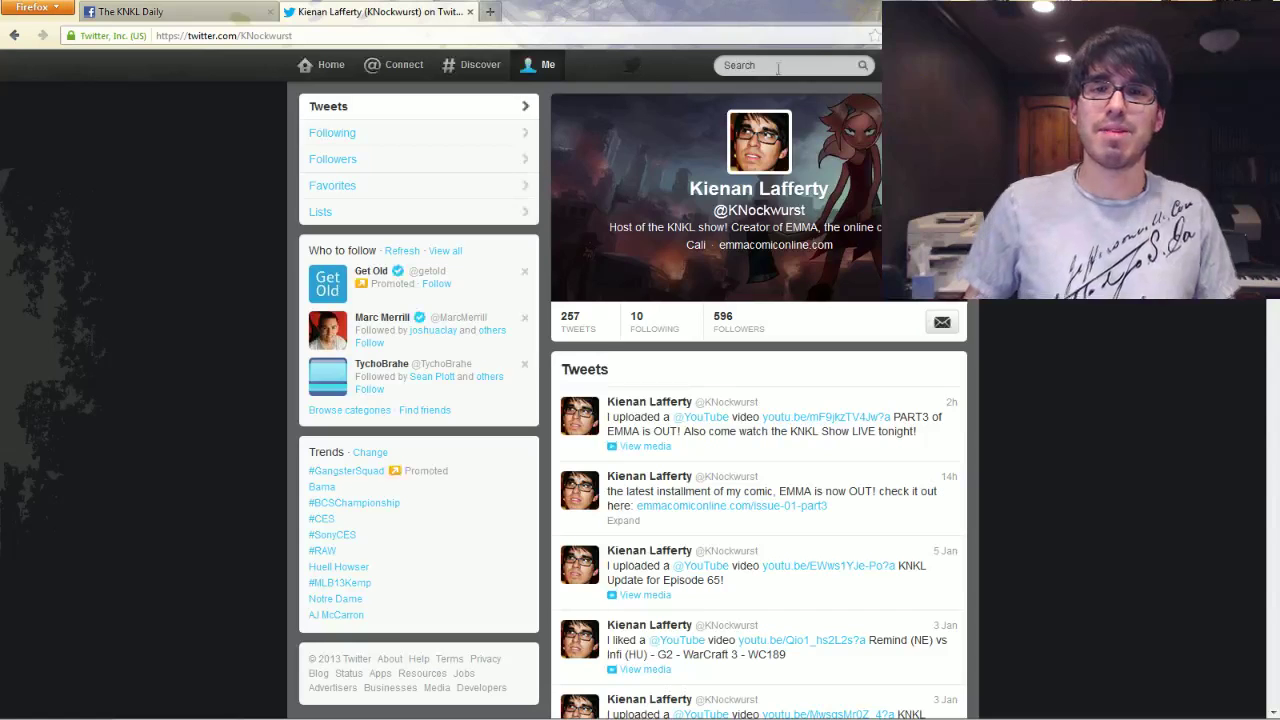
pyautogui.press('F11')
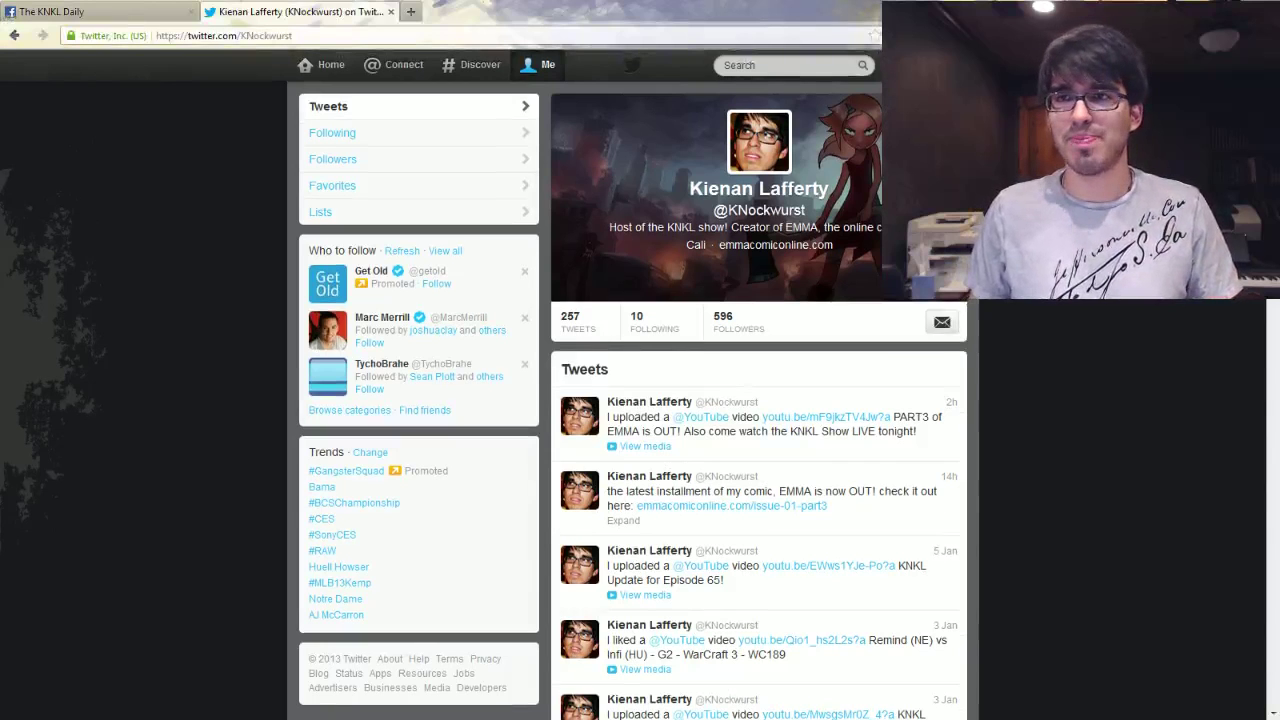
pyautogui.click(1222, 11)
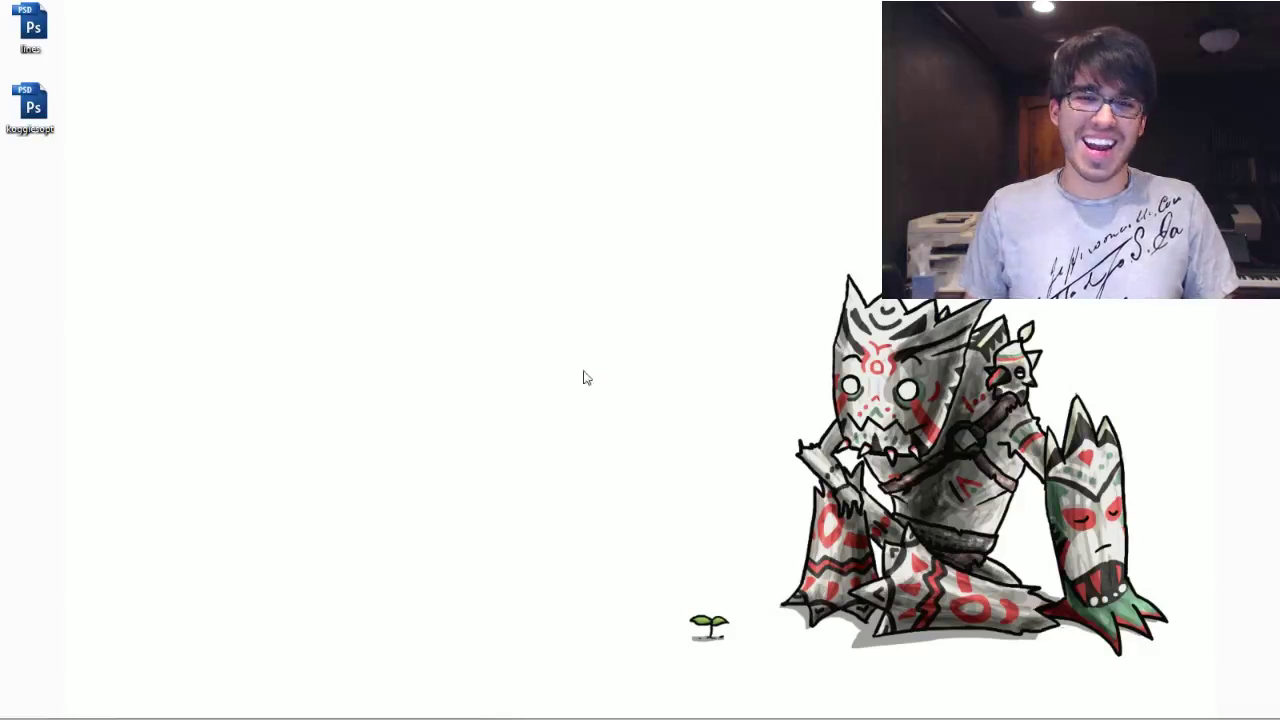
# Switch to Photoshop and view the character drawing in koggiesopt.psd.
pyautogui.click(560, 708)
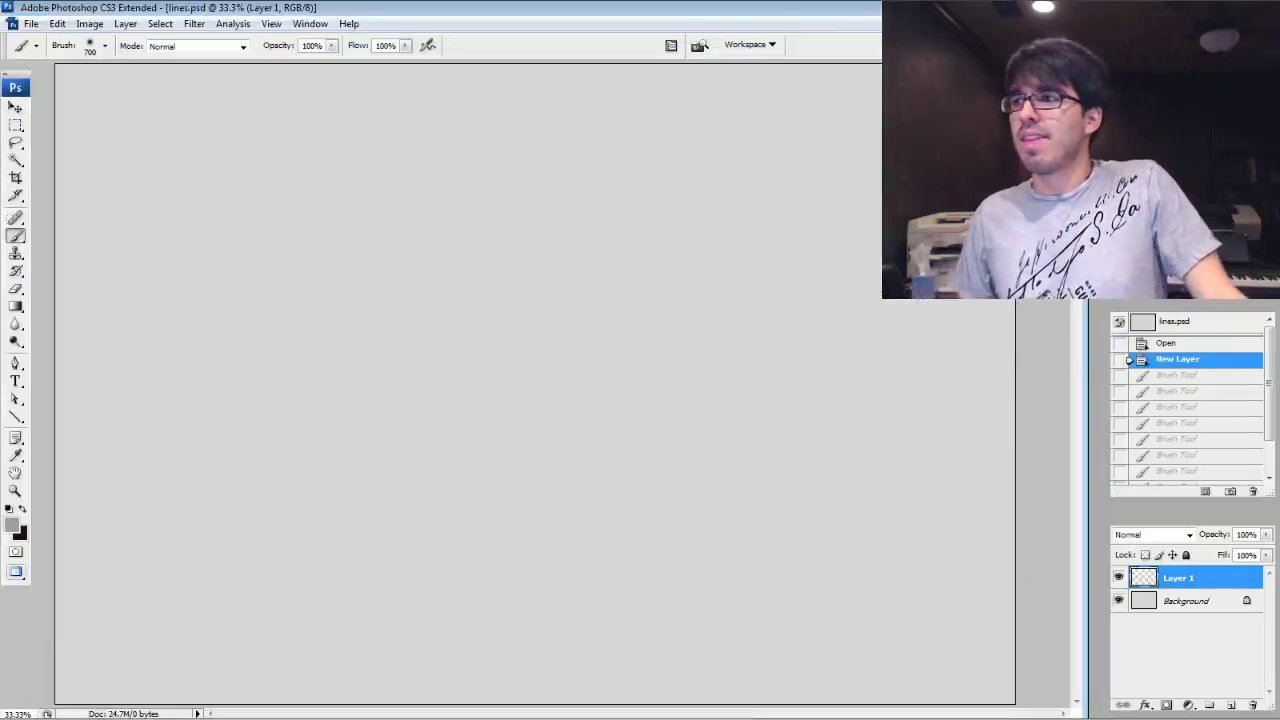
pyautogui.hotkey('ctrl', 'Tab')
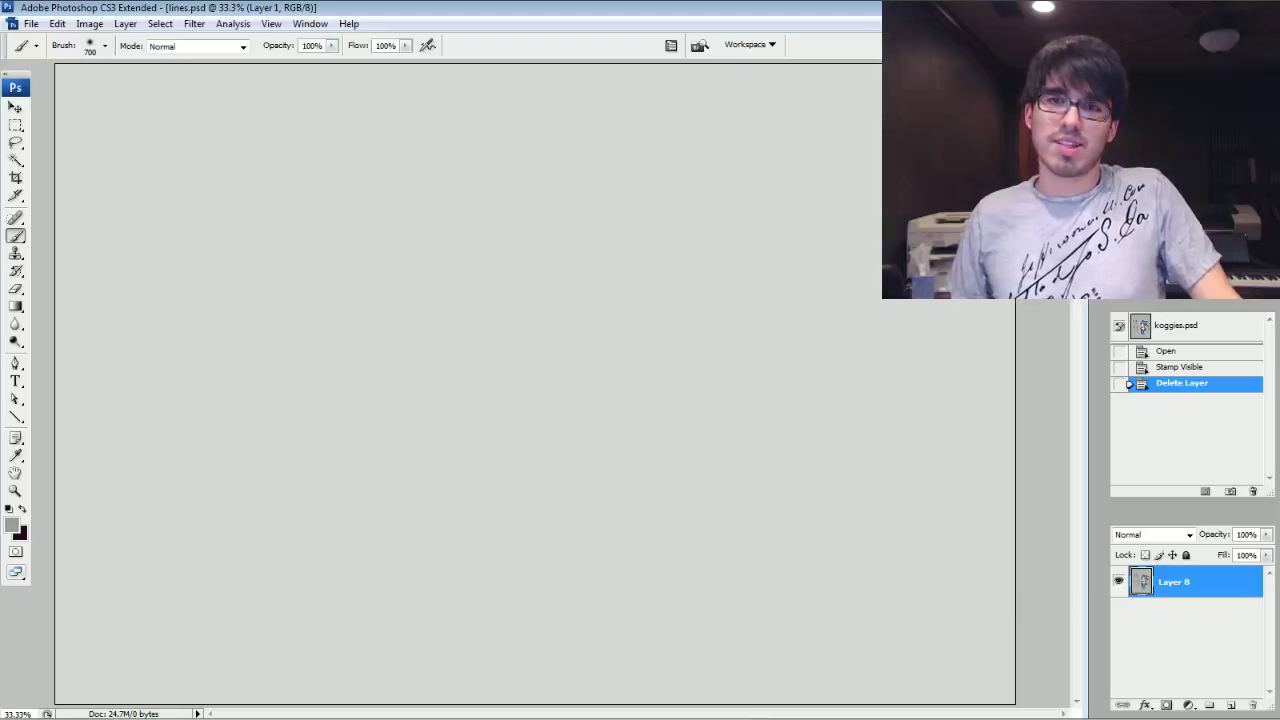
pyautogui.click(771, 151)
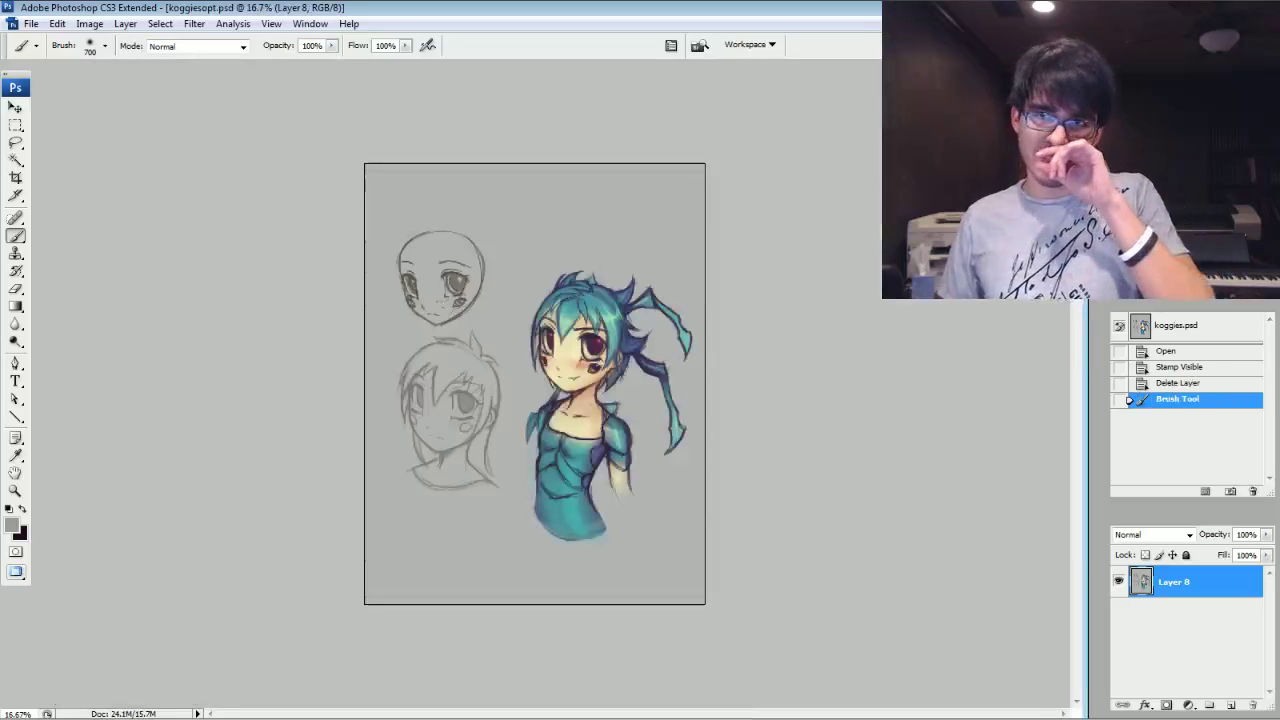
pyautogui.hotkey('ctrl', '+')
pyautogui.hotkey('ctrl', '+')
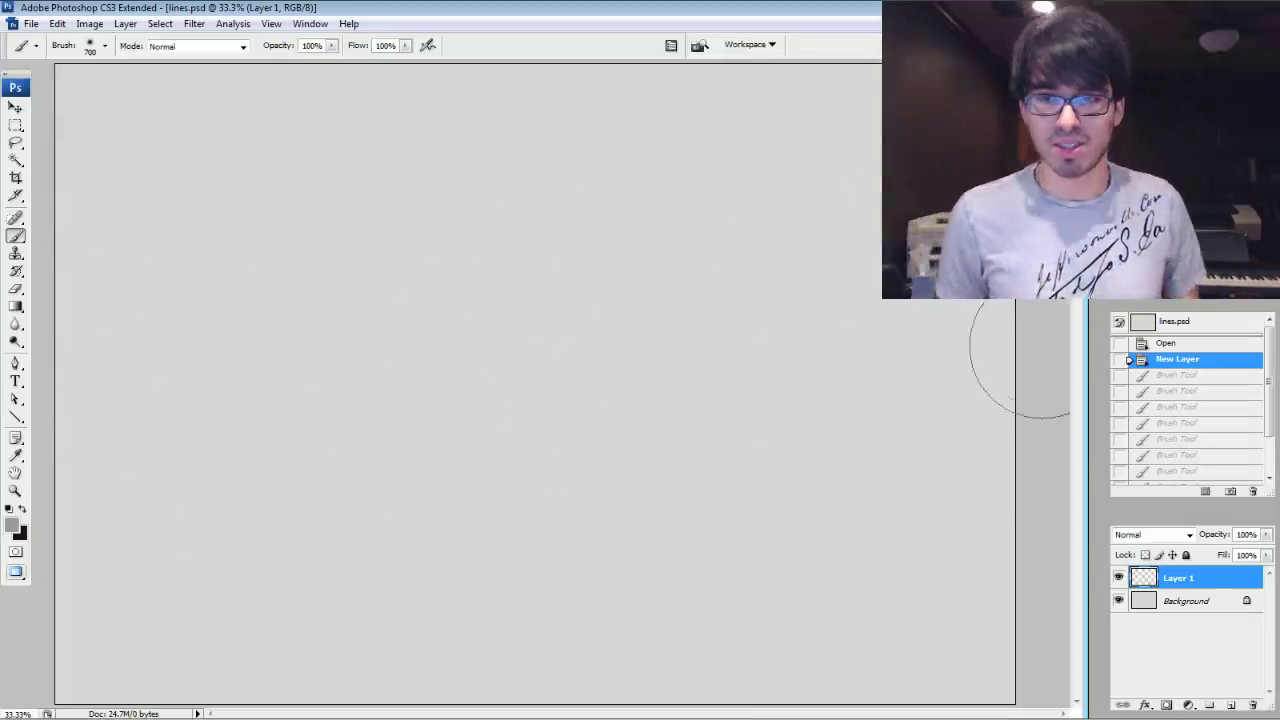
# Choose the RENDERER brush preset at 48 px for painting on Layer 1 of lines.psd.
pyautogui.rightClick(608, 290)
pyautogui.click(655, 408)
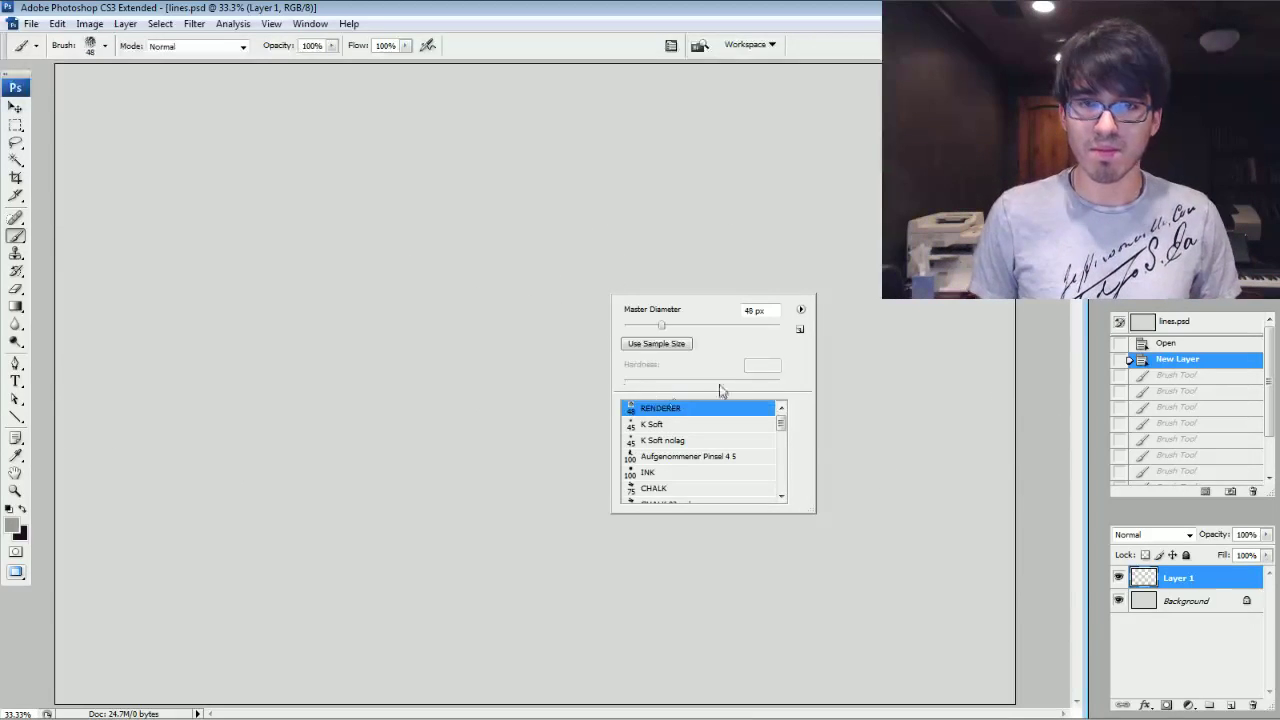
pyautogui.press('Return')
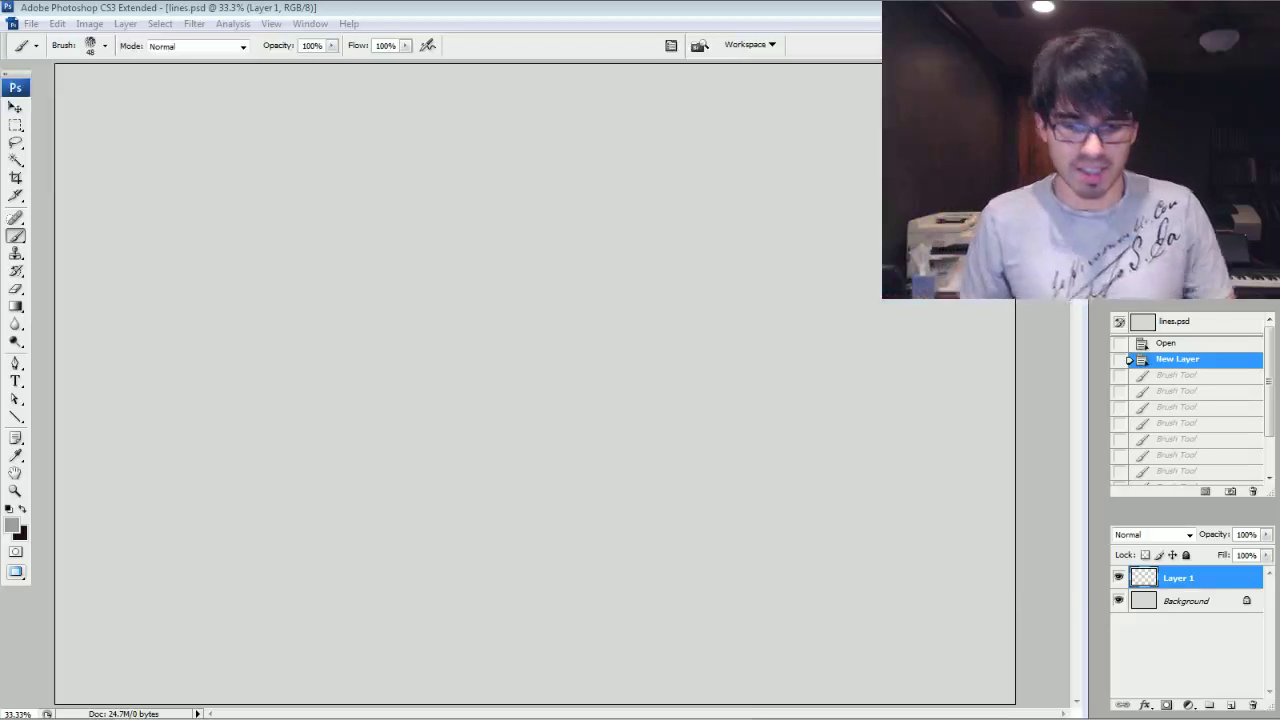
pyautogui.click(588, 285)
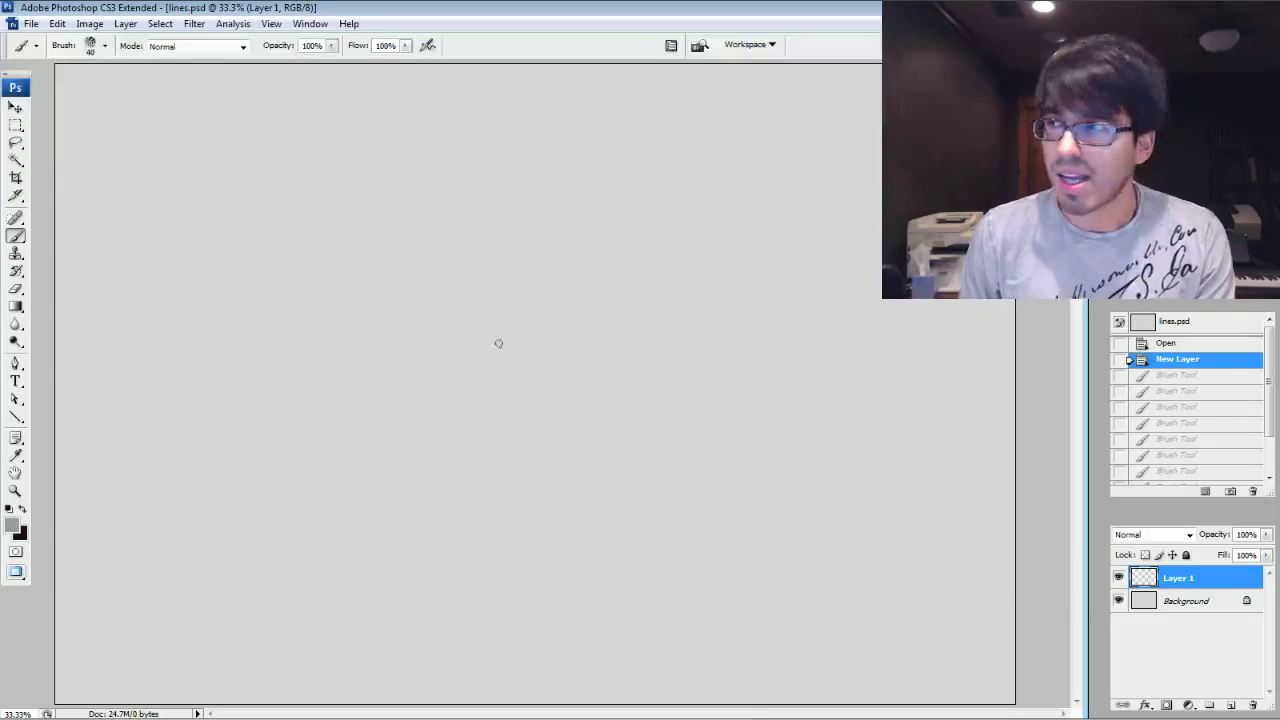
# Sketch the upper-left arc of a circle on Layer 1 with short overlapping strokes of a 10 px brush.
pyautogui.press('[')
pyautogui.press('[')
pyautogui.press('[')
pyautogui.moveTo(380, 374); pyautogui.dragTo(400, 402)
pyautogui.moveTo(367, 355)
pyautogui.mouseDown()
pyautogui.moveTo(390, 390)
pyautogui.moveTo(377, 284)
pyautogui.mouseUp()
pyautogui.moveTo(360, 340)
pyautogui.mouseDown()
pyautogui.moveTo(390, 265)
pyautogui.moveTo(371, 285)
pyautogui.moveTo(370, 318)
pyautogui.mouseUp()
pyautogui.moveTo(396, 262); pyautogui.dragTo(452, 238)
pyautogui.moveTo(364, 286); pyautogui.dragTo(476, 228)
pyautogui.moveTo(401, 239); pyautogui.dragTo(502, 234)
pyautogui.moveTo(428, 228); pyautogui.dragTo(534, 251)
pyautogui.press('[')
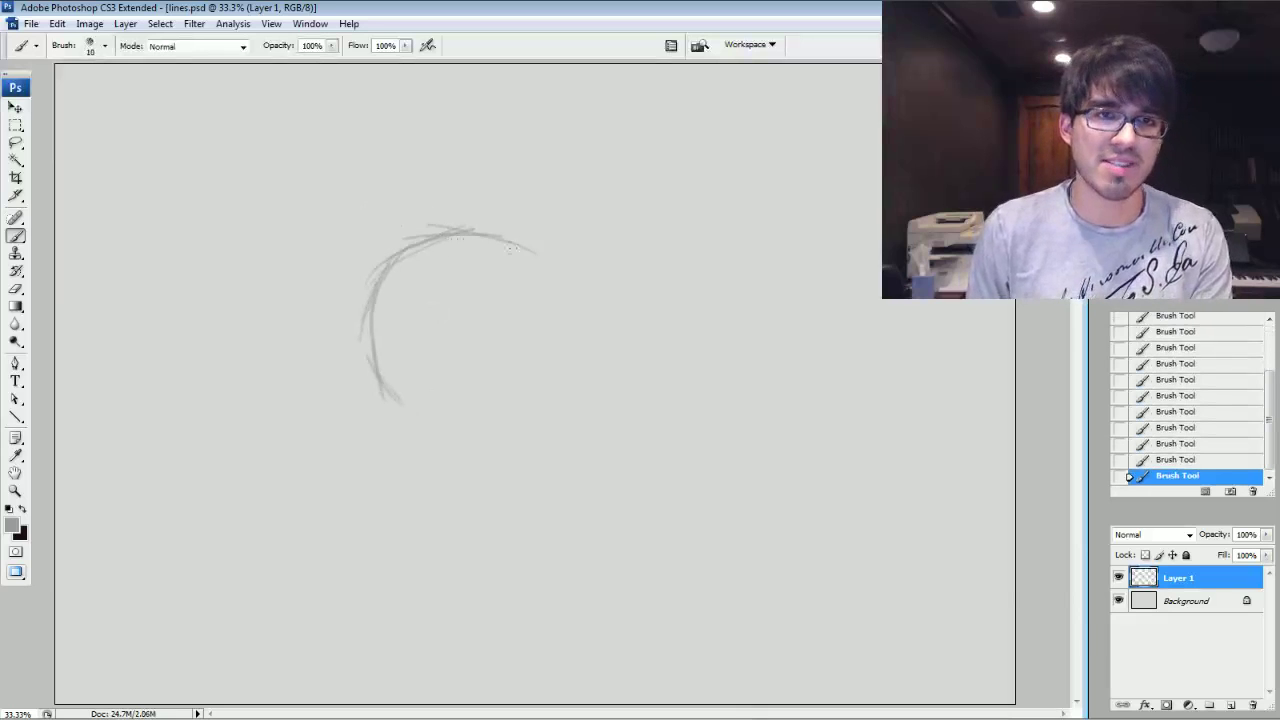
# Darken the arc's lines with Hue/Saturation, and draw an arrow pointing at it and small marks on its stray stroke ends.
pyautogui.press('i')
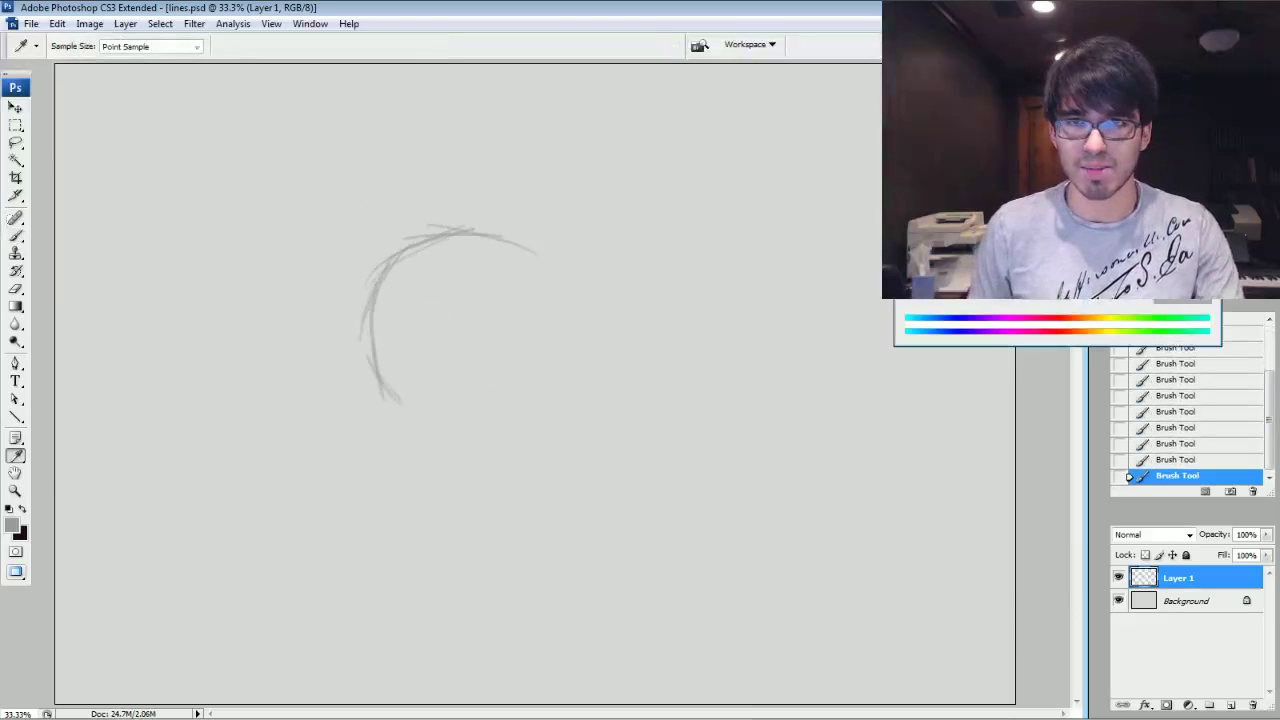
pyautogui.press('Return')
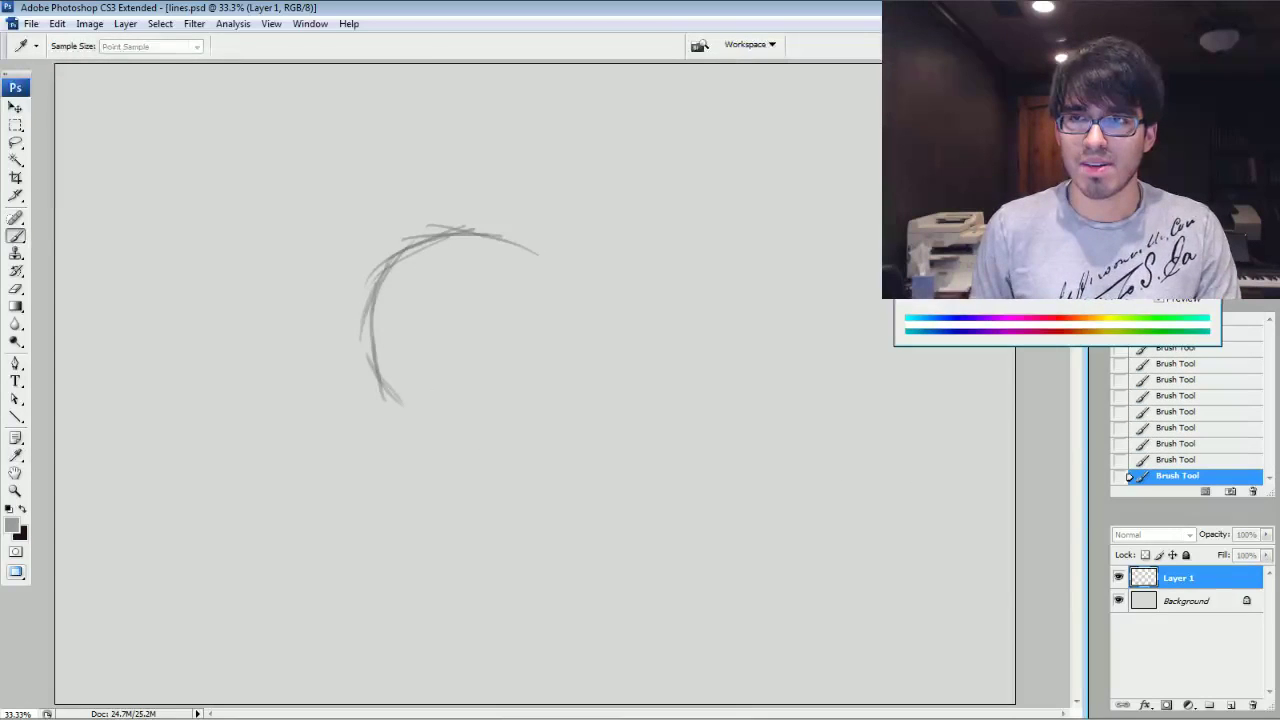
pyautogui.hotkey('ctrl', '+')
pyautogui.moveTo(782, 175); pyautogui.dragTo(789, 263)
pyautogui.moveTo(206, 161); pyautogui.dragTo(262, 229)
pyautogui.moveTo(264, 192)
pyautogui.mouseDown()
pyautogui.moveTo(262, 226)
pyautogui.moveTo(227, 229)
pyautogui.moveTo(262, 226)
pyautogui.mouseUp()
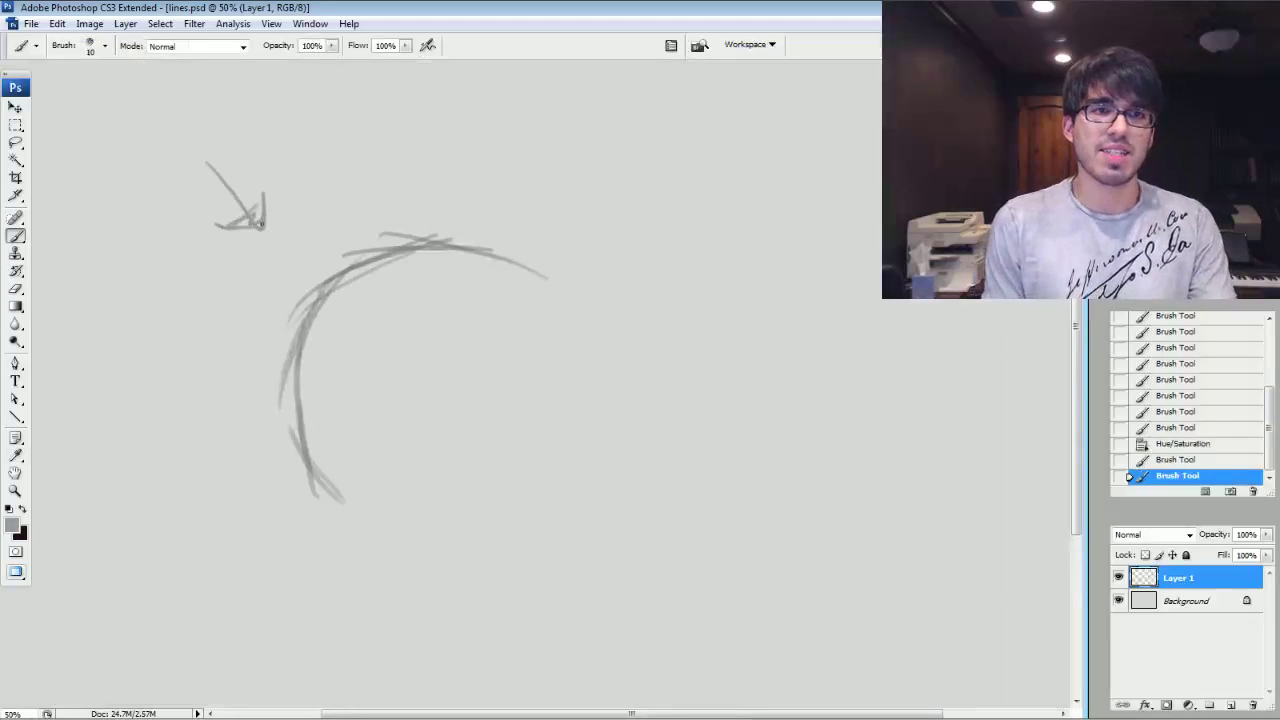
pyautogui.moveTo(346, 253); pyautogui.dragTo(318, 263)
pyautogui.moveTo(375, 234); pyautogui.dragTo(373, 241)
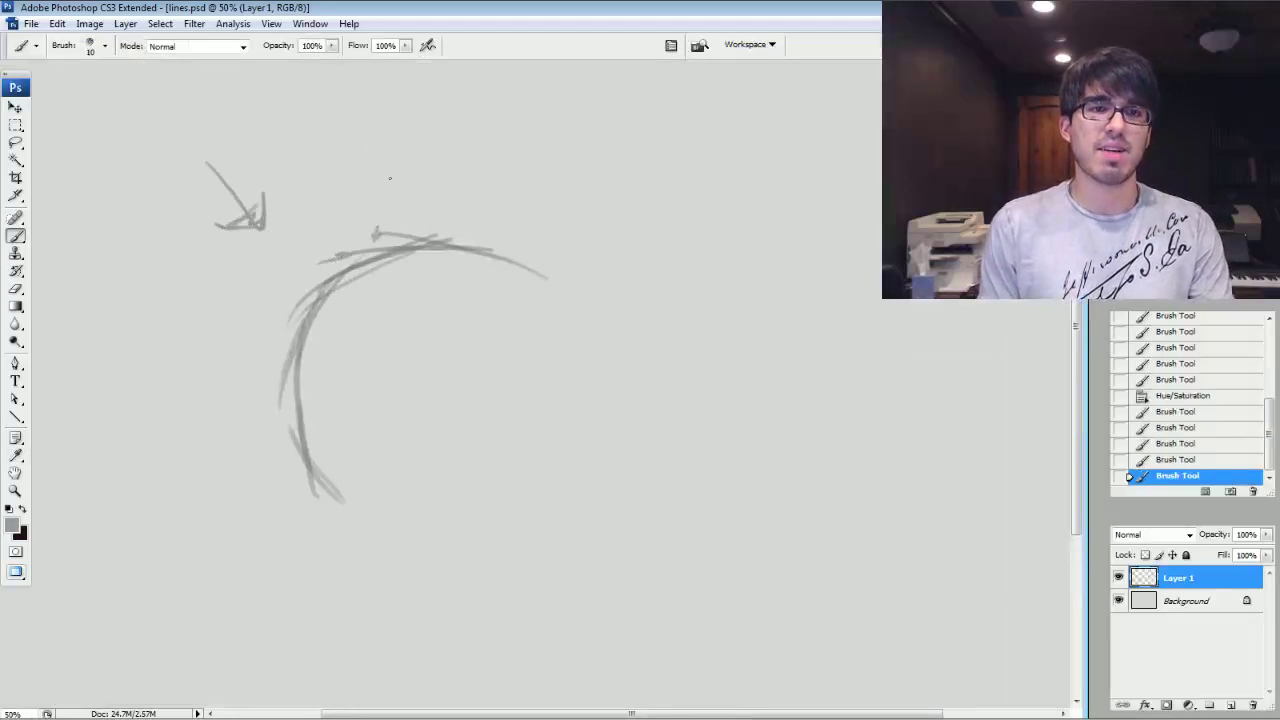
# Complete the circle with overlapping strokes of a 15 px brush along its right, lower and lower-left edges.
pyautogui.press(']')
pyautogui.moveTo(503, 243); pyautogui.dragTo(549, 287)
pyautogui.moveTo(545, 277)
pyautogui.mouseDown()
pyautogui.moveTo(572, 378)
pyautogui.moveTo(564, 422)
pyautogui.mouseUp()
pyautogui.moveTo(573, 349); pyautogui.dragTo(540, 453)
pyautogui.moveTo(567, 403); pyautogui.dragTo(482, 493)
pyautogui.moveTo(545, 460); pyautogui.dragTo(471, 494)
pyautogui.moveTo(529, 480)
pyautogui.mouseDown()
pyautogui.moveTo(500, 497)
pyautogui.moveTo(380, 494)
pyautogui.moveTo(309, 450)
pyautogui.mouseUp()
pyautogui.moveTo(348, 495)
pyautogui.mouseDown()
pyautogui.moveTo(302, 442)
pyautogui.moveTo(292, 408)
pyautogui.mouseUp()
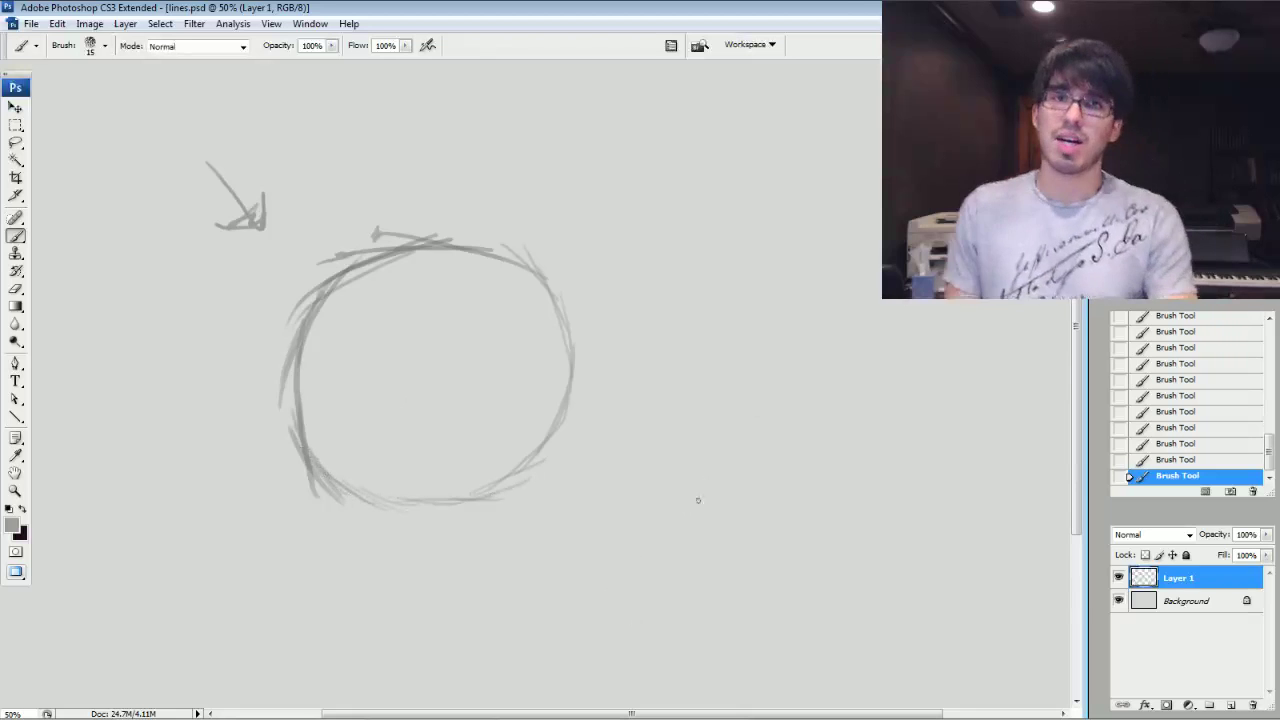
# Switch to the Eraser and give it the RENDERER brush preset at 48 px.
pyautogui.press('e')
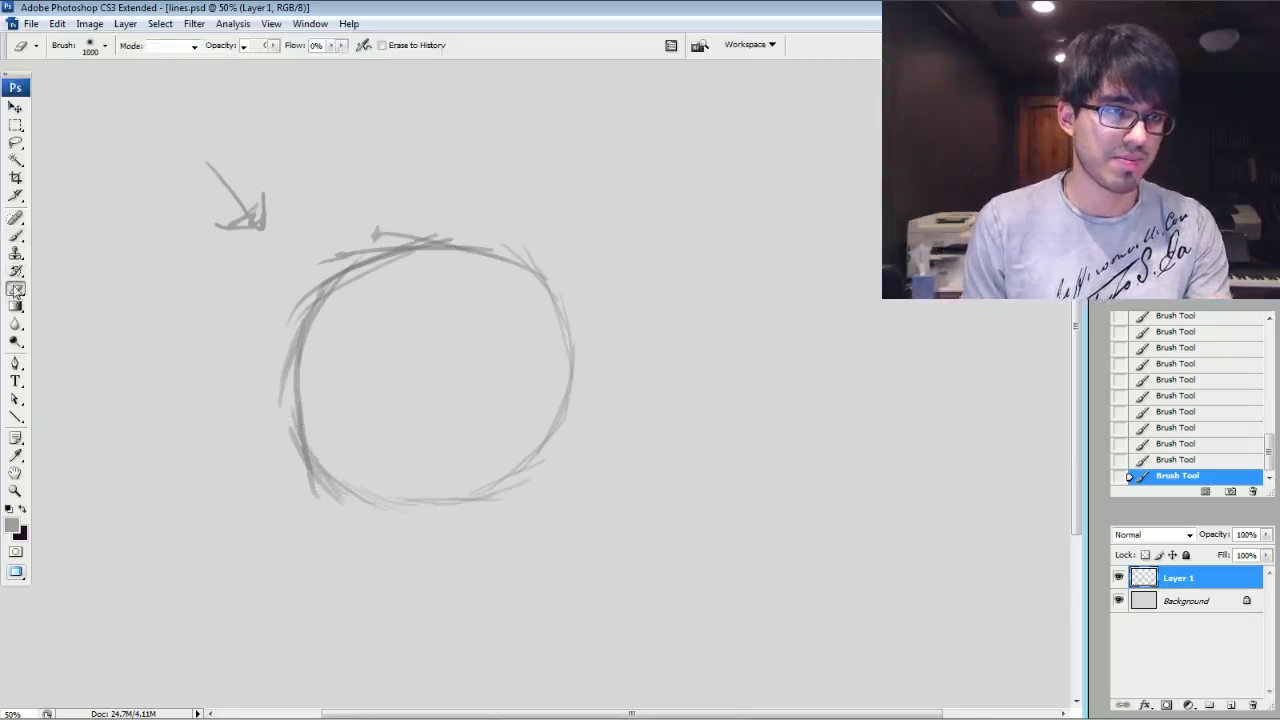
pyautogui.rightClick(514, 320)
pyautogui.click(571, 492)
pyautogui.click(568, 479)
pyautogui.click(566, 463)
pyautogui.click(563, 448)
pyautogui.click(568, 465)
pyautogui.click(563, 448)
pyautogui.click(571, 436)
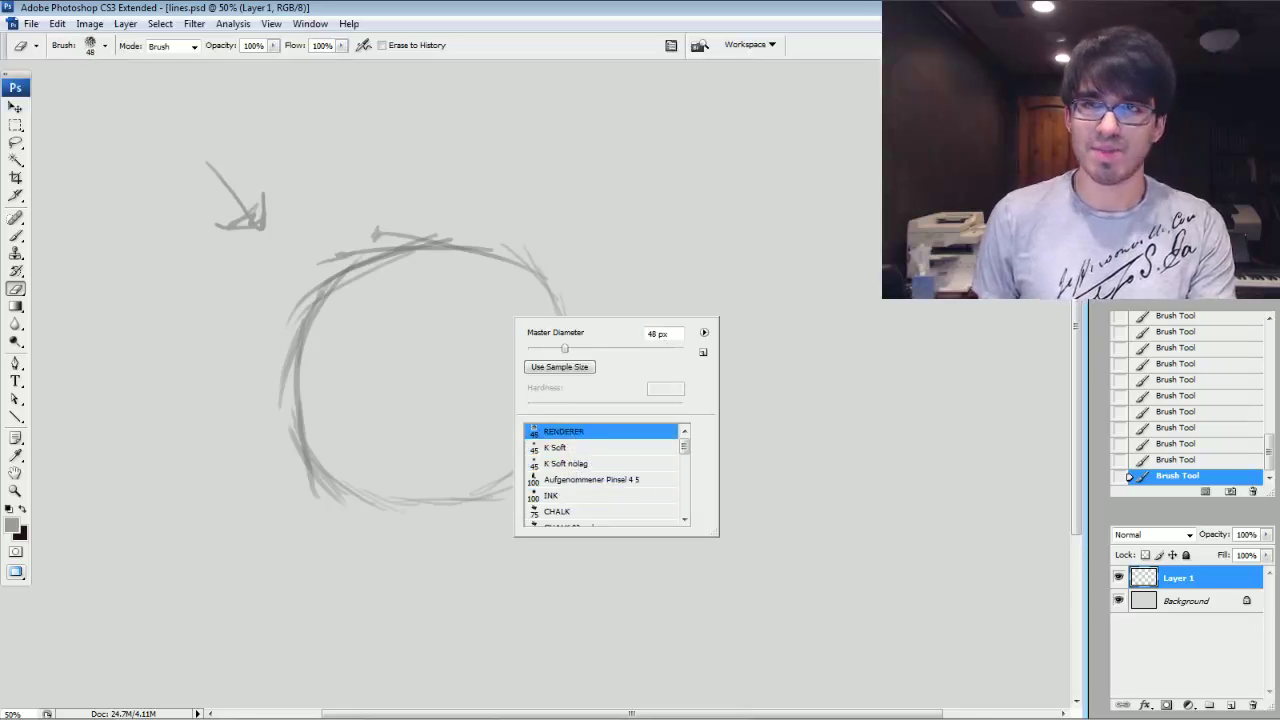
pyautogui.press('Return')
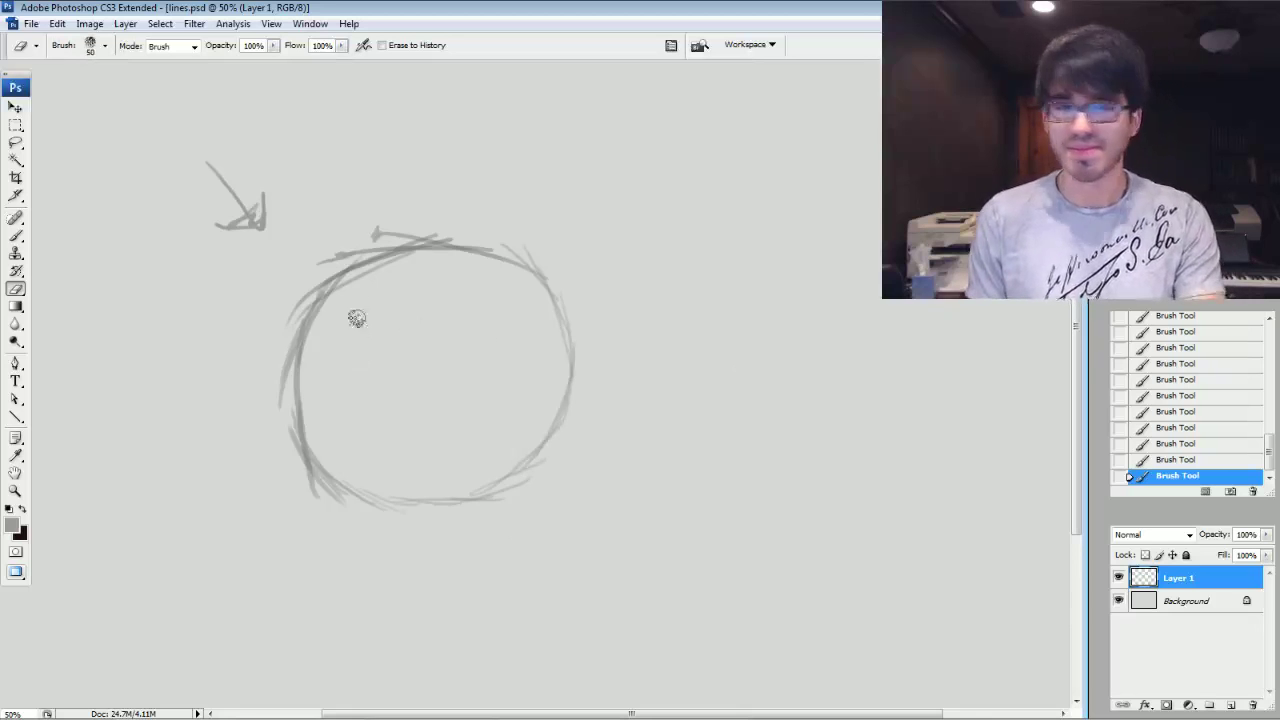
# Erase the sketched circle and arrow with a much larger eraser, then reduce the eraser size to 150 px.
pyautogui.press(']')
pyautogui.press(']')
pyautogui.press(']')
pyautogui.press(']')
pyautogui.press(']')
pyautogui.press(']')
pyautogui.press(']')
pyautogui.press(']')
pyautogui.press(']')
pyautogui.moveTo(225, 195); pyautogui.dragTo(254, 225)
pyautogui.moveTo(335, 310)
pyautogui.mouseDown()
pyautogui.moveTo(393, 426)
pyautogui.moveTo(481, 466)
pyautogui.moveTo(517, 424)
pyautogui.moveTo(490, 313)
pyautogui.moveTo(558, 378)
pyautogui.moveTo(445, 270)
pyautogui.moveTo(398, 263)
pyautogui.moveTo(370, 293)
pyautogui.mouseUp()
pyautogui.press('[')
pyautogui.press('[')
pyautogui.press('[')
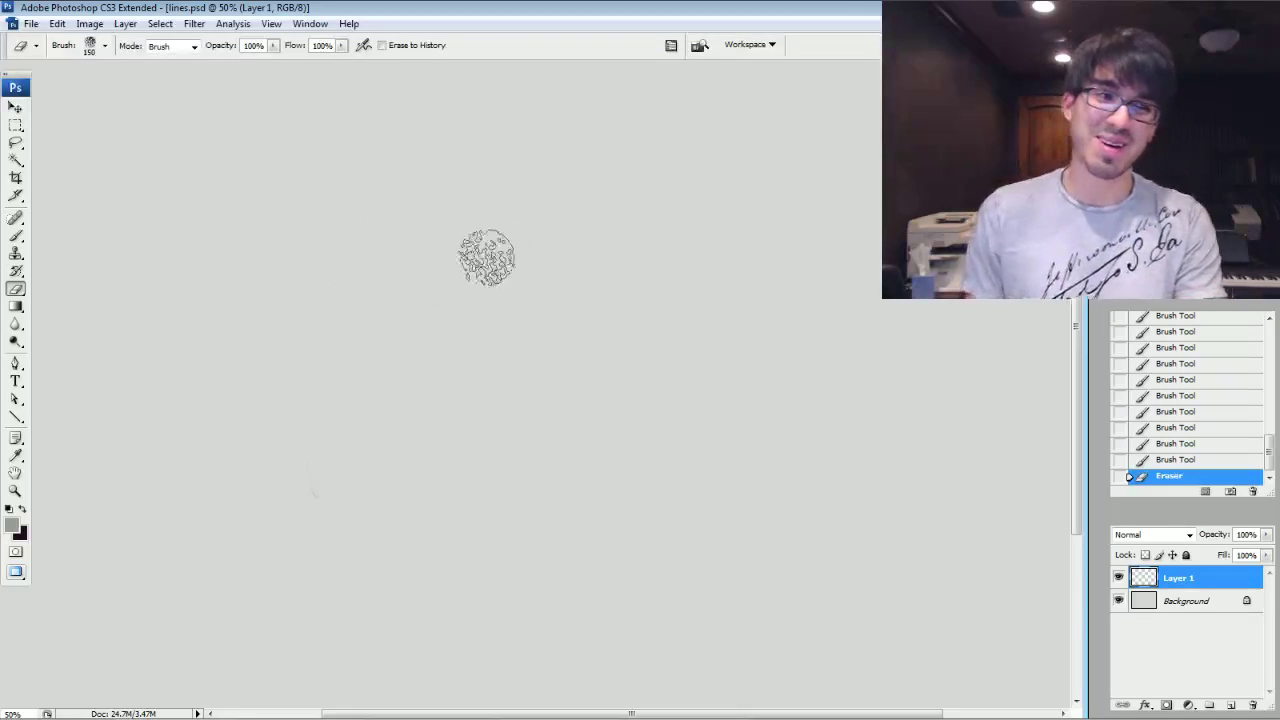
# Return to the Brush tool and draw a short curved stroke near the middle of the canvas at 20 px.
pyautogui.click(18, 237)
pyautogui.moveTo(500, 340); pyautogui.dragTo(471, 370)
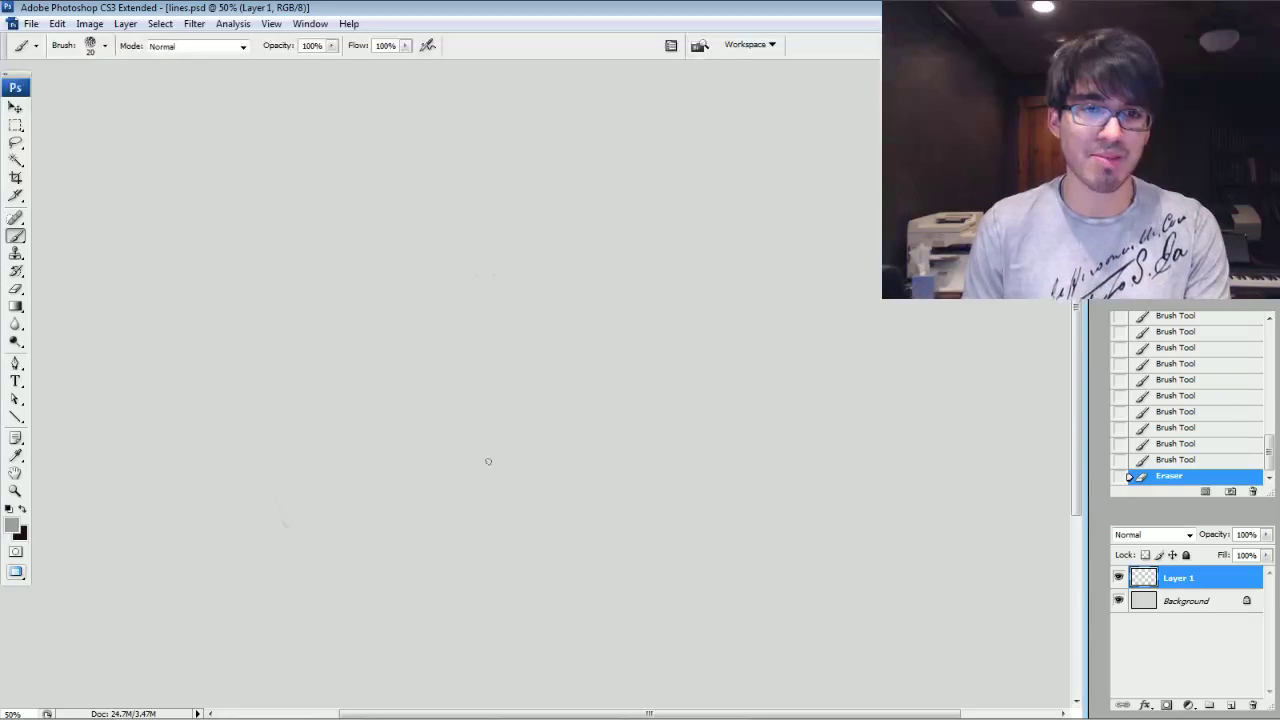
pyautogui.moveTo(490, 481)
pyautogui.mouseDown()
pyautogui.moveTo(421, 439)
pyautogui.moveTo(461, 471)
pyautogui.moveTo(409, 389)
pyautogui.moveTo(468, 476)
pyautogui.moveTo(411, 422)
pyautogui.moveTo(434, 447)
pyautogui.mouseUp()
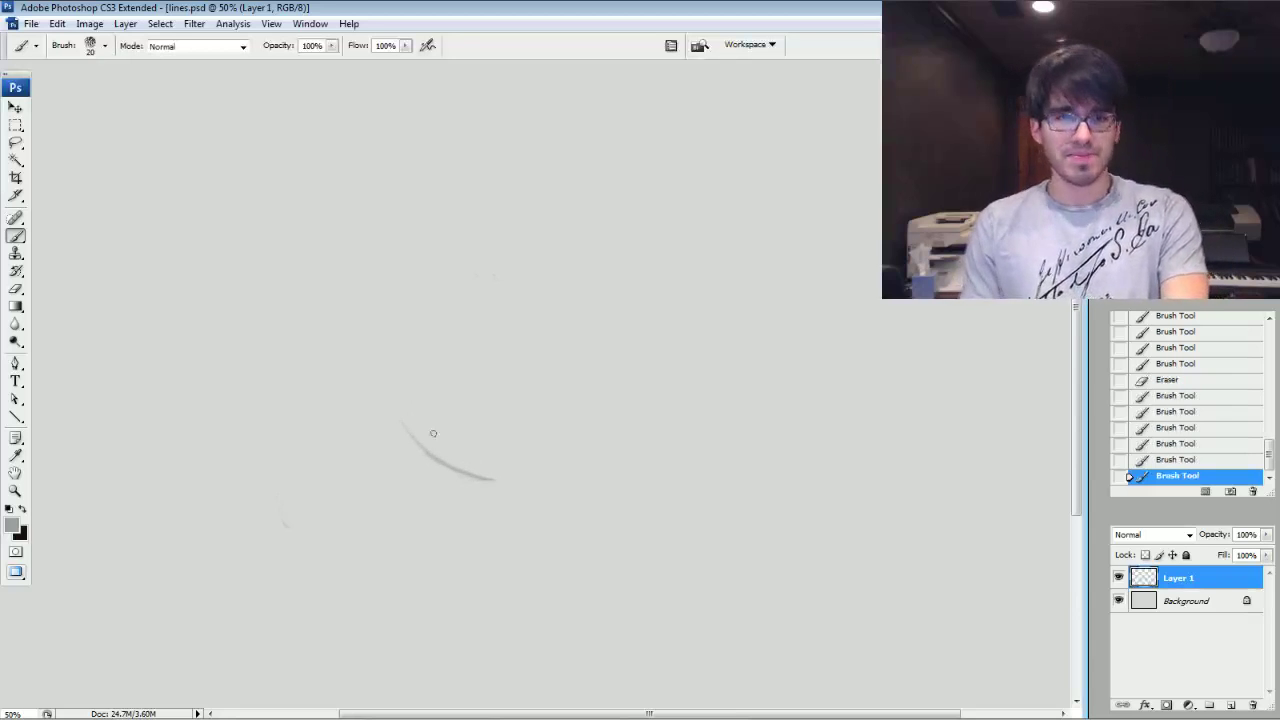
# Set the foreground colour to dark grey 444b4f and erase the short curved stroke from the canvas.
pyautogui.click(13, 525)
pyautogui.moveTo(934, 430)
pyautogui.mouseDown()
pyautogui.moveTo(929, 463)
pyautogui.moveTo(957, 476)
pyautogui.mouseUp()
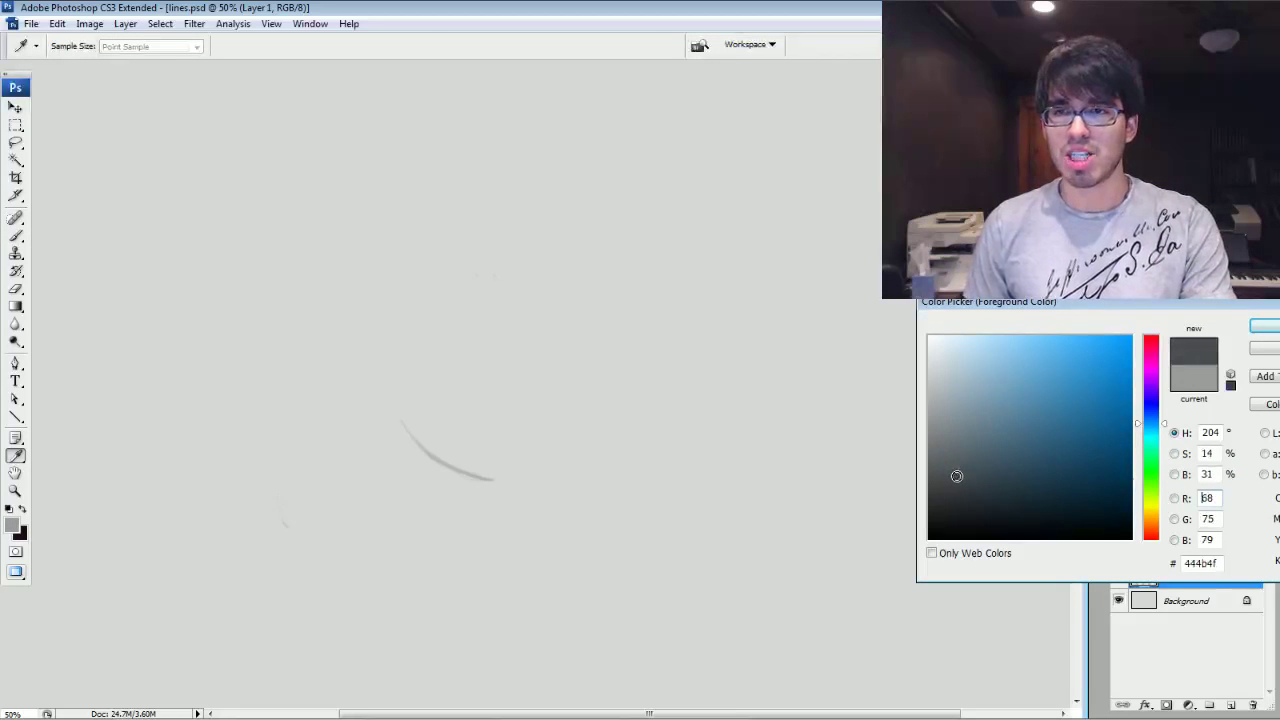
pyautogui.click(1262, 327)
pyautogui.moveTo(430, 435)
pyautogui.mouseDown()
pyautogui.moveTo(486, 463)
pyautogui.moveTo(480, 451)
pyautogui.mouseUp()
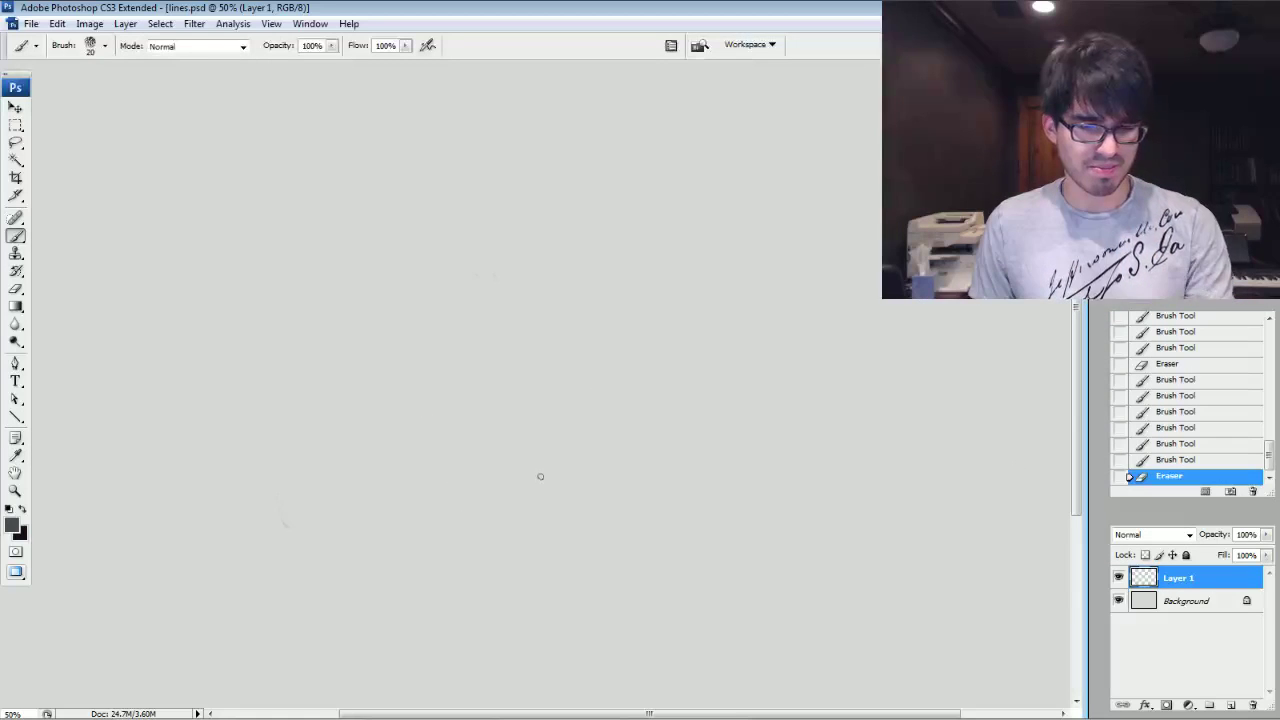
pyautogui.moveTo(500, 420); pyautogui.dragTo(552, 367)
pyautogui.moveTo(337, 497); pyautogui.dragTo(437, 404)
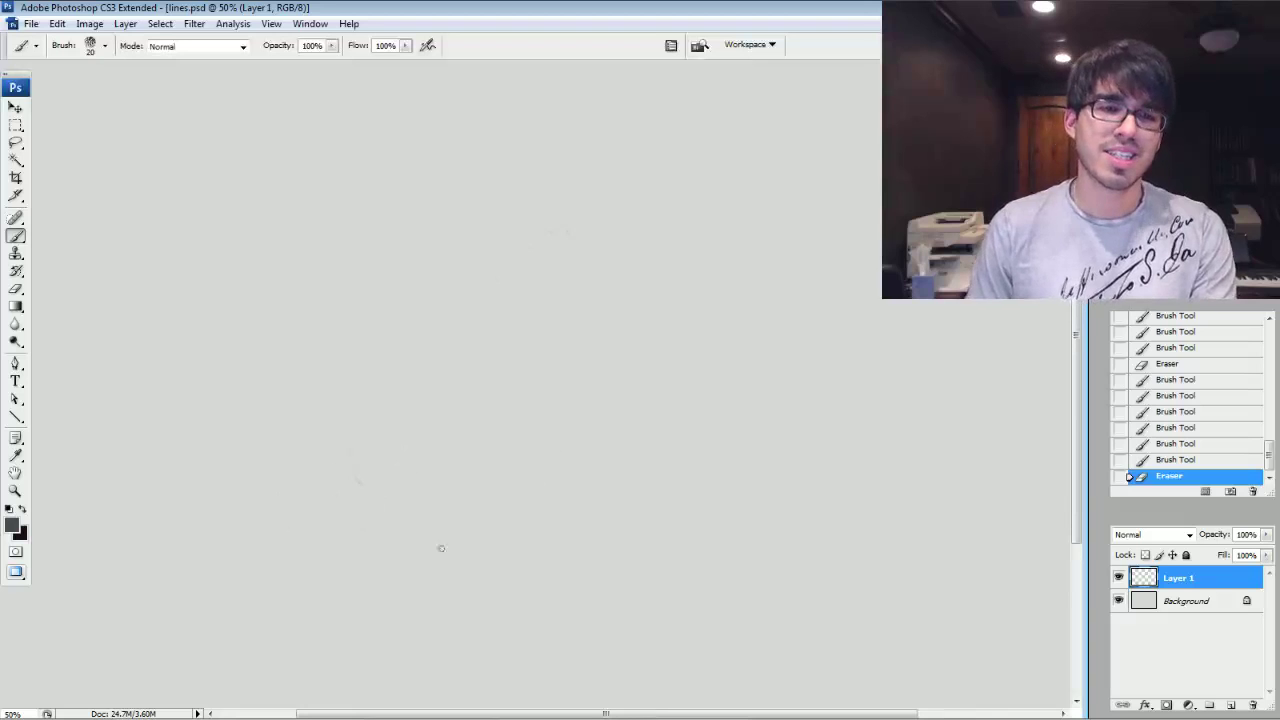
# Build up a C-shaped curve left of the canvas centre with overlapping brush strokes from its lower end up to a thin upper tip.
pyautogui.moveTo(459, 548)
pyautogui.mouseDown()
pyautogui.moveTo(393, 542)
pyautogui.moveTo(454, 552)
pyautogui.mouseUp()
pyautogui.moveTo(455, 552)
pyautogui.mouseDown()
pyautogui.moveTo(413, 547)
pyautogui.moveTo(352, 497)
pyautogui.mouseUp()
pyautogui.moveTo(428, 548); pyautogui.dragTo(318, 432)
pyautogui.moveTo(395, 534)
pyautogui.mouseDown()
pyautogui.moveTo(348, 476)
pyautogui.moveTo(311, 374)
pyautogui.mouseUp()
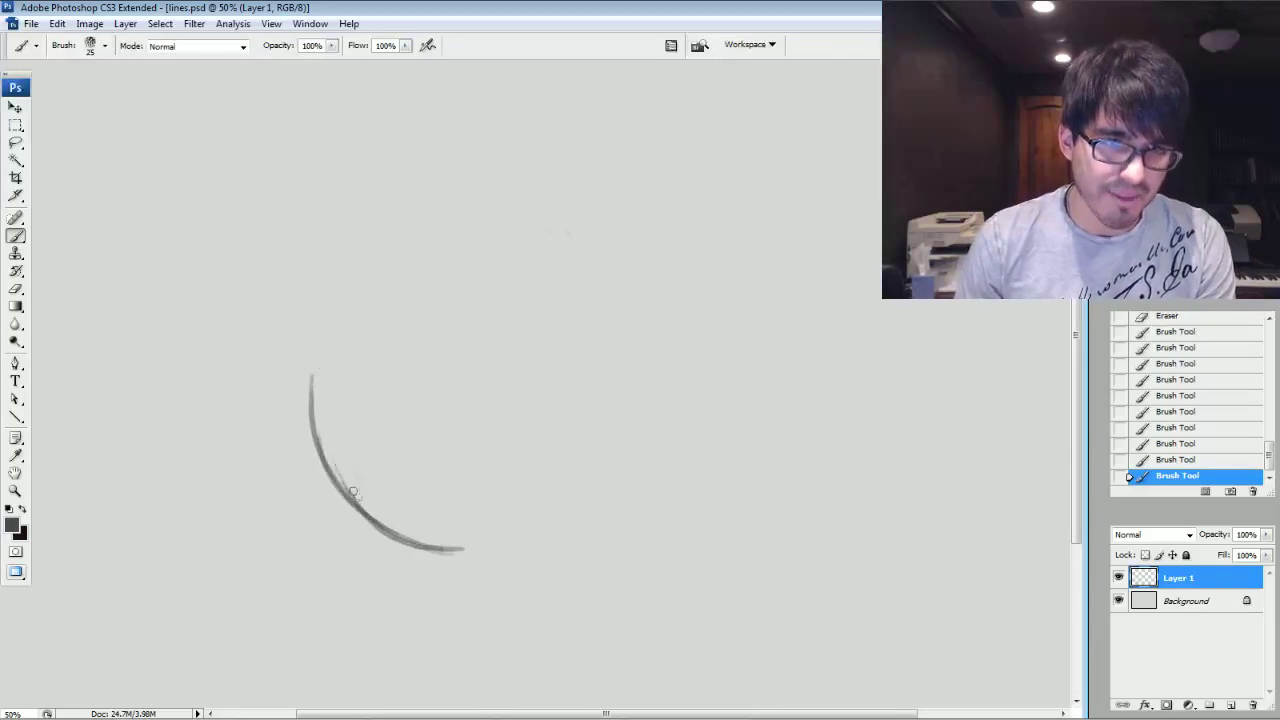
pyautogui.moveTo(381, 526)
pyautogui.mouseDown()
pyautogui.moveTo(325, 440)
pyautogui.moveTo(314, 371)
pyautogui.mouseUp()
pyautogui.moveTo(313, 438); pyautogui.dragTo(327, 327)
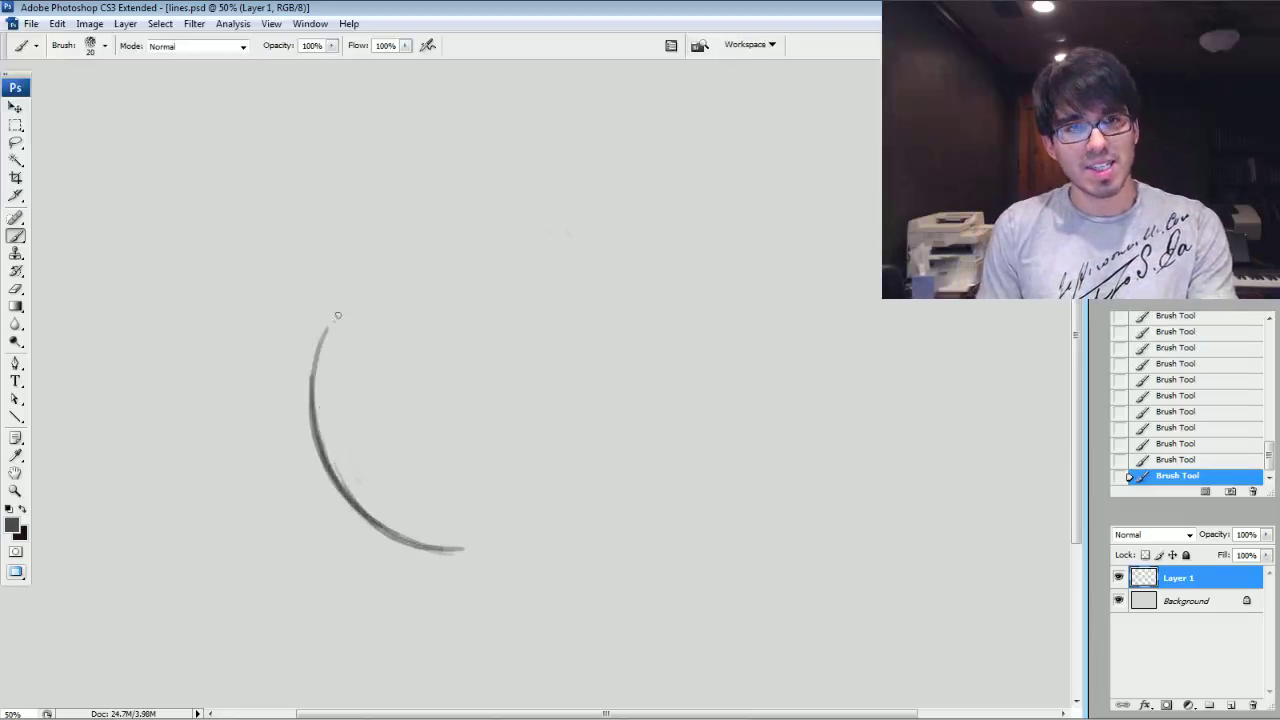
pyautogui.moveTo(328, 326)
pyautogui.mouseDown()
pyautogui.moveTo(360, 278)
pyautogui.moveTo(402, 254)
pyautogui.mouseUp()
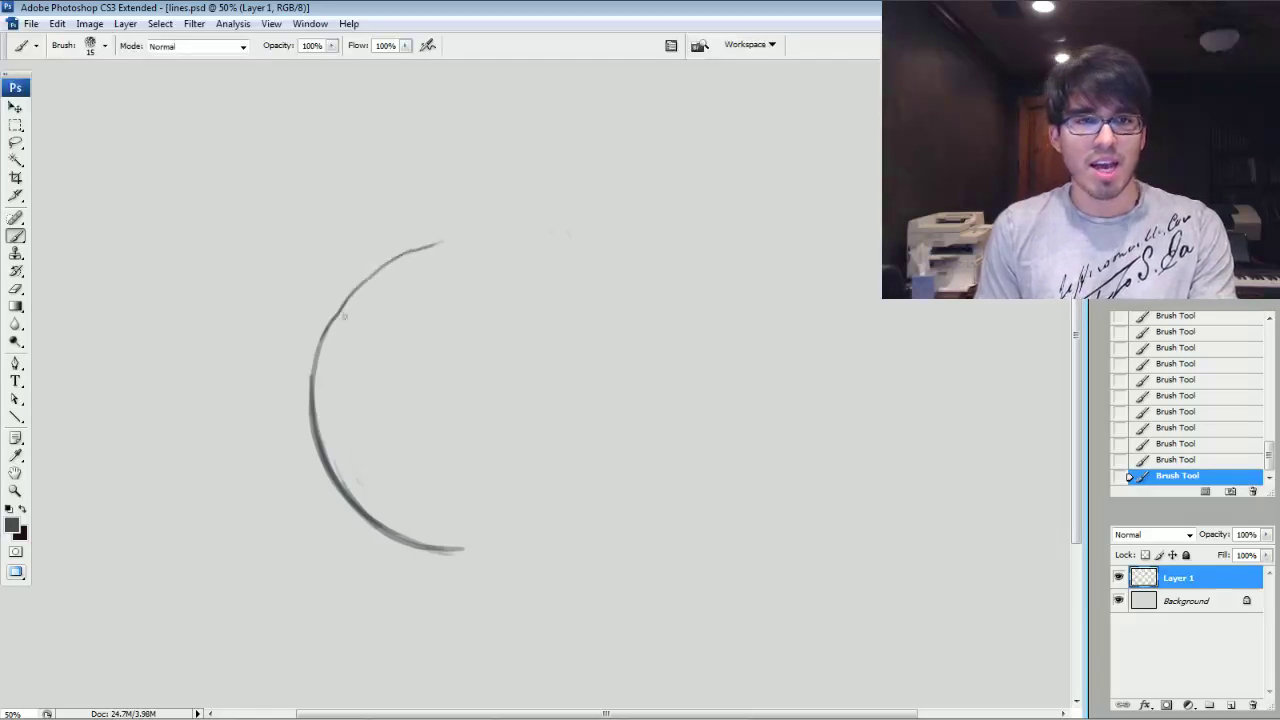
# Draw a second, taller C-shaped curve beside the first with overlapping strokes, beginning at its lower end with a 25 px brush.
pyautogui.moveTo(762, 529); pyautogui.dragTo(594, 421)
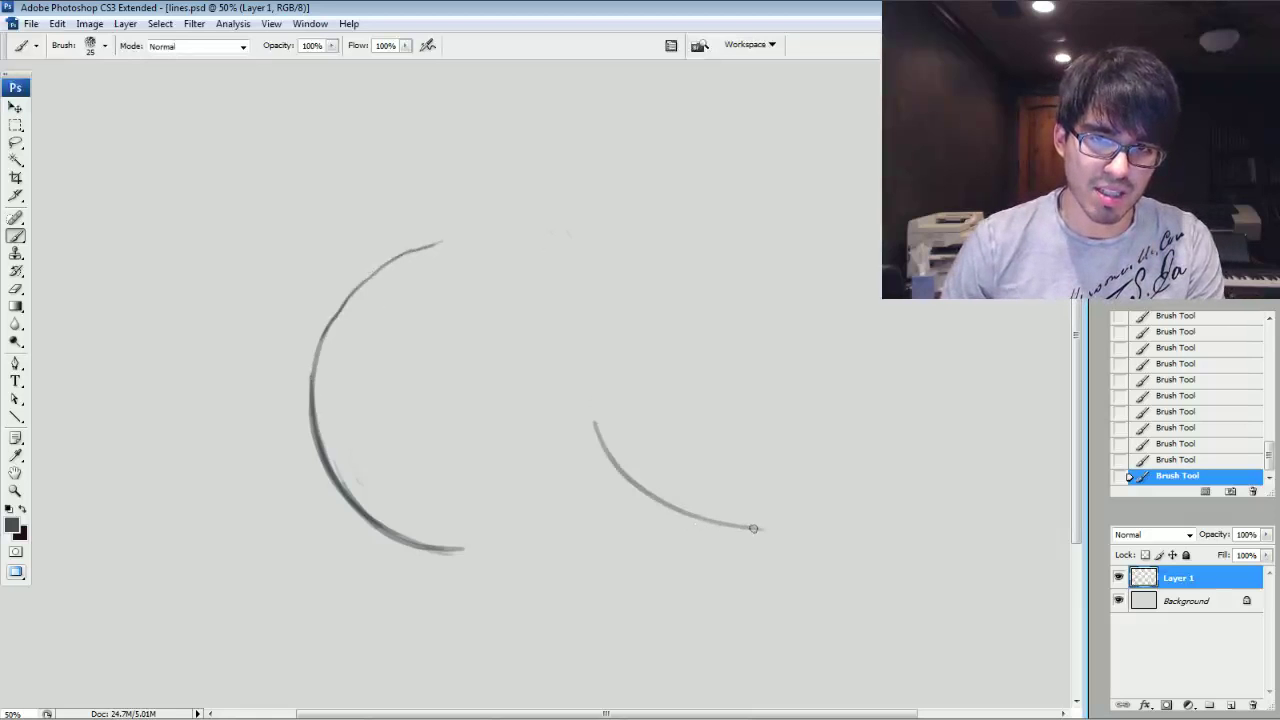
pyautogui.moveTo(727, 525)
pyautogui.mouseDown()
pyautogui.moveTo(596, 441)
pyautogui.moveTo(578, 371)
pyautogui.mouseUp()
pyautogui.moveTo(614, 462)
pyautogui.mouseDown()
pyautogui.moveTo(583, 391)
pyautogui.moveTo(575, 297)
pyautogui.mouseUp()
pyautogui.press('[')
pyautogui.moveTo(576, 350); pyautogui.dragTo(577, 296)
pyautogui.moveTo(580, 388); pyautogui.dragTo(585, 260)
pyautogui.moveTo(574, 334)
pyautogui.mouseDown()
pyautogui.moveTo(605, 236)
pyautogui.moveTo(587, 268)
pyautogui.moveTo(644, 194)
pyautogui.mouseUp()
pyautogui.moveTo(588, 260)
pyautogui.mouseDown()
pyautogui.moveTo(606, 233)
pyautogui.moveTo(678, 171)
pyautogui.mouseUp()
# Trim the ragged edges of the second C-shaped curve with the Eraser, reducing the eraser size along the way.
pyautogui.moveTo(570, 288)
pyautogui.mouseDown()
pyautogui.moveTo(590, 407)
pyautogui.moveTo(628, 478)
pyautogui.mouseUp()
pyautogui.press('[')
pyautogui.press('[')
pyautogui.press('[')
pyautogui.press('[')
pyautogui.press('[')
pyautogui.press('[')
pyautogui.press('[')
pyautogui.moveTo(607, 431)
pyautogui.mouseDown()
pyautogui.moveTo(618, 453)
pyautogui.moveTo(586, 391)
pyautogui.moveTo(589, 317)
pyautogui.moveTo(580, 354)
pyautogui.moveTo(596, 279)
pyautogui.moveTo(563, 389)
pyautogui.moveTo(594, 220)
pyautogui.moveTo(677, 166)
pyautogui.mouseUp()
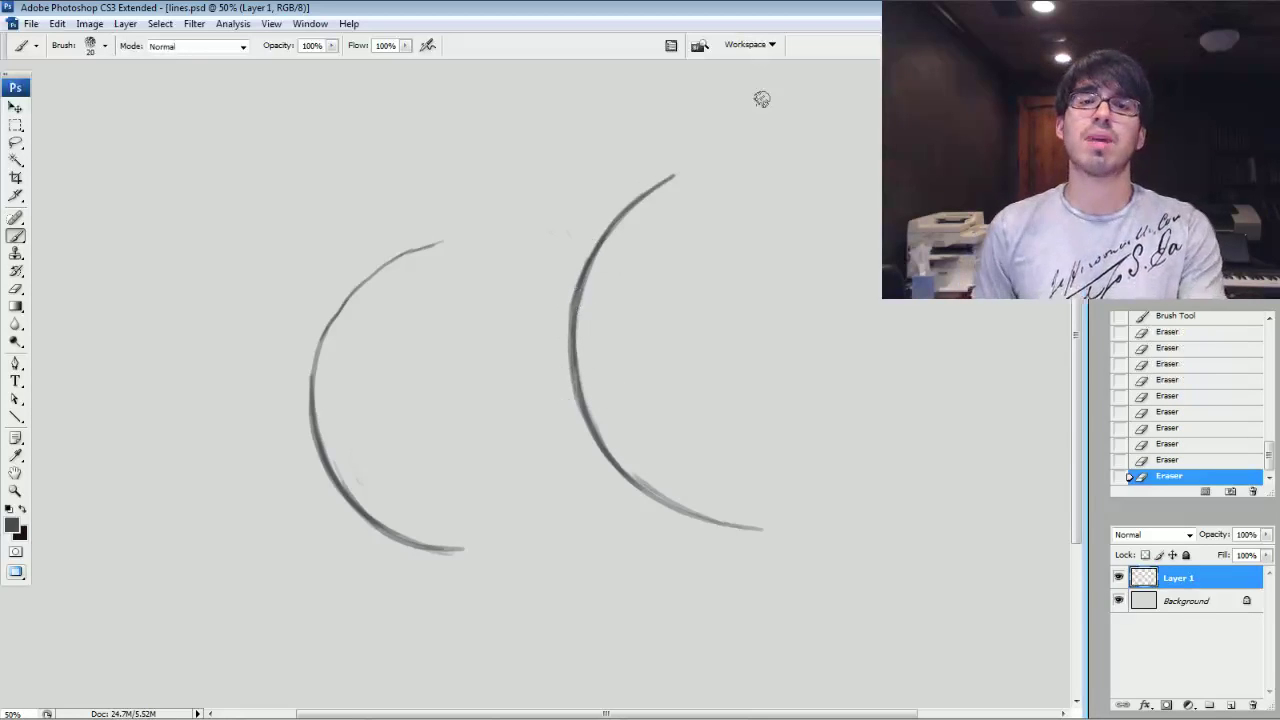
# Darken and thicken the middle of the second curve with short overlapping brush strokes.
pyautogui.moveTo(573, 343); pyautogui.dragTo(576, 316)
pyautogui.moveTo(575, 320); pyautogui.dragTo(572, 345)
pyautogui.moveTo(577, 290); pyautogui.dragTo(580, 378)
pyautogui.moveTo(579, 376)
pyautogui.mouseDown()
pyautogui.moveTo(586, 337)
pyautogui.moveTo(576, 382)
pyautogui.mouseUp()
pyautogui.moveTo(576, 388)
pyautogui.mouseDown()
pyautogui.moveTo(570, 356)
pyautogui.moveTo(577, 390)
pyautogui.mouseUp()
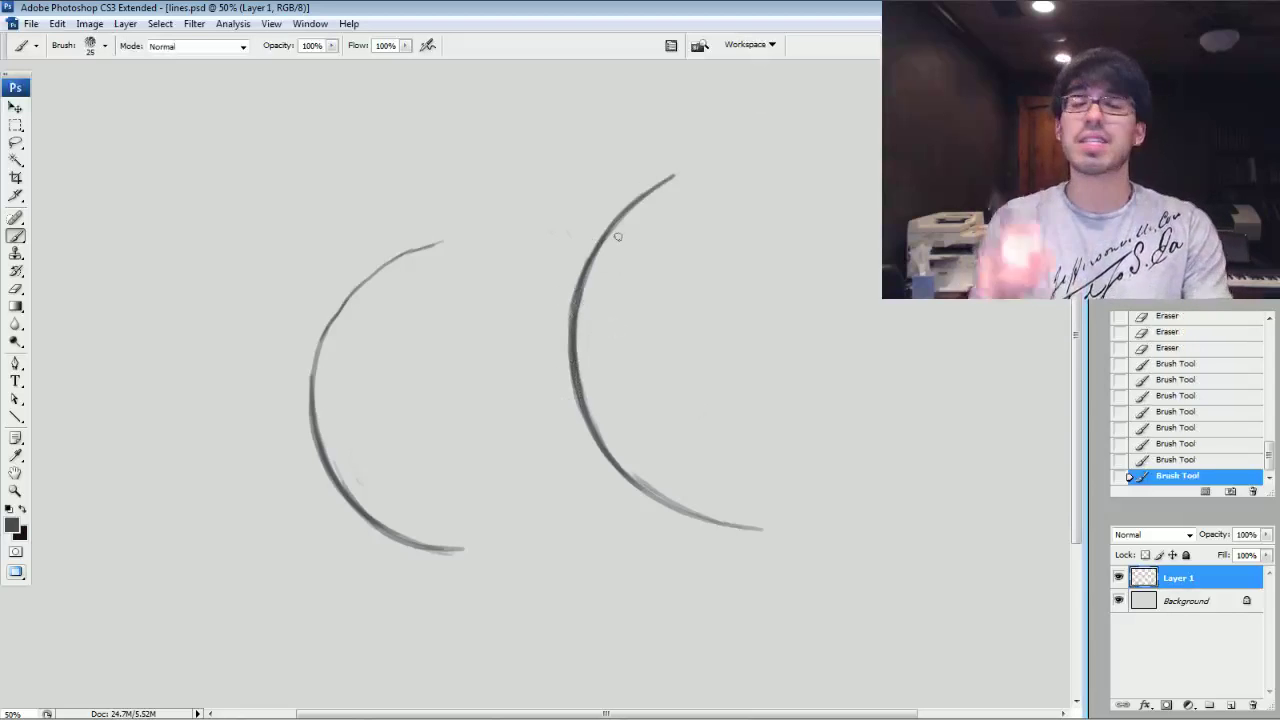
# Reduce the brush to about 10 px and sketch a rough curve between the two existing ones with thin, loose strokes.
pyautogui.press('[')
pyautogui.press('[')
pyautogui.moveTo(470, 380); pyautogui.dragTo(556, 472)
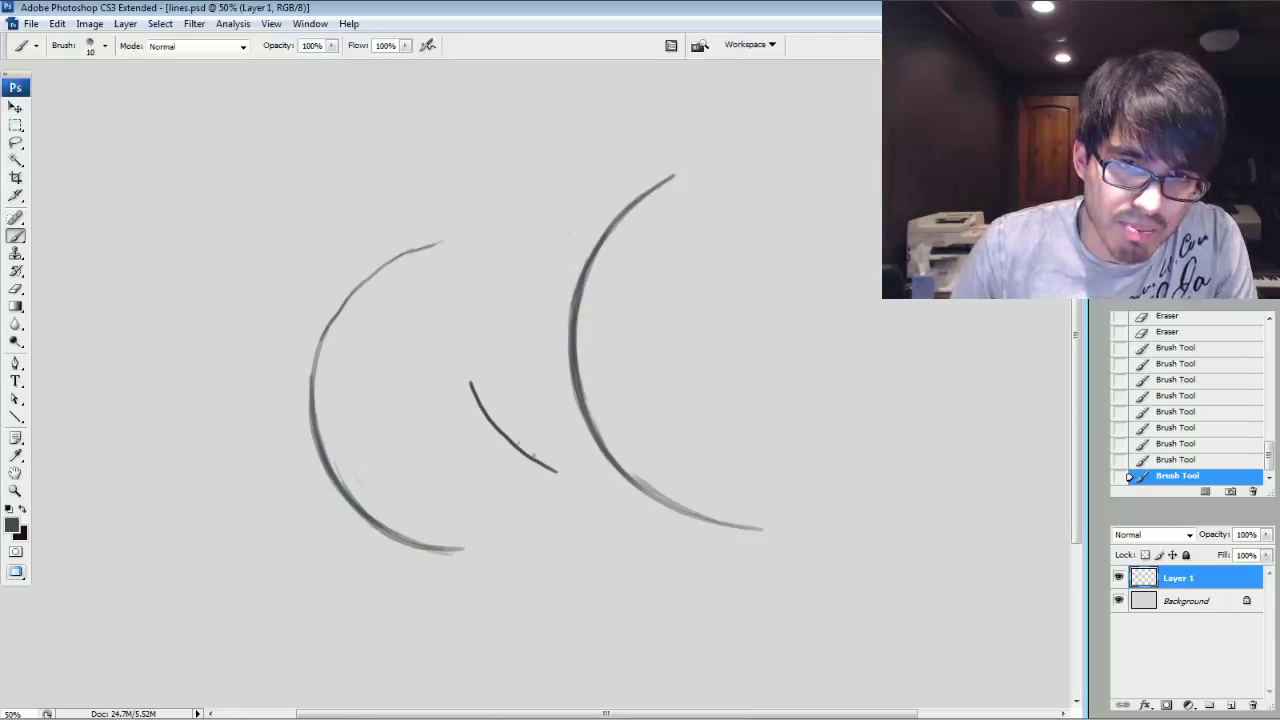
pyautogui.moveTo(468, 262); pyautogui.dragTo(550, 466)
pyautogui.moveTo(468, 286)
pyautogui.mouseDown()
pyautogui.moveTo(476, 392)
pyautogui.moveTo(516, 206)
pyautogui.mouseUp()
pyautogui.moveTo(456, 358); pyautogui.dragTo(476, 398)
pyautogui.moveTo(594, 178); pyautogui.dragTo(456, 356)
pyautogui.moveTo(478, 228); pyautogui.dragTo(576, 184)
pyautogui.moveTo(452, 274); pyautogui.dragTo(466, 350)
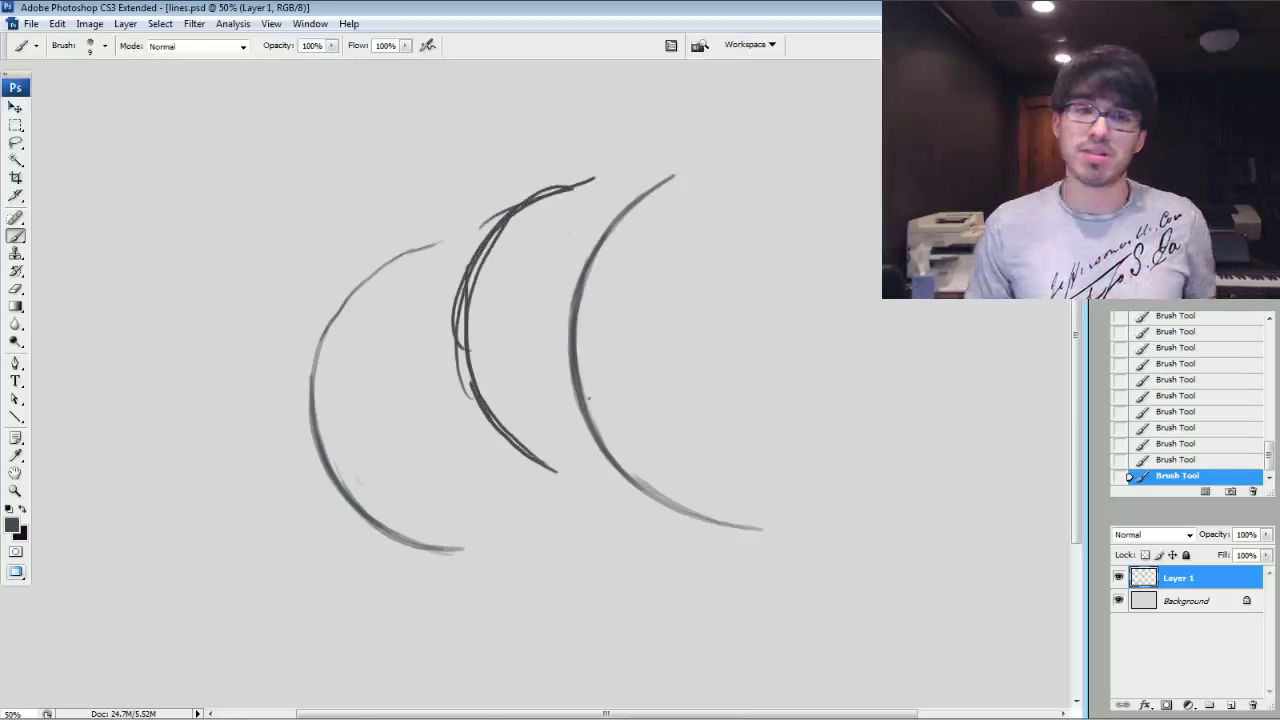
# Scatter more thin curves at 9 px inside the first curve and below the middle one.
pyautogui.moveTo(439, 494)
pyautogui.mouseDown()
pyautogui.moveTo(356, 302)
pyautogui.moveTo(446, 222)
pyautogui.moveTo(368, 298)
pyautogui.mouseUp()
pyautogui.moveTo(418, 240); pyautogui.dragTo(500, 176)
pyautogui.moveTo(592, 576)
pyautogui.mouseDown()
pyautogui.moveTo(520, 236)
pyautogui.moveTo(505, 378)
pyautogui.mouseUp()
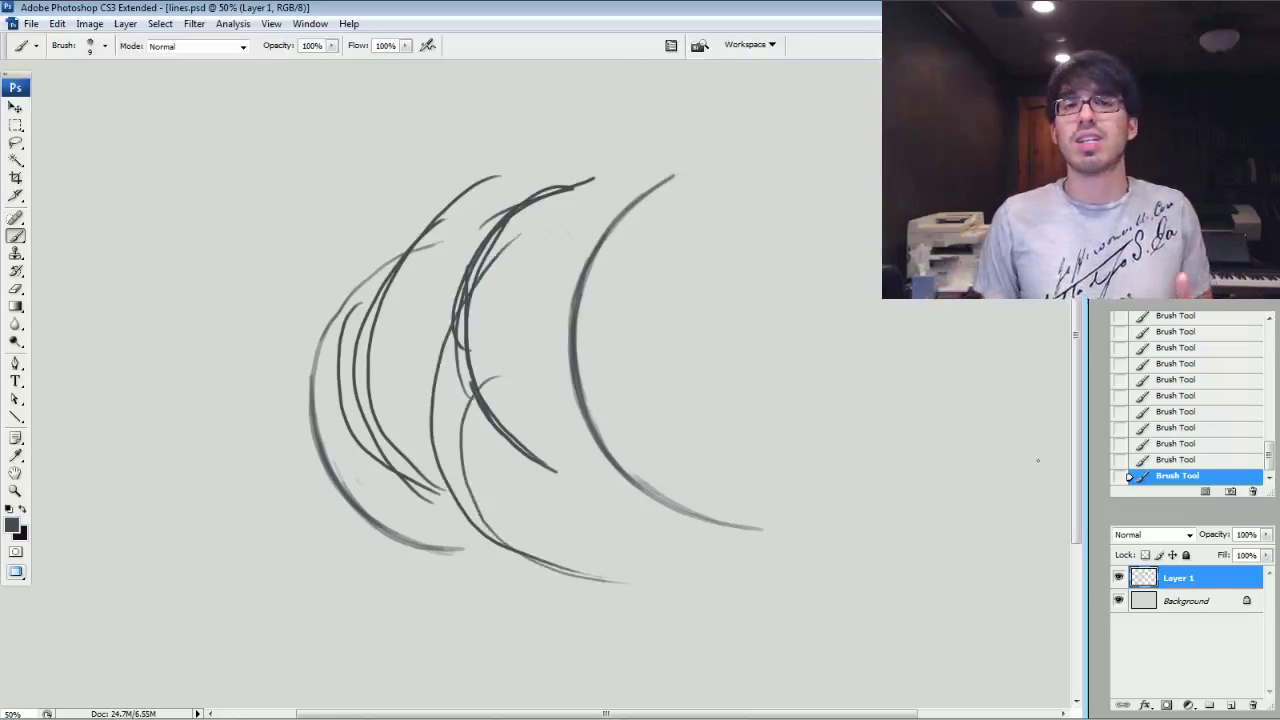
# Revert the history to the last eraser stroke on the second curve, and erase both remaining curves.
pyautogui.scroll(3, 1258, 444)
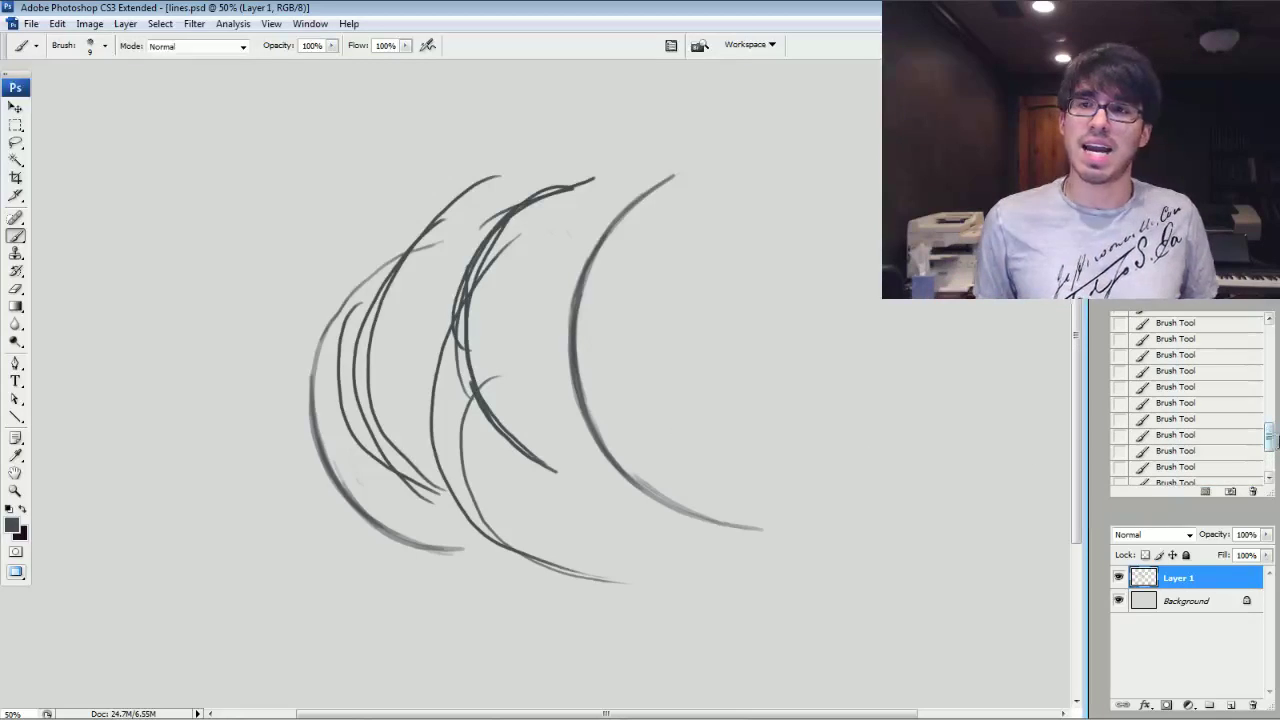
pyautogui.scroll(2, 1198, 393)
pyautogui.click(1165, 387)
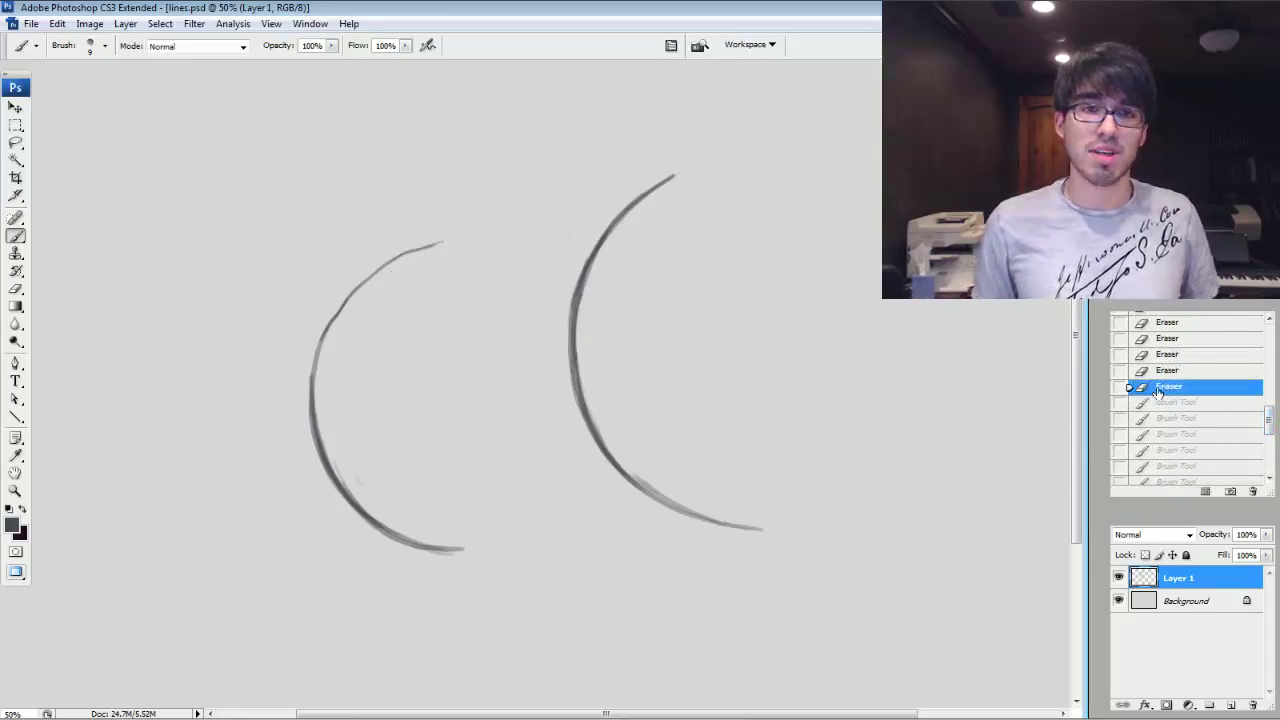
pyautogui.moveTo(677, 171)
pyautogui.mouseDown()
pyautogui.moveTo(628, 232)
pyautogui.moveTo(590, 330)
pyautogui.moveTo(605, 441)
pyautogui.moveTo(684, 510)
pyautogui.moveTo(771, 531)
pyautogui.mouseUp()
pyautogui.moveTo(440, 245)
pyautogui.mouseDown()
pyautogui.moveTo(307, 355)
pyautogui.moveTo(329, 463)
pyautogui.moveTo(451, 554)
pyautogui.mouseUp()
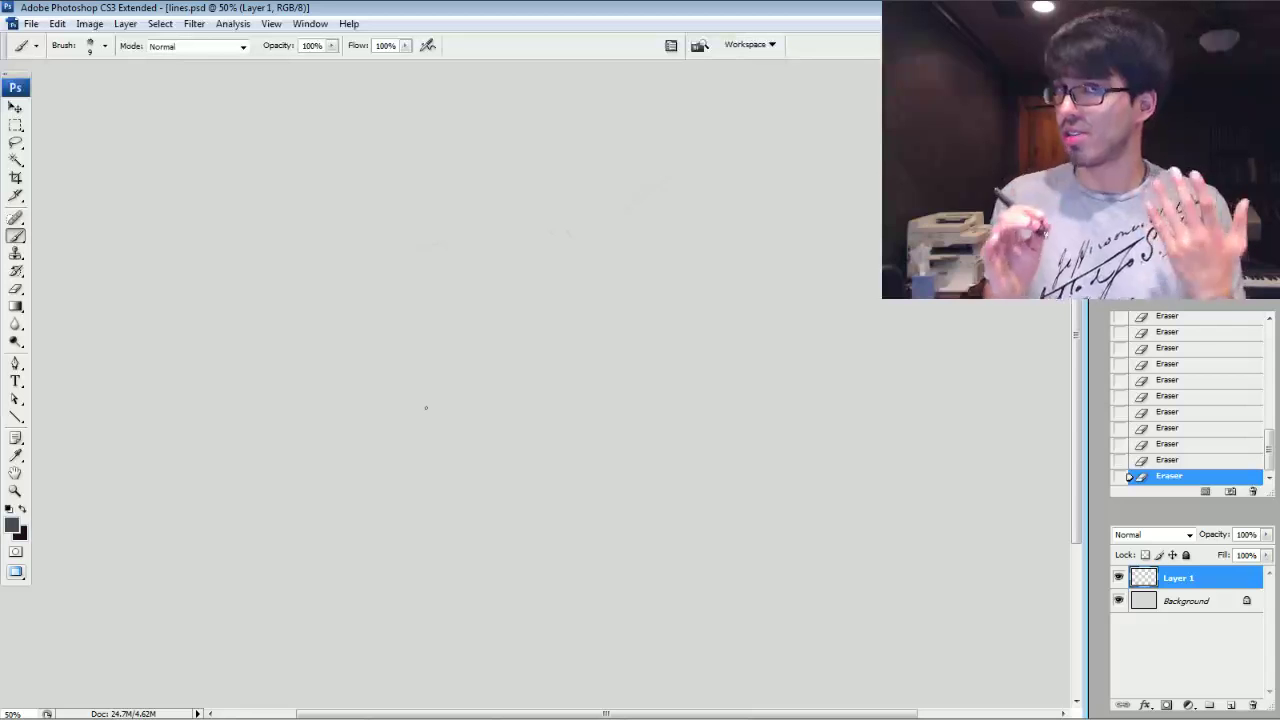
# Sketch the lower and right edges of a new circle in the middle of the canvas with short overlapping strokes.
pyautogui.press(']')
pyautogui.moveTo(481, 480)
pyautogui.mouseDown()
pyautogui.moveTo(436, 450)
pyautogui.moveTo(524, 478)
pyautogui.moveTo(510, 476)
pyautogui.moveTo(572, 468)
pyautogui.mouseUp()
pyautogui.moveTo(520, 480); pyautogui.dragTo(614, 446)
pyautogui.moveTo(590, 460)
pyautogui.mouseDown()
pyautogui.moveTo(648, 411)
pyautogui.moveTo(593, 459)
pyautogui.moveTo(656, 384)
pyautogui.mouseUp()
pyautogui.moveTo(633, 430); pyautogui.dragTo(668, 357)
pyautogui.moveTo(647, 409); pyautogui.dragTo(658, 316)
pyautogui.moveTo(661, 380); pyautogui.dragTo(587, 243)
pyautogui.moveTo(652, 328)
pyautogui.mouseDown()
pyautogui.moveTo(542, 231)
pyautogui.moveTo(600, 250)
pyautogui.mouseUp()
# Close the circle by sketching its left and upper edges and reinforcing the lower-left arc.
pyautogui.moveTo(480, 472)
pyautogui.mouseDown()
pyautogui.moveTo(410, 410)
pyautogui.moveTo(416, 345)
pyautogui.mouseUp()
pyautogui.moveTo(414, 412)
pyautogui.mouseDown()
pyautogui.moveTo(399, 349)
pyautogui.moveTo(440, 243)
pyautogui.mouseUp()
pyautogui.moveTo(404, 300); pyautogui.dragTo(478, 232)
pyautogui.moveTo(428, 266)
pyautogui.mouseDown()
pyautogui.moveTo(545, 218)
pyautogui.moveTo(605, 254)
pyautogui.moveTo(655, 320)
pyautogui.moveTo(660, 370)
pyautogui.moveTo(640, 260)
pyautogui.moveTo(568, 224)
pyautogui.mouseUp()
pyautogui.moveTo(421, 409)
pyautogui.mouseDown()
pyautogui.moveTo(400, 340)
pyautogui.moveTo(440, 450)
pyautogui.moveTo(528, 476)
pyautogui.moveTo(503, 463)
pyautogui.moveTo(540, 463)
pyautogui.mouseUp()
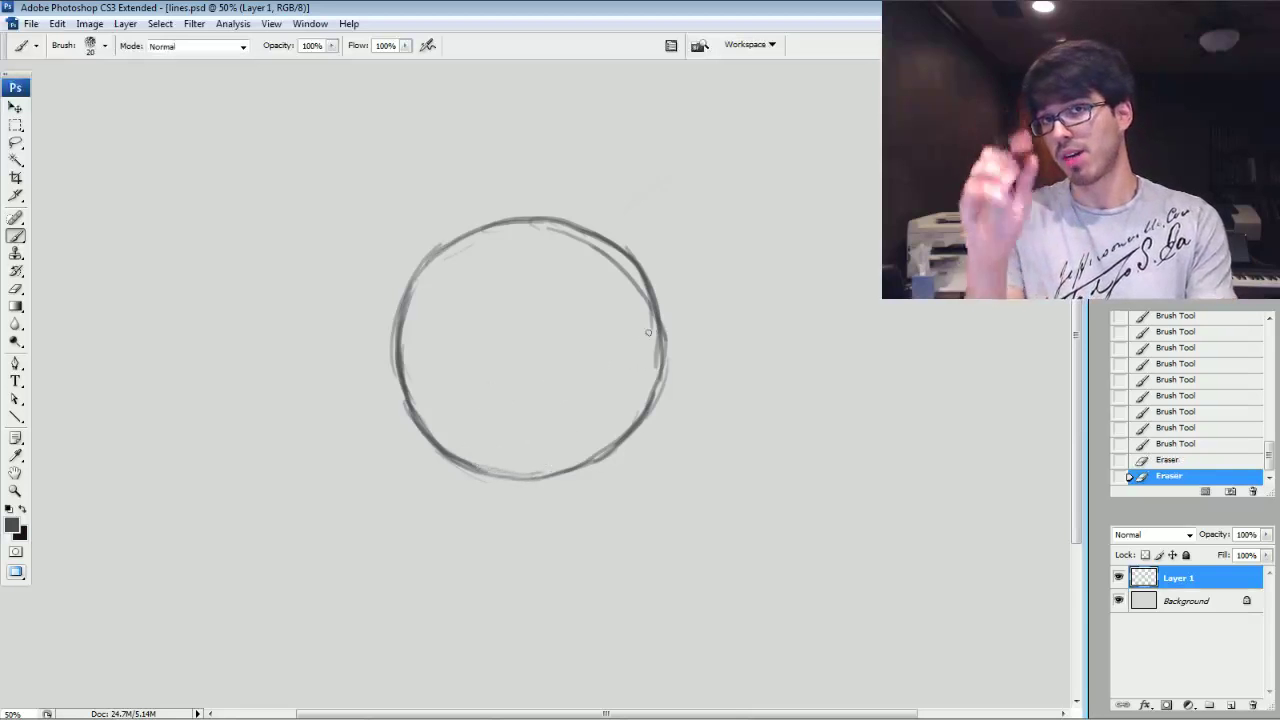
# Erase the stray strokes around the circle's right side and redraw that edge with a 15 px brush.
pyautogui.moveTo(641, 350); pyautogui.dragTo(647, 335)
pyautogui.moveTo(648, 320)
pyautogui.mouseDown()
pyautogui.moveTo(634, 282)
pyautogui.moveTo(582, 244)
pyautogui.mouseUp()
pyautogui.moveTo(592, 244); pyautogui.dragTo(530, 238)
pyautogui.moveTo(638, 256); pyautogui.dragTo(664, 309)
pyautogui.moveTo(630, 244)
pyautogui.mouseDown()
pyautogui.moveTo(660, 298)
pyautogui.moveTo(650, 278)
pyautogui.mouseUp()
pyautogui.moveTo(602, 231)
pyautogui.mouseDown()
pyautogui.moveTo(657, 283)
pyautogui.moveTo(669, 394)
pyautogui.mouseUp()
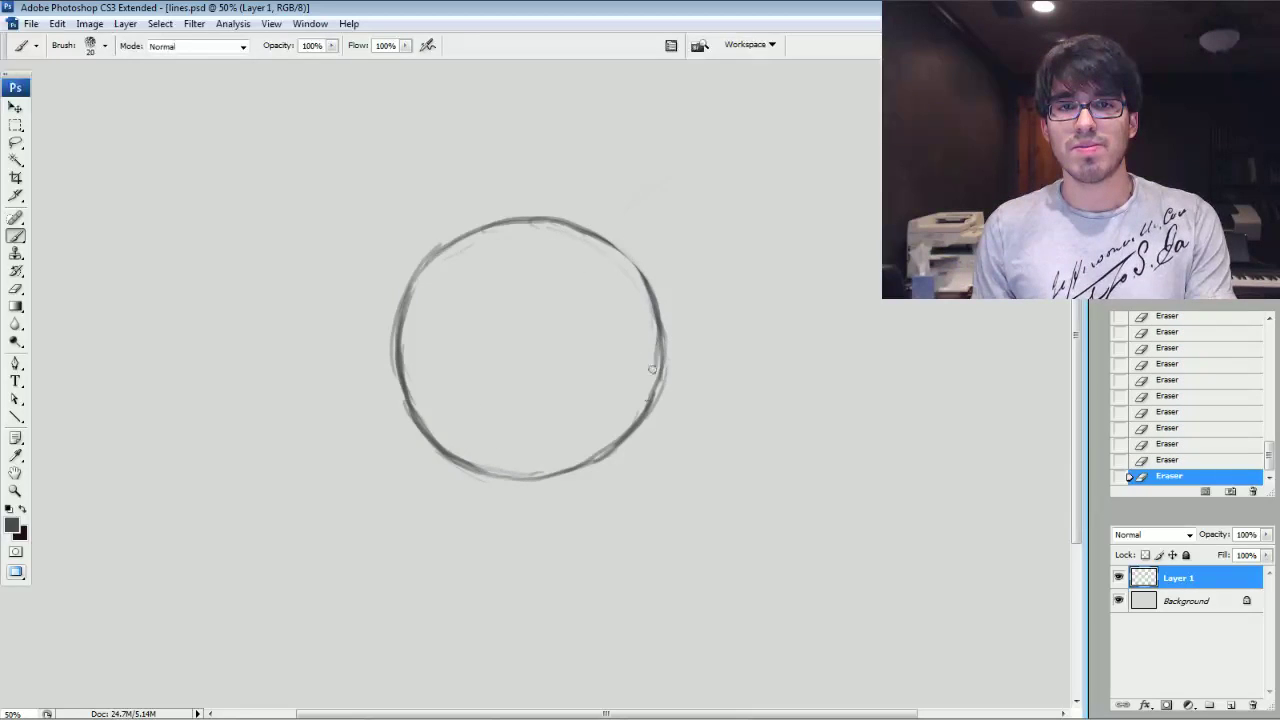
pyautogui.moveTo(660, 404); pyautogui.dragTo(662, 330)
pyautogui.moveTo(646, 288); pyautogui.dragTo(604, 238)
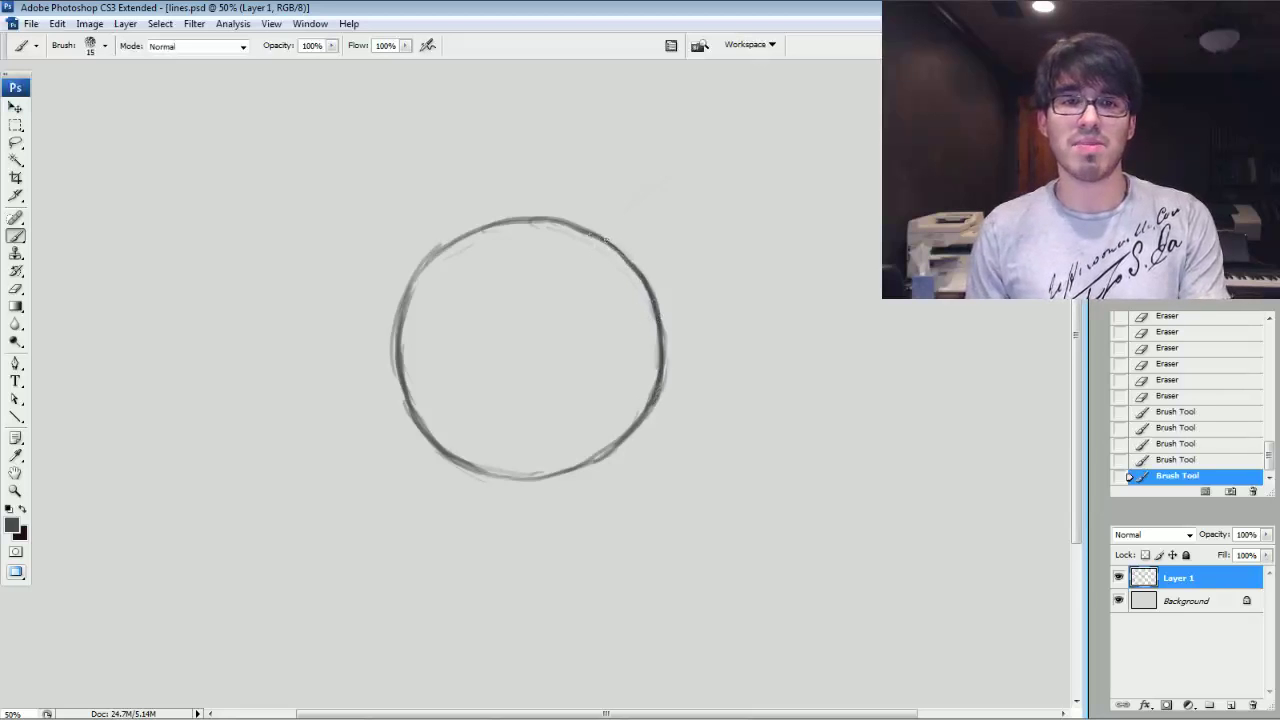
# Try drawing another circle on the right of the canvas in long single strokes at 20 px, and revert them in the history.
pyautogui.press(']')
pyautogui.moveTo(815, 212); pyautogui.dragTo(1045, 302)
pyautogui.moveTo(880, 224); pyautogui.dragTo(810, 350)
pyautogui.click(1178, 455)
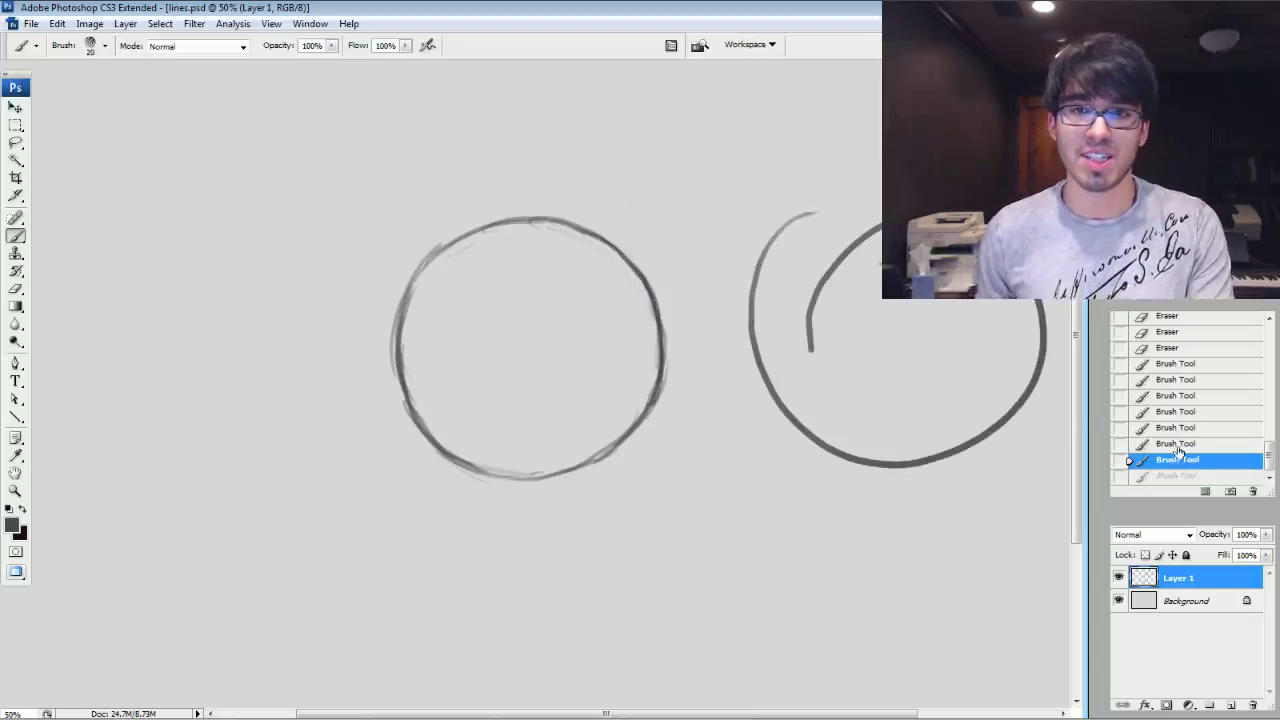
# Sketch a smaller circle left of the main one with repeated overlapping curved strokes of a 10 px brush.
pyautogui.moveTo(146, 406); pyautogui.dragTo(180, 444)
pyautogui.moveTo(188, 306)
pyautogui.mouseDown()
pyautogui.moveTo(229, 440)
pyautogui.moveTo(292, 372)
pyautogui.mouseUp()
pyautogui.moveTo(270, 312); pyautogui.dragTo(292, 354)
pyautogui.moveTo(256, 276)
pyautogui.mouseDown()
pyautogui.moveTo(186, 282)
pyautogui.moveTo(222, 438)
pyautogui.moveTo(297, 381)
pyautogui.mouseUp()
pyautogui.moveTo(258, 427); pyautogui.dragTo(304, 335)
pyautogui.moveTo(287, 395); pyautogui.dragTo(301, 296)
pyautogui.moveTo(299, 373); pyautogui.dragTo(260, 279)
pyautogui.moveTo(303, 349); pyautogui.dragTo(220, 267)
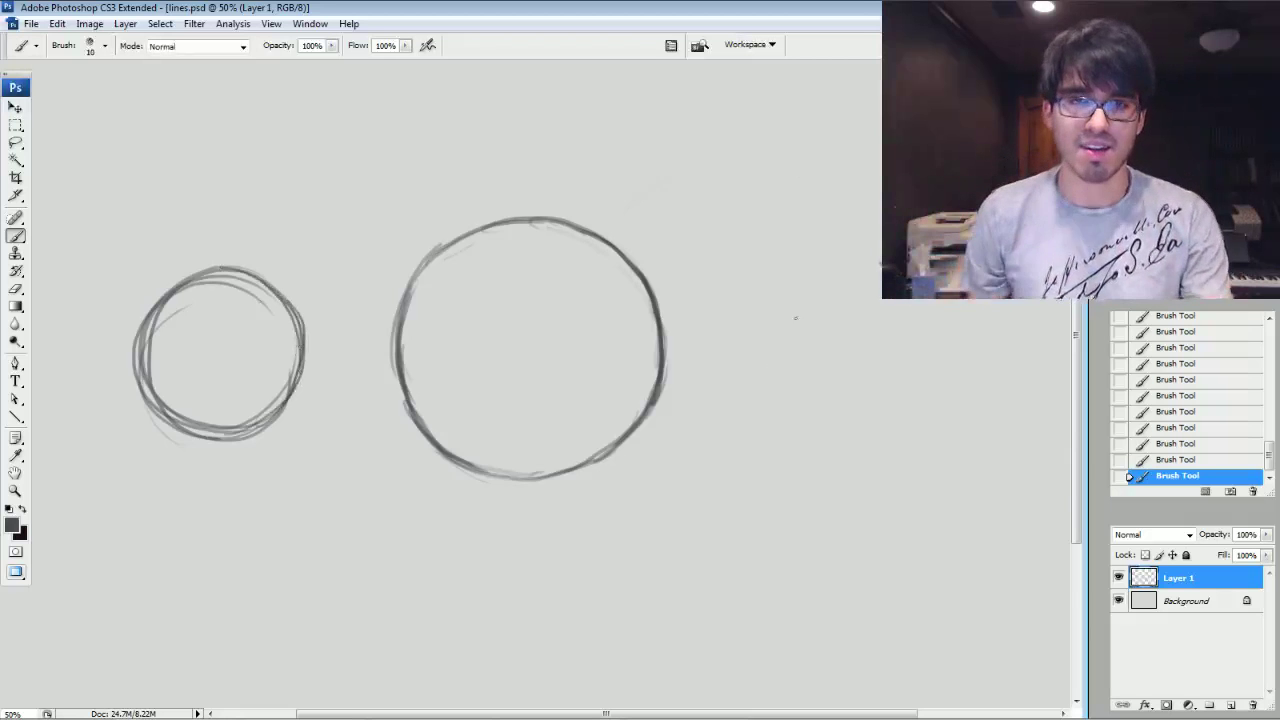
# Sketch a large circle right of the main one with light looping strokes at 10 px, and go over it with darker loops.
pyautogui.moveTo(682, 291)
pyautogui.mouseDown()
pyautogui.moveTo(769, 377)
pyautogui.moveTo(905, 385)
pyautogui.mouseUp()
pyautogui.moveTo(862, 164)
pyautogui.mouseDown()
pyautogui.moveTo(806, 158)
pyautogui.moveTo(852, 402)
pyautogui.mouseUp()
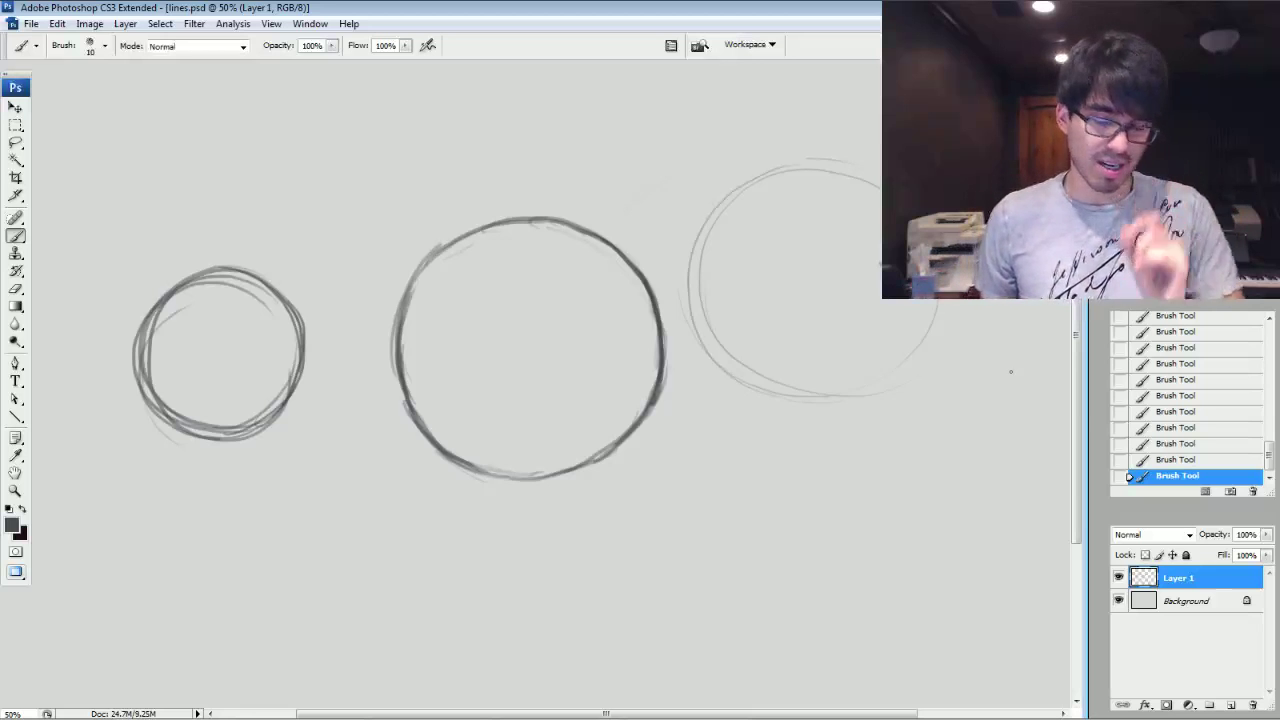
pyautogui.moveTo(722, 360)
pyautogui.mouseDown()
pyautogui.moveTo(805, 398)
pyautogui.moveTo(900, 352)
pyautogui.moveTo(830, 200)
pyautogui.moveTo(712, 215)
pyautogui.moveTo(812, 364)
pyautogui.mouseUp()
pyautogui.moveTo(706, 290); pyautogui.dragTo(907, 331)
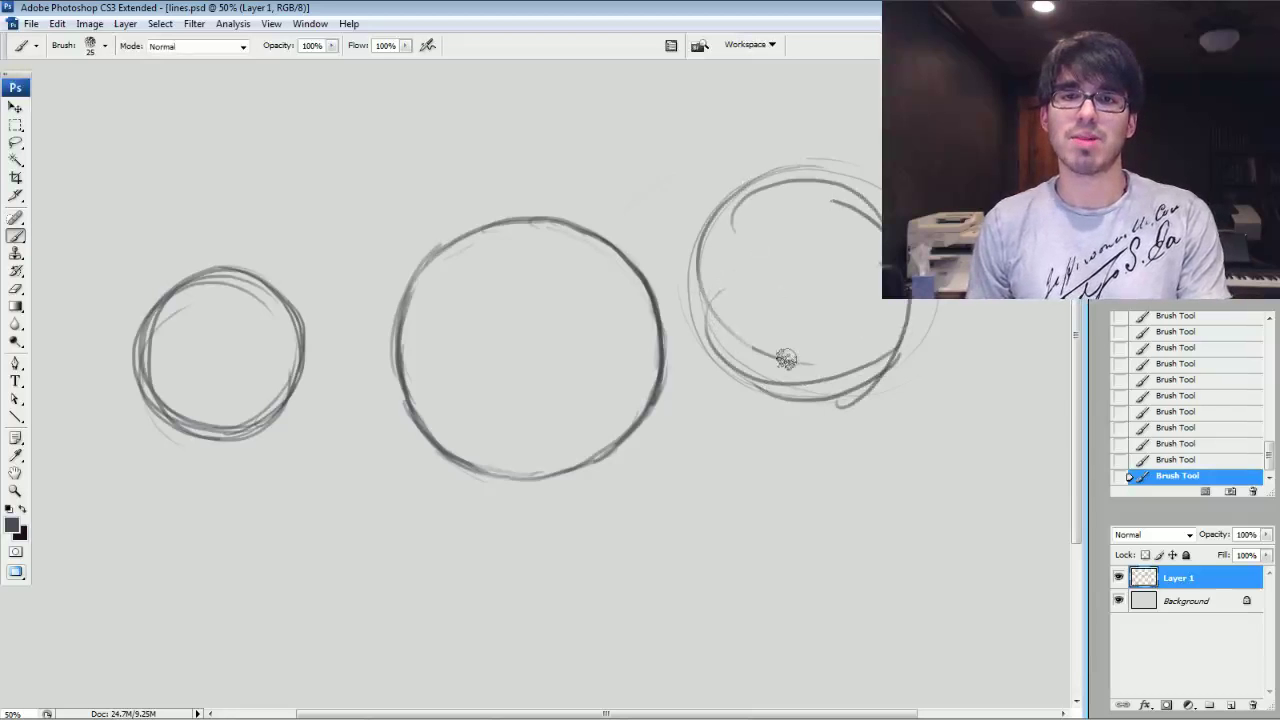
# Erase the loosely looped circle on the right of the canvas.
pyautogui.moveTo(734, 250)
pyautogui.mouseDown()
pyautogui.moveTo(722, 230)
pyautogui.moveTo(836, 196)
pyautogui.moveTo(880, 262)
pyautogui.mouseUp()
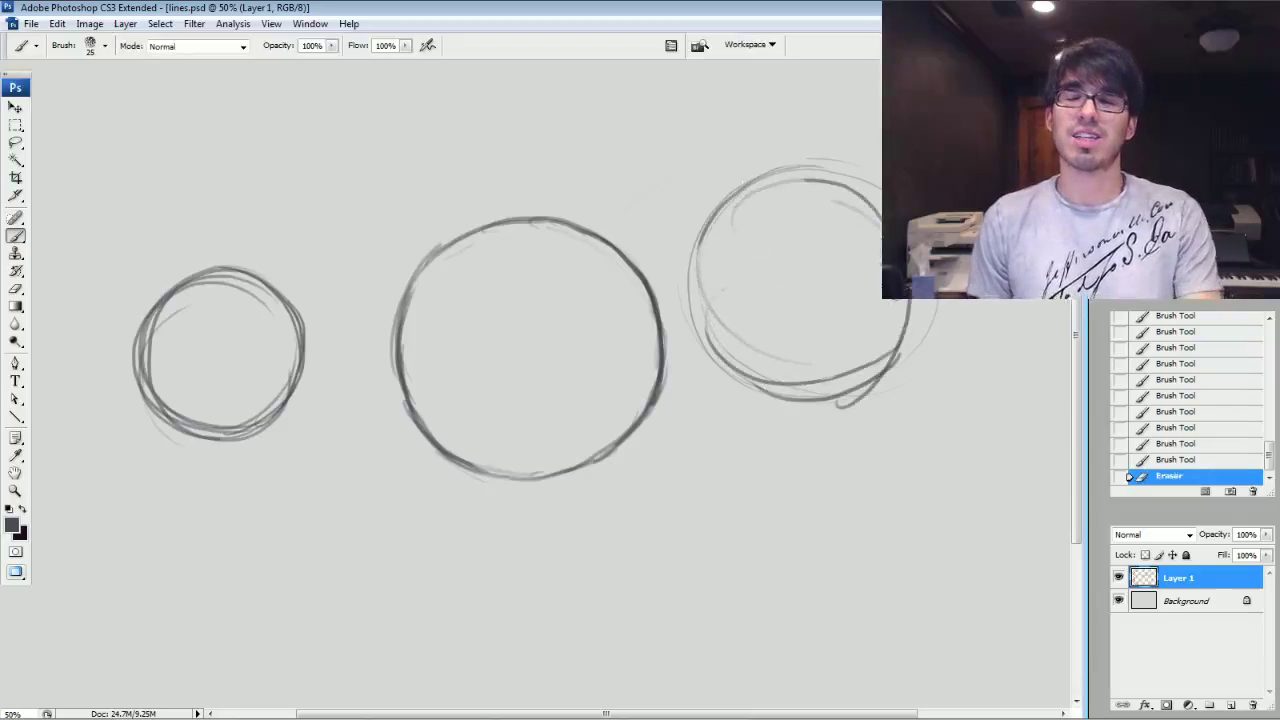
pyautogui.moveTo(820, 357)
pyautogui.mouseDown()
pyautogui.moveTo(766, 380)
pyautogui.moveTo(699, 331)
pyautogui.moveTo(711, 209)
pyautogui.moveTo(823, 171)
pyautogui.moveTo(880, 225)
pyautogui.moveTo(905, 345)
pyautogui.moveTo(830, 372)
pyautogui.mouseUp()
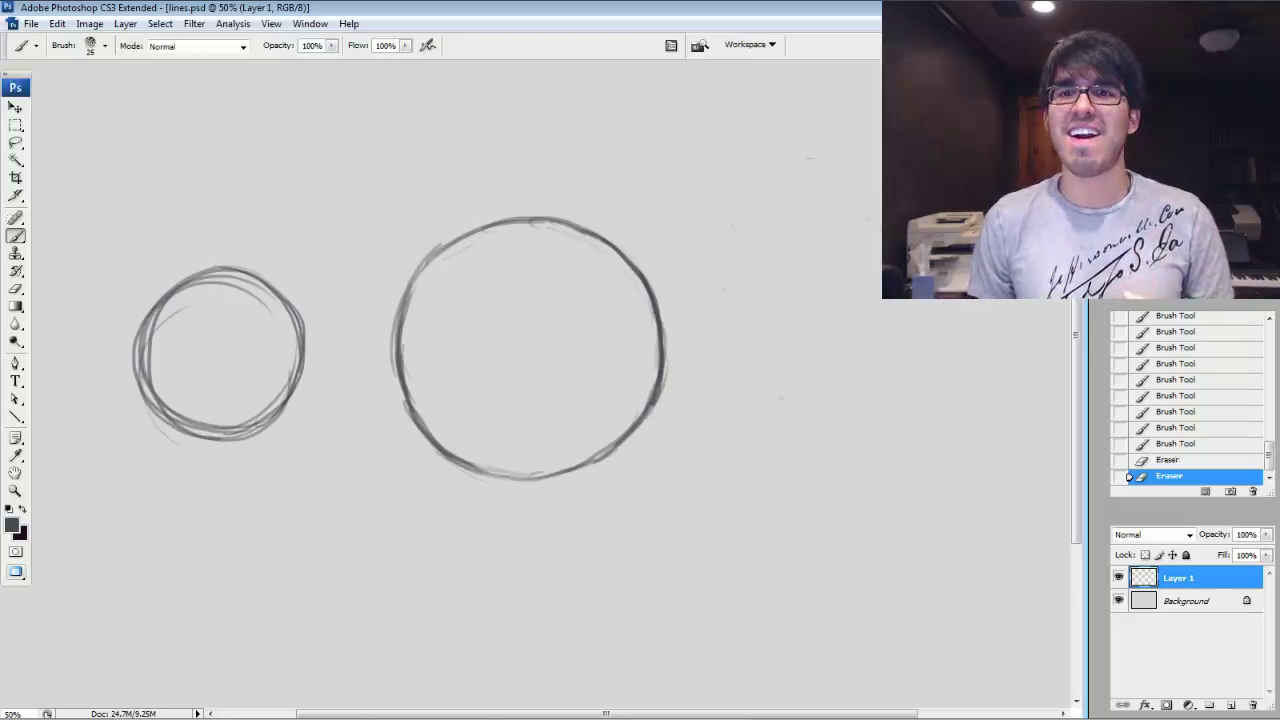
pyautogui.moveTo(872, 205); pyautogui.dragTo(850, 238)
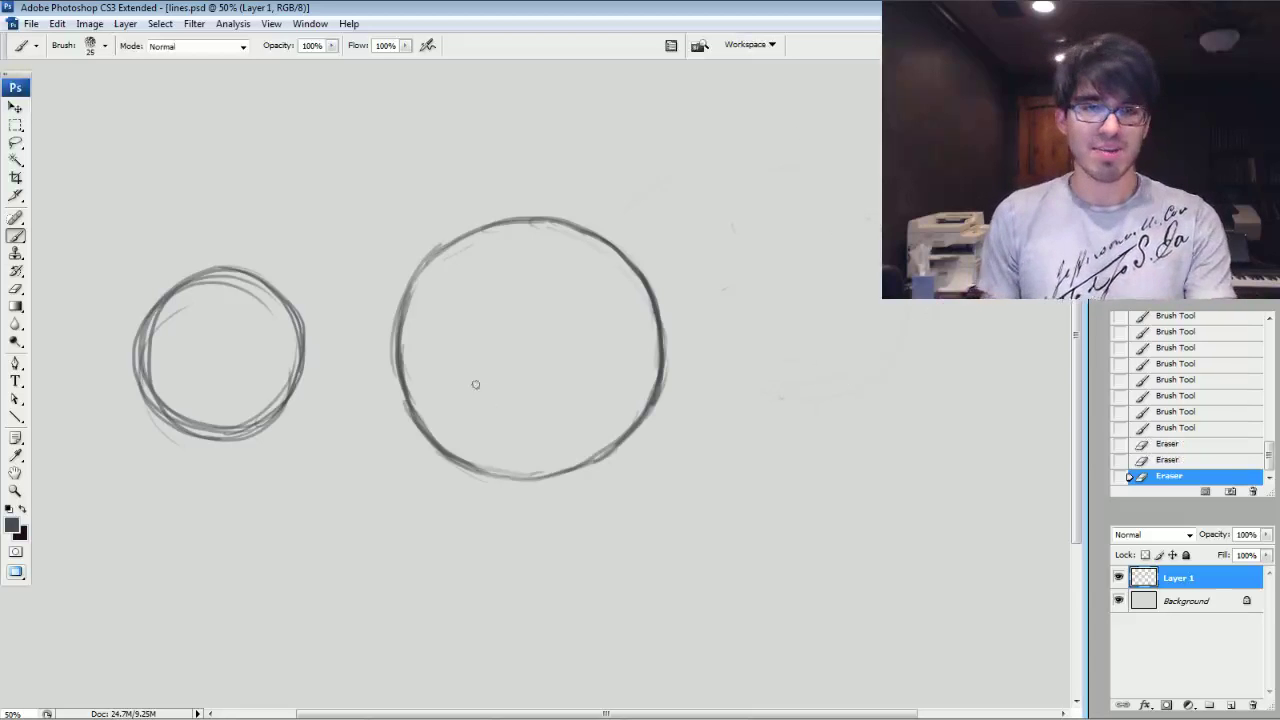
# Reinforce the main circle's lower, left and upper-left edges with 15 px brush strokes.
pyautogui.moveTo(482, 468); pyautogui.dragTo(492, 472)
pyautogui.moveTo(484, 469); pyautogui.dragTo(550, 475)
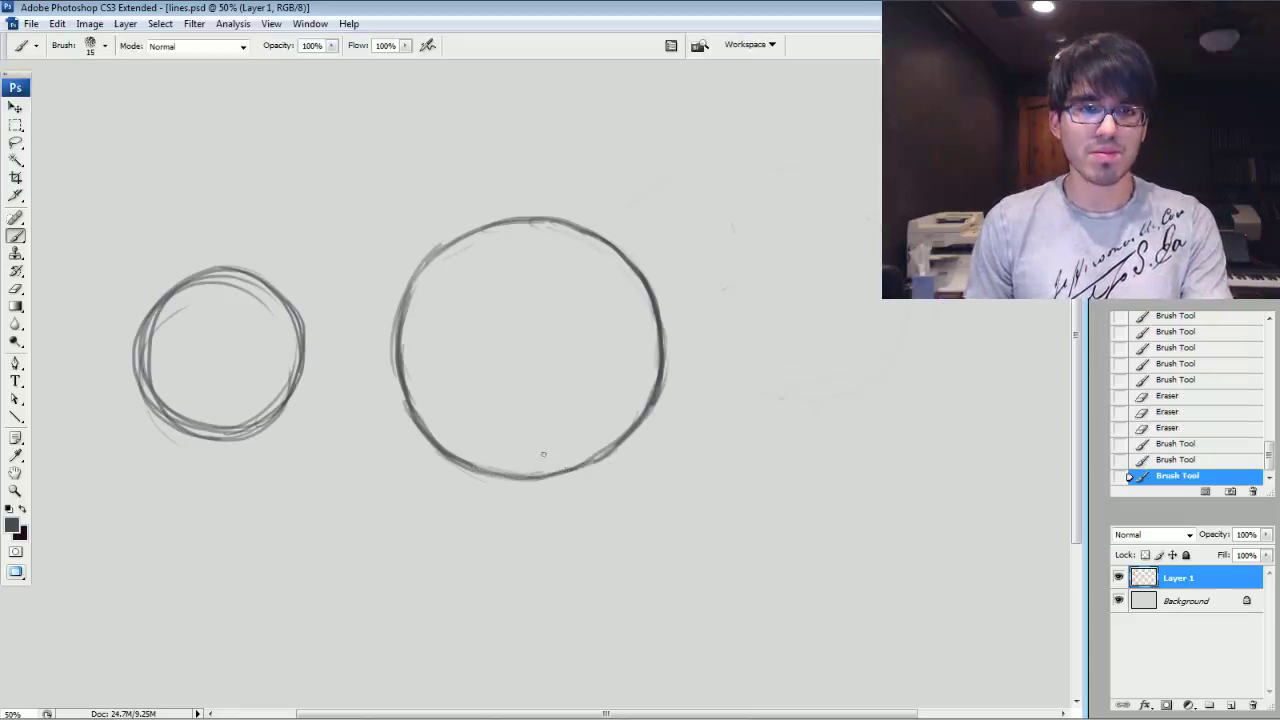
pyautogui.moveTo(412, 418)
pyautogui.mouseDown()
pyautogui.moveTo(396, 342)
pyautogui.moveTo(408, 296)
pyautogui.moveTo(480, 230)
pyautogui.mouseUp()
pyautogui.moveTo(424, 266); pyautogui.dragTo(524, 237)
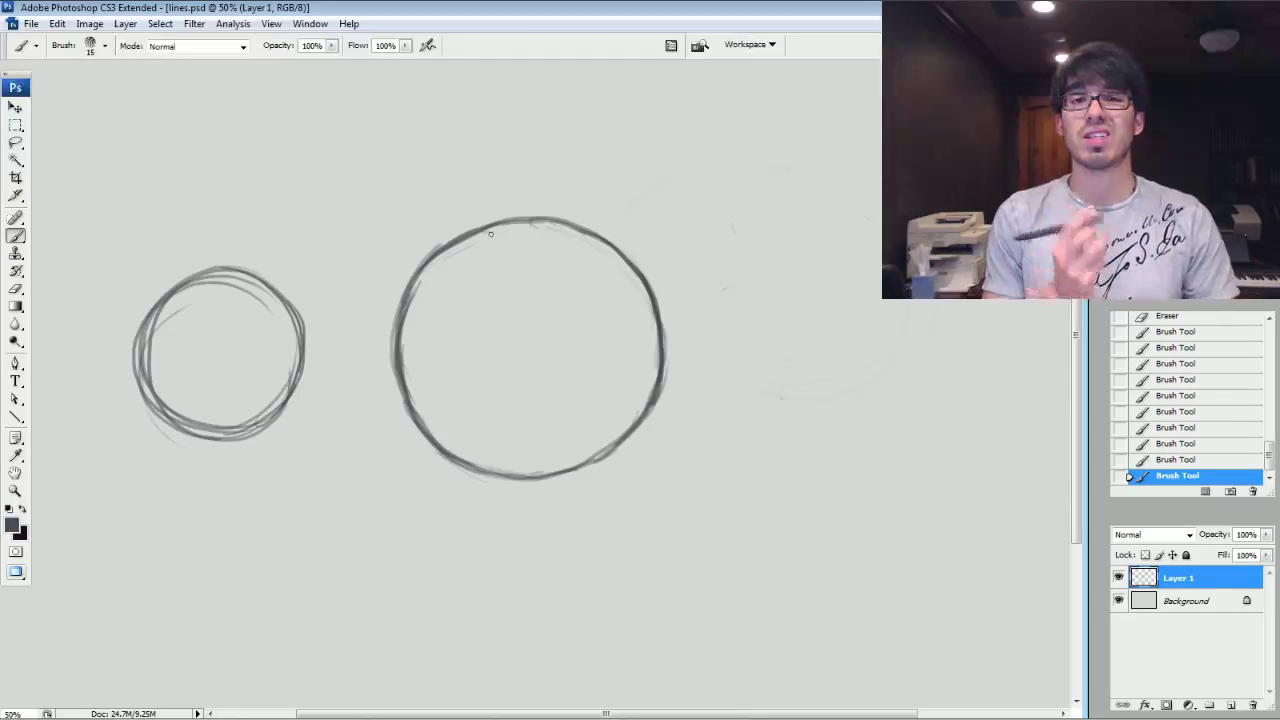
# Erase the stray marks inside the main circle's upper-left edge and along its lower-right edge.
pyautogui.press('e')
pyautogui.moveTo(414, 303); pyautogui.dragTo(523, 235)
pyautogui.moveTo(523, 235); pyautogui.dragTo(510, 242)
pyautogui.moveTo(655, 415)
pyautogui.mouseDown()
pyautogui.moveTo(672, 352)
pyautogui.moveTo(670, 367)
pyautogui.mouseUp()
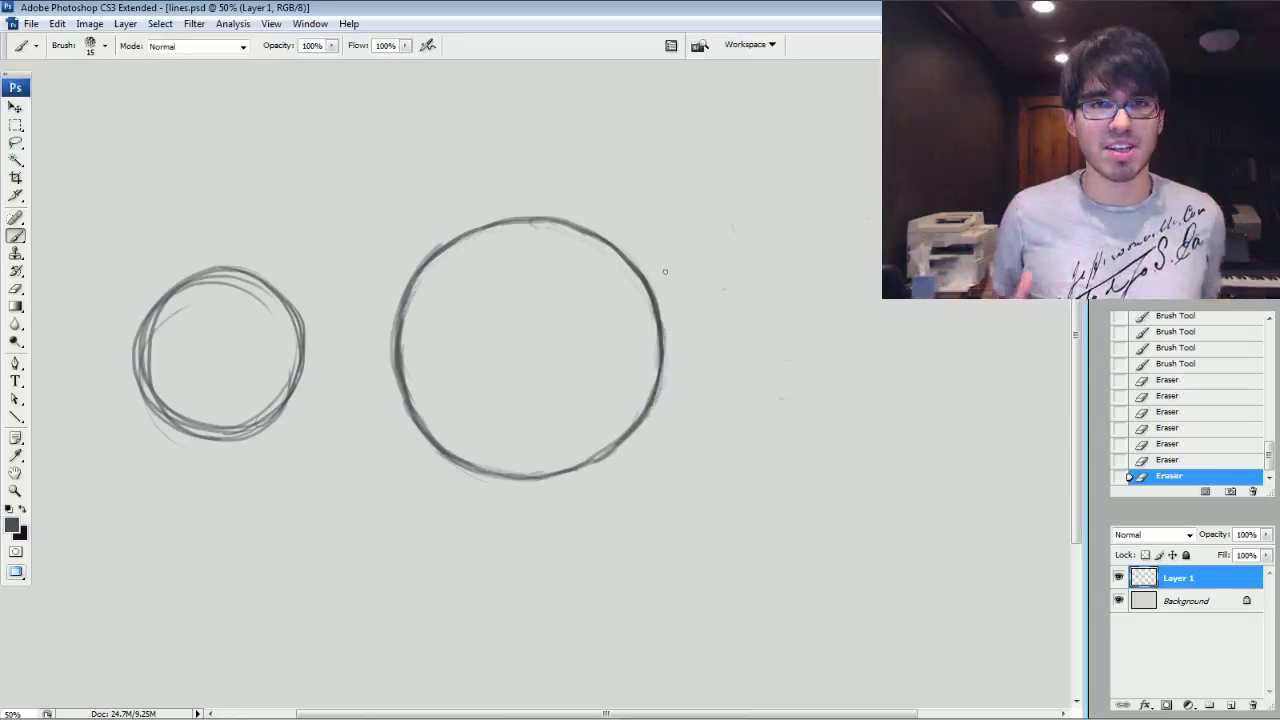
# Lighten the sketched circles with a Hue/Saturation adjustment and set the foreground colour to light grey a2a5a8.
pyautogui.press('i')
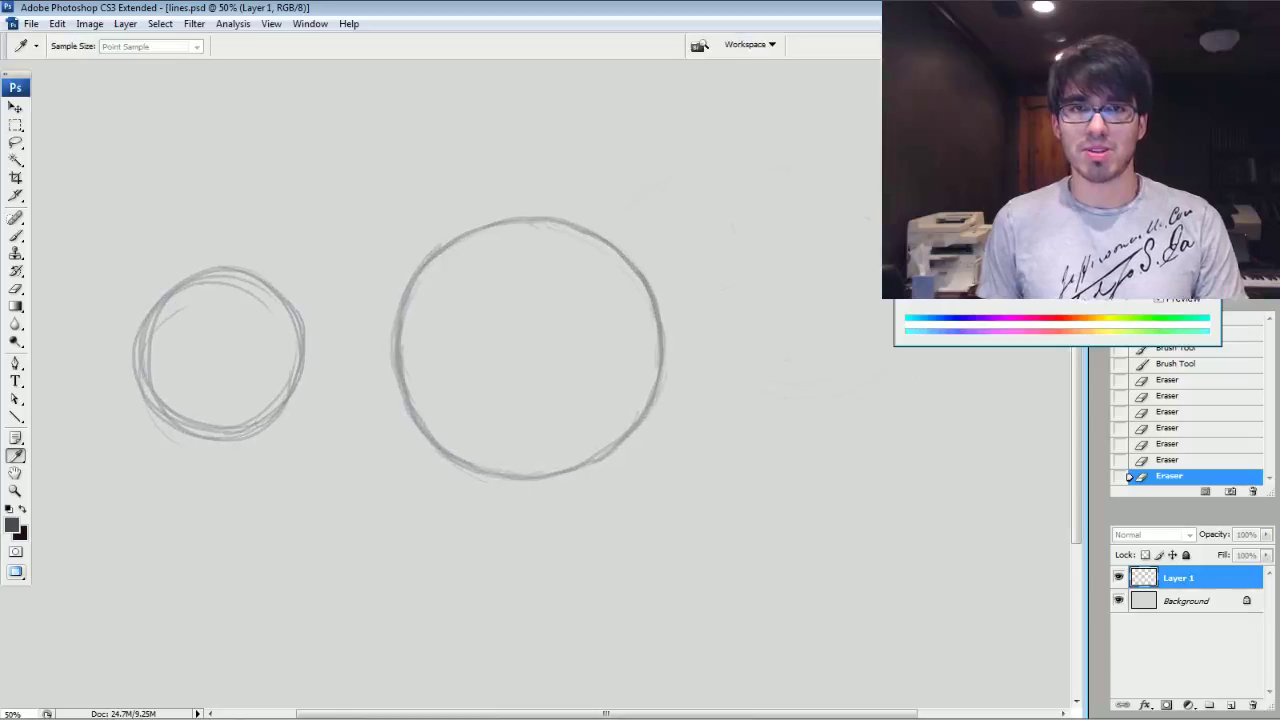
pyautogui.press('Return')
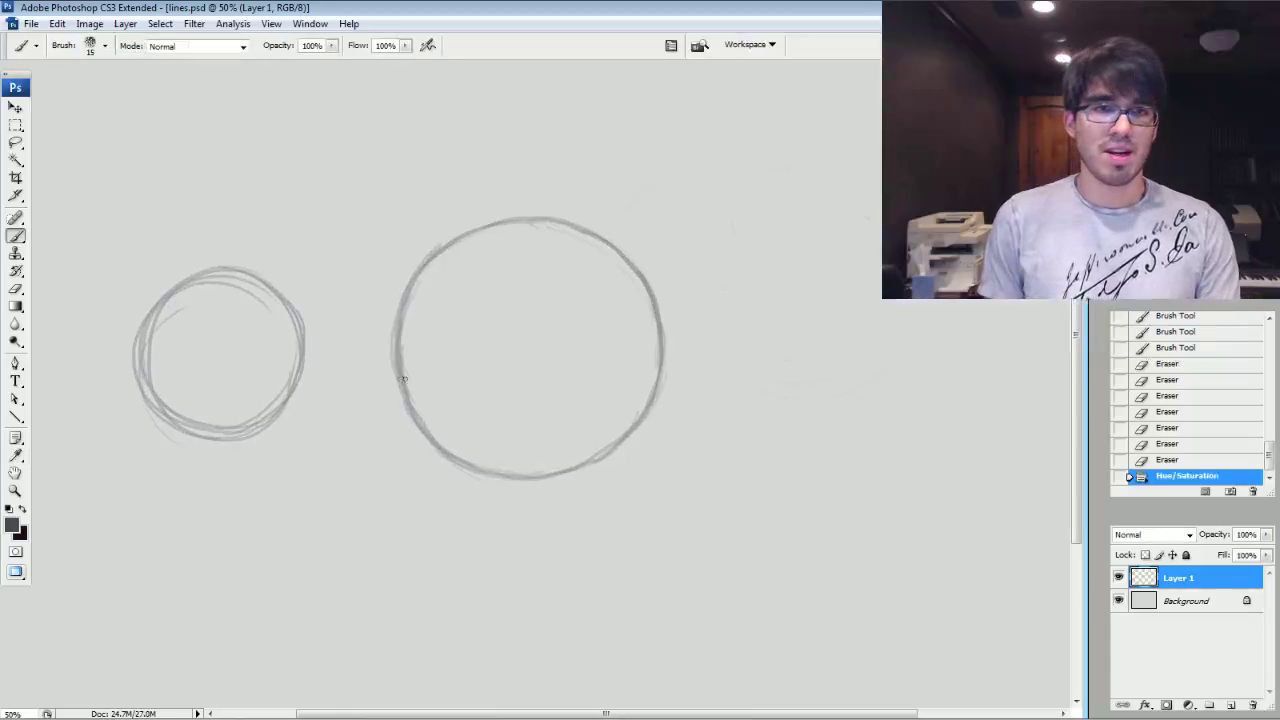
pyautogui.click(12, 525)
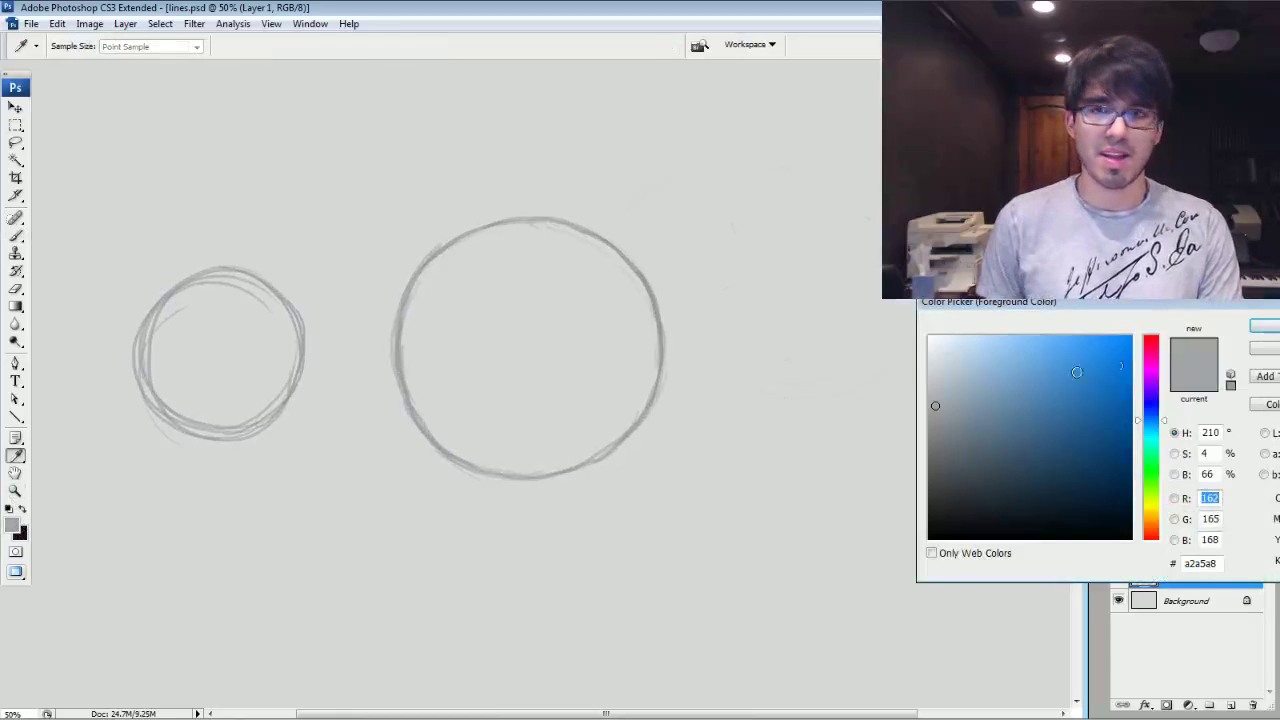
pyautogui.click(1264, 326)
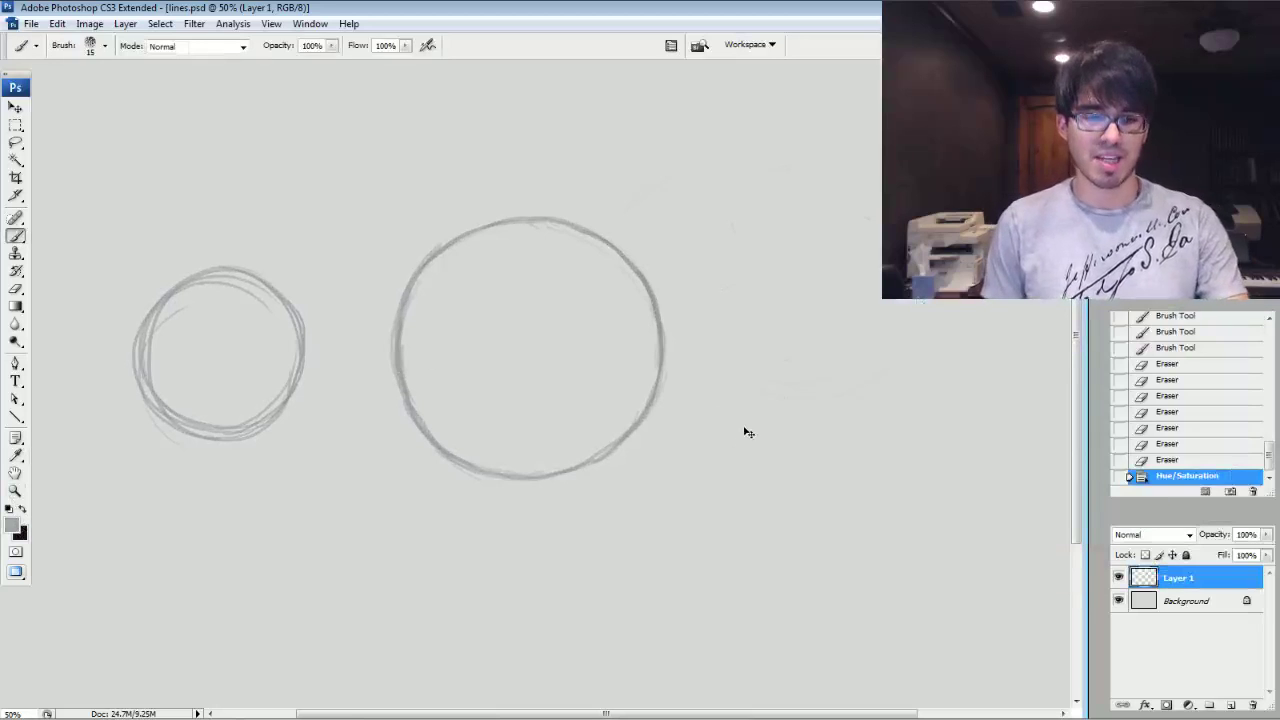
# Apply a second Hue/Saturation adjustment to the sketched circles on Layer 1.
pyautogui.hotkey('ctrl', 'u')
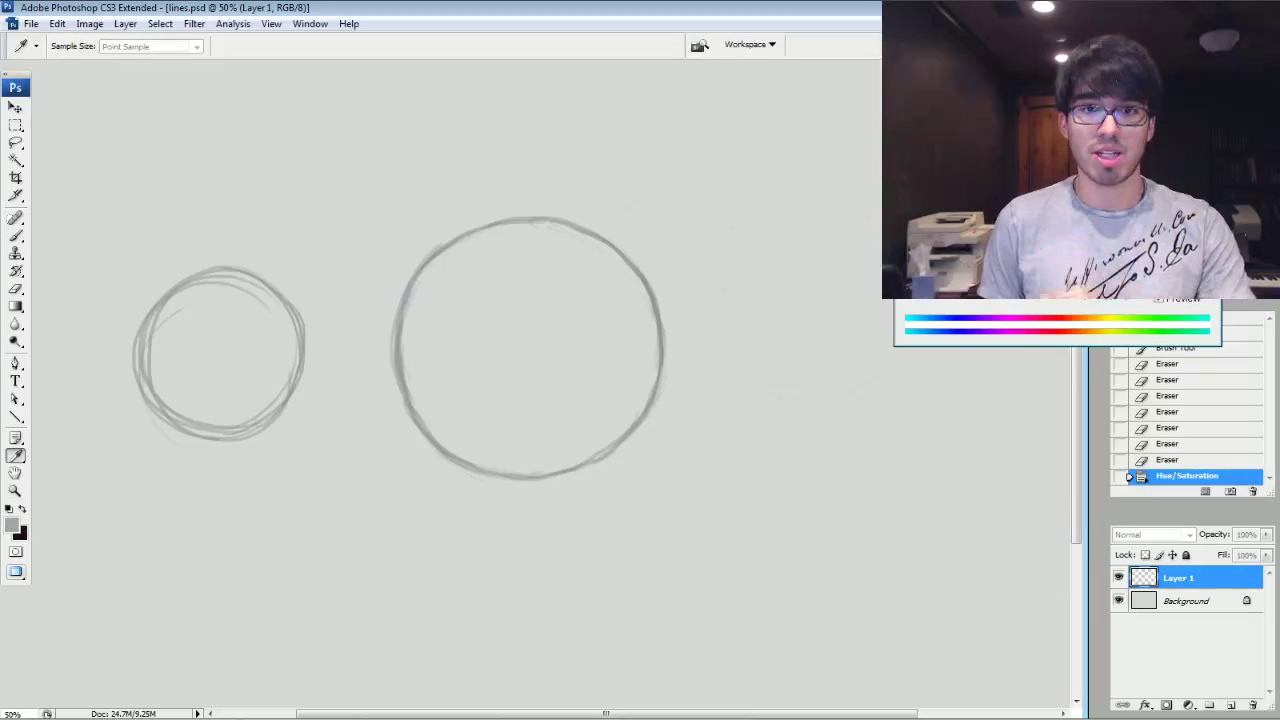
pyautogui.press('Return')
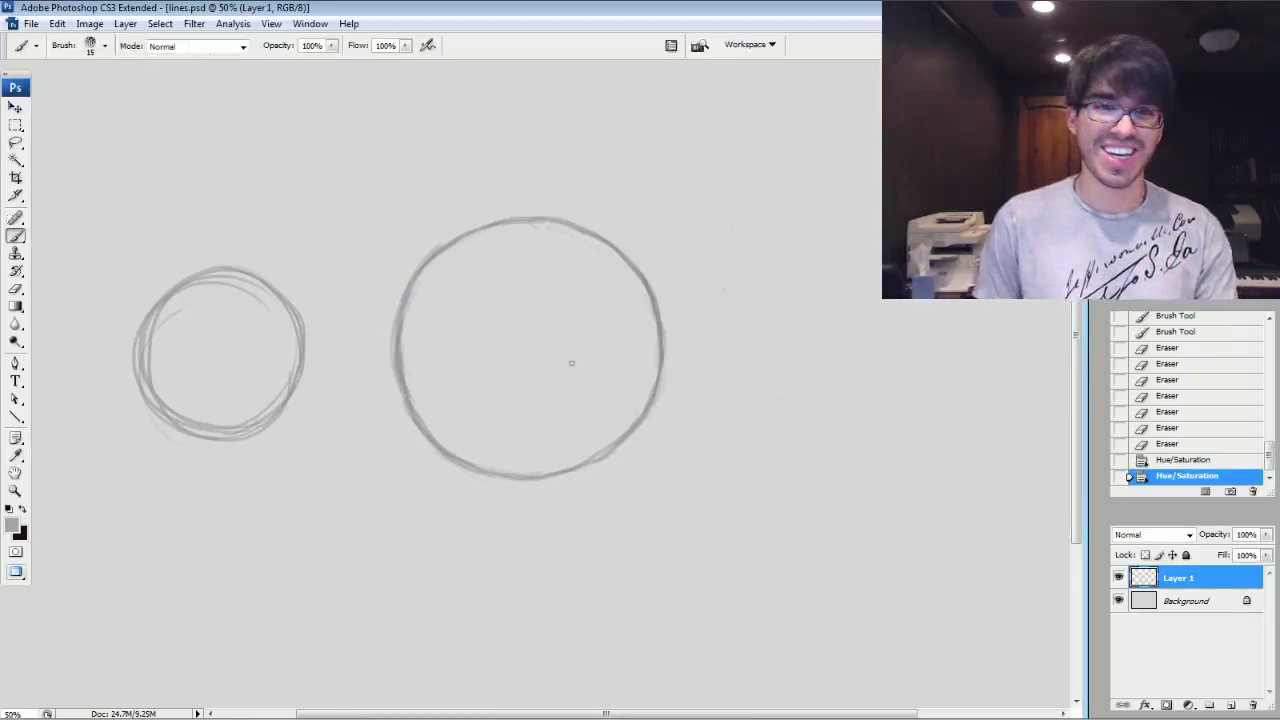
pyautogui.moveTo(530, 350); pyautogui.dragTo(508, 313)
pyautogui.moveTo(581, 346); pyautogui.dragTo(596, 346)
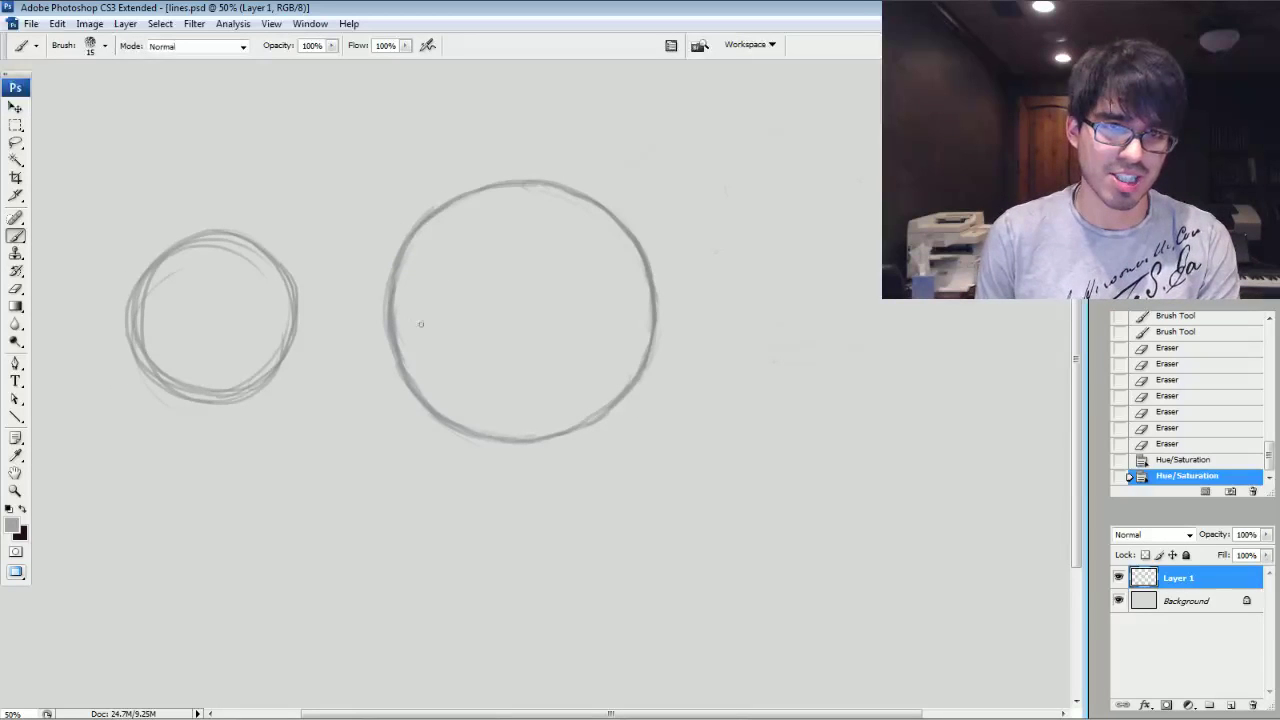
# Sketch a slightly sagging horizontal eye guideline across the middle of the main circle with the 15 px brush.
pyautogui.moveTo(420, 323)
pyautogui.mouseDown()
pyautogui.moveTo(402, 311)
pyautogui.moveTo(412, 318)
pyautogui.mouseUp()
pyautogui.moveTo(400, 315); pyautogui.dragTo(430, 322)
pyautogui.moveTo(415, 319); pyautogui.dragTo(463, 329)
pyautogui.moveTo(440, 325)
pyautogui.mouseDown()
pyautogui.moveTo(410, 318)
pyautogui.moveTo(641, 321)
pyautogui.mouseUp()
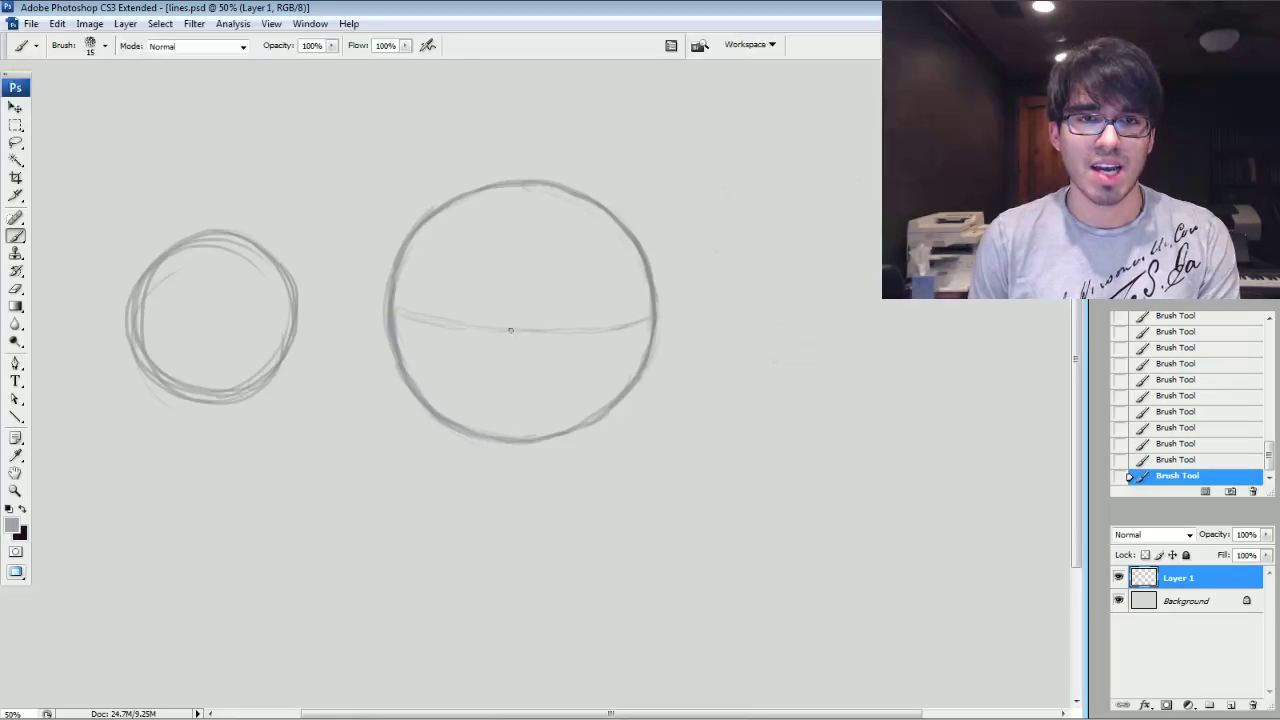
pyautogui.moveTo(518, 331)
pyautogui.mouseDown()
pyautogui.moveTo(589, 331)
pyautogui.moveTo(544, 317)
pyautogui.moveTo(496, 331)
pyautogui.moveTo(571, 327)
pyautogui.moveTo(425, 322)
pyautogui.moveTo(475, 327)
pyautogui.moveTo(392, 306)
pyautogui.mouseUp()
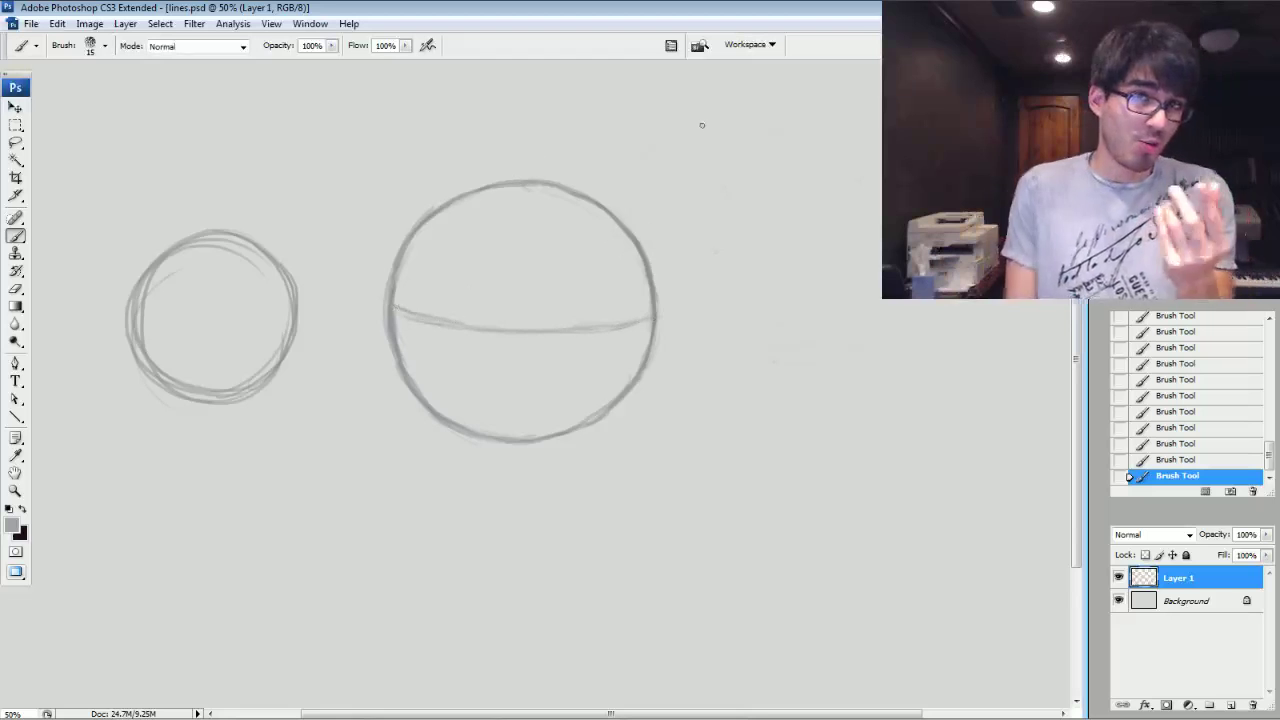
pyautogui.press('[')
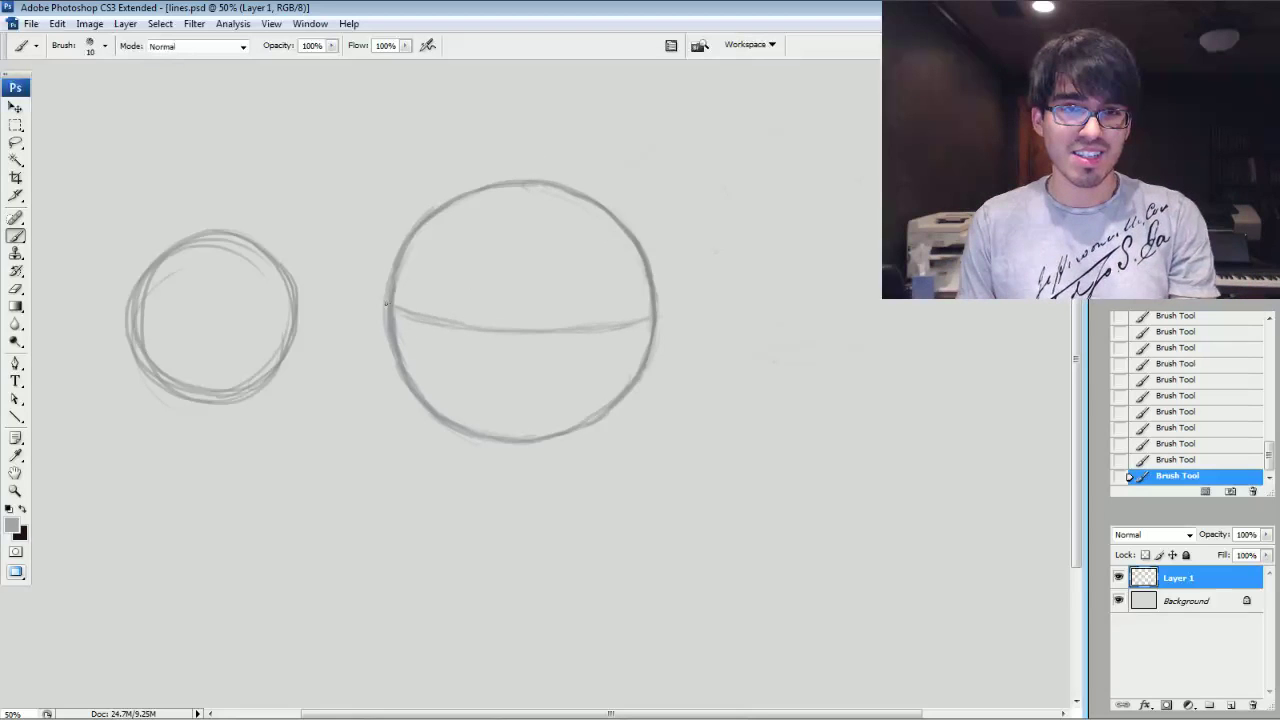
# Sketch the jawline below the main circle with a 20 px brush, curving both sides down to a pointed chin.
pyautogui.press(']')
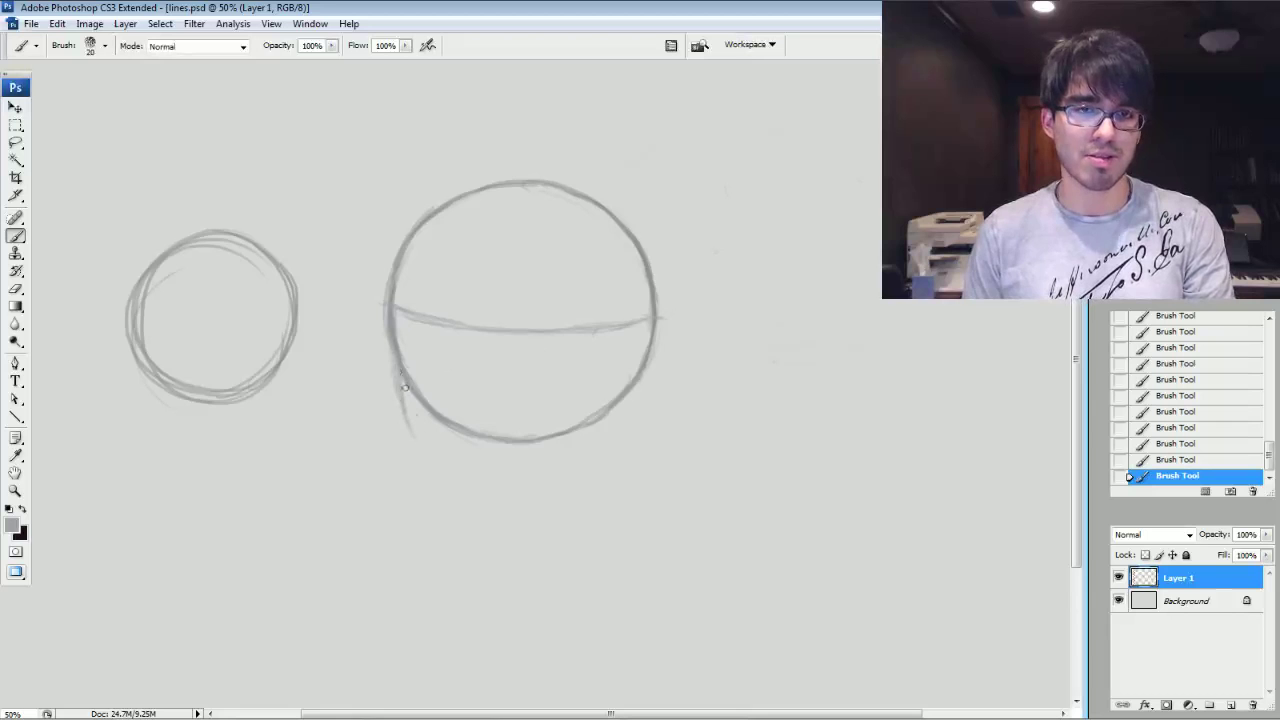
pyautogui.moveTo(400, 395)
pyautogui.mouseDown()
pyautogui.moveTo(476, 484)
pyautogui.moveTo(429, 444)
pyautogui.moveTo(500, 490)
pyautogui.mouseUp()
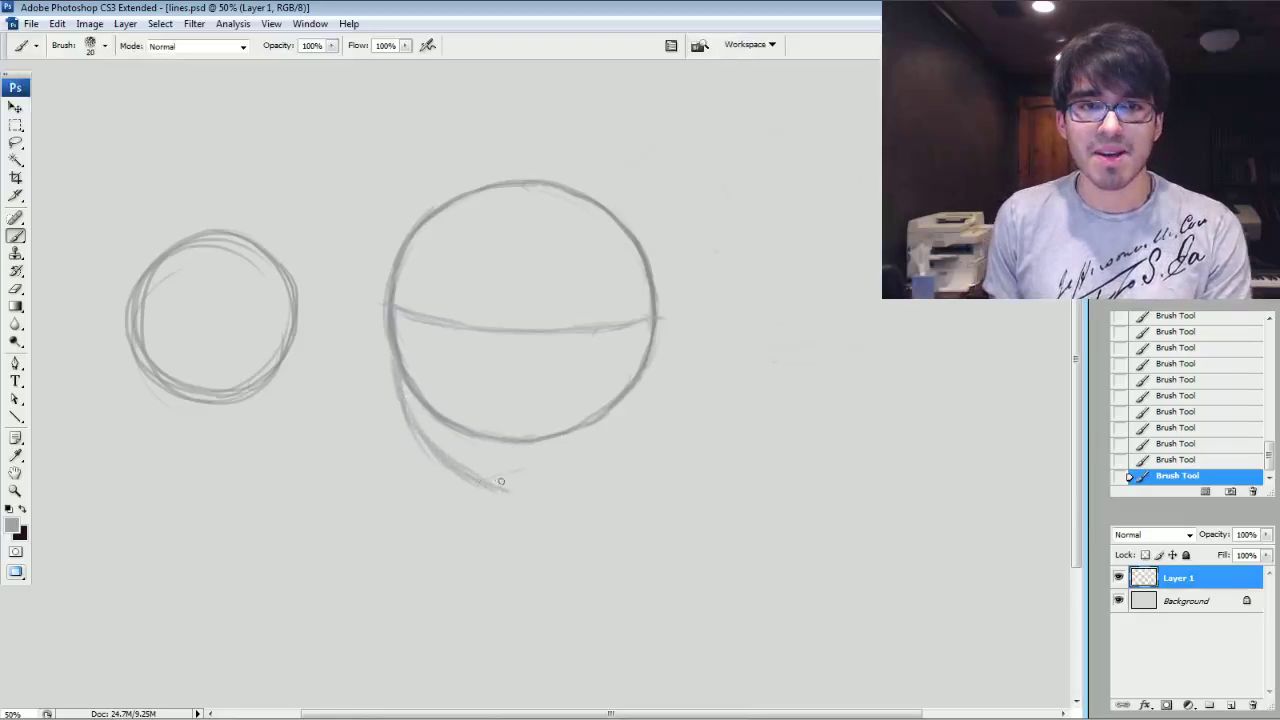
pyautogui.moveTo(508, 488)
pyautogui.mouseDown()
pyautogui.moveTo(606, 414)
pyautogui.moveTo(564, 454)
pyautogui.moveTo(591, 432)
pyautogui.mouseUp()
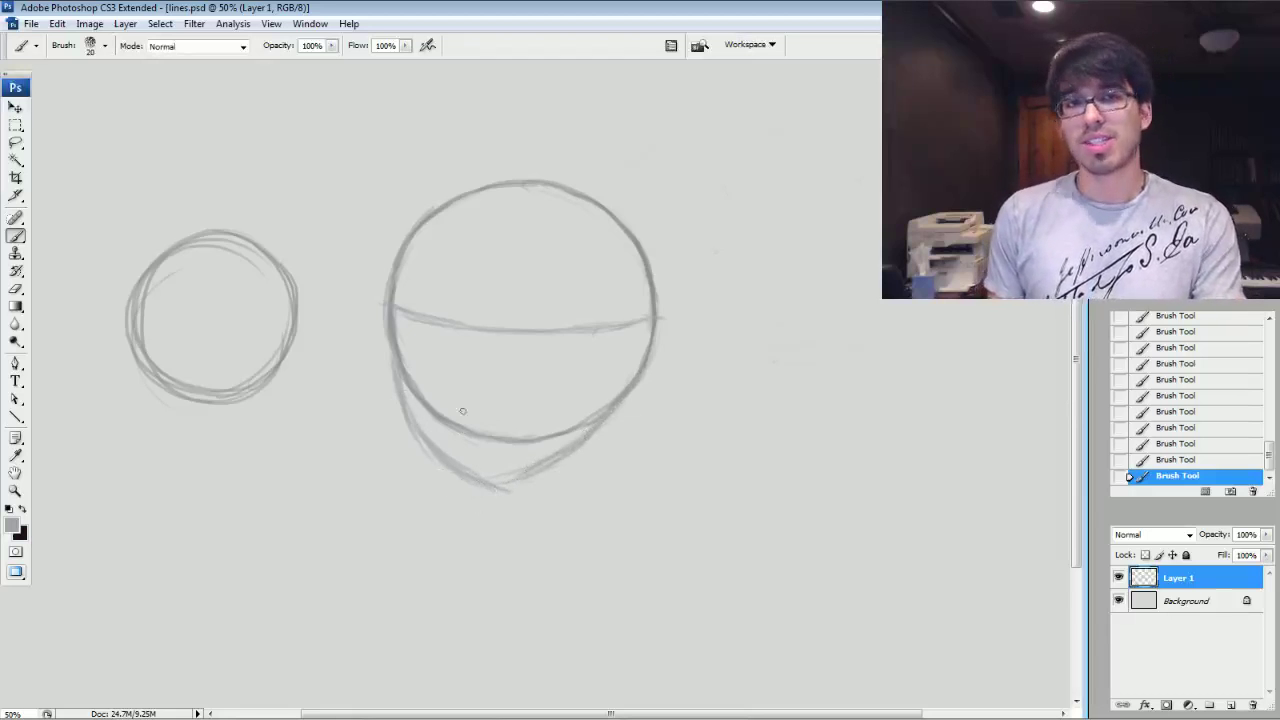
# Mark the main circle's lower-right edge with a small 20 px brush dot.
pyautogui.hotkey('ctrl', '+')
pyautogui.moveTo(808, 331)
pyautogui.mouseDown()
pyautogui.moveTo(806, 383)
pyautogui.moveTo(714, 351)
pyautogui.mouseUp()
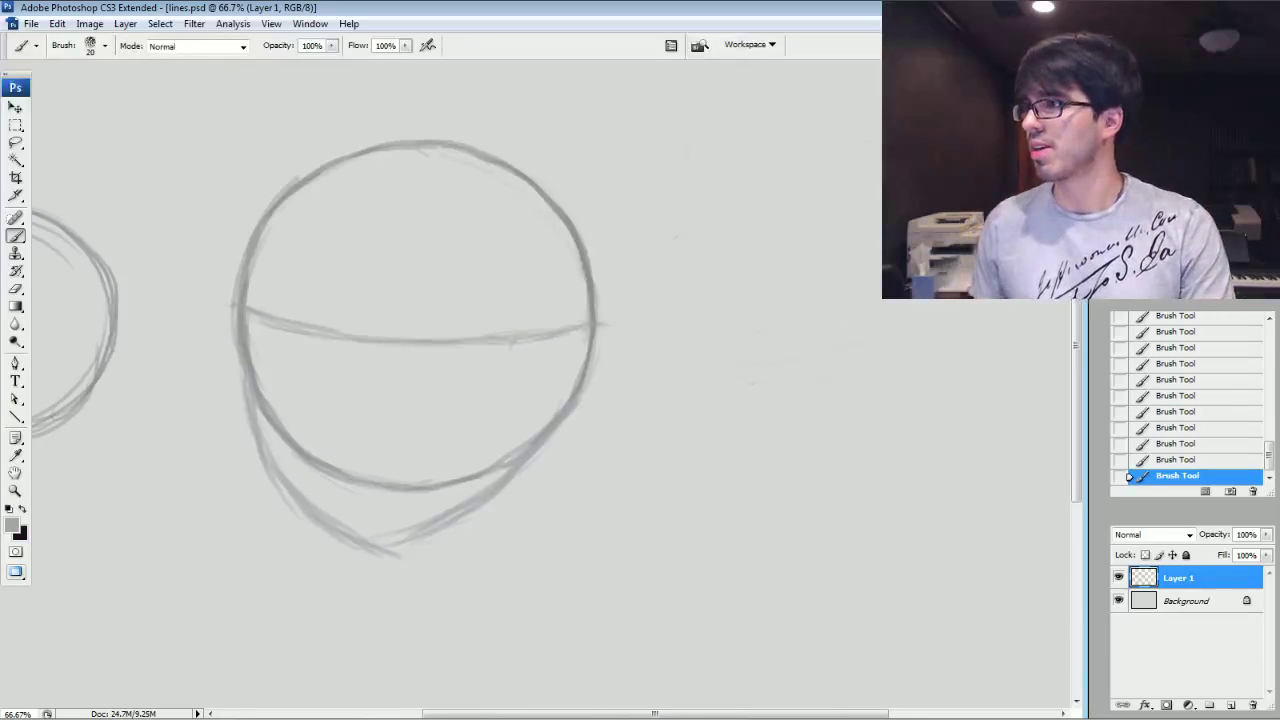
pyautogui.hotkey('alt', 'Tab')
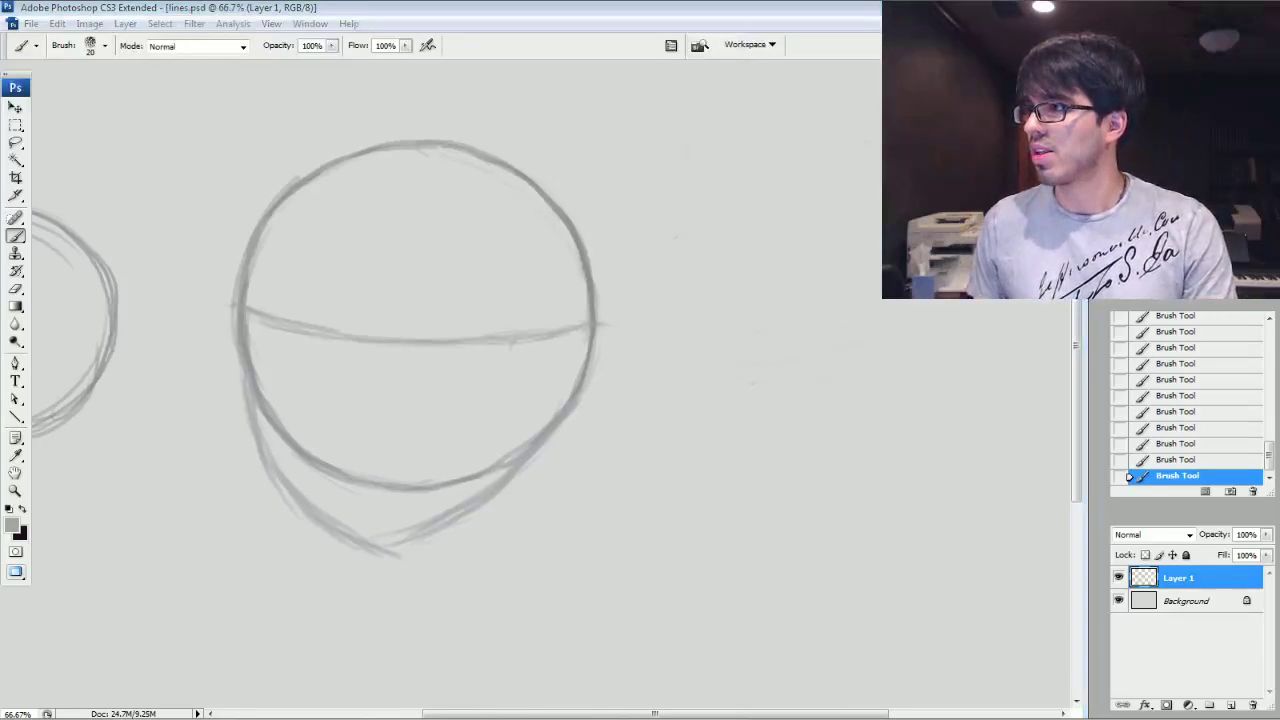
pyautogui.click(548, 399)
pyautogui.click(567, 395)
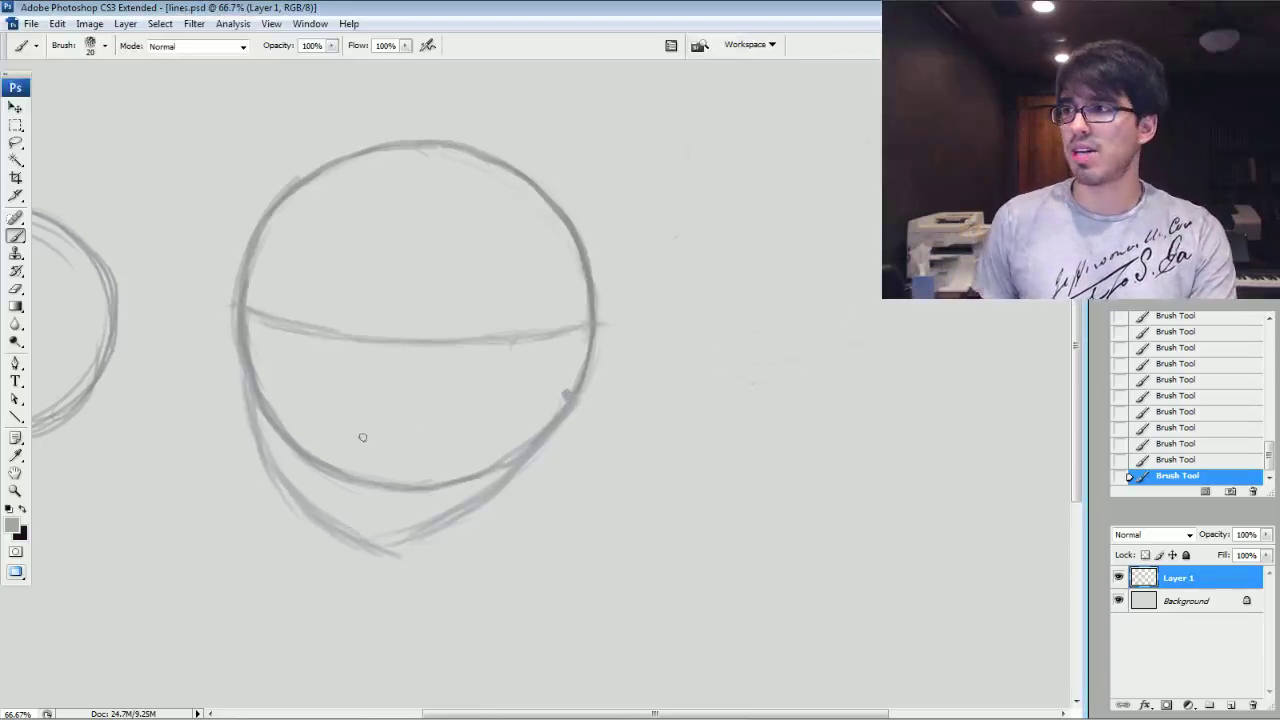
# Sketch the arched upper eyelid of the right-hand eye across the eye guideline, refining it with a 15 px brush.
pyautogui.moveTo(700, 717)
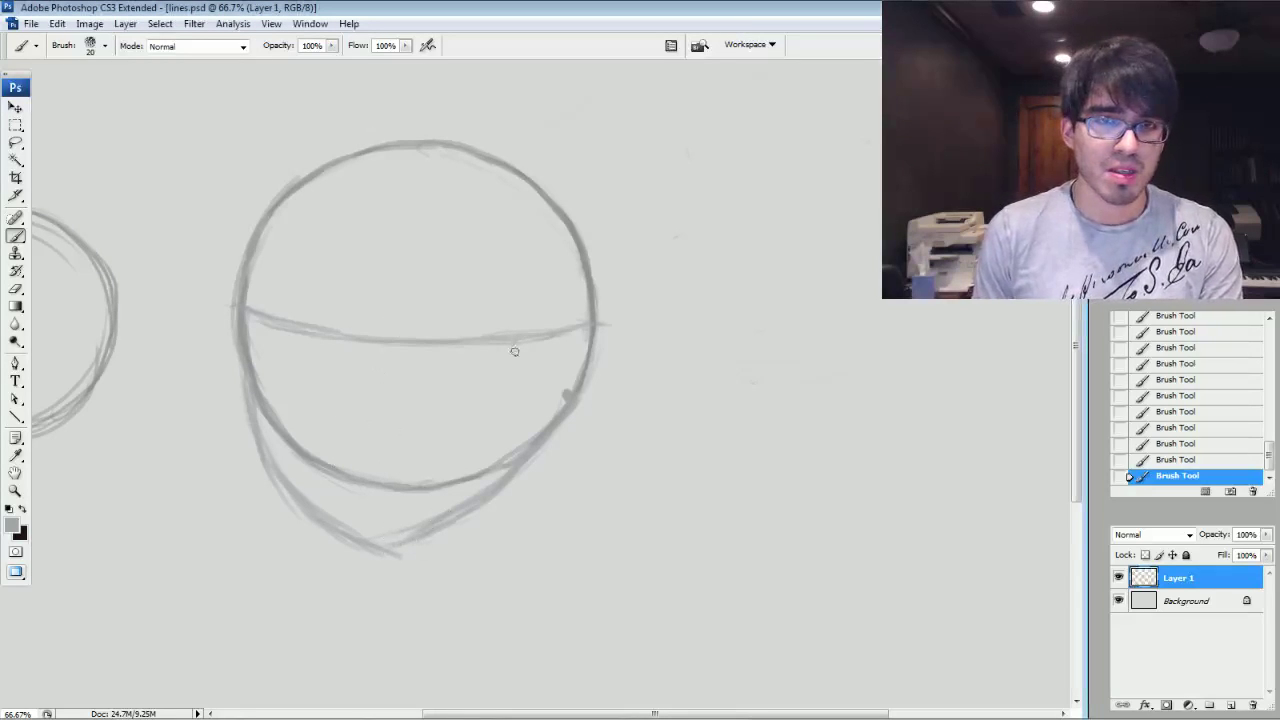
pyautogui.moveTo(510, 347); pyautogui.dragTo(464, 326)
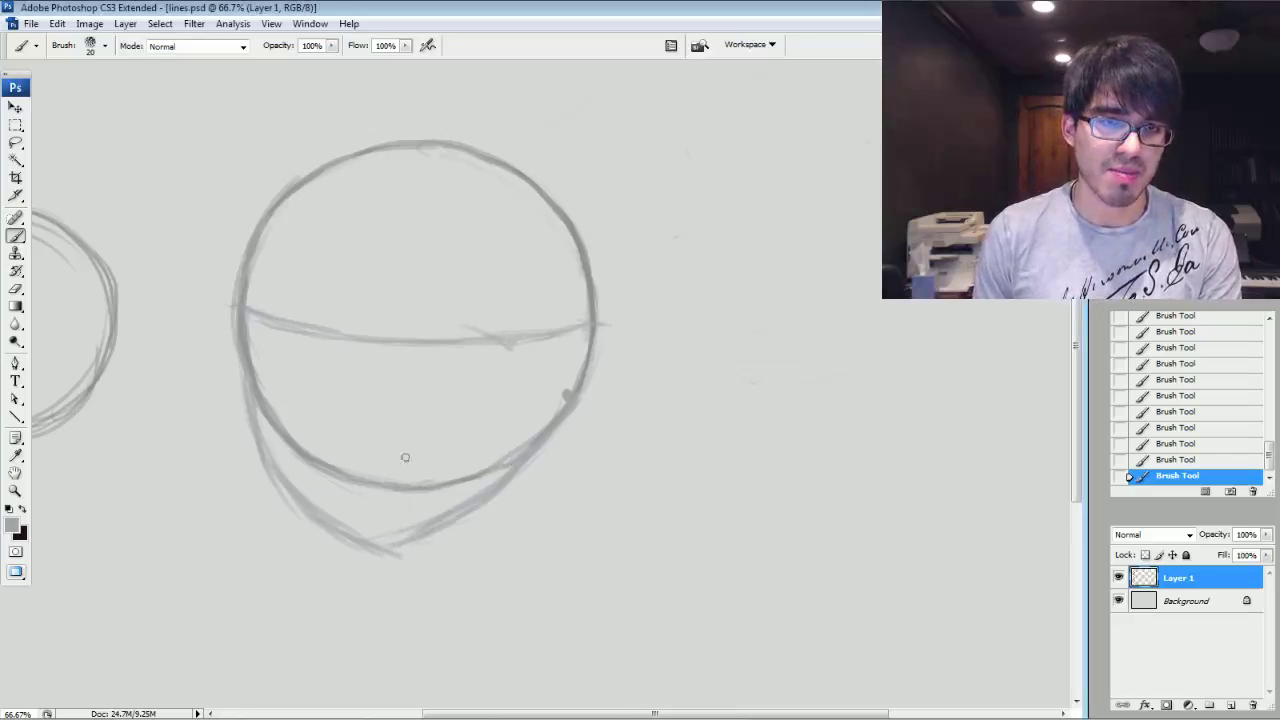
pyautogui.press('[')
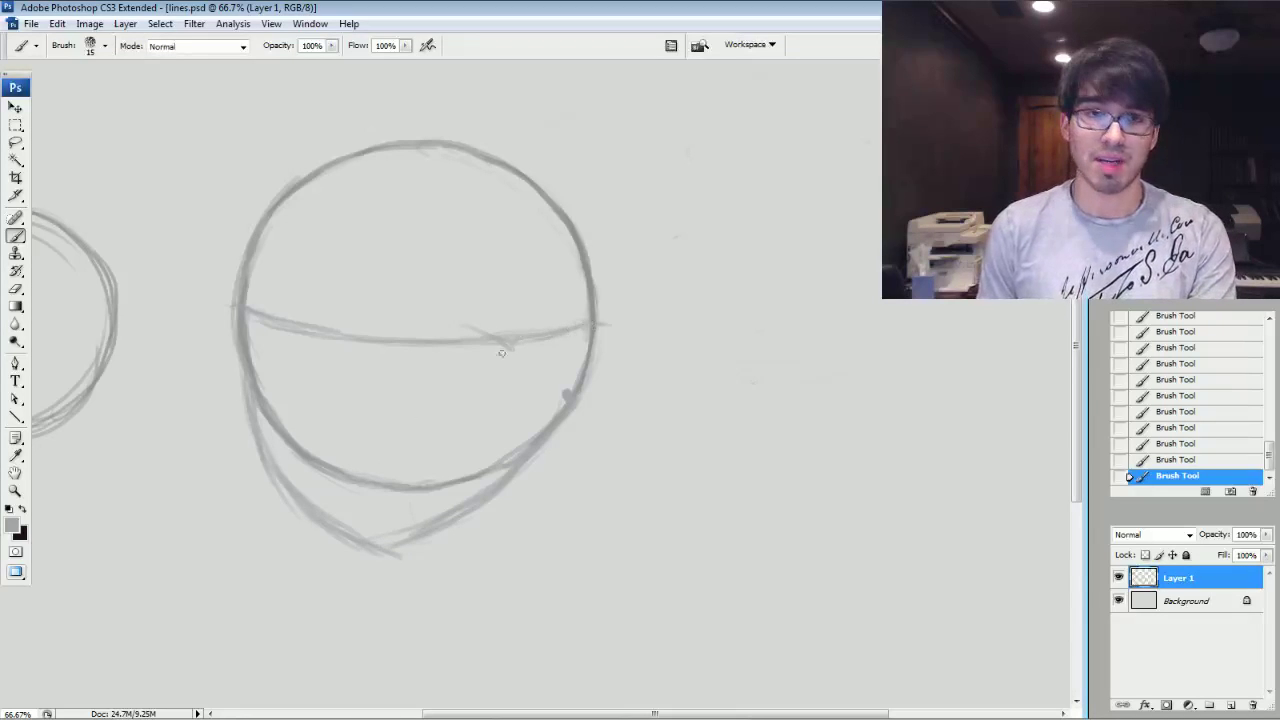
pyautogui.moveTo(510, 354)
pyautogui.mouseDown()
pyautogui.moveTo(444, 317)
pyautogui.moveTo(394, 319)
pyautogui.mouseUp()
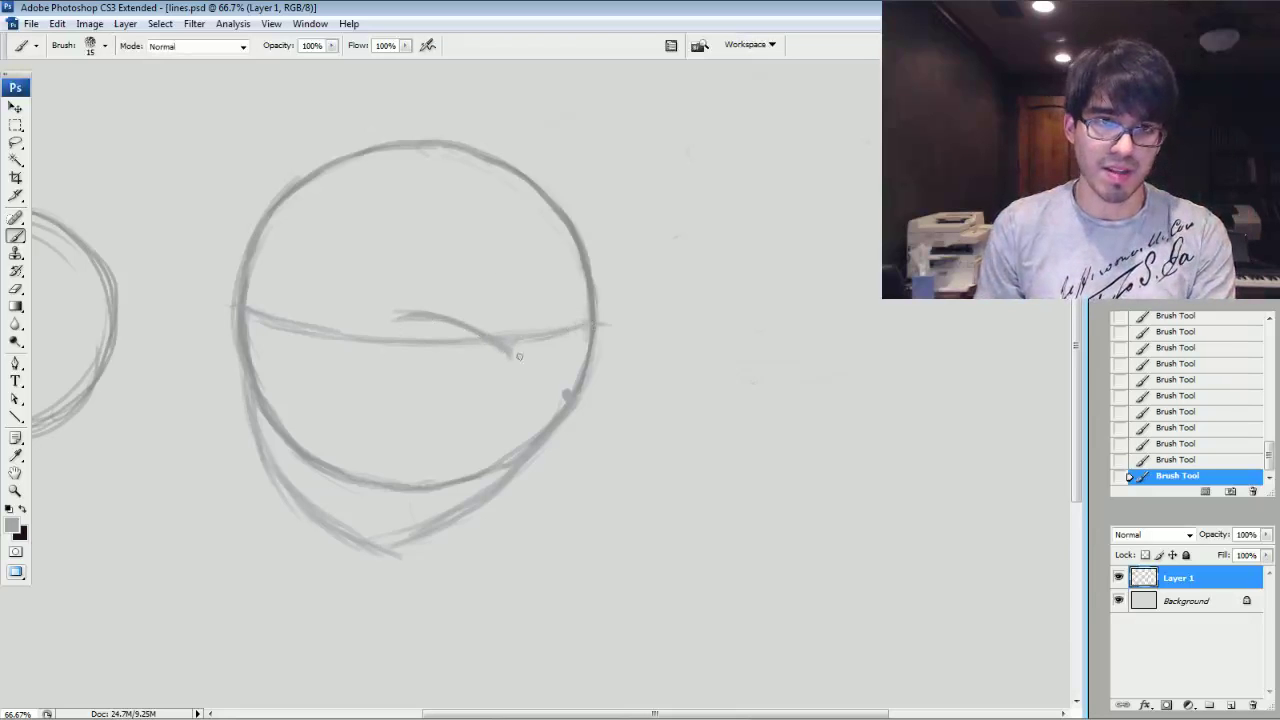
# Draw two vertical facial guidelines up from the jaw with a 20 px brush, taking the right-hand one to the eyelid's inner end.
pyautogui.press(']')
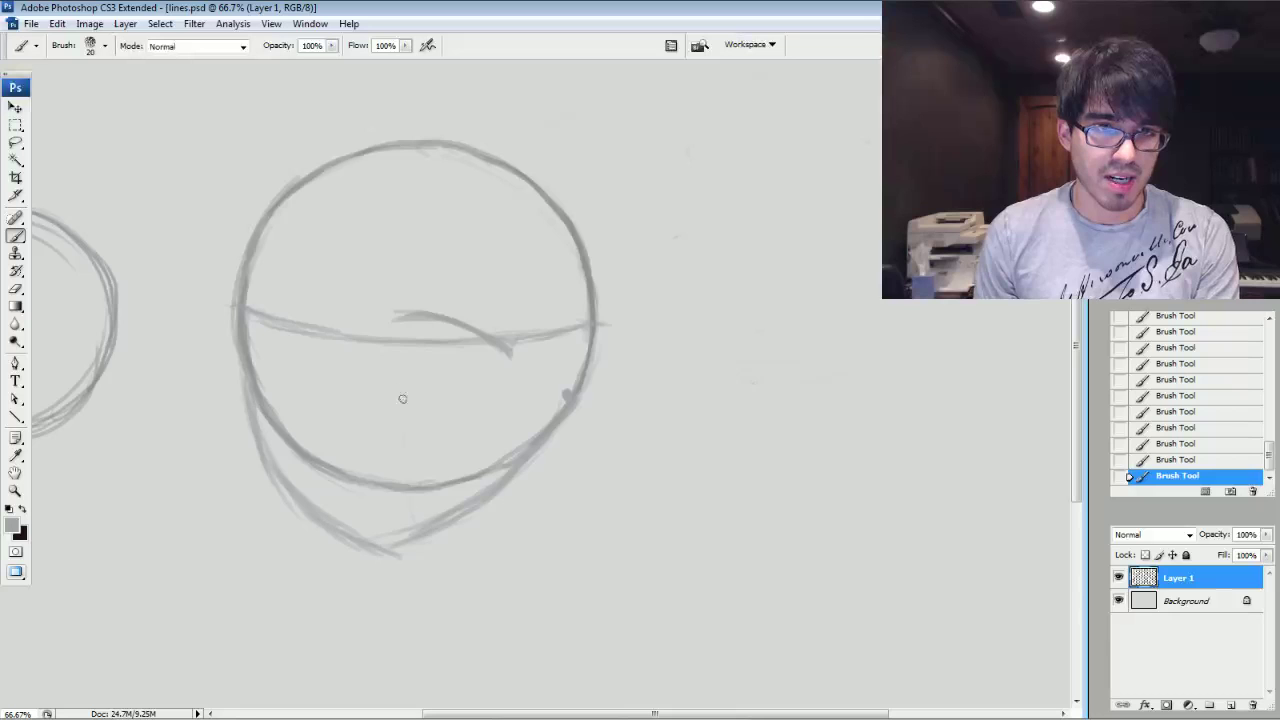
pyautogui.moveTo(412, 528); pyautogui.dragTo(402, 349)
pyautogui.moveTo(407, 410); pyautogui.dragTo(399, 313)
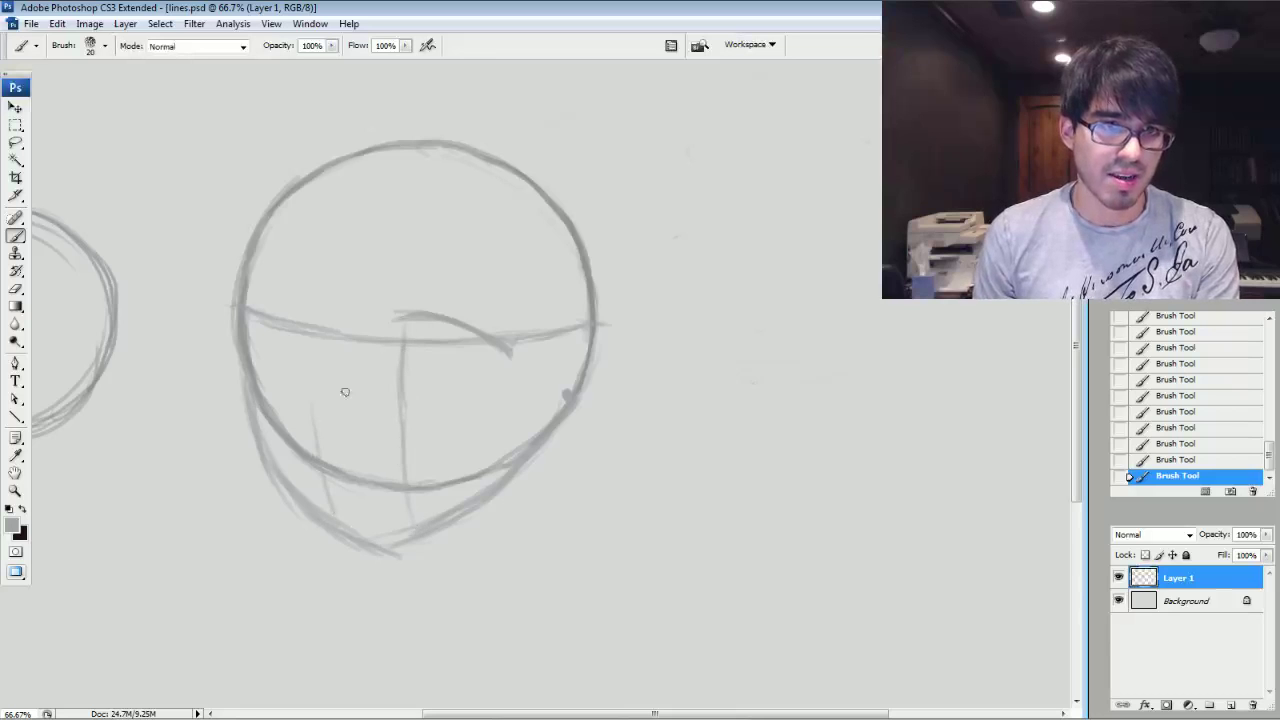
# Fade the circle's lower arc inside the jaw with the Eraser and reinforce the right-hand vertical guideline with a 25 px brush.
pyautogui.moveTo(272, 398)
pyautogui.mouseDown()
pyautogui.moveTo(330, 475)
pyautogui.moveTo(423, 477)
pyautogui.moveTo(347, 473)
pyautogui.moveTo(403, 481)
pyautogui.moveTo(491, 451)
pyautogui.moveTo(441, 479)
pyautogui.moveTo(530, 435)
pyautogui.moveTo(513, 452)
pyautogui.moveTo(399, 466)
pyautogui.moveTo(398, 492)
pyautogui.moveTo(280, 406)
pyautogui.mouseUp()
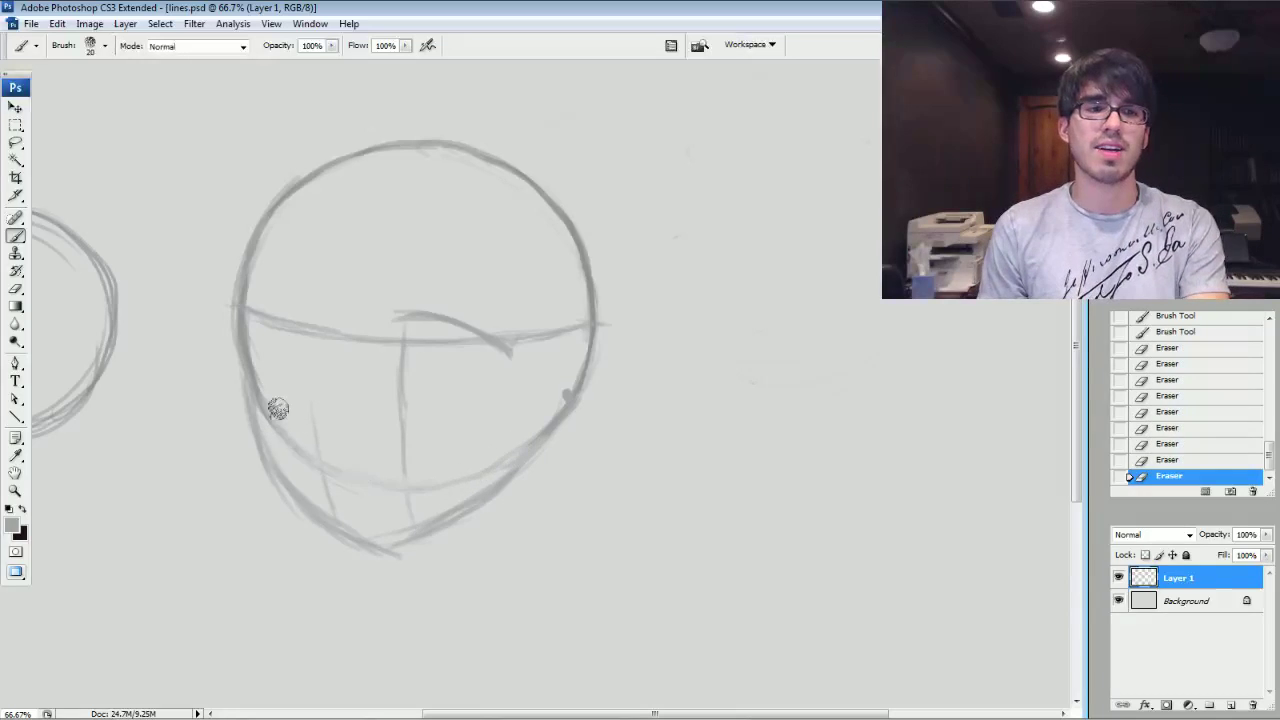
pyautogui.press(']')
pyautogui.moveTo(406, 400)
pyautogui.mouseDown()
pyautogui.moveTo(407, 322)
pyautogui.moveTo(405, 370)
pyautogui.mouseUp()
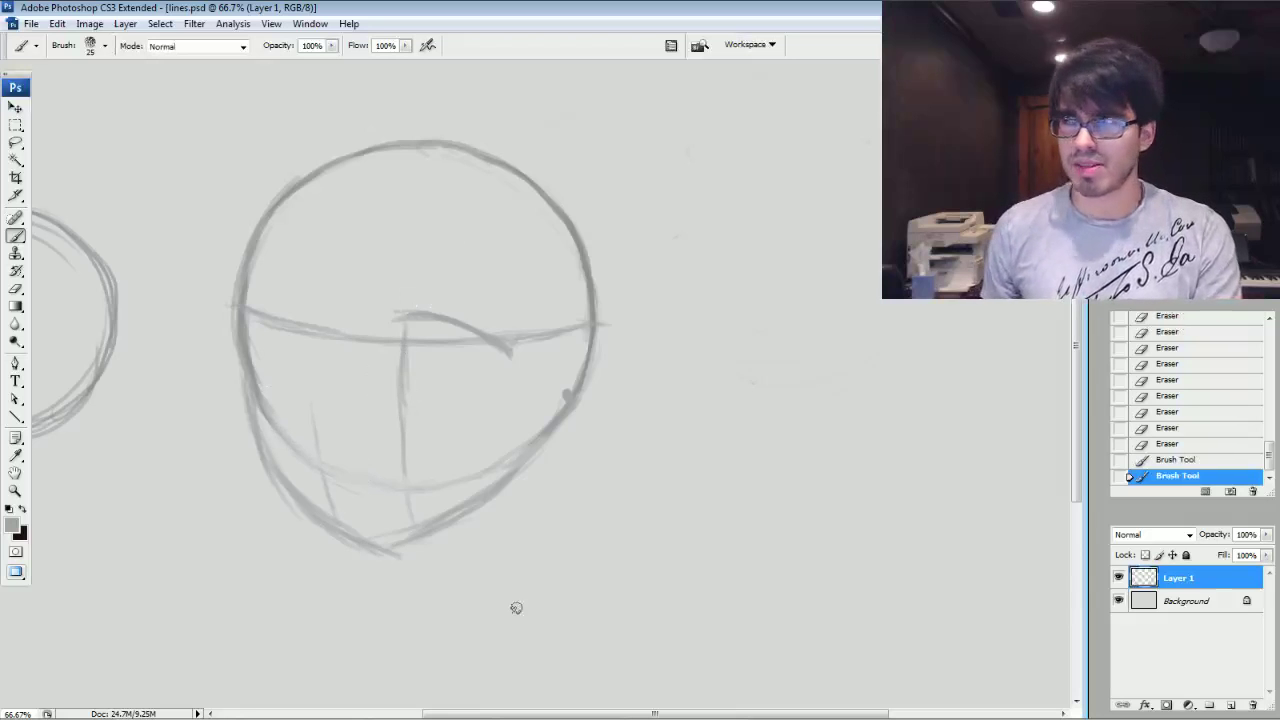
pyautogui.moveTo(504, 717)
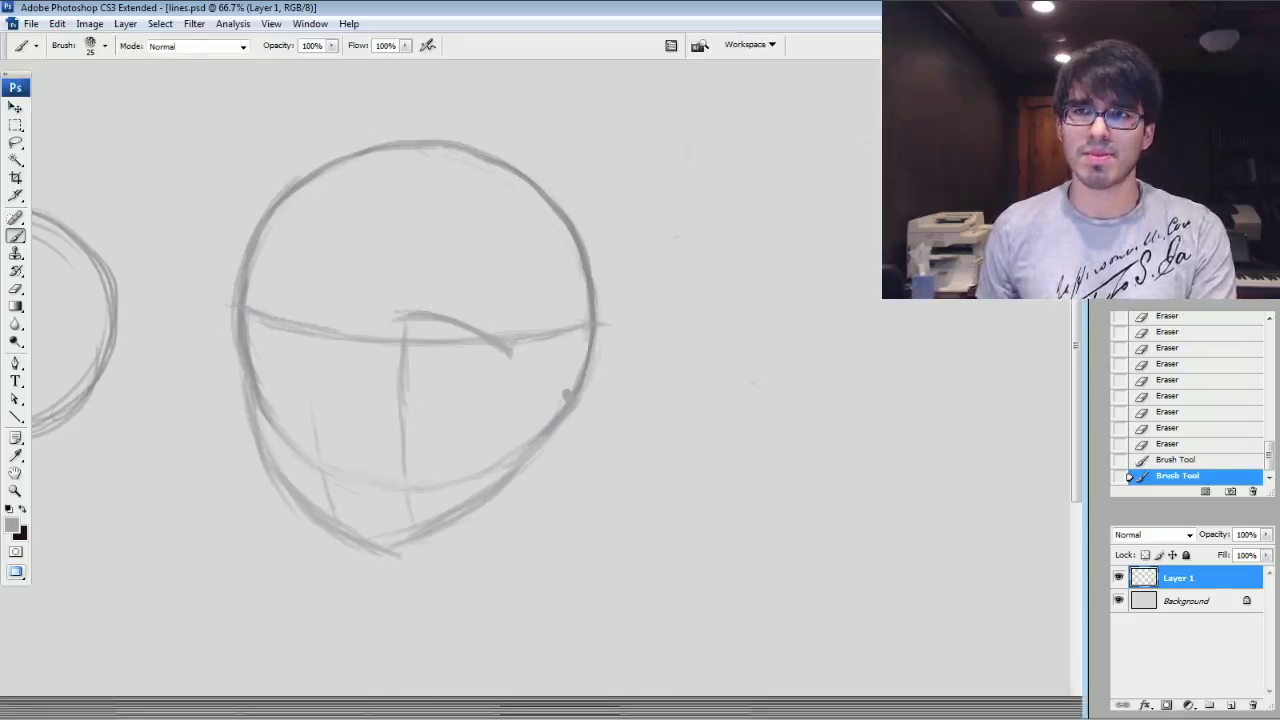
pyautogui.moveTo(424, 310); pyautogui.dragTo(444, 329)
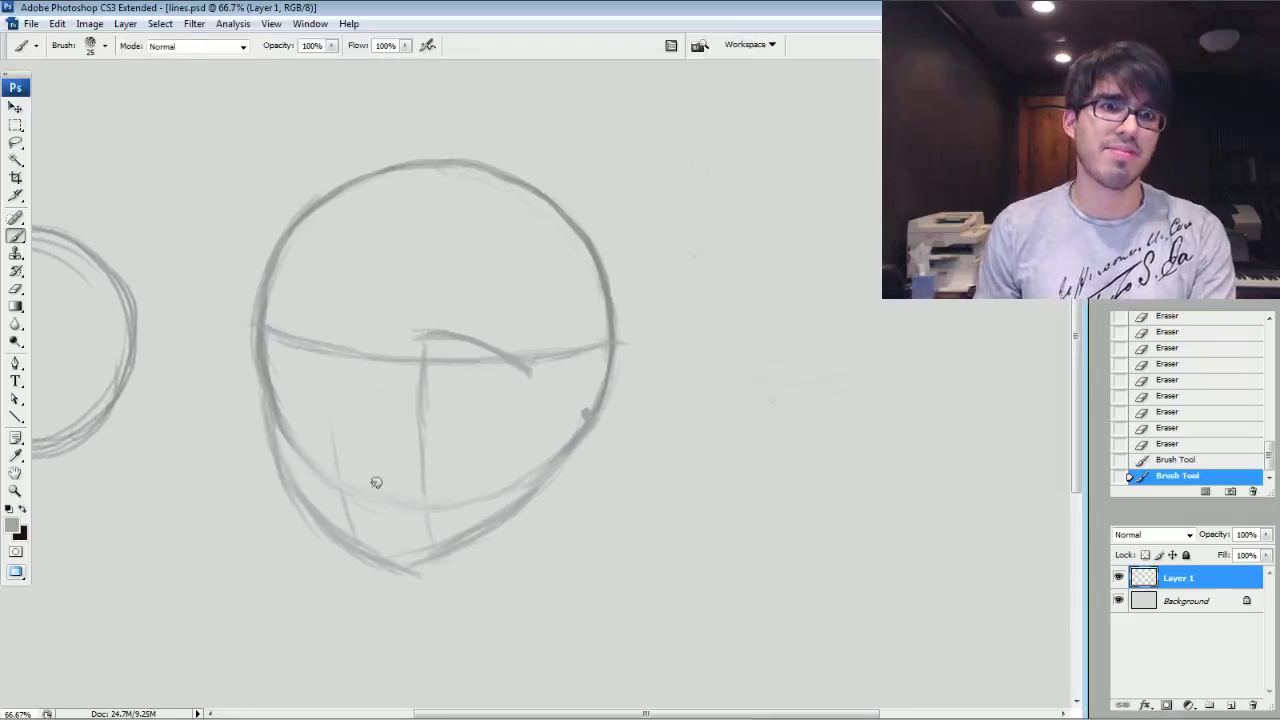
pyautogui.moveTo(430, 380)
pyautogui.mouseDown()
pyautogui.moveTo(415, 438)
pyautogui.moveTo(416, 332)
pyautogui.mouseUp()
# Darken the right-hand eye's upper eyelid at its outer and inner ends with a 15 px brush.
pyautogui.press('[')
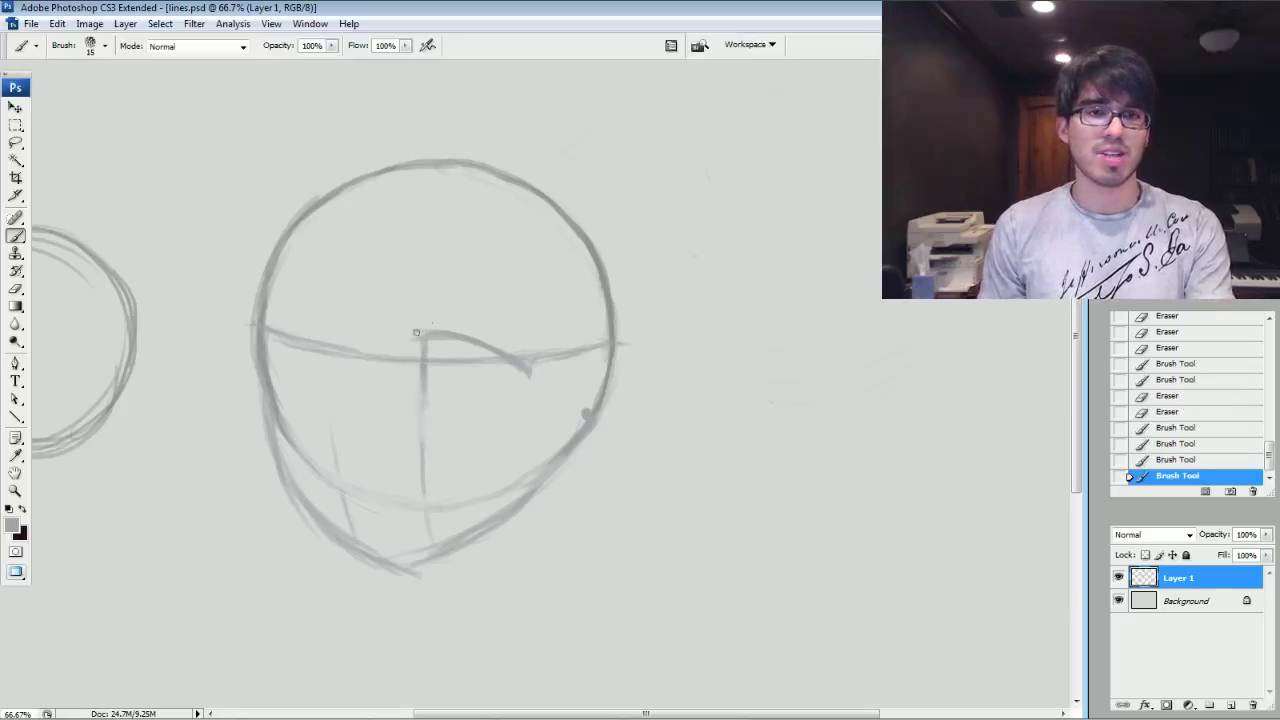
pyautogui.moveTo(506, 357); pyautogui.dragTo(526, 370)
pyautogui.moveTo(498, 353); pyautogui.dragTo(524, 367)
pyautogui.moveTo(450, 335); pyautogui.dragTo(423, 333)
# Add light level marks for the bottom of the eyes and sketch the right-hand eye's lower eyelid with the 15 px brush.
pyautogui.press(']')
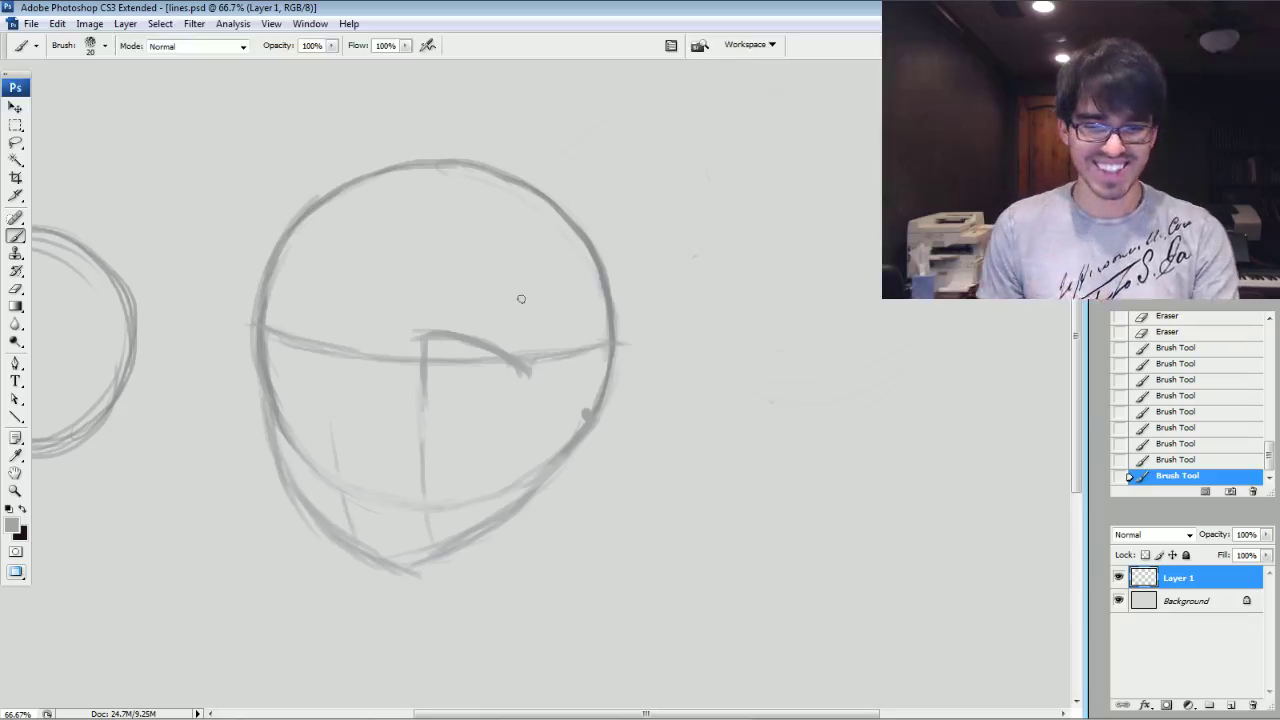
pyautogui.press('[')
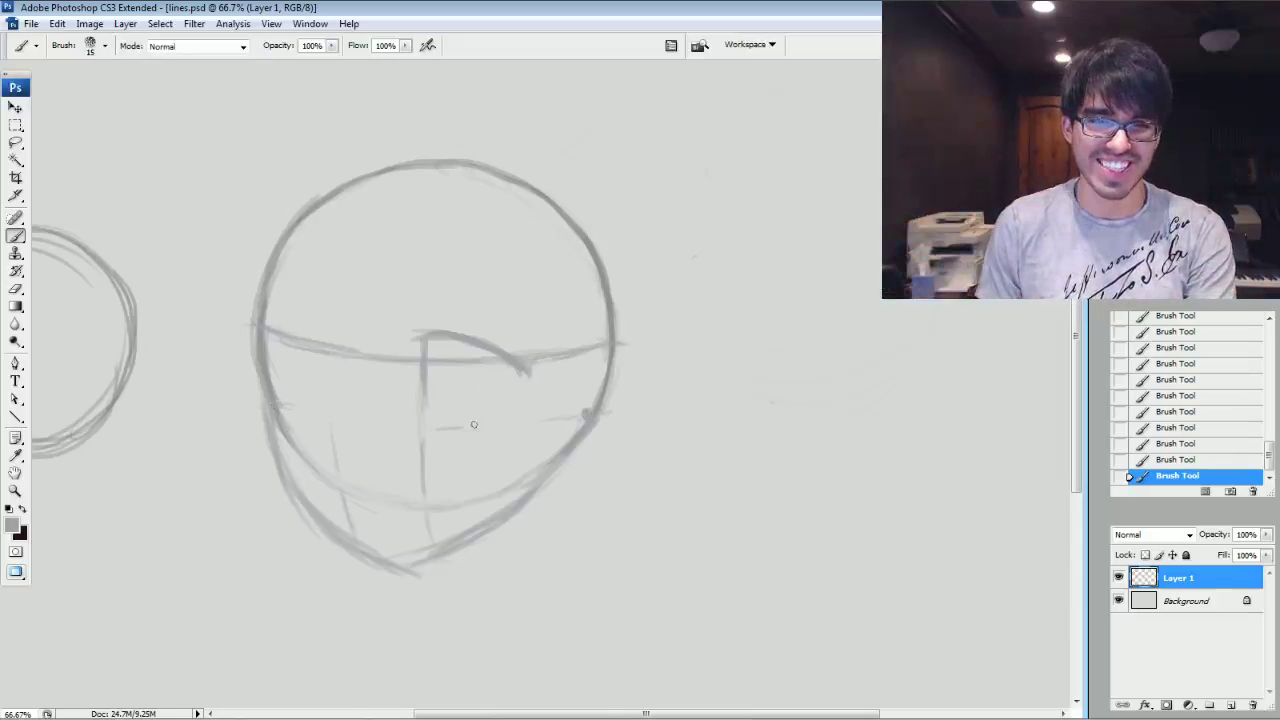
pyautogui.moveTo(450, 425)
pyautogui.mouseDown()
pyautogui.moveTo(489, 426)
pyautogui.moveTo(454, 424)
pyautogui.moveTo(495, 423)
pyautogui.moveTo(510, 386)
pyautogui.moveTo(486, 418)
pyautogui.mouseUp()
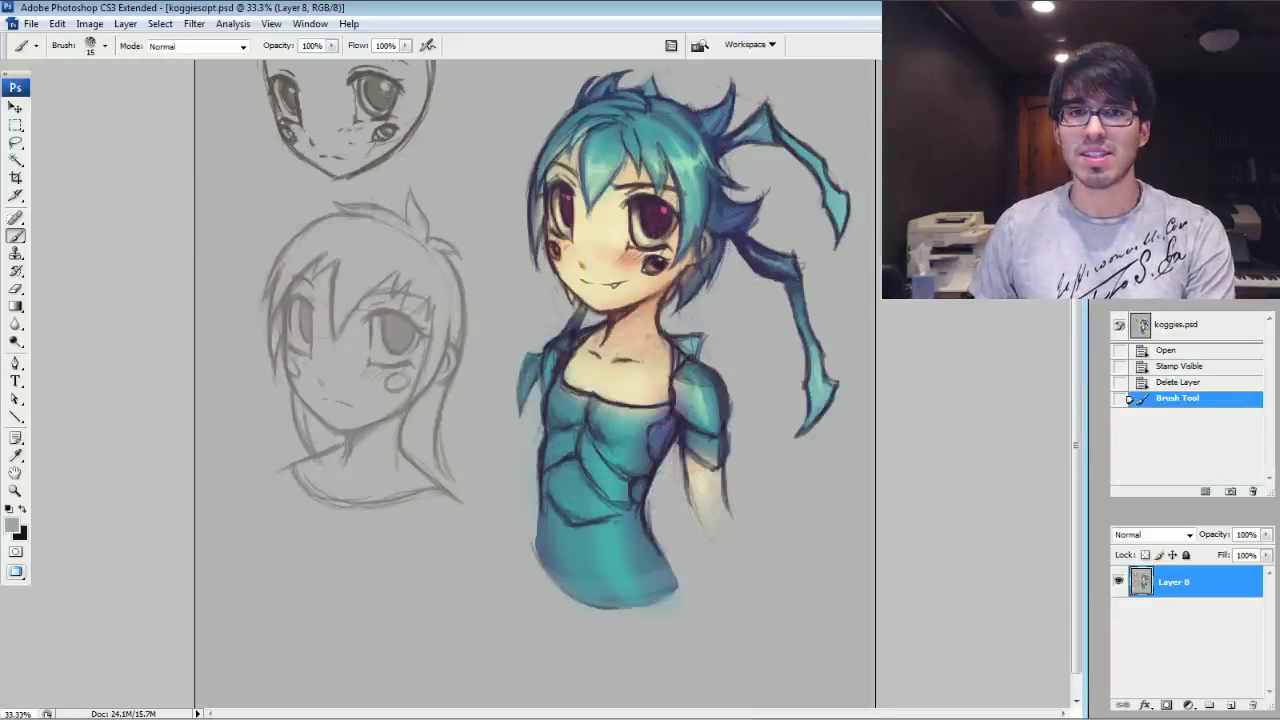
# Arrange the koggiesopt.psd reference drawing beside lines.psd and enlarge the lines.psd window to fit next to it.
pyautogui.scroll(1, 535, 385)
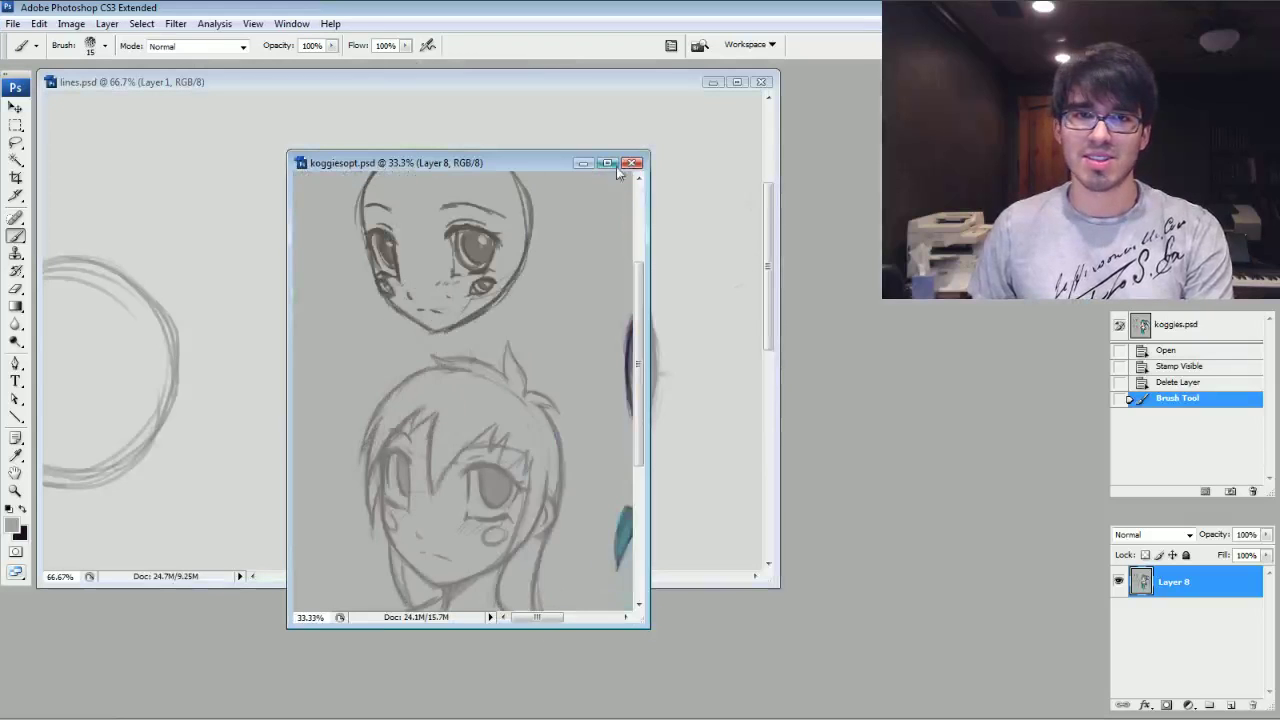
pyautogui.click(583, 163)
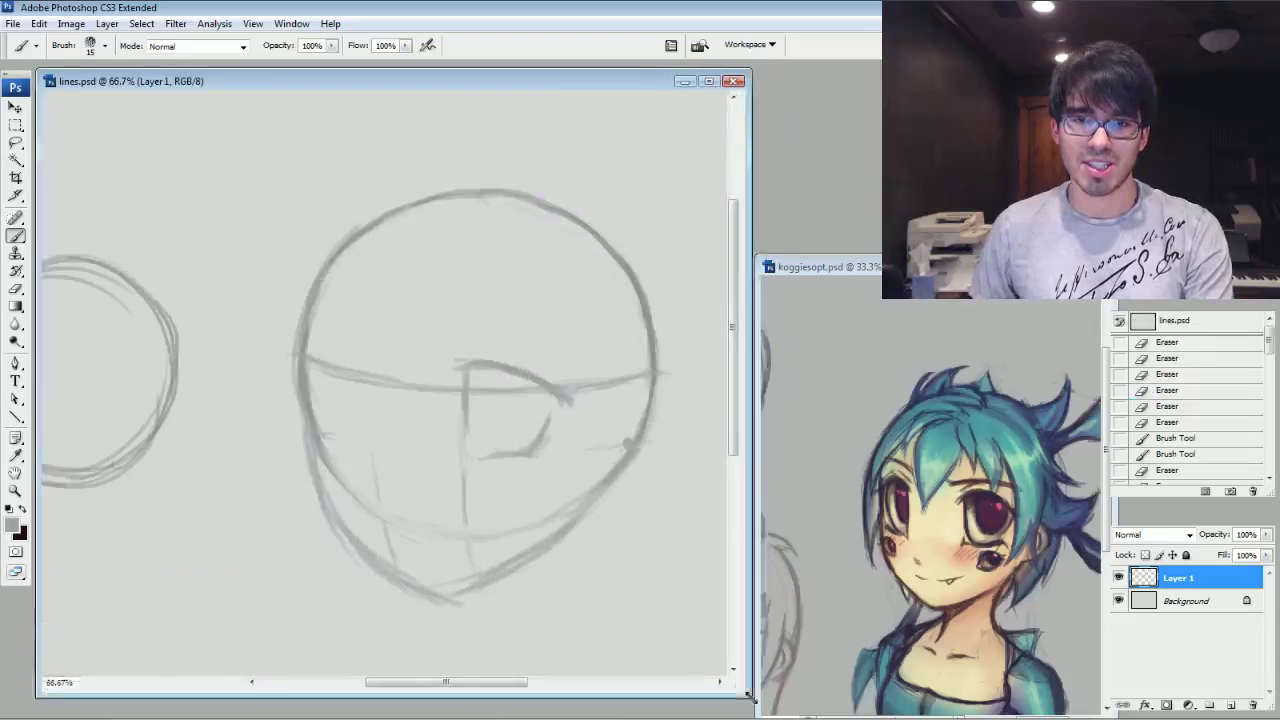
pyautogui.moveTo(750, 697); pyautogui.dragTo(749, 716)
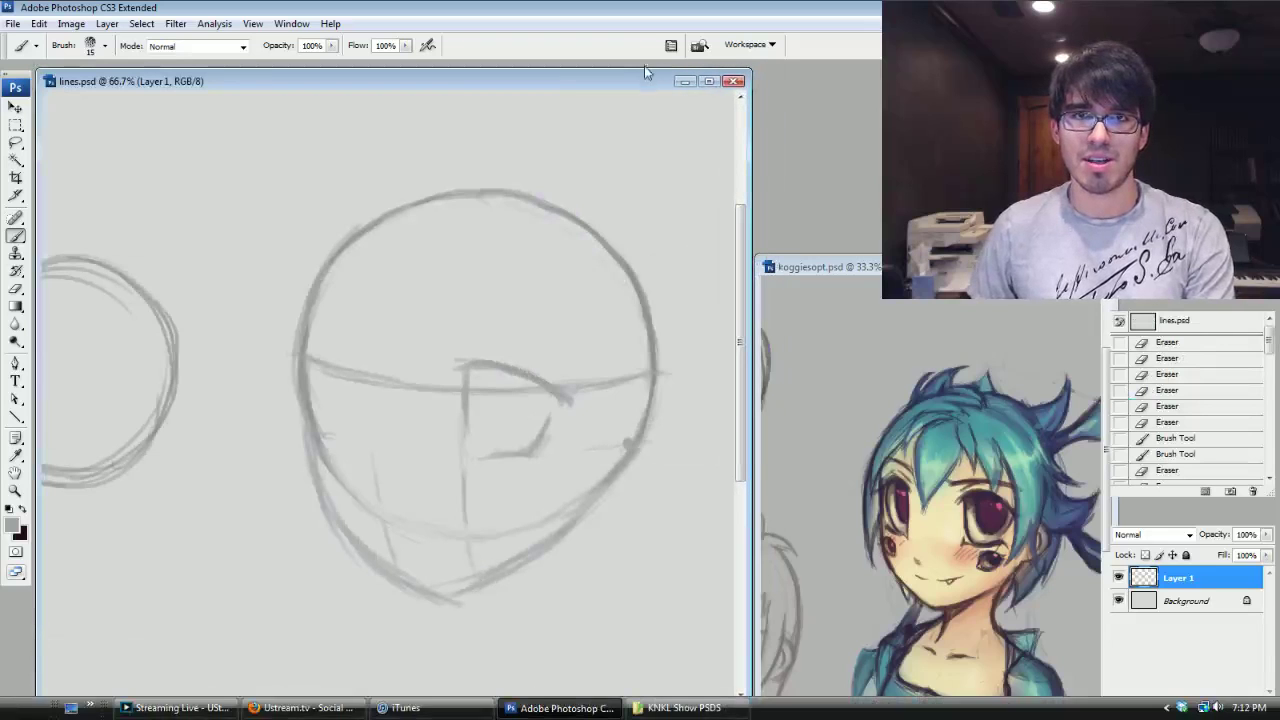
pyautogui.moveTo(646, 71); pyautogui.dragTo(647, 65)
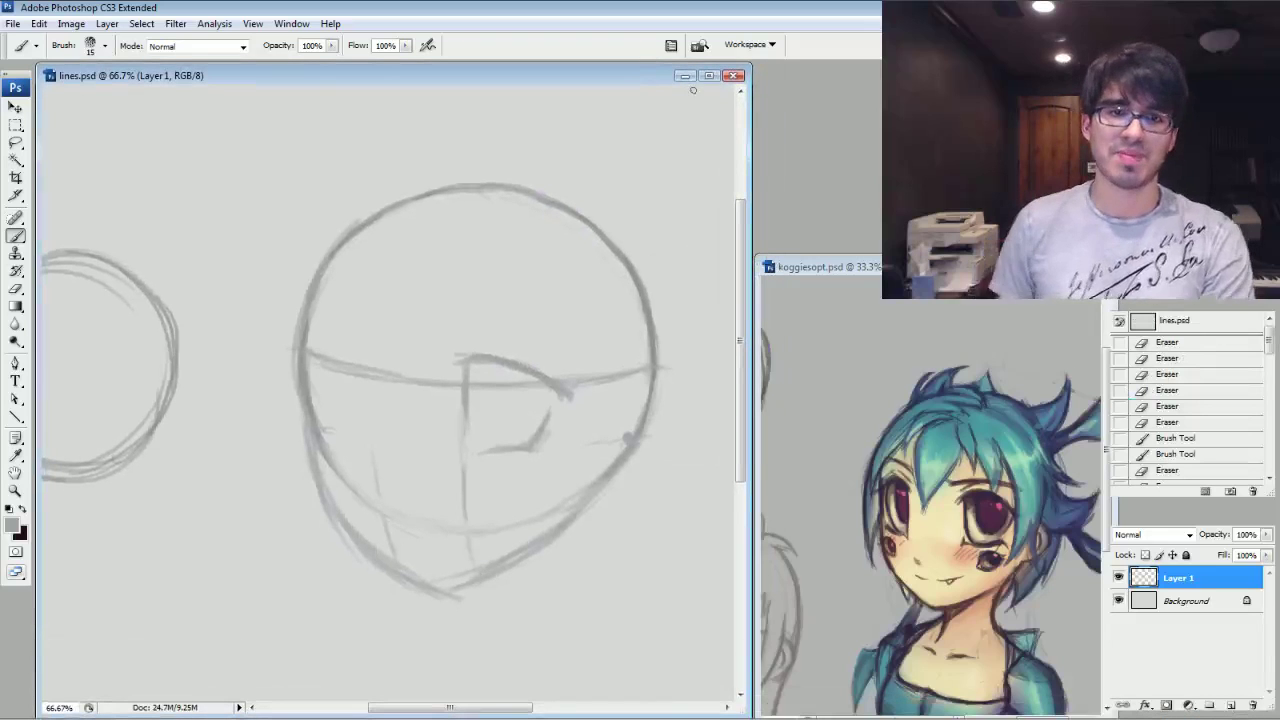
# Touch up the right-hand eye's lower eyelid and extend the vertical guideline beneath it down to the jawline with the 15 px brush.
pyautogui.moveTo(465, 368)
pyautogui.mouseDown()
pyautogui.moveTo(465, 434)
pyautogui.moveTo(512, 451)
pyautogui.mouseUp()
pyautogui.press('[')
pyautogui.press(']')
pyautogui.moveTo(397, 532)
pyautogui.mouseDown()
pyautogui.moveTo(398, 566)
pyautogui.moveTo(384, 417)
pyautogui.moveTo(458, 481)
pyautogui.moveTo(475, 576)
pyautogui.mouseUp()
pyautogui.moveTo(465, 485); pyautogui.dragTo(482, 585)
pyautogui.moveTo(466, 450); pyautogui.dragTo(479, 569)
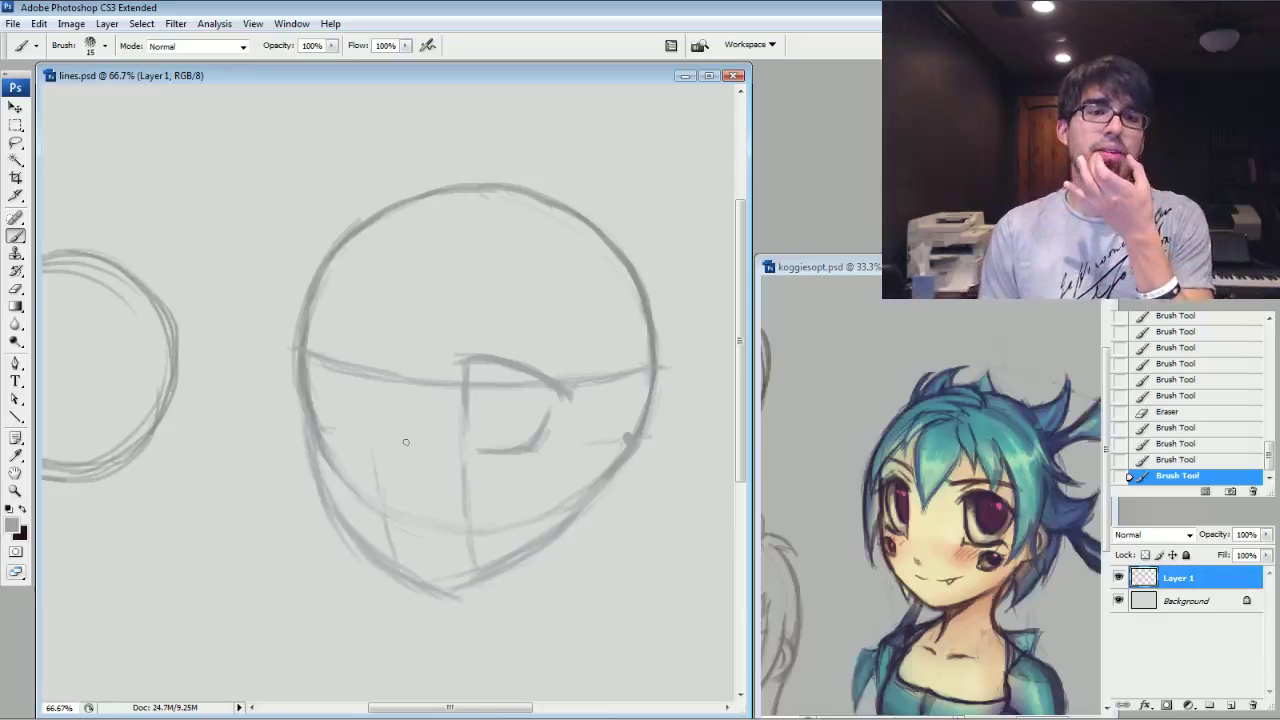
# Sketch a short horizontal mouth line above the chin between the two vertical guidelines.
pyautogui.moveTo(409, 530); pyautogui.dragTo(395, 528)
pyautogui.moveTo(394, 527); pyautogui.dragTo(410, 528)
pyautogui.moveTo(393, 527); pyautogui.dragTo(410, 528)
pyautogui.moveTo(392, 527)
pyautogui.mouseDown()
pyautogui.moveTo(466, 536)
pyautogui.moveTo(412, 528)
pyautogui.mouseUp()
pyautogui.moveTo(492, 529); pyautogui.dragTo(450, 529)
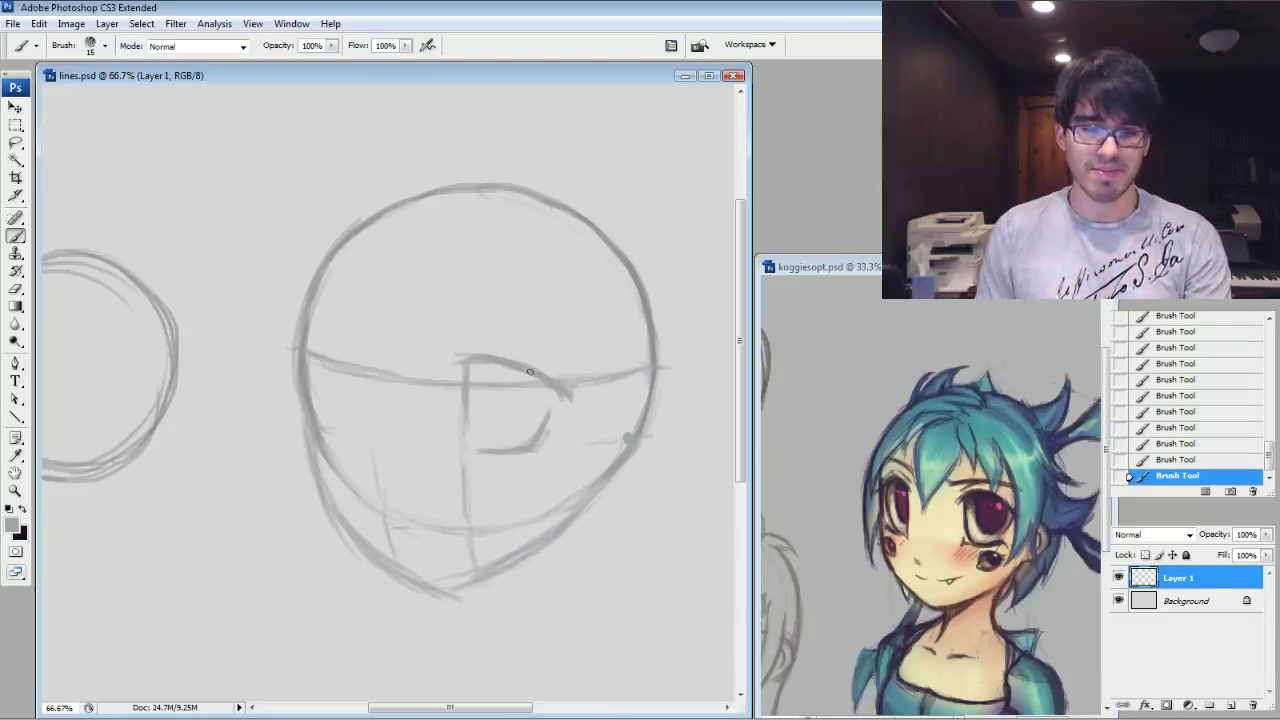
pyautogui.press('[')
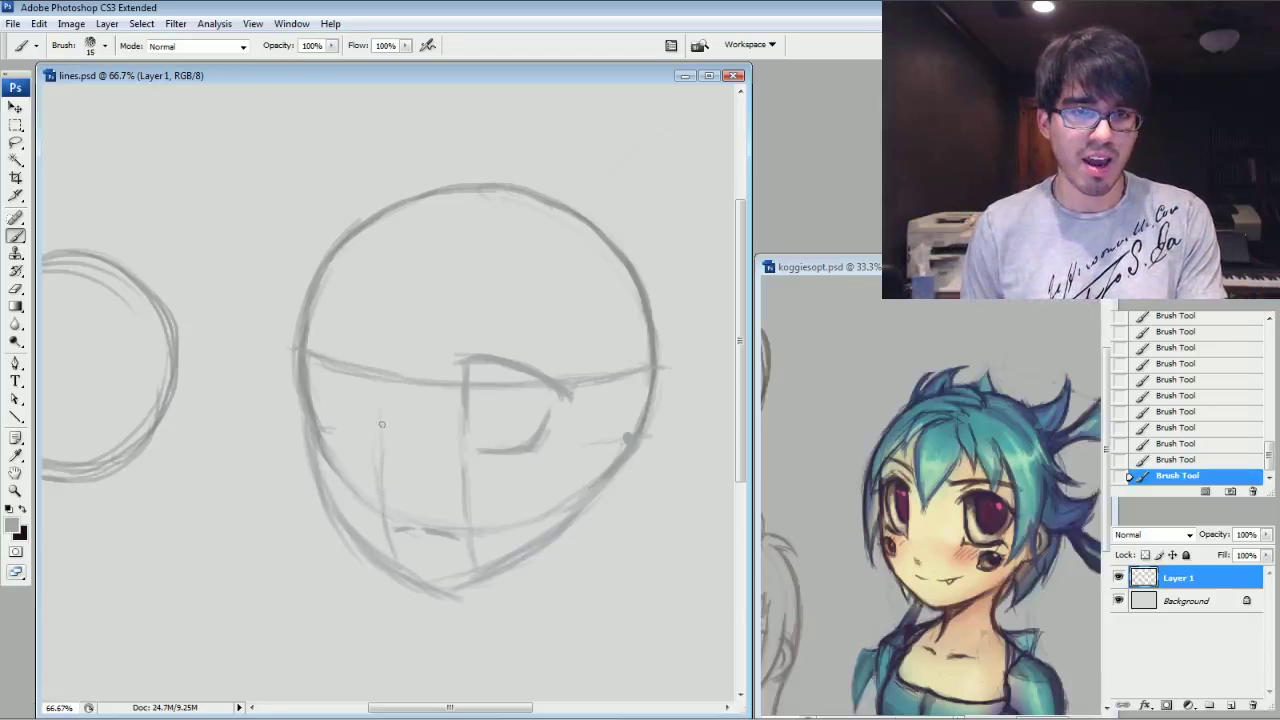
# Extend the left vertical guideline up past the eye line and sketch the left-hand eye's upper eyelid from its top.
pyautogui.moveTo(381, 438); pyautogui.dragTo(378, 371)
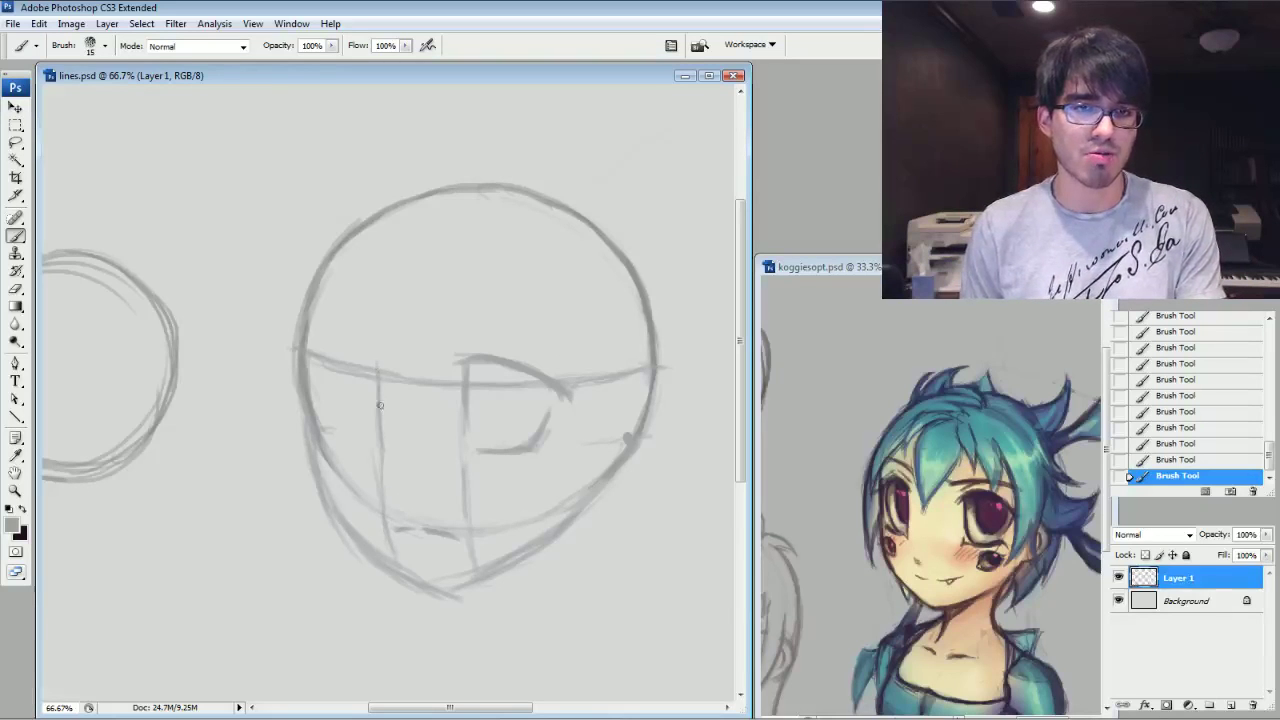
pyautogui.press(']')
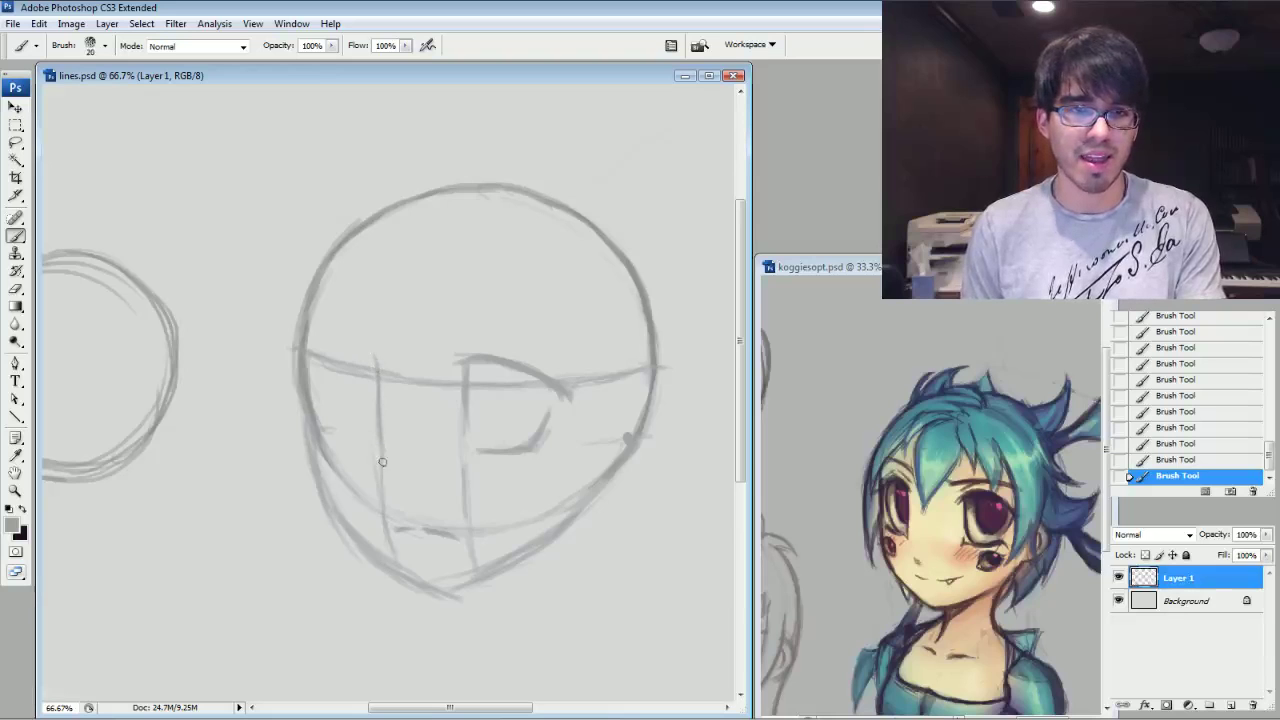
pyautogui.moveTo(376, 362)
pyautogui.mouseDown()
pyautogui.moveTo(334, 349)
pyautogui.moveTo(347, 350)
pyautogui.moveTo(325, 367)
pyautogui.moveTo(366, 356)
pyautogui.mouseUp()
# Sketch the left-hand eye's outer edge from the upper eyelid down to the lower one with a 10 px brush.
pyautogui.press('[')
pyautogui.press('[')
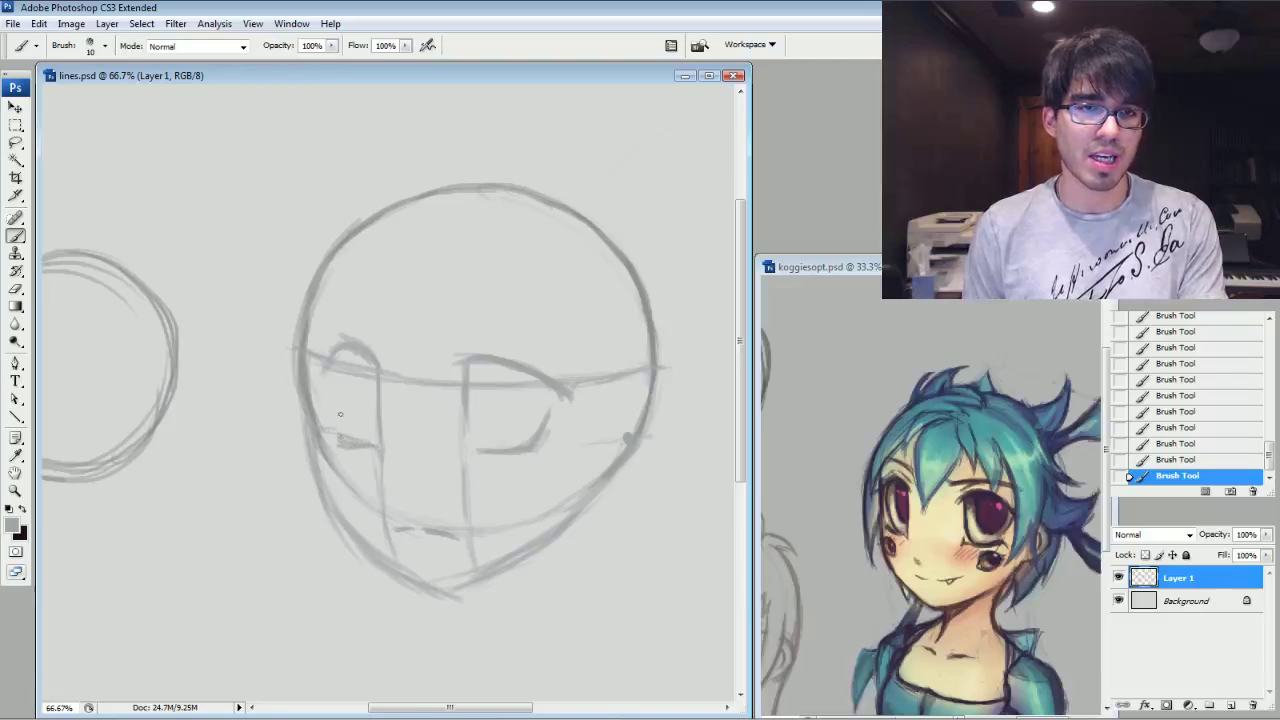
pyautogui.moveTo(333, 384); pyautogui.dragTo(346, 438)
pyautogui.moveTo(336, 394); pyautogui.dragTo(344, 430)
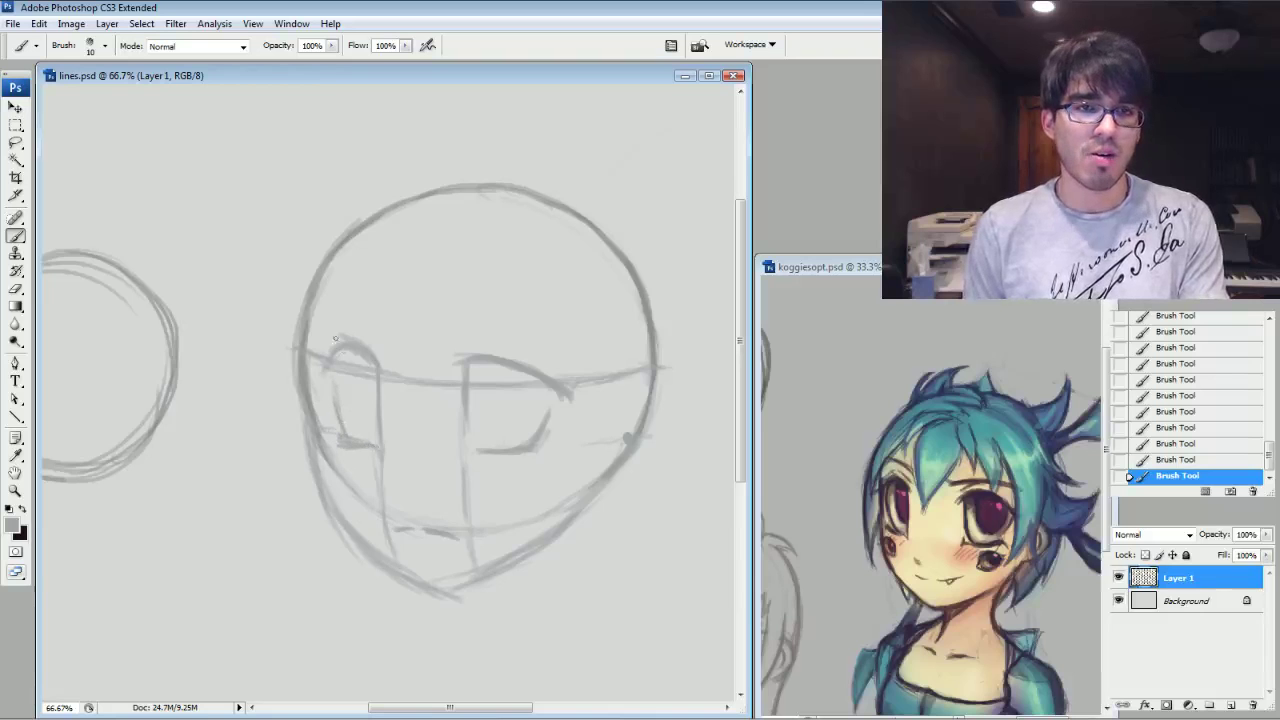
pyautogui.press('[')
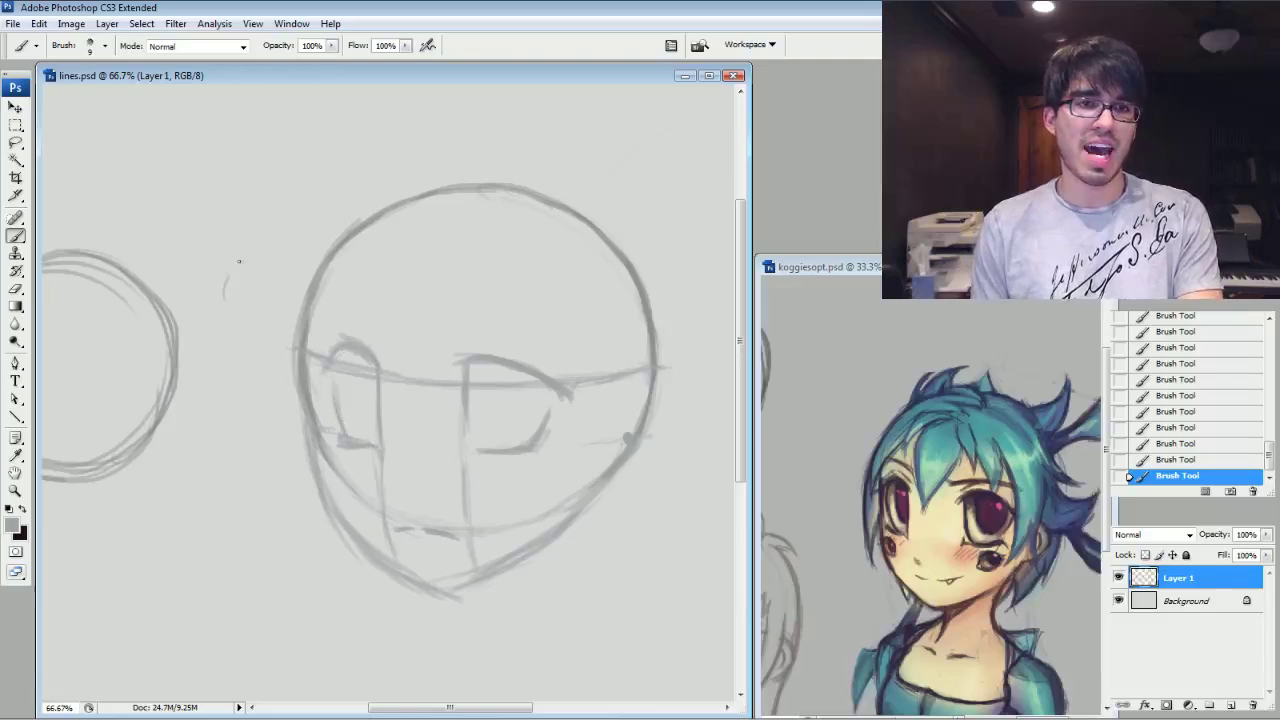
# Sketch a narrow eye shape in the empty space beside the head and erase it again.
pyautogui.moveTo(261, 272)
pyautogui.mouseDown()
pyautogui.moveTo(273, 361)
pyautogui.moveTo(226, 290)
pyautogui.mouseUp()
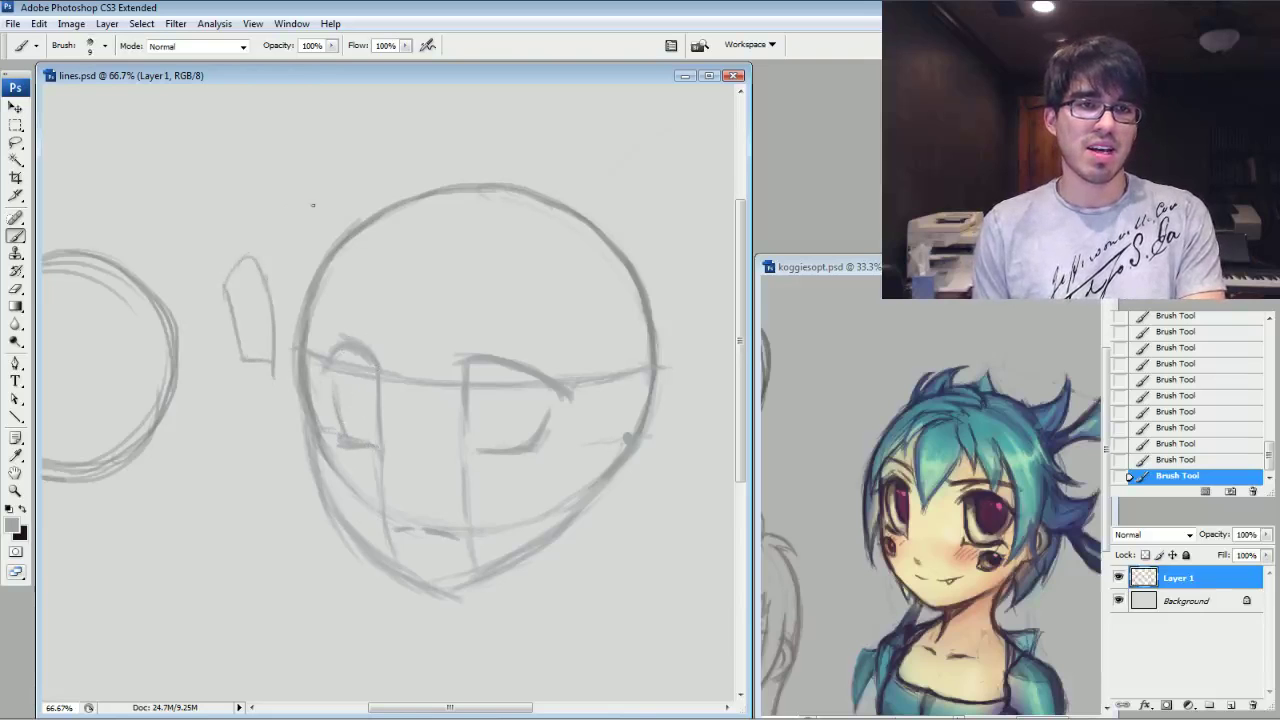
pyautogui.moveTo(210, 228)
pyautogui.mouseDown()
pyautogui.moveTo(264, 212)
pyautogui.moveTo(293, 150)
pyautogui.moveTo(208, 152)
pyautogui.moveTo(211, 226)
pyautogui.moveTo(220, 149)
pyautogui.moveTo(284, 215)
pyautogui.moveTo(257, 290)
pyautogui.moveTo(270, 391)
pyautogui.moveTo(228, 279)
pyautogui.moveTo(286, 133)
pyautogui.moveTo(200, 223)
pyautogui.moveTo(205, 171)
pyautogui.moveTo(243, 177)
pyautogui.mouseUp()
pyautogui.press(']')
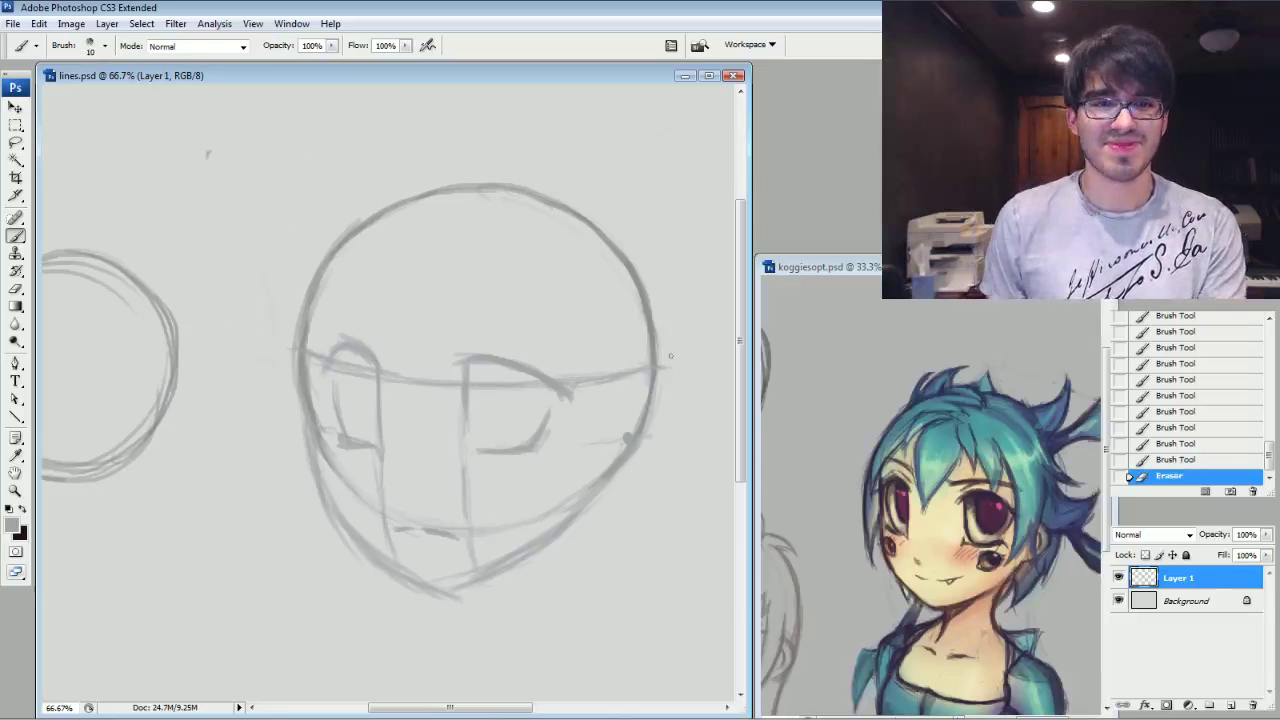
# Add a new layer above Layer 1 and set the foreground colour to a pinkish red.
pyautogui.hotkey('ctrl', '+')
pyautogui.moveTo(420, 380); pyautogui.dragTo(303, 364)
pyautogui.hotkey('ctrl', 'shift', 'alt', 'n')
pyautogui.click(12, 527)
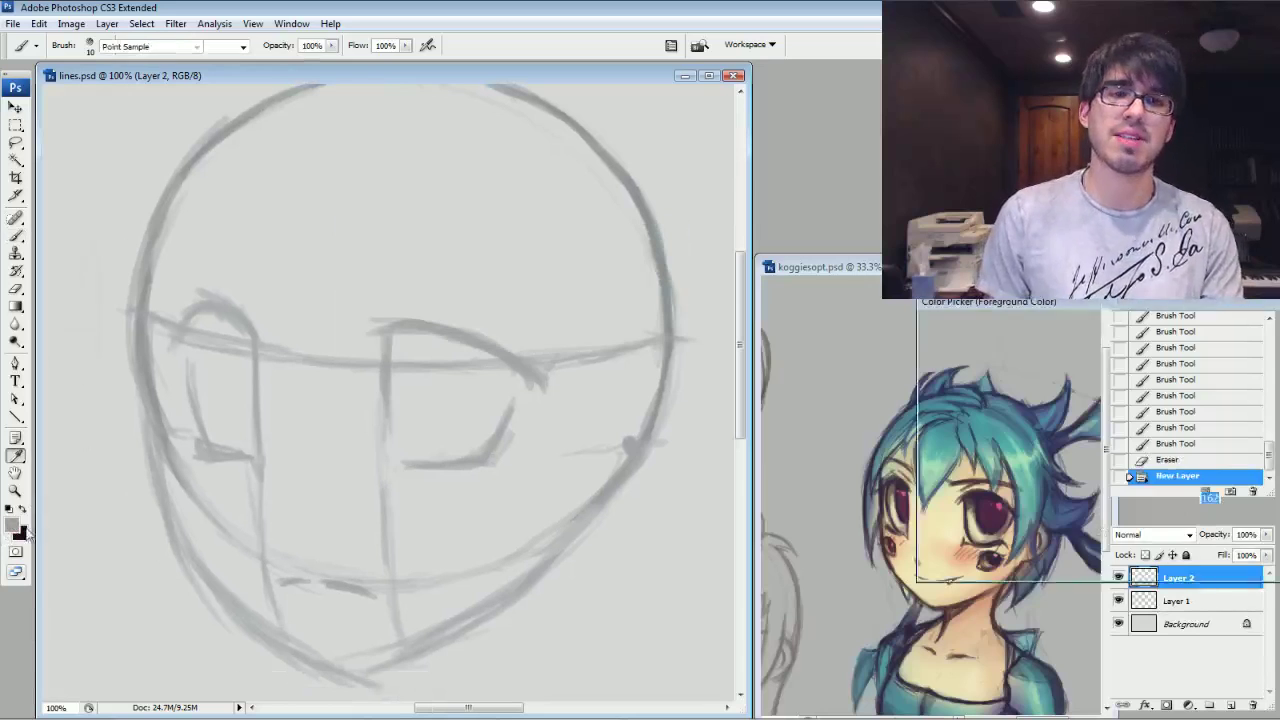
pyautogui.moveTo(972, 398)
pyautogui.mouseDown()
pyautogui.moveTo(997, 402)
pyautogui.moveTo(1000, 371)
pyautogui.moveTo(1065, 370)
pyautogui.mouseUp()
pyautogui.click(1157, 536)
pyautogui.click(1162, 342)
pyautogui.click(1268, 328)
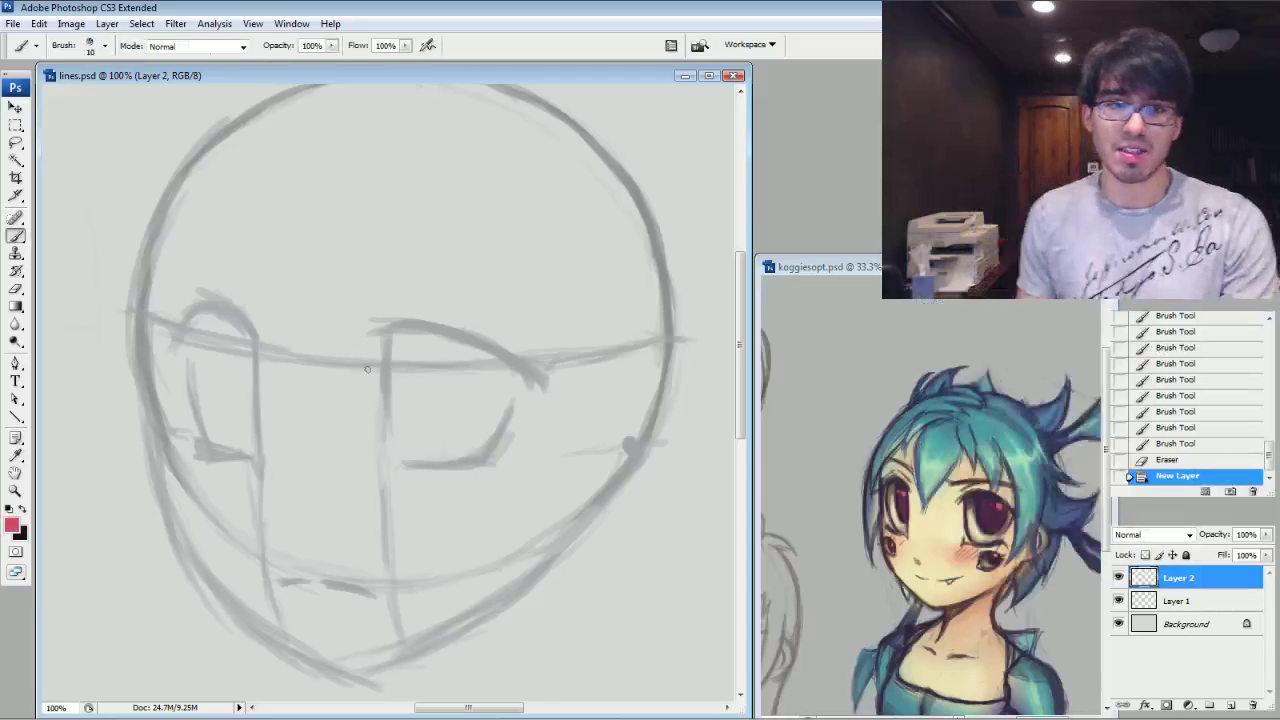
# Trace the right-hand eye's full outline and the left-hand eye's upper eyelid and inner edge in red on Layer 2.
pyautogui.moveTo(388, 388); pyautogui.dragTo(394, 462)
pyautogui.moveTo(388, 352); pyautogui.dragTo(397, 464)
pyautogui.moveTo(392, 330); pyautogui.dragTo(436, 334)
pyautogui.moveTo(394, 331); pyautogui.dragTo(476, 348)
pyautogui.moveTo(428, 333)
pyautogui.mouseDown()
pyautogui.moveTo(509, 363)
pyautogui.moveTo(517, 394)
pyautogui.moveTo(486, 453)
pyautogui.moveTo(394, 459)
pyautogui.moveTo(485, 463)
pyautogui.mouseUp()
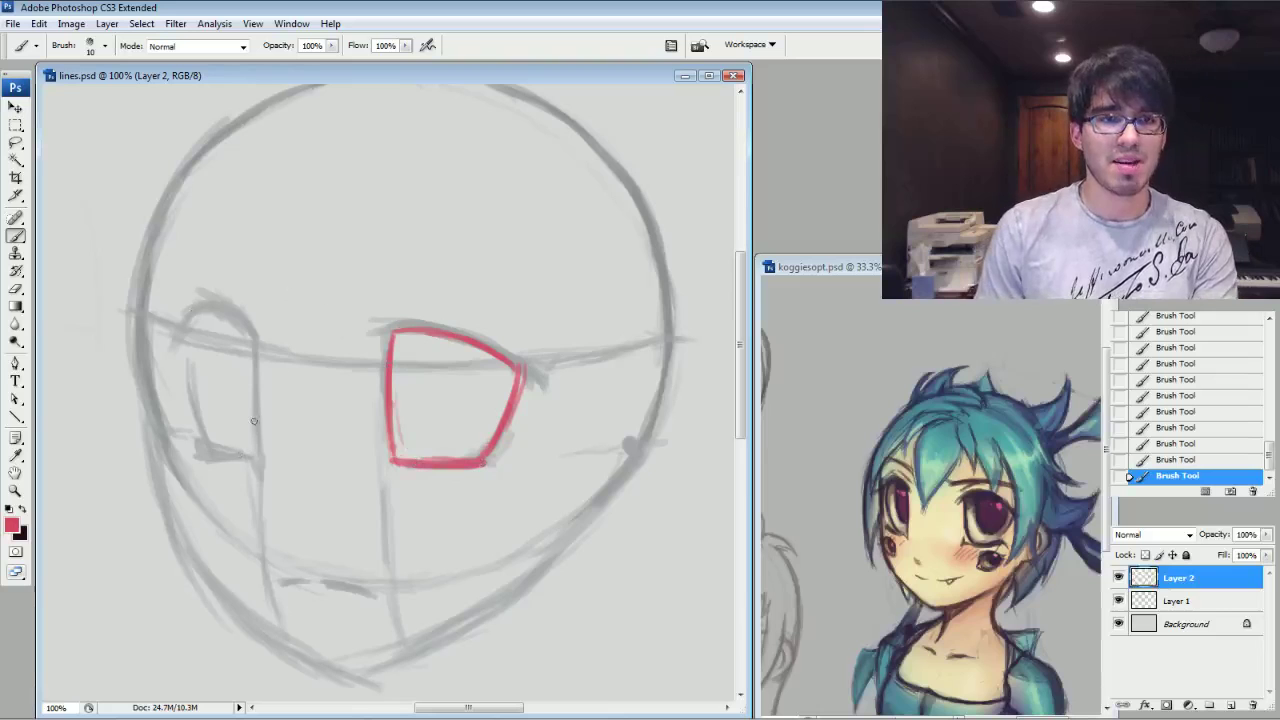
pyautogui.moveTo(257, 465)
pyautogui.mouseDown()
pyautogui.moveTo(253, 336)
pyautogui.moveTo(222, 304)
pyautogui.moveTo(172, 342)
pyautogui.mouseUp()
pyautogui.moveTo(210, 302)
pyautogui.mouseDown()
pyautogui.moveTo(182, 361)
pyautogui.moveTo(242, 325)
pyautogui.moveTo(252, 348)
pyautogui.mouseUp()
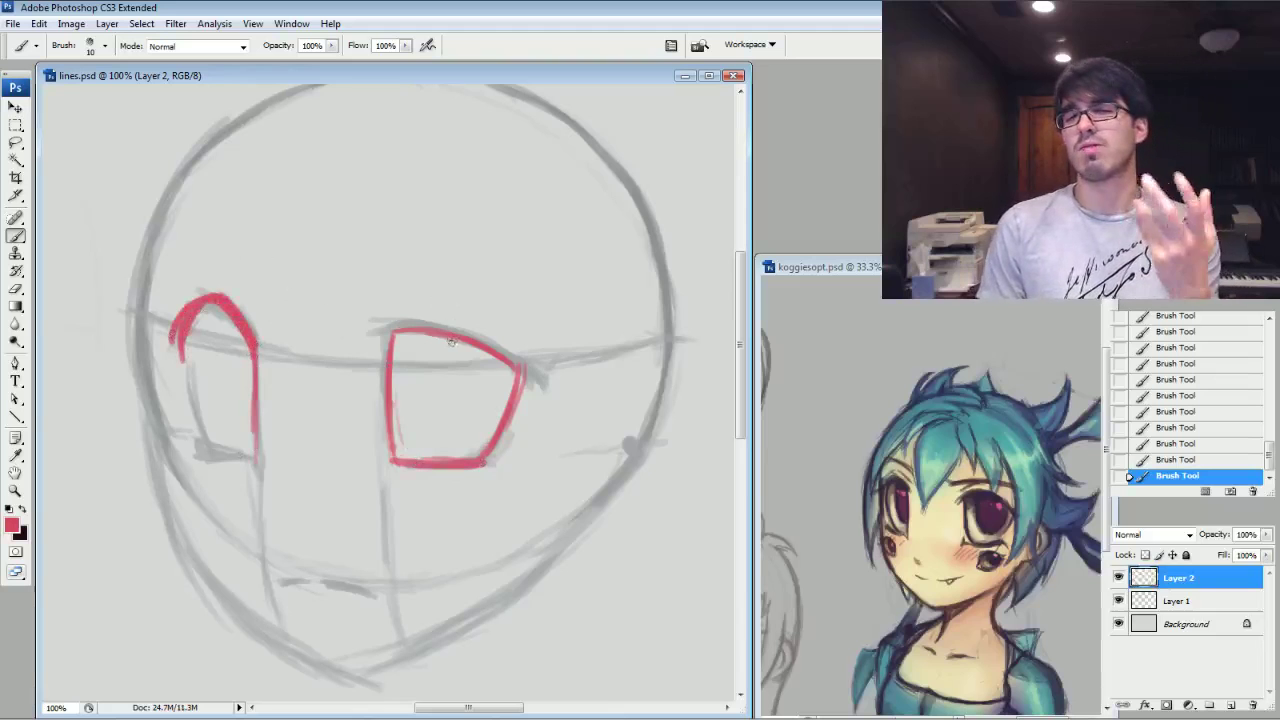
# Thicken the right-hand eye's upper eyelid in red and draw a short straight line along its top.
pyautogui.press(']')
pyautogui.moveTo(380, 330)
pyautogui.mouseDown()
pyautogui.moveTo(465, 333)
pyautogui.moveTo(430, 326)
pyautogui.moveTo(520, 370)
pyautogui.mouseUp()
pyautogui.press('[')
pyautogui.moveTo(434, 316)
pyautogui.mouseDown()
pyautogui.moveTo(482, 325)
pyautogui.moveTo(409, 318)
pyautogui.moveTo(512, 320)
pyautogui.moveTo(462, 310)
pyautogui.mouseUp()
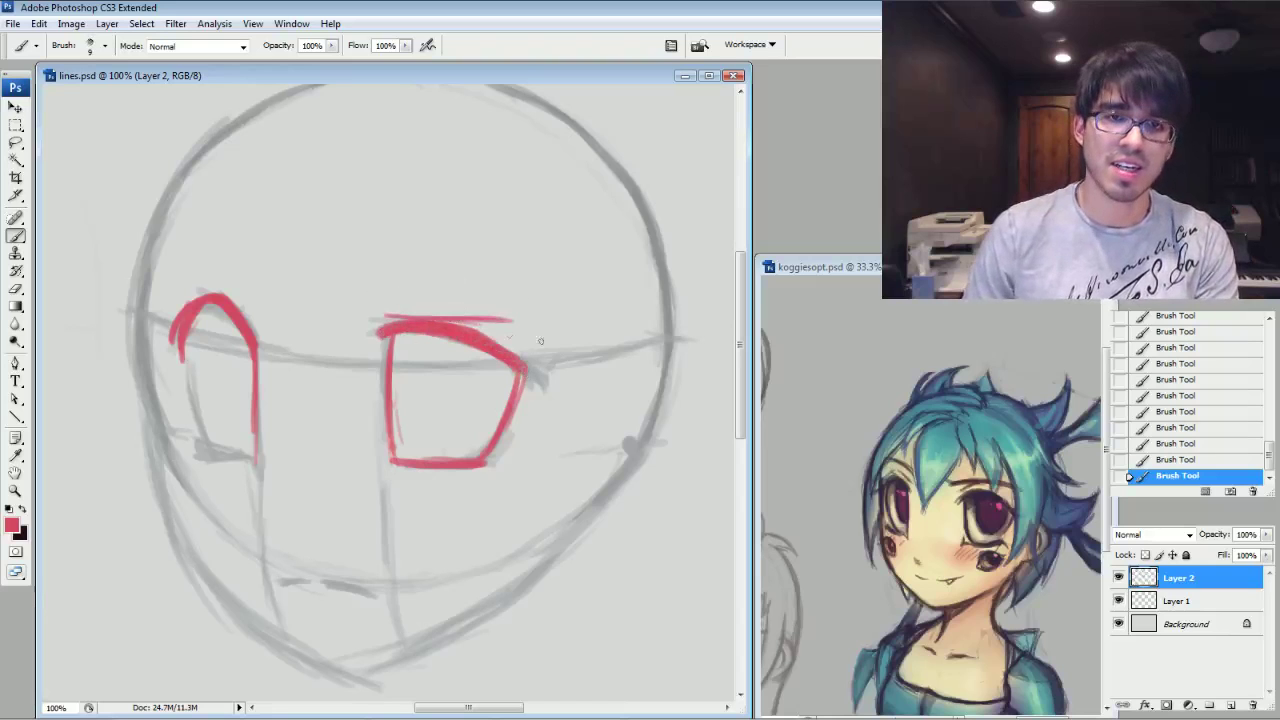
# Trace the curved eye guideline in red and draw a second guideline across the tops of both eyes.
pyautogui.moveTo(658, 305)
pyautogui.mouseDown()
pyautogui.moveTo(562, 314)
pyautogui.moveTo(655, 341)
pyautogui.moveTo(490, 358)
pyautogui.moveTo(272, 347)
pyautogui.moveTo(100, 297)
pyautogui.mouseUp()
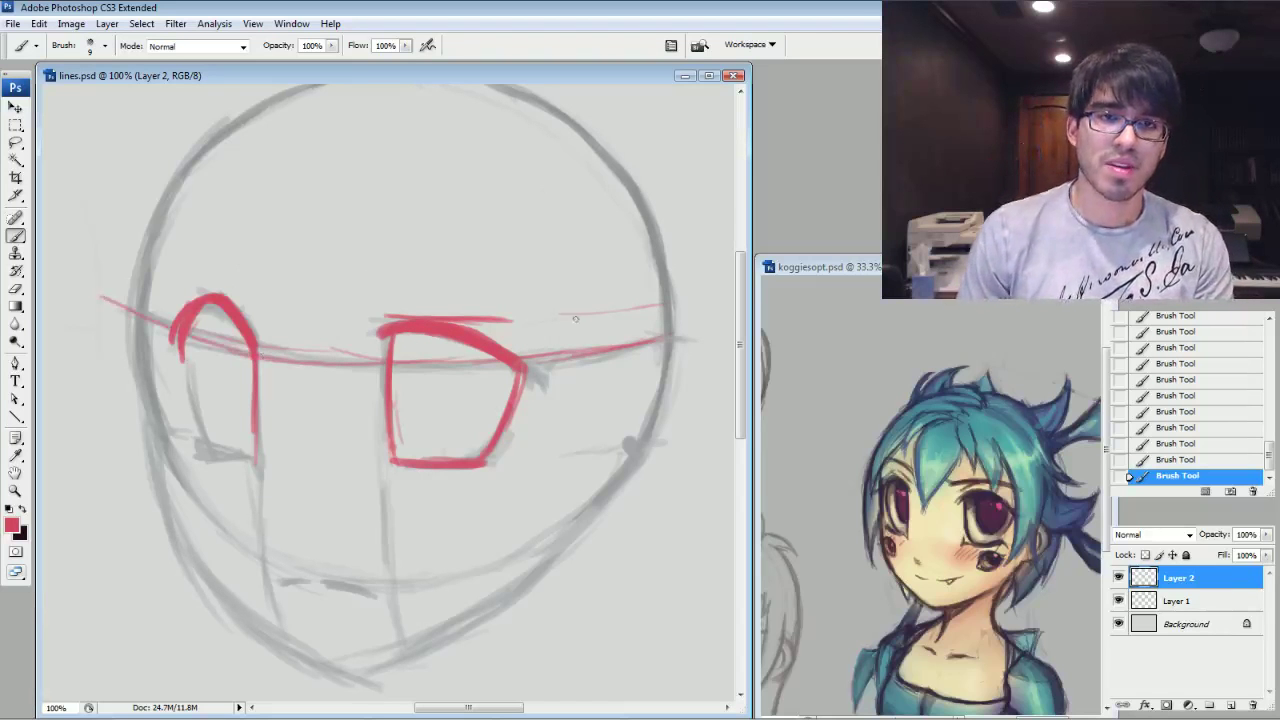
pyautogui.moveTo(648, 301)
pyautogui.mouseDown()
pyautogui.moveTo(550, 320)
pyautogui.moveTo(288, 313)
pyautogui.mouseUp()
pyautogui.moveTo(394, 317)
pyautogui.mouseDown()
pyautogui.moveTo(236, 305)
pyautogui.moveTo(154, 280)
pyautogui.moveTo(239, 267)
pyautogui.moveTo(248, 325)
pyautogui.mouseUp()
# Trace the lower eyelids of both eyes in red.
pyautogui.moveTo(505, 463); pyautogui.dragTo(533, 467)
pyautogui.moveTo(398, 461); pyautogui.dragTo(455, 464)
pyautogui.moveTo(405, 462); pyautogui.dragTo(460, 464)
pyautogui.moveTo(252, 462); pyautogui.dragTo(200, 448)
# Sketch a light horizontal guideline beneath the eyes and erase it.
pyautogui.moveTo(503, 505); pyautogui.dragTo(424, 515)
pyautogui.moveTo(280, 520)
pyautogui.mouseDown()
pyautogui.moveTo(184, 531)
pyautogui.moveTo(300, 514)
pyautogui.moveTo(472, 519)
pyautogui.mouseUp()
pyautogui.press('e')
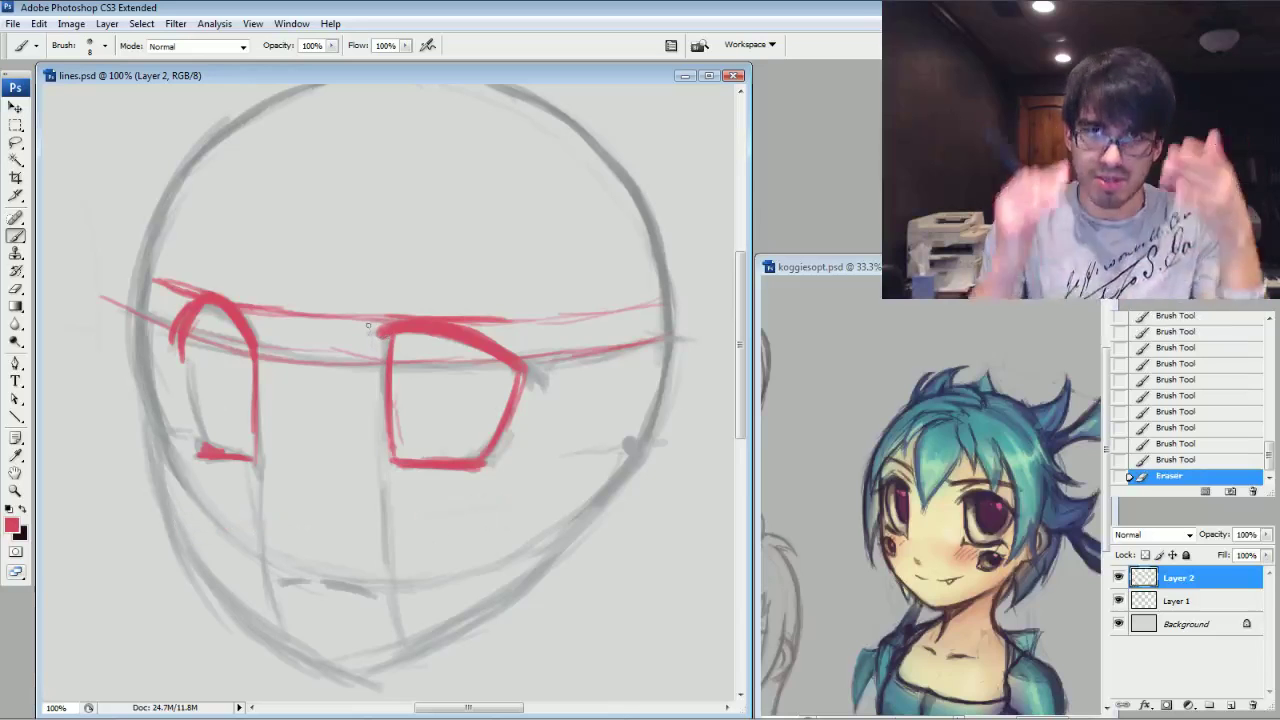
# Trace the left-hand eye's outer edge down to its lower eyelid and touch up the right-hand eye's inner edge in red.
pyautogui.press(']')
pyautogui.moveTo(203, 432); pyautogui.dragTo(236, 455)
pyautogui.moveTo(202, 424); pyautogui.dragTo(211, 443)
pyautogui.moveTo(201, 420); pyautogui.dragTo(212, 444)
pyautogui.moveTo(196, 392); pyautogui.dragTo(201, 415)
pyautogui.moveTo(194, 376)
pyautogui.mouseDown()
pyautogui.moveTo(198, 405)
pyautogui.moveTo(191, 364)
pyautogui.mouseUp()
pyautogui.moveTo(400, 395)
pyautogui.mouseDown()
pyautogui.moveTo(396, 444)
pyautogui.moveTo(399, 412)
pyautogui.mouseUp()
pyautogui.moveTo(398, 425)
pyautogui.mouseDown()
pyautogui.moveTo(406, 388)
pyautogui.moveTo(387, 408)
pyautogui.mouseUp()
# Draw a thick U-shaped iris hanging from the right-hand eye's upper eyelid.
pyautogui.moveTo(389, 362)
pyautogui.mouseDown()
pyautogui.moveTo(387, 402)
pyautogui.moveTo(448, 409)
pyautogui.mouseUp()
pyautogui.press(']')
pyautogui.press(']')
pyautogui.moveTo(431, 358)
pyautogui.mouseDown()
pyautogui.moveTo(458, 411)
pyautogui.moveTo(488, 366)
pyautogui.moveTo(426, 345)
pyautogui.moveTo(465, 410)
pyautogui.moveTo(474, 398)
pyautogui.mouseUp()
pyautogui.press('[')
# Reinforce the left-hand eye's outer edge and the right-hand eye's inner edge with red strokes.
pyautogui.moveTo(204, 395); pyautogui.dragTo(226, 452)
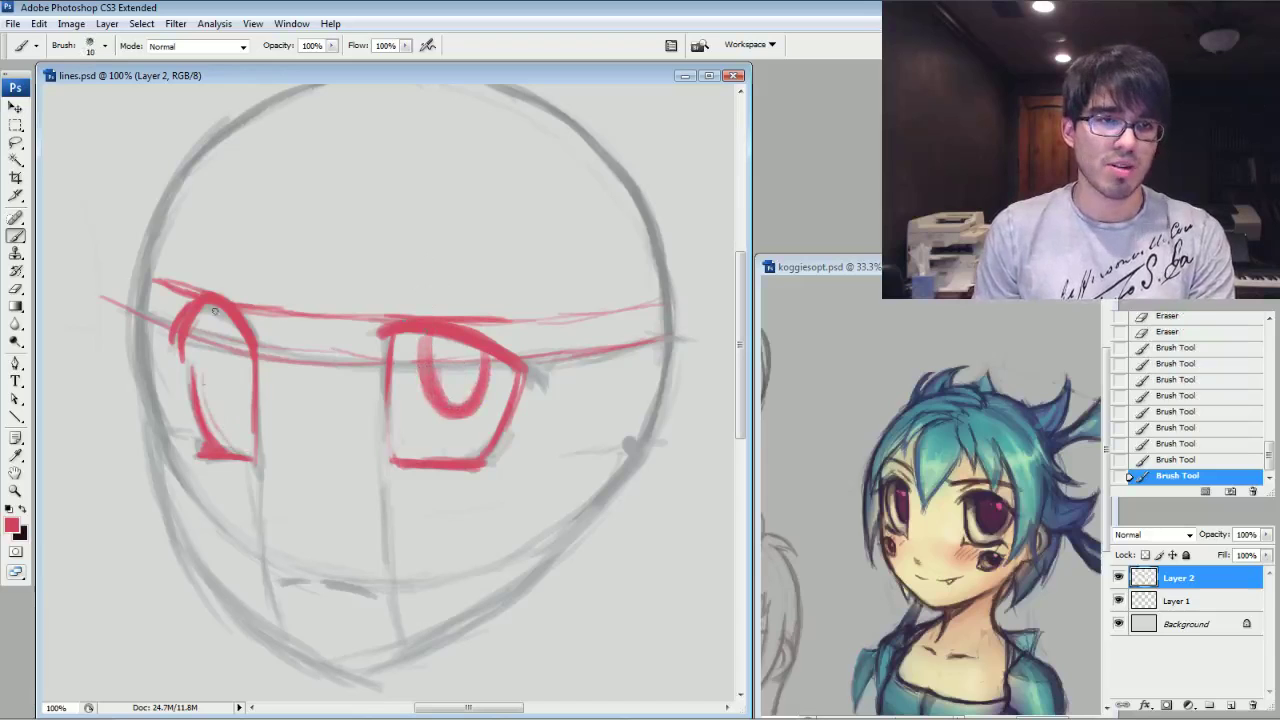
pyautogui.moveTo(390, 401); pyautogui.dragTo(391, 432)
pyautogui.moveTo(394, 346); pyautogui.dragTo(388, 424)
# Try a large circle continuing the left-hand eye's outer edge with a 15 px brush and undo most of its strokes.
pyautogui.press(']')
pyautogui.moveTo(194, 377)
pyautogui.mouseDown()
pyautogui.moveTo(208, 318)
pyautogui.moveTo(270, 262)
pyautogui.mouseUp()
pyautogui.moveTo(348, 261)
pyautogui.mouseDown()
pyautogui.moveTo(217, 289)
pyautogui.moveTo(300, 439)
pyautogui.mouseUp()
pyautogui.moveTo(220, 418)
pyautogui.mouseDown()
pyautogui.moveTo(270, 255)
pyautogui.moveTo(380, 395)
pyautogui.moveTo(341, 366)
pyautogui.mouseUp()
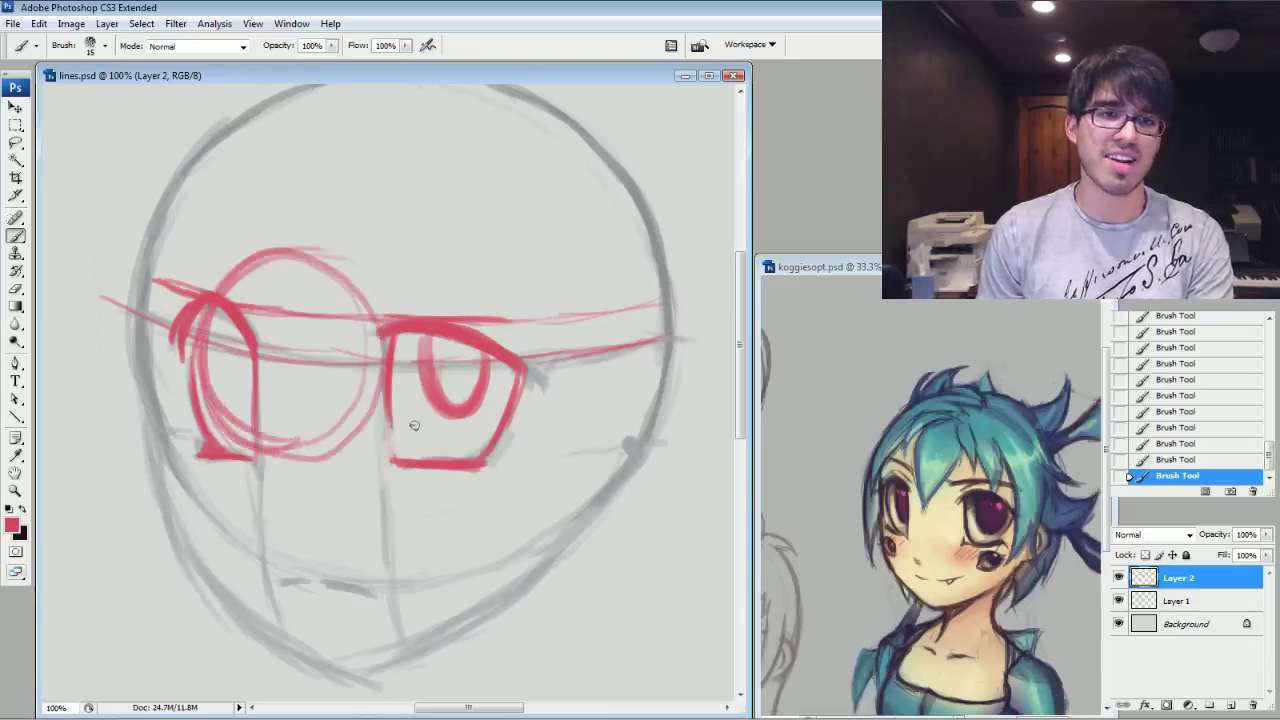
pyautogui.click(1165, 443)
# Complete both eyes into full ovals and draw the left-hand eye's partial iris with a 10 px brush.
pyautogui.moveTo(253, 458)
pyautogui.mouseDown()
pyautogui.moveTo(284, 440)
pyautogui.moveTo(290, 352)
pyautogui.moveTo(250, 450)
pyautogui.moveTo(301, 407)
pyautogui.moveTo(238, 290)
pyautogui.moveTo(262, 300)
pyautogui.moveTo(308, 390)
pyautogui.moveTo(281, 424)
pyautogui.moveTo(294, 346)
pyautogui.mouseUp()
pyautogui.moveTo(413, 458)
pyautogui.mouseDown()
pyautogui.moveTo(498, 334)
pyautogui.moveTo(497, 452)
pyautogui.moveTo(470, 294)
pyautogui.moveTo(397, 375)
pyautogui.mouseUp()
pyautogui.press('[')
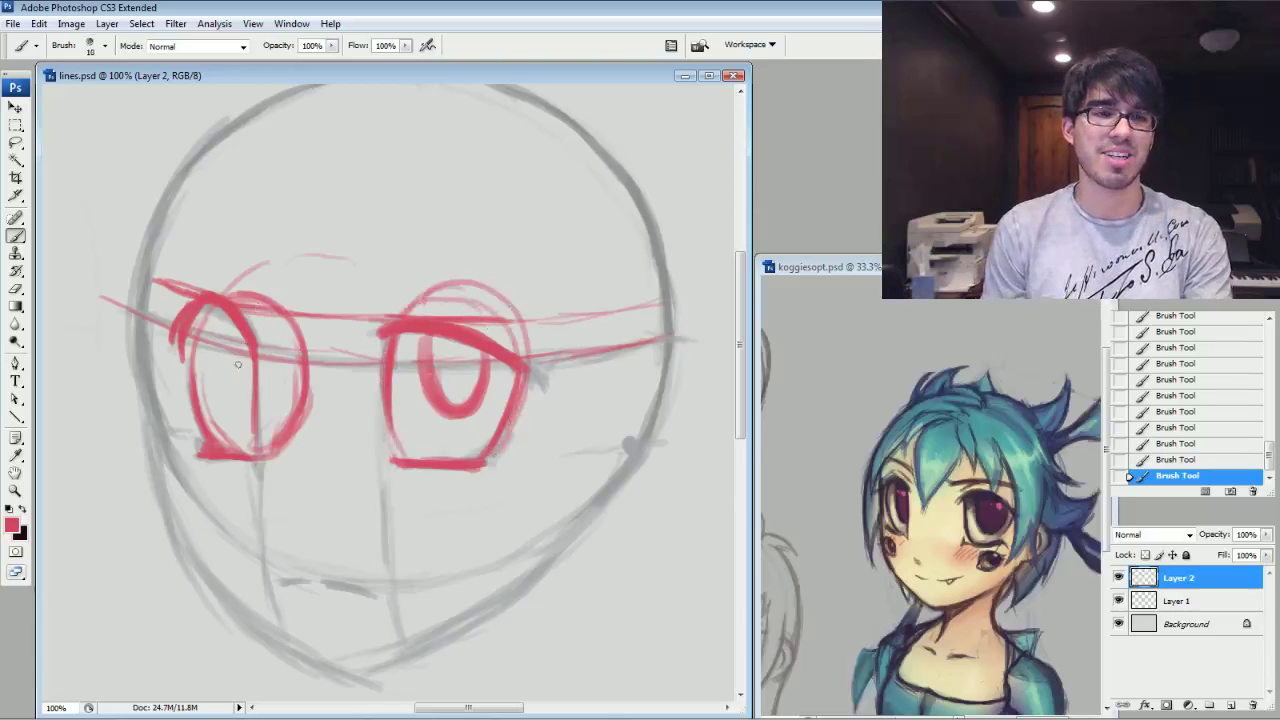
pyautogui.moveTo(224, 332)
pyautogui.mouseDown()
pyautogui.moveTo(232, 396)
pyautogui.moveTo(252, 316)
pyautogui.mouseUp()
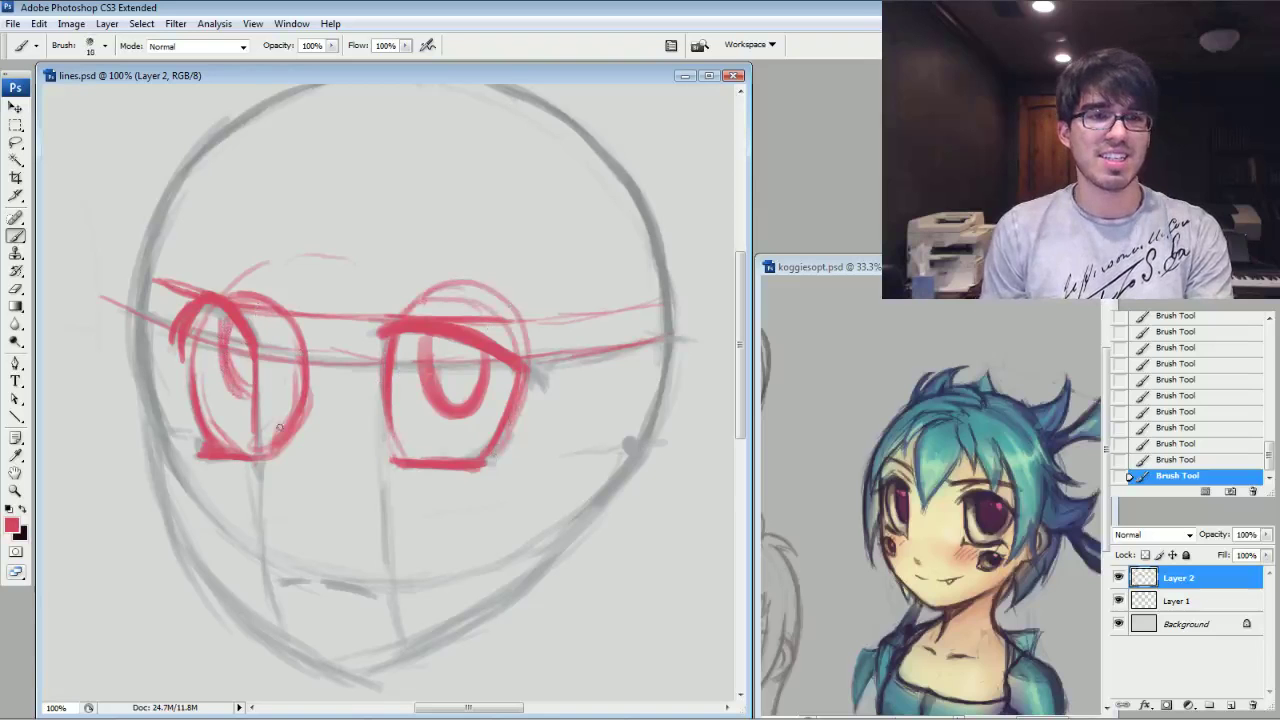
pyautogui.moveTo(413, 312); pyautogui.dragTo(522, 376)
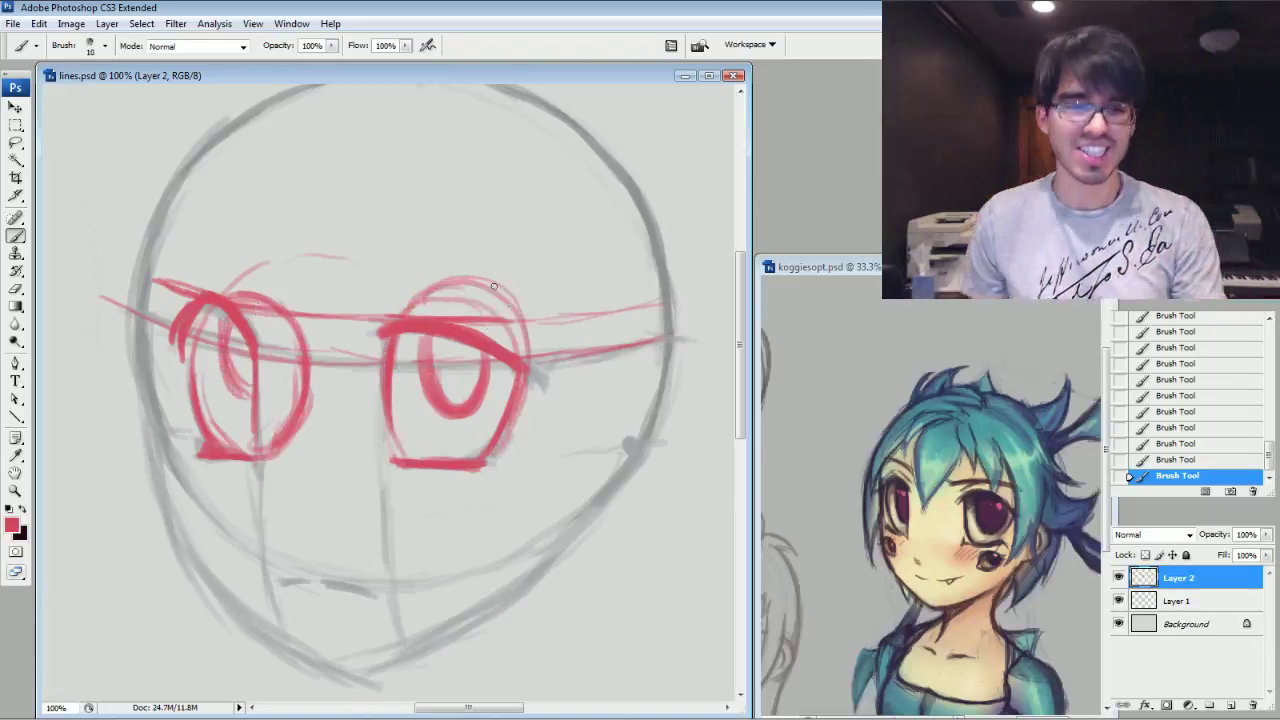
# Erase the left-hand oval beyond the eye's inner edge and reinforce the lower eyelids of both eyes.
pyautogui.moveTo(283, 403)
pyautogui.mouseDown()
pyautogui.moveTo(280, 446)
pyautogui.moveTo(294, 349)
pyautogui.moveTo(237, 274)
pyautogui.moveTo(314, 407)
pyautogui.mouseUp()
pyautogui.press('[')
pyautogui.click(179, 432)
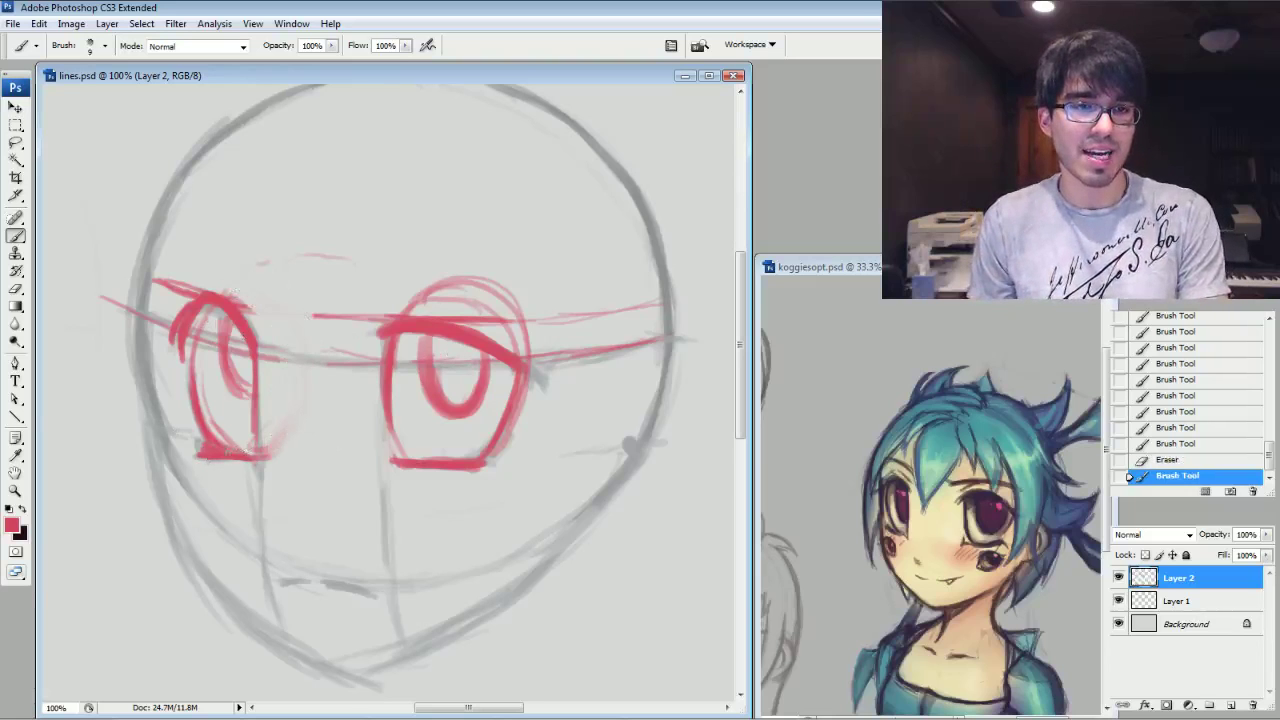
pyautogui.moveTo(221, 450)
pyautogui.mouseDown()
pyautogui.moveTo(197, 420)
pyautogui.moveTo(200, 456)
pyautogui.moveTo(226, 457)
pyautogui.mouseUp()
pyautogui.moveTo(440, 463); pyautogui.dragTo(489, 464)
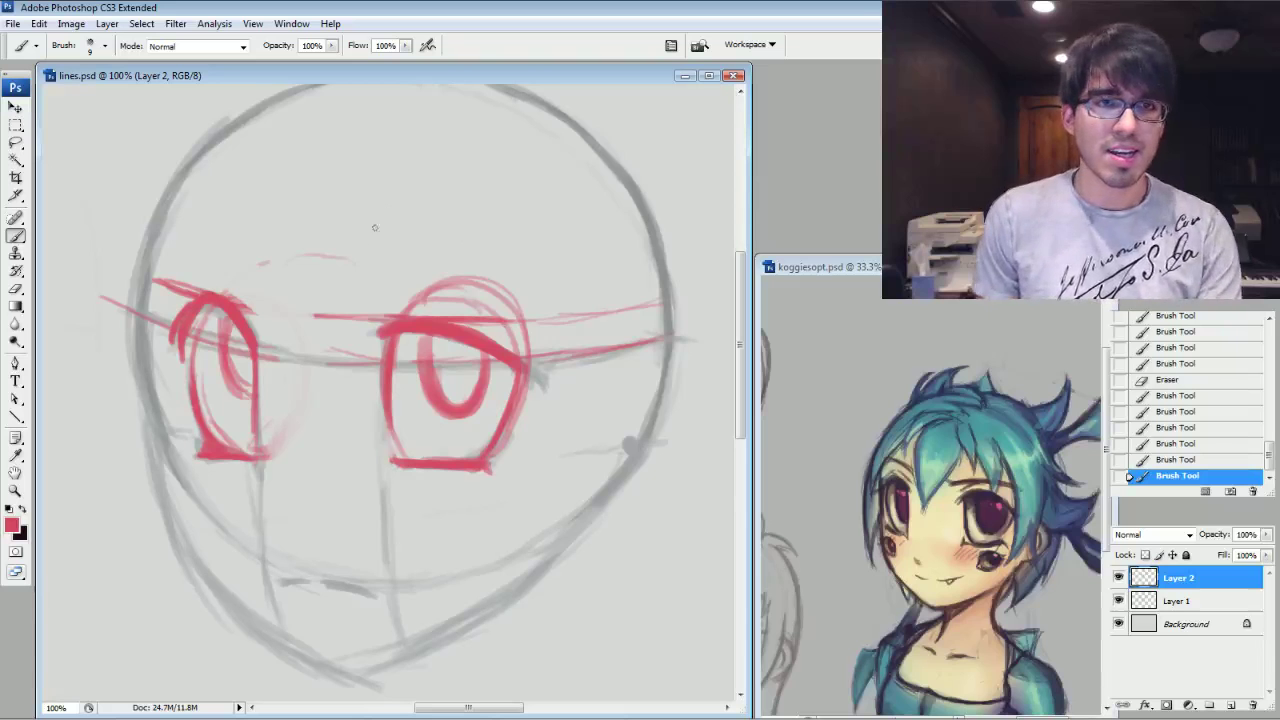
# Sketch an almond-shaped eye on the forehead and another one with a pupil in the empty area outside the head.
pyautogui.moveTo(360, 203)
pyautogui.mouseDown()
pyautogui.moveTo(396, 222)
pyautogui.moveTo(435, 198)
pyautogui.moveTo(385, 180)
pyautogui.moveTo(383, 200)
pyautogui.mouseUp()
pyautogui.moveTo(250, 200)
pyautogui.mouseDown()
pyautogui.moveTo(571, 477)
pyautogui.moveTo(645, 508)
pyautogui.mouseUp()
pyautogui.moveTo(456, 267)
pyautogui.mouseDown()
pyautogui.moveTo(499, 286)
pyautogui.moveTo(536, 256)
pyautogui.moveTo(494, 242)
pyautogui.moveTo(454, 268)
pyautogui.moveTo(532, 268)
pyautogui.moveTo(498, 260)
pyautogui.mouseUp()
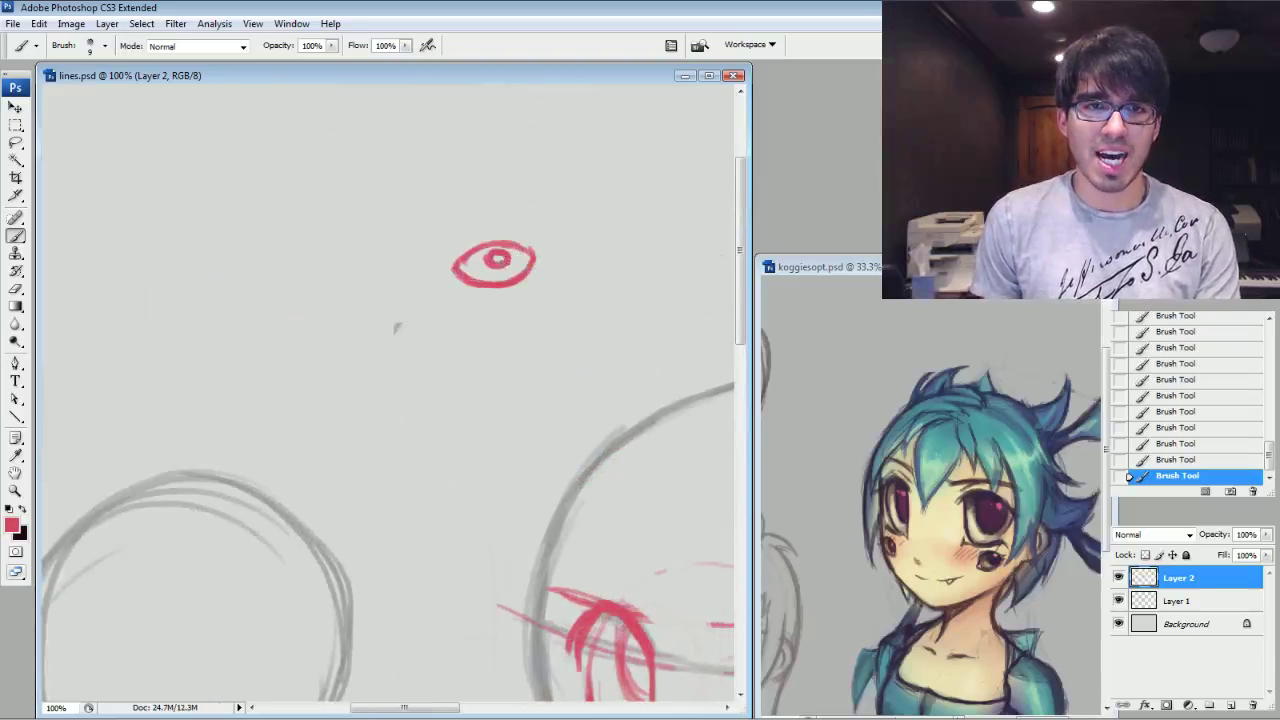
# Sketch a nose, a smiling mouth and an angular jawline below the separate eye to form a realistic face.
pyautogui.moveTo(402, 317)
pyautogui.mouseDown()
pyautogui.moveTo(391, 355)
pyautogui.moveTo(434, 368)
pyautogui.moveTo(409, 302)
pyautogui.moveTo(483, 393)
pyautogui.moveTo(510, 376)
pyautogui.mouseUp()
pyautogui.moveTo(505, 386); pyautogui.dragTo(378, 401)
pyautogui.moveTo(336, 282)
pyautogui.mouseDown()
pyautogui.moveTo(348, 362)
pyautogui.moveTo(402, 464)
pyautogui.moveTo(462, 462)
pyautogui.moveTo(550, 378)
pyautogui.mouseUp()
pyautogui.moveTo(498, 460); pyautogui.dragTo(560, 347)
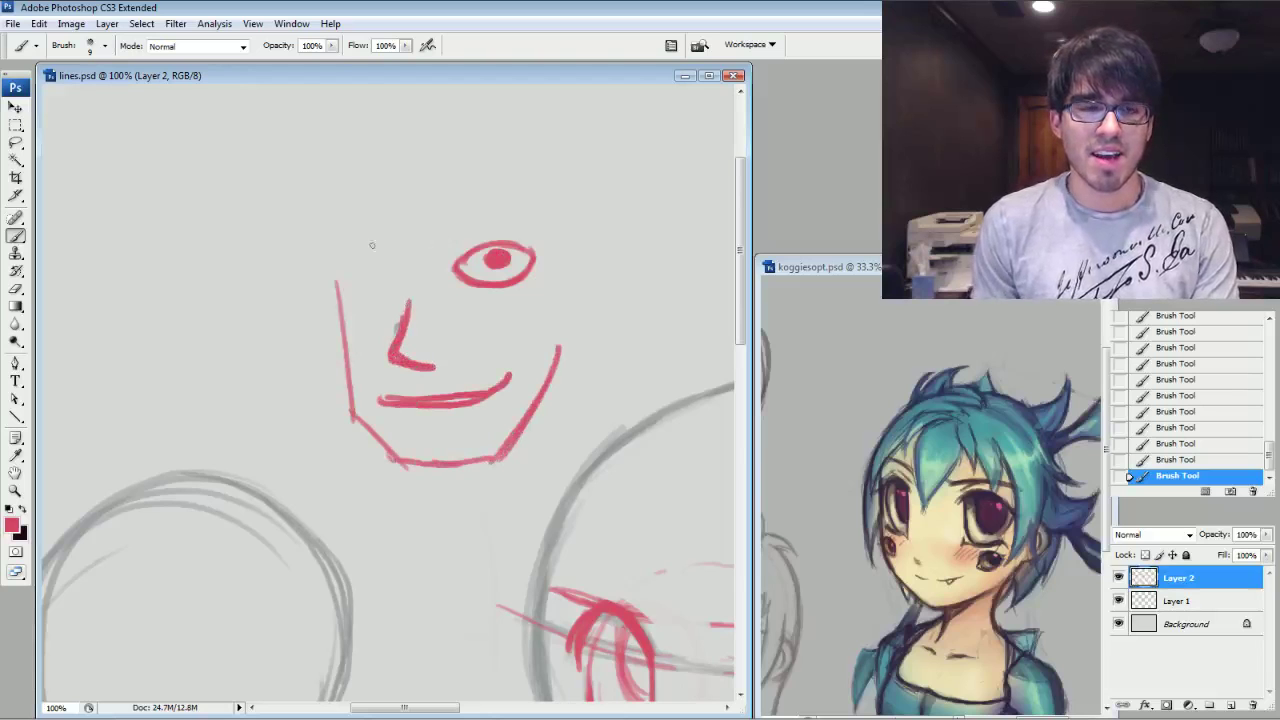
# Extend the realistic face's nose bridge upward and draw a small round eye with a pupil beside it.
pyautogui.moveTo(410, 263)
pyautogui.mouseDown()
pyautogui.moveTo(398, 228)
pyautogui.moveTo(400, 322)
pyautogui.mouseUp()
pyautogui.moveTo(356, 270)
pyautogui.mouseDown()
pyautogui.moveTo(385, 287)
pyautogui.moveTo(385, 271)
pyautogui.mouseUp()
pyautogui.click(385, 270)
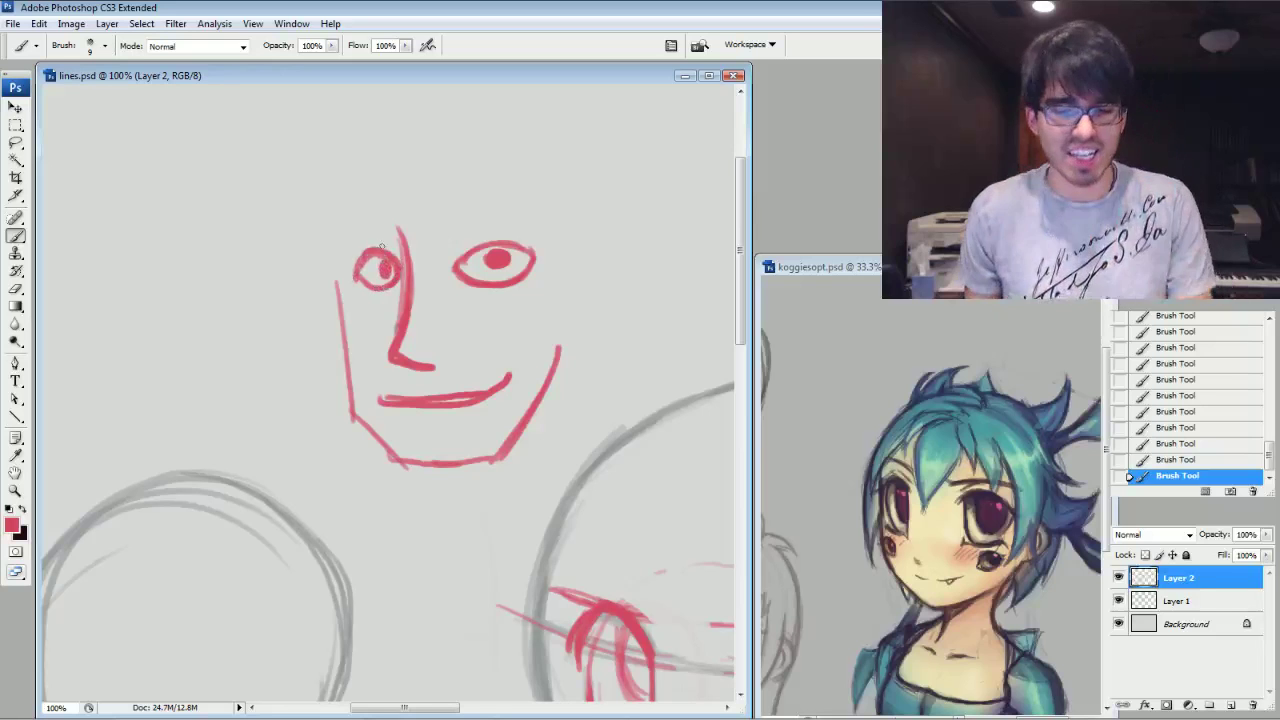
# Erase the realistic face's left-hand eye and redraw it as a rounded shape ending in a point at the nose.
pyautogui.moveTo(371, 266)
pyautogui.mouseDown()
pyautogui.moveTo(371, 290)
pyautogui.moveTo(380, 257)
pyautogui.moveTo(371, 294)
pyautogui.mouseUp()
pyautogui.moveTo(457, 274); pyautogui.dragTo(484, 283)
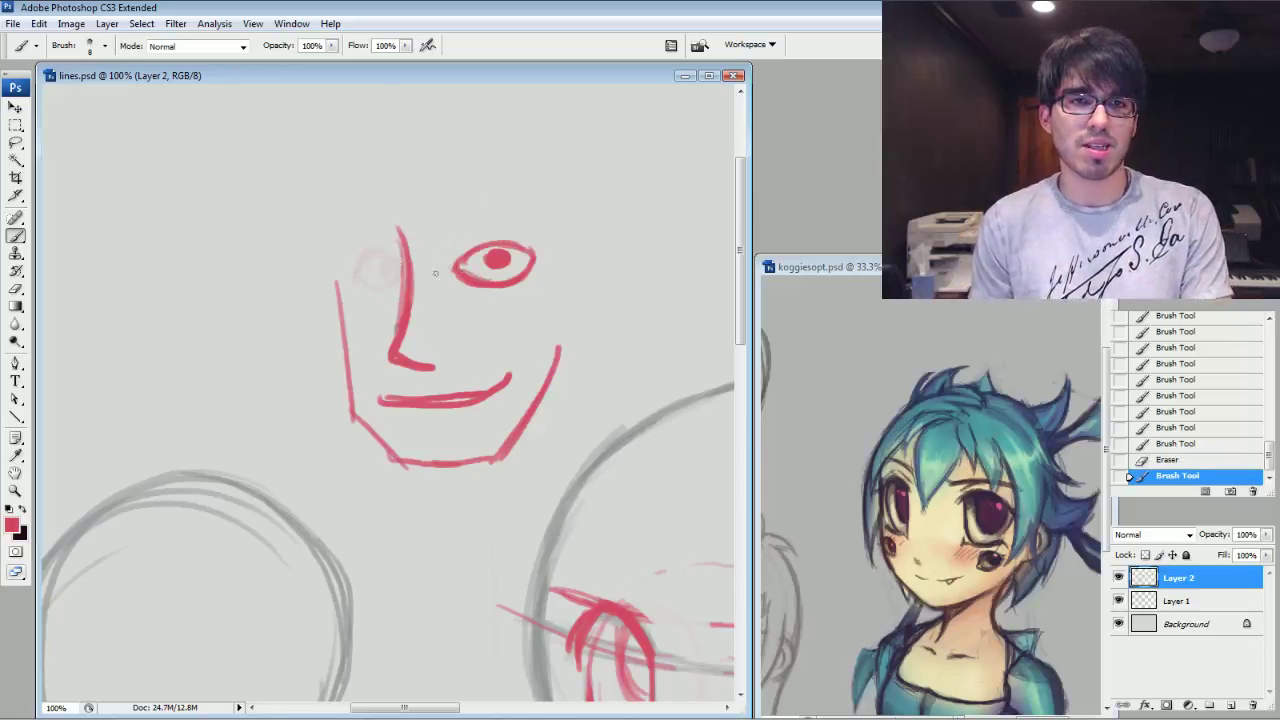
pyautogui.click(399, 270)
pyautogui.moveTo(400, 270)
pyautogui.mouseDown()
pyautogui.moveTo(379, 289)
pyautogui.moveTo(366, 248)
pyautogui.mouseUp()
pyautogui.moveTo(399, 270); pyautogui.dragTo(355, 254)
pyautogui.moveTo(396, 273)
pyautogui.mouseDown()
pyautogui.moveTo(378, 288)
pyautogui.moveTo(357, 278)
pyautogui.mouseUp()
pyautogui.moveTo(356, 251)
pyautogui.mouseDown()
pyautogui.moveTo(382, 286)
pyautogui.moveTo(358, 290)
pyautogui.moveTo(362, 258)
pyautogui.mouseUp()
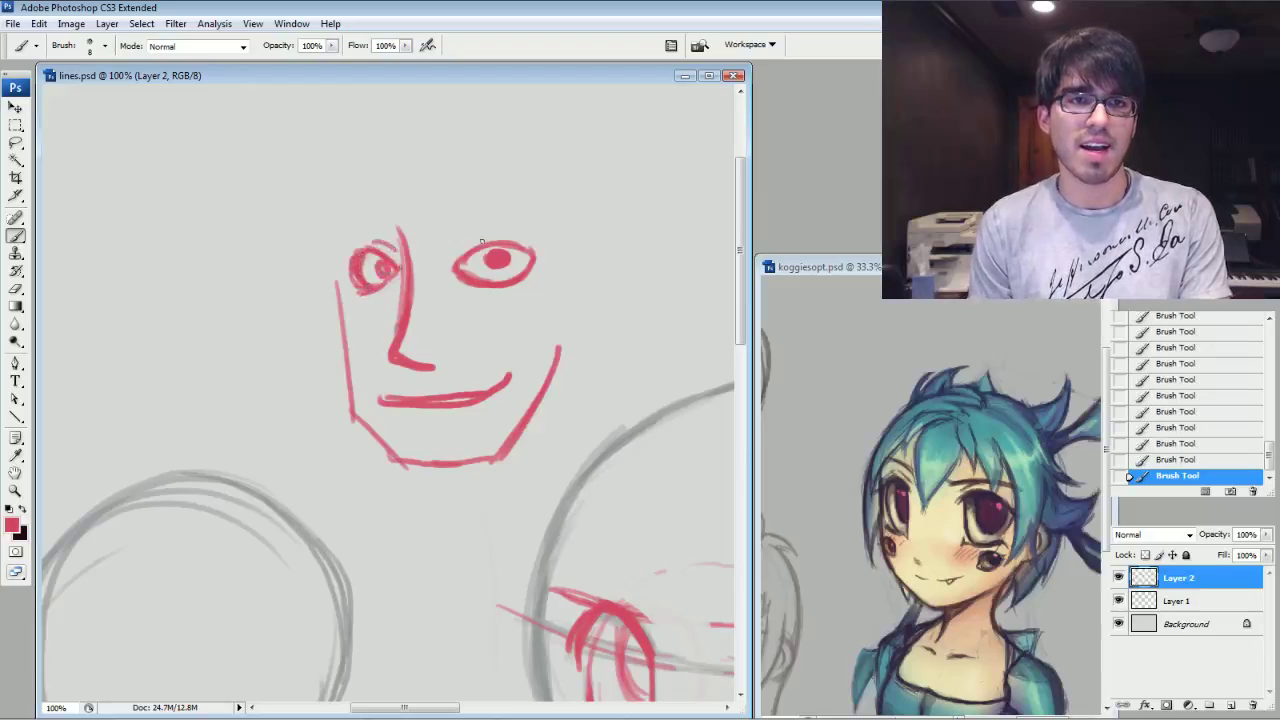
# Add thick slanted eyebrows to the realistic face and open its mouth into a grin, erasing stray lines inside it.
pyautogui.moveTo(450, 222); pyautogui.dragTo(515, 208)
pyautogui.moveTo(345, 245)
pyautogui.mouseDown()
pyautogui.moveTo(398, 220)
pyautogui.moveTo(518, 206)
pyautogui.mouseUp()
pyautogui.moveTo(497, 347)
pyautogui.mouseDown()
pyautogui.moveTo(402, 383)
pyautogui.moveTo(452, 392)
pyautogui.moveTo(512, 368)
pyautogui.mouseUp()
pyautogui.press('e')
pyautogui.moveTo(426, 396); pyautogui.dragTo(488, 392)
pyautogui.moveTo(437, 221)
pyautogui.mouseDown()
pyautogui.moveTo(490, 200)
pyautogui.moveTo(515, 208)
pyautogui.mouseUp()
pyautogui.moveTo(388, 234); pyautogui.dragTo(372, 220)
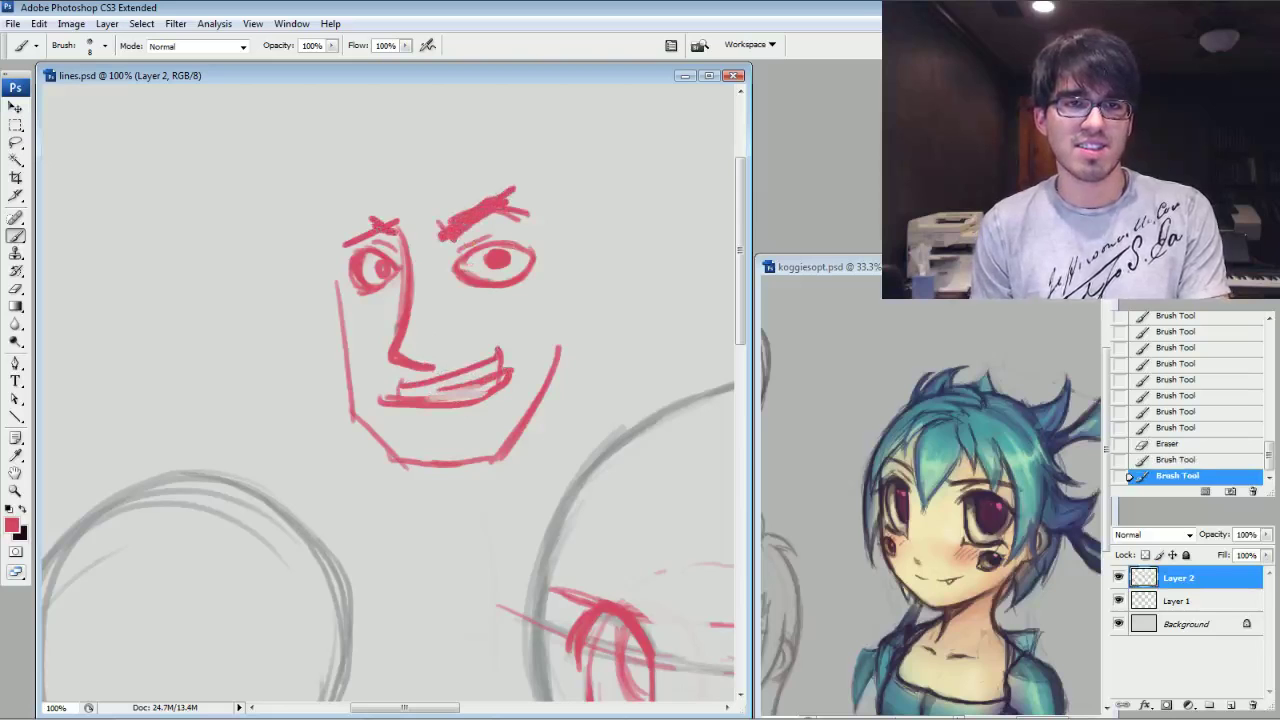
pyautogui.moveTo(558, 350)
pyautogui.mouseDown()
pyautogui.moveTo(575, 298)
pyautogui.moveTo(607, 270)
pyautogui.moveTo(555, 220)
pyautogui.mouseUp()
# Hide Layer 2, make Layer 1 active and sample the grey of the head sketch as the brush colour.
pyautogui.moveTo(600, 500); pyautogui.dragTo(248, 162)
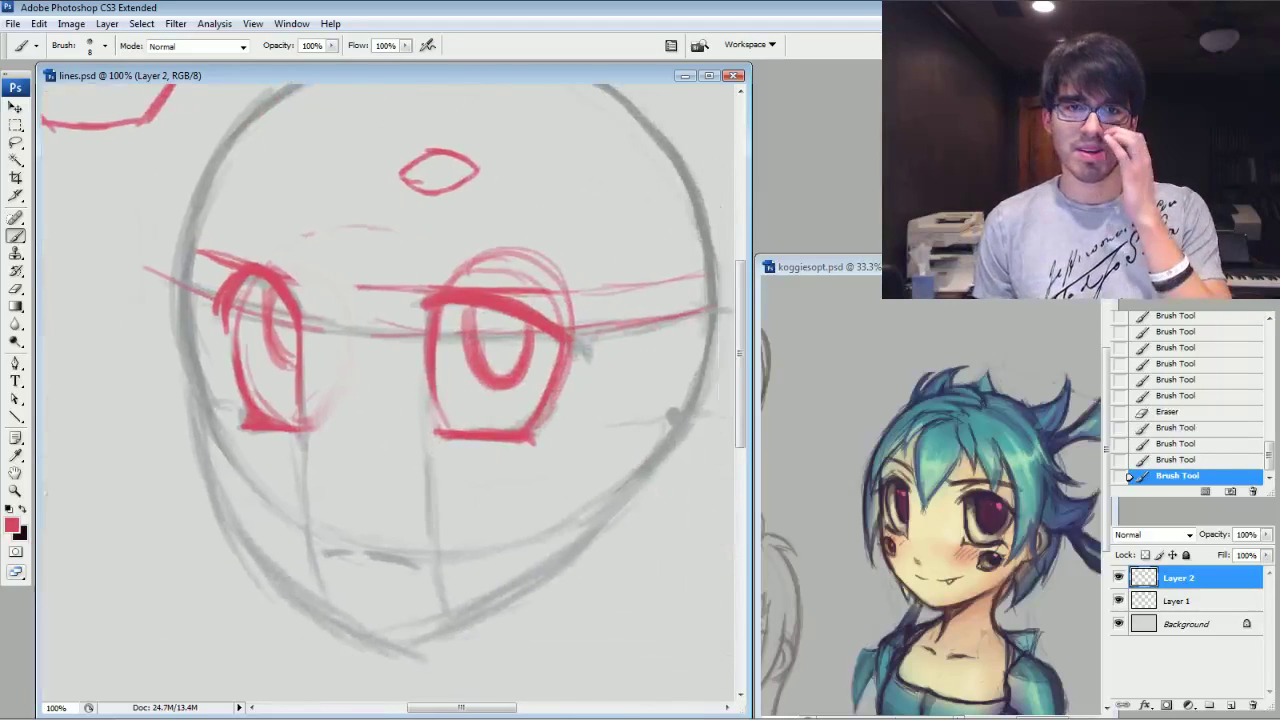
pyautogui.click(1118, 578)
pyautogui.click(1166, 599)
pyautogui.click(1120, 599)
pyautogui.click(1119, 599)
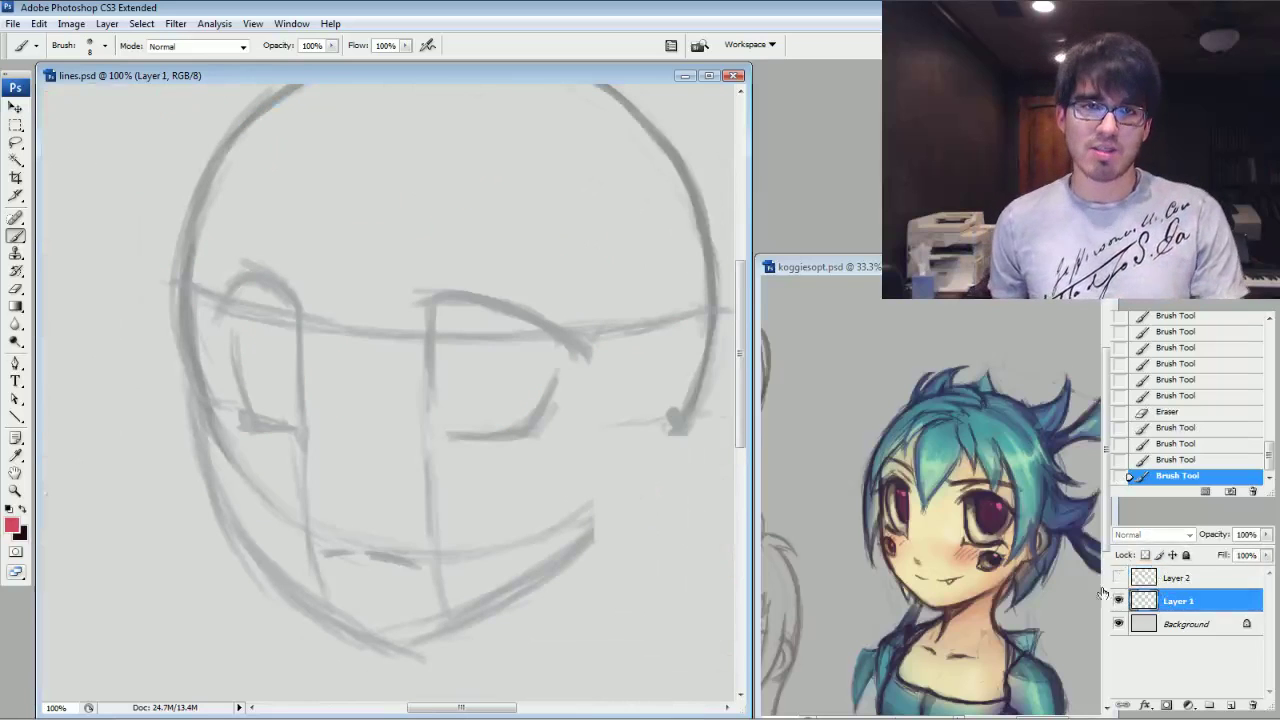
pyautogui.keyDown('alt'); pyautogui.click(457, 298); pyautogui.keyUp('alt')
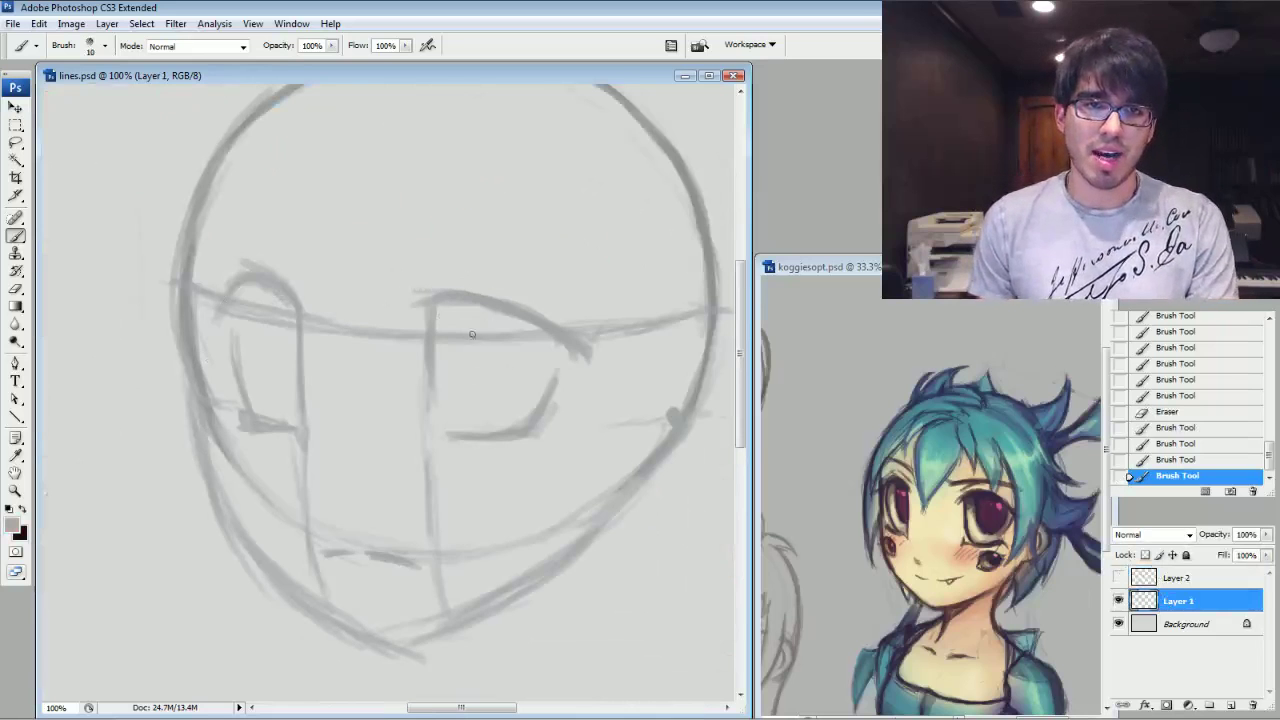
# Sketch grey U-shaped irises beneath the upper eyelids of both eyes on Layer 1.
pyautogui.moveTo(462, 320); pyautogui.dragTo(468, 356)
pyautogui.moveTo(540, 336); pyautogui.dragTo(519, 388)
pyautogui.moveTo(473, 380); pyautogui.dragTo(491, 393)
pyautogui.moveTo(463, 308)
pyautogui.mouseDown()
pyautogui.moveTo(495, 373)
pyautogui.moveTo(533, 366)
pyautogui.moveTo(494, 394)
pyautogui.mouseUp()
pyautogui.moveTo(508, 396)
pyautogui.mouseDown()
pyautogui.moveTo(469, 314)
pyautogui.moveTo(535, 365)
pyautogui.moveTo(536, 348)
pyautogui.moveTo(495, 385)
pyautogui.mouseUp()
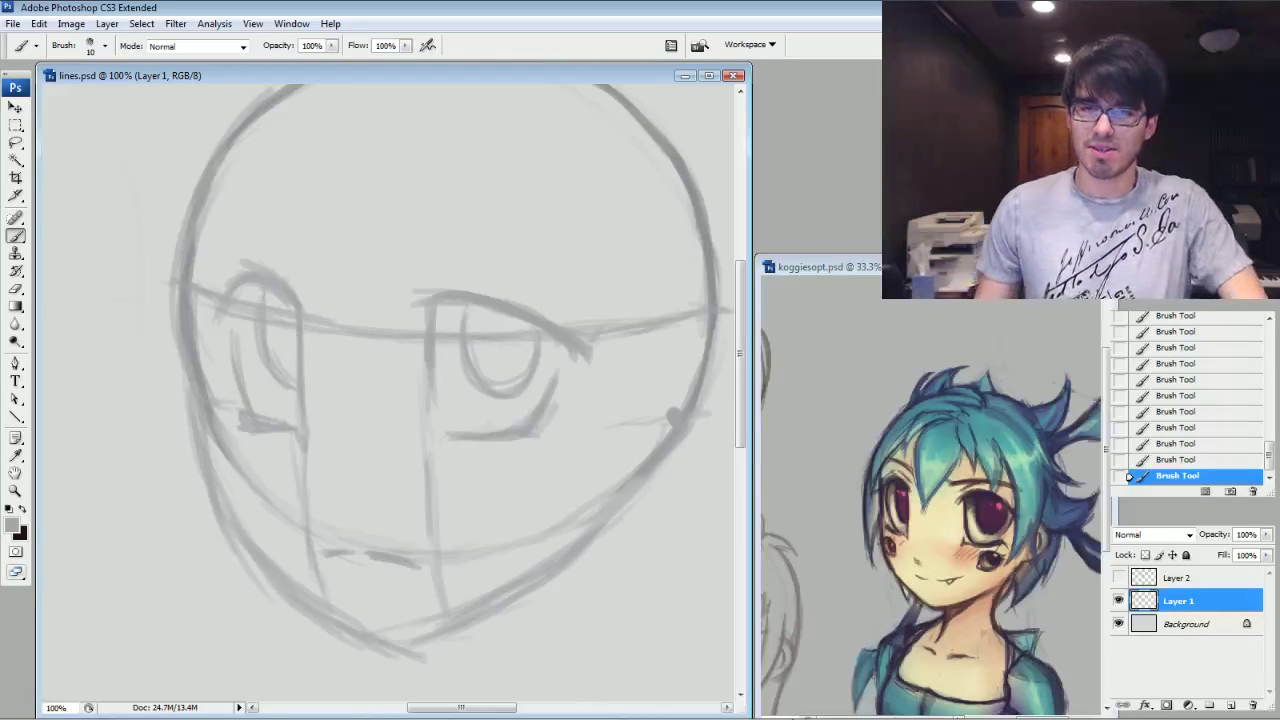
# Erase the curved eye guideline where it crosses both eyes and lighten it between them.
pyautogui.moveTo(684, 716)
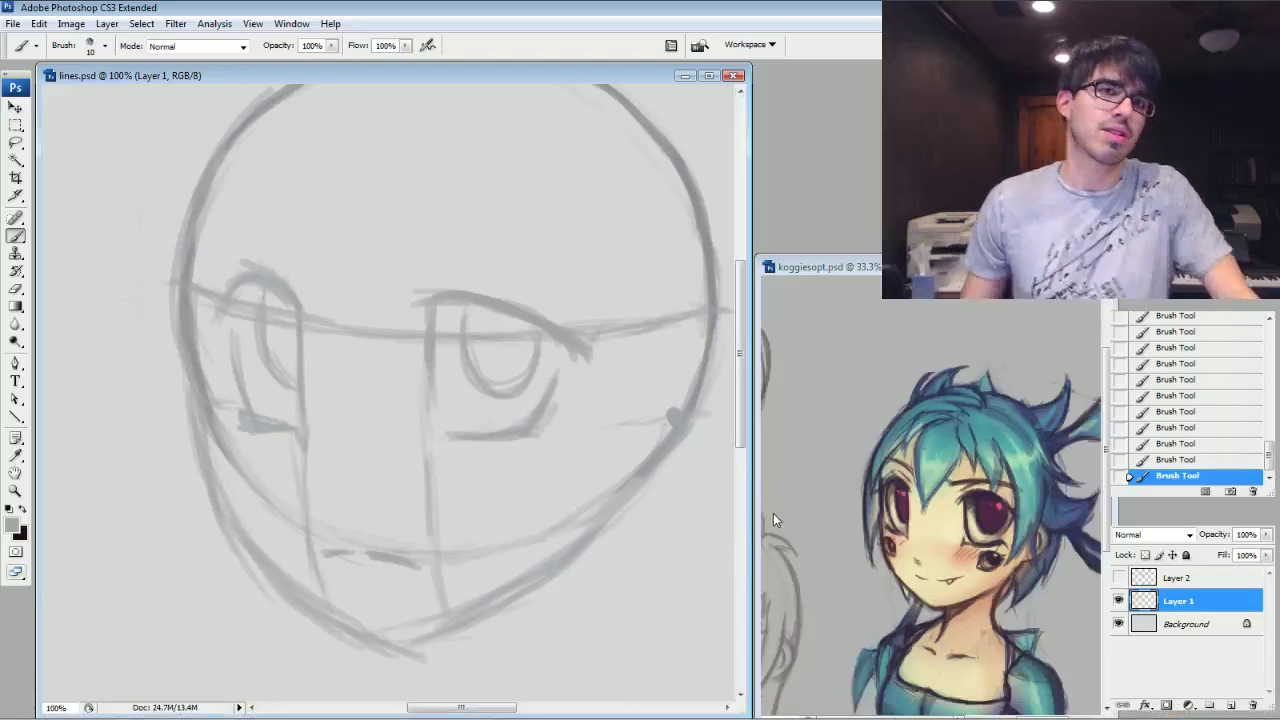
pyautogui.moveTo(400, 380)
pyautogui.mouseDown()
pyautogui.moveTo(386, 378)
pyautogui.moveTo(444, 380)
pyautogui.mouseUp()
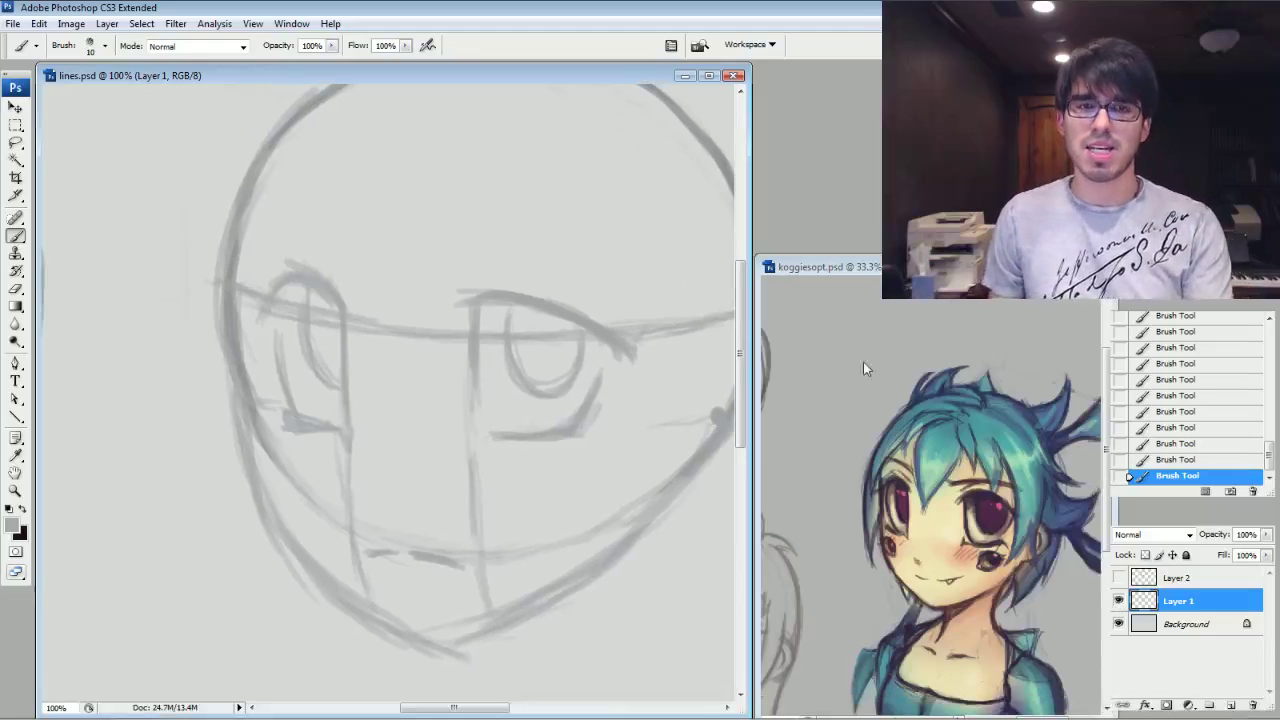
pyautogui.moveTo(471, 391); pyautogui.dragTo(427, 376)
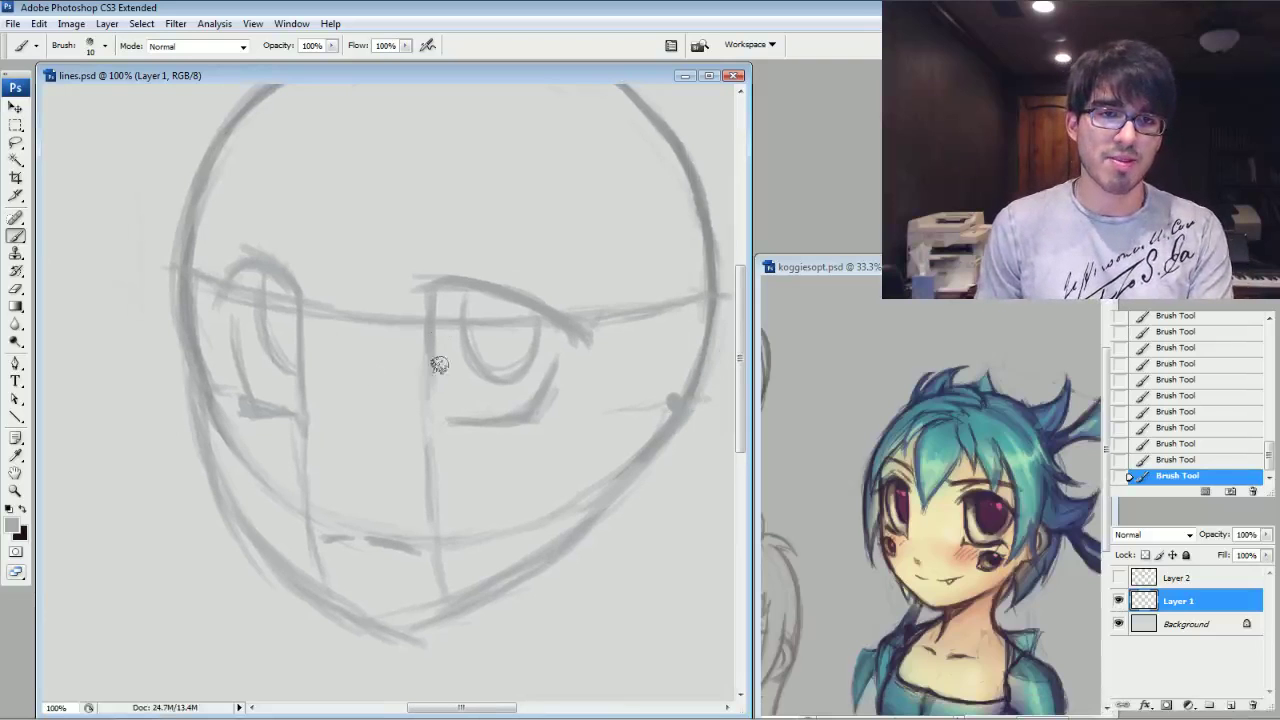
pyautogui.moveTo(453, 342)
pyautogui.mouseDown()
pyautogui.moveTo(491, 326)
pyautogui.moveTo(517, 340)
pyautogui.moveTo(523, 320)
pyautogui.mouseUp()
pyautogui.moveTo(437, 314)
pyautogui.mouseDown()
pyautogui.moveTo(346, 316)
pyautogui.moveTo(313, 292)
pyautogui.moveTo(418, 320)
pyautogui.mouseUp()
pyautogui.moveTo(275, 291); pyautogui.dragTo(271, 316)
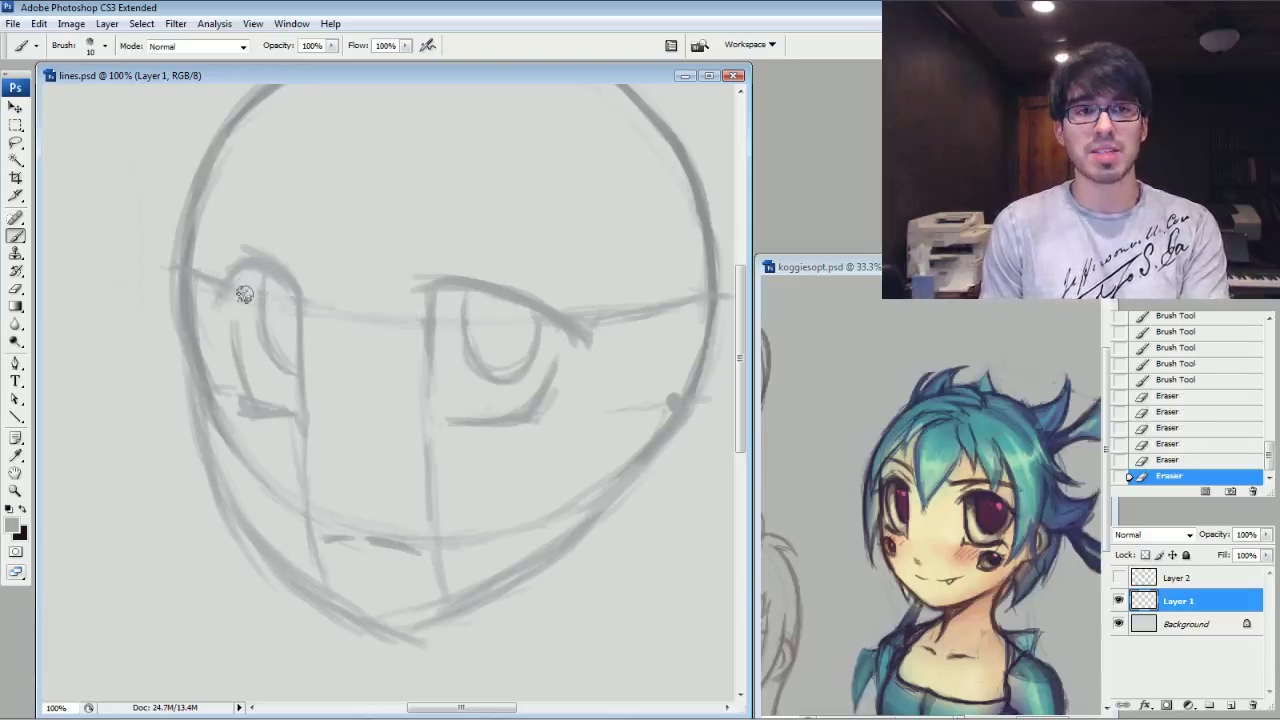
# Redraw the left-hand eye's upper eyelid more boldly with a 25 px brush.
pyautogui.press(']')
pyautogui.press(']')
pyautogui.press(']')
pyautogui.moveTo(230, 300)
pyautogui.mouseDown()
pyautogui.moveTo(248, 265)
pyautogui.moveTo(267, 264)
pyautogui.mouseUp()
pyautogui.moveTo(248, 266); pyautogui.dragTo(272, 267)
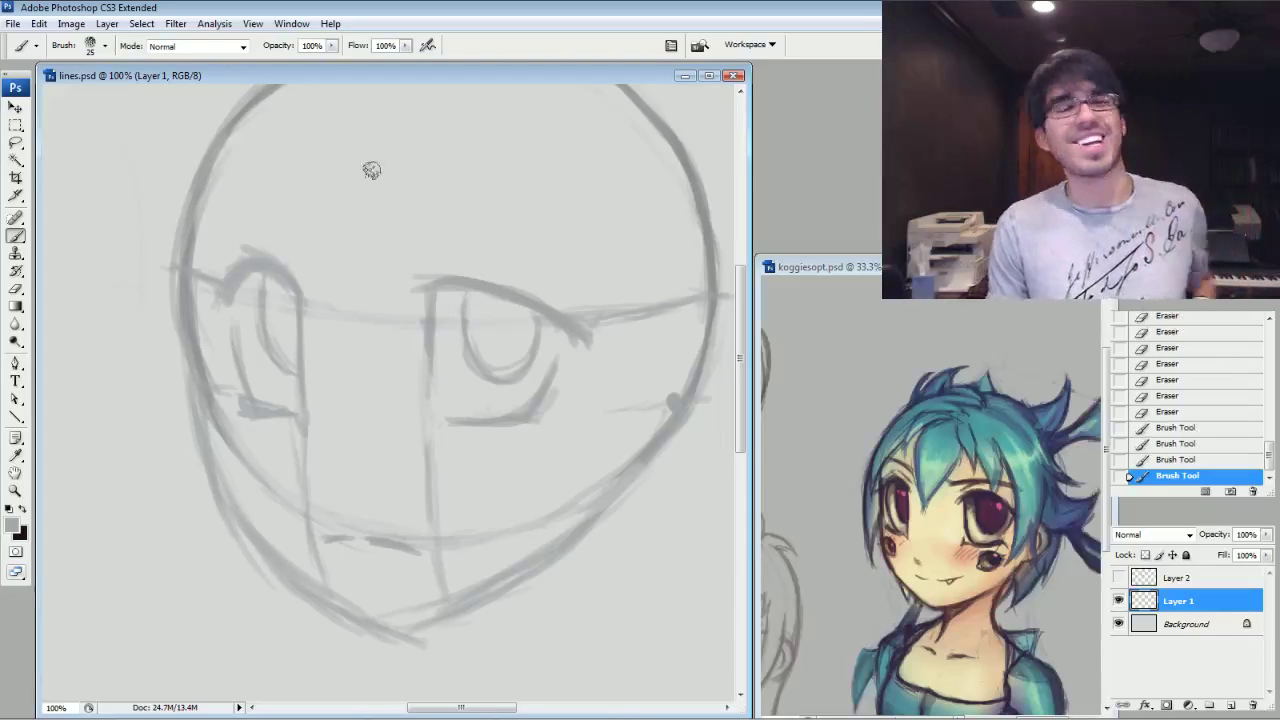
# Add a small nose mark with a 10 px brush and replace the mouth line with a curved smile.
pyautogui.press('[')
pyautogui.press('[')
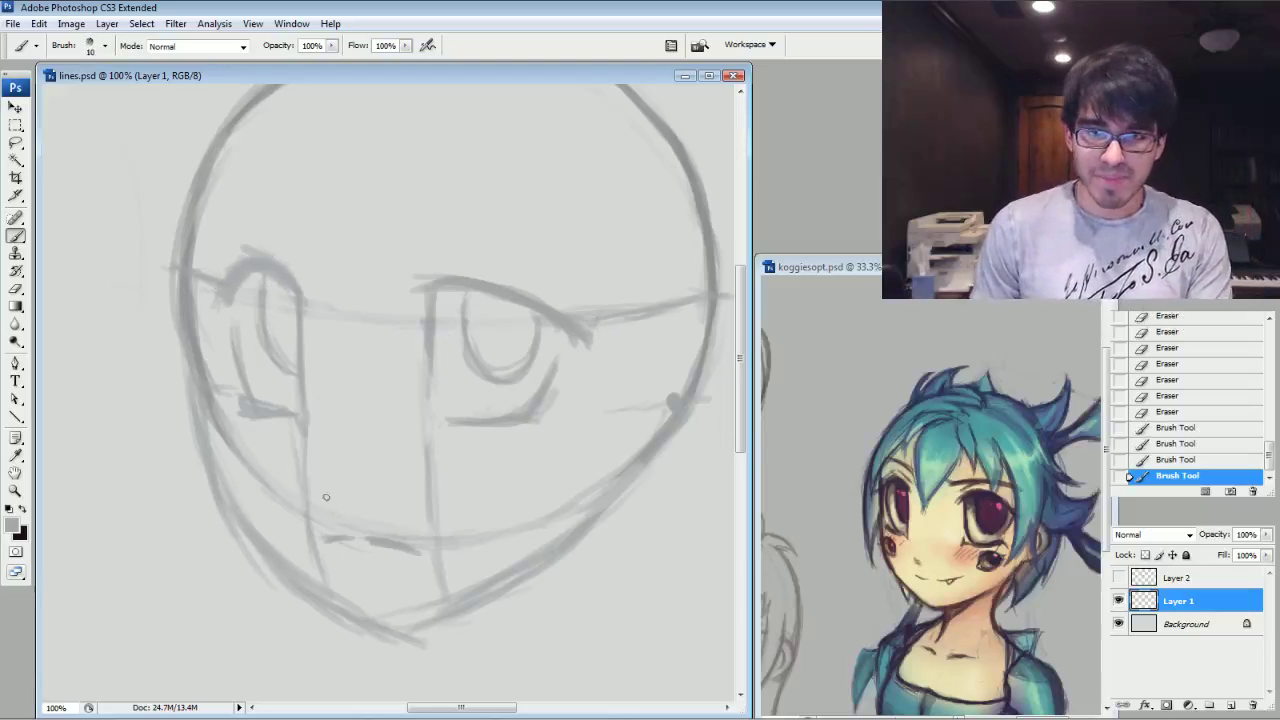
pyautogui.moveTo(325, 489); pyautogui.dragTo(340, 493)
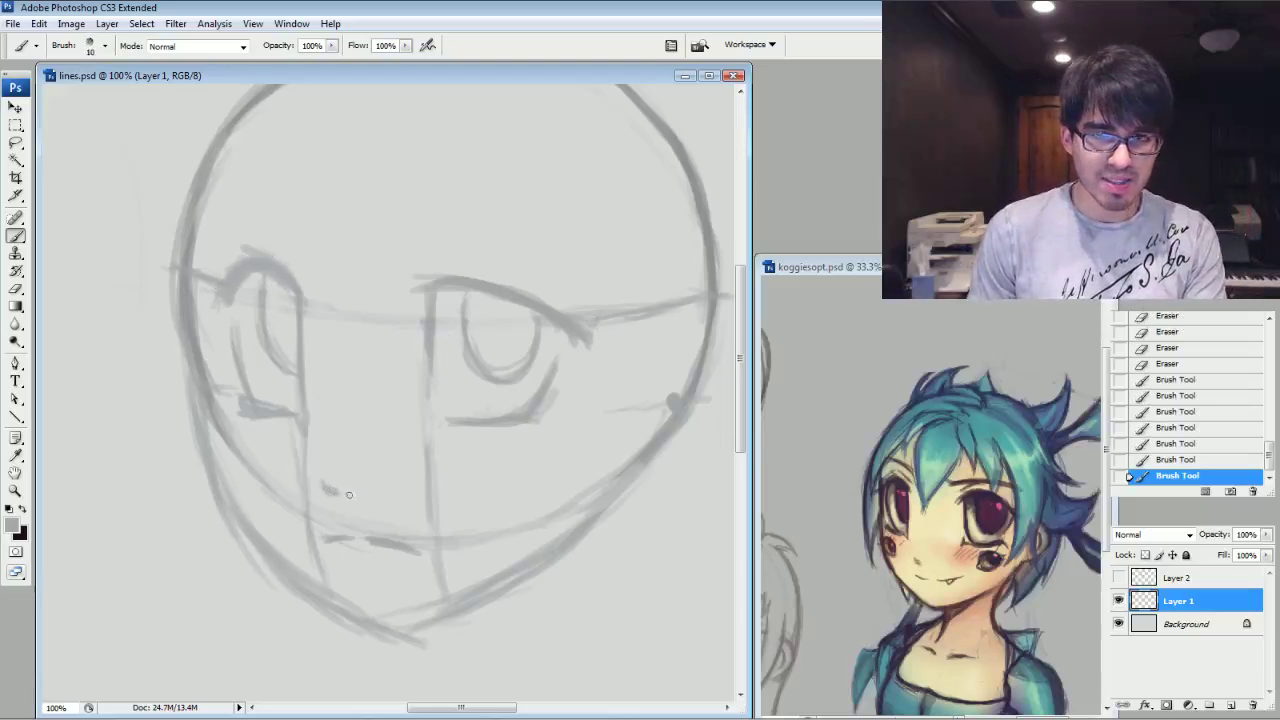
pyautogui.moveTo(349, 557)
pyautogui.mouseDown()
pyautogui.moveTo(402, 555)
pyautogui.moveTo(383, 544)
pyautogui.moveTo(364, 587)
pyautogui.moveTo(358, 541)
pyautogui.moveTo(320, 522)
pyautogui.moveTo(409, 526)
pyautogui.moveTo(446, 516)
pyautogui.mouseUp()
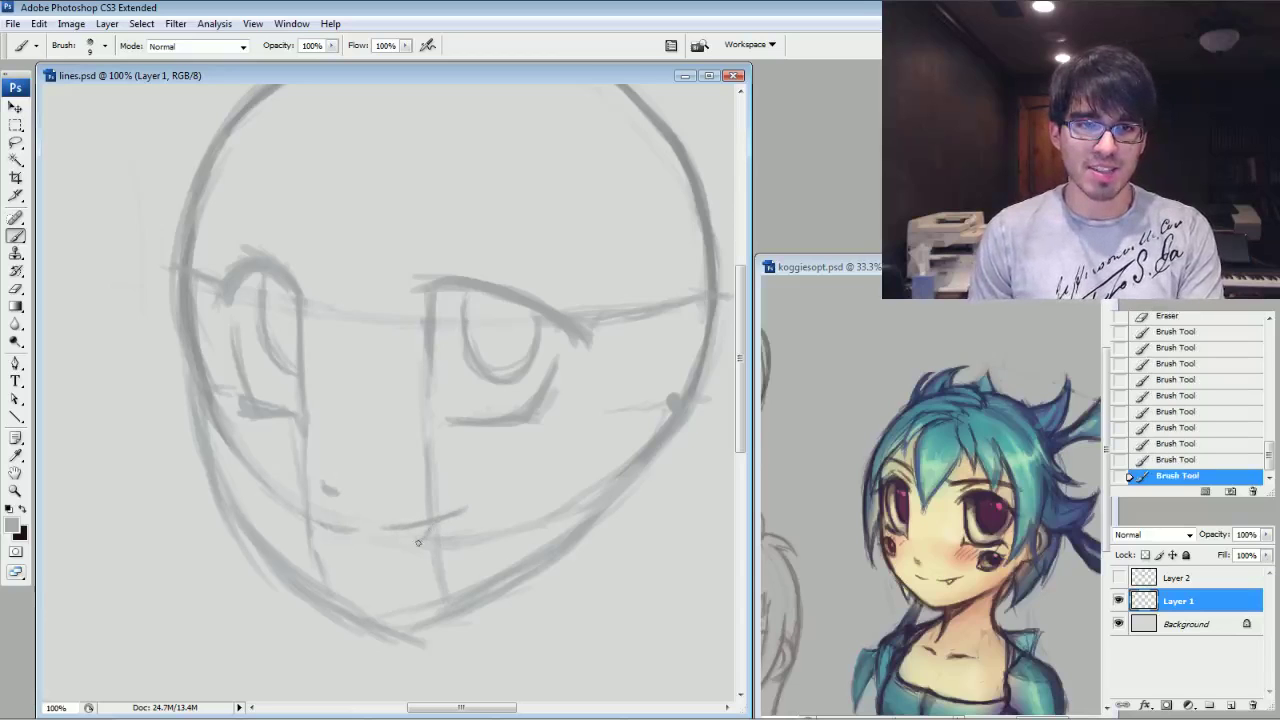
# Add a small fang under the smile and erase the circle's lower arc and the vertical guideline below the right-hand eye.
pyautogui.moveTo(456, 550)
pyautogui.mouseDown()
pyautogui.moveTo(430, 548)
pyautogui.moveTo(432, 578)
pyautogui.moveTo(527, 520)
pyautogui.moveTo(572, 462)
pyautogui.mouseUp()
pyautogui.moveTo(424, 486)
pyautogui.mouseDown()
pyautogui.moveTo(430, 452)
pyautogui.moveTo(549, 432)
pyautogui.mouseUp()
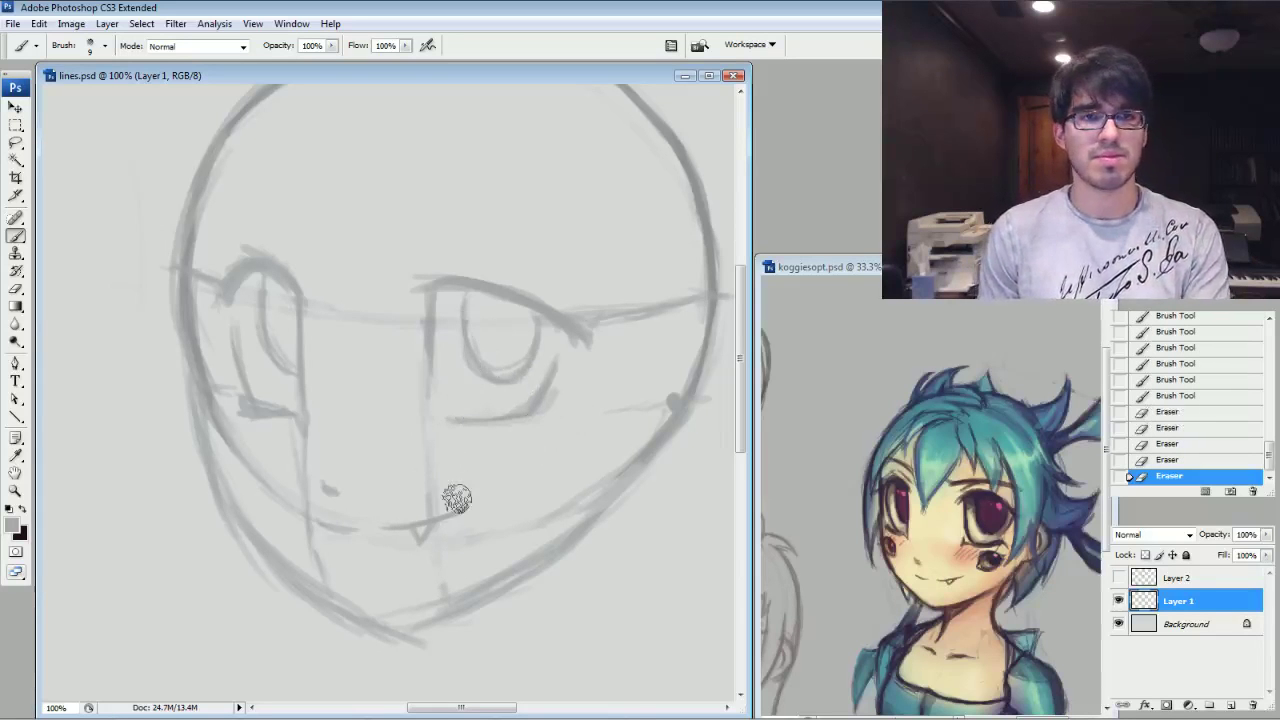
# Strengthen the vertical inner edges of both eyes and close their lower inner corners.
pyautogui.moveTo(432, 415)
pyautogui.mouseDown()
pyautogui.moveTo(452, 420)
pyautogui.moveTo(424, 420)
pyautogui.mouseUp()
pyautogui.moveTo(424, 420)
pyautogui.mouseDown()
pyautogui.moveTo(442, 418)
pyautogui.moveTo(425, 417)
pyautogui.mouseUp()
pyautogui.moveTo(303, 428); pyautogui.dragTo(304, 434)
pyautogui.moveTo(300, 385); pyautogui.dragTo(304, 428)
pyautogui.moveTo(301, 375); pyautogui.dragTo(304, 420)
pyautogui.moveTo(301, 350); pyautogui.dragTo(303, 400)
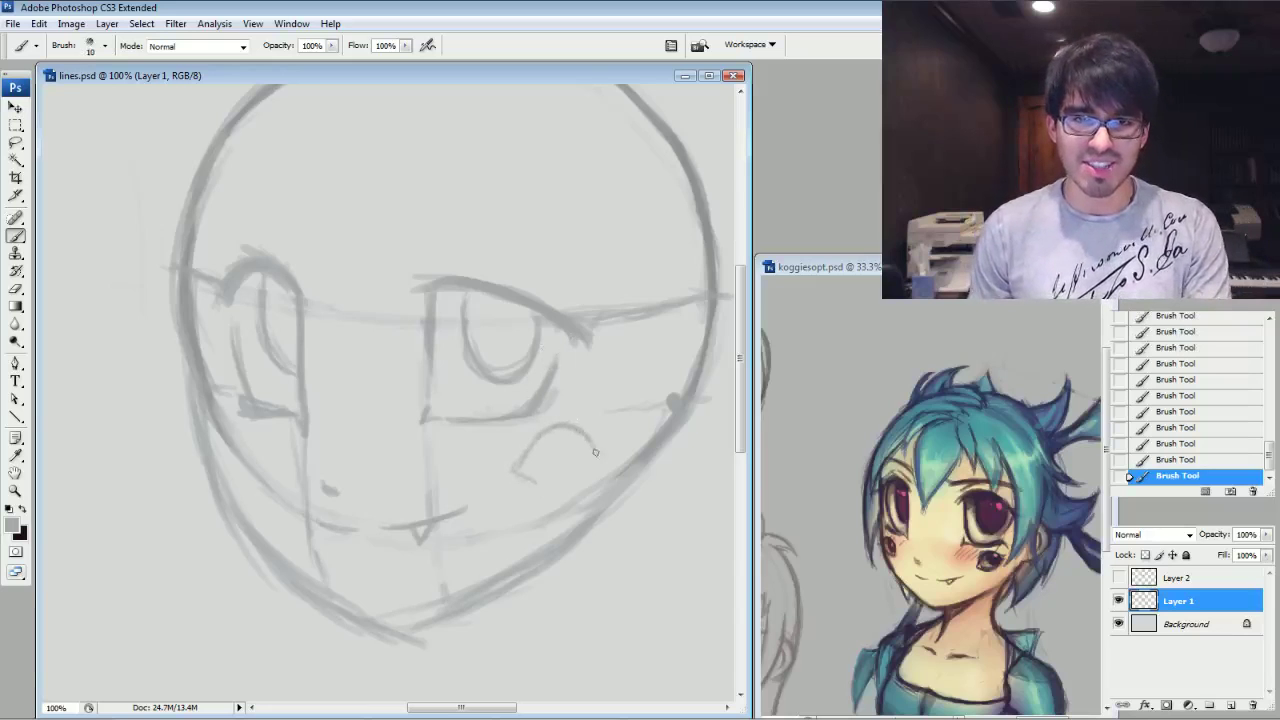
# Outline a rounded, pointed marking on each cheek and erase the vertical guidelines remaining below the eyes.
pyautogui.moveTo(594, 448)
pyautogui.mouseDown()
pyautogui.moveTo(566, 476)
pyautogui.moveTo(524, 473)
pyautogui.moveTo(578, 435)
pyautogui.moveTo(582, 474)
pyautogui.moveTo(542, 478)
pyautogui.moveTo(565, 473)
pyautogui.mouseUp()
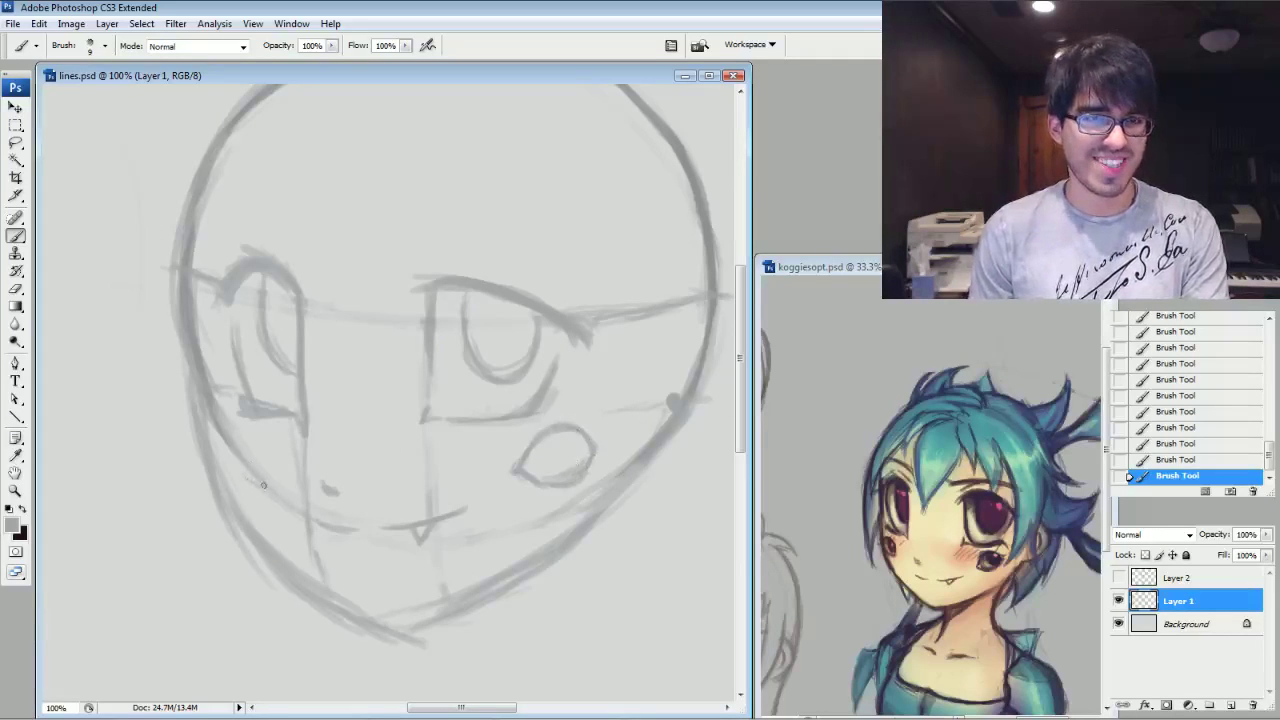
pyautogui.moveTo(267, 480)
pyautogui.mouseDown()
pyautogui.moveTo(231, 439)
pyautogui.moveTo(235, 467)
pyautogui.moveTo(236, 454)
pyautogui.moveTo(267, 476)
pyautogui.mouseUp()
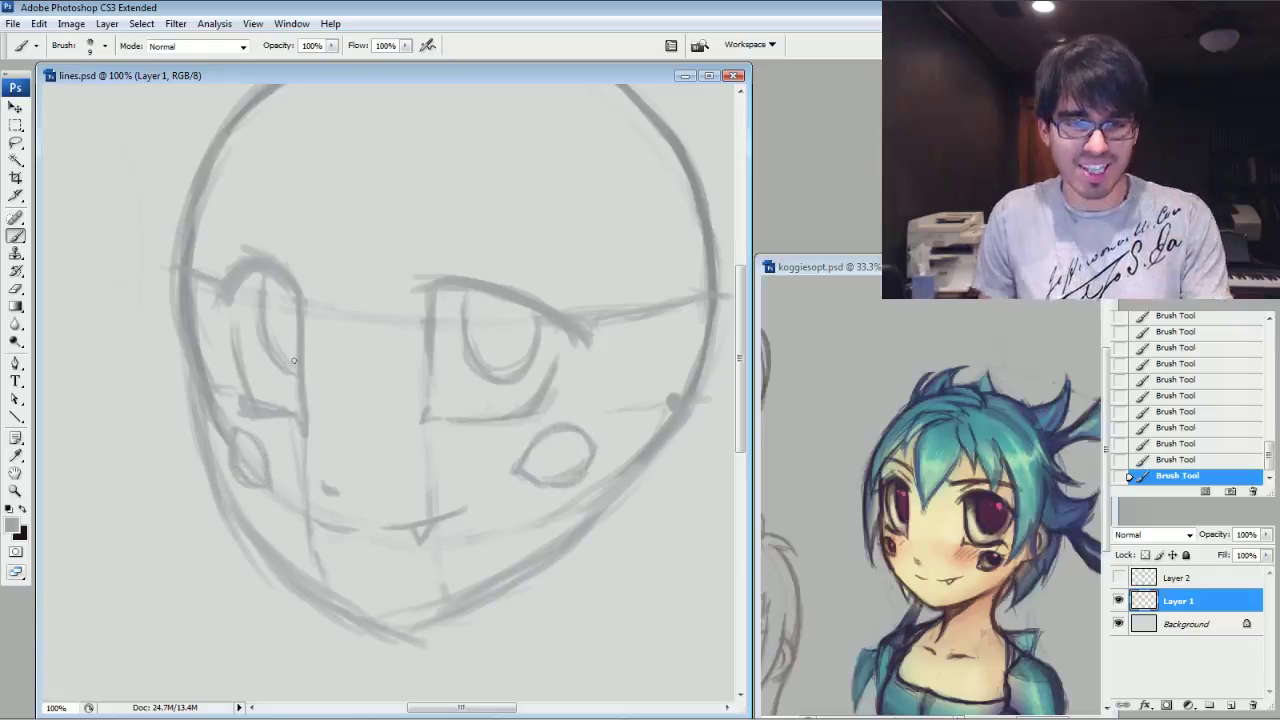
pyautogui.moveTo(298, 451); pyautogui.dragTo(301, 501)
pyautogui.moveTo(313, 567); pyautogui.dragTo(321, 566)
pyautogui.moveTo(459, 582); pyautogui.dragTo(457, 558)
# Fill the centres of both cheek markings and both irises with solid grey, enlarging the brush to 20–30 px.
pyautogui.press(']')
pyautogui.press(']')
pyautogui.moveTo(549, 447); pyautogui.dragTo(578, 456)
pyautogui.moveTo(578, 440); pyautogui.dragTo(556, 432)
pyautogui.moveTo(247, 447)
pyautogui.mouseDown()
pyautogui.moveTo(252, 469)
pyautogui.moveTo(258, 455)
pyautogui.mouseUp()
pyautogui.press(']')
pyautogui.moveTo(478, 323)
pyautogui.mouseDown()
pyautogui.moveTo(500, 345)
pyautogui.moveTo(536, 328)
pyautogui.moveTo(491, 334)
pyautogui.mouseUp()
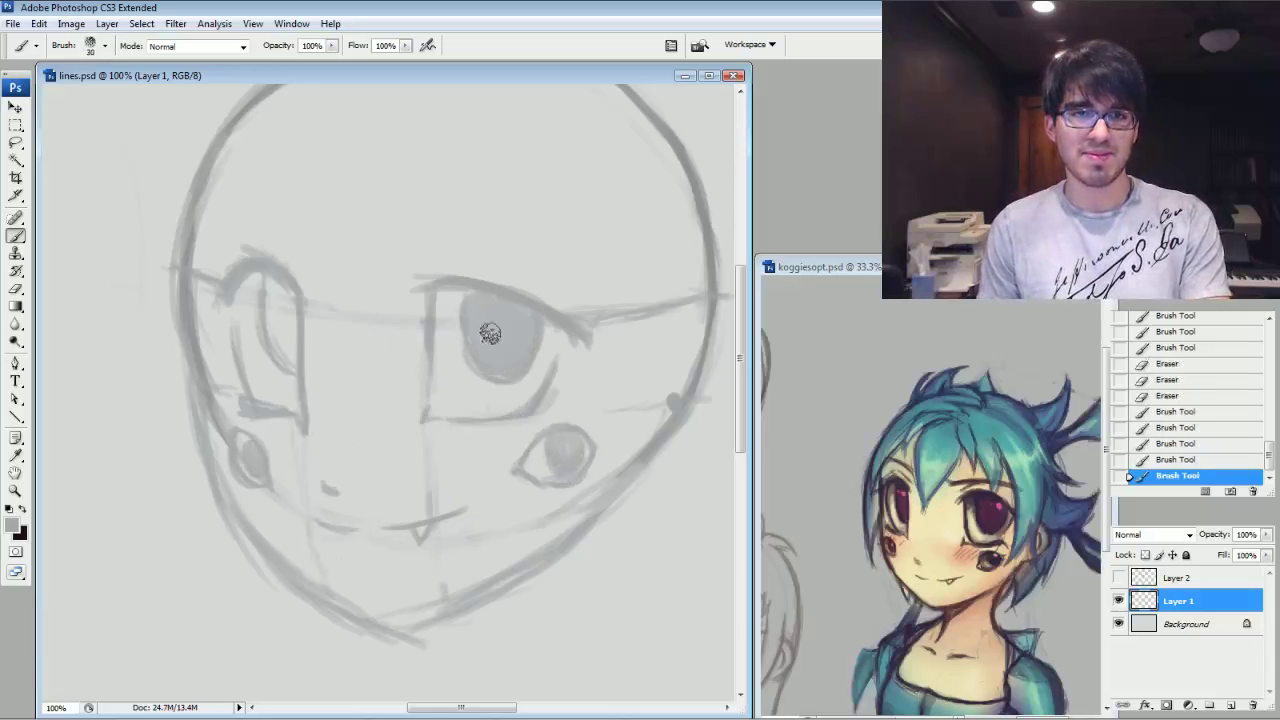
pyautogui.moveTo(290, 355); pyautogui.dragTo(270, 305)
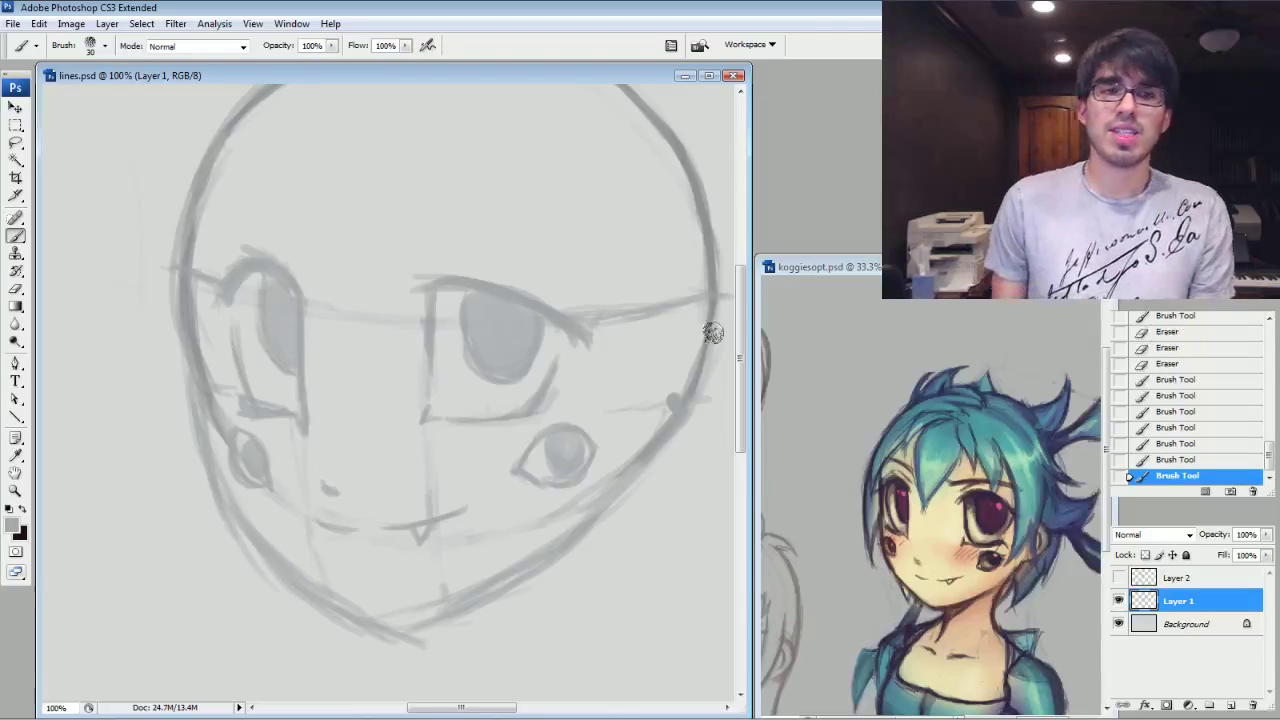
# Reinforce the right-hand jawline upward from the chin with a 15 px brush.
pyautogui.hotkey('ctrl', '-')
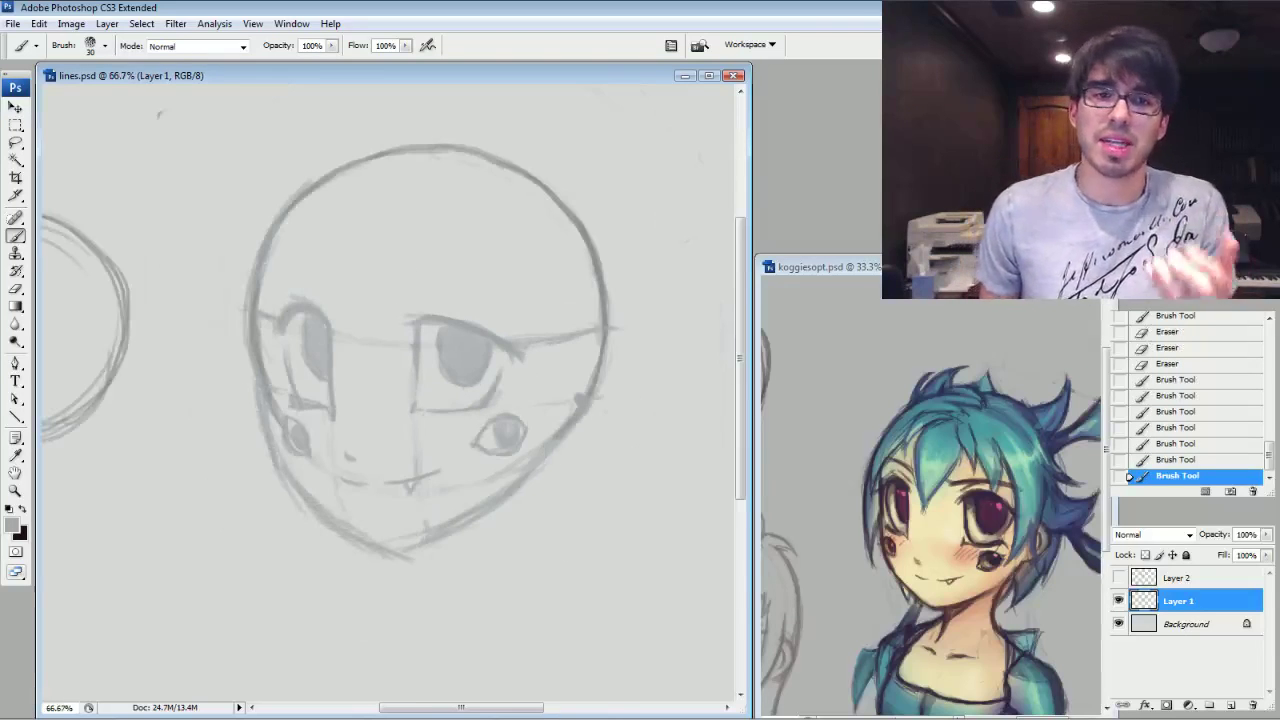
pyautogui.press('[')
pyautogui.moveTo(378, 551); pyautogui.dragTo(476, 514)
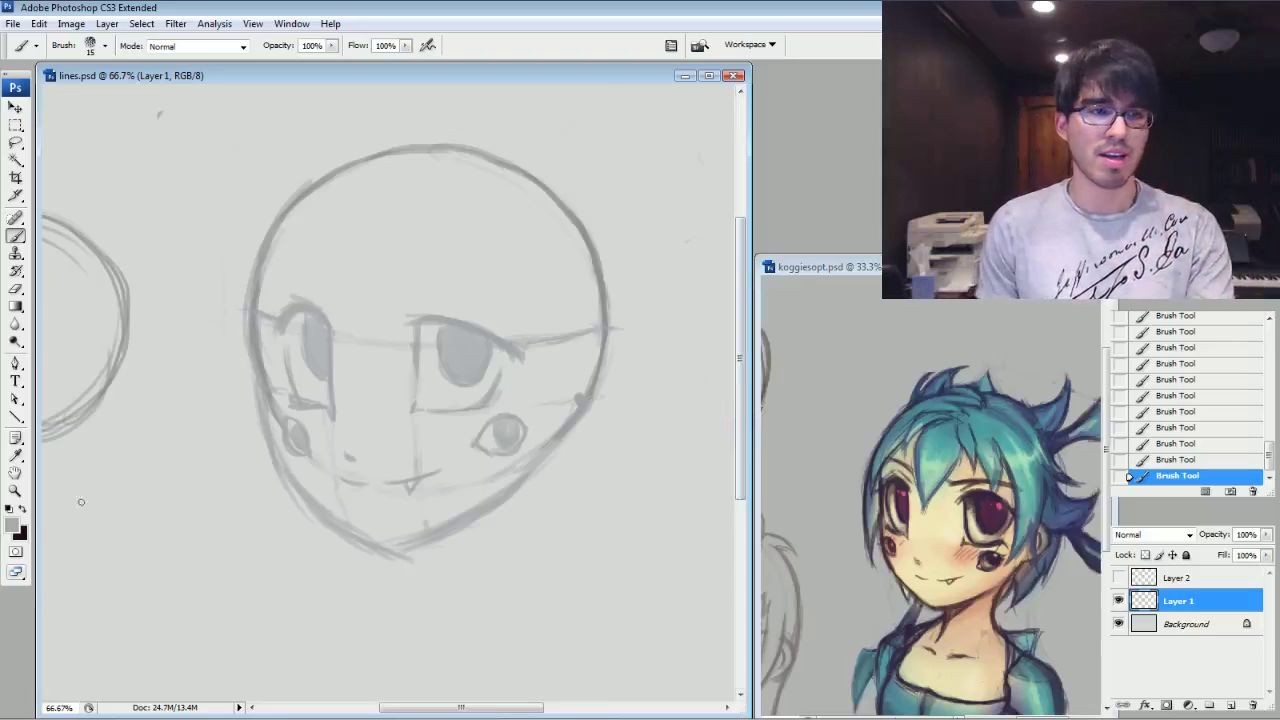
# Try tracing the upper head outline in black with a 10 px brush, adding short strokes at the crown and beside the left-hand eye.
pyautogui.click(21, 510)
pyautogui.moveTo(261, 359); pyautogui.dragTo(270, 250)
pyautogui.press('[')
pyautogui.moveTo(255, 308)
pyautogui.mouseDown()
pyautogui.moveTo(293, 211)
pyautogui.moveTo(362, 165)
pyautogui.moveTo(259, 322)
pyautogui.mouseUp()
pyautogui.moveTo(265, 272); pyautogui.dragTo(257, 323)
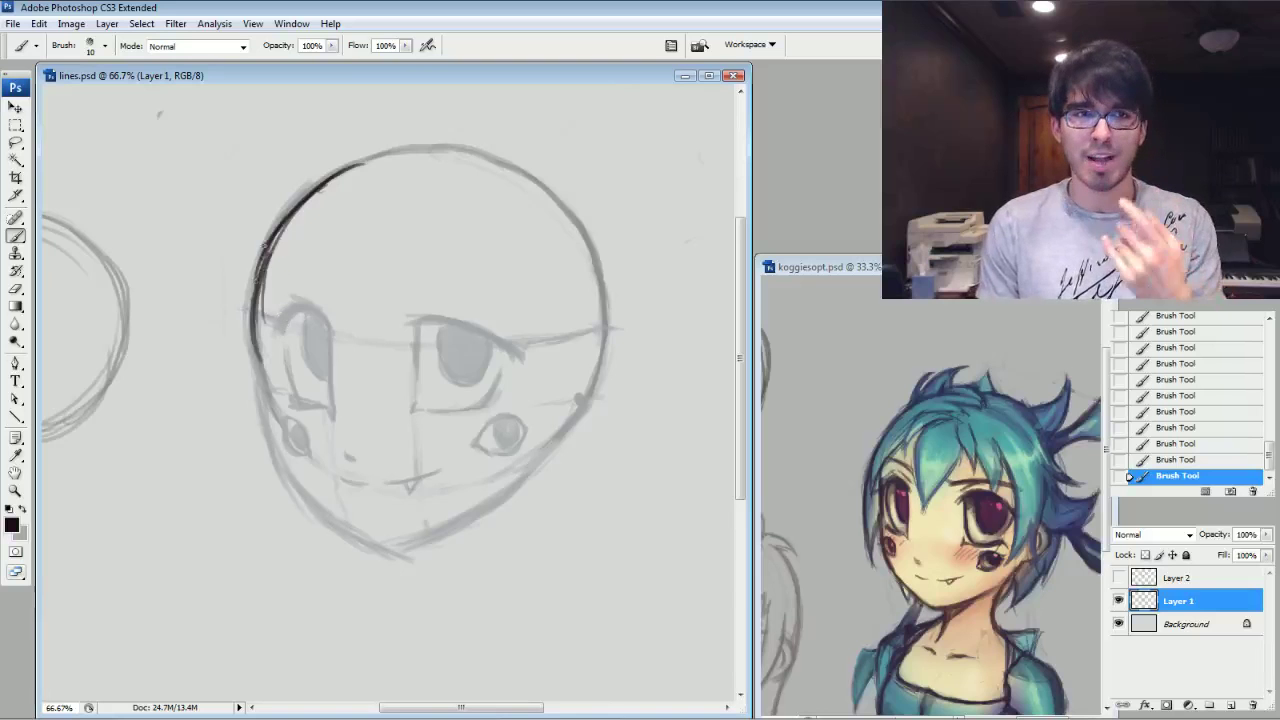
pyautogui.moveTo(258, 293)
pyautogui.mouseDown()
pyautogui.moveTo(296, 204)
pyautogui.moveTo(436, 143)
pyautogui.moveTo(496, 152)
pyautogui.moveTo(512, 172)
pyautogui.mouseUp()
pyautogui.moveTo(516, 97); pyautogui.dragTo(492, 143)
pyautogui.moveTo(463, 95); pyautogui.dragTo(461, 125)
pyautogui.moveTo(450, 115)
pyautogui.mouseDown()
pyautogui.moveTo(461, 127)
pyautogui.moveTo(441, 131)
pyautogui.moveTo(497, 147)
pyautogui.mouseUp()
pyautogui.moveTo(276, 324); pyautogui.dragTo(270, 336)
pyautogui.moveTo(269, 322); pyautogui.dragTo(285, 310)
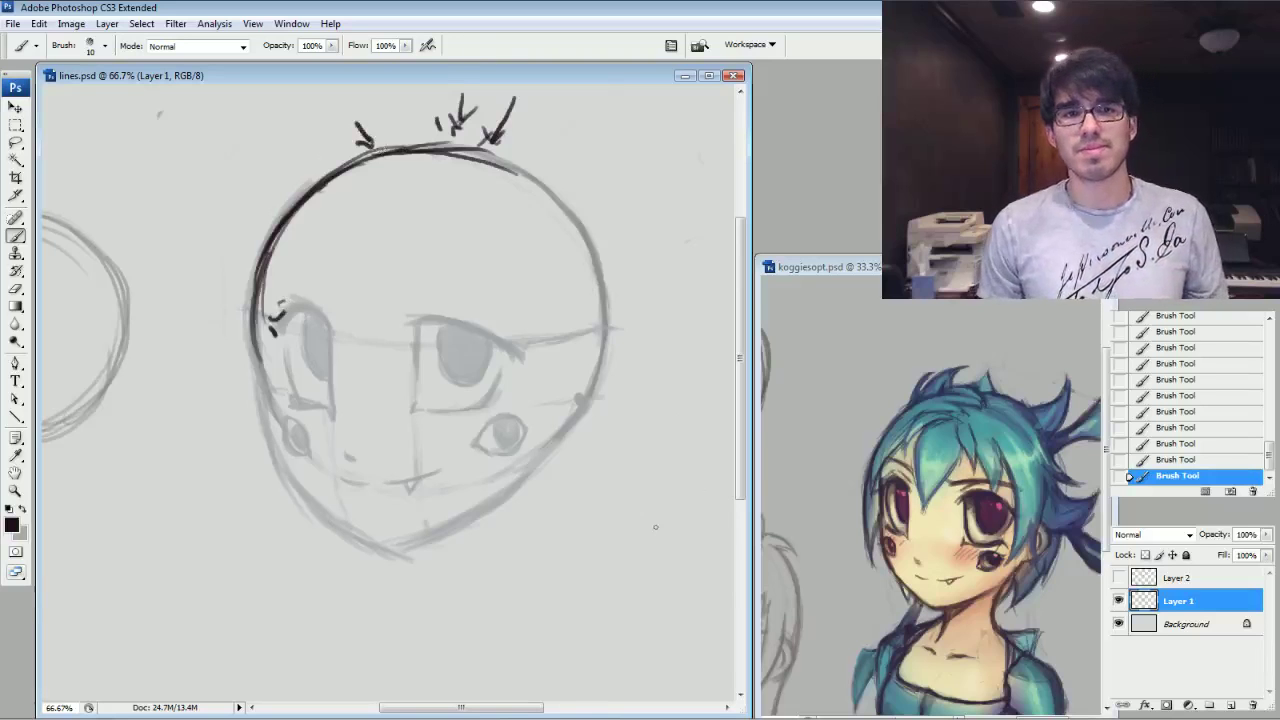
# Revert to the history state before the black strokes and sample the grey of the head outline.
pyautogui.click(1118, 600)
pyautogui.click(1118, 600)
pyautogui.moveTo(1275, 422); pyautogui.dragTo(1271, 386)
pyautogui.click(1200, 391)
pyautogui.click(1195, 360)
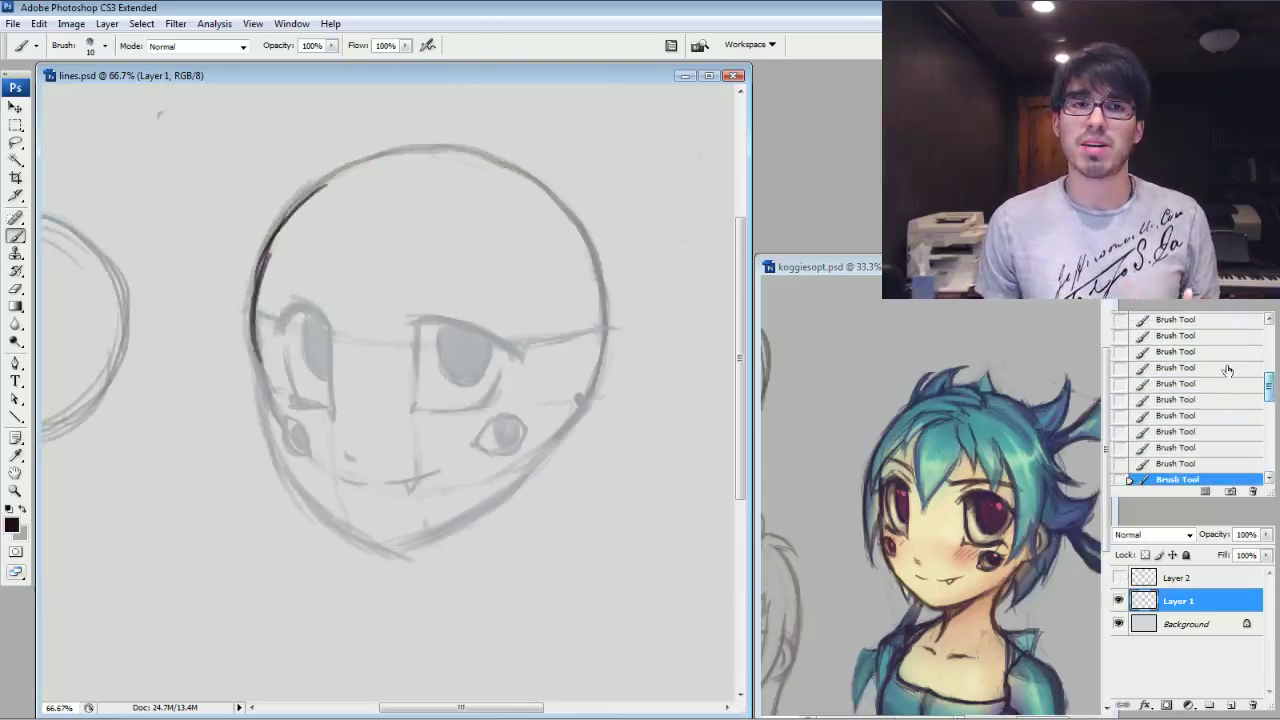
pyautogui.click(1195, 367)
pyautogui.keyDown('alt'); pyautogui.click(255, 331); pyautogui.keyUp('alt')
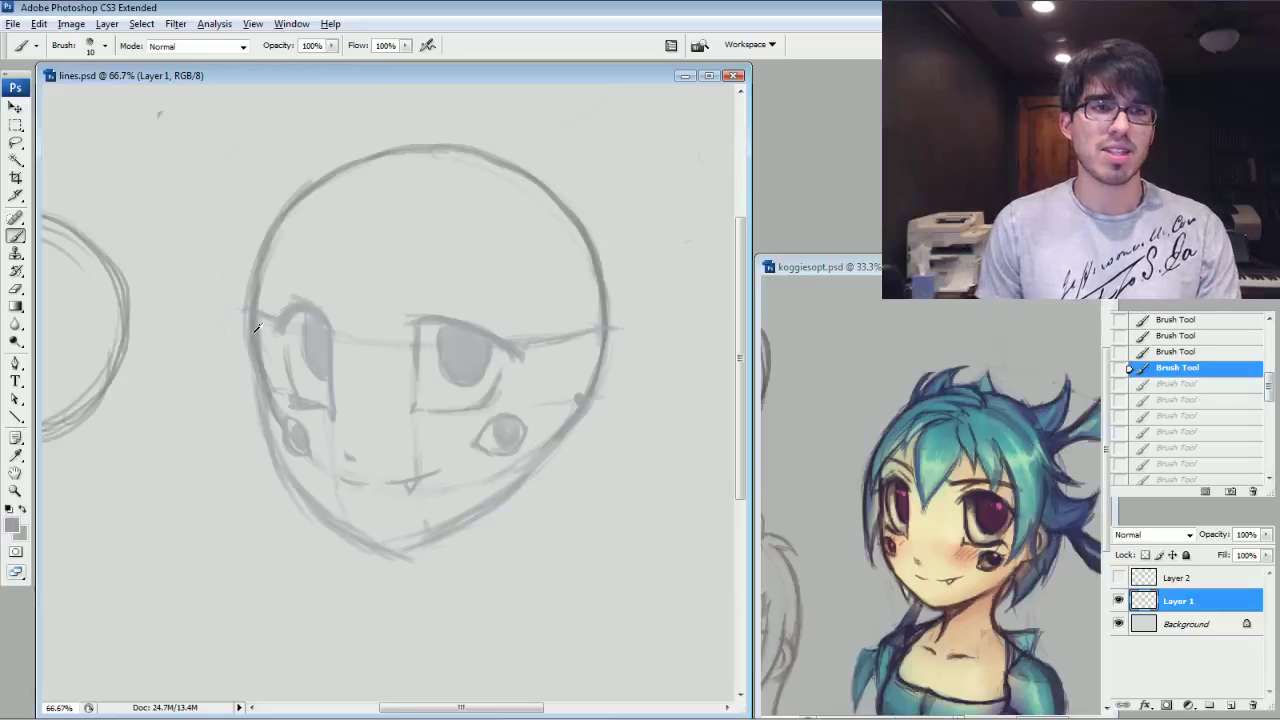
# Erase the stray lines along the left-hand side of the face and redraw the left-hand jawline with a 15 px brush.
pyautogui.moveTo(255, 406); pyautogui.dragTo(274, 412)
pyautogui.moveTo(268, 360); pyautogui.dragTo(270, 402)
pyautogui.moveTo(272, 406)
pyautogui.mouseDown()
pyautogui.moveTo(250, 303)
pyautogui.moveTo(250, 382)
pyautogui.moveTo(253, 253)
pyautogui.moveTo(270, 388)
pyautogui.moveTo(266, 330)
pyautogui.mouseUp()
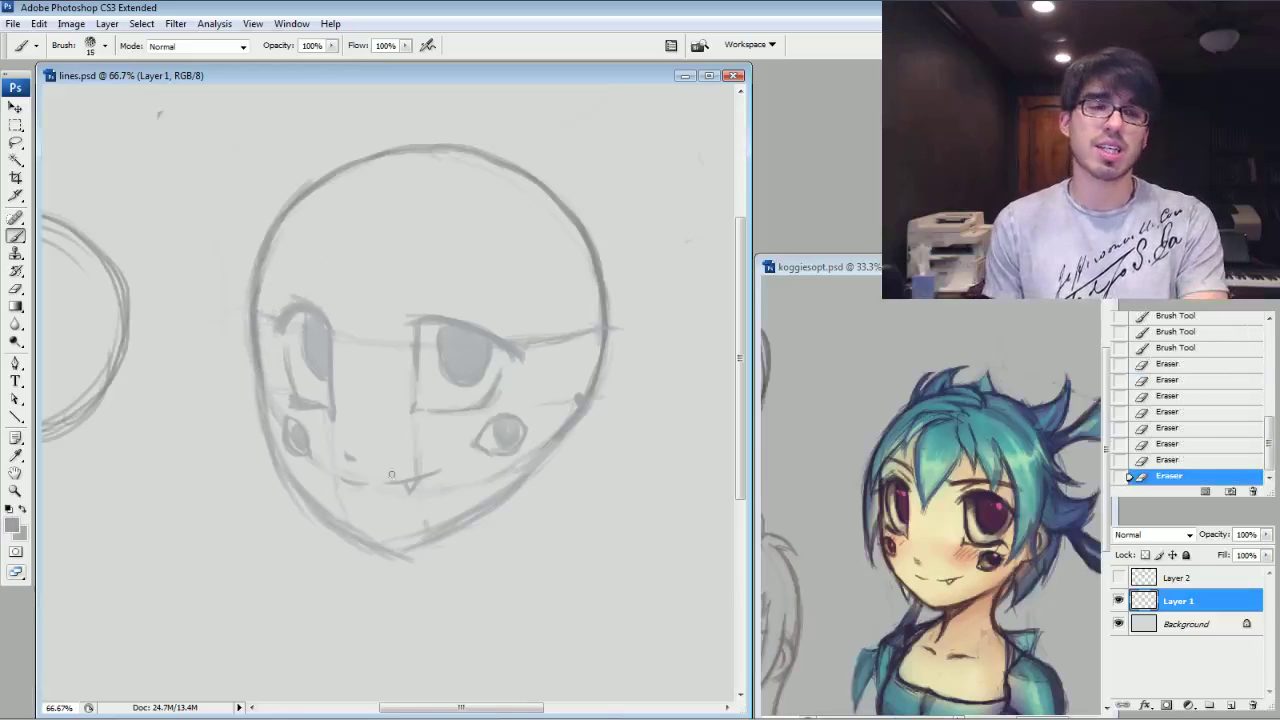
pyautogui.moveTo(380, 545); pyautogui.dragTo(310, 500)
pyautogui.moveTo(345, 527)
pyautogui.mouseDown()
pyautogui.moveTo(296, 485)
pyautogui.moveTo(273, 435)
pyautogui.mouseUp()
pyautogui.moveTo(271, 430); pyautogui.dragTo(302, 487)
pyautogui.moveTo(272, 432); pyautogui.dragTo(266, 412)
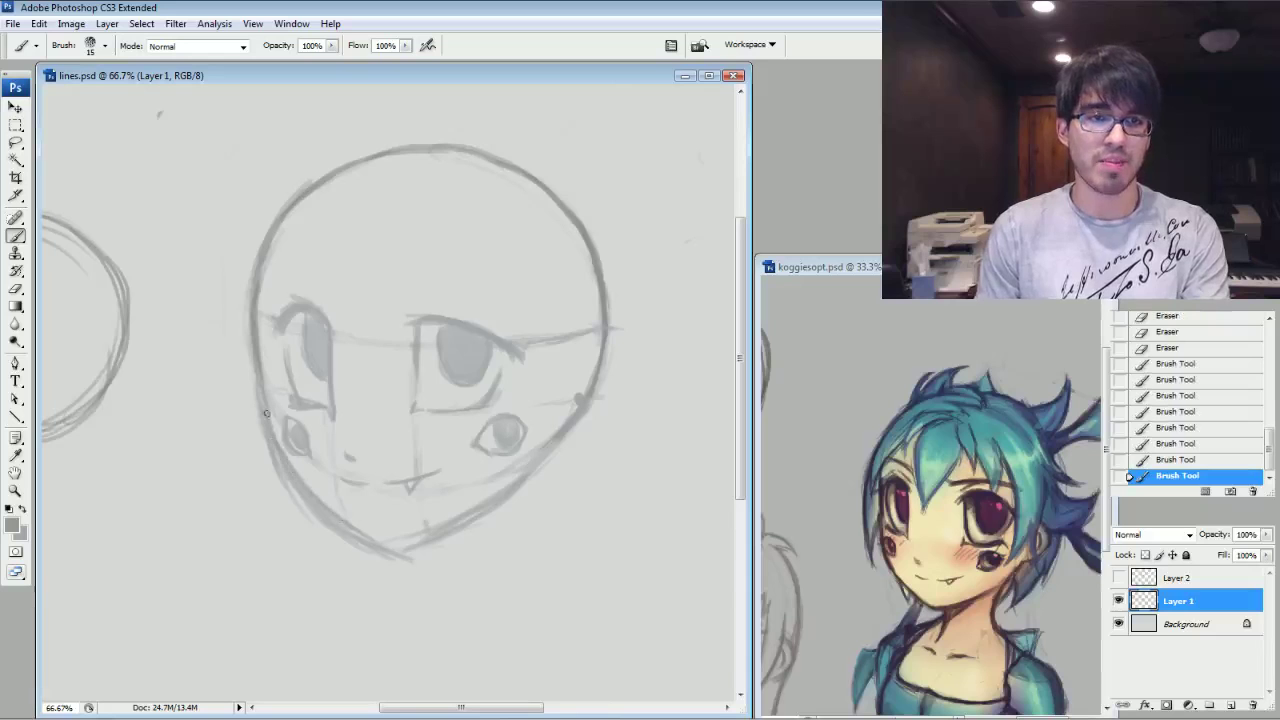
# Erase the arc inside the left-hand jaw and trim the outer edge of the jawline and the chin tip.
pyautogui.press('e')
pyautogui.moveTo(309, 475)
pyautogui.mouseDown()
pyautogui.moveTo(288, 448)
pyautogui.moveTo(348, 495)
pyautogui.mouseUp()
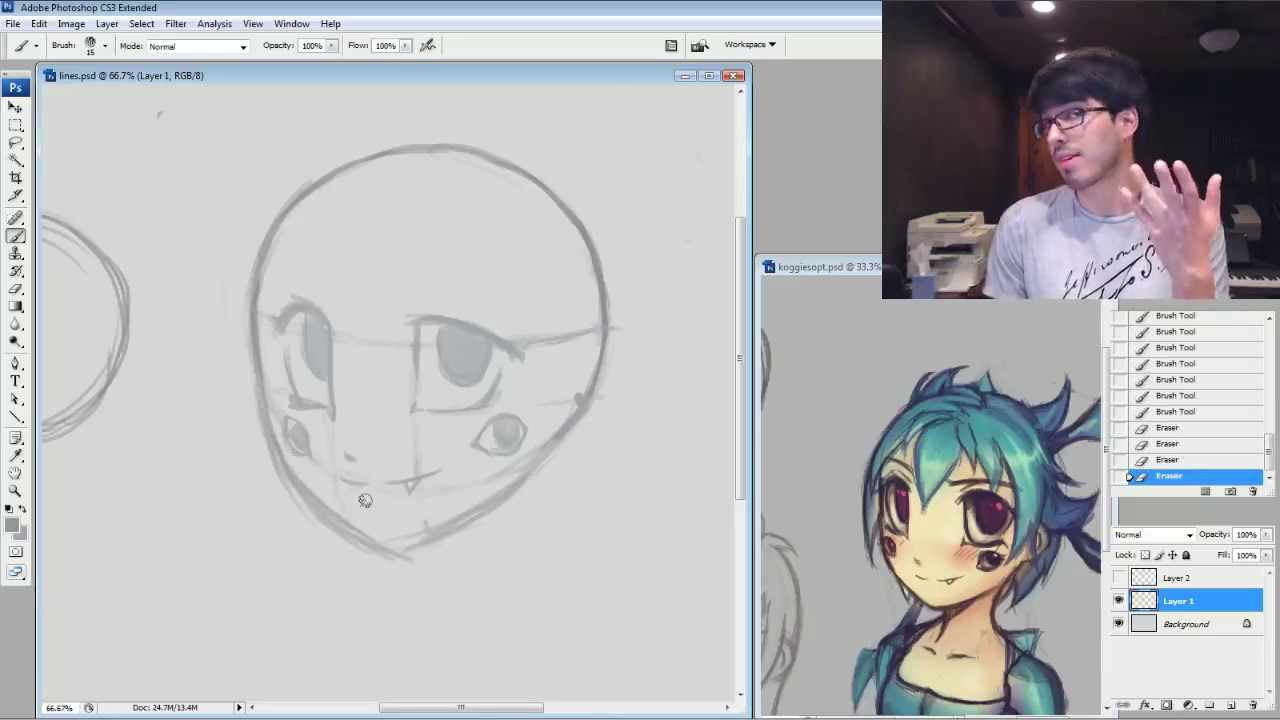
pyautogui.moveTo(313, 491); pyautogui.dragTo(382, 556)
pyautogui.moveTo(306, 513); pyautogui.dragTo(434, 571)
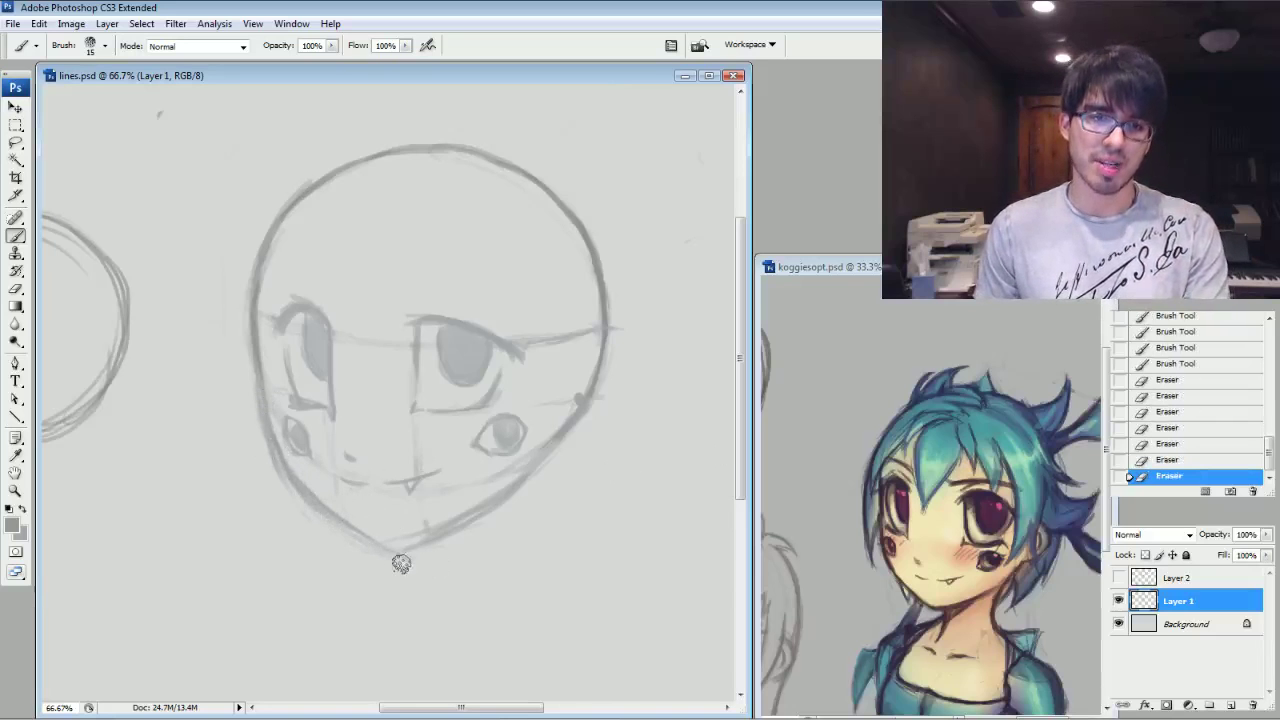
pyautogui.moveTo(486, 530); pyautogui.dragTo(408, 558)
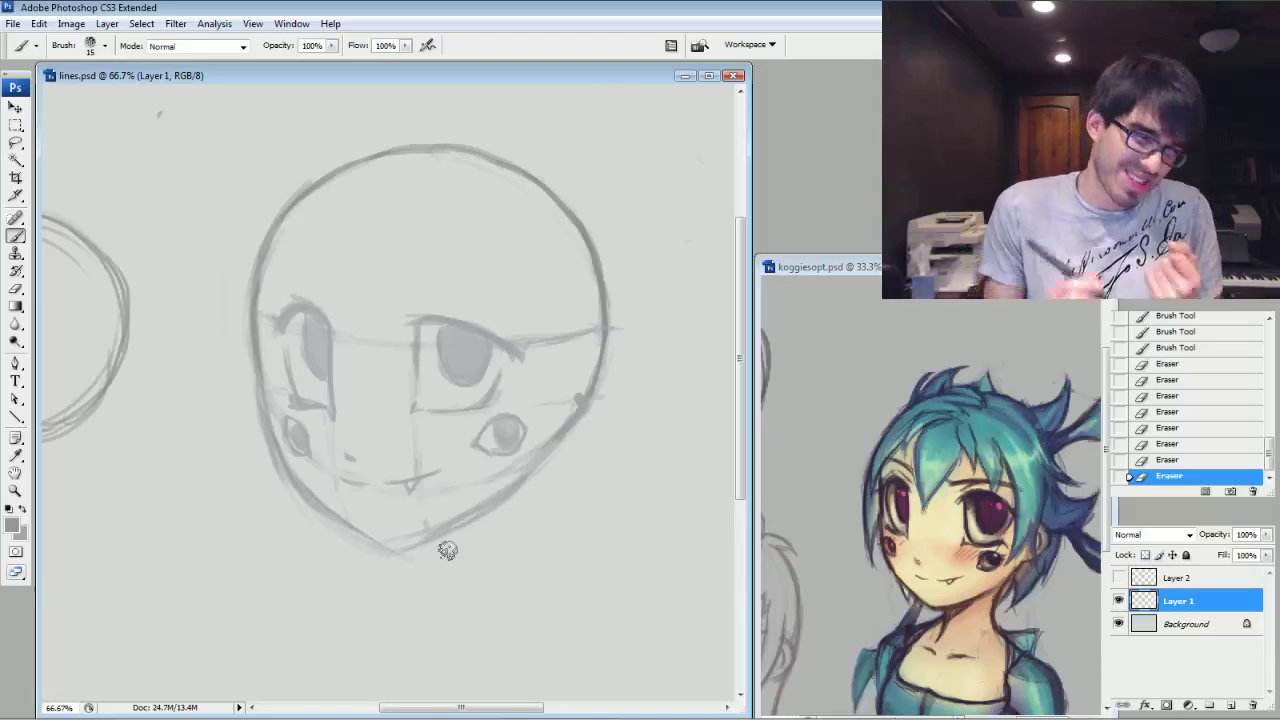
# Redraw the chin shorter and rounder with a 15 px brush.
pyautogui.moveTo(352, 530); pyautogui.dragTo(368, 542)
pyautogui.moveTo(362, 536); pyautogui.dragTo(395, 550)
pyautogui.moveTo(385, 548); pyautogui.dragTo(420, 540)
pyautogui.moveTo(405, 546)
pyautogui.mouseDown()
pyautogui.moveTo(440, 530)
pyautogui.moveTo(415, 542)
pyautogui.mouseUp()
pyautogui.moveTo(428, 537); pyautogui.dragTo(403, 545)
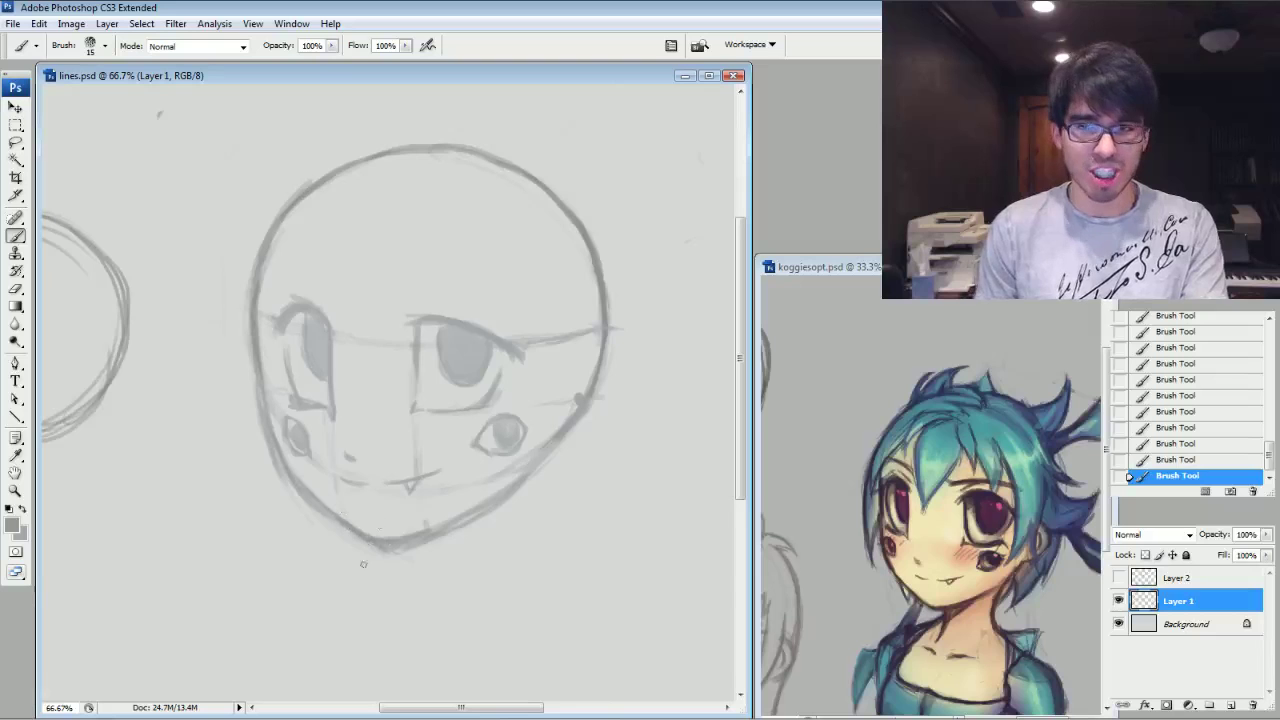
# Trim the underside of the chin and lighten the right-hand jawline with the Eraser.
pyautogui.moveTo(383, 553)
pyautogui.mouseDown()
pyautogui.moveTo(451, 535)
pyautogui.moveTo(439, 537)
pyautogui.moveTo(523, 474)
pyautogui.mouseUp()
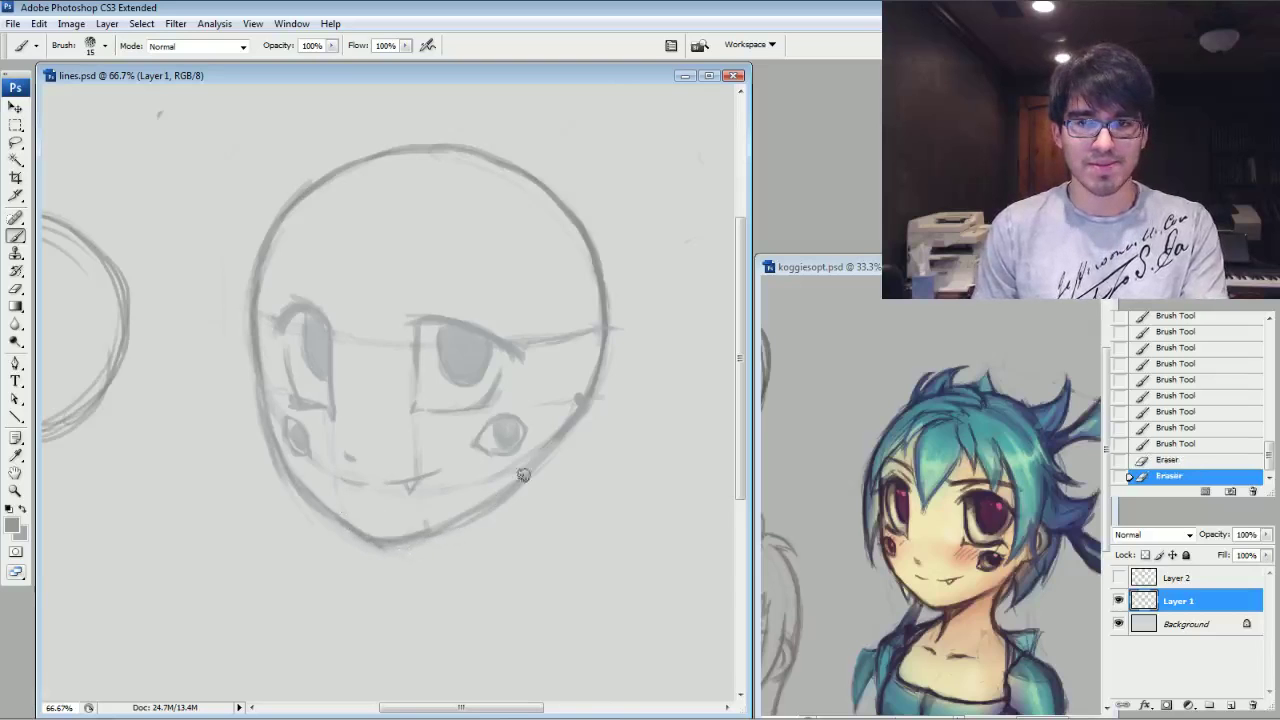
pyautogui.moveTo(462, 527); pyautogui.dragTo(530, 466)
pyautogui.moveTo(478, 509)
pyautogui.mouseDown()
pyautogui.moveTo(460, 530)
pyautogui.moveTo(515, 484)
pyautogui.mouseUp()
pyautogui.moveTo(465, 514); pyautogui.dragTo(531, 456)
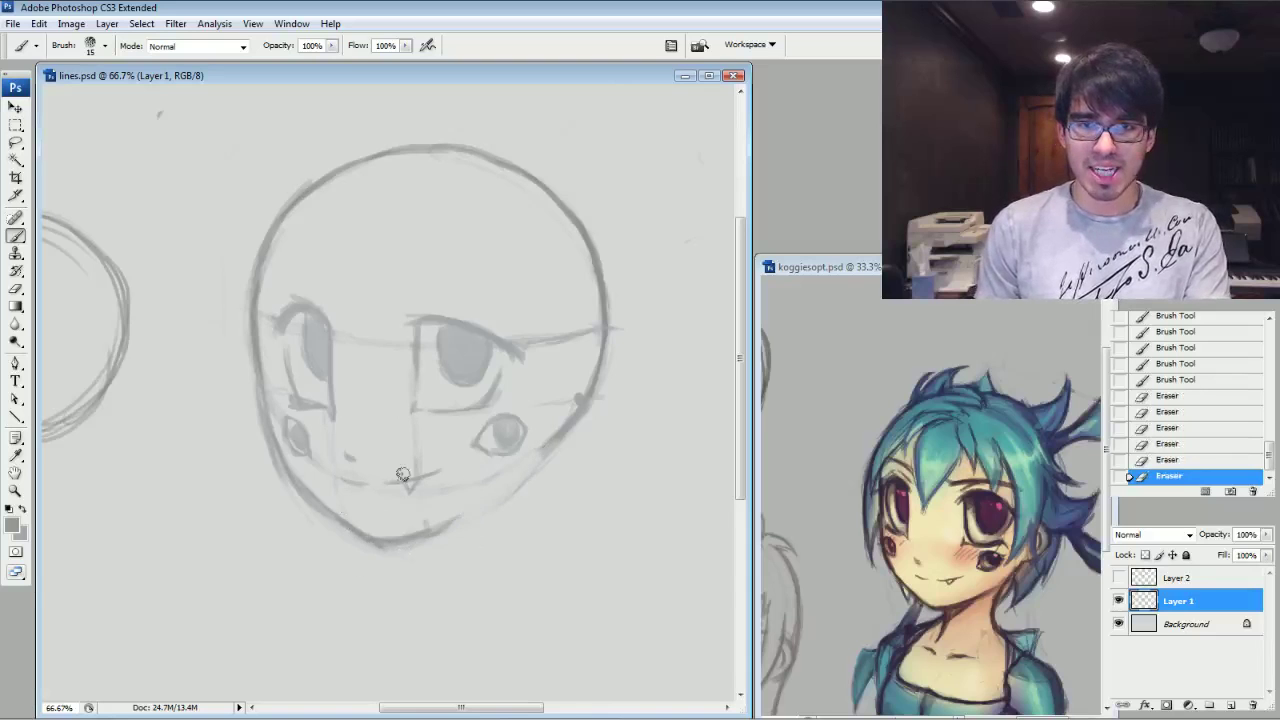
# Strengthen both eye contours, rounding the right-hand eye's lower inner corner, and add short crease strokes above each eye.
pyautogui.moveTo(425, 412)
pyautogui.mouseDown()
pyautogui.moveTo(412, 410)
pyautogui.moveTo(430, 402)
pyautogui.mouseUp()
pyautogui.moveTo(422, 390); pyautogui.dragTo(430, 400)
pyautogui.moveTo(425, 392); pyautogui.dragTo(450, 411)
pyautogui.moveTo(421, 373)
pyautogui.mouseDown()
pyautogui.moveTo(445, 408)
pyautogui.moveTo(416, 366)
pyautogui.mouseUp()
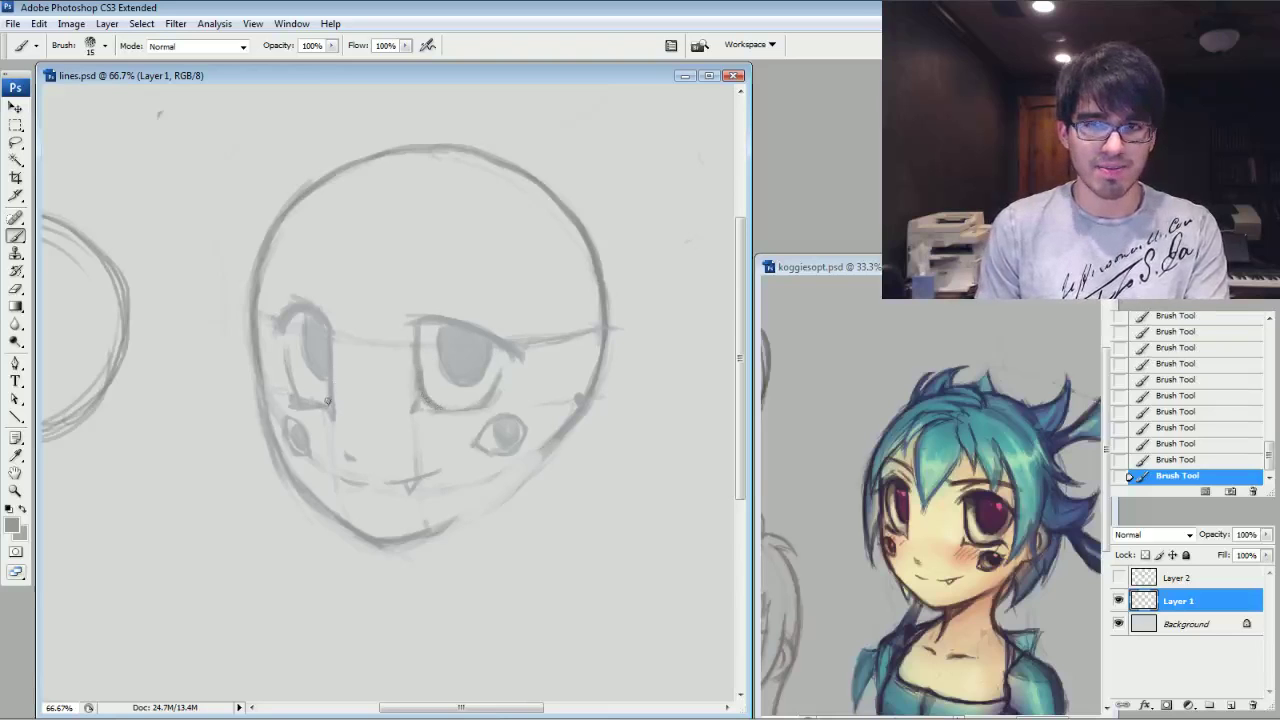
pyautogui.moveTo(310, 396)
pyautogui.mouseDown()
pyautogui.moveTo(292, 362)
pyautogui.moveTo(303, 337)
pyautogui.mouseUp()
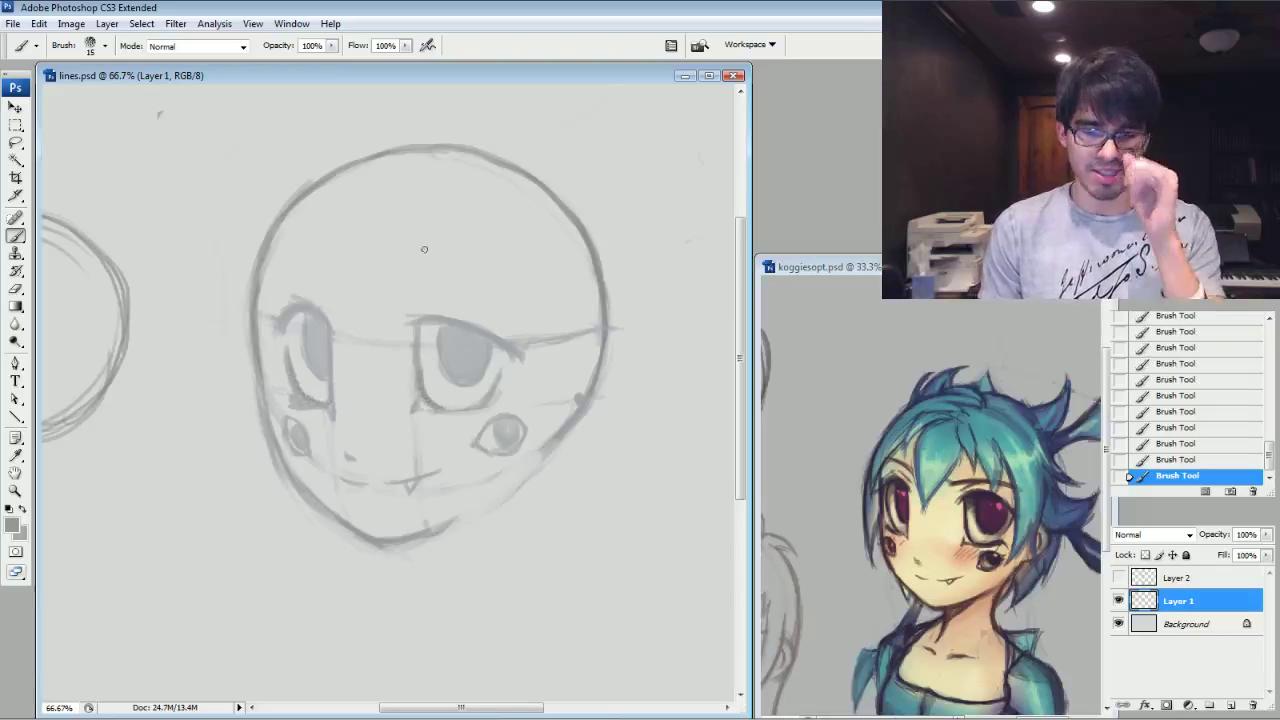
pyautogui.moveTo(412, 321)
pyautogui.mouseDown()
pyautogui.moveTo(476, 318)
pyautogui.moveTo(496, 340)
pyautogui.mouseUp()
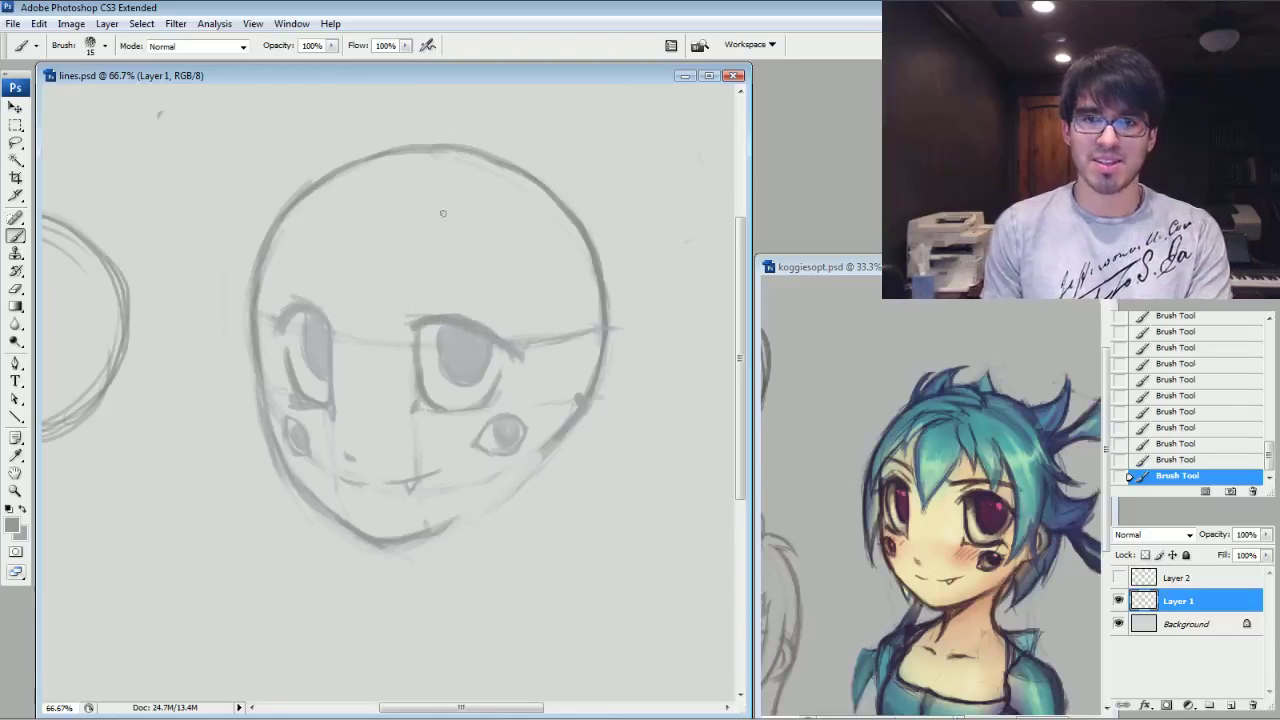
pyautogui.moveTo(406, 313); pyautogui.dragTo(420, 307)
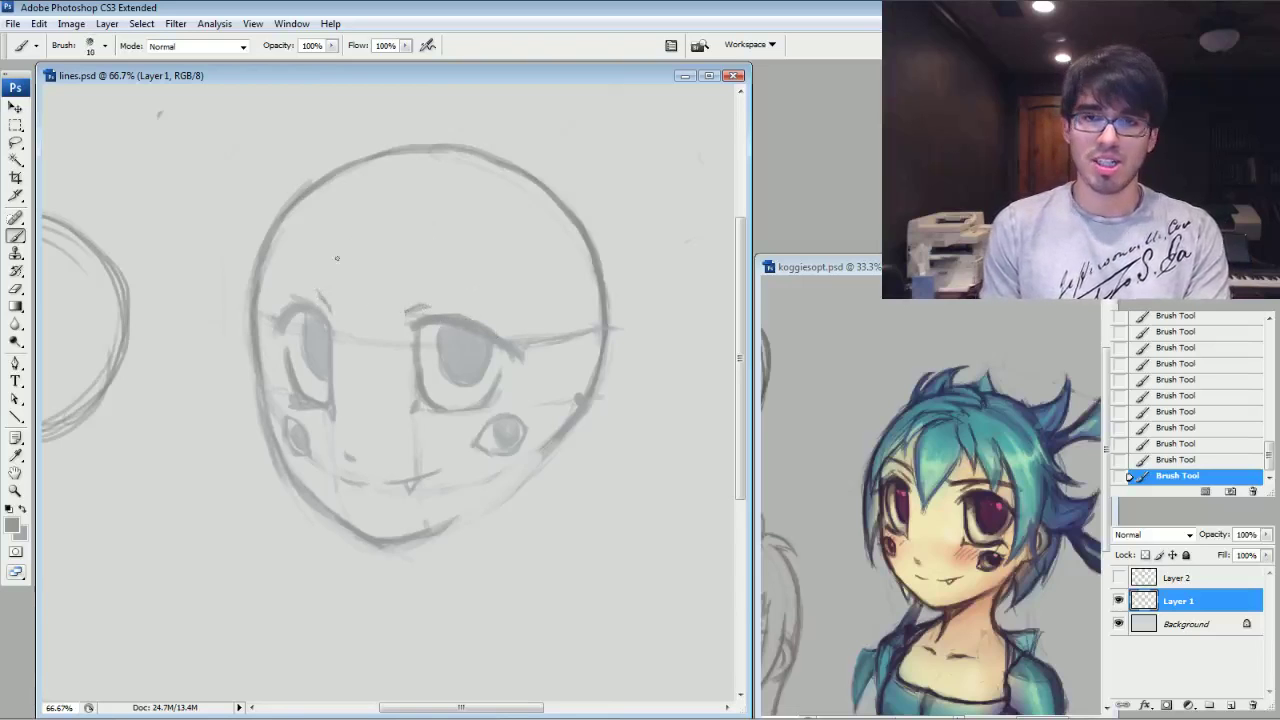
# Draw a long eyebrow above the right-hand eye and a short arched one above the left-hand eye with a 15 px brush.
pyautogui.press(']')
pyautogui.moveTo(388, 280); pyautogui.dragTo(521, 291)
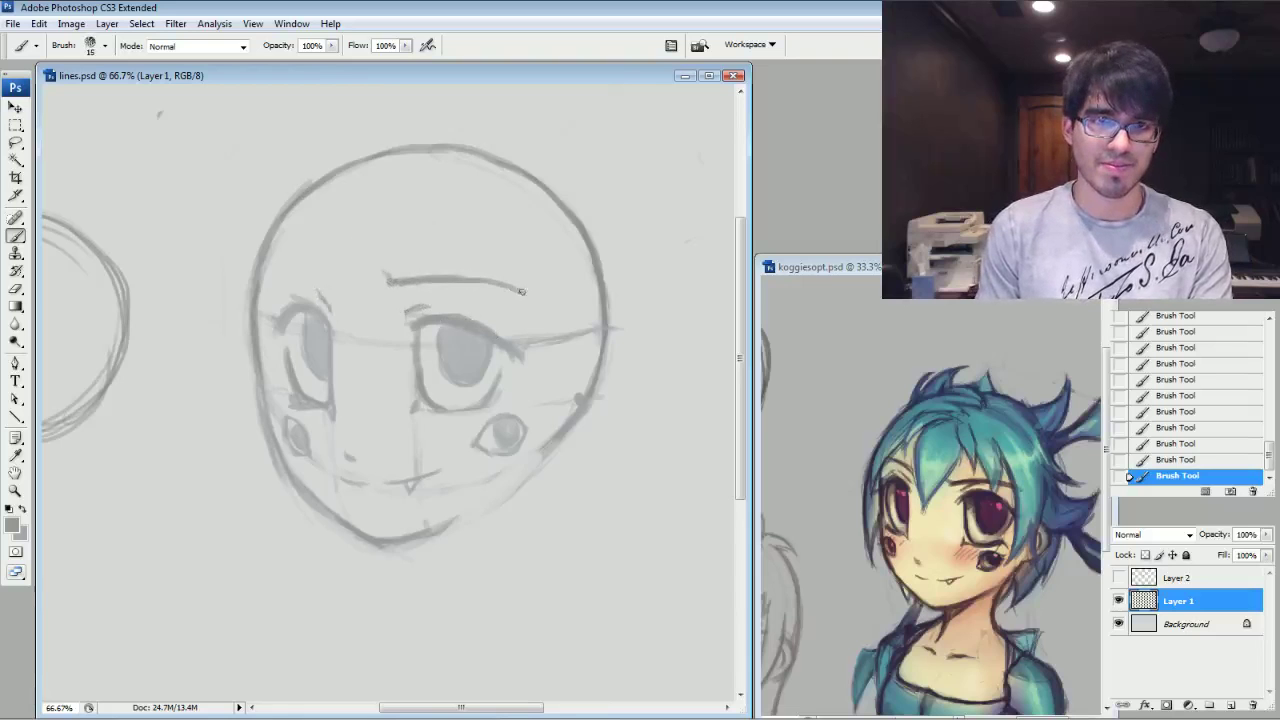
pyautogui.moveTo(321, 270); pyautogui.dragTo(277, 249)
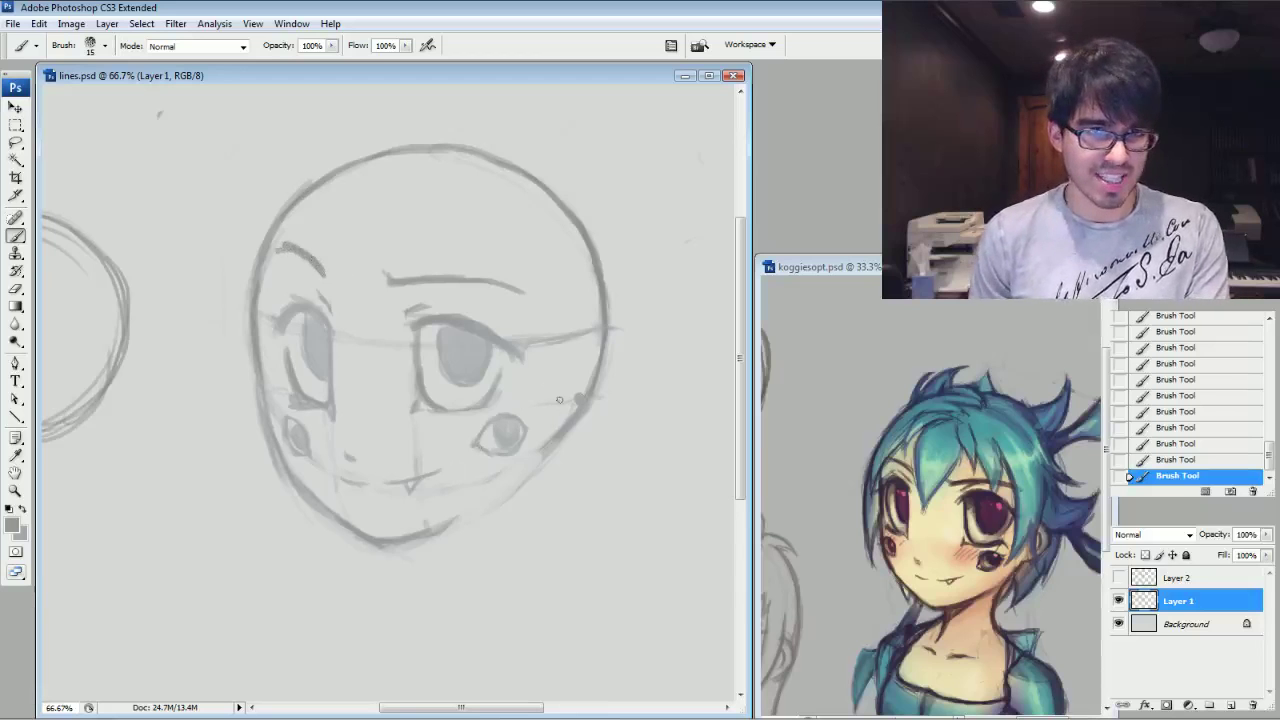
# Replace the right-hand eyebrow with a straight one slanting down toward the nose and trim its outer end.
pyautogui.press('[')
pyautogui.press('[')
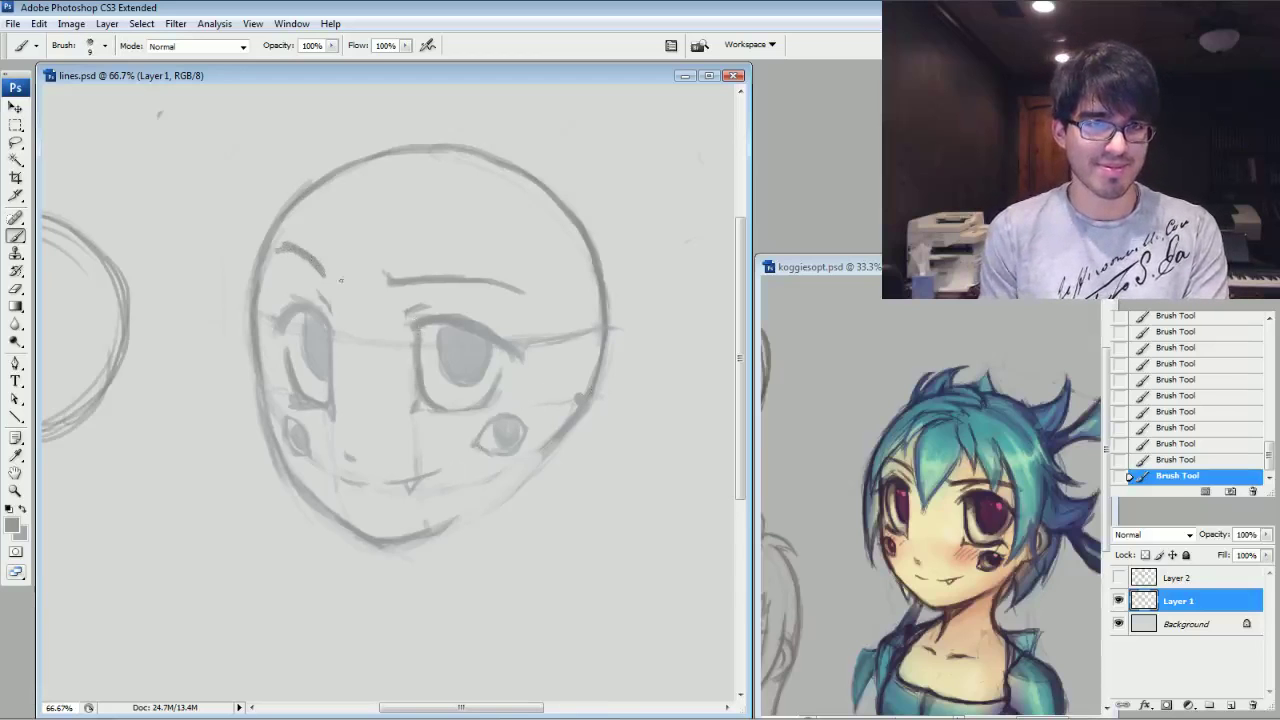
pyautogui.moveTo(426, 277)
pyautogui.mouseDown()
pyautogui.moveTo(392, 275)
pyautogui.moveTo(446, 279)
pyautogui.moveTo(375, 286)
pyautogui.moveTo(429, 311)
pyautogui.moveTo(413, 302)
pyautogui.moveTo(528, 282)
pyautogui.moveTo(392, 314)
pyautogui.mouseUp()
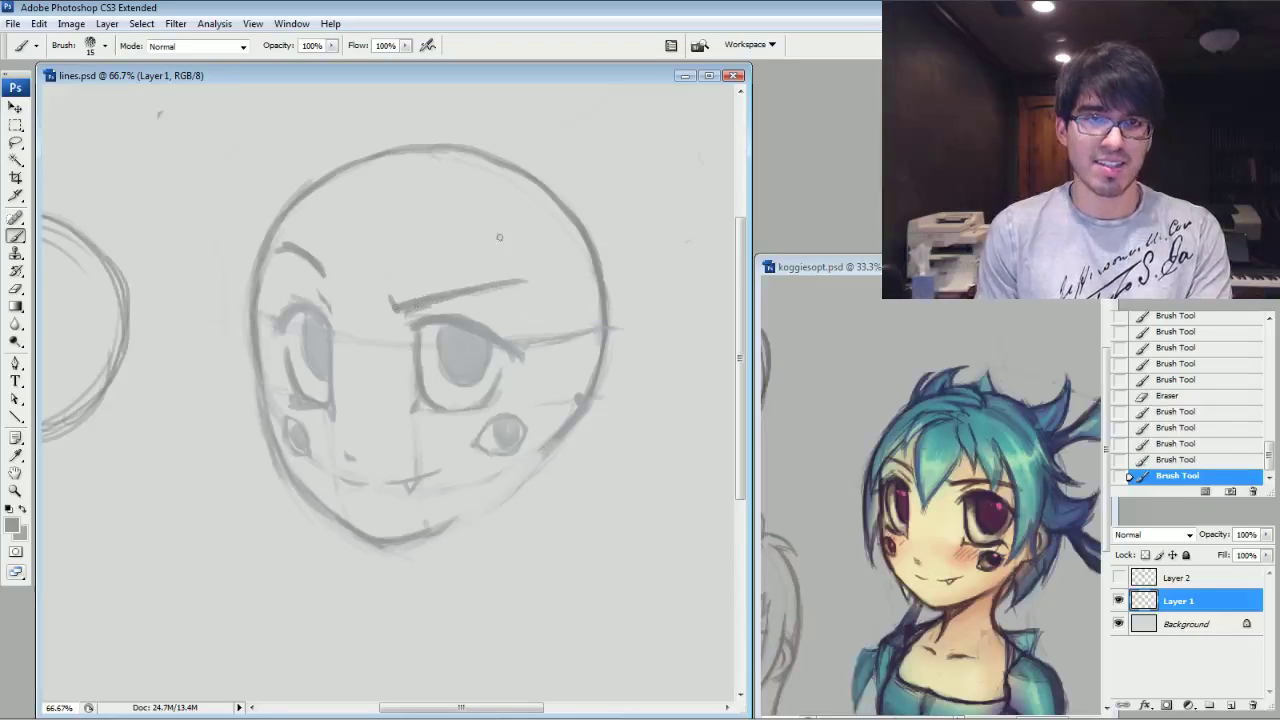
pyautogui.moveTo(524, 276); pyautogui.dragTo(506, 270)
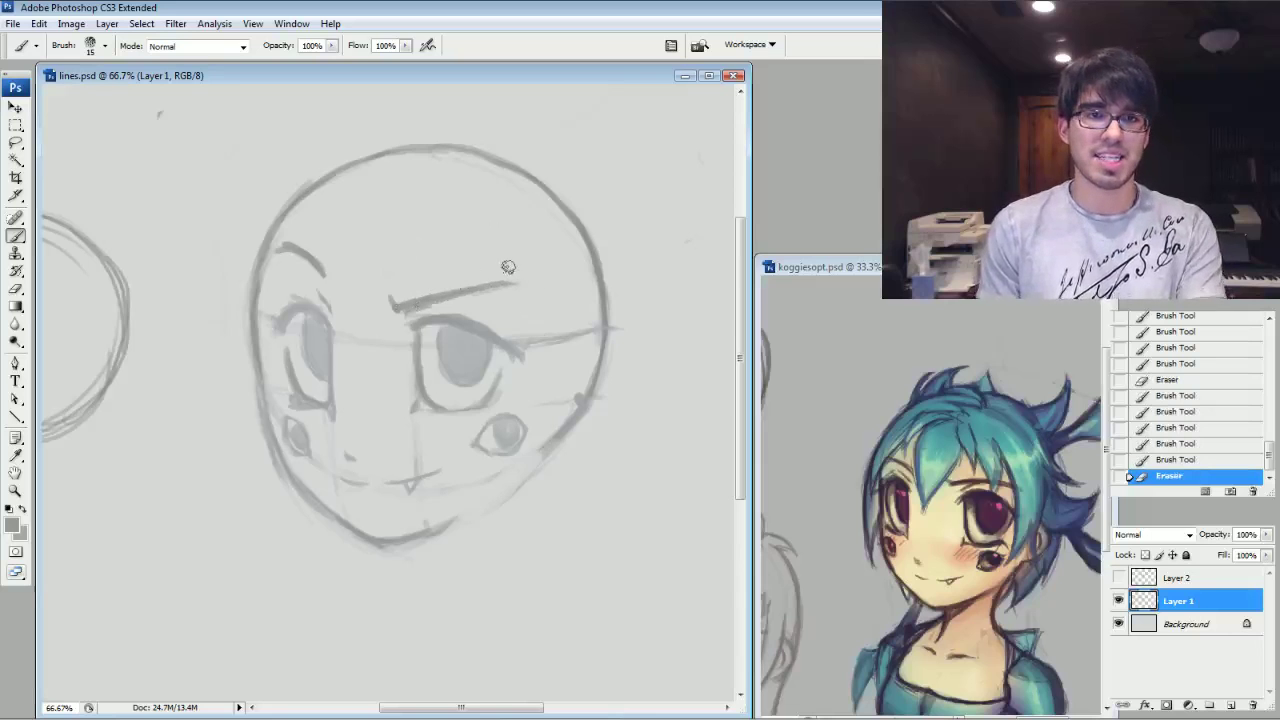
# Erase the guideline at the right-hand eye's outer corner and redraw its upper eyelid with a 10 px brush.
pyautogui.moveTo(516, 334)
pyautogui.mouseDown()
pyautogui.moveTo(556, 341)
pyautogui.moveTo(526, 371)
pyautogui.moveTo(541, 361)
pyautogui.mouseUp()
pyautogui.press('[')
pyautogui.moveTo(462, 319)
pyautogui.mouseDown()
pyautogui.moveTo(508, 346)
pyautogui.moveTo(500, 336)
pyautogui.mouseUp()
pyautogui.moveTo(484, 324); pyautogui.dragTo(514, 358)
pyautogui.moveTo(446, 317); pyautogui.dragTo(476, 321)
pyautogui.moveTo(438, 317)
pyautogui.mouseDown()
pyautogui.moveTo(466, 318)
pyautogui.moveTo(440, 316)
pyautogui.mouseUp()
pyautogui.moveTo(414, 326); pyautogui.dragTo(460, 316)
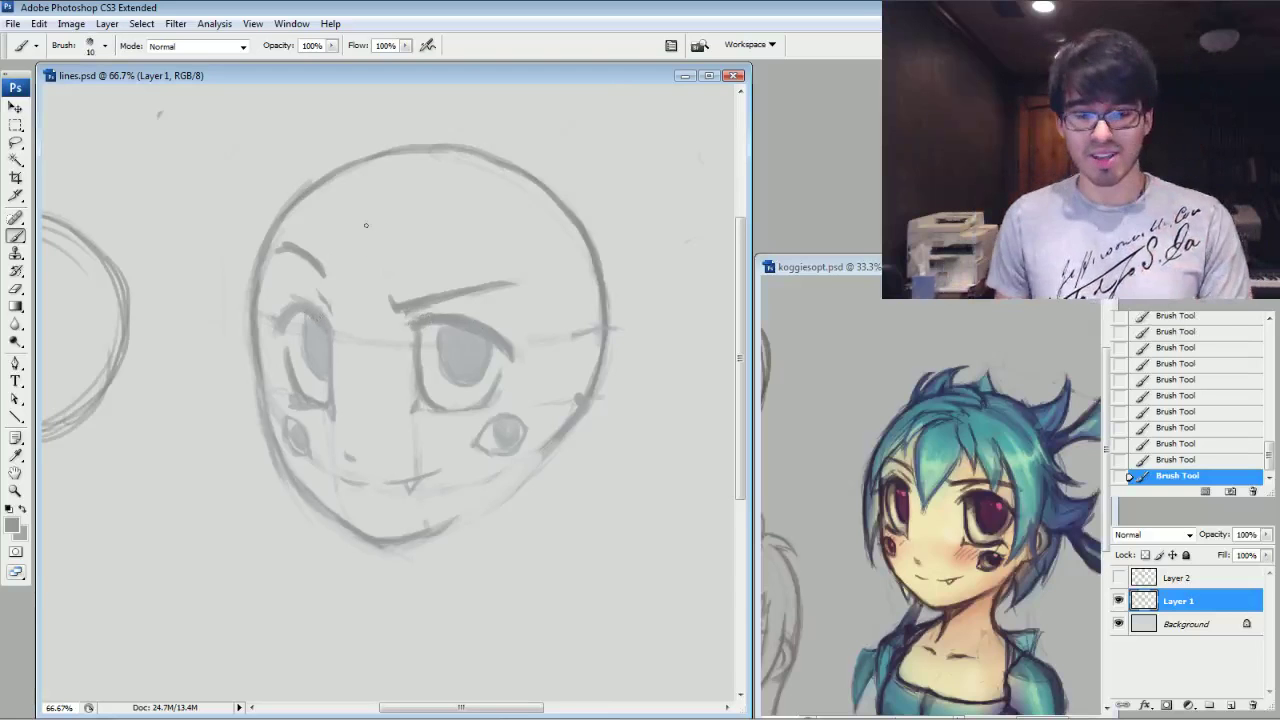
# Trim the inward-facing edges of both irises with the Eraser.
pyautogui.moveTo(438, 364); pyautogui.dragTo(434, 352)
pyautogui.moveTo(433, 356); pyautogui.dragTo(446, 332)
pyautogui.moveTo(440, 338); pyautogui.dragTo(446, 329)
pyautogui.moveTo(297, 339); pyautogui.dragTo(314, 362)
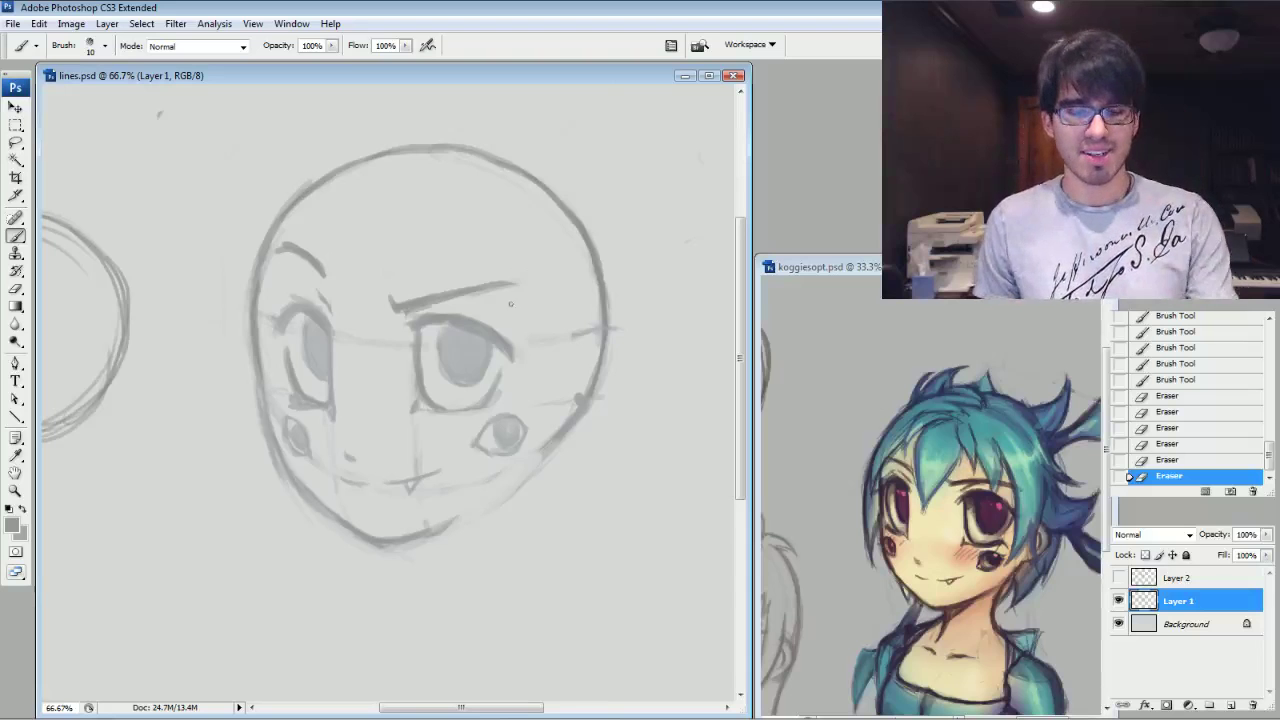
# Reshape both irises into fuller ovals with grey strokes and thicken the upper eyelids.
pyautogui.moveTo(454, 364)
pyautogui.mouseDown()
pyautogui.moveTo(460, 380)
pyautogui.moveTo(480, 374)
pyautogui.mouseUp()
pyautogui.moveTo(476, 378)
pyautogui.mouseDown()
pyautogui.moveTo(486, 364)
pyautogui.moveTo(470, 365)
pyautogui.mouseUp()
pyautogui.moveTo(475, 350); pyautogui.dragTo(462, 368)
pyautogui.moveTo(304, 345); pyautogui.dragTo(323, 379)
pyautogui.moveTo(308, 326); pyautogui.dragTo(307, 350)
pyautogui.moveTo(455, 325); pyautogui.dragTo(453, 321)
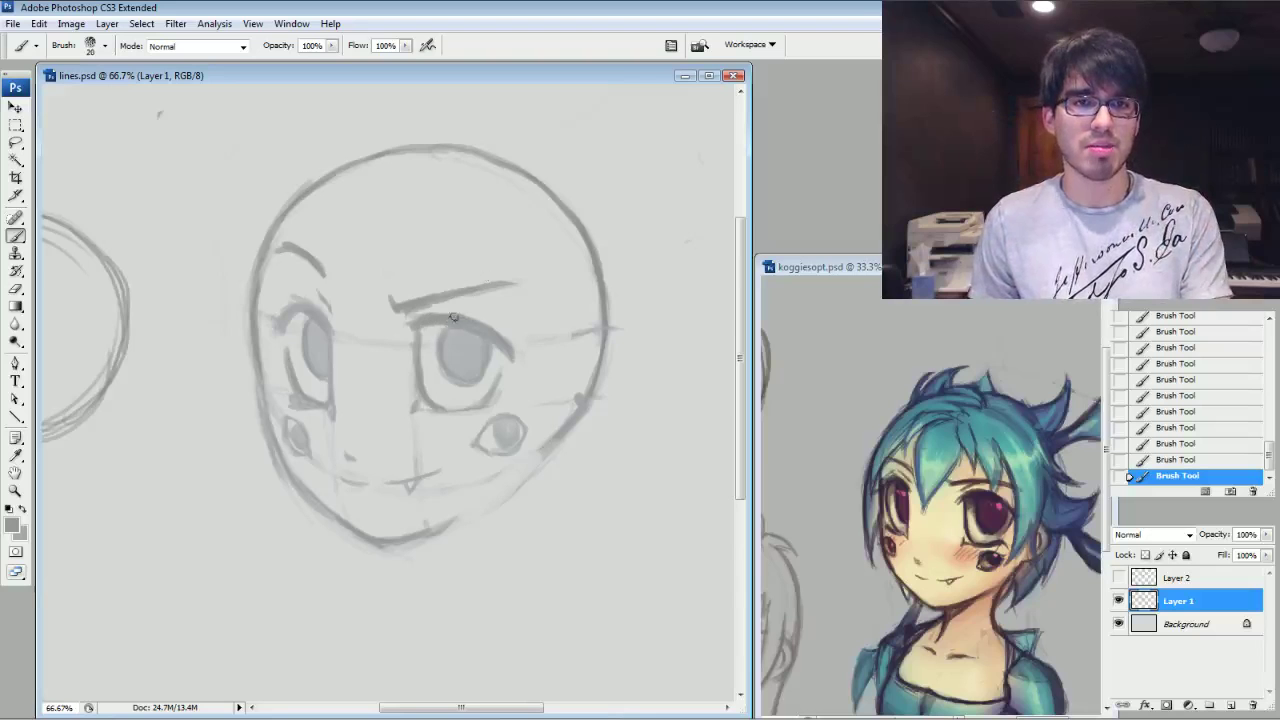
pyautogui.moveTo(332, 327)
pyautogui.mouseDown()
pyautogui.moveTo(315, 313)
pyautogui.moveTo(282, 326)
pyautogui.mouseUp()
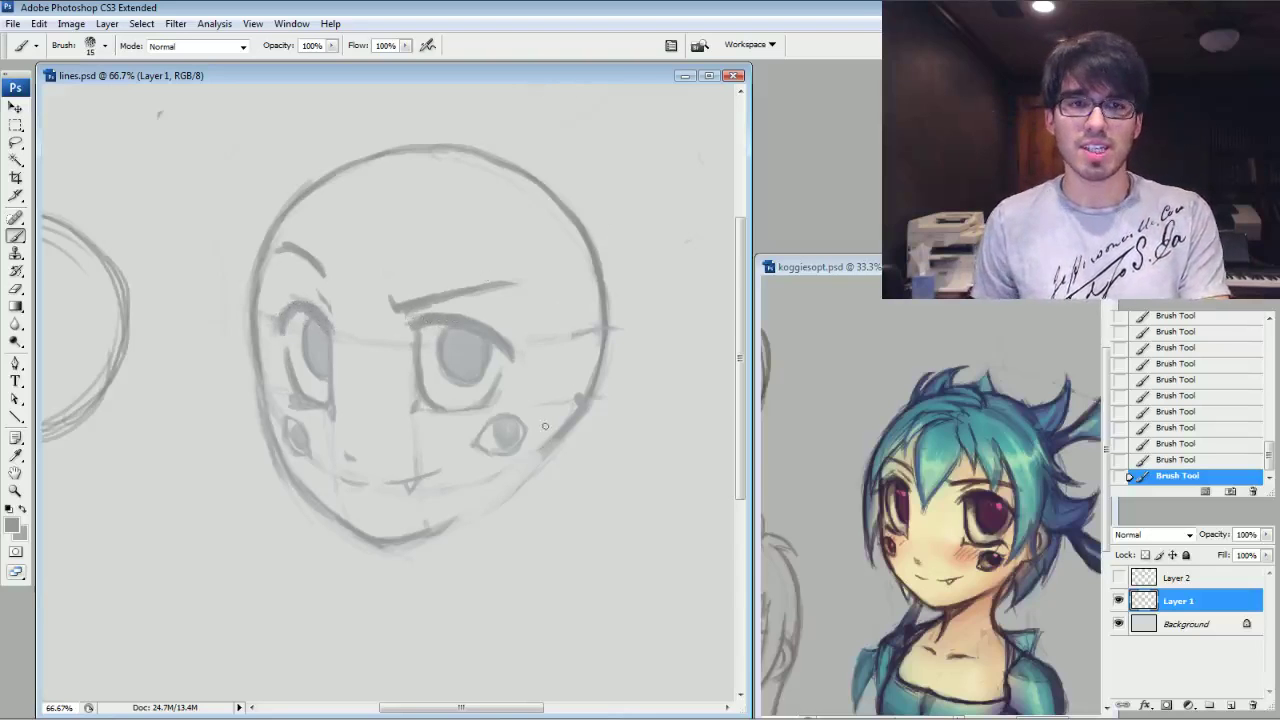
# Fade the leftover circle arc by the mouth, the vertical guideline below the right-hand eye and the eye line with the Eraser.
pyautogui.moveTo(608, 403)
pyautogui.mouseDown()
pyautogui.moveTo(583, 425)
pyautogui.moveTo(548, 412)
pyautogui.moveTo(530, 382)
pyautogui.mouseUp()
pyautogui.press('e')
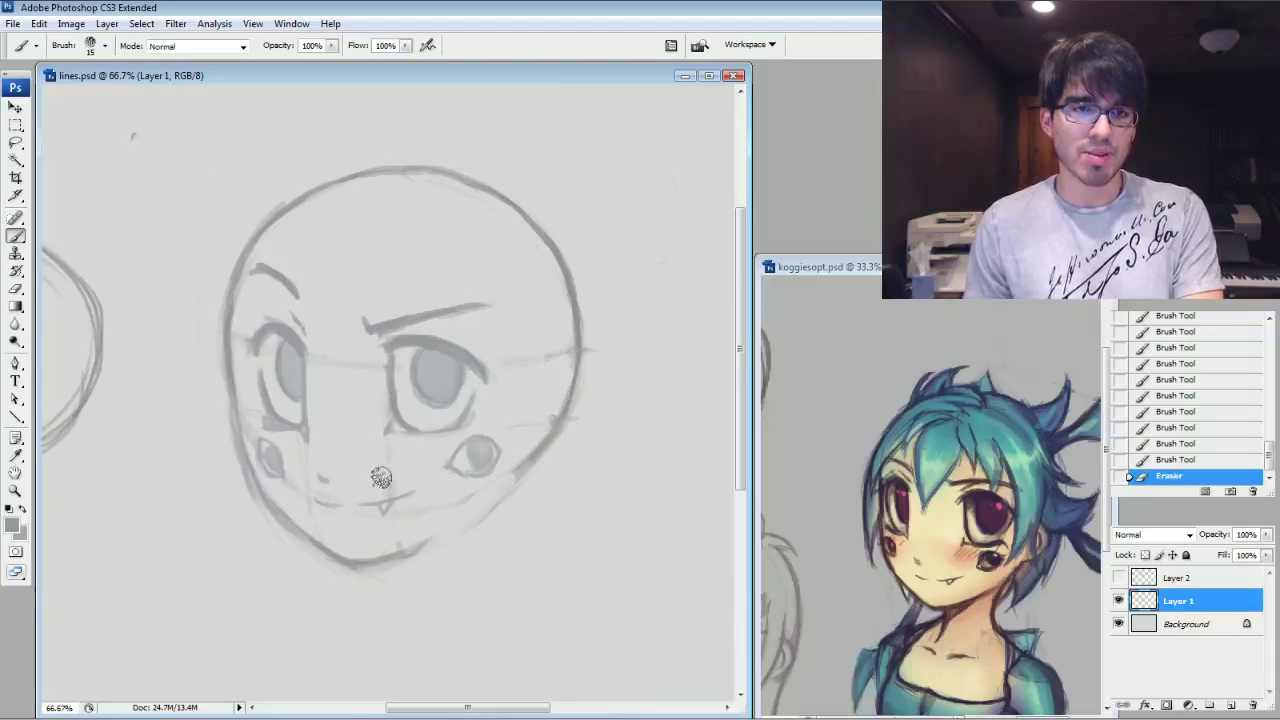
pyautogui.moveTo(452, 486)
pyautogui.mouseDown()
pyautogui.moveTo(466, 494)
pyautogui.moveTo(331, 519)
pyautogui.moveTo(303, 472)
pyautogui.moveTo(294, 494)
pyautogui.mouseUp()
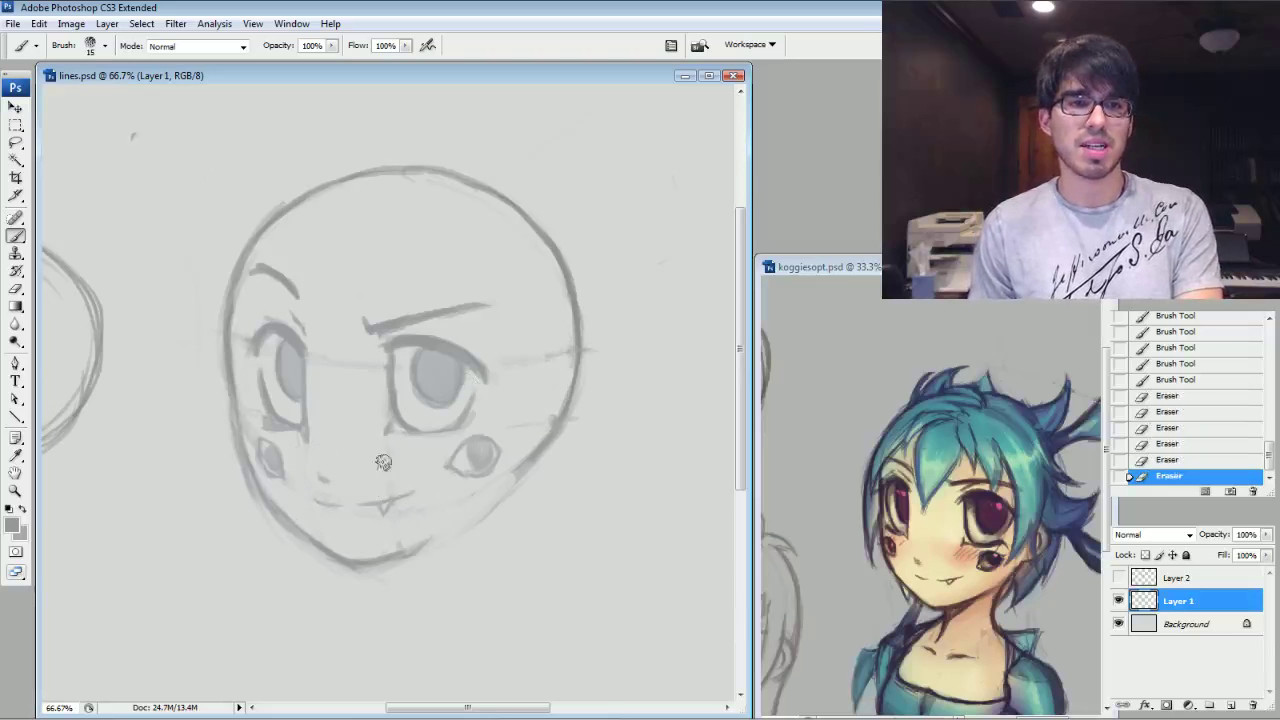
pyautogui.moveTo(384, 462); pyautogui.dragTo(395, 455)
pyautogui.moveTo(342, 357); pyautogui.dragTo(374, 364)
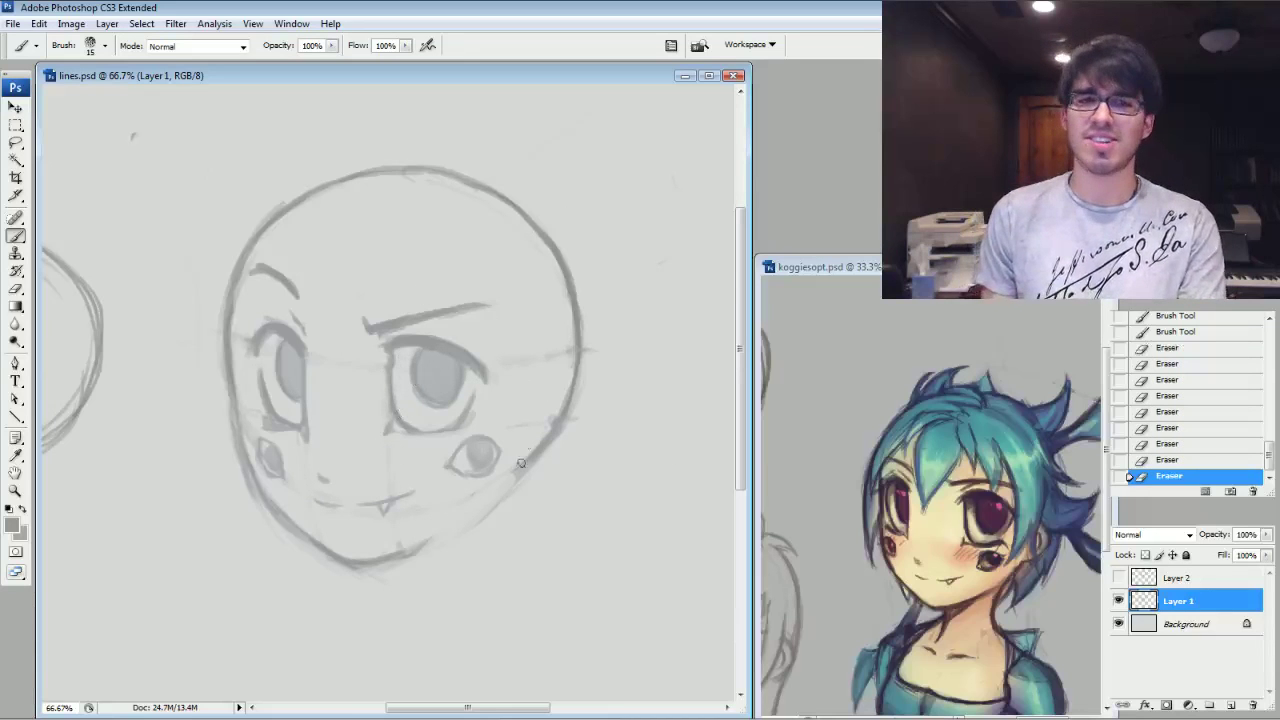
# Clean up the jawline beside the right-hand cheek marking and sketch an angular ear at the head's side with a 15 px brush.
pyautogui.moveTo(556, 384); pyautogui.dragTo(536, 447)
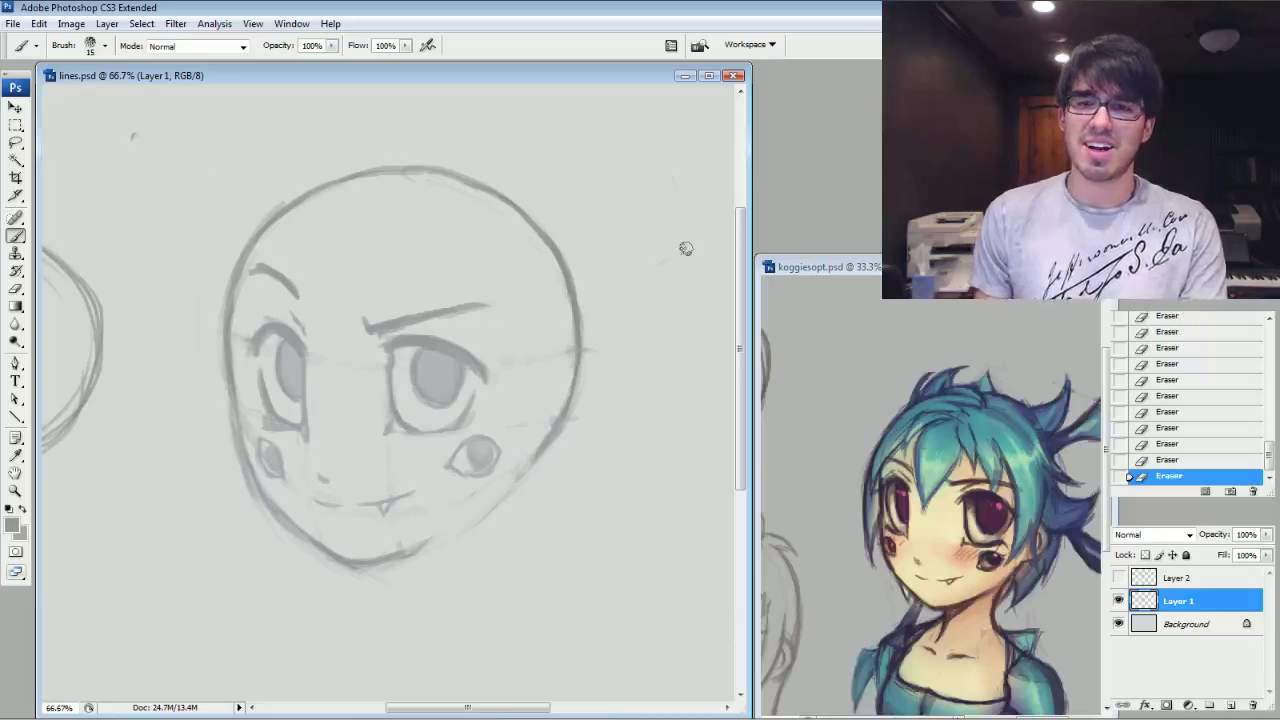
pyautogui.click(529, 444)
pyautogui.moveTo(530, 436); pyautogui.dragTo(570, 436)
pyautogui.moveTo(560, 438)
pyautogui.mouseDown()
pyautogui.moveTo(586, 428)
pyautogui.moveTo(602, 386)
pyautogui.mouseUp()
pyautogui.moveTo(590, 410)
pyautogui.mouseDown()
pyautogui.moveTo(600, 378)
pyautogui.moveTo(566, 368)
pyautogui.moveTo(588, 373)
pyautogui.moveTo(556, 379)
pyautogui.moveTo(545, 438)
pyautogui.mouseUp()
pyautogui.moveTo(540, 380); pyautogui.dragTo(546, 428)
pyautogui.moveTo(541, 394); pyautogui.dragTo(510, 434)
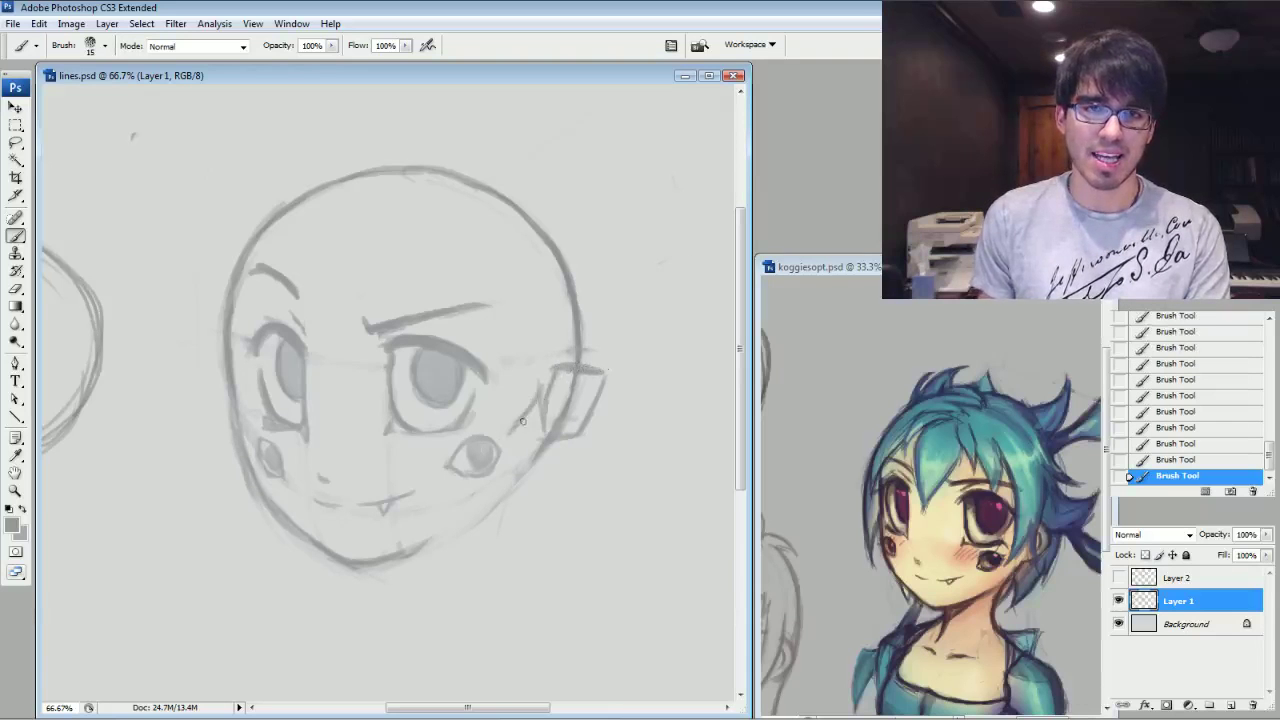
# Sketch the long side lock in front of the ear and the pointed fringe strand above the right-hand eyebrow.
pyautogui.moveTo(502, 352); pyautogui.dragTo(497, 430)
pyautogui.moveTo(503, 325); pyautogui.dragTo(507, 375)
pyautogui.moveTo(503, 300); pyautogui.dragTo(500, 345)
pyautogui.moveTo(480, 268); pyautogui.dragTo(505, 322)
pyautogui.moveTo(452, 238)
pyautogui.mouseDown()
pyautogui.moveTo(498, 292)
pyautogui.moveTo(470, 255)
pyautogui.moveTo(447, 326)
pyautogui.mouseUp()
pyautogui.moveTo(434, 280); pyautogui.dragTo(444, 308)
# Sketch the large pointed central bang between the eyes and the smaller overlapping strands beside it.
pyautogui.moveTo(410, 258)
pyautogui.mouseDown()
pyautogui.moveTo(446, 306)
pyautogui.moveTo(422, 272)
pyautogui.mouseUp()
pyautogui.moveTo(380, 232); pyautogui.dragTo(350, 318)
pyautogui.moveTo(386, 265)
pyautogui.mouseDown()
pyautogui.moveTo(330, 368)
pyautogui.moveTo(310, 267)
pyautogui.moveTo(334, 350)
pyautogui.mouseUp()
pyautogui.moveTo(300, 245)
pyautogui.mouseDown()
pyautogui.moveTo(322, 338)
pyautogui.moveTo(298, 224)
pyautogui.moveTo(309, 230)
pyautogui.mouseUp()
pyautogui.moveTo(386, 262)
pyautogui.mouseDown()
pyautogui.moveTo(375, 194)
pyautogui.moveTo(328, 207)
pyautogui.mouseUp()
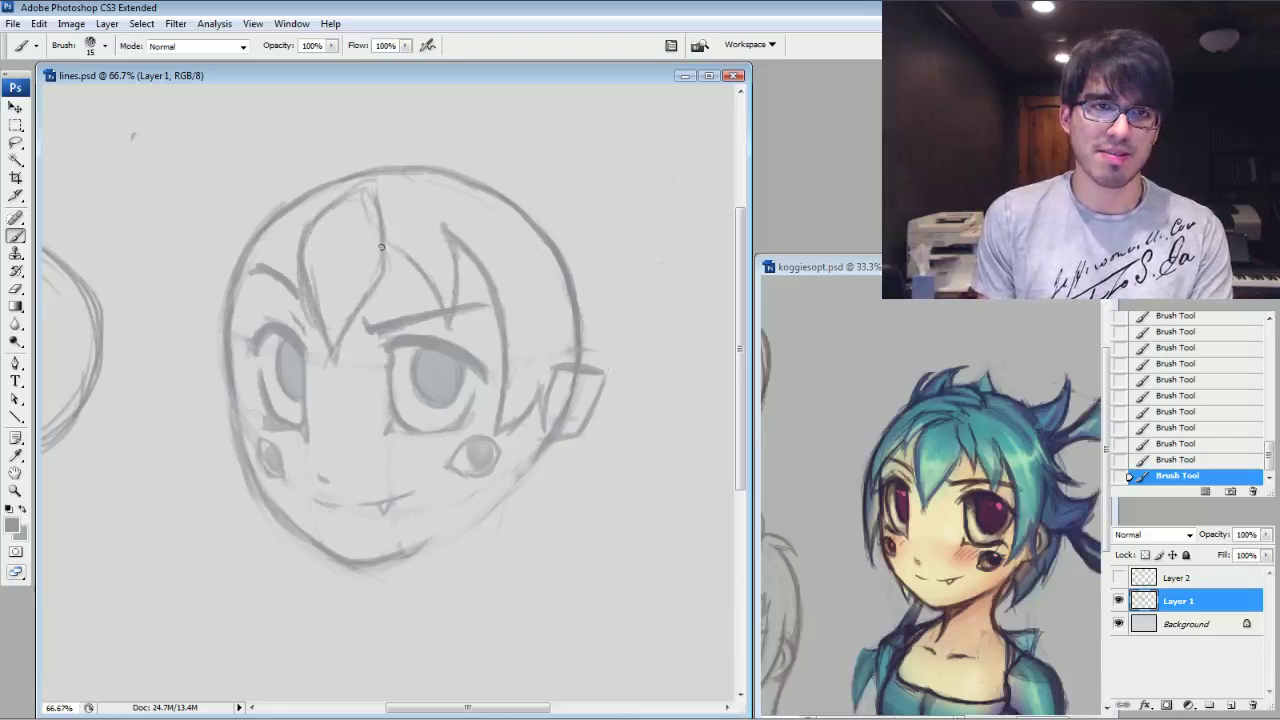
pyautogui.moveTo(384, 240)
pyautogui.mouseDown()
pyautogui.moveTo(378, 186)
pyautogui.moveTo(455, 238)
pyautogui.moveTo(417, 277)
pyautogui.mouseUp()
pyautogui.moveTo(417, 227)
pyautogui.mouseDown()
pyautogui.moveTo(416, 264)
pyautogui.moveTo(397, 194)
pyautogui.mouseUp()
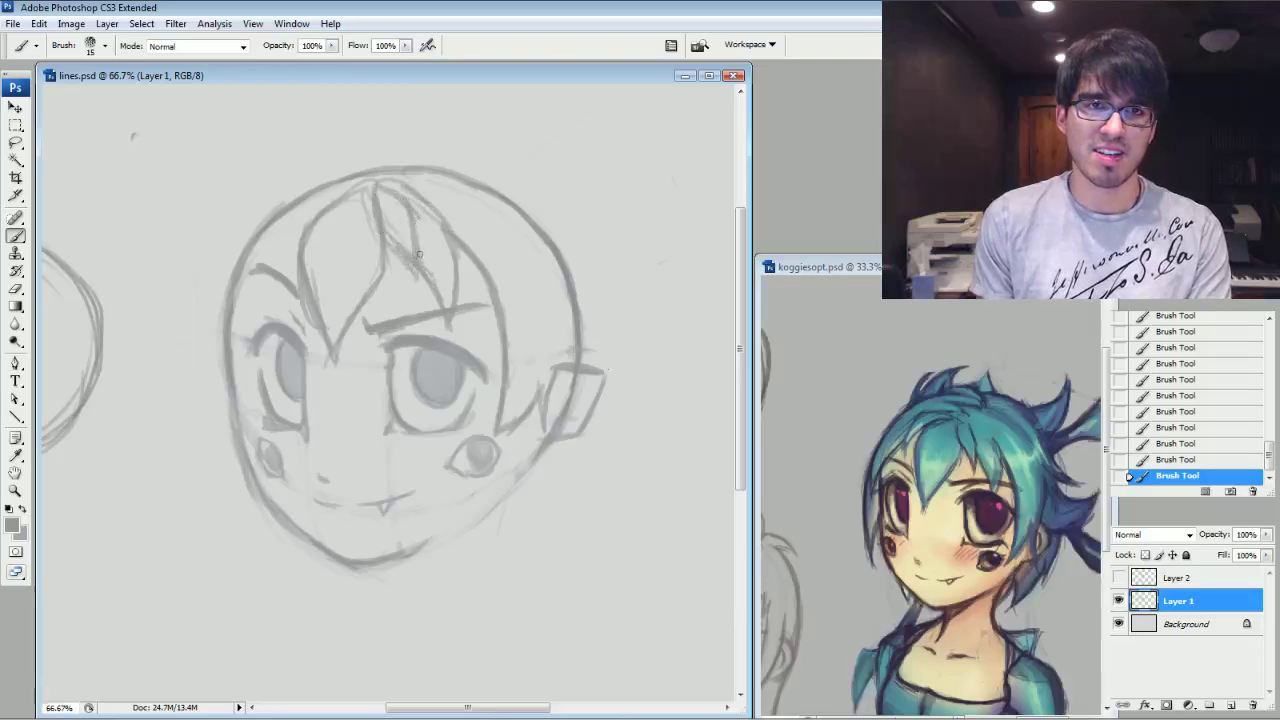
# Sketch the hair strands over the left-hand temple and fade the skull outline at the back of the head with the Eraser.
pyautogui.moveTo(296, 262)
pyautogui.mouseDown()
pyautogui.moveTo(276, 266)
pyautogui.moveTo(346, 188)
pyautogui.moveTo(308, 192)
pyautogui.mouseUp()
pyautogui.moveTo(280, 238); pyautogui.dragTo(233, 328)
pyautogui.moveTo(252, 280); pyautogui.dragTo(236, 346)
pyautogui.moveTo(290, 212); pyautogui.dragTo(242, 282)
pyautogui.moveTo(288, 228); pyautogui.dragTo(307, 206)
pyautogui.moveTo(246, 238)
pyautogui.mouseDown()
pyautogui.moveTo(224, 316)
pyautogui.moveTo(306, 180)
pyautogui.mouseUp()
pyautogui.moveTo(472, 168)
pyautogui.mouseDown()
pyautogui.moveTo(529, 194)
pyautogui.moveTo(580, 350)
pyautogui.moveTo(574, 292)
pyautogui.mouseUp()
pyautogui.moveTo(520, 210); pyautogui.dragTo(497, 203)
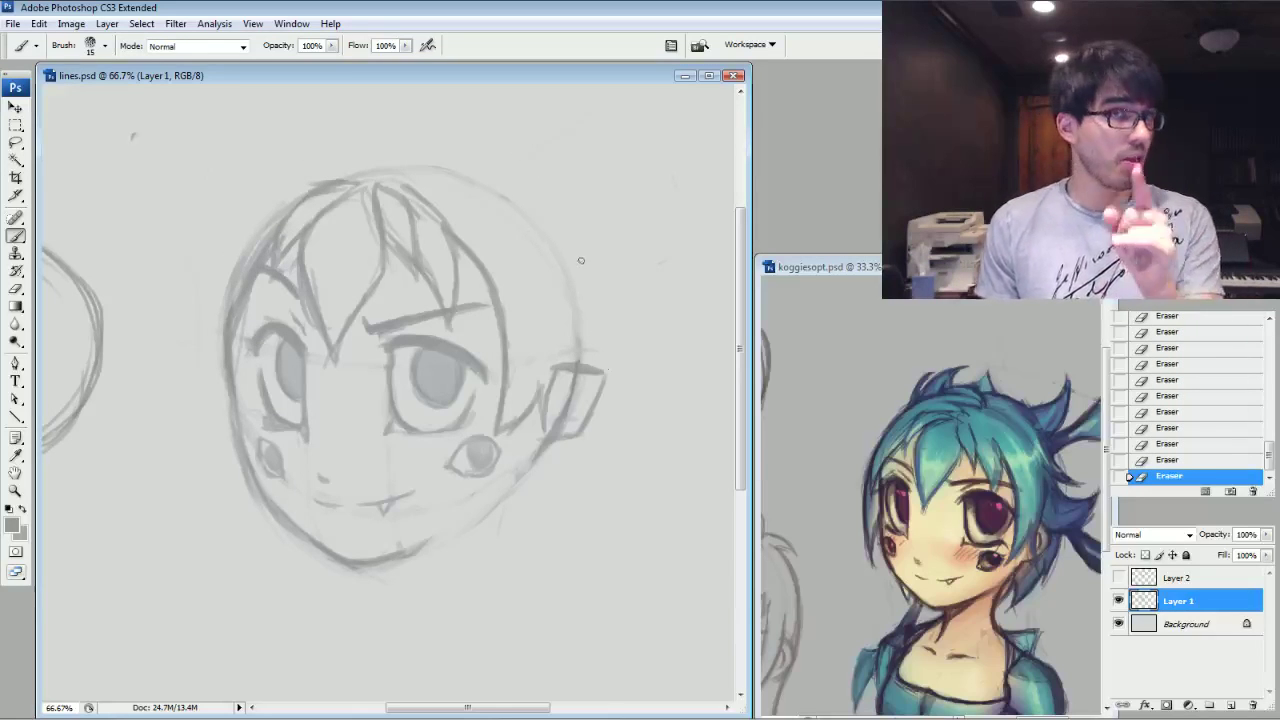
pyautogui.press(']')
pyautogui.press(']')
pyautogui.press(']')
pyautogui.moveTo(572, 322); pyautogui.dragTo(428, 160)
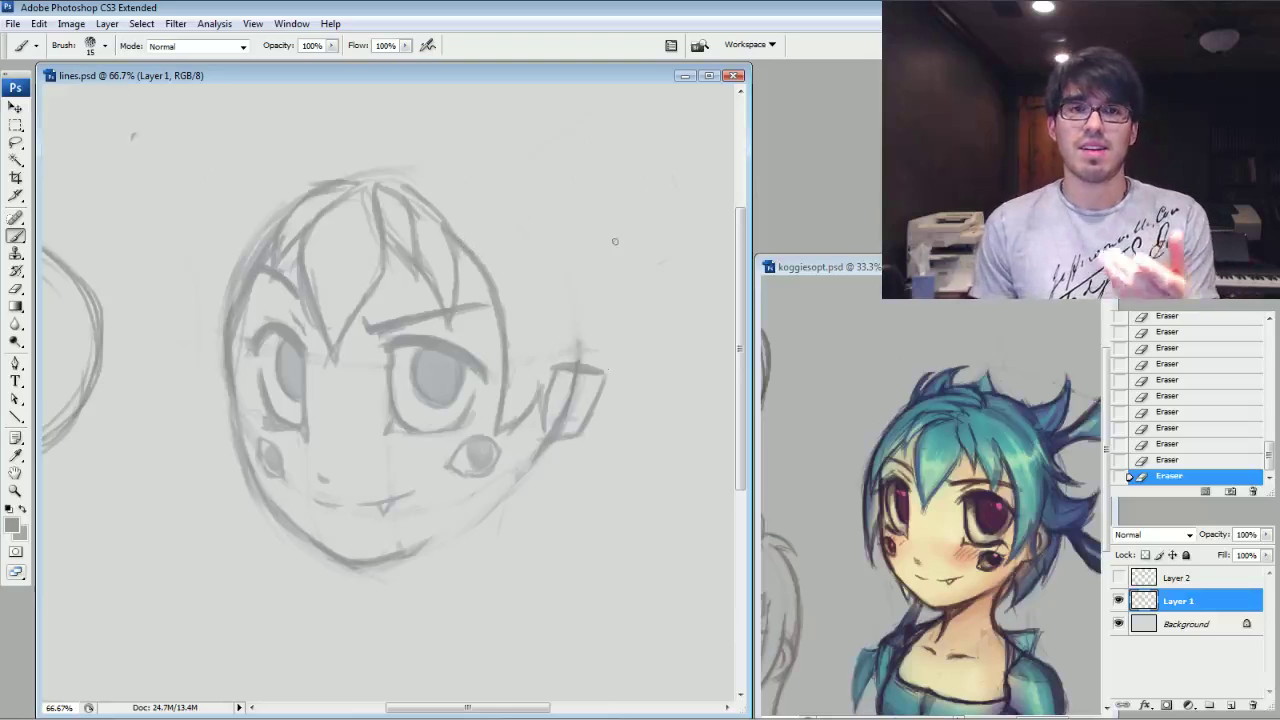
pyautogui.hotkey('ctrl', 'z')
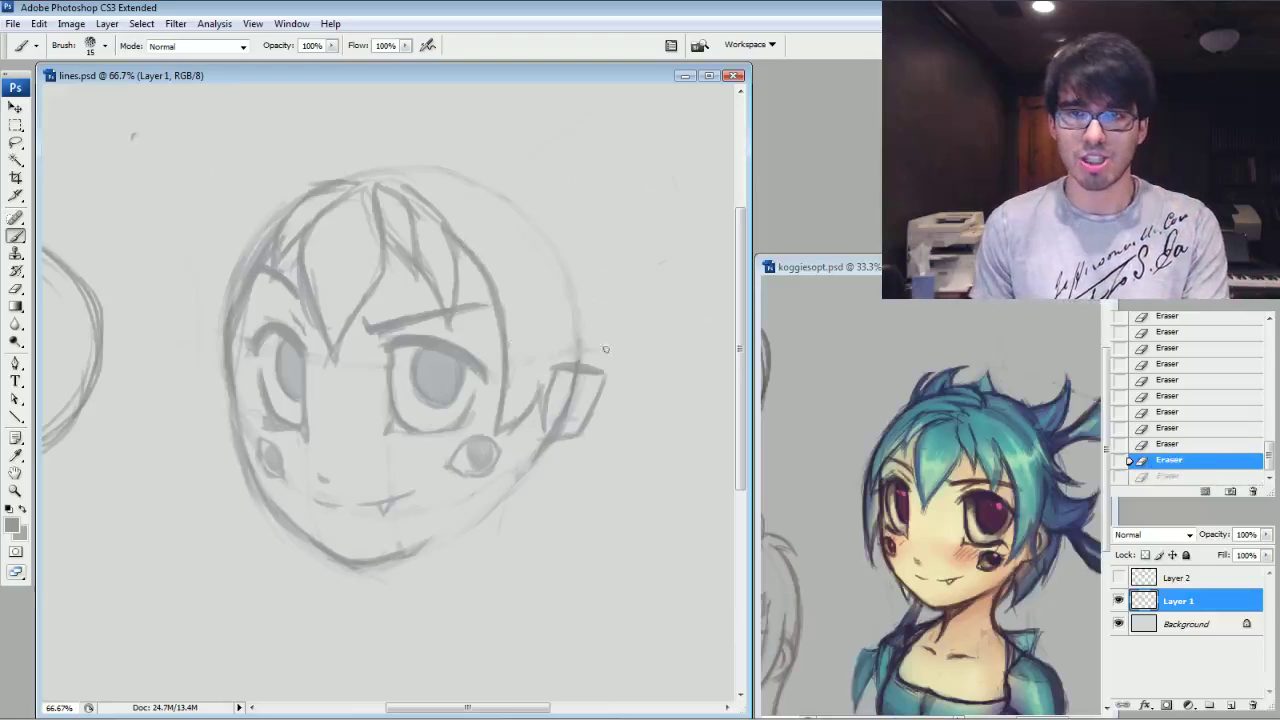
# Draw the back hair contour slightly outside the skull circle, from the ear up toward the crown.
pyautogui.moveTo(600, 366); pyautogui.dragTo(598, 374)
pyautogui.moveTo(594, 298); pyautogui.dragTo(598, 376)
pyautogui.moveTo(588, 272); pyautogui.dragTo(597, 364)
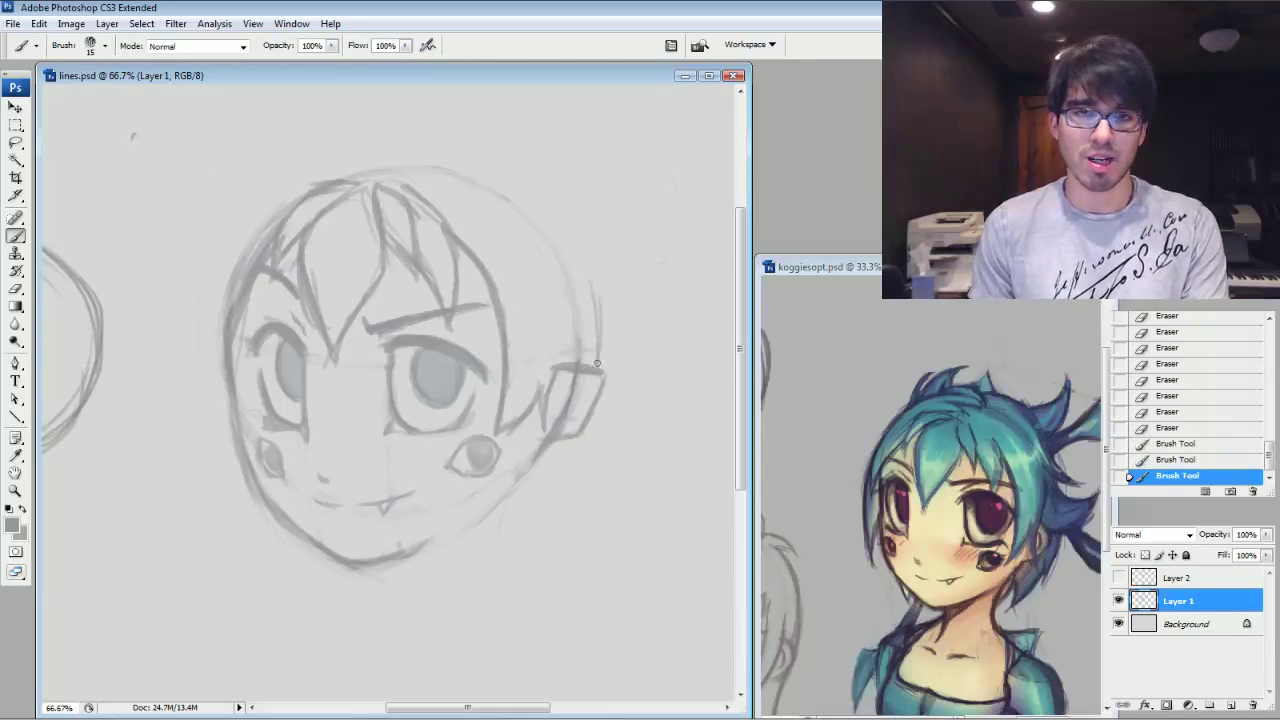
pyautogui.moveTo(572, 238); pyautogui.dragTo(599, 352)
pyautogui.moveTo(564, 232); pyautogui.dragTo(590, 304)
pyautogui.moveTo(545, 205); pyautogui.dragTo(570, 238)
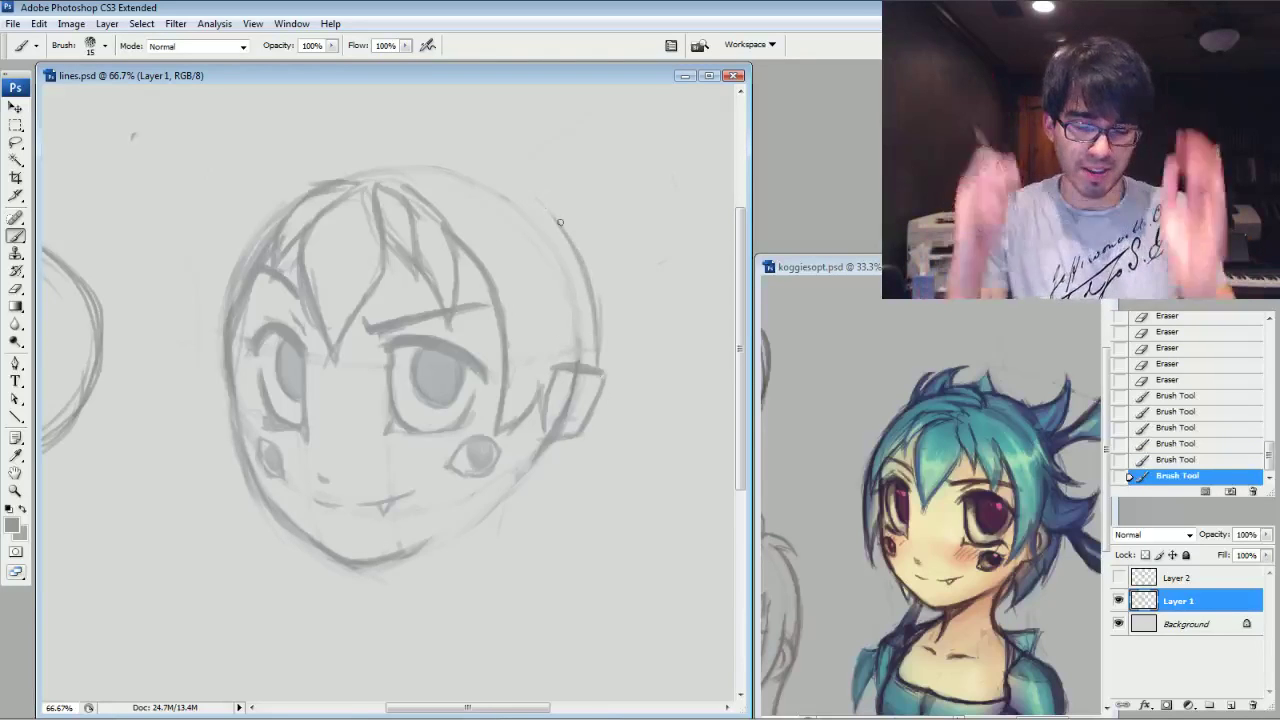
pyautogui.moveTo(575, 240); pyautogui.dragTo(510, 184)
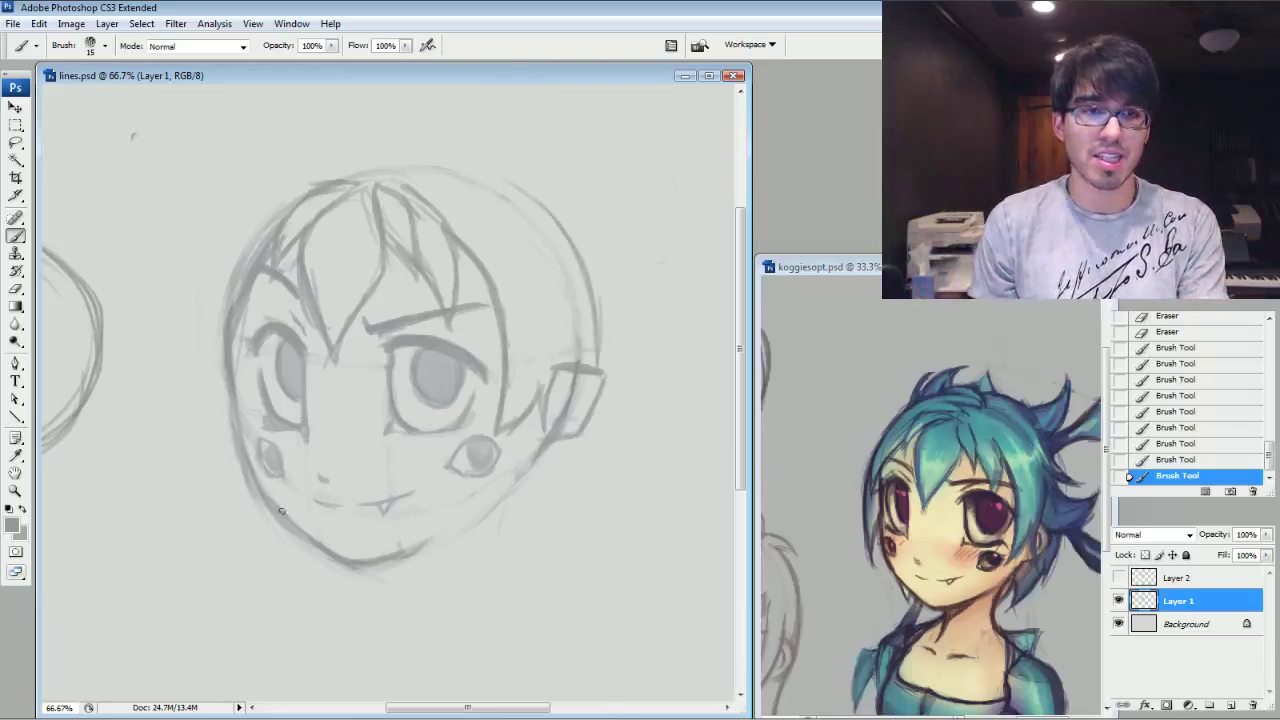
# Strengthen the left-hand face edge and draw the outer hair contour around the left side and over the crown.
pyautogui.moveTo(281, 511); pyautogui.dragTo(237, 418)
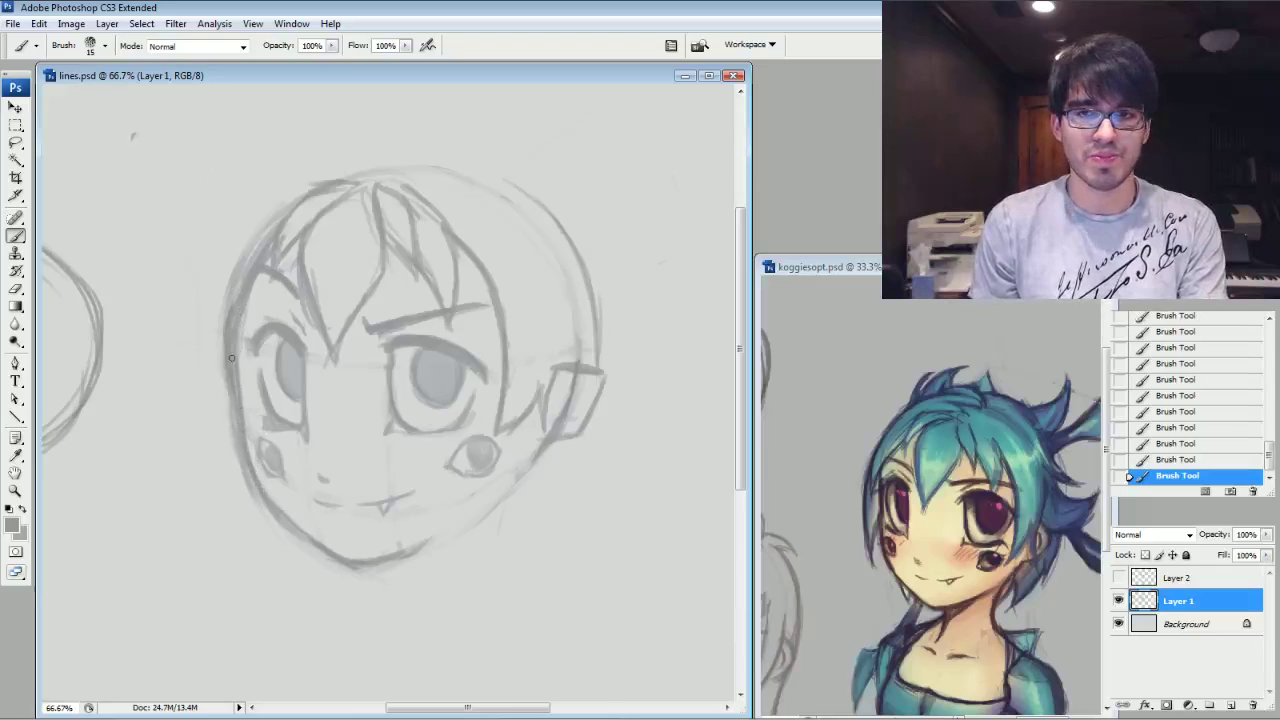
pyautogui.moveTo(223, 496)
pyautogui.mouseDown()
pyautogui.moveTo(215, 300)
pyautogui.moveTo(202, 358)
pyautogui.moveTo(266, 212)
pyautogui.mouseUp()
pyautogui.moveTo(204, 328)
pyautogui.mouseDown()
pyautogui.moveTo(299, 176)
pyautogui.moveTo(346, 153)
pyautogui.moveTo(406, 148)
pyautogui.moveTo(370, 143)
pyautogui.moveTo(396, 140)
pyautogui.moveTo(449, 159)
pyautogui.moveTo(465, 182)
pyautogui.moveTo(392, 179)
pyautogui.mouseUp()
pyautogui.moveTo(465, 160)
pyautogui.mouseDown()
pyautogui.moveTo(531, 178)
pyautogui.moveTo(491, 165)
pyautogui.moveTo(532, 182)
pyautogui.moveTo(594, 266)
pyautogui.mouseUp()
pyautogui.moveTo(522, 182); pyautogui.dragTo(592, 262)
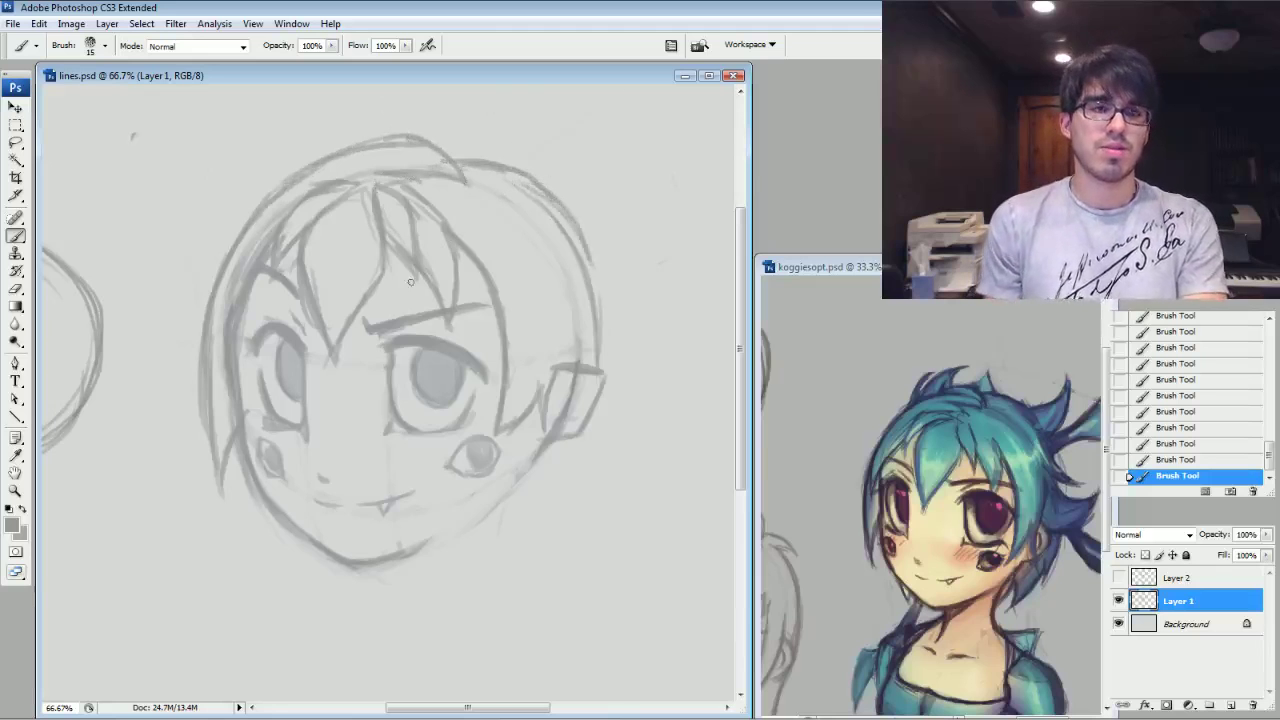
# Lighten the old skull and face lines beneath the left-hand hair with the Eraser.
pyautogui.moveTo(315, 169); pyautogui.dragTo(311, 182)
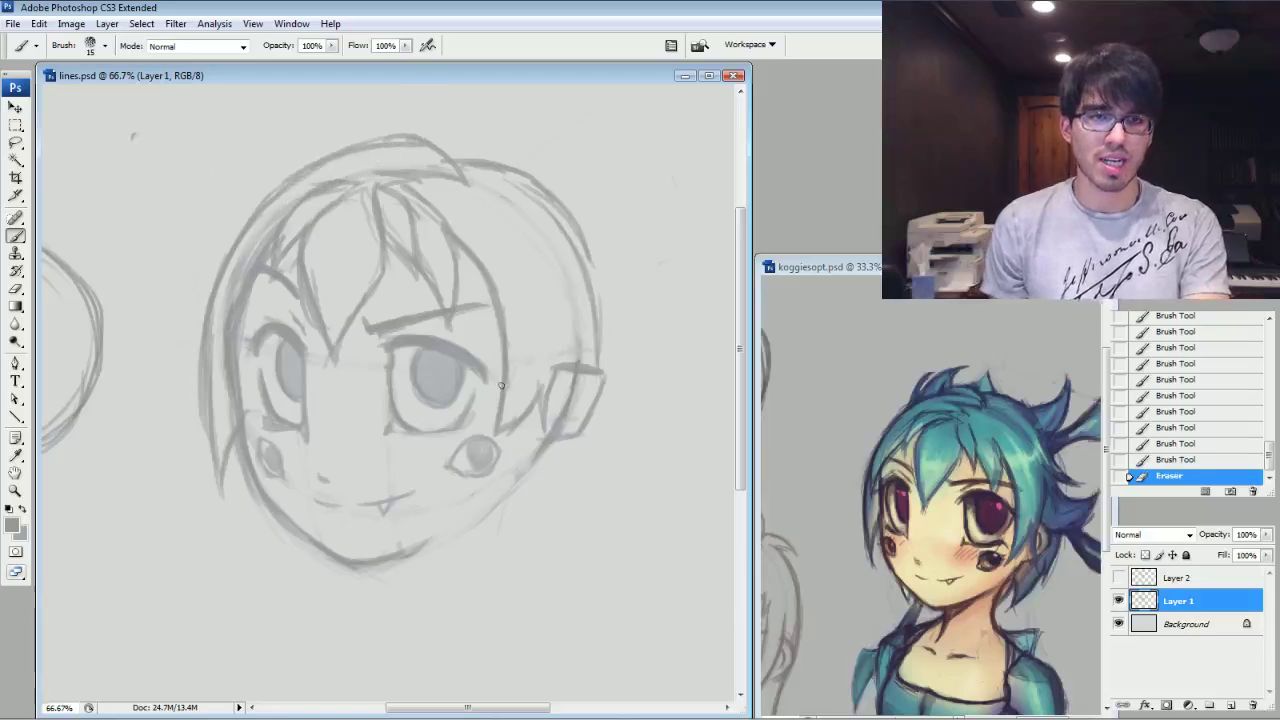
pyautogui.moveTo(260, 408)
pyautogui.mouseDown()
pyautogui.moveTo(215, 346)
pyautogui.moveTo(224, 380)
pyautogui.moveTo(236, 292)
pyautogui.mouseUp()
pyautogui.moveTo(232, 322)
pyautogui.mouseDown()
pyautogui.moveTo(232, 265)
pyautogui.moveTo(304, 178)
pyautogui.moveTo(246, 272)
pyautogui.mouseUp()
pyautogui.moveTo(248, 272); pyautogui.dragTo(242, 300)
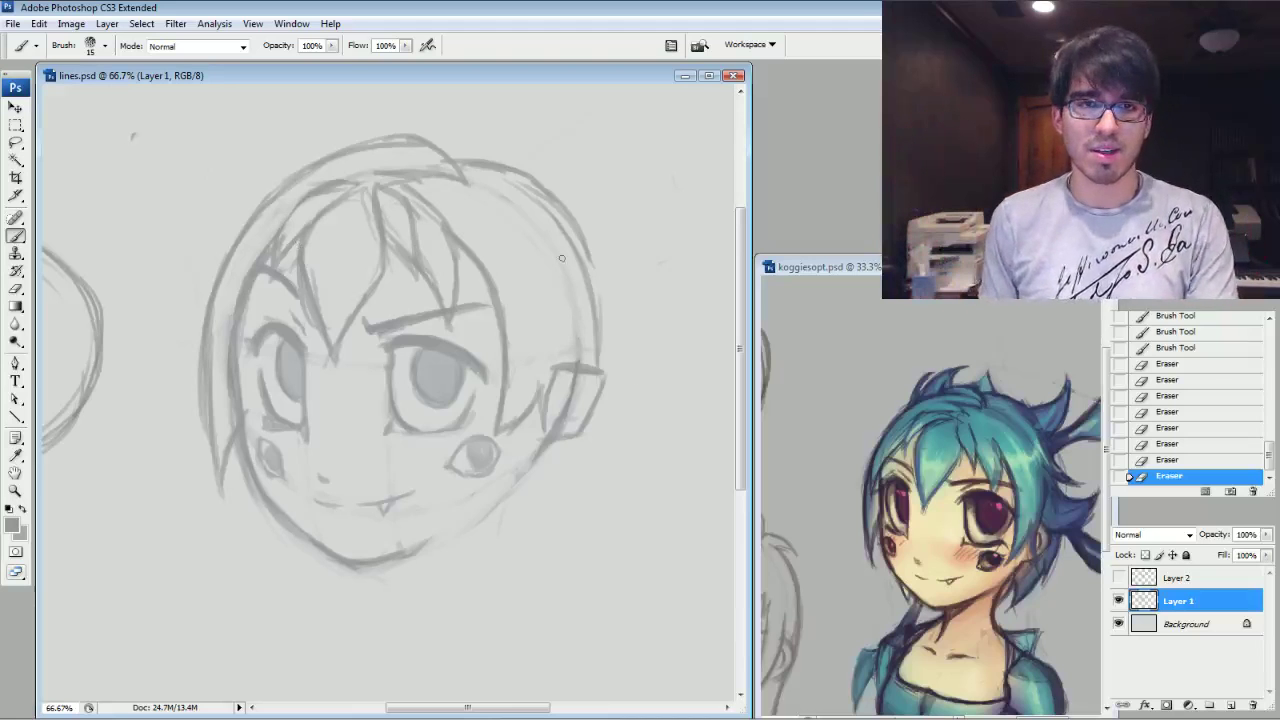
pyautogui.moveTo(132, 135); pyautogui.dragTo(162, 194)
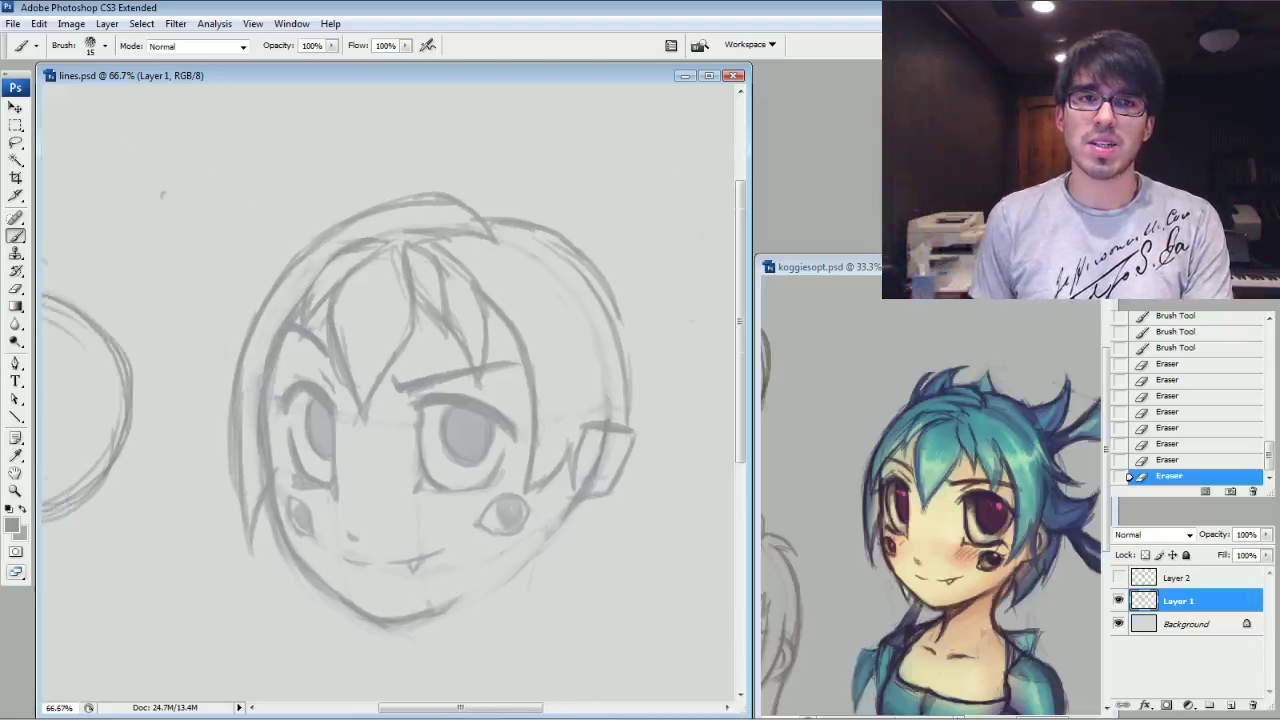
pyautogui.click(431, 302)
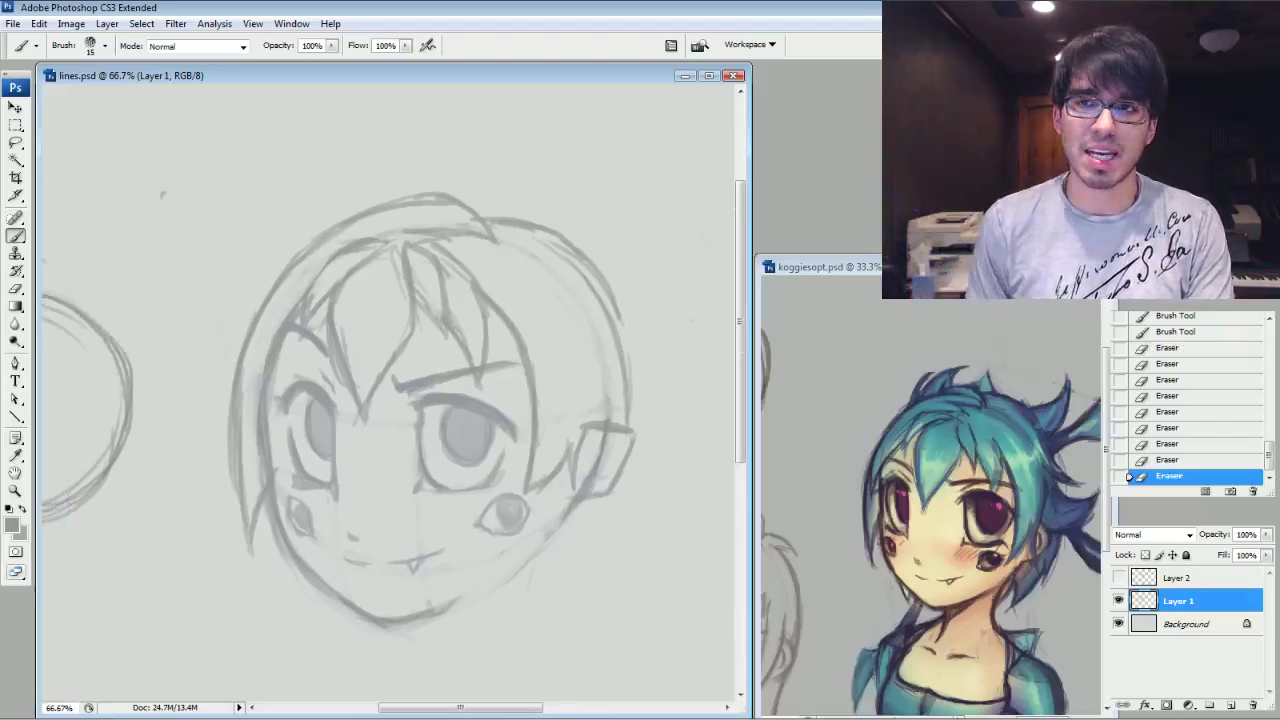
# Redraw the edges of the narrow middle fringe strand and the adjoining side of the central bang with cleaner strokes.
pyautogui.hotkey('ctrl', '+')
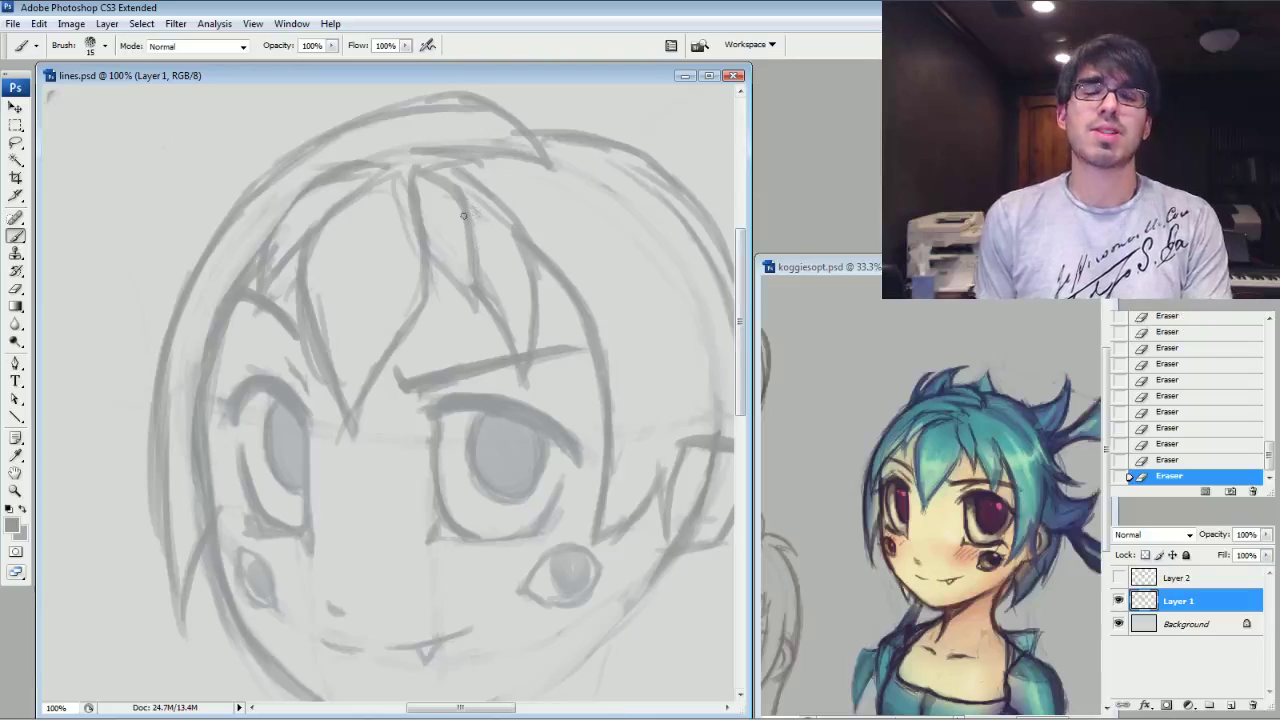
pyautogui.press('b')
pyautogui.moveTo(440, 262); pyautogui.dragTo(477, 312)
pyautogui.moveTo(466, 212); pyautogui.dragTo(476, 266)
pyautogui.moveTo(456, 188)
pyautogui.mouseDown()
pyautogui.moveTo(402, 238)
pyautogui.moveTo(415, 260)
pyautogui.moveTo(394, 169)
pyautogui.mouseUp()
pyautogui.press('e')
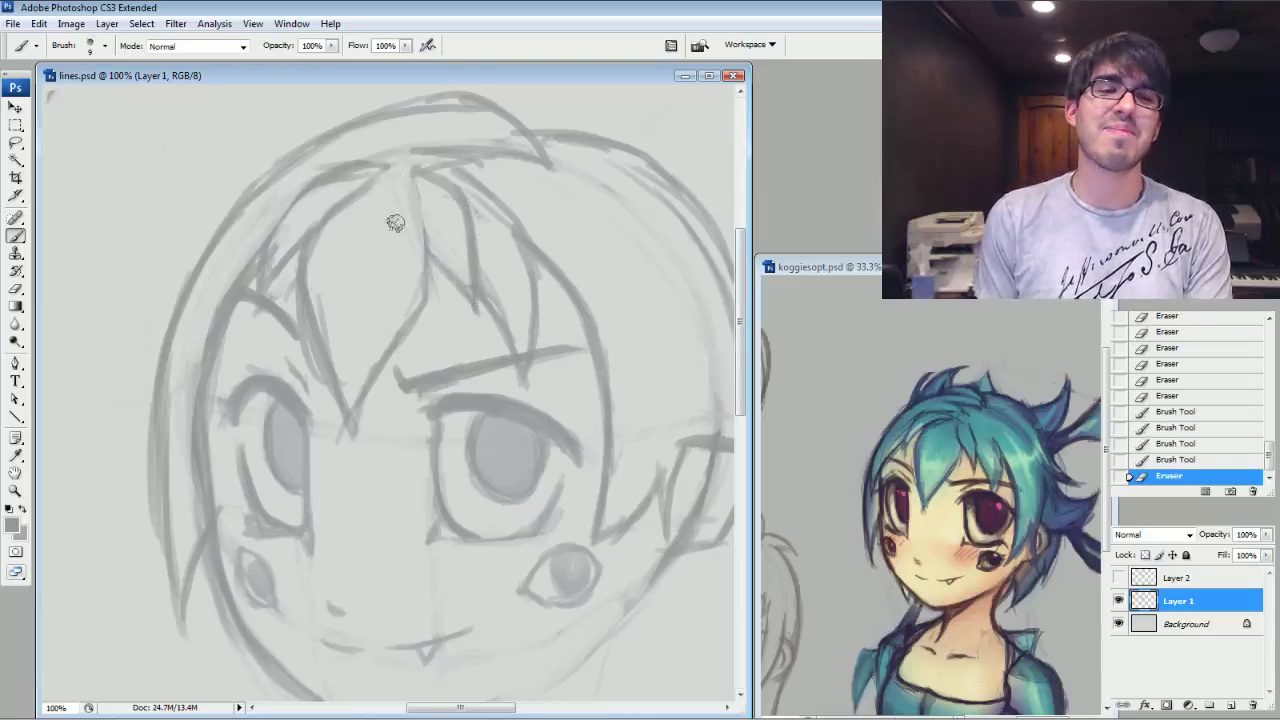
pyautogui.moveTo(433, 270); pyautogui.dragTo(422, 312)
pyautogui.moveTo(427, 238); pyautogui.dragTo(433, 284)
pyautogui.moveTo(413, 190)
pyautogui.mouseDown()
pyautogui.moveTo(424, 297)
pyautogui.moveTo(452, 184)
pyautogui.mouseUp()
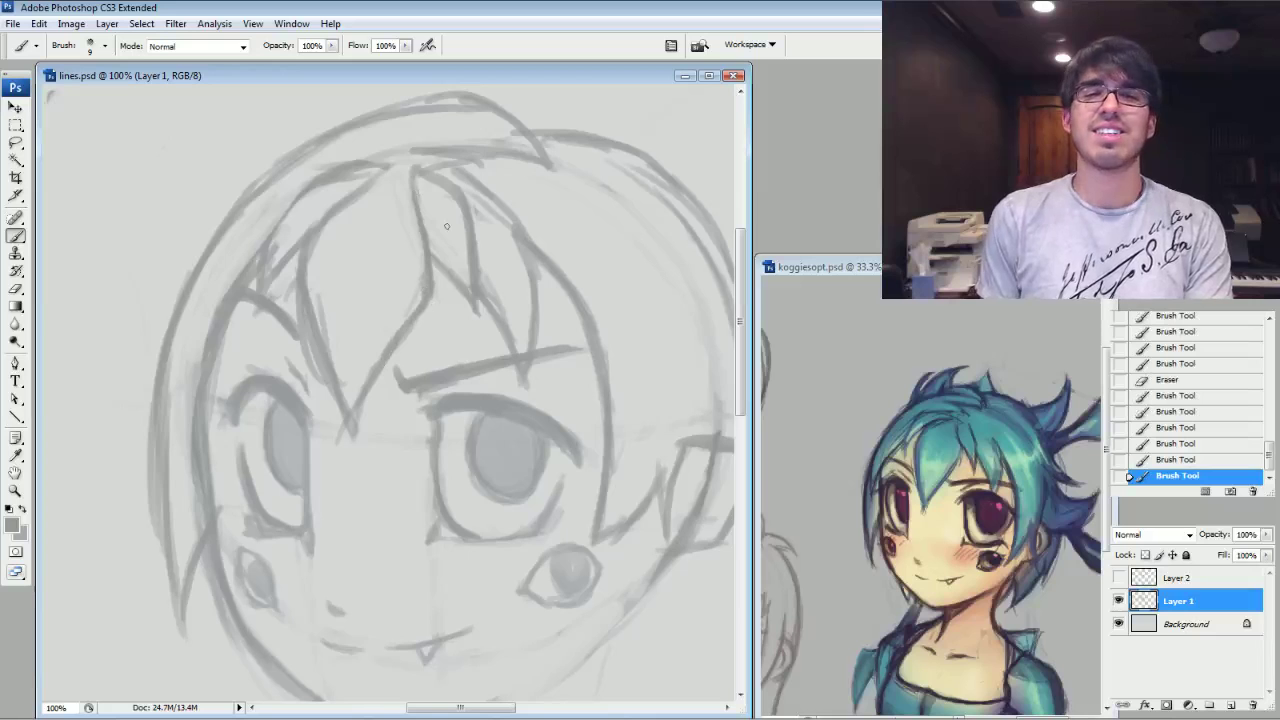
# Erase the stray strokes along both edges of the large central bang.
pyautogui.press('e')
pyautogui.moveTo(405, 300)
pyautogui.mouseDown()
pyautogui.moveTo(391, 280)
pyautogui.moveTo(403, 280)
pyautogui.mouseUp()
pyautogui.moveTo(330, 318)
pyautogui.mouseDown()
pyautogui.moveTo(314, 286)
pyautogui.moveTo(328, 322)
pyautogui.mouseUp()
pyautogui.moveTo(340, 370)
pyautogui.mouseDown()
pyautogui.moveTo(333, 330)
pyautogui.moveTo(326, 338)
pyautogui.mouseUp()
pyautogui.moveTo(337, 403); pyautogui.dragTo(345, 425)
pyautogui.moveTo(317, 374)
pyautogui.mouseDown()
pyautogui.moveTo(344, 426)
pyautogui.moveTo(324, 418)
pyautogui.moveTo(302, 340)
pyautogui.mouseUp()
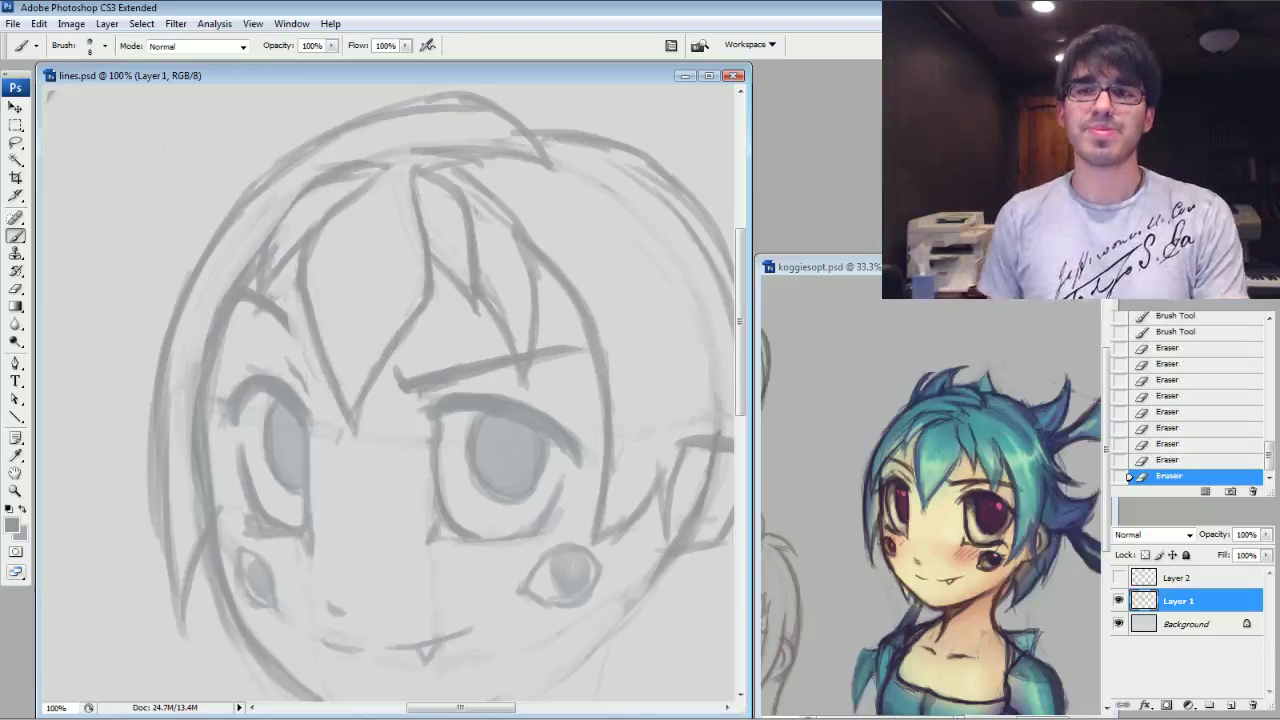
# Sketch a small and a large curved hair spike on top of the head with a 10 px brush.
pyautogui.hotkey('ctrl', '-')
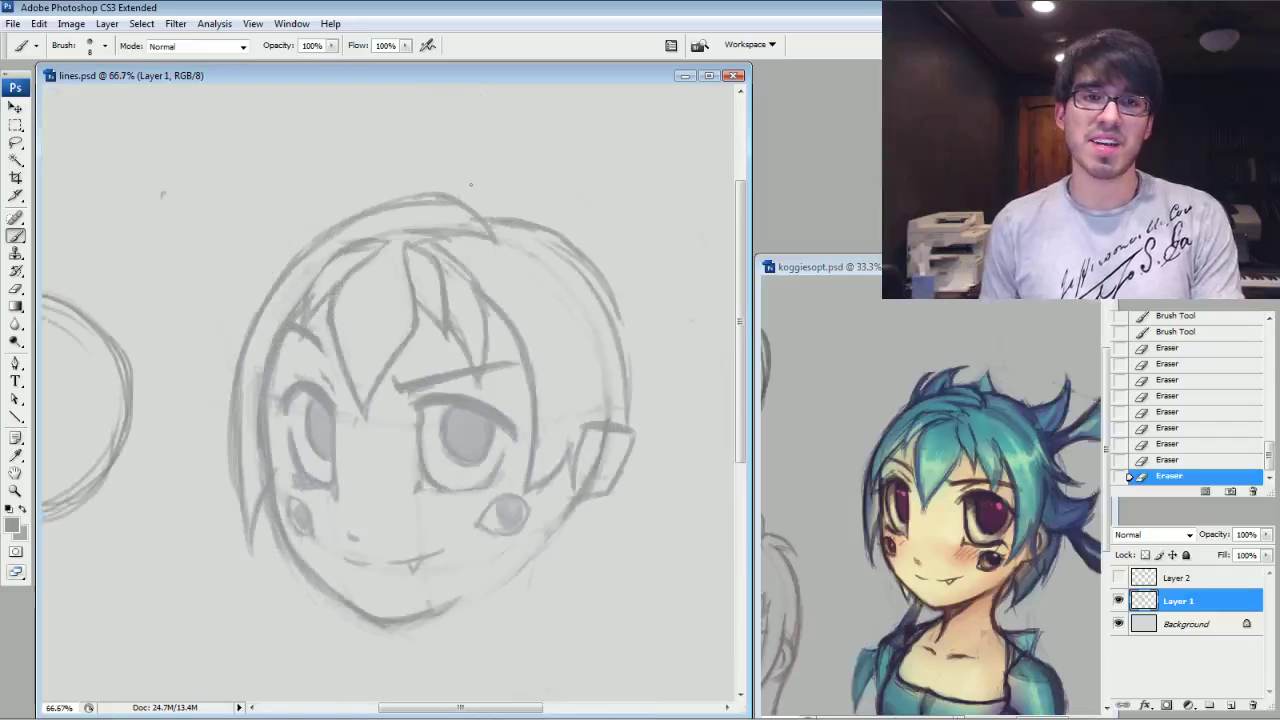
pyautogui.press(']')
pyautogui.moveTo(333, 224); pyautogui.dragTo(347, 196)
pyautogui.moveTo(338, 216)
pyautogui.mouseDown()
pyautogui.moveTo(371, 173)
pyautogui.moveTo(357, 196)
pyautogui.mouseUp()
pyautogui.moveTo(354, 214)
pyautogui.mouseDown()
pyautogui.moveTo(408, 158)
pyautogui.moveTo(444, 147)
pyautogui.mouseUp()
pyautogui.moveTo(430, 158)
pyautogui.mouseDown()
pyautogui.moveTo(426, 204)
pyautogui.moveTo(436, 150)
pyautogui.mouseUp()
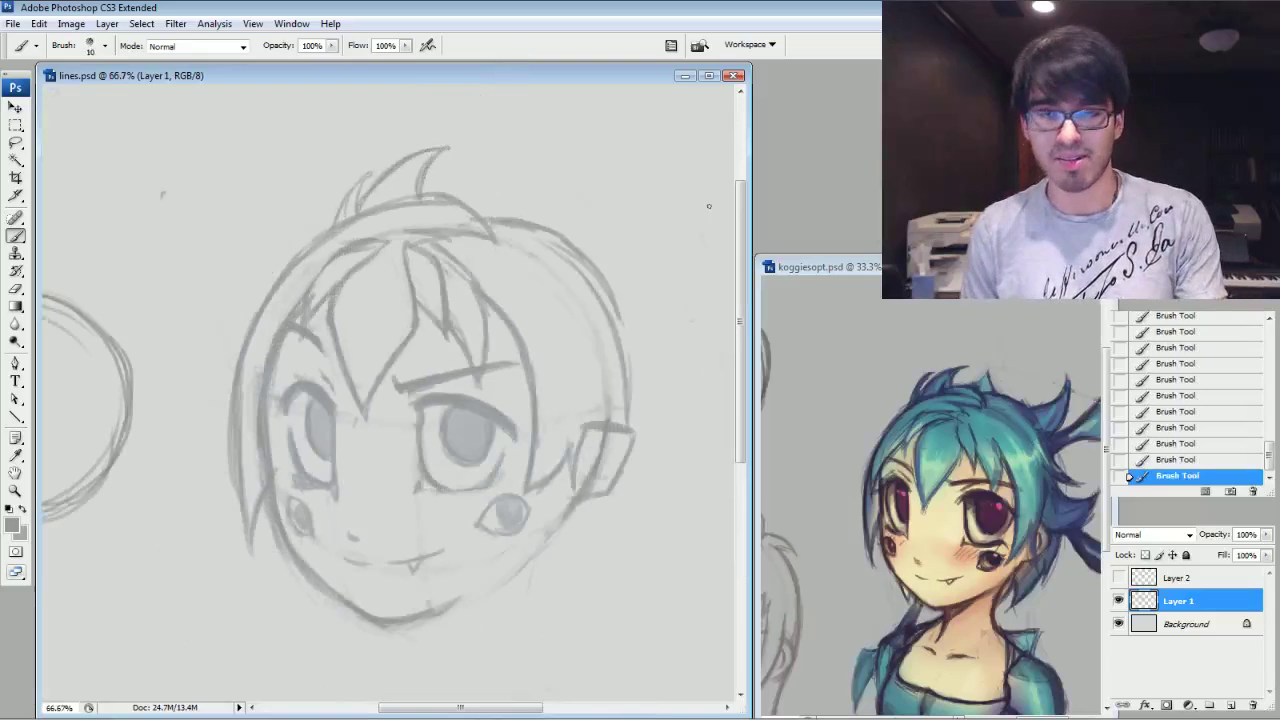
# Add a small spike at the crown and a large upward-curving hair tuft at the back of the head using a larger brush.
pyautogui.moveTo(468, 203)
pyautogui.mouseDown()
pyautogui.moveTo(498, 215)
pyautogui.moveTo(574, 206)
pyautogui.moveTo(597, 182)
pyautogui.moveTo(597, 151)
pyautogui.mouseUp()
pyautogui.press(']')
pyautogui.moveTo(597, 151)
pyautogui.mouseDown()
pyautogui.moveTo(606, 246)
pyautogui.moveTo(615, 213)
pyautogui.moveTo(602, 270)
pyautogui.mouseUp()
pyautogui.moveTo(619, 196); pyautogui.dragTo(606, 272)
pyautogui.moveTo(614, 228); pyautogui.dragTo(602, 278)
pyautogui.moveTo(598, 156); pyautogui.dragTo(618, 190)
pyautogui.moveTo(604, 174); pyautogui.dragTo(580, 228)
# Sketch a second curved hair tuft sweeping outward behind the ear.
pyautogui.moveTo(600, 290)
pyautogui.mouseDown()
pyautogui.moveTo(492, 251)
pyautogui.moveTo(543, 311)
pyautogui.mouseUp()
pyautogui.moveTo(505, 267)
pyautogui.mouseDown()
pyautogui.moveTo(569, 317)
pyautogui.moveTo(610, 328)
pyautogui.moveTo(618, 313)
pyautogui.mouseUp()
pyautogui.moveTo(620, 316)
pyautogui.mouseDown()
pyautogui.moveTo(583, 383)
pyautogui.moveTo(546, 411)
pyautogui.mouseUp()
pyautogui.moveTo(602, 368)
pyautogui.mouseDown()
pyautogui.moveTo(536, 416)
pyautogui.moveTo(574, 402)
pyautogui.mouseUp()
pyautogui.moveTo(600, 374)
pyautogui.mouseDown()
pyautogui.moveTo(575, 398)
pyautogui.moveTo(616, 320)
pyautogui.moveTo(523, 334)
pyautogui.mouseUp()
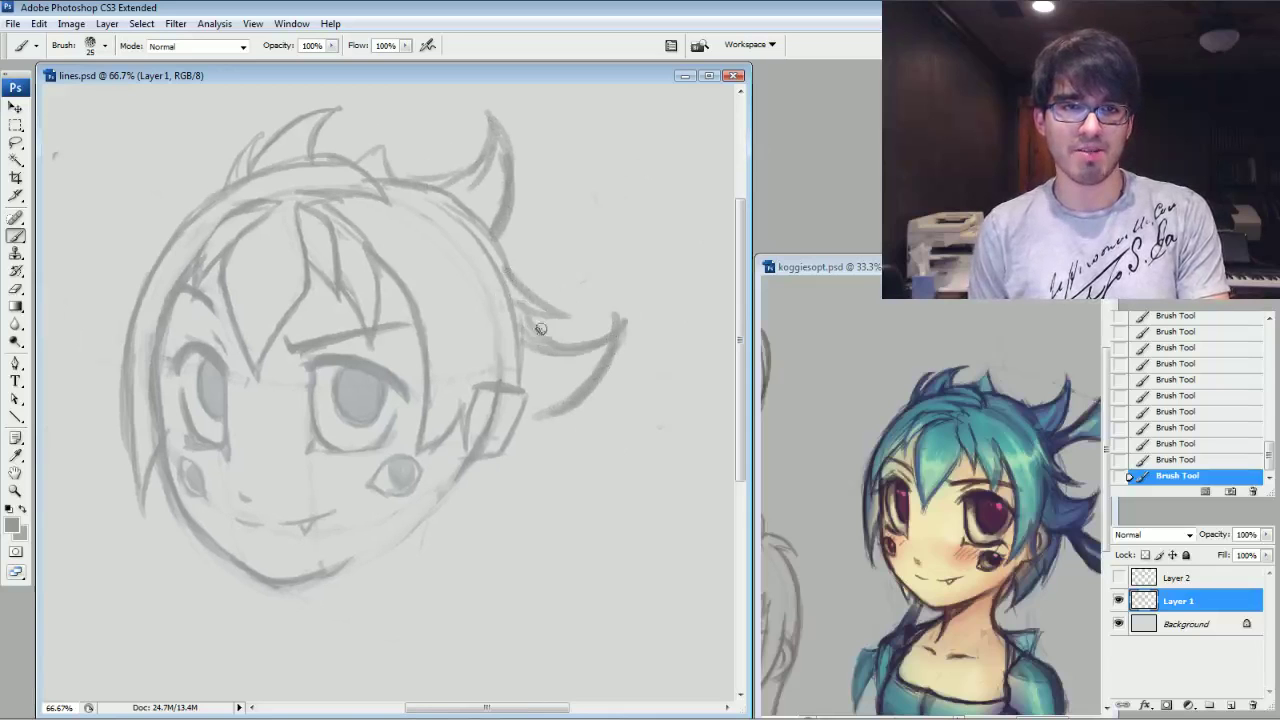
# Sketch the jagged hair strands below the ear and clean the lines inside the ear with the Eraser.
pyautogui.moveTo(545, 405)
pyautogui.mouseDown()
pyautogui.moveTo(522, 429)
pyautogui.moveTo(484, 542)
pyautogui.moveTo(432, 570)
pyautogui.moveTo(440, 500)
pyautogui.moveTo(441, 545)
pyautogui.moveTo(534, 337)
pyautogui.mouseUp()
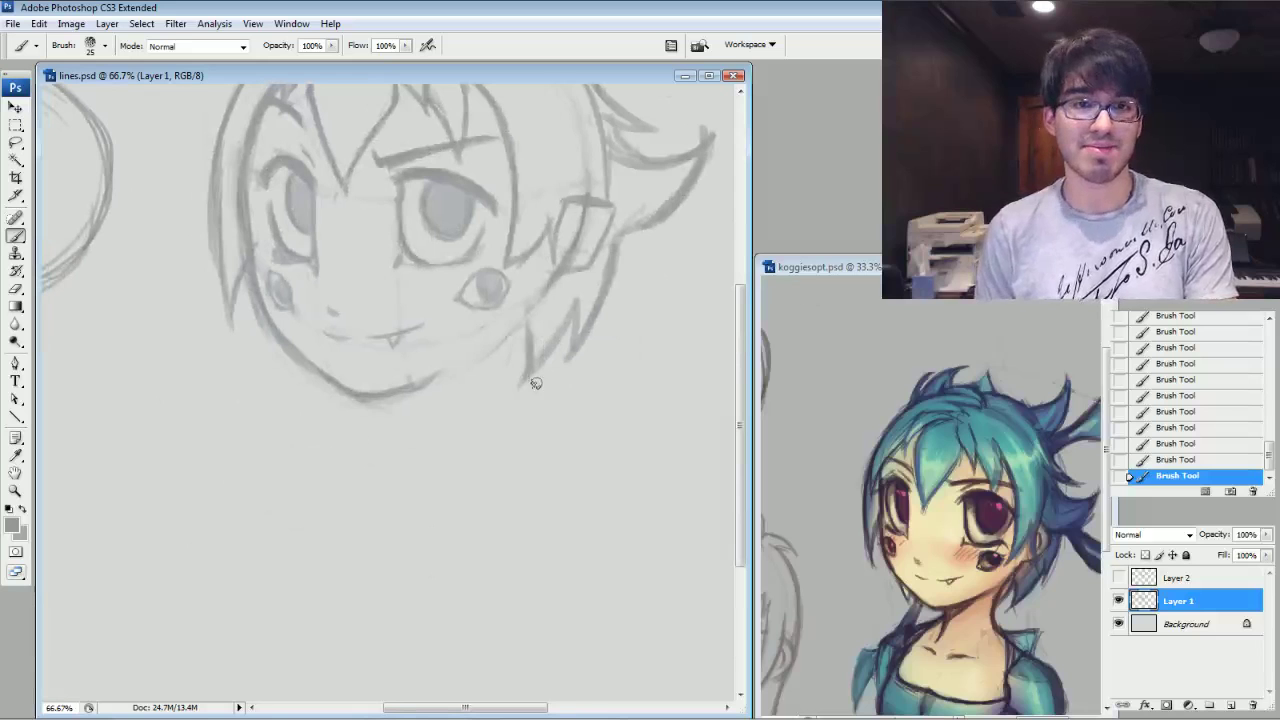
pyautogui.moveTo(582, 255); pyautogui.dragTo(568, 258)
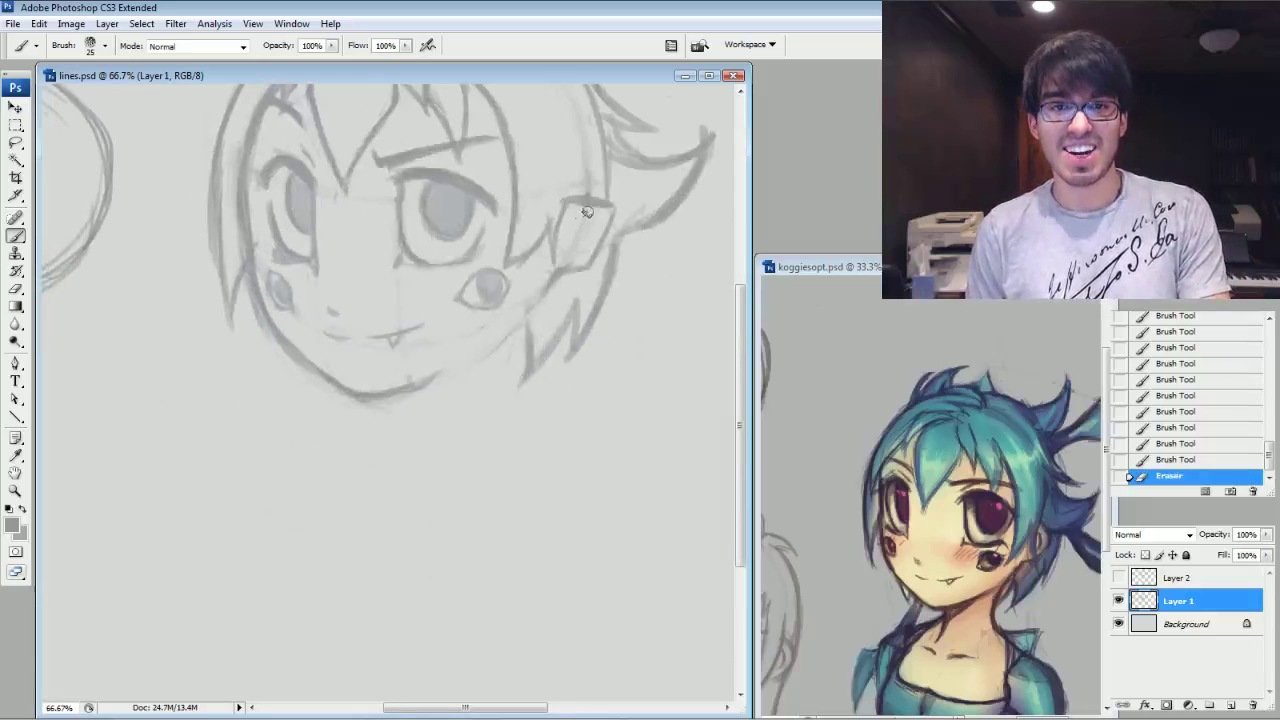
pyautogui.moveTo(587, 212); pyautogui.dragTo(590, 218)
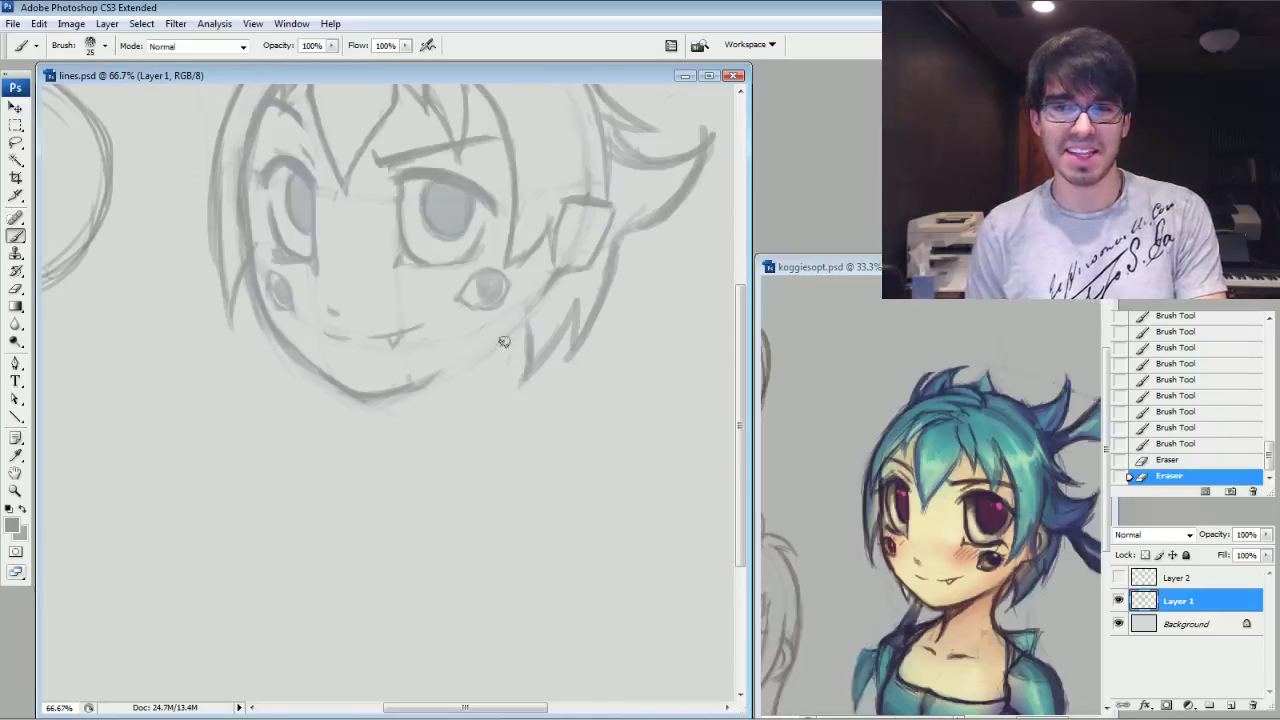
# Sketch the back of the neck down from the ear and the front of the neck down from the chin.
pyautogui.moveTo(552, 288); pyautogui.dragTo(502, 396)
pyautogui.moveTo(528, 332); pyautogui.dragTo(486, 428)
pyautogui.moveTo(538, 296); pyautogui.dragTo(482, 444)
pyautogui.moveTo(520, 314)
pyautogui.mouseDown()
pyautogui.moveTo(485, 431)
pyautogui.moveTo(491, 403)
pyautogui.moveTo(478, 466)
pyautogui.mouseUp()
pyautogui.moveTo(484, 420); pyautogui.dragTo(476, 470)
pyautogui.moveTo(494, 390); pyautogui.dragTo(478, 462)
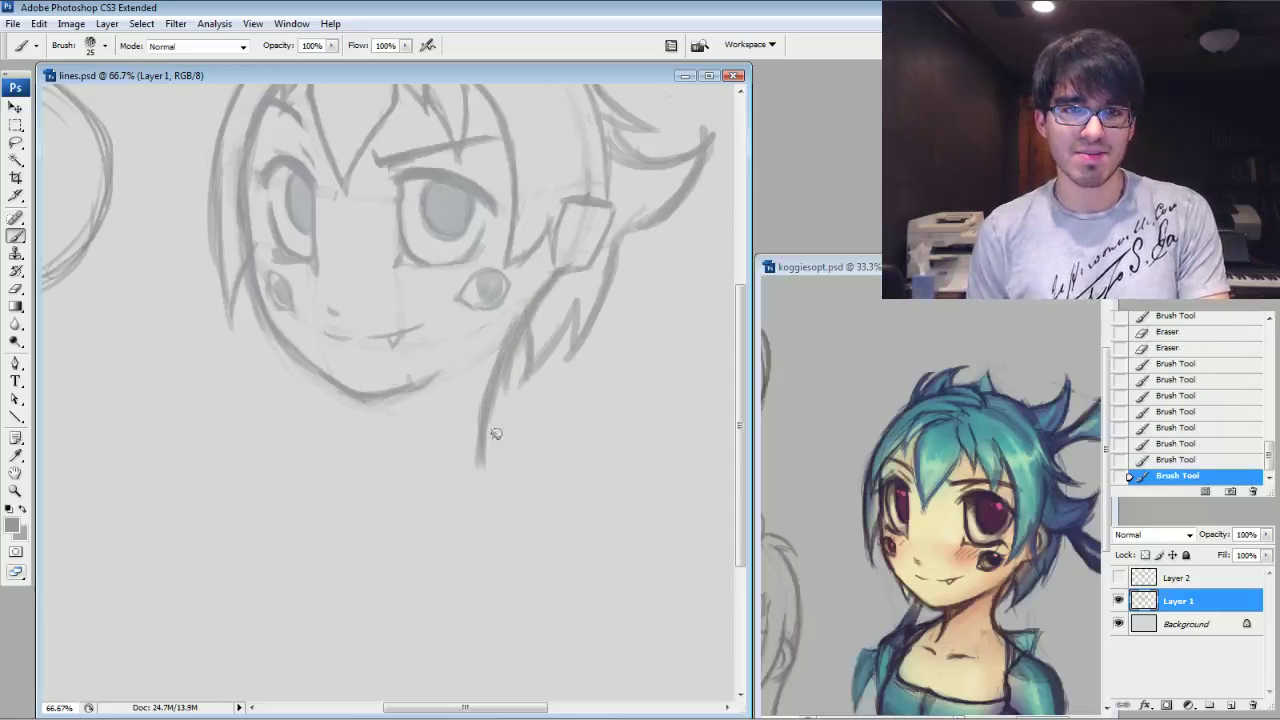
pyautogui.moveTo(384, 396)
pyautogui.mouseDown()
pyautogui.moveTo(372, 476)
pyautogui.moveTo(386, 454)
pyautogui.mouseUp()
pyautogui.moveTo(430, 370); pyautogui.dragTo(392, 408)
pyautogui.moveTo(470, 300); pyautogui.dragTo(547, 387)
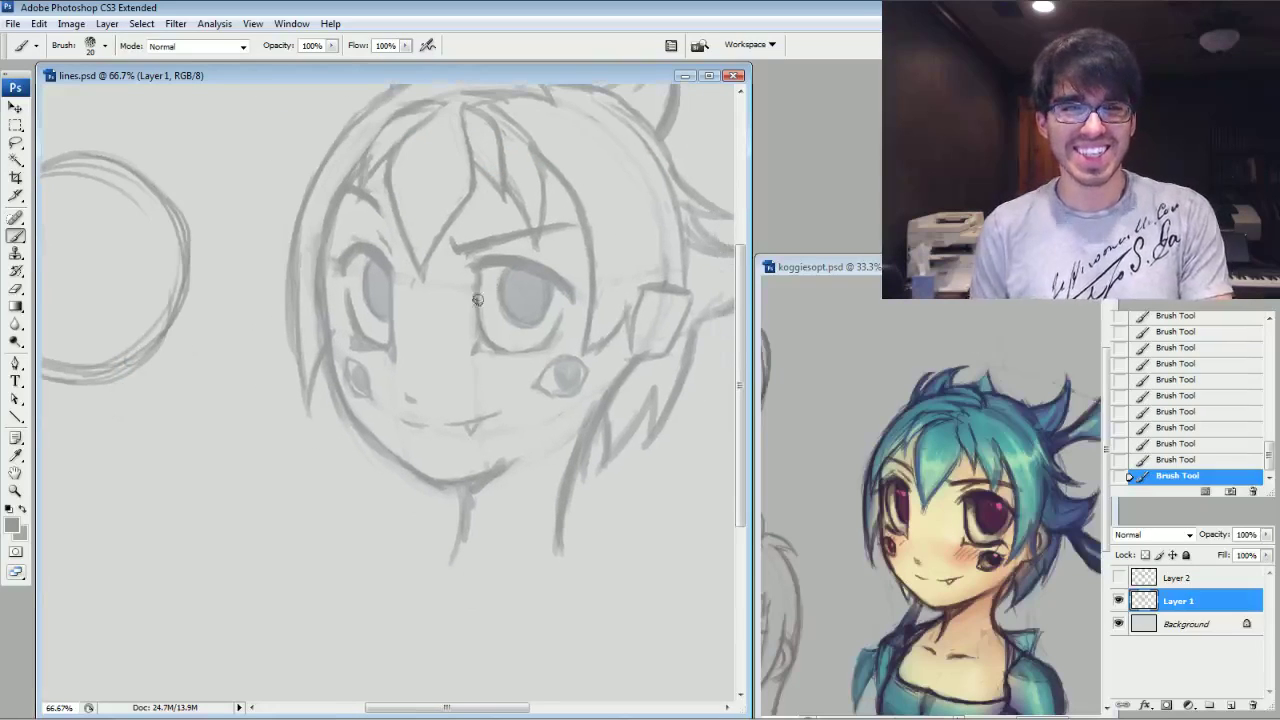
# Fade the vertical face guideline, the leftover jaw construction lines and both neck lines with the Eraser.
pyautogui.moveTo(474, 326); pyautogui.dragTo(468, 306)
pyautogui.moveTo(513, 431)
pyautogui.mouseDown()
pyautogui.moveTo(575, 418)
pyautogui.moveTo(588, 473)
pyautogui.moveTo(588, 442)
pyautogui.mouseUp()
pyautogui.moveTo(596, 440); pyautogui.dragTo(597, 425)
pyautogui.moveTo(464, 542); pyautogui.dragTo(470, 497)
pyautogui.moveTo(557, 552); pyautogui.dragTo(585, 402)
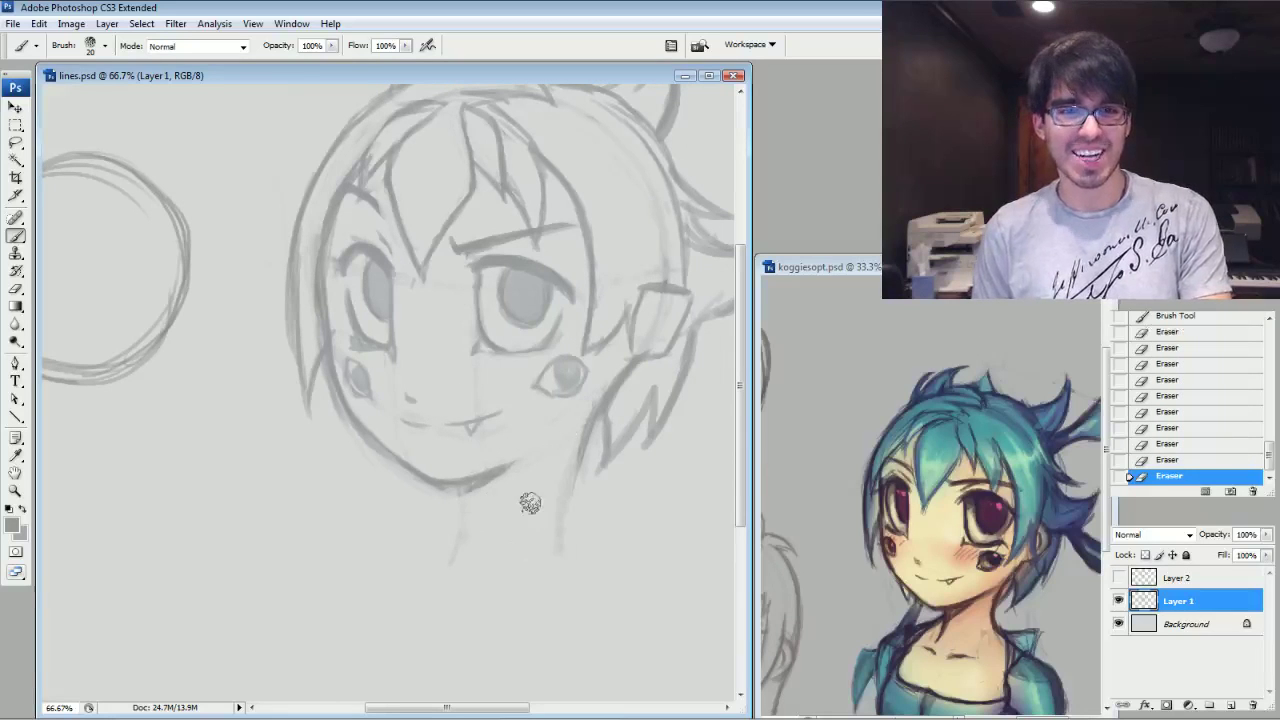
# Redraw the back and front neck lines farther from the face with a 20 px brush.
pyautogui.moveTo(578, 482); pyautogui.dragTo(581, 534)
pyautogui.moveTo(582, 466); pyautogui.dragTo(577, 516)
pyautogui.moveTo(597, 420); pyautogui.dragTo(579, 484)
pyautogui.moveTo(606, 394); pyautogui.dragTo(577, 528)
pyautogui.moveTo(592, 494); pyautogui.dragTo(580, 544)
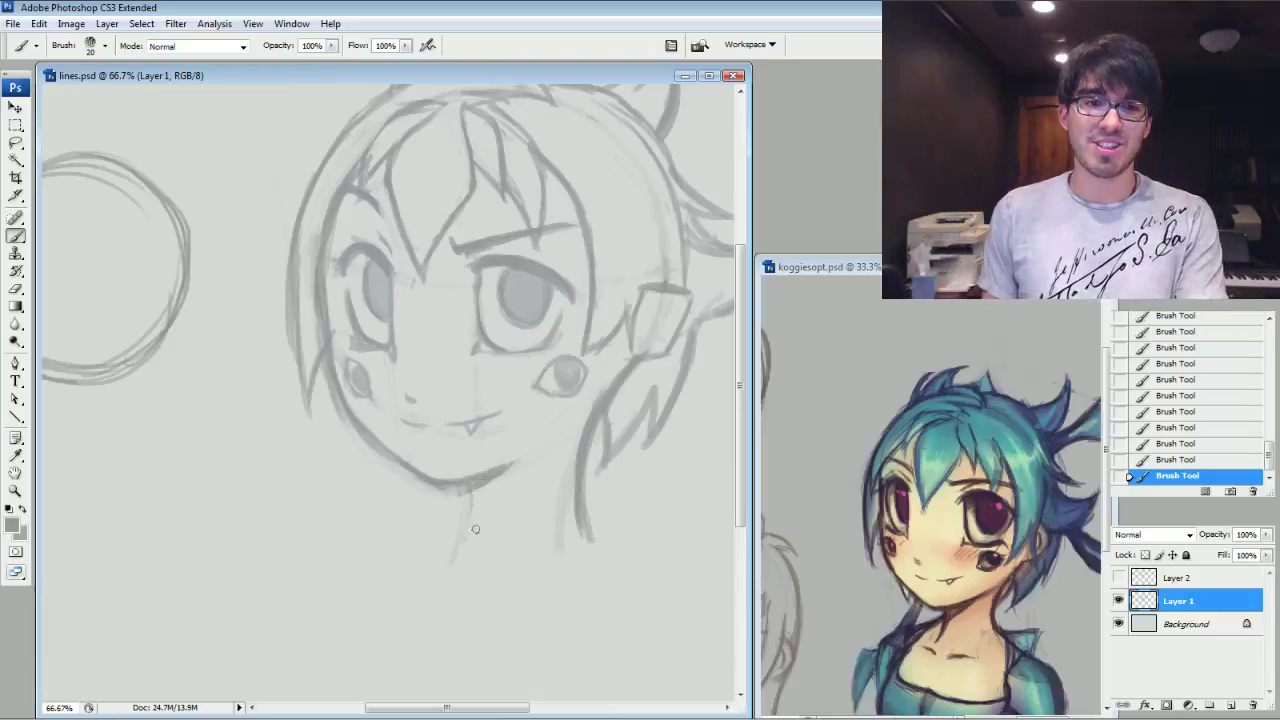
pyautogui.moveTo(471, 490); pyautogui.dragTo(472, 552)
pyautogui.moveTo(474, 505); pyautogui.dragTo(468, 566)
pyautogui.moveTo(467, 482); pyautogui.dragTo(466, 560)
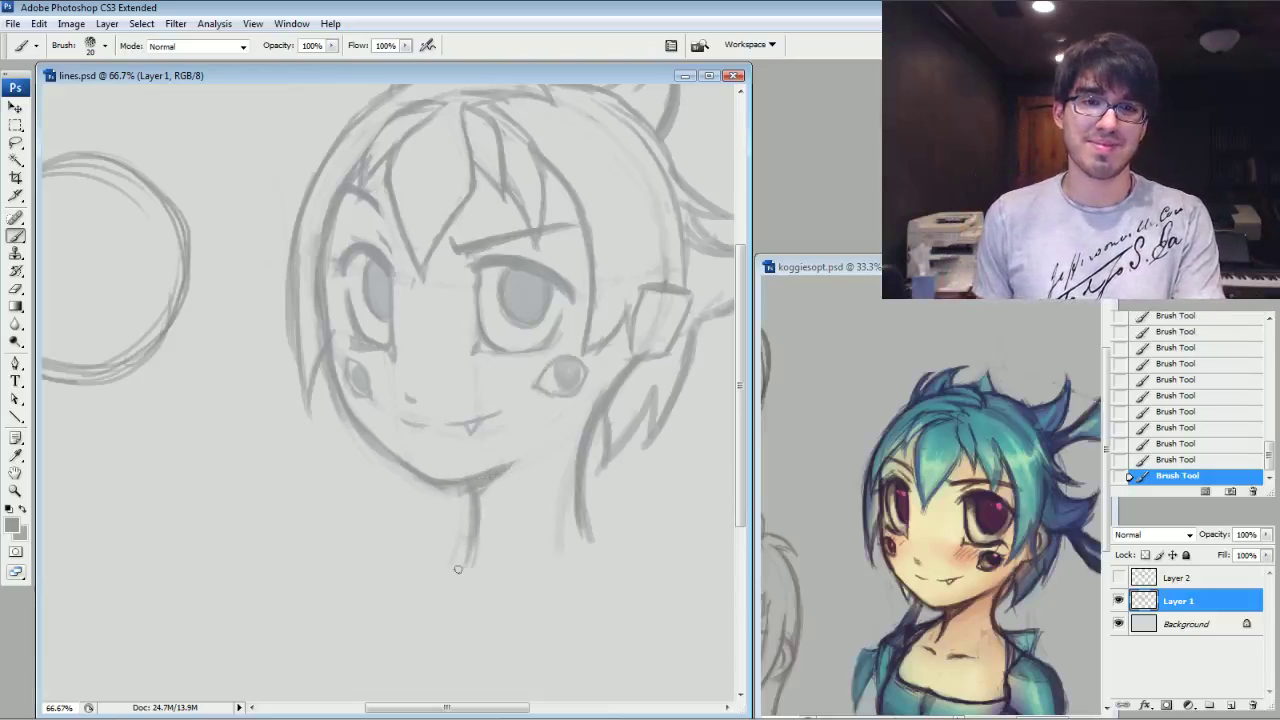
# Erase the leftover old neck lines and the guideline remnant at the right-hand eye's inner corner.
pyautogui.moveTo(450, 494)
pyautogui.mouseDown()
pyautogui.moveTo(459, 505)
pyautogui.moveTo(449, 492)
pyautogui.mouseUp()
pyautogui.moveTo(602, 525)
pyautogui.mouseDown()
pyautogui.moveTo(590, 516)
pyautogui.moveTo(598, 496)
pyautogui.mouseUp()
pyautogui.moveTo(566, 546); pyautogui.dragTo(567, 502)
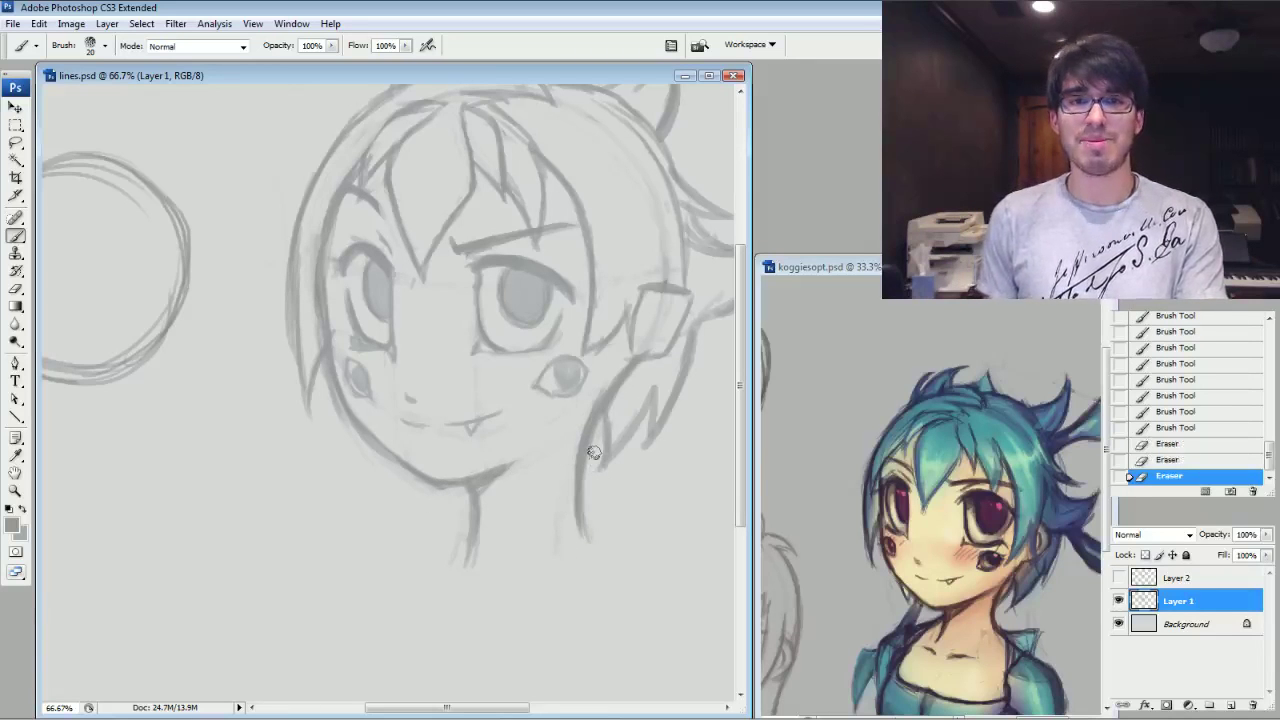
pyautogui.moveTo(480, 304)
pyautogui.mouseDown()
pyautogui.moveTo(486, 338)
pyautogui.moveTo(489, 318)
pyautogui.mouseUp()
pyautogui.moveTo(487, 298)
pyautogui.mouseDown()
pyautogui.moveTo(490, 328)
pyautogui.moveTo(473, 298)
pyautogui.moveTo(474, 334)
pyautogui.mouseUp()
pyautogui.moveTo(473, 310)
pyautogui.mouseDown()
pyautogui.moveTo(479, 342)
pyautogui.moveTo(314, 456)
pyautogui.moveTo(323, 448)
pyautogui.mouseUp()
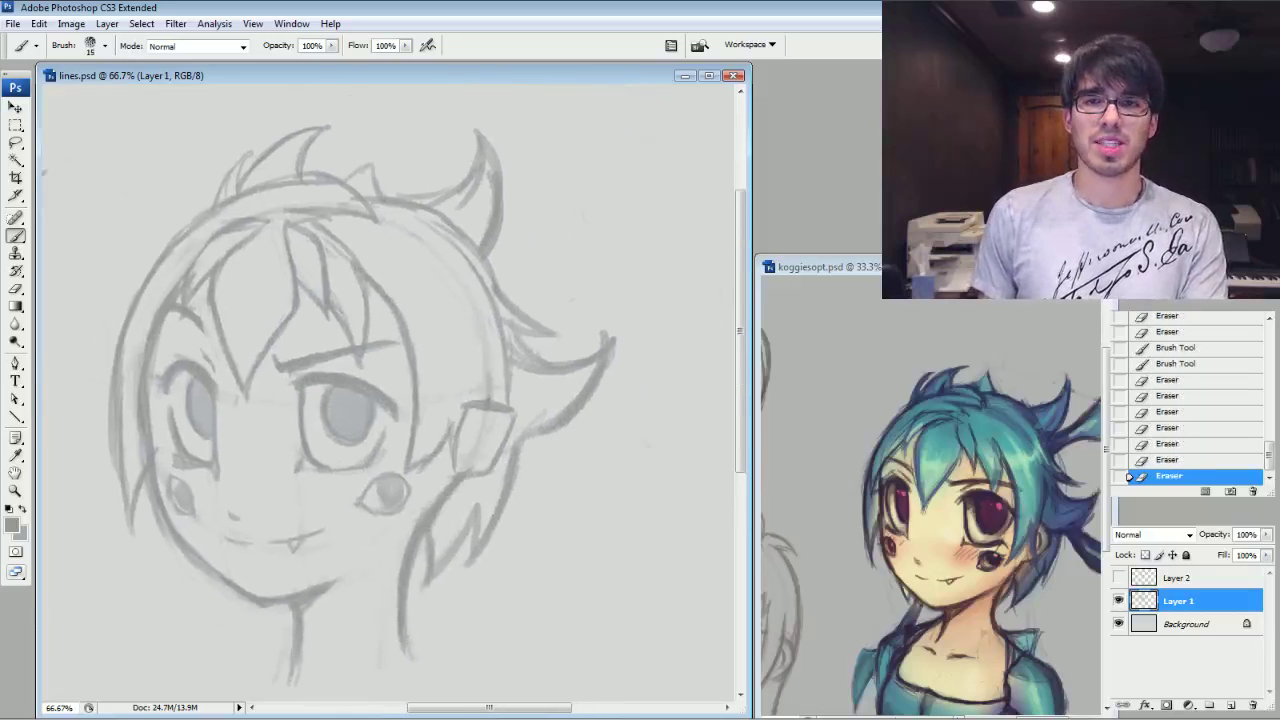
# Darken the small nose mark with a 15 px brush.
pyautogui.moveTo(1028, 398); pyautogui.dragTo(938, 366)
pyautogui.click(631, 207)
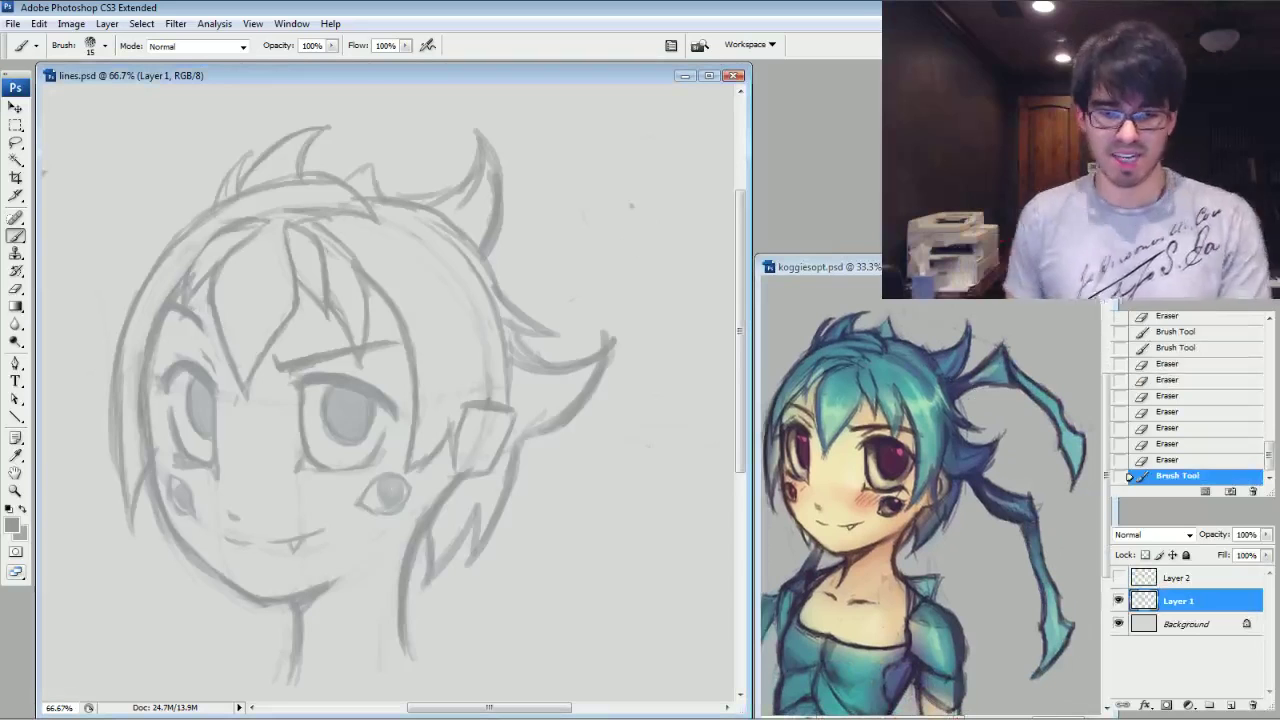
pyautogui.moveTo(226, 518); pyautogui.dragTo(238, 518)
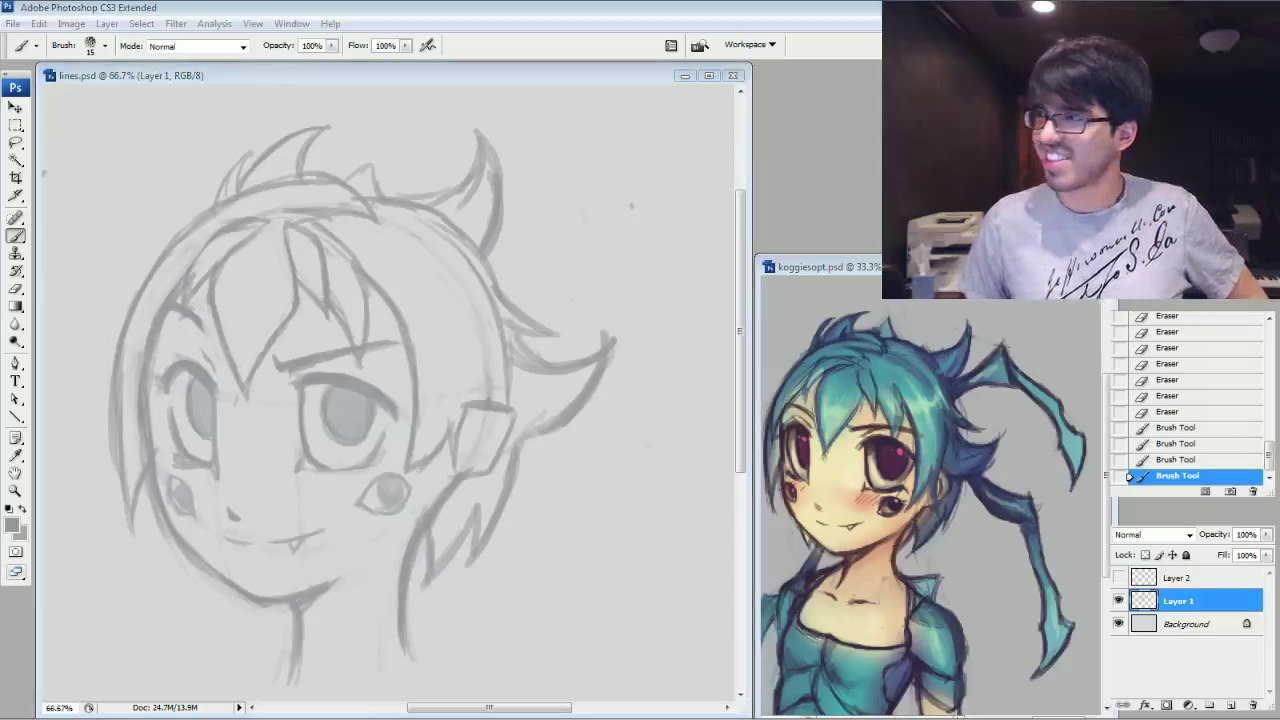
pyautogui.hotkey('alt', 'Tab')
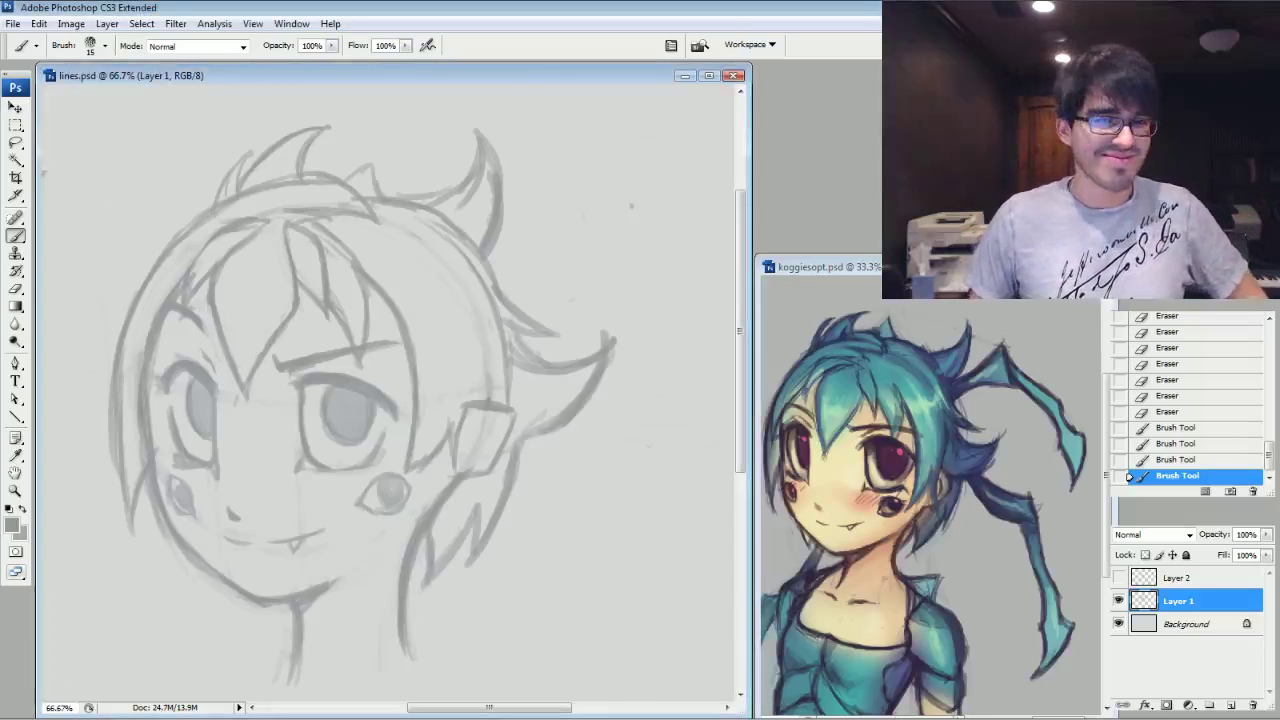
# Darken the jawline below the far cheek and erase the stray sketch marks along its outer edge.
pyautogui.moveTo(201, 562); pyautogui.dragTo(228, 585)
pyautogui.moveTo(156, 498); pyautogui.dragTo(192, 546)
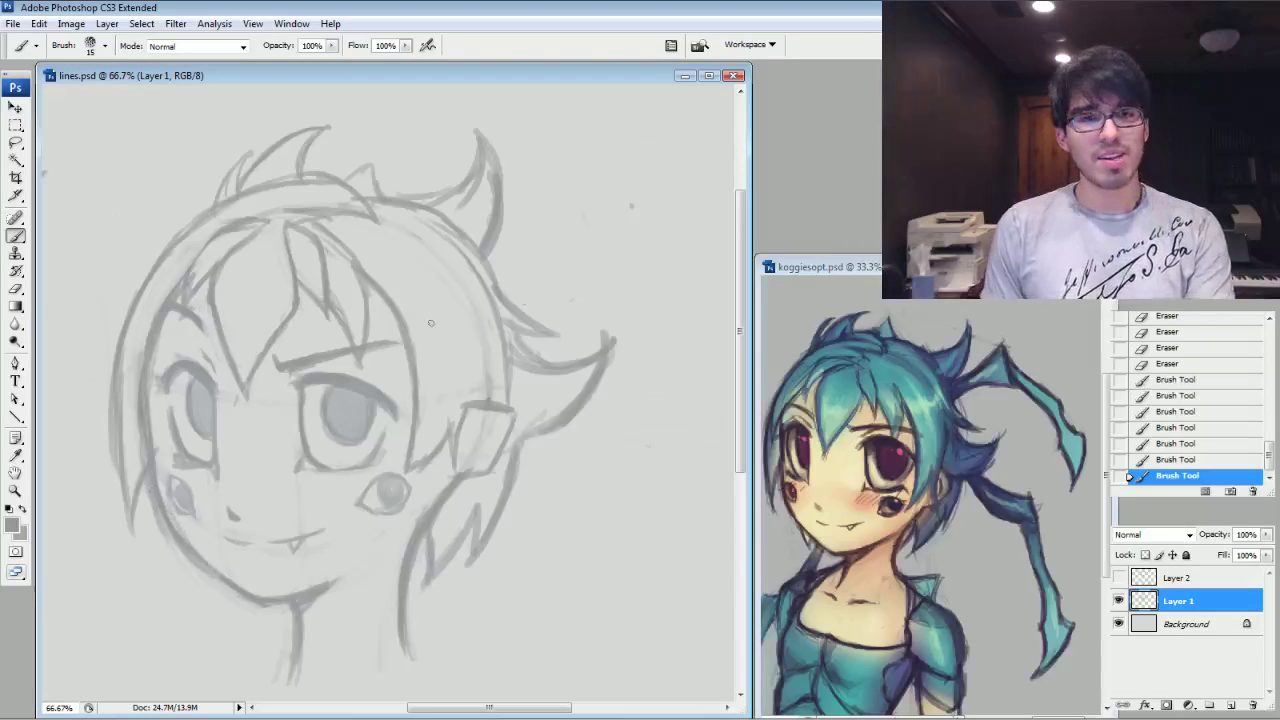
pyautogui.moveTo(380, 400); pyautogui.dragTo(429, 362)
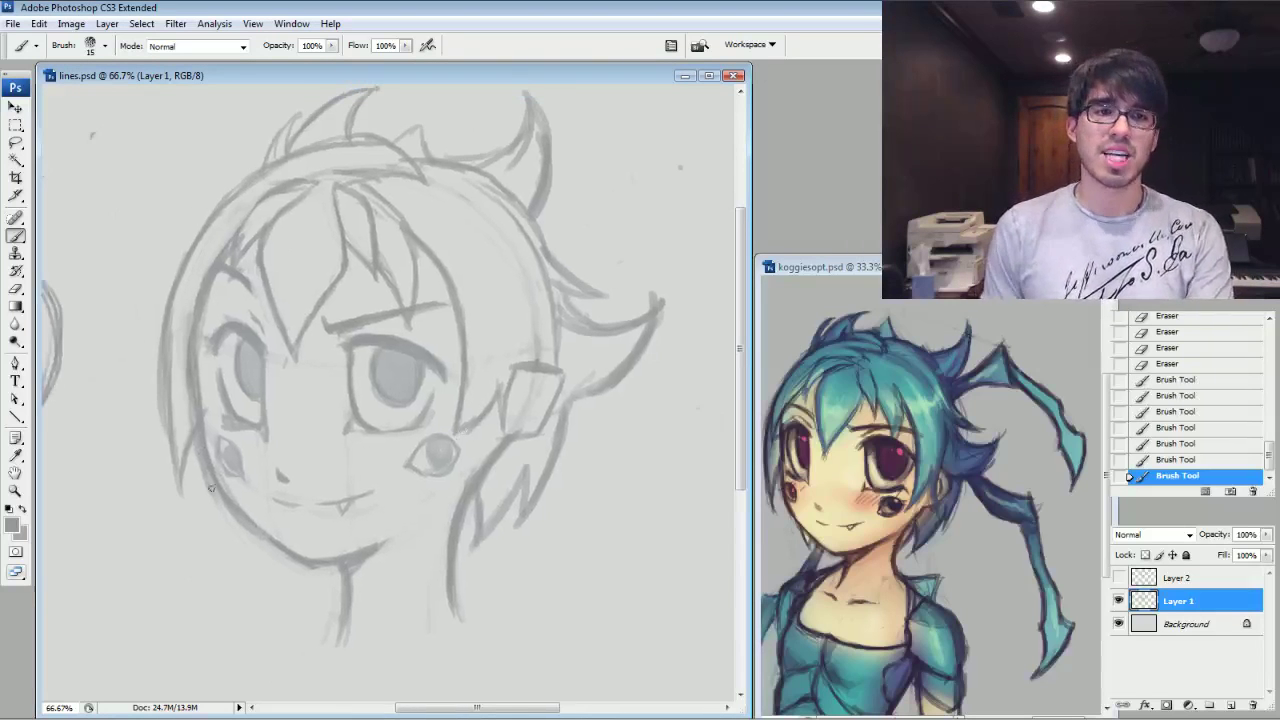
pyautogui.moveTo(272, 553); pyautogui.dragTo(238, 527)
pyautogui.moveTo(236, 524)
pyautogui.mouseDown()
pyautogui.moveTo(208, 482)
pyautogui.moveTo(222, 508)
pyautogui.mouseUp()
pyautogui.moveTo(204, 462)
pyautogui.mouseDown()
pyautogui.moveTo(238, 520)
pyautogui.moveTo(203, 452)
pyautogui.mouseUp()
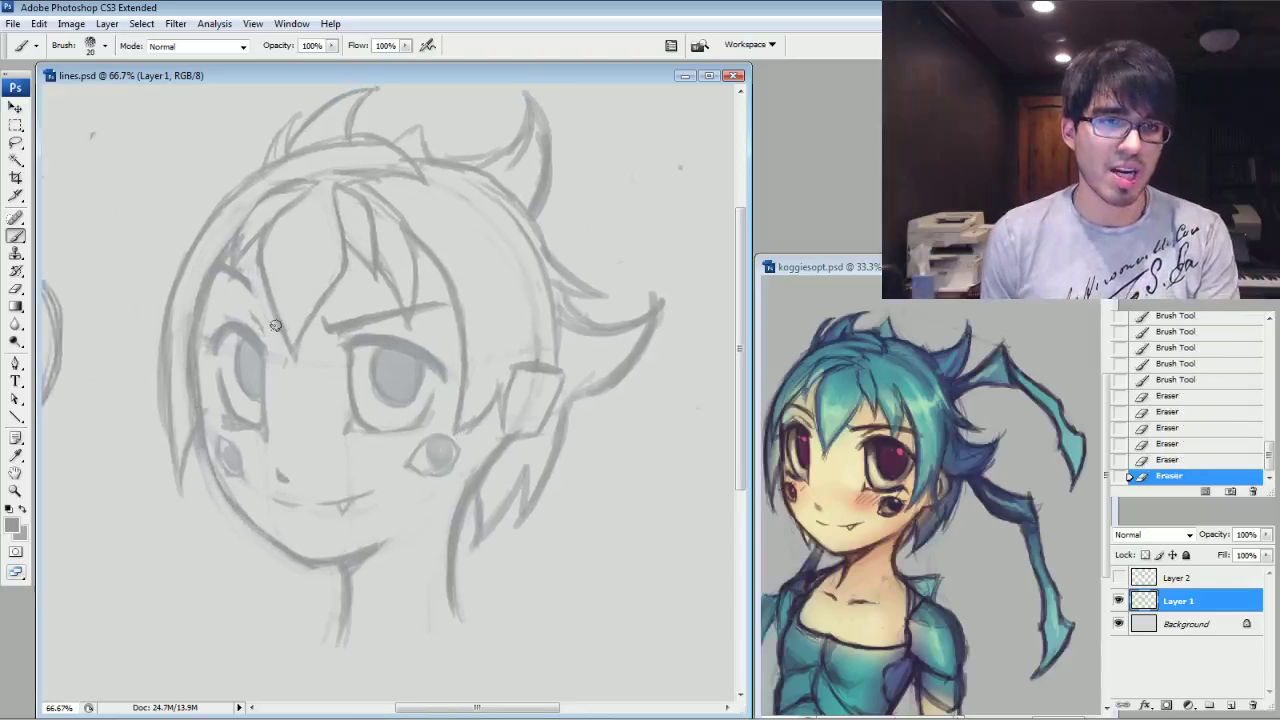
# Refine the far cheek and jaw contour with a 10-pixel brush, and undo the loop scribbled beside the far eye.
pyautogui.press('[')
pyautogui.moveTo(228, 497)
pyautogui.mouseDown()
pyautogui.moveTo(258, 532)
pyautogui.moveTo(250, 524)
pyautogui.mouseUp()
pyautogui.moveTo(212, 464); pyautogui.dragTo(234, 506)
pyautogui.moveTo(208, 452)
pyautogui.mouseDown()
pyautogui.moveTo(226, 496)
pyautogui.moveTo(216, 474)
pyautogui.mouseUp()
pyautogui.moveTo(199, 405); pyautogui.dragTo(204, 445)
pyautogui.moveTo(206, 462); pyautogui.dragTo(194, 425)
pyautogui.moveTo(196, 425)
pyautogui.mouseDown()
pyautogui.moveTo(200, 340)
pyautogui.moveTo(186, 351)
pyautogui.mouseUp()
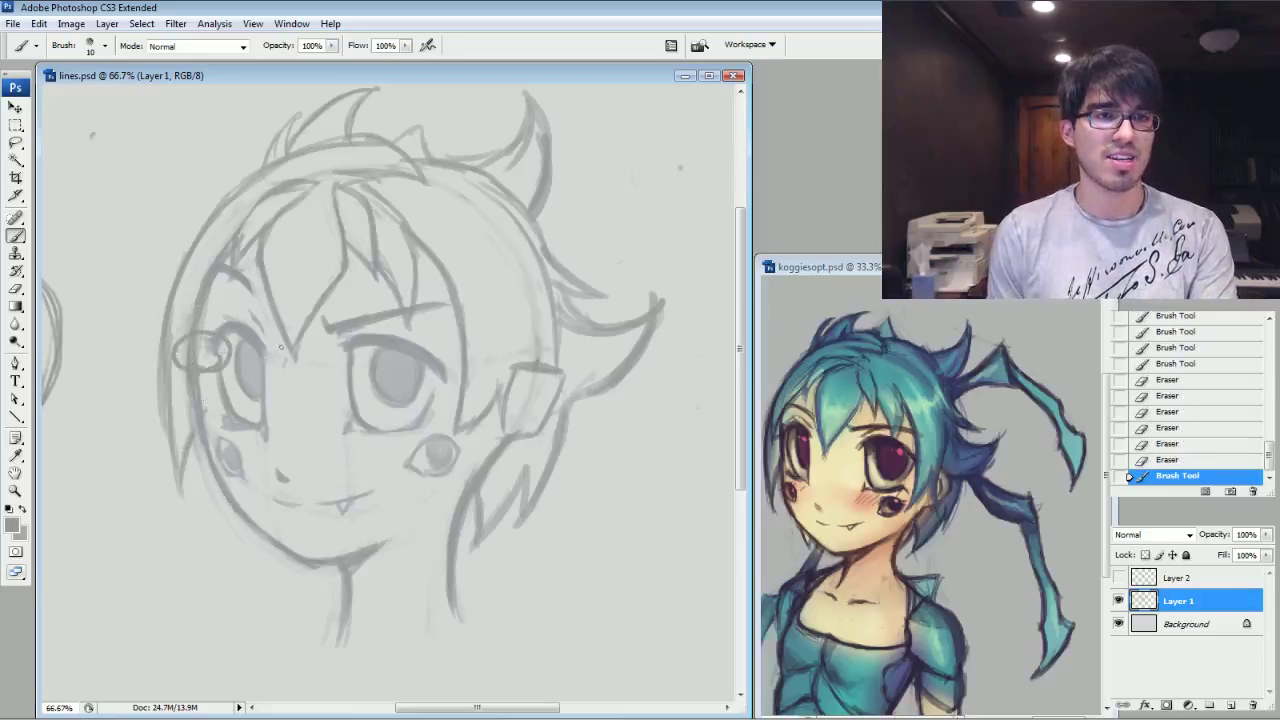
pyautogui.hotkey('ctrl', 'z')
# Clean up the far side of the face from the cheek up to the hairline, erasing excess around the contour.
pyautogui.press(']')
pyautogui.moveTo(207, 436)
pyautogui.mouseDown()
pyautogui.moveTo(202, 303)
pyautogui.moveTo(217, 273)
pyautogui.mouseUp()
pyautogui.moveTo(190, 417); pyautogui.dragTo(192, 312)
pyautogui.moveTo(188, 396); pyautogui.dragTo(209, 254)
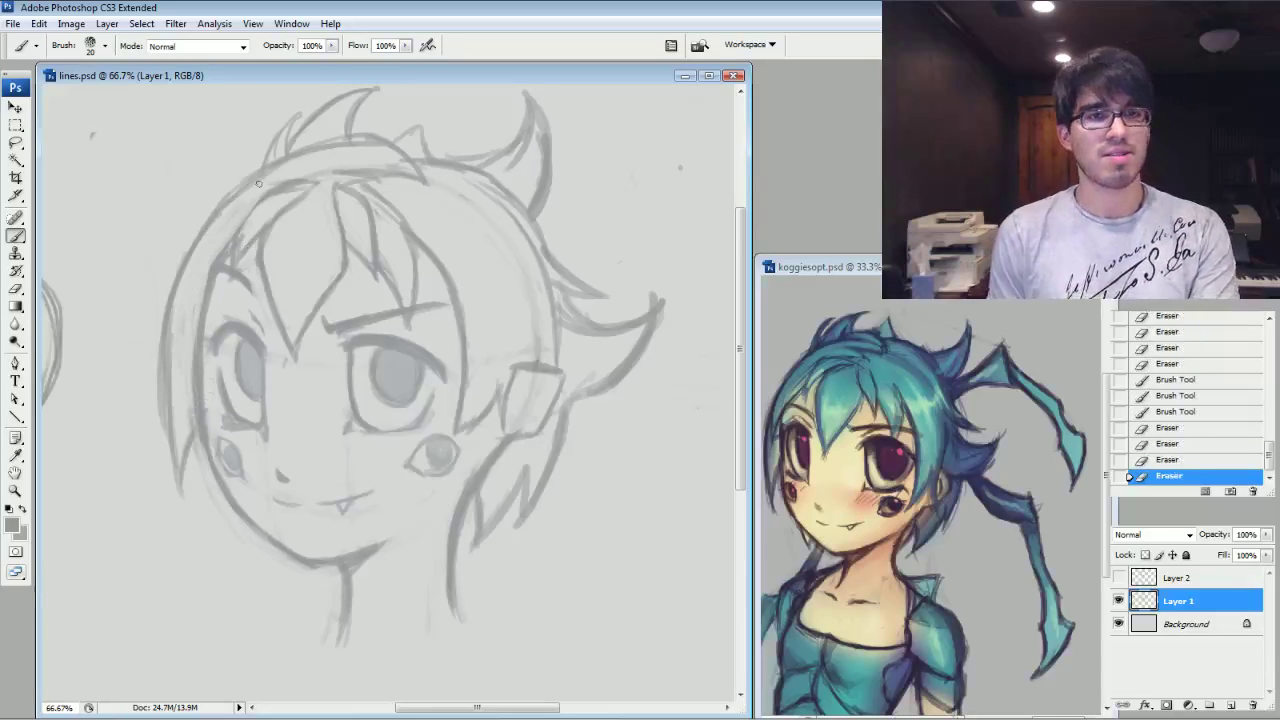
# Revert to an earlier brush state in the history for comparison, and restore the latest eraser state.
pyautogui.moveTo(1269, 453); pyautogui.dragTo(1269, 439)
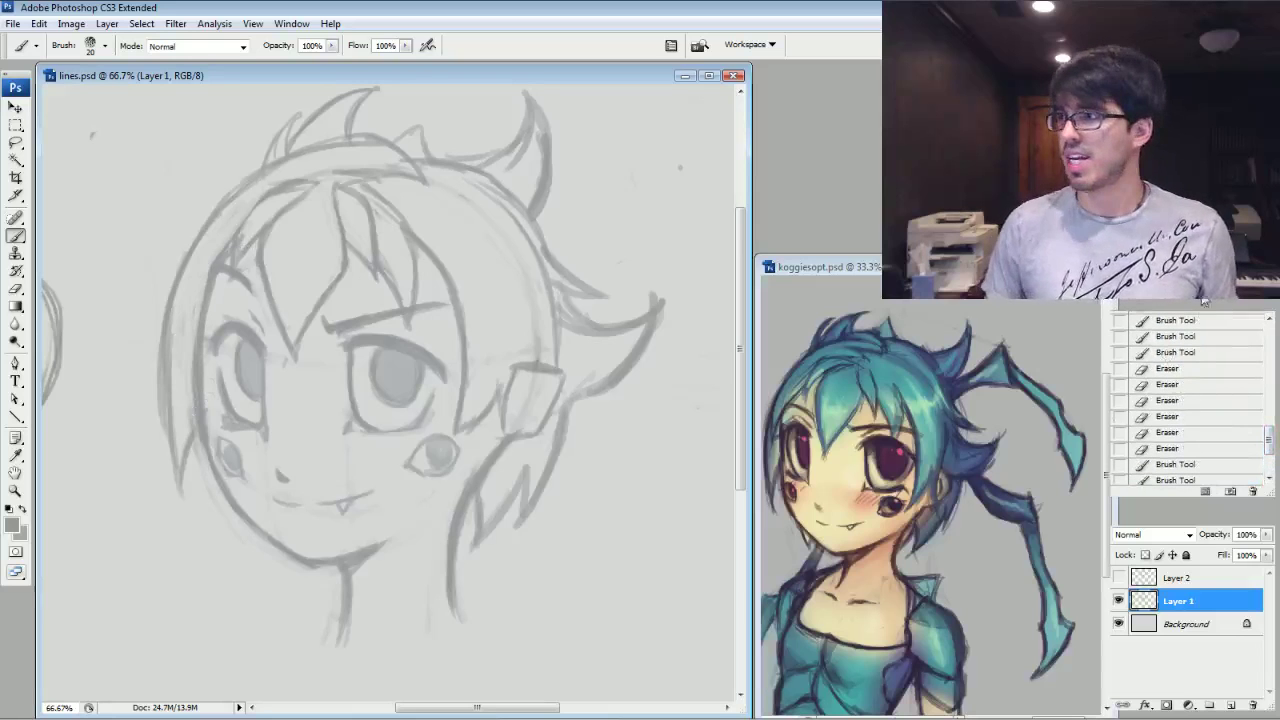
pyautogui.click(1160, 250)
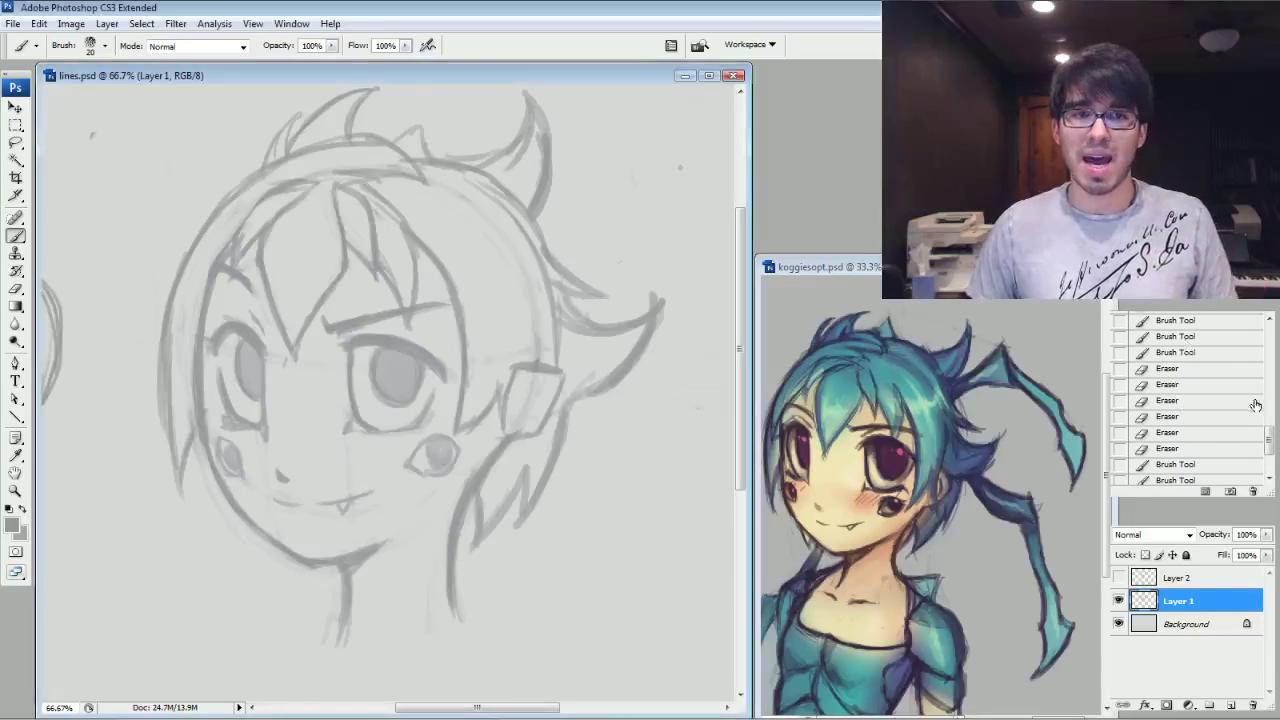
pyautogui.click(1178, 337)
pyautogui.moveTo(1268, 438)
pyautogui.mouseDown()
pyautogui.moveTo(1270, 458)
pyautogui.moveTo(1270, 438)
pyautogui.mouseUp()
pyautogui.click(1185, 476)
pyautogui.click(1211, 388)
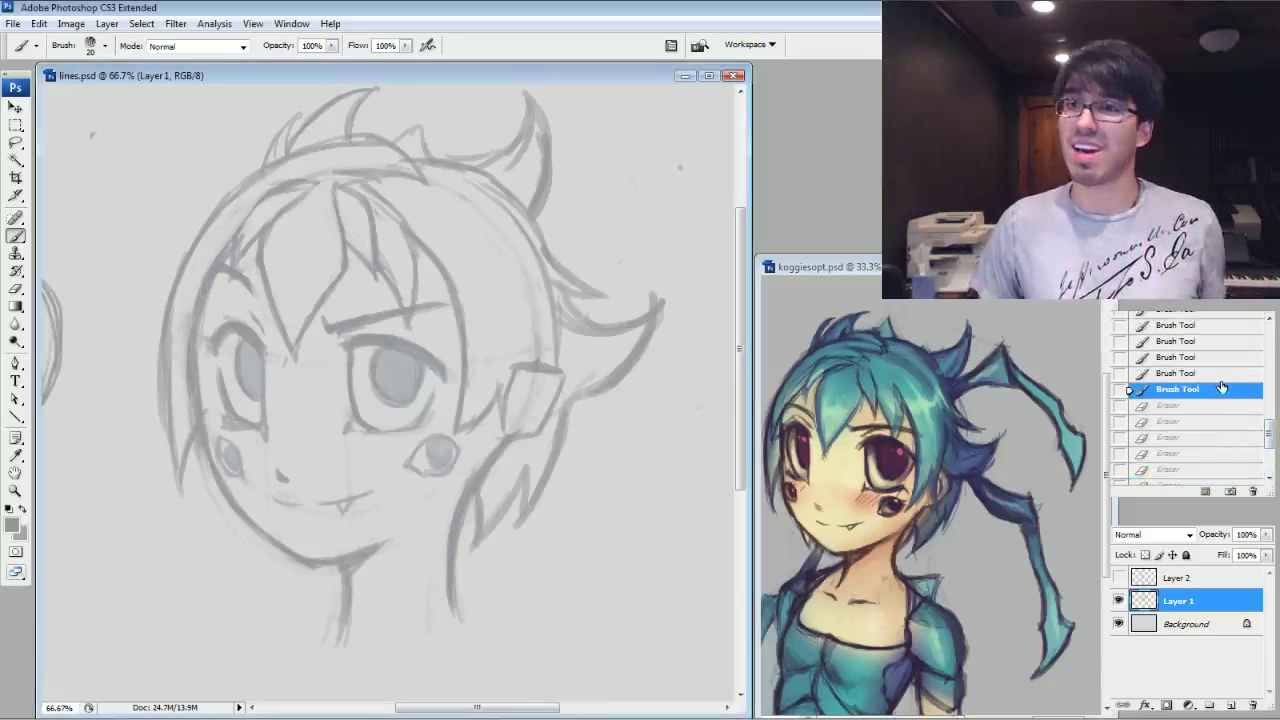
pyautogui.moveTo(1269, 438); pyautogui.dragTo(1269, 458)
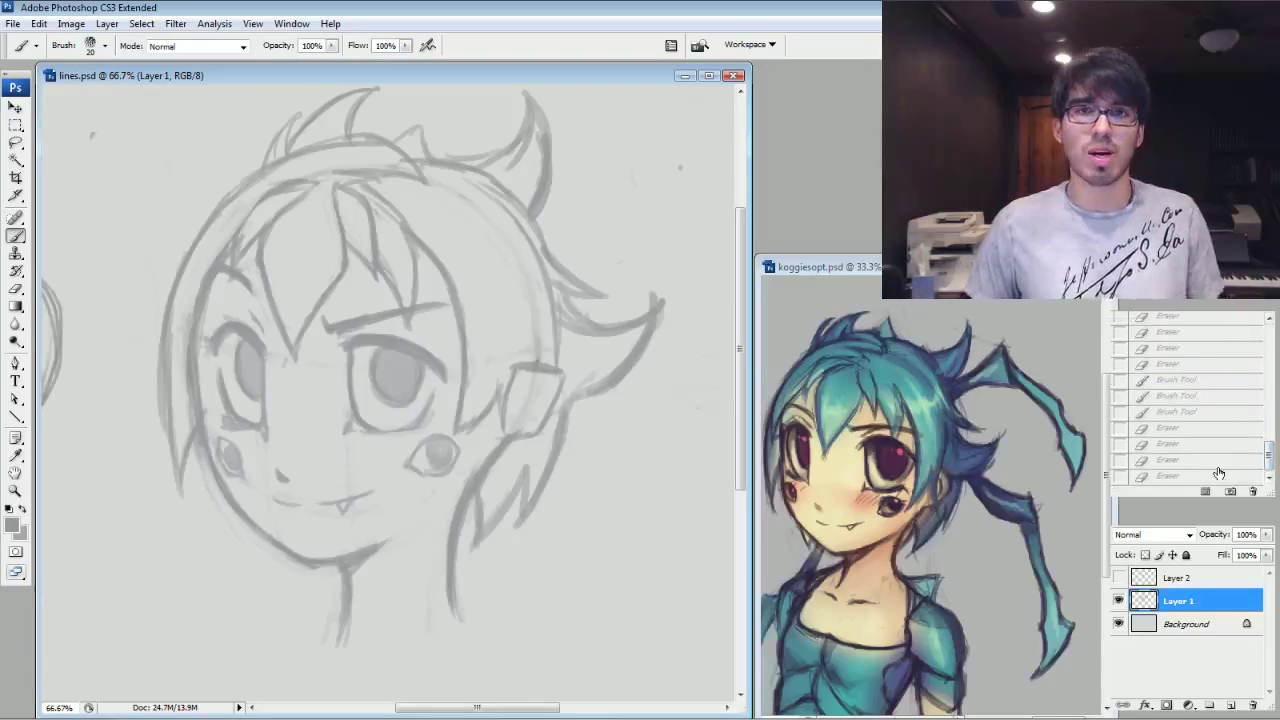
pyautogui.click(1222, 475)
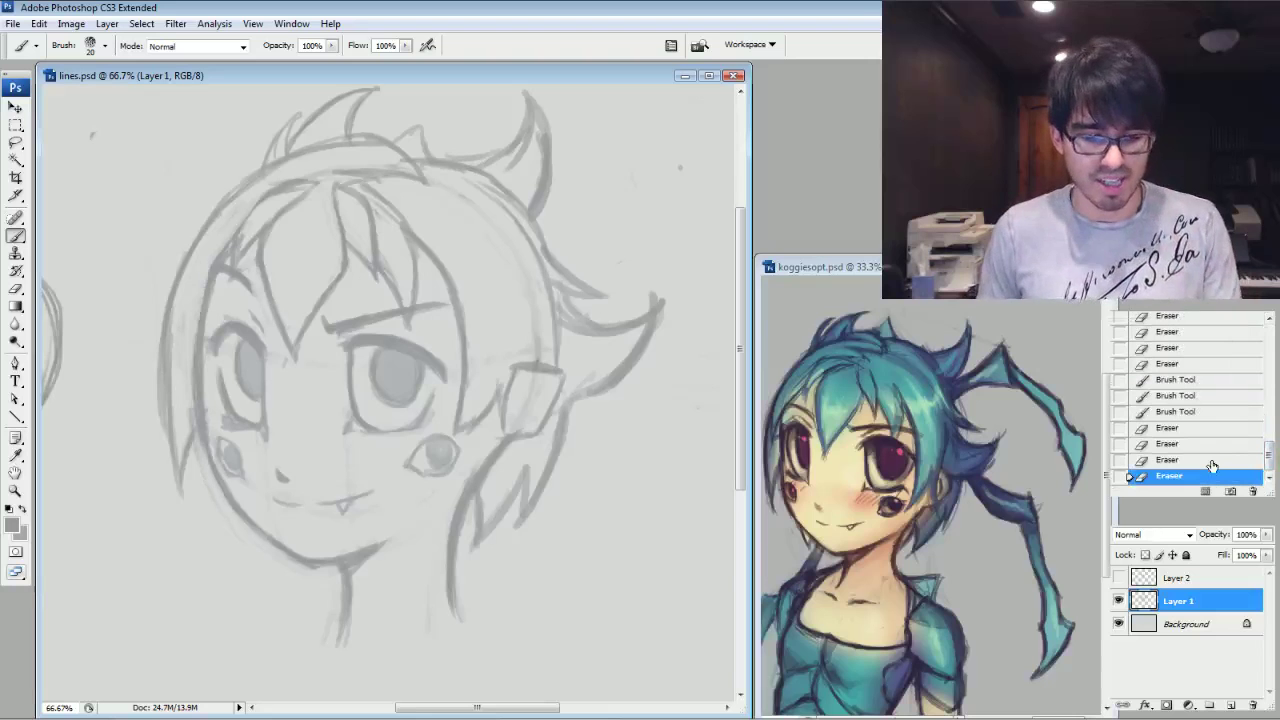
# Erase the rough marks at the far temple hairline and around the far cheek marking.
pyautogui.moveTo(228, 229); pyautogui.dragTo(222, 244)
pyautogui.moveTo(222, 246)
pyautogui.mouseDown()
pyautogui.moveTo(197, 311)
pyautogui.moveTo(212, 270)
pyautogui.mouseUp()
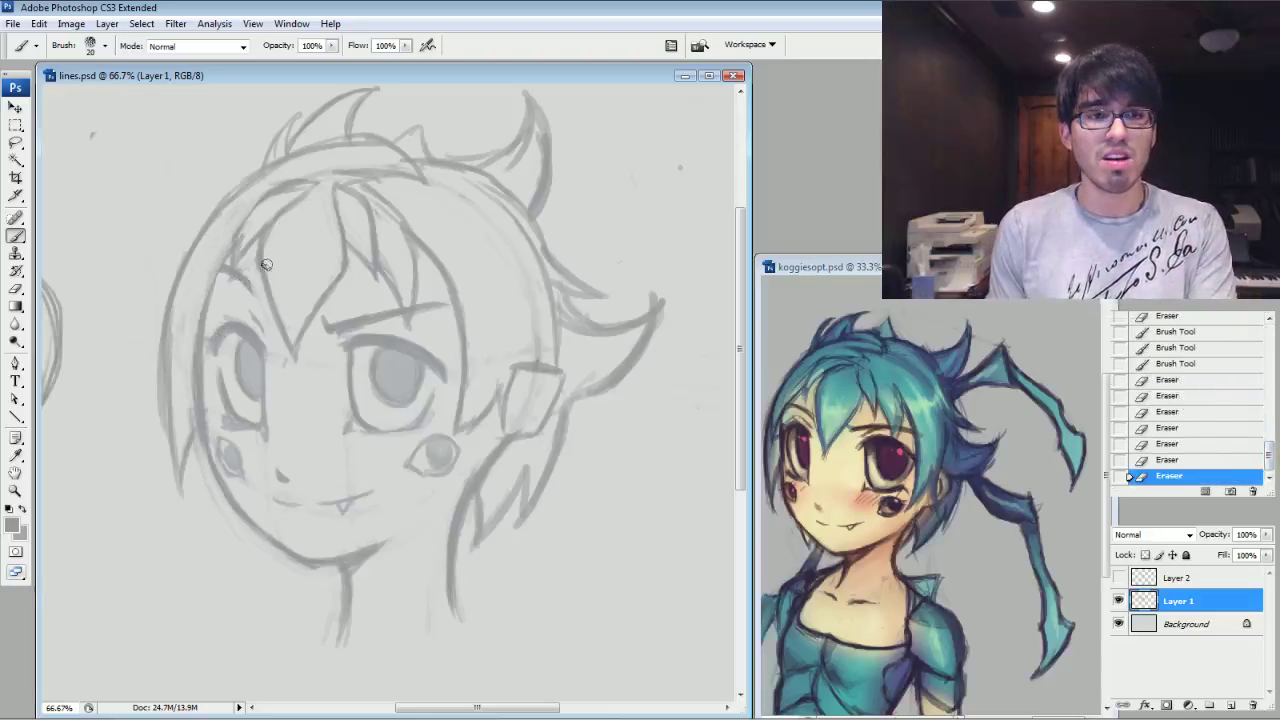
pyautogui.moveTo(234, 448)
pyautogui.mouseDown()
pyautogui.moveTo(222, 440)
pyautogui.moveTo(218, 462)
pyautogui.mouseUp()
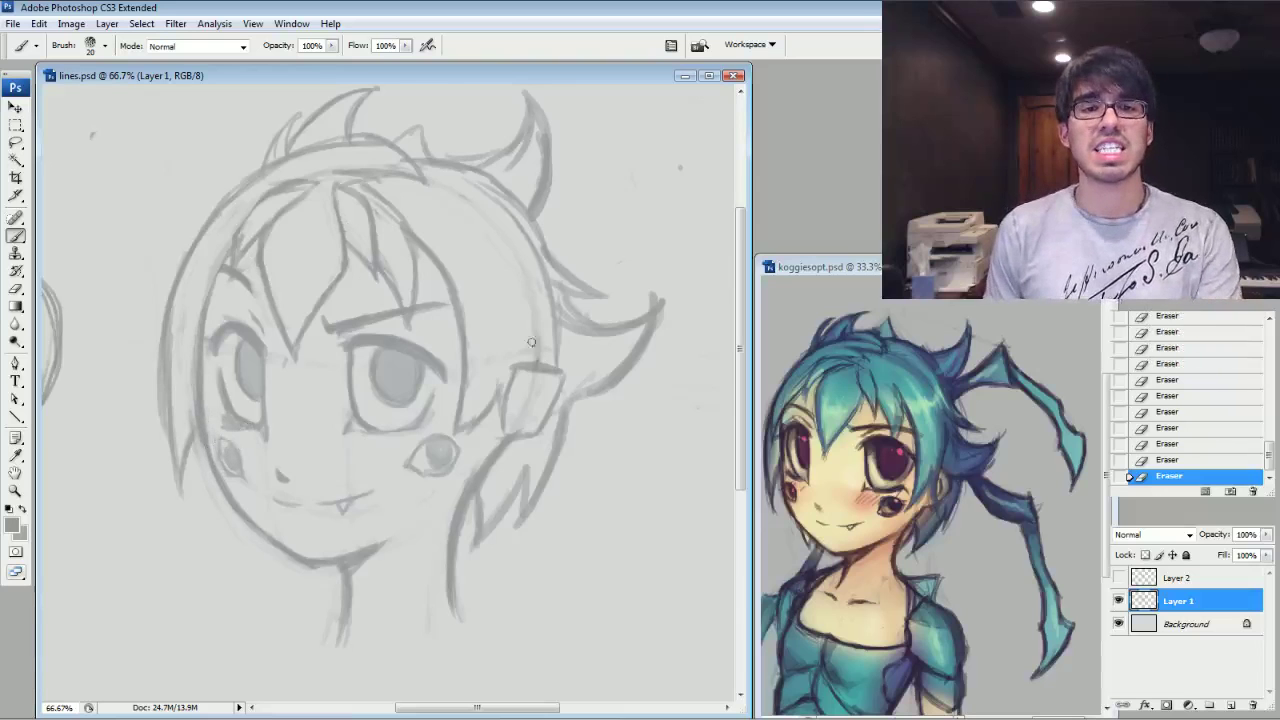
# Draw the upper antenna behind the head, rising to a sharp peak and bending down to a hooked, pointed tip.
pyautogui.moveTo(392, 430)
pyautogui.mouseDown()
pyautogui.moveTo(402, 372)
pyautogui.moveTo(284, 519)
pyautogui.mouseUp()
pyautogui.moveTo(428, 309); pyautogui.dragTo(490, 248)
pyautogui.moveTo(438, 304)
pyautogui.mouseDown()
pyautogui.moveTo(488, 247)
pyautogui.moveTo(509, 187)
pyautogui.moveTo(516, 237)
pyautogui.moveTo(549, 271)
pyautogui.mouseUp()
pyautogui.moveTo(440, 332); pyautogui.dragTo(489, 304)
pyautogui.moveTo(442, 330)
pyautogui.mouseDown()
pyautogui.moveTo(508, 291)
pyautogui.moveTo(567, 275)
pyautogui.mouseUp()
pyautogui.moveTo(508, 198); pyautogui.dragTo(550, 240)
pyautogui.moveTo(510, 202)
pyautogui.mouseDown()
pyautogui.moveTo(688, 326)
pyautogui.moveTo(691, 434)
pyautogui.mouseUp()
pyautogui.moveTo(682, 376)
pyautogui.mouseDown()
pyautogui.moveTo(697, 417)
pyautogui.moveTo(651, 378)
pyautogui.mouseUp()
pyautogui.moveTo(651, 378)
pyautogui.mouseDown()
pyautogui.moveTo(631, 316)
pyautogui.moveTo(655, 359)
pyautogui.moveTo(569, 280)
pyautogui.moveTo(639, 327)
pyautogui.moveTo(541, 260)
pyautogui.mouseUp()
pyautogui.press('[')
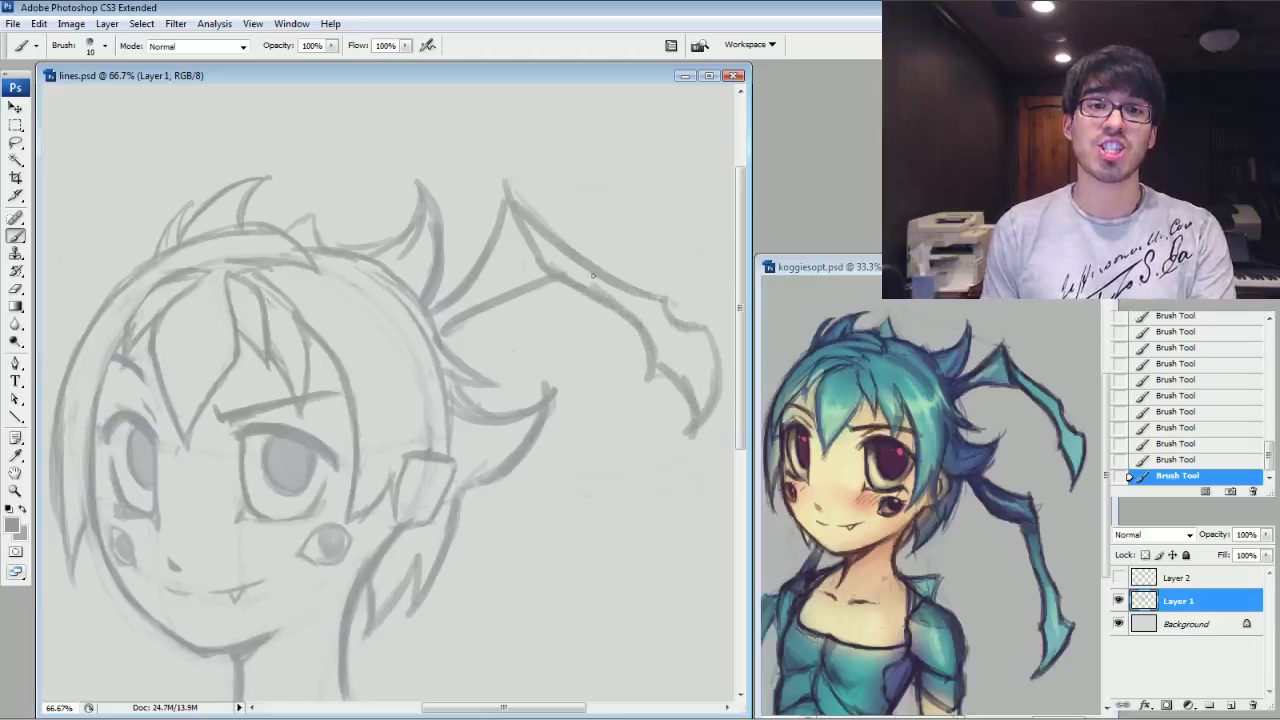
pyautogui.moveTo(603, 290); pyautogui.dragTo(649, 313)
# Draw the lower antenna from behind the ear, extending outward and bending down to a jagged, pointed tip.
pyautogui.moveTo(560, 420); pyautogui.dragTo(491, 311)
pyautogui.moveTo(426, 372)
pyautogui.mouseDown()
pyautogui.moveTo(481, 393)
pyautogui.moveTo(536, 390)
pyautogui.mouseUp()
pyautogui.moveTo(404, 377)
pyautogui.mouseDown()
pyautogui.moveTo(471, 429)
pyautogui.moveTo(517, 422)
pyautogui.moveTo(544, 435)
pyautogui.moveTo(517, 390)
pyautogui.moveTo(577, 510)
pyautogui.moveTo(572, 491)
pyautogui.moveTo(576, 559)
pyautogui.moveTo(606, 580)
pyautogui.moveTo(540, 681)
pyautogui.mouseUp()
pyautogui.moveTo(550, 668); pyautogui.dragTo(558, 594)
pyautogui.moveTo(534, 510); pyautogui.dragTo(508, 430)
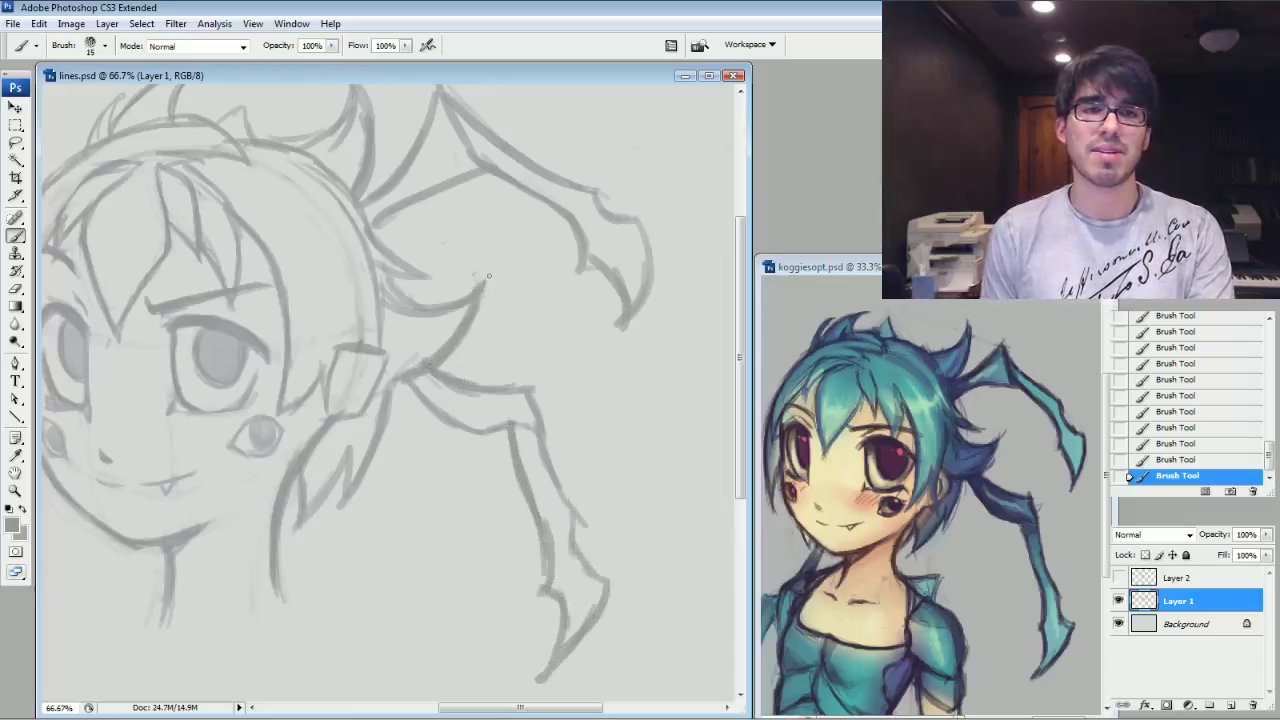
# Define the small pointed hair spike on top of the head and erase its rough edges.
pyautogui.moveTo(400, 350); pyautogui.dragTo(518, 400)
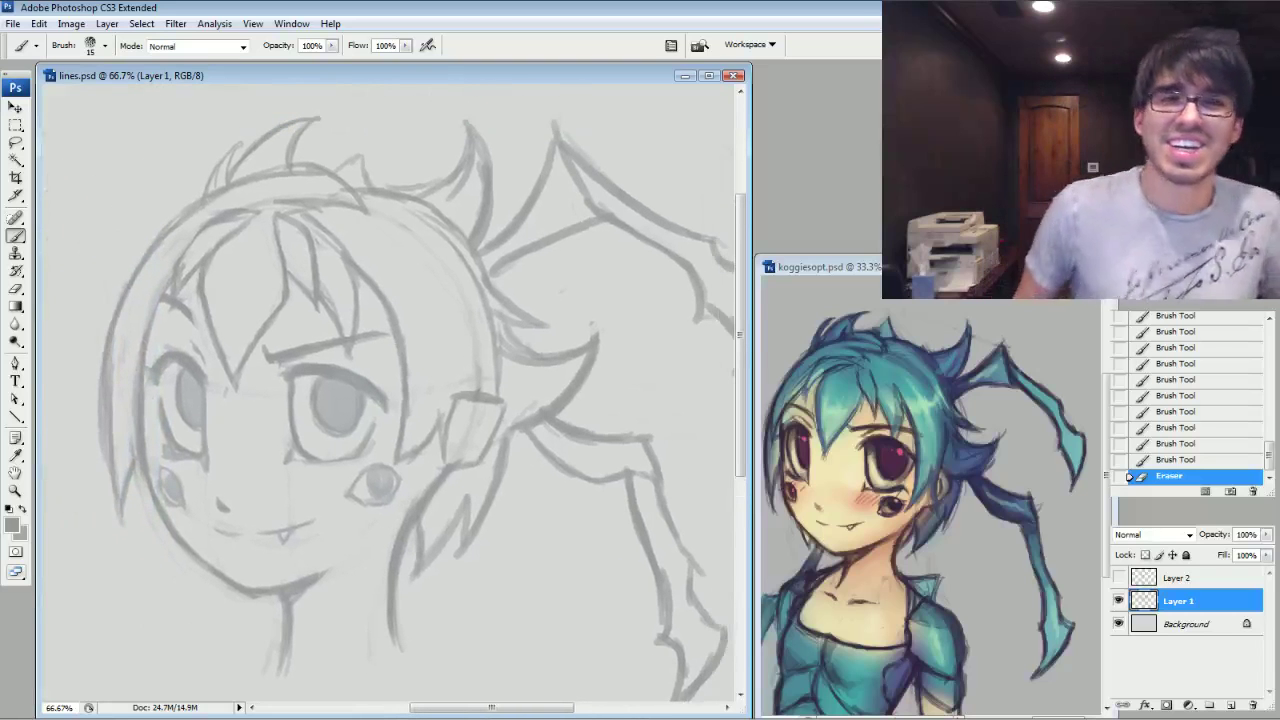
pyautogui.press('[')
pyautogui.moveTo(360, 164); pyautogui.dragTo(371, 186)
pyautogui.moveTo(362, 134)
pyautogui.mouseDown()
pyautogui.moveTo(369, 180)
pyautogui.moveTo(330, 175)
pyautogui.moveTo(343, 161)
pyautogui.mouseUp()
pyautogui.moveTo(361, 143)
pyautogui.mouseDown()
pyautogui.moveTo(371, 182)
pyautogui.moveTo(360, 148)
pyautogui.mouseUp()
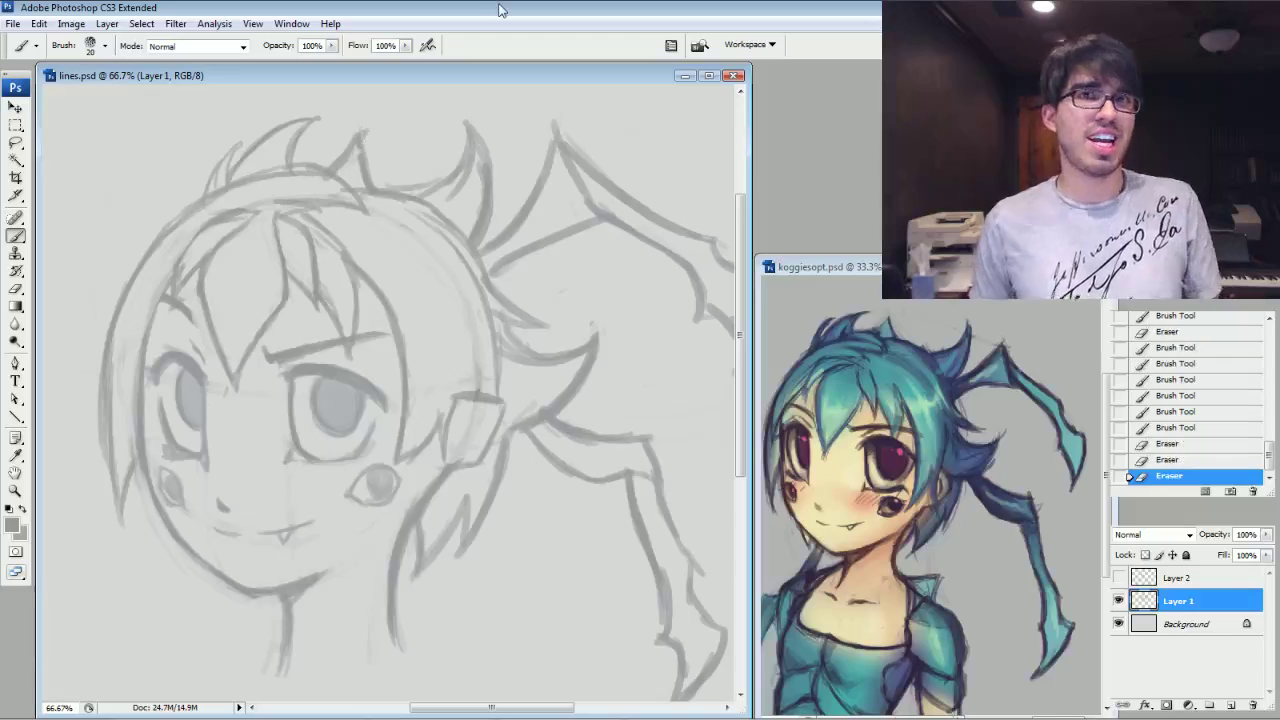
# Redraw the outer hair contour from the far side of the head up over the crown.
pyautogui.moveTo(400, 400)
pyautogui.mouseDown()
pyautogui.moveTo(388, 363)
pyautogui.moveTo(402, 311)
pyautogui.moveTo(439, 351)
pyautogui.mouseUp()
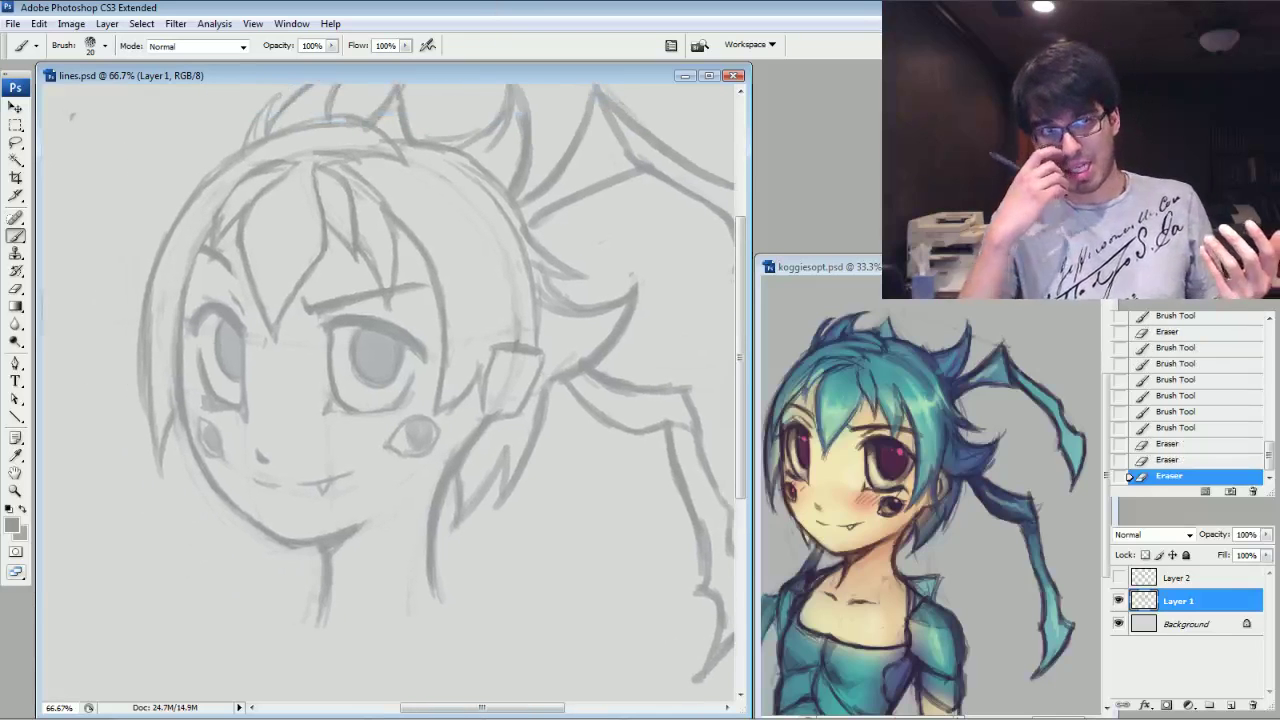
pyautogui.moveTo(400, 360)
pyautogui.mouseDown()
pyautogui.moveTo(411, 387)
pyautogui.moveTo(479, 369)
pyautogui.mouseUp()
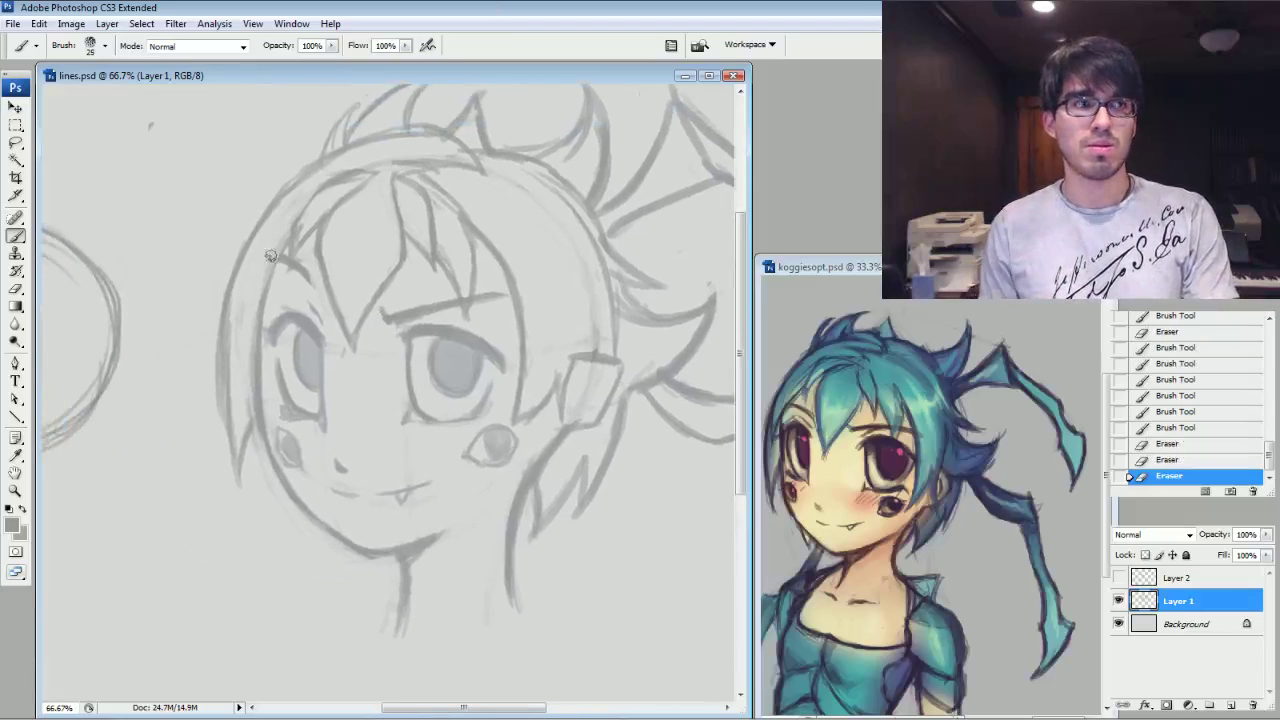
pyautogui.moveTo(223, 336)
pyautogui.mouseDown()
pyautogui.moveTo(234, 272)
pyautogui.moveTo(276, 212)
pyautogui.mouseUp()
pyautogui.moveTo(234, 283); pyautogui.dragTo(298, 188)
pyautogui.moveTo(276, 208); pyautogui.dragTo(418, 134)
pyautogui.moveTo(342, 154); pyautogui.dragTo(420, 134)
pyautogui.moveTo(304, 174); pyautogui.dragTo(384, 141)
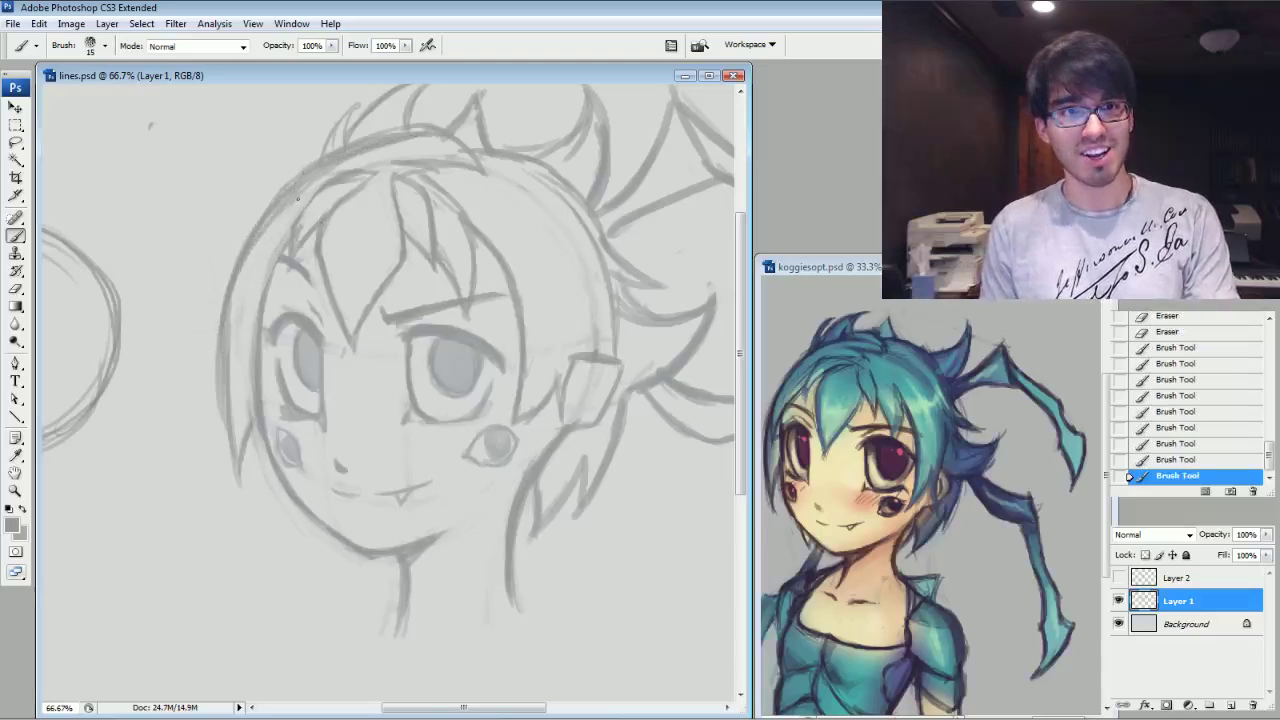
# Erase the excess thickness along the far crown outline and the stray marks in the hair below it.
pyautogui.moveTo(269, 207)
pyautogui.mouseDown()
pyautogui.moveTo(328, 152)
pyautogui.moveTo(388, 130)
pyautogui.mouseUp()
pyautogui.moveTo(360, 140)
pyautogui.mouseDown()
pyautogui.moveTo(384, 132)
pyautogui.moveTo(300, 180)
pyautogui.mouseUp()
pyautogui.moveTo(318, 226); pyautogui.dragTo(330, 212)
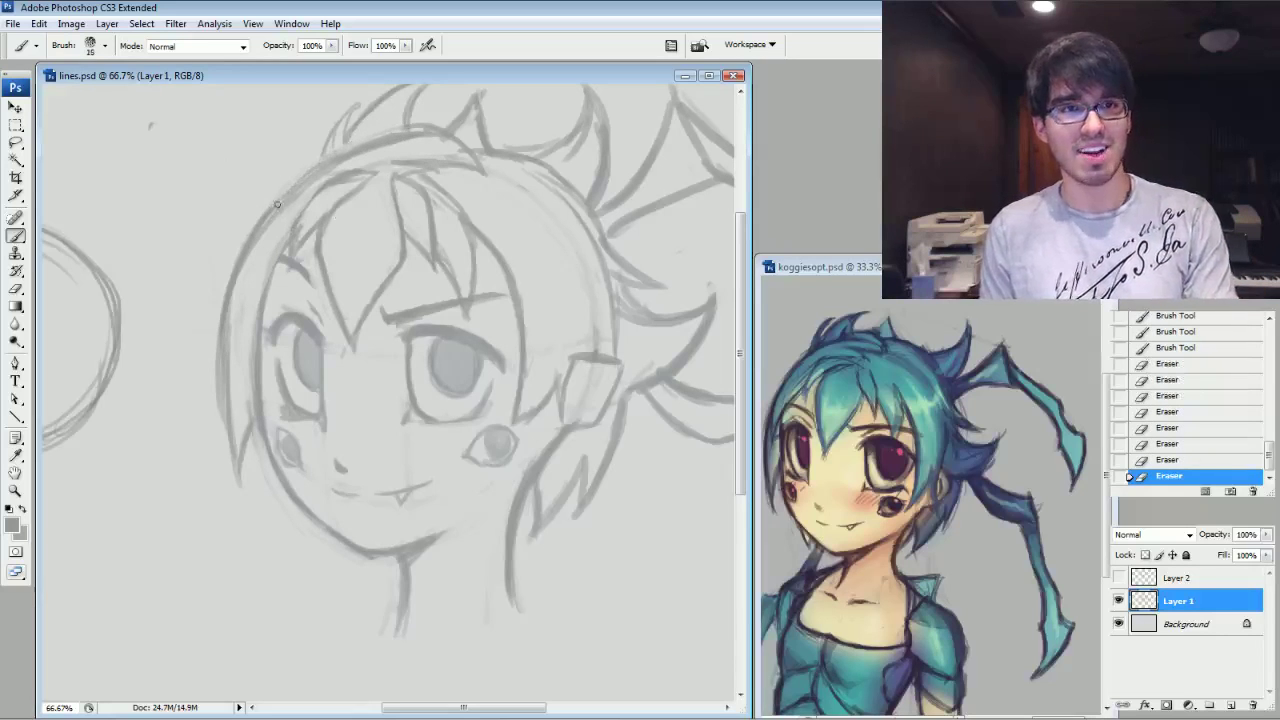
# Redraw the swept-up hair tufts on the far side of the crown.
pyautogui.moveTo(316, 164); pyautogui.dragTo(334, 132)
pyautogui.moveTo(320, 160); pyautogui.dragTo(358, 112)
pyautogui.moveTo(358, 116); pyautogui.dragTo(406, 88)
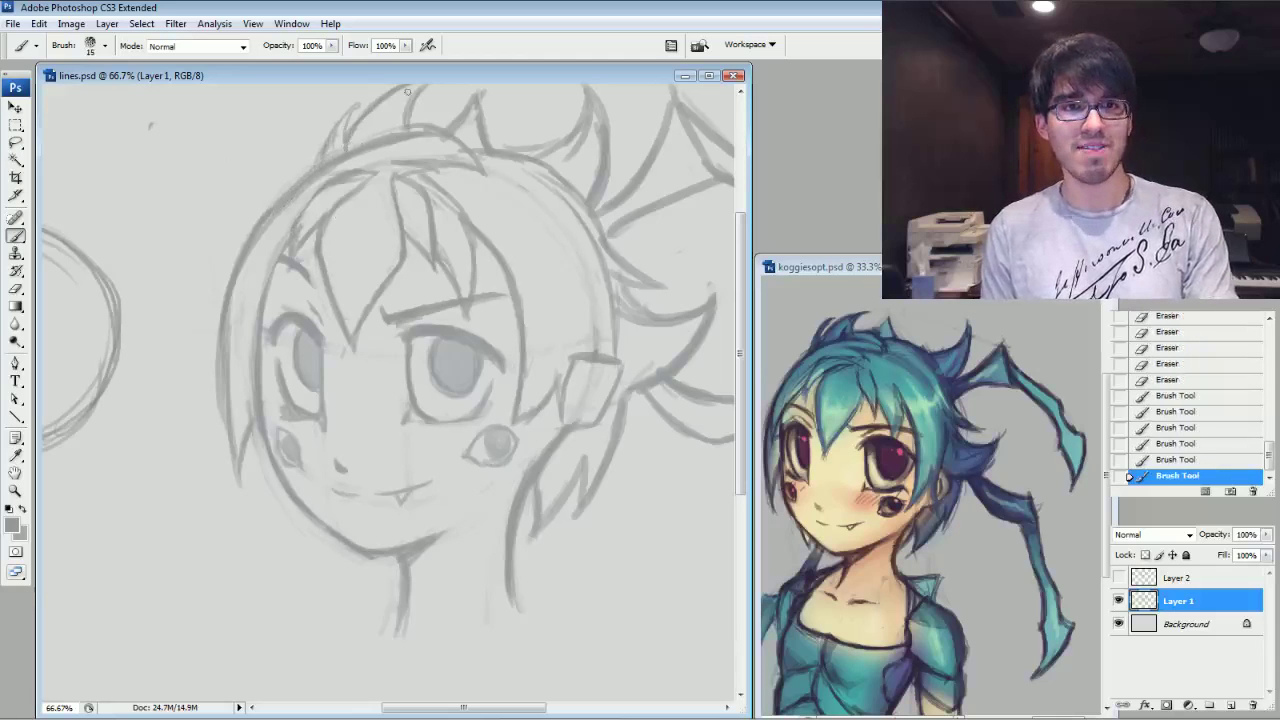
# Redraw the head outline from the crown spike down the back of the head and trim its rough edges.
pyautogui.moveTo(653, 301); pyautogui.dragTo(556, 301)
pyautogui.moveTo(428, 422)
pyautogui.mouseDown()
pyautogui.moveTo(406, 432)
pyautogui.moveTo(420, 368)
pyautogui.mouseUp()
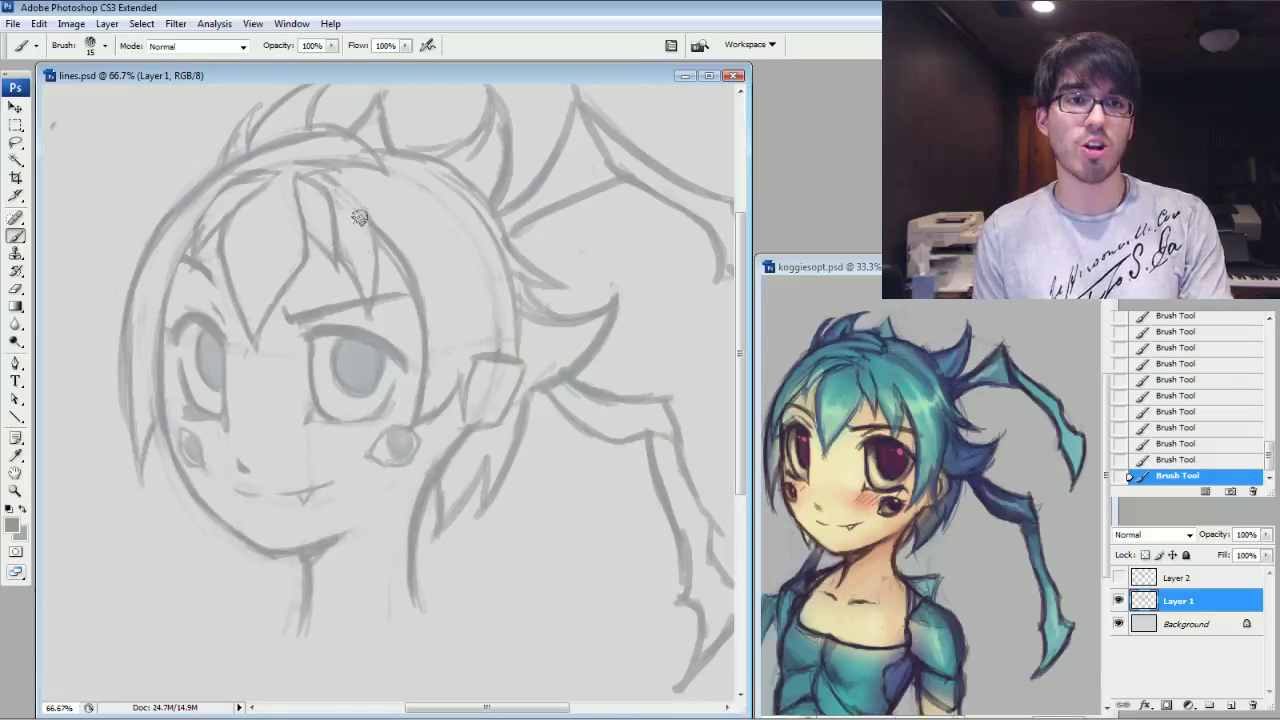
pyautogui.moveTo(437, 190)
pyautogui.mouseDown()
pyautogui.moveTo(492, 218)
pyautogui.moveTo(514, 256)
pyautogui.mouseUp()
pyautogui.moveTo(447, 172)
pyautogui.mouseDown()
pyautogui.moveTo(485, 206)
pyautogui.moveTo(476, 194)
pyautogui.mouseUp()
pyautogui.moveTo(412, 158); pyautogui.dragTo(452, 176)
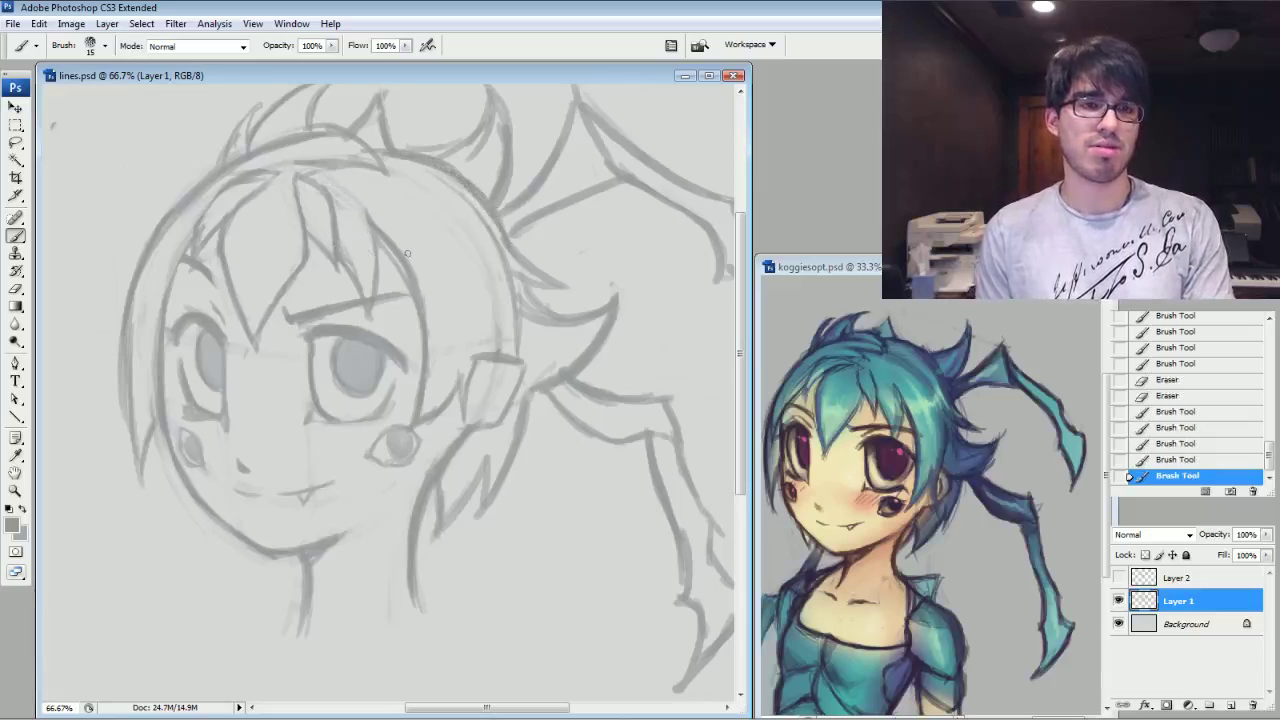
pyautogui.moveTo(384, 155)
pyautogui.mouseDown()
pyautogui.moveTo(456, 198)
pyautogui.moveTo(460, 170)
pyautogui.moveTo(447, 162)
pyautogui.moveTo(483, 189)
pyautogui.moveTo(443, 160)
pyautogui.moveTo(393, 214)
pyautogui.moveTo(416, 153)
pyautogui.moveTo(455, 196)
pyautogui.moveTo(486, 198)
pyautogui.moveTo(420, 156)
pyautogui.mouseUp()
pyautogui.moveTo(462, 176); pyautogui.dragTo(450, 155)
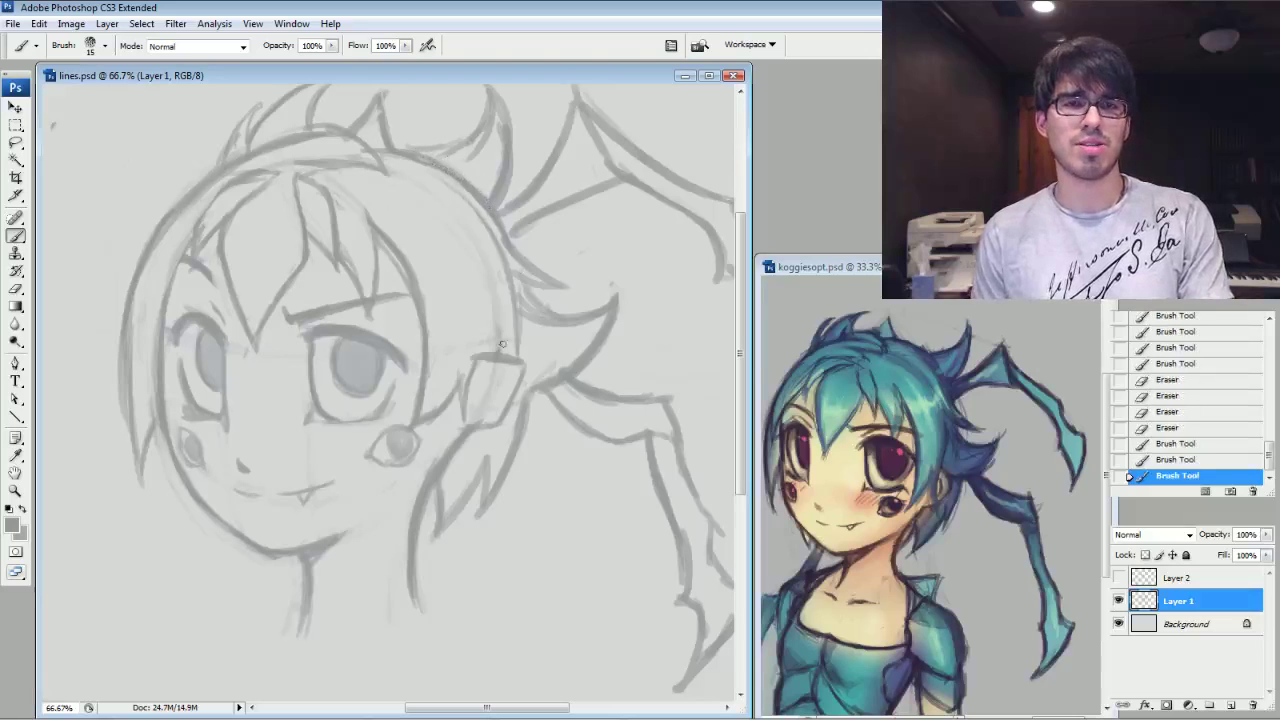
# Darken the small hair flick behind the head and erase the leftover guide lines inside the back of the hair.
pyautogui.moveTo(534, 285); pyautogui.dragTo(552, 287)
pyautogui.moveTo(522, 276); pyautogui.dragTo(542, 286)
pyautogui.moveTo(524, 284)
pyautogui.mouseDown()
pyautogui.moveTo(534, 298)
pyautogui.moveTo(554, 286)
pyautogui.mouseUp()
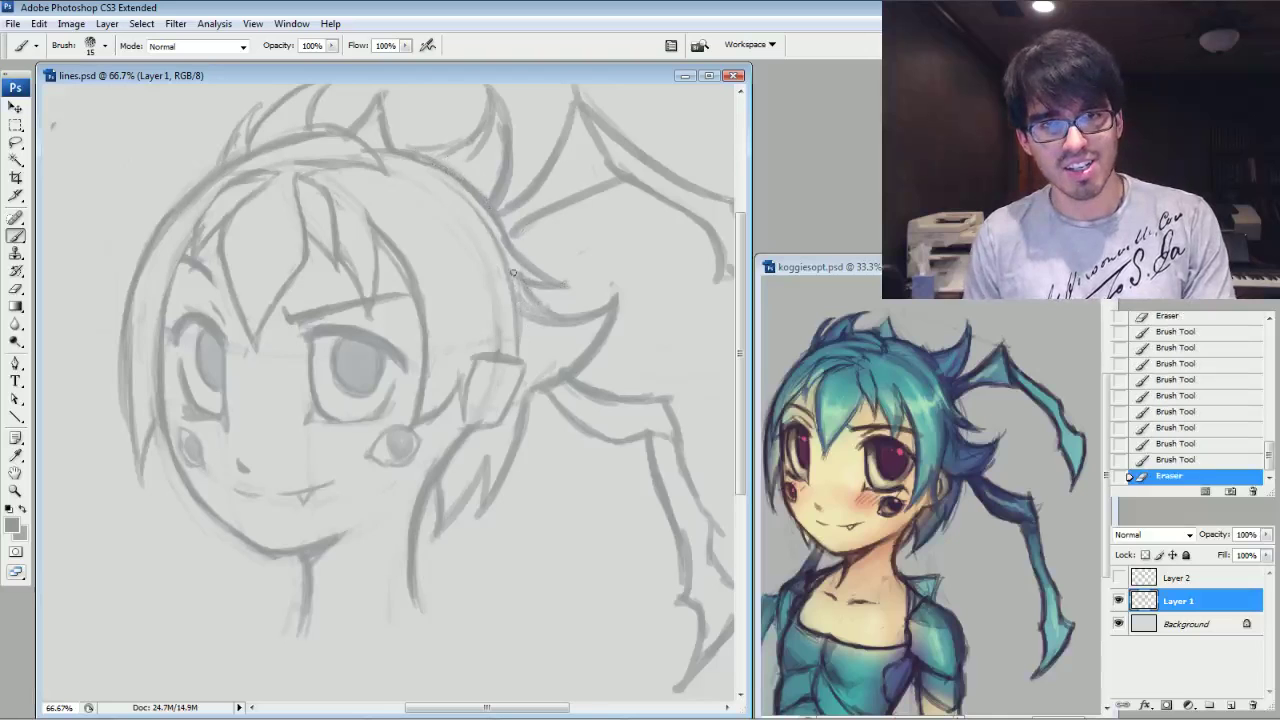
pyautogui.moveTo(516, 306)
pyautogui.mouseDown()
pyautogui.moveTo(506, 240)
pyautogui.moveTo(462, 196)
pyautogui.mouseUp()
pyautogui.moveTo(488, 230); pyautogui.dragTo(474, 214)
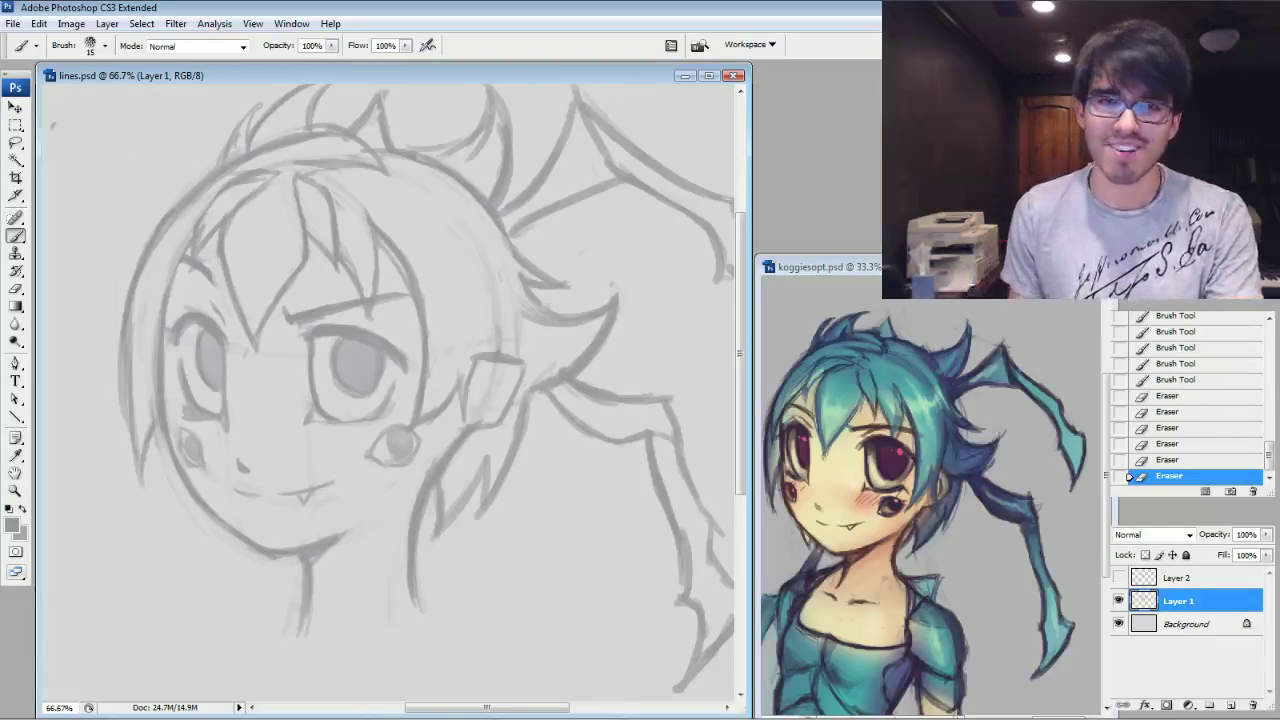
# Redraw the front neck line where it meets the chin and erase the stray marks around it.
pyautogui.moveTo(440, 370); pyautogui.dragTo(490, 321)
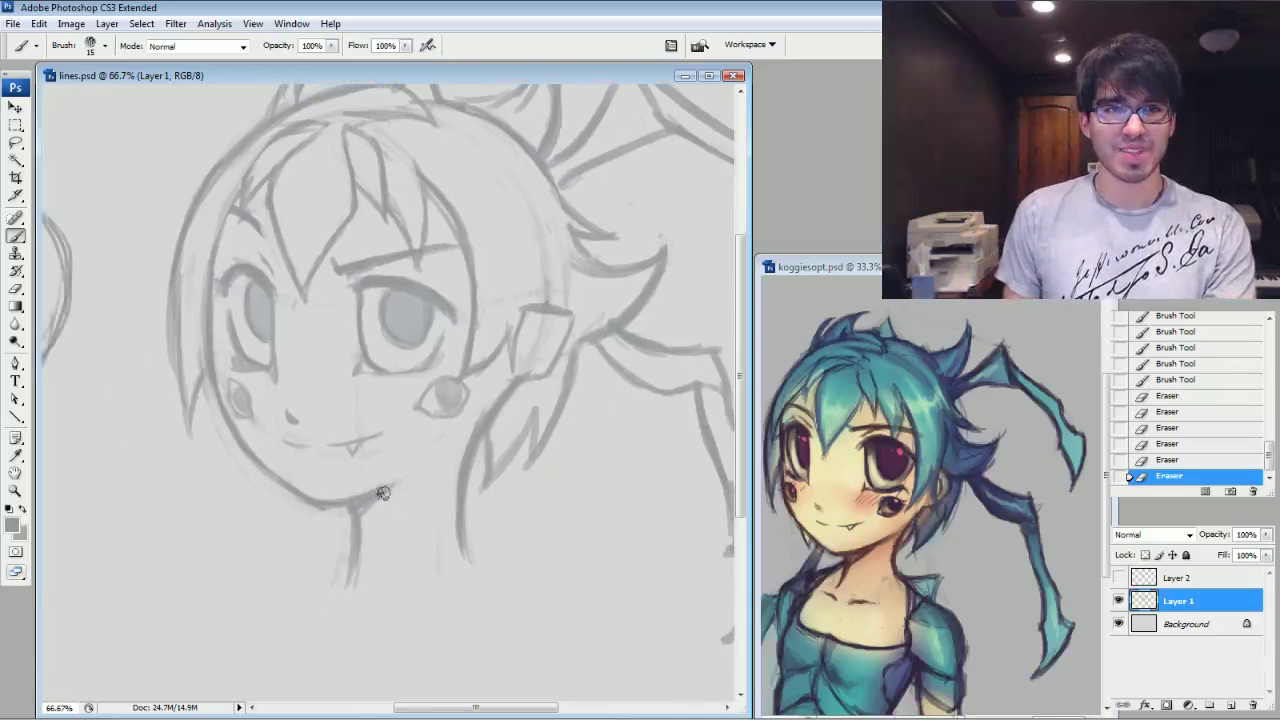
pyautogui.moveTo(345, 525); pyautogui.dragTo(340, 579)
pyautogui.moveTo(356, 512); pyautogui.dragTo(365, 514)
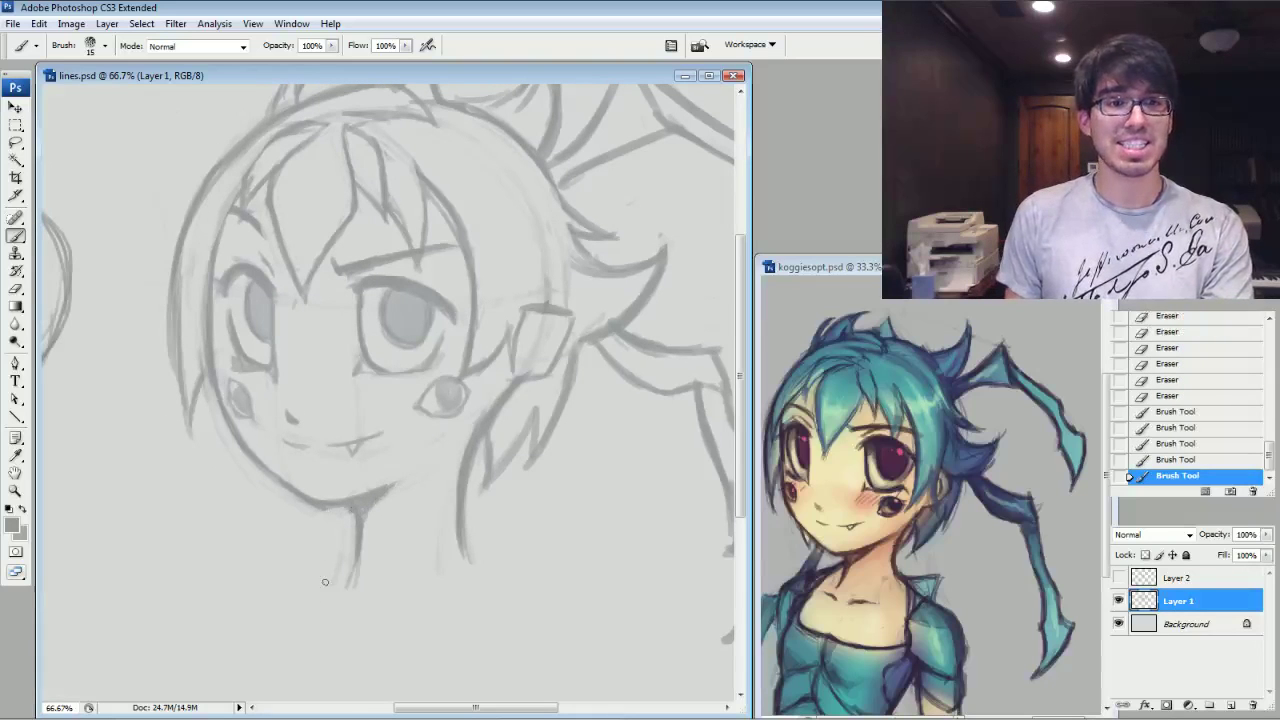
pyautogui.moveTo(350, 507); pyautogui.dragTo(352, 515)
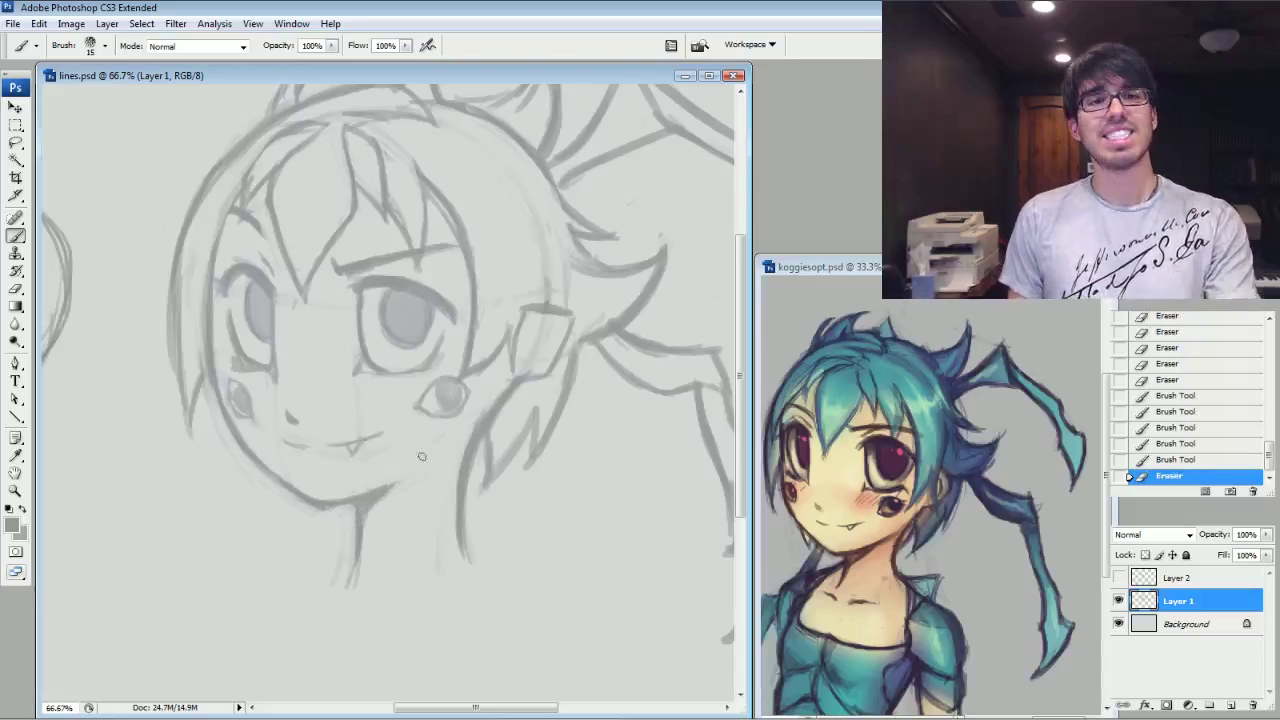
pyautogui.moveTo(400, 370)
pyautogui.mouseDown()
pyautogui.moveTo(347, 438)
pyautogui.moveTo(285, 476)
pyautogui.moveTo(219, 397)
pyautogui.moveTo(303, 458)
pyautogui.mouseUp()
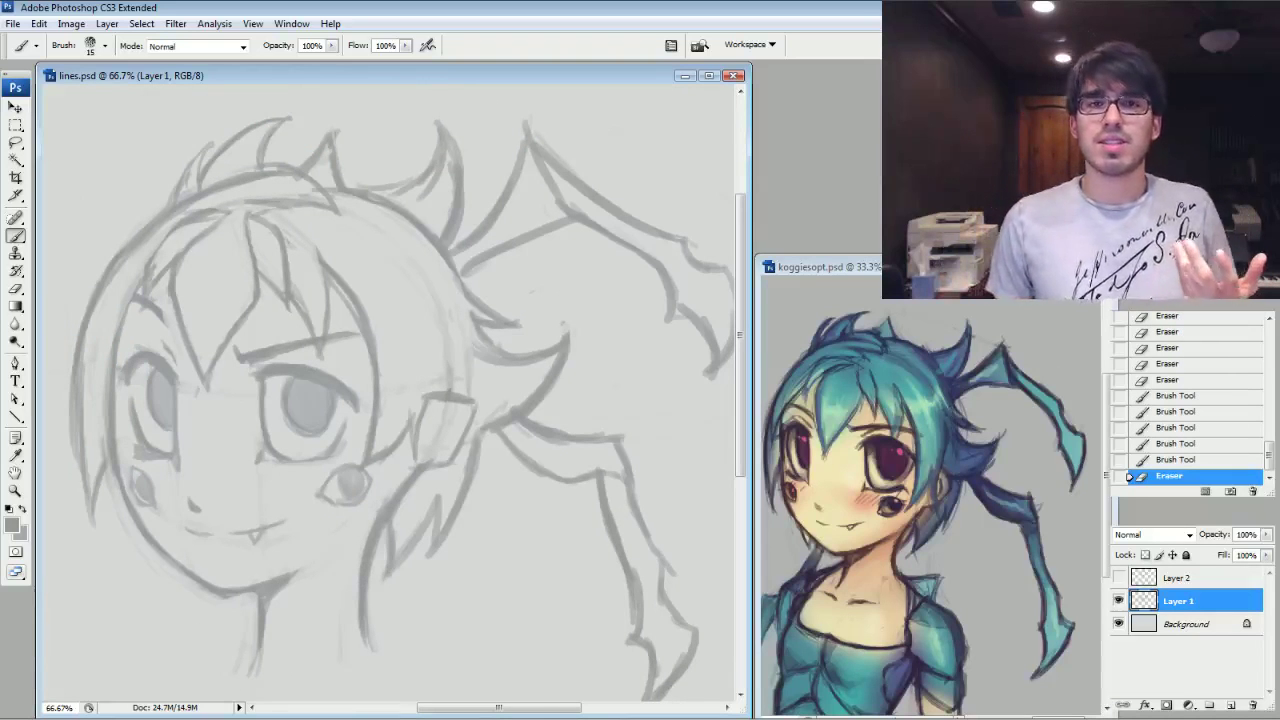
pyautogui.hscroll(-1, 390, 390)
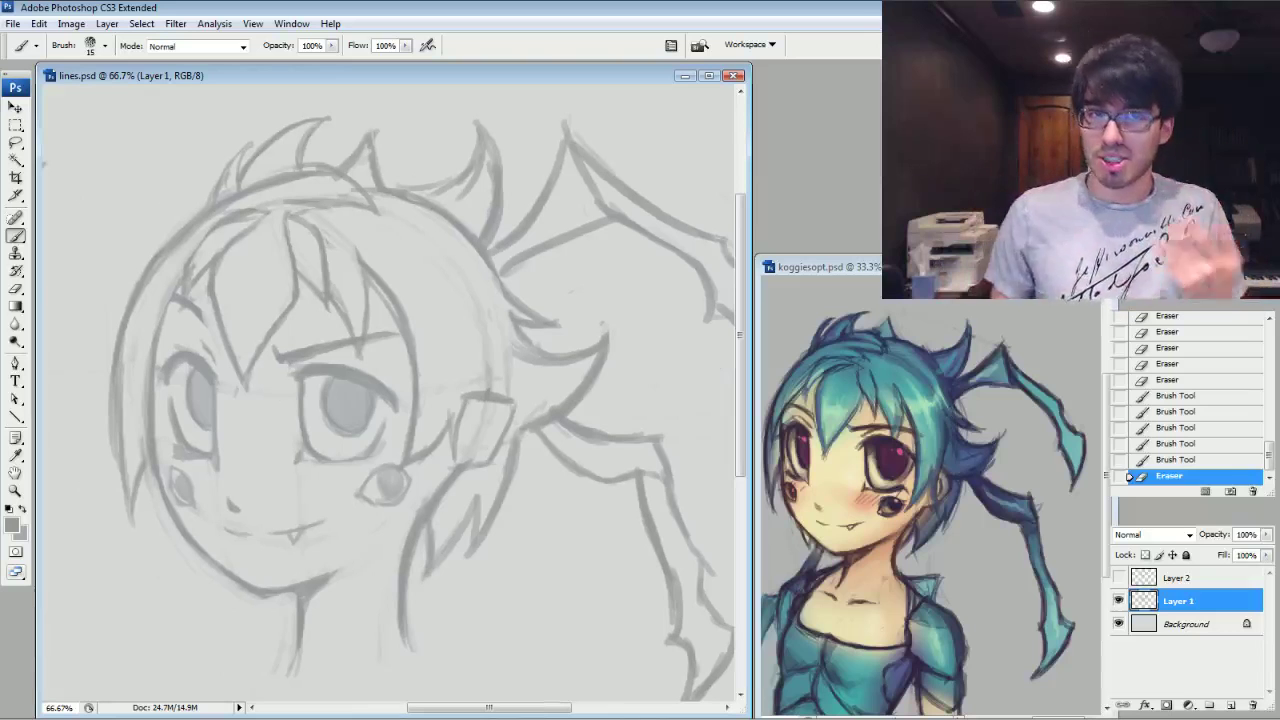
pyautogui.moveTo(152, 200)
pyautogui.mouseDown()
pyautogui.moveTo(230, 240)
pyautogui.moveTo(200, 228)
pyautogui.moveTo(226, 125)
pyautogui.mouseUp()
pyautogui.moveTo(217, 248)
pyautogui.mouseDown()
pyautogui.moveTo(233, 124)
pyautogui.moveTo(319, 178)
pyautogui.moveTo(421, 129)
pyautogui.mouseUp()
pyautogui.click(1186, 445)
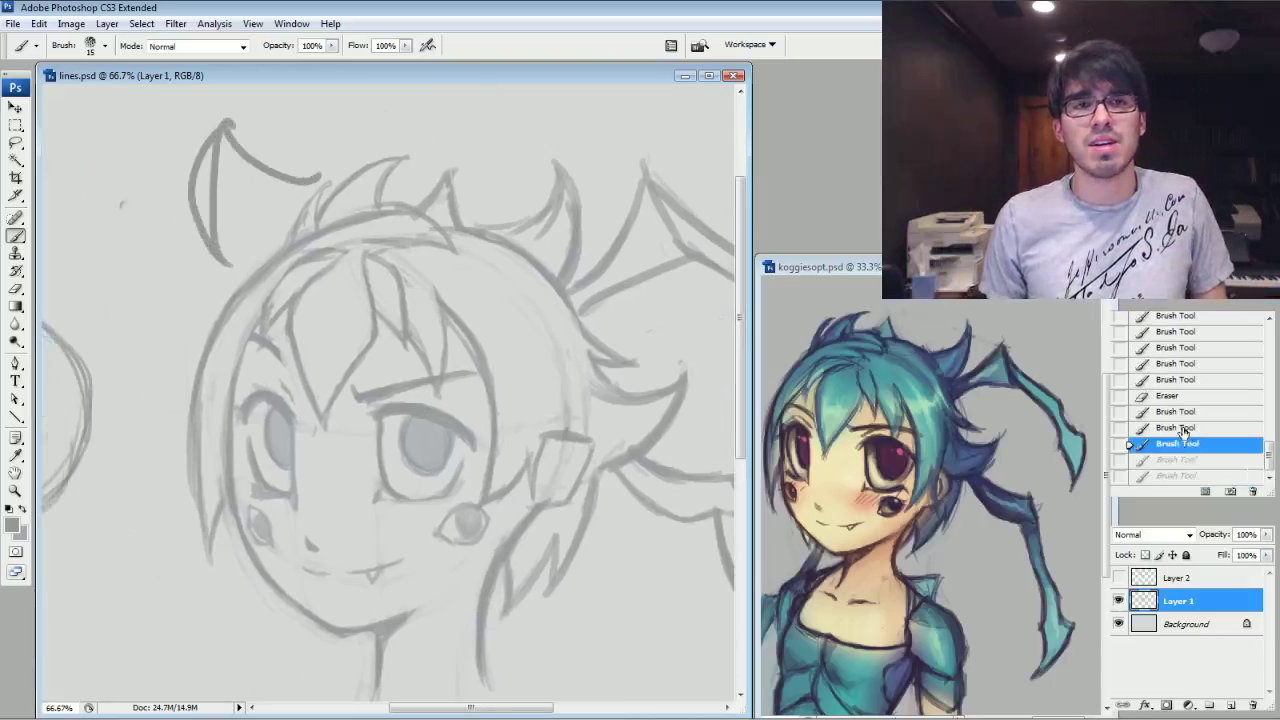
pyautogui.click(1186, 429)
pyautogui.click(1182, 413)
pyautogui.click(1172, 395)
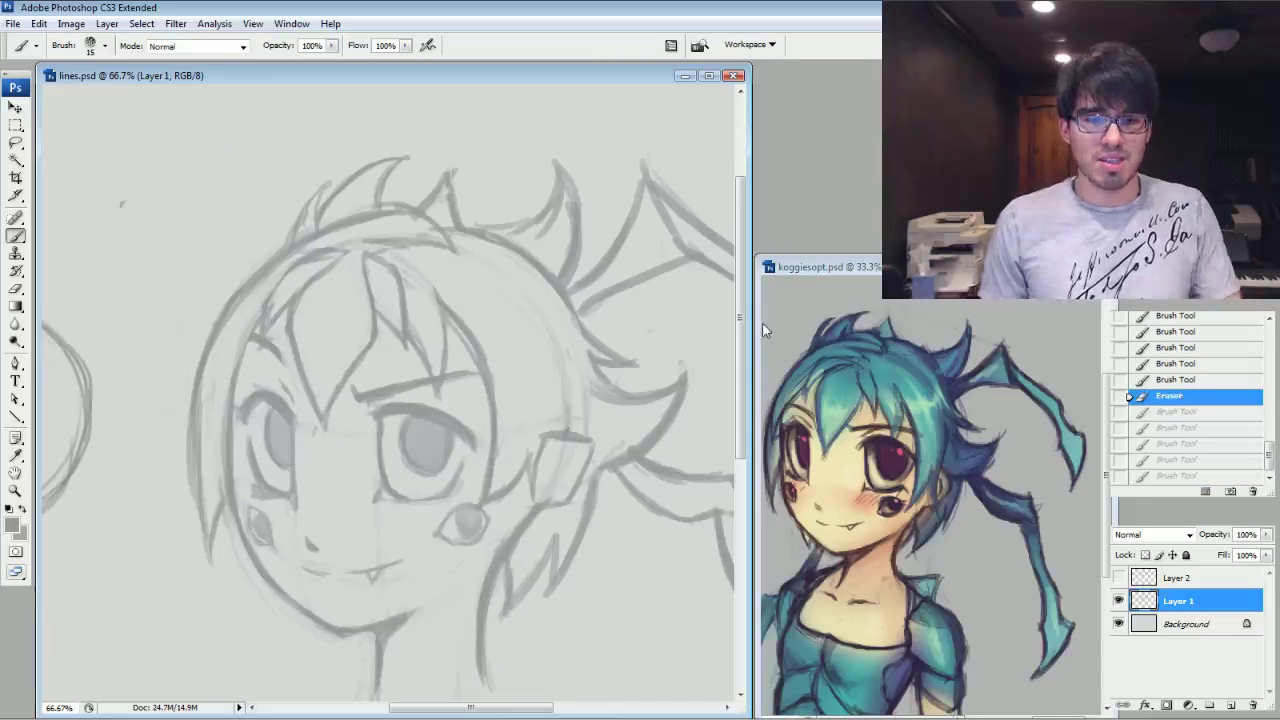
# Sketch a separate cluster of curved, pointed hair spikes in the empty space beside the far crown.
pyautogui.moveTo(166, 212)
pyautogui.mouseDown()
pyautogui.moveTo(195, 275)
pyautogui.moveTo(159, 187)
pyautogui.moveTo(161, 222)
pyautogui.mouseUp()
pyautogui.moveTo(163, 178)
pyautogui.mouseDown()
pyautogui.moveTo(160, 212)
pyautogui.moveTo(184, 262)
pyautogui.moveTo(204, 214)
pyautogui.moveTo(218, 212)
pyautogui.mouseUp()
pyautogui.moveTo(186, 207)
pyautogui.mouseDown()
pyautogui.moveTo(218, 206)
pyautogui.moveTo(223, 157)
pyautogui.mouseUp()
pyautogui.press('[')
pyautogui.press(']')
pyautogui.moveTo(223, 160); pyautogui.dragTo(254, 192)
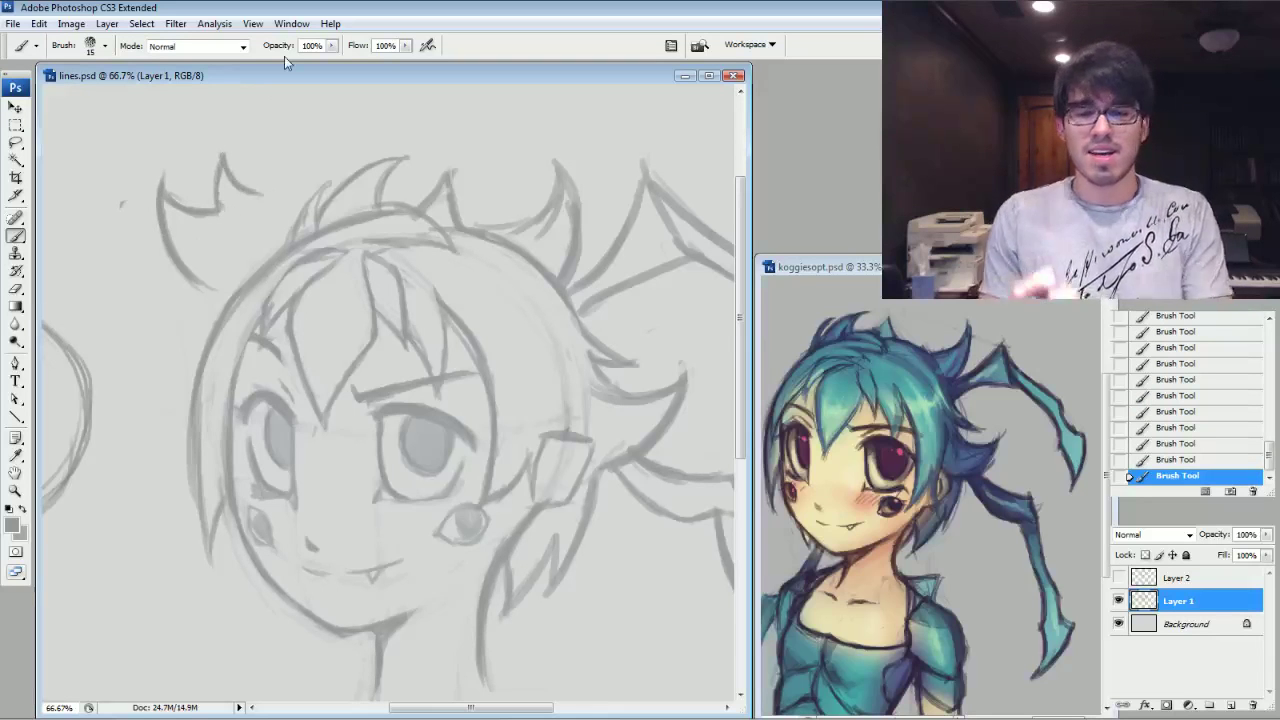
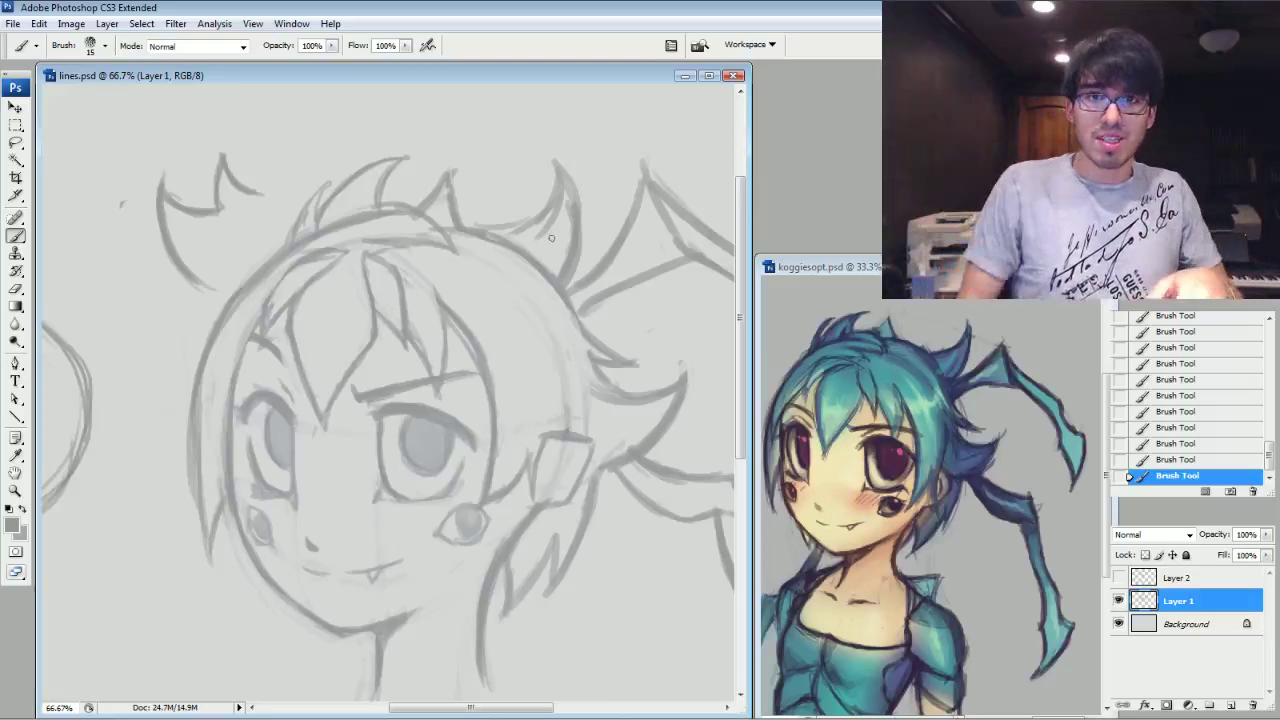
# Try two long, thicker diagonal strokes across the space above the crown.
pyautogui.press(']')
pyautogui.moveTo(576, 209); pyautogui.dragTo(320, 167)
pyautogui.moveTo(628, 214); pyautogui.dragTo(261, 133)
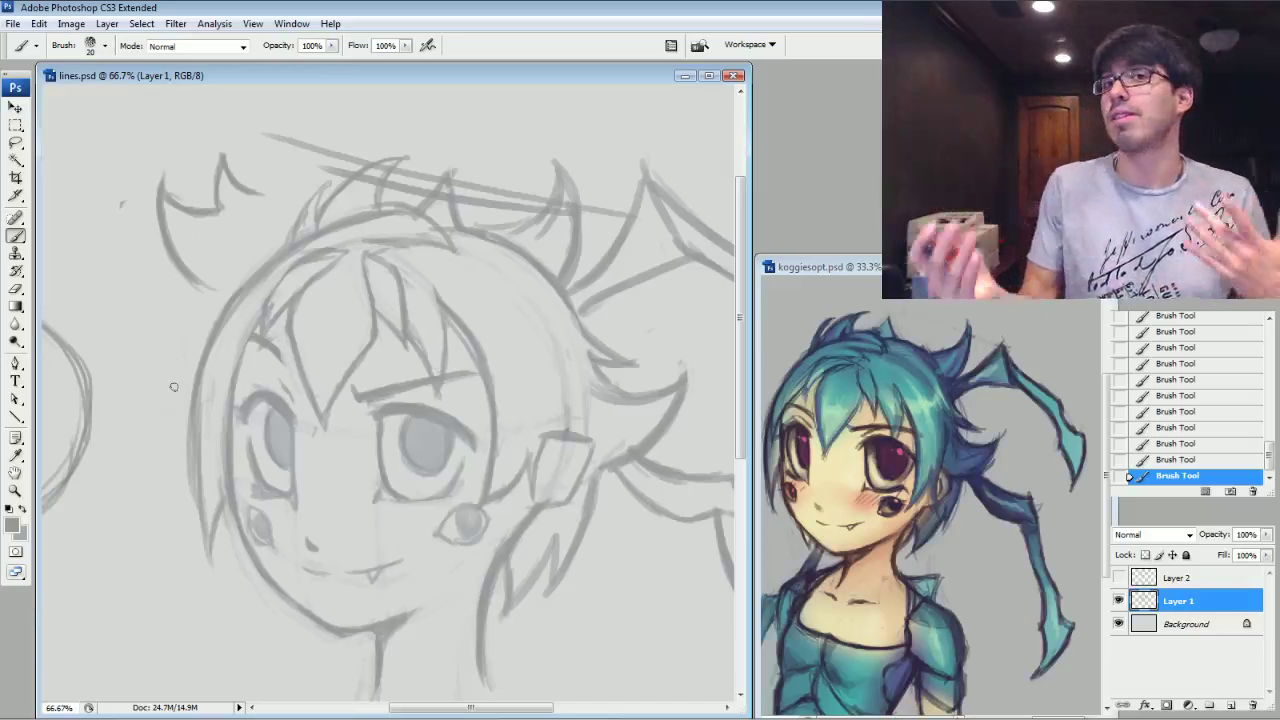
# Revert the history to remove the test strokes and the separate hair-spike cluster, and clear the stray marks beside the crown.
pyautogui.click(1200, 395)
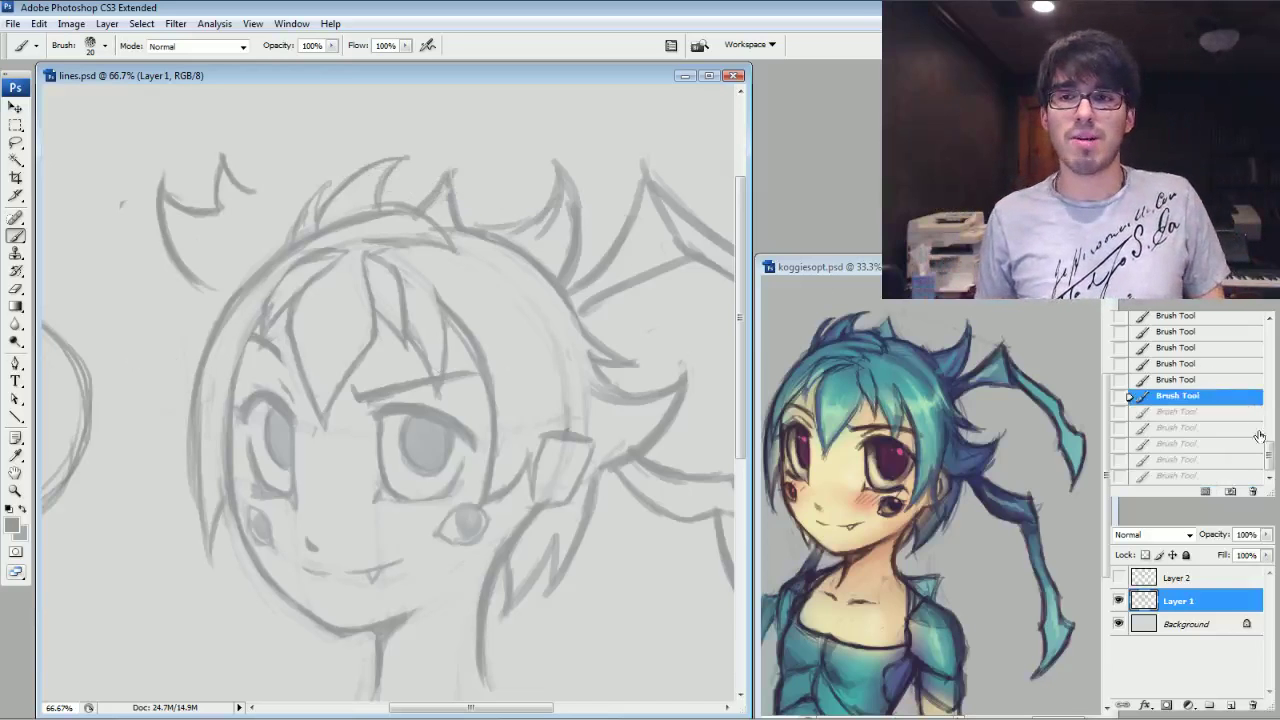
pyautogui.moveTo(1270, 455); pyautogui.dragTo(1269, 444)
pyautogui.click(1208, 358)
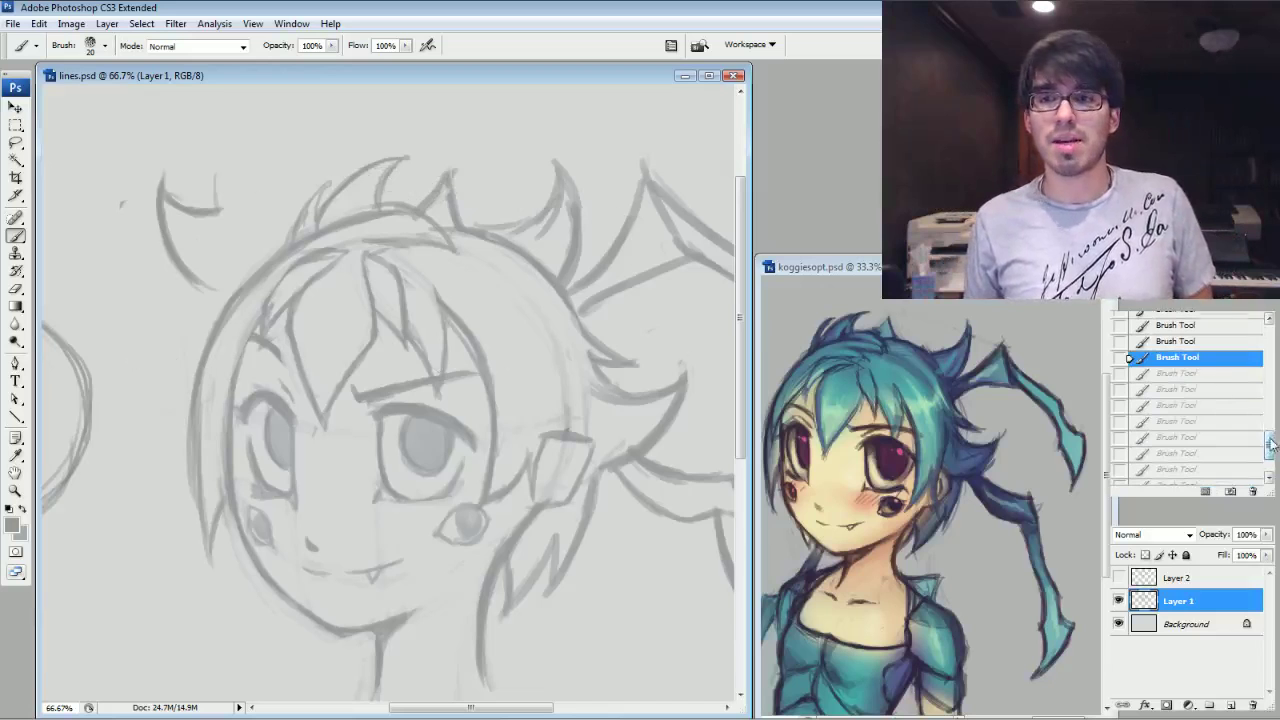
pyautogui.scroll(1, 1268, 442)
pyautogui.click(1213, 336)
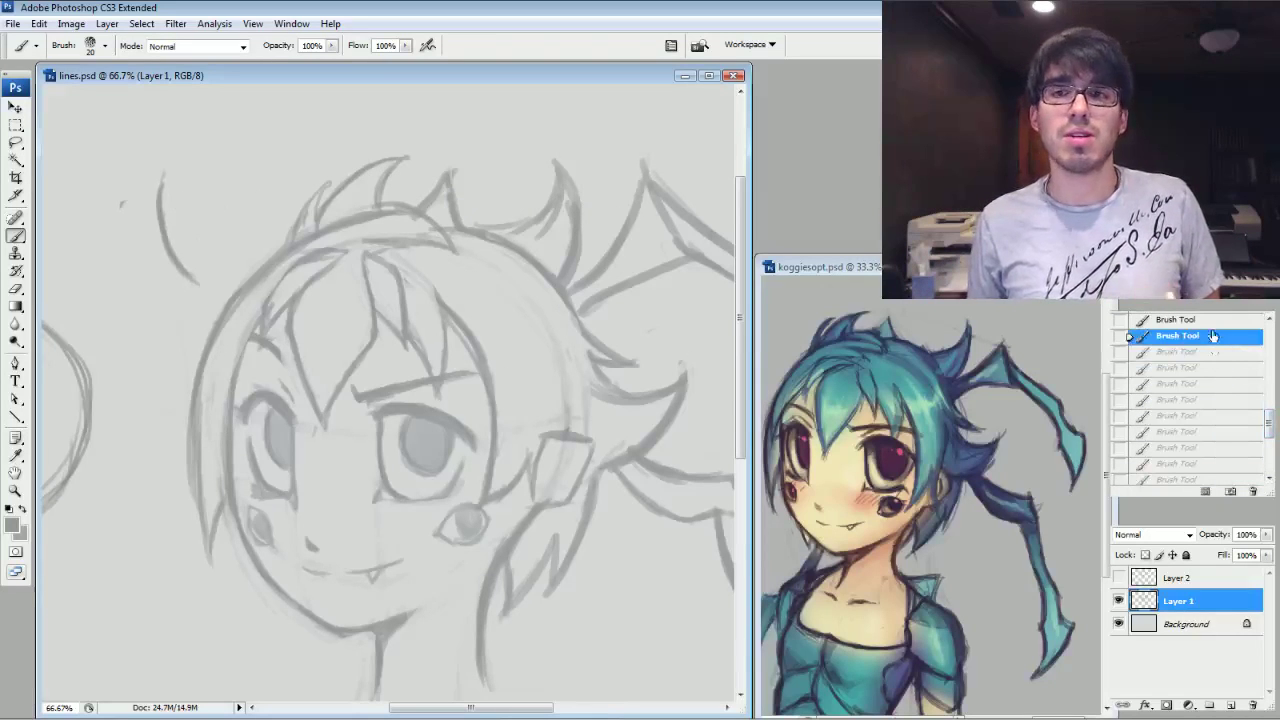
pyautogui.click(1200, 320)
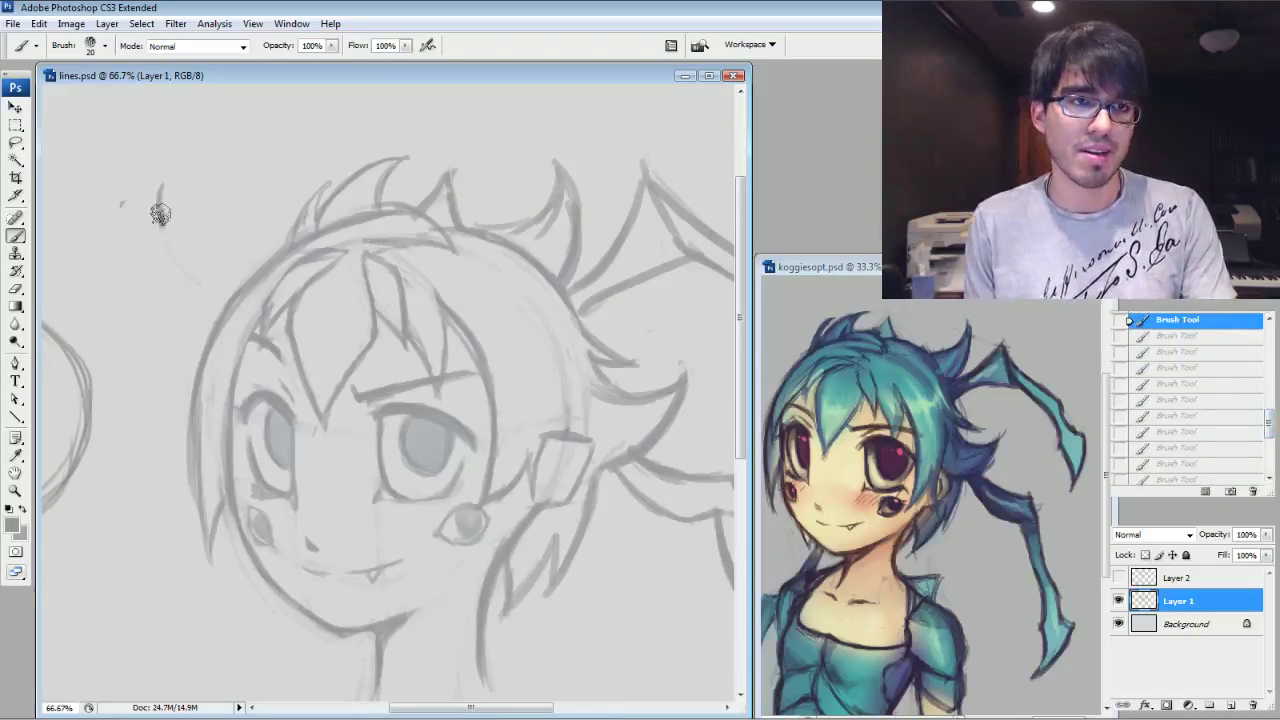
pyautogui.hotkey('ctrl', 'z')
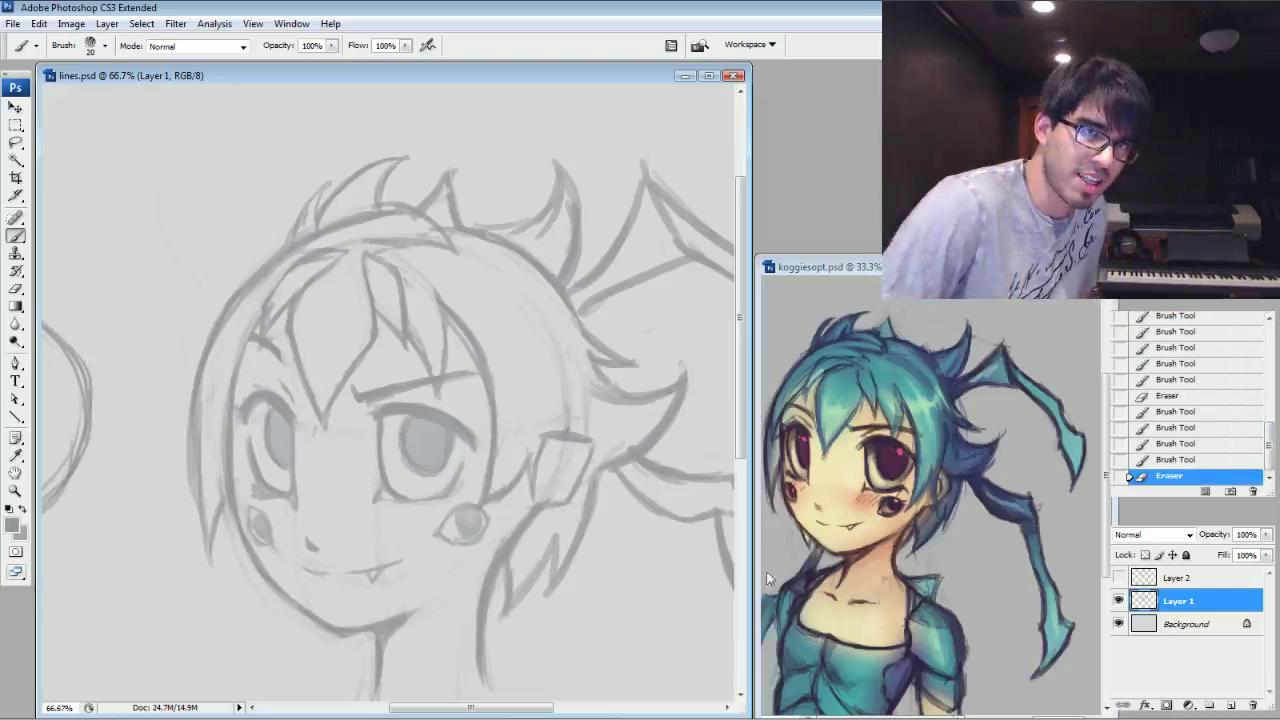
pyautogui.moveTo(716, 572); pyautogui.dragTo(504, 560)
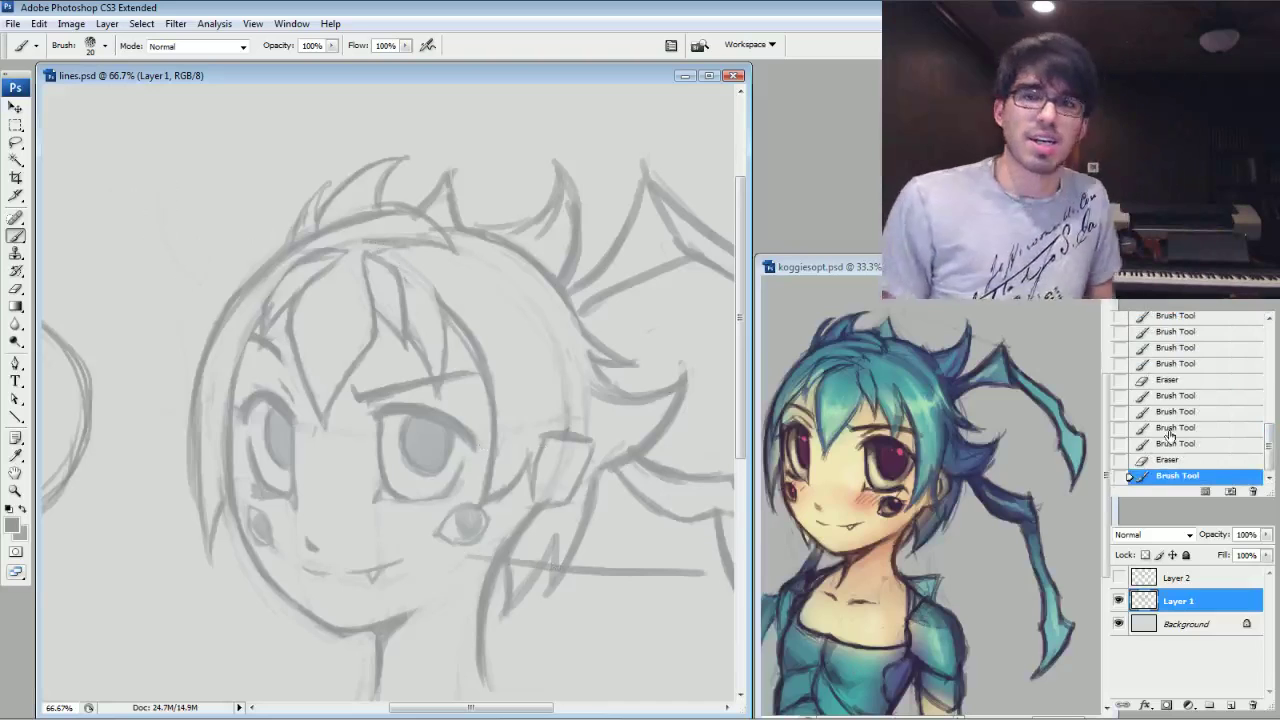
pyautogui.hotkey('ctrl', 'z')
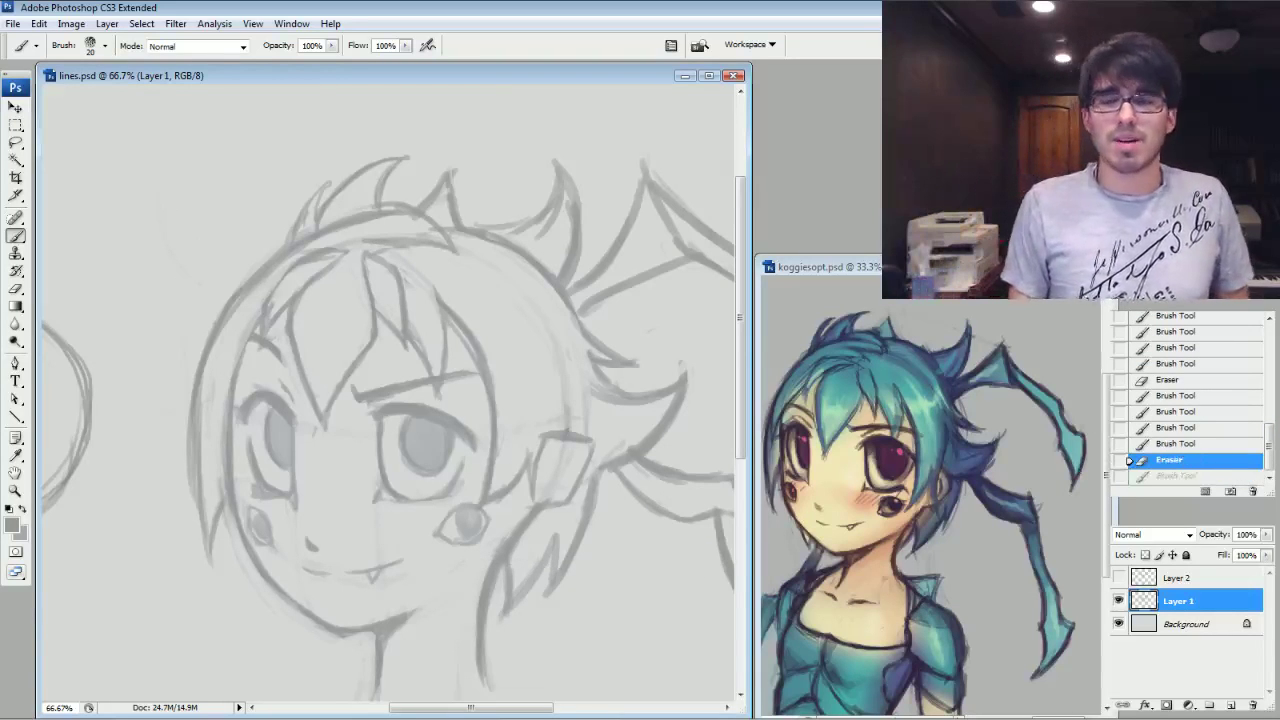
# Darken the upper eyelid line of the near eye and compare the drawing with Layer 1 hidden and shown.
pyautogui.scroll(-3, 390, 390)
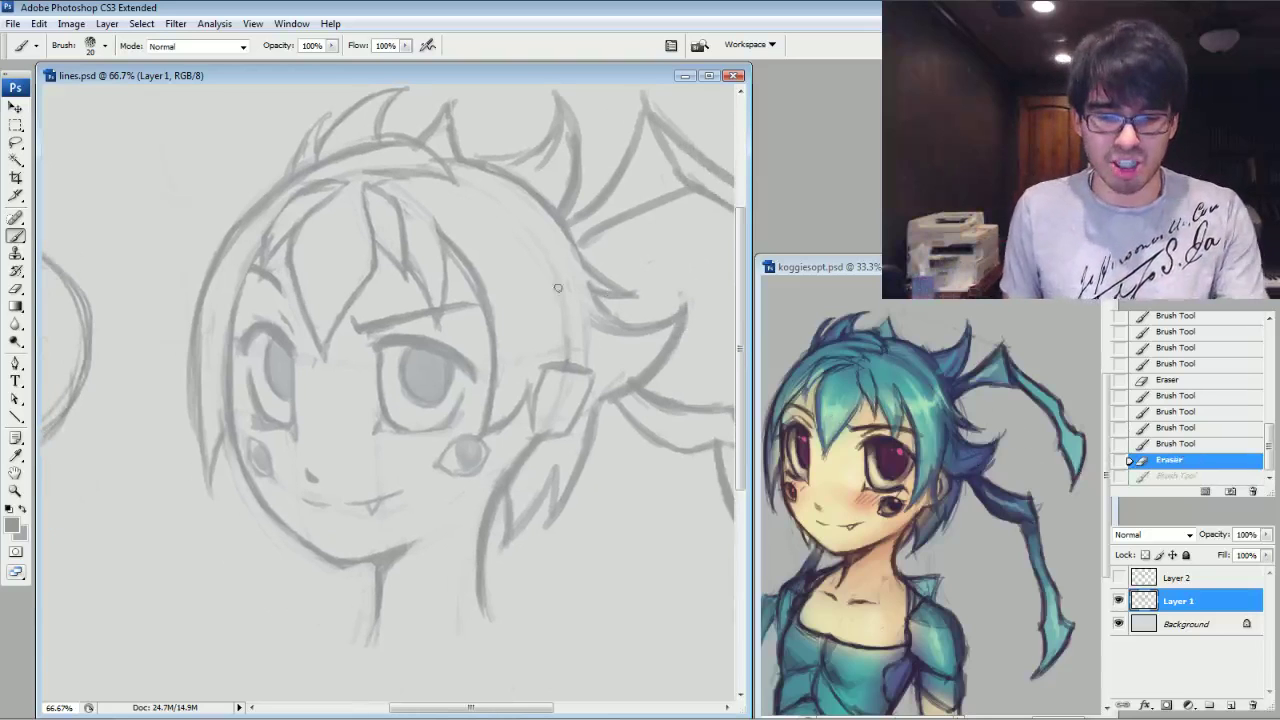
pyautogui.moveTo(436, 342); pyautogui.dragTo(474, 370)
pyautogui.moveTo(426, 340); pyautogui.dragTo(456, 351)
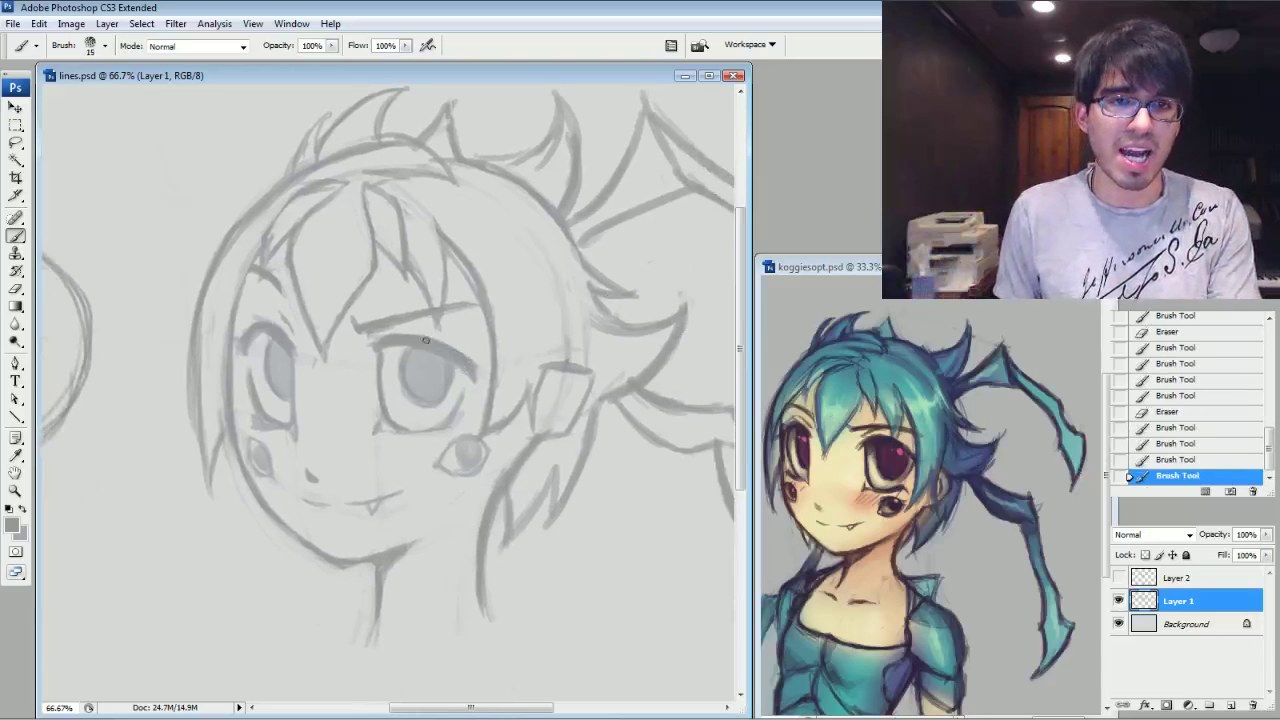
pyautogui.click(1119, 600)
pyautogui.click(1119, 600)
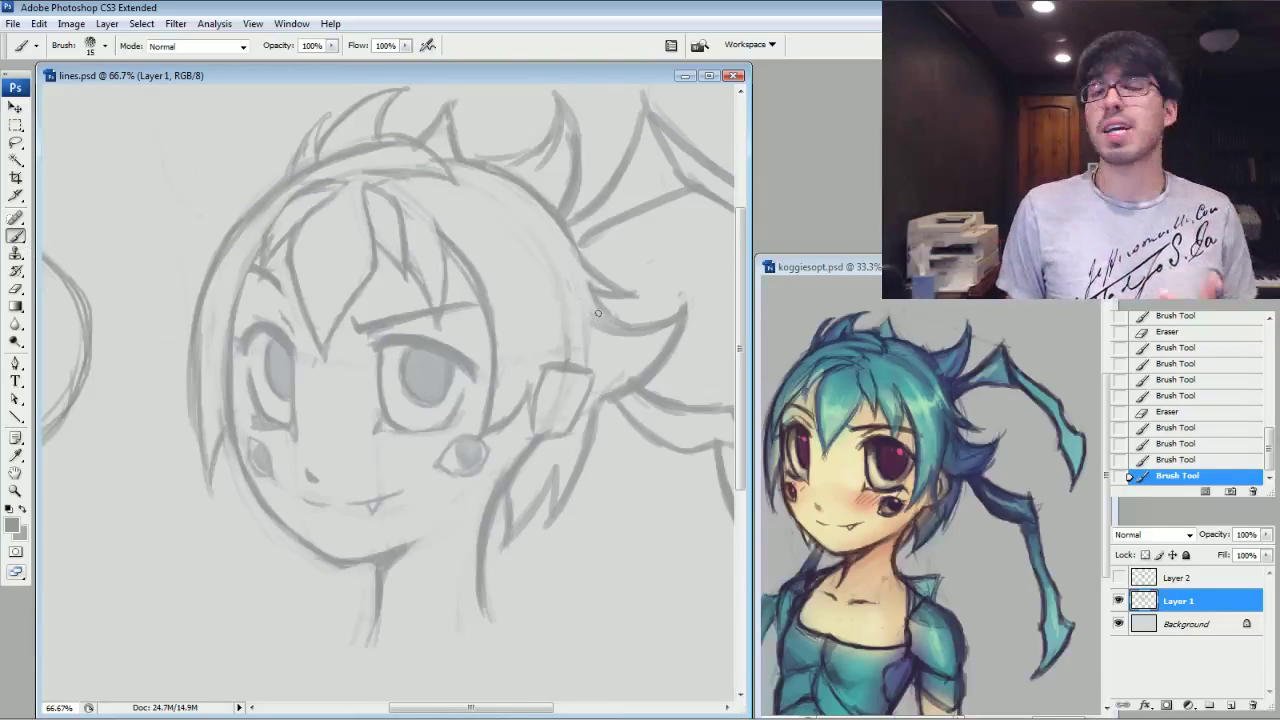
# Switch the brush to the INK preset and reduce its size to 25 px.
pyautogui.rightClick(541, 303)
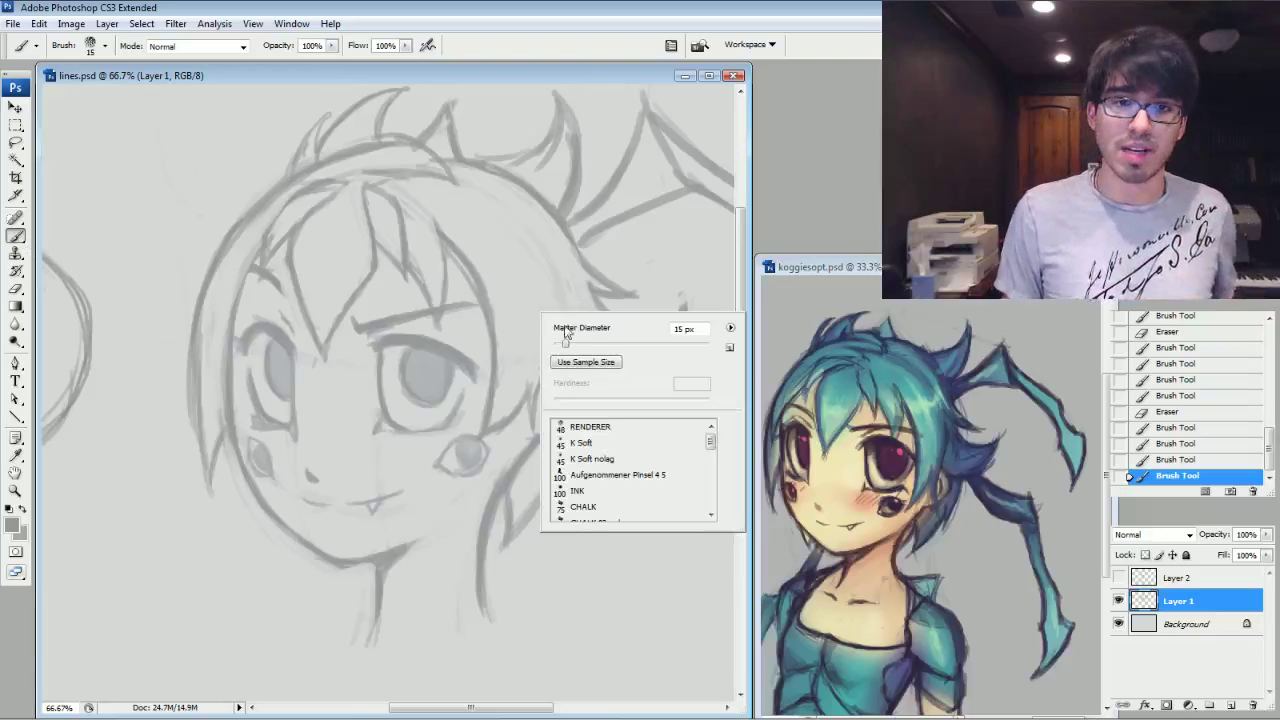
pyautogui.moveTo(711, 443); pyautogui.dragTo(713, 452)
pyautogui.scroll(1, 712, 447)
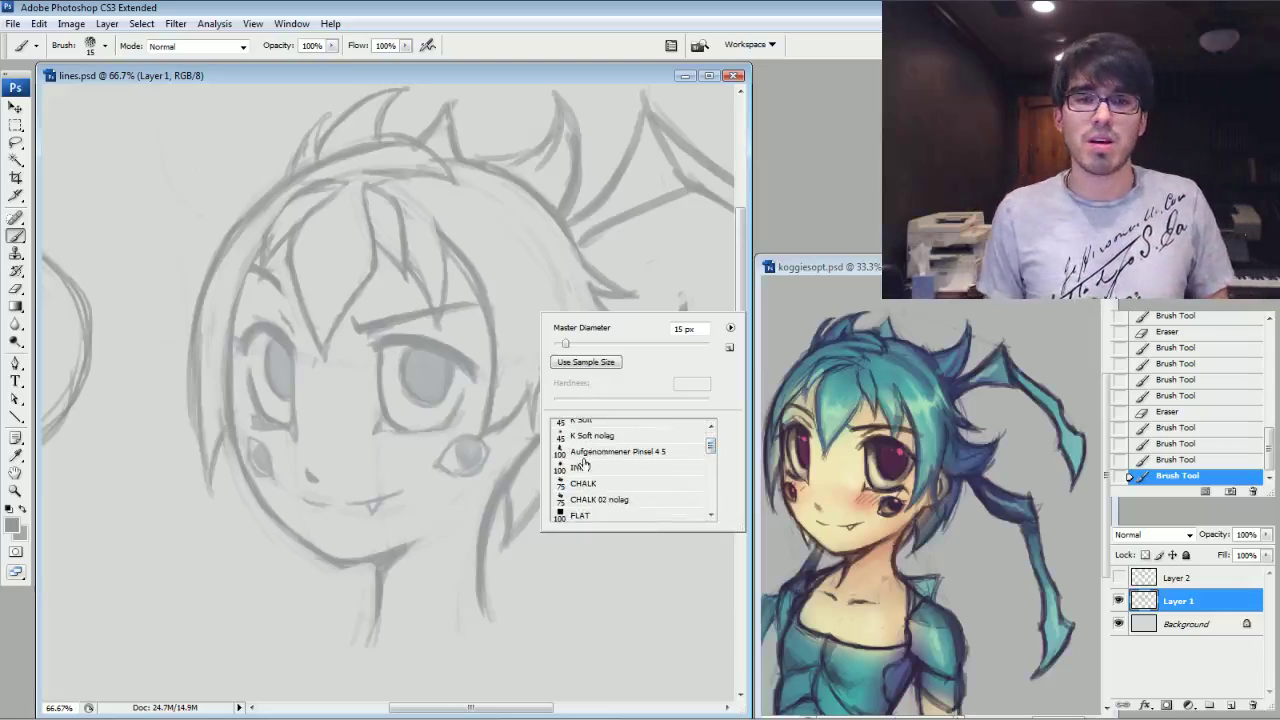
pyautogui.click(585, 464)
pyautogui.moveTo(440, 340); pyautogui.dragTo(491, 447)
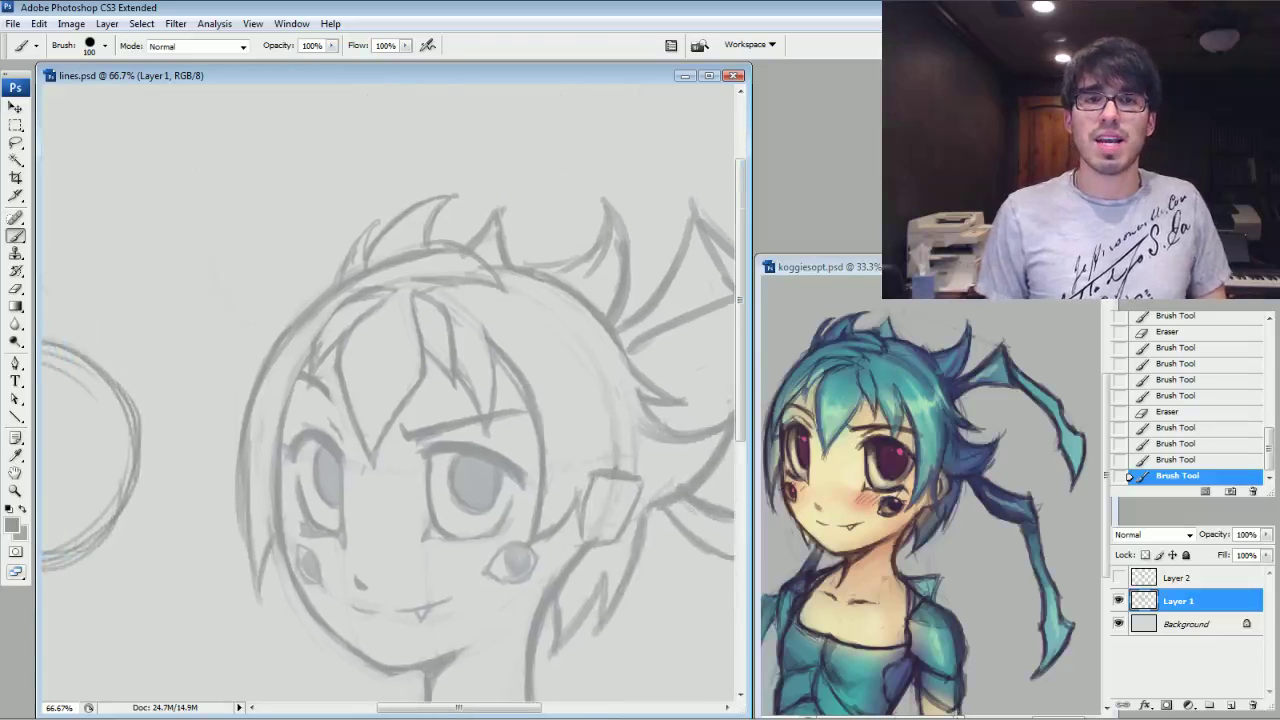
pyautogui.press('[')
pyautogui.press('[')
pyautogui.press('[')
pyautogui.press('[')
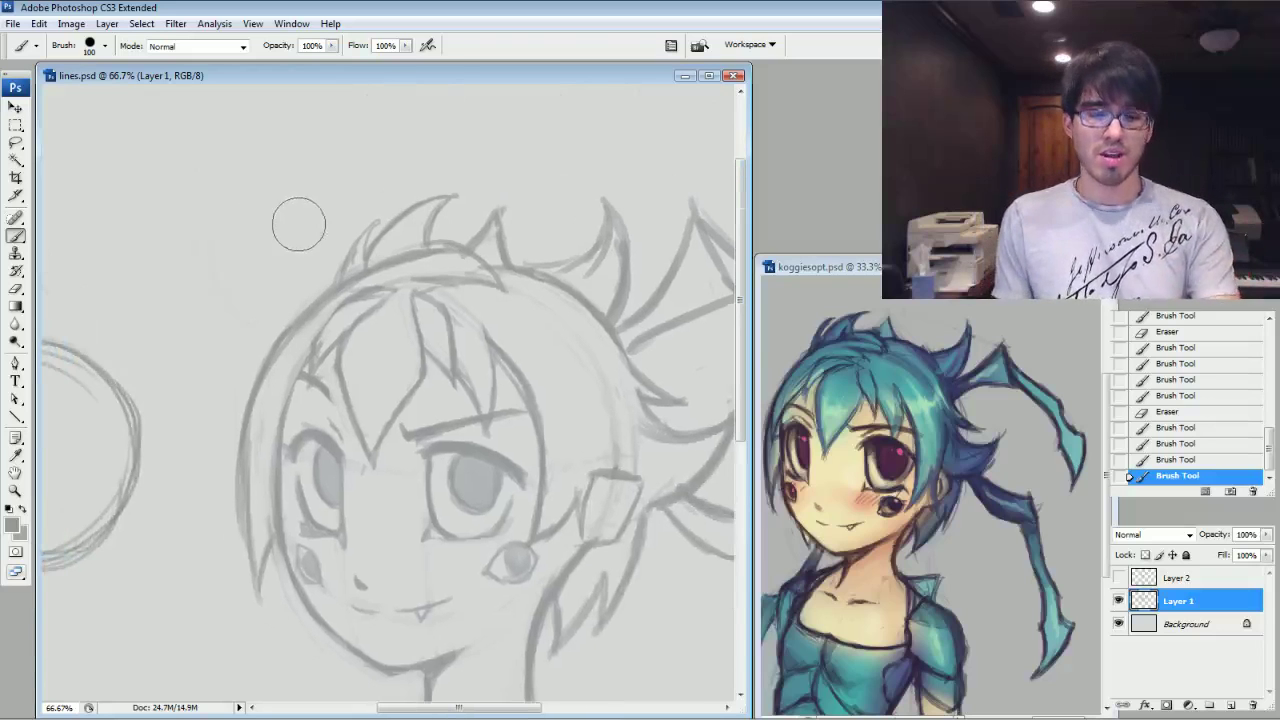
pyautogui.press('[')
pyautogui.press('[')
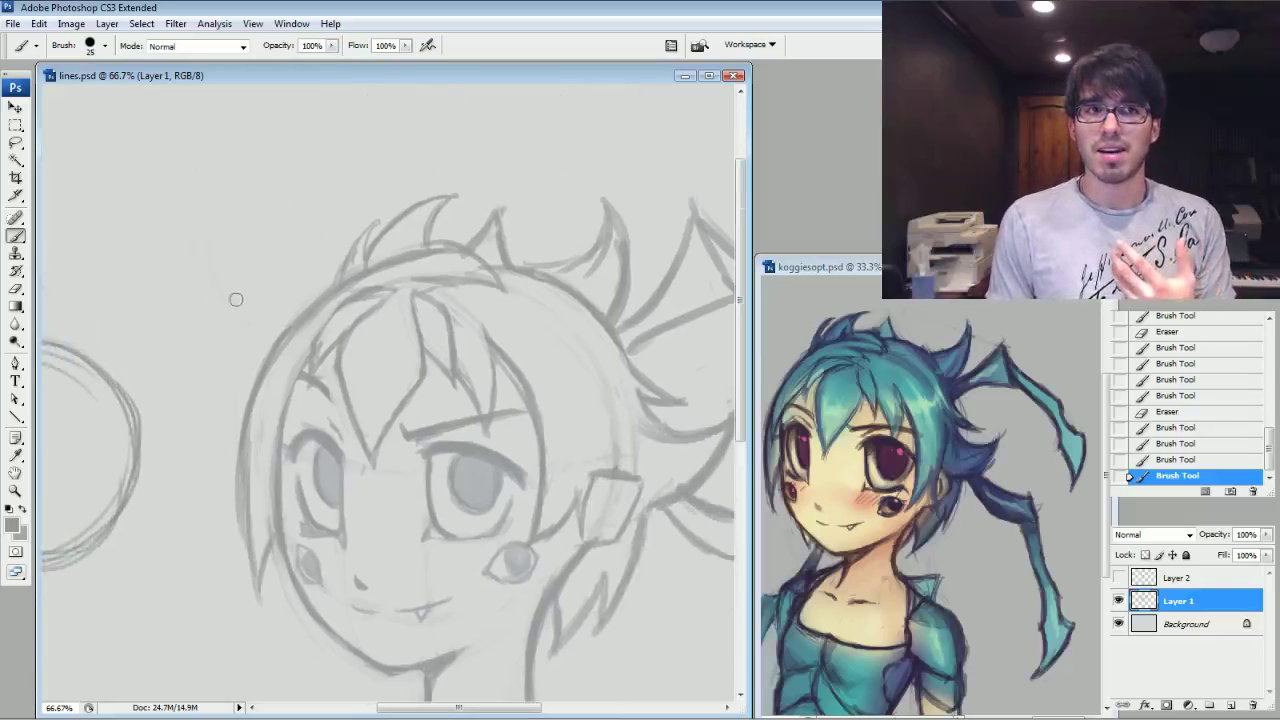
# Test the INK brush with several long curved strokes in the empty space above the head and roll them back.
pyautogui.moveTo(210, 338)
pyautogui.mouseDown()
pyautogui.moveTo(258, 180)
pyautogui.moveTo(325, 142)
pyautogui.mouseUp()
pyautogui.moveTo(238, 268)
pyautogui.mouseDown()
pyautogui.moveTo(378, 152)
pyautogui.moveTo(300, 292)
pyautogui.mouseUp()
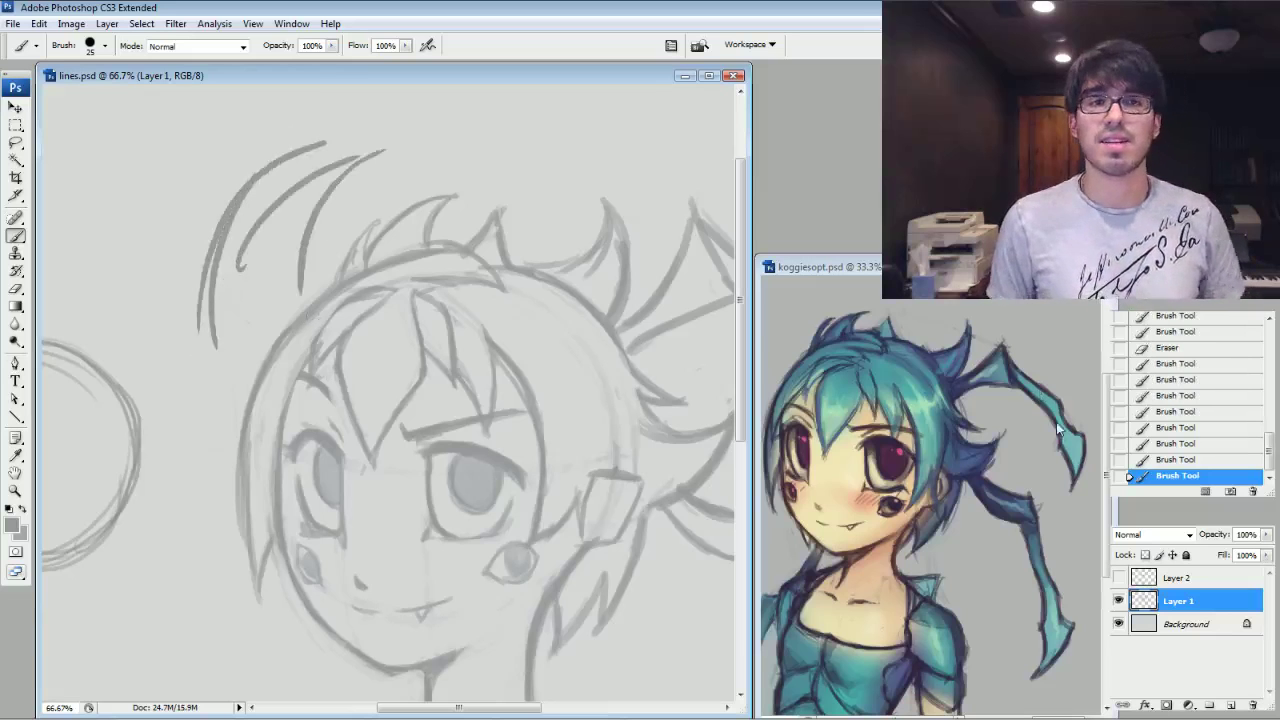
pyautogui.moveTo(90, 198)
pyautogui.mouseDown()
pyautogui.moveTo(491, 149)
pyautogui.moveTo(587, 112)
pyautogui.mouseUp()
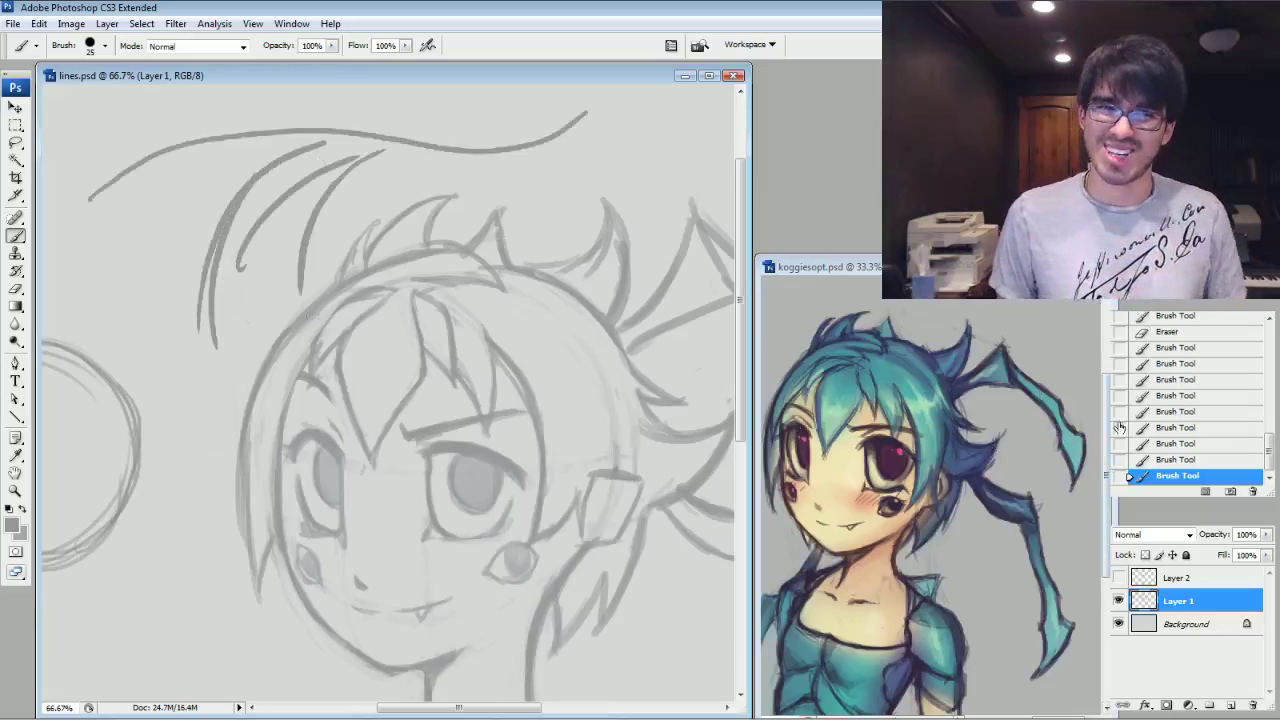
pyautogui.click(1180, 444)
pyautogui.click(1172, 427)
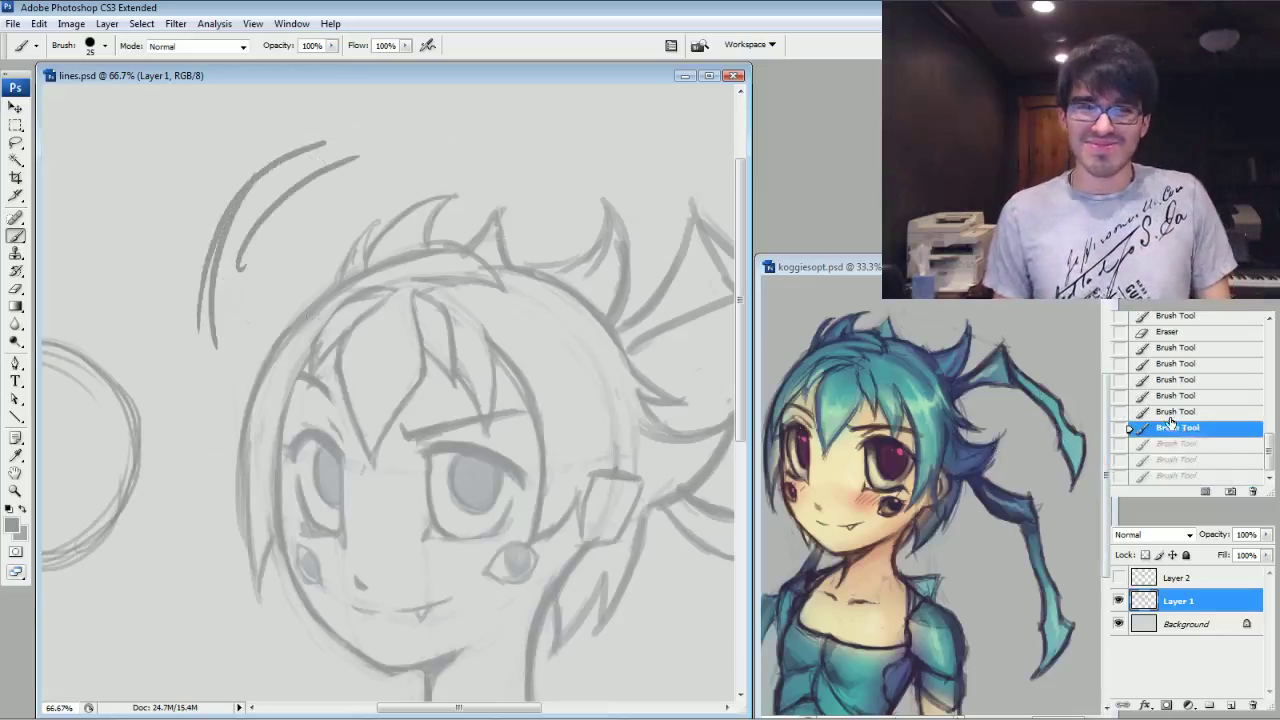
pyautogui.click(1163, 411)
pyautogui.click(1157, 395)
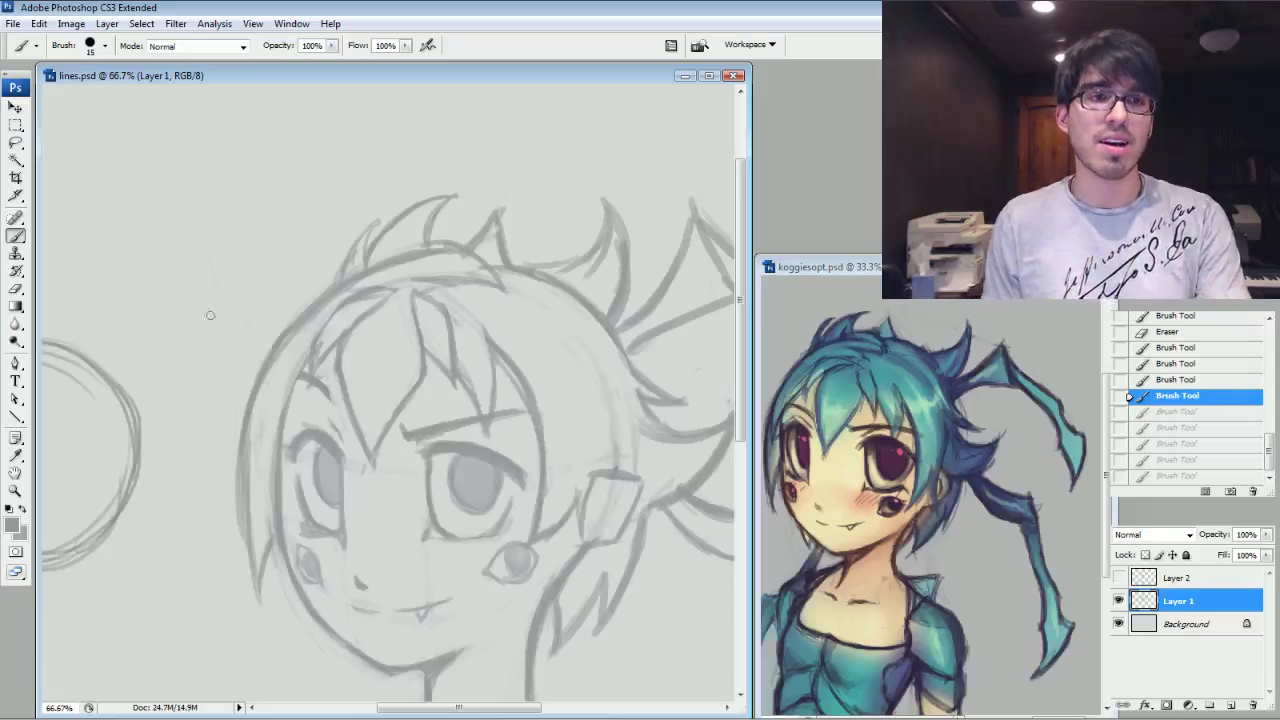
# Try finer 15 px INK strokes curving above the head and undo all of them.
pyautogui.moveTo(192, 340); pyautogui.dragTo(355, 162)
pyautogui.moveTo(258, 255); pyautogui.dragTo(462, 150)
pyautogui.moveTo(345, 160); pyautogui.dragTo(490, 157)
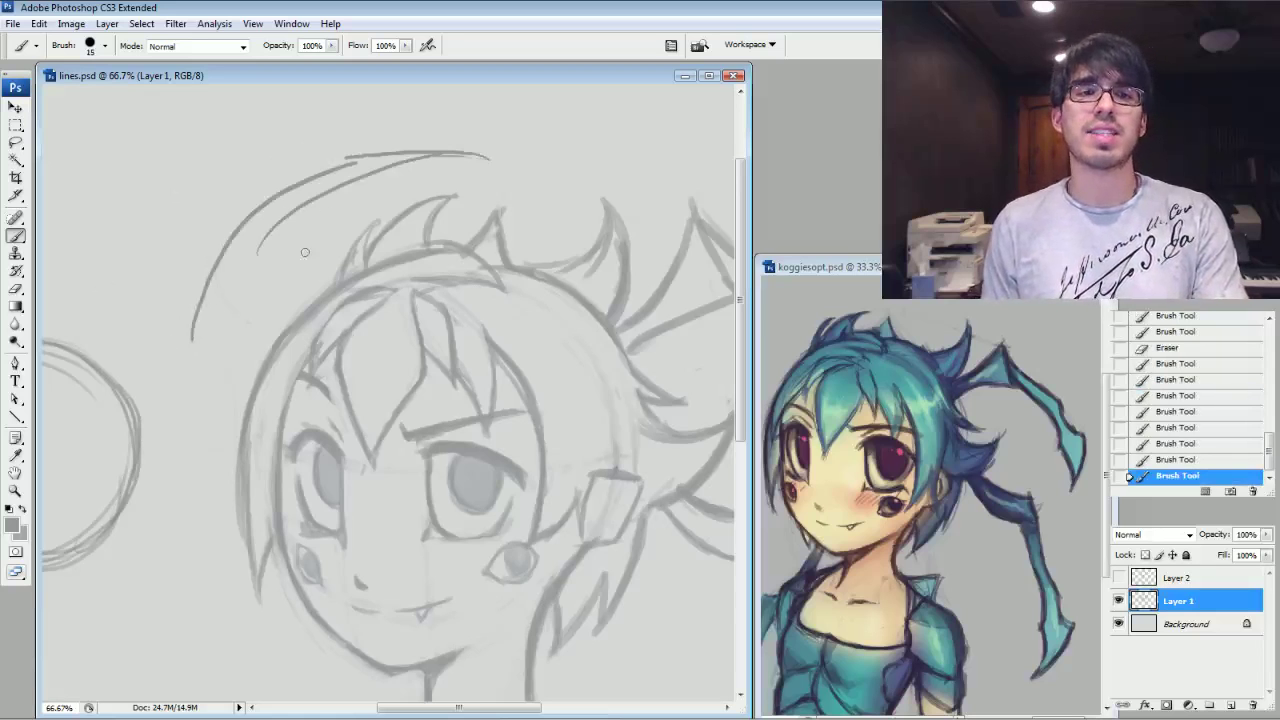
pyautogui.click(1165, 459)
pyautogui.click(1165, 427)
pyautogui.click(1160, 411)
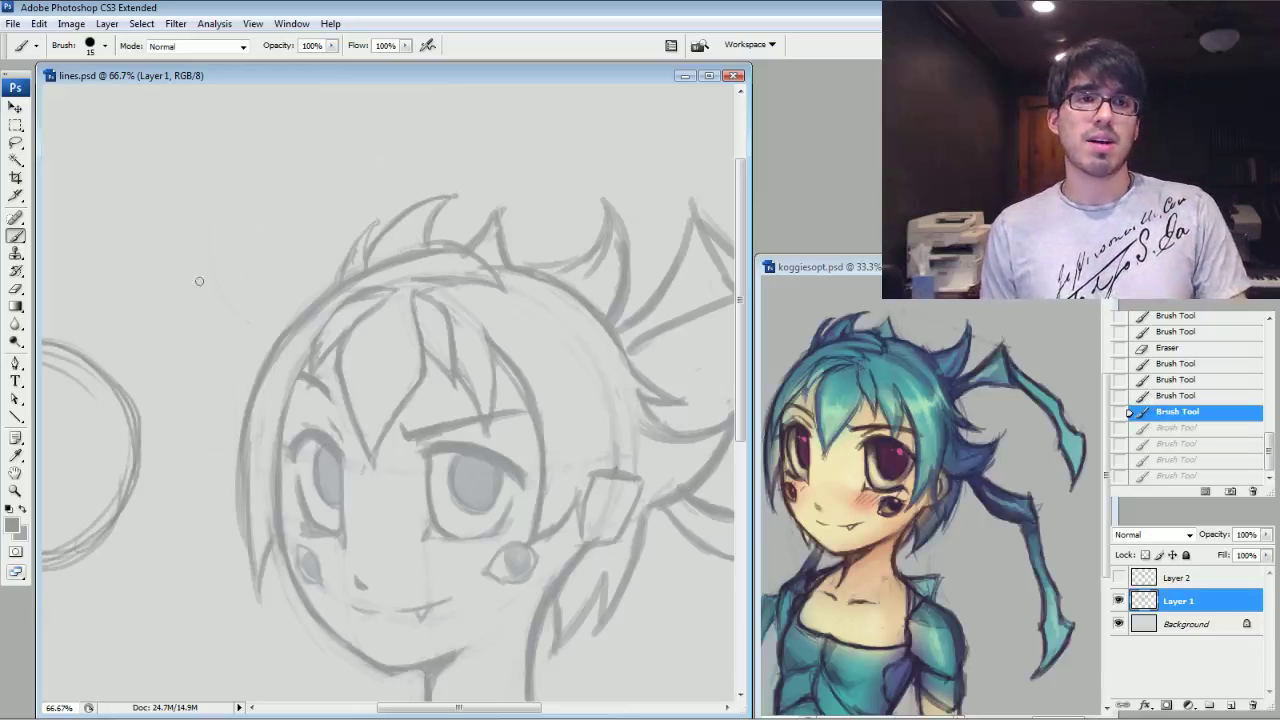
pyautogui.moveTo(186, 289)
pyautogui.mouseDown()
pyautogui.moveTo(239, 242)
pyautogui.moveTo(393, 175)
pyautogui.mouseUp()
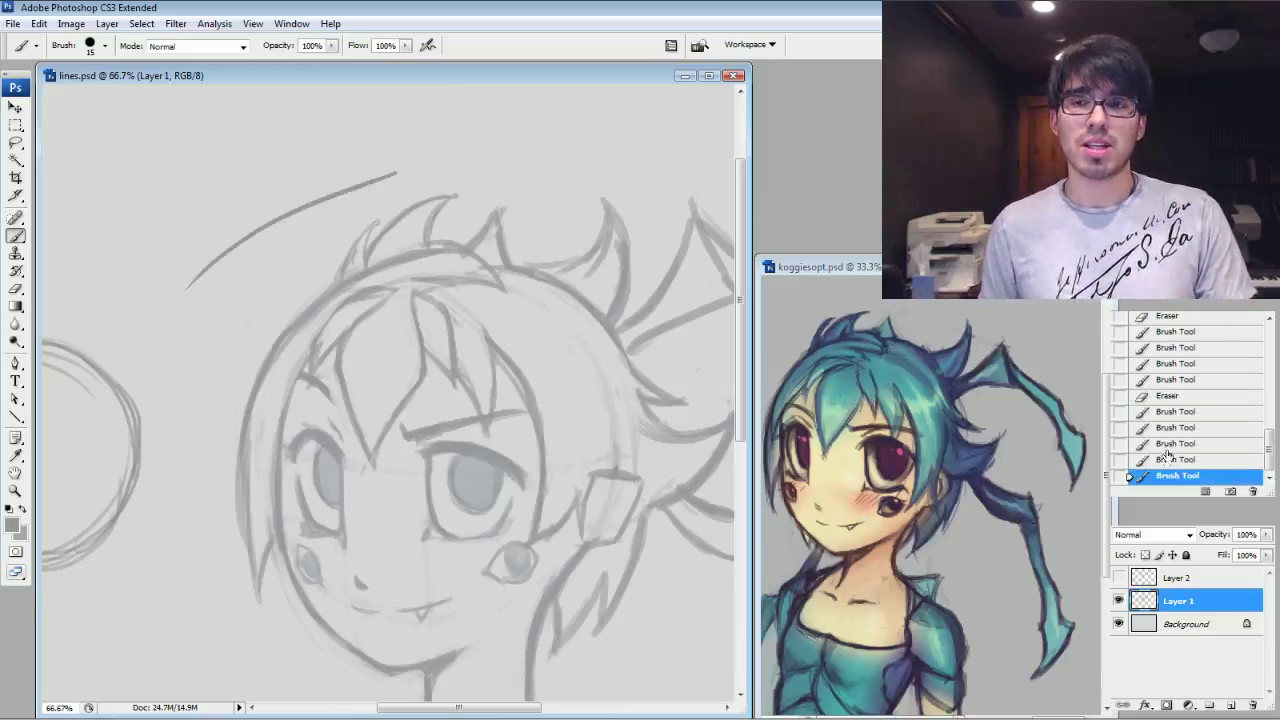
pyautogui.hotkey('ctrl', 'z')
# Set the Eraser to the INK preset at 100 px.
pyautogui.press('e')
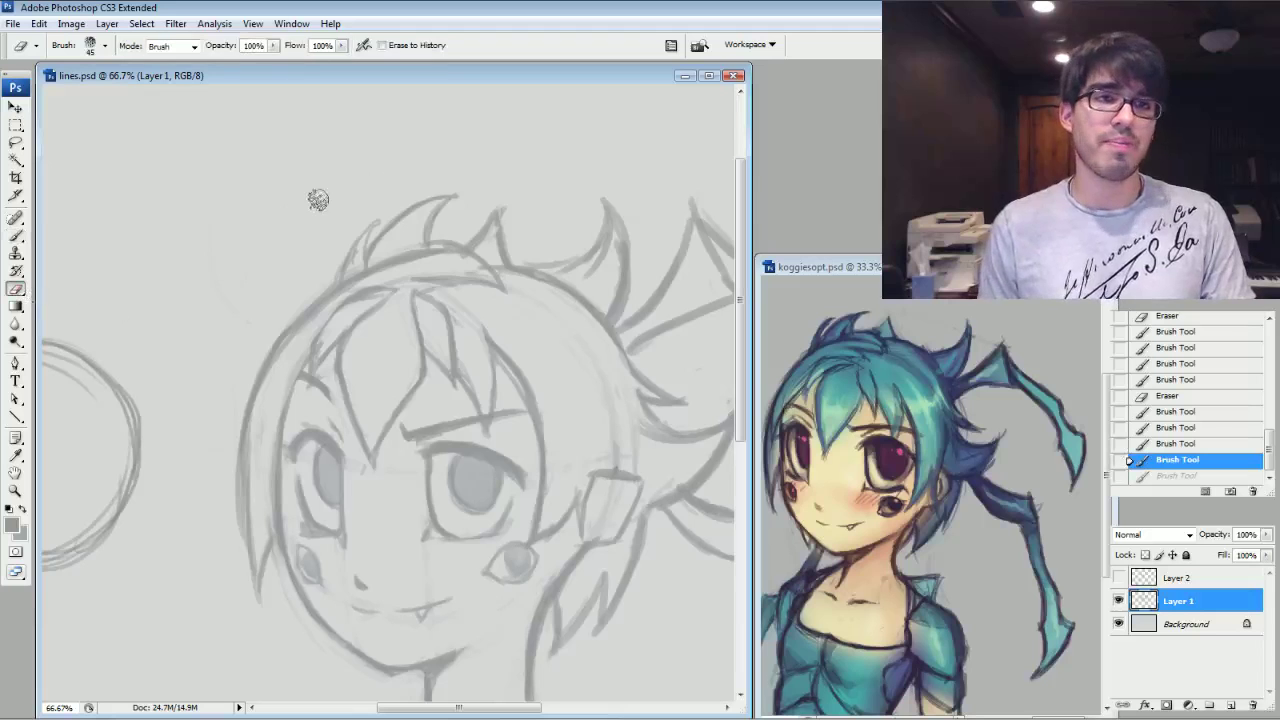
pyautogui.rightClick(318, 198)
pyautogui.scroll(1, 494, 334)
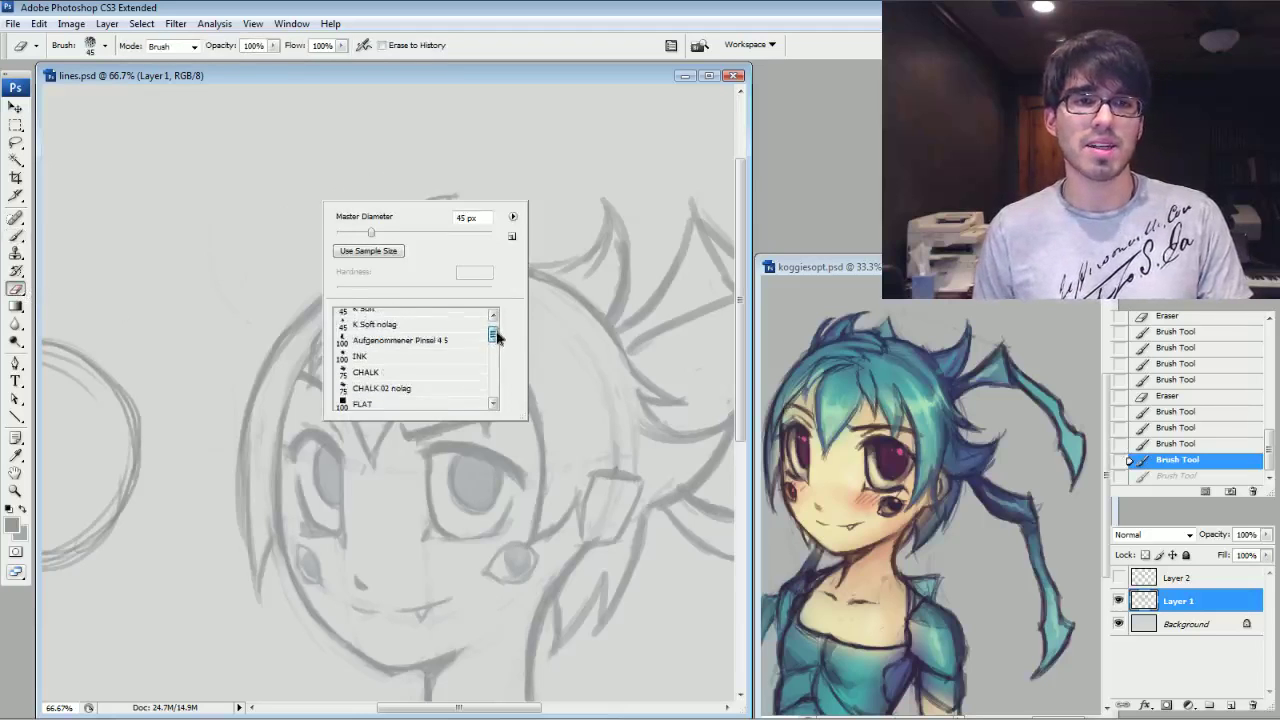
pyautogui.click(430, 366)
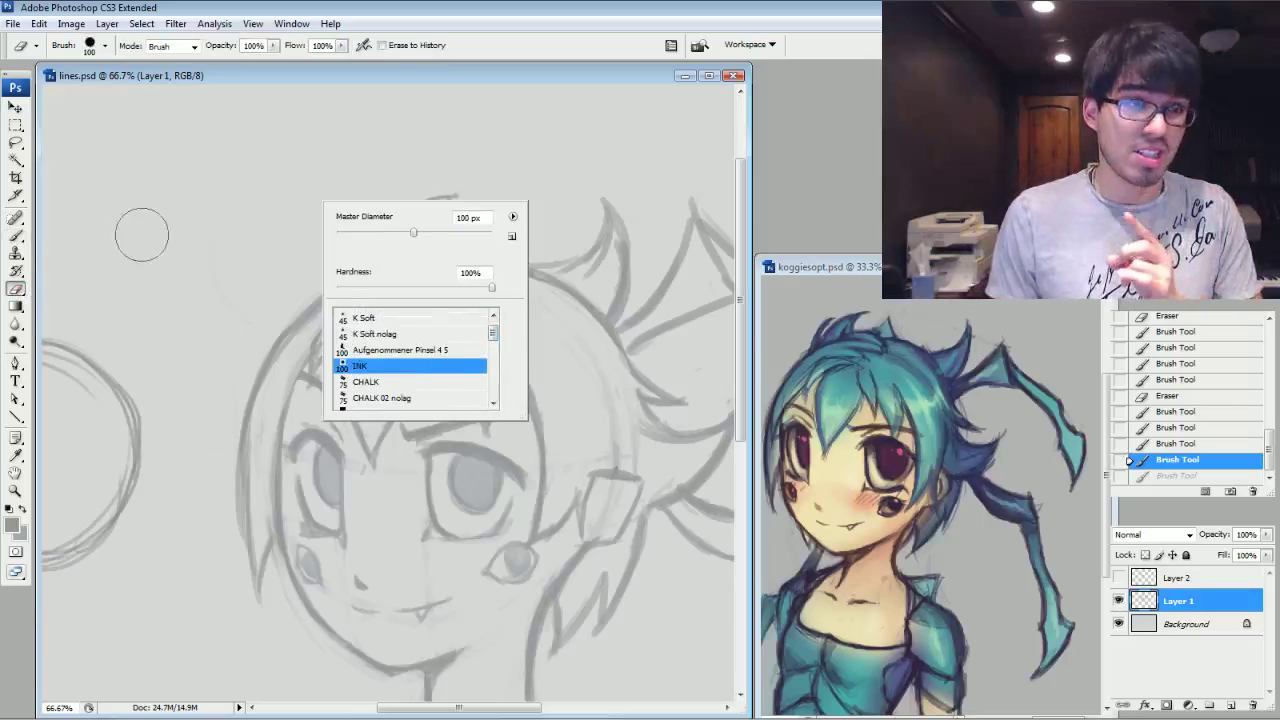
# Lower the opacity of Layer 1 to 66% and add a new layer above it for the Brush tool.
pyautogui.click(16, 237)
pyautogui.moveTo(490, 420); pyautogui.dragTo(460, 292)
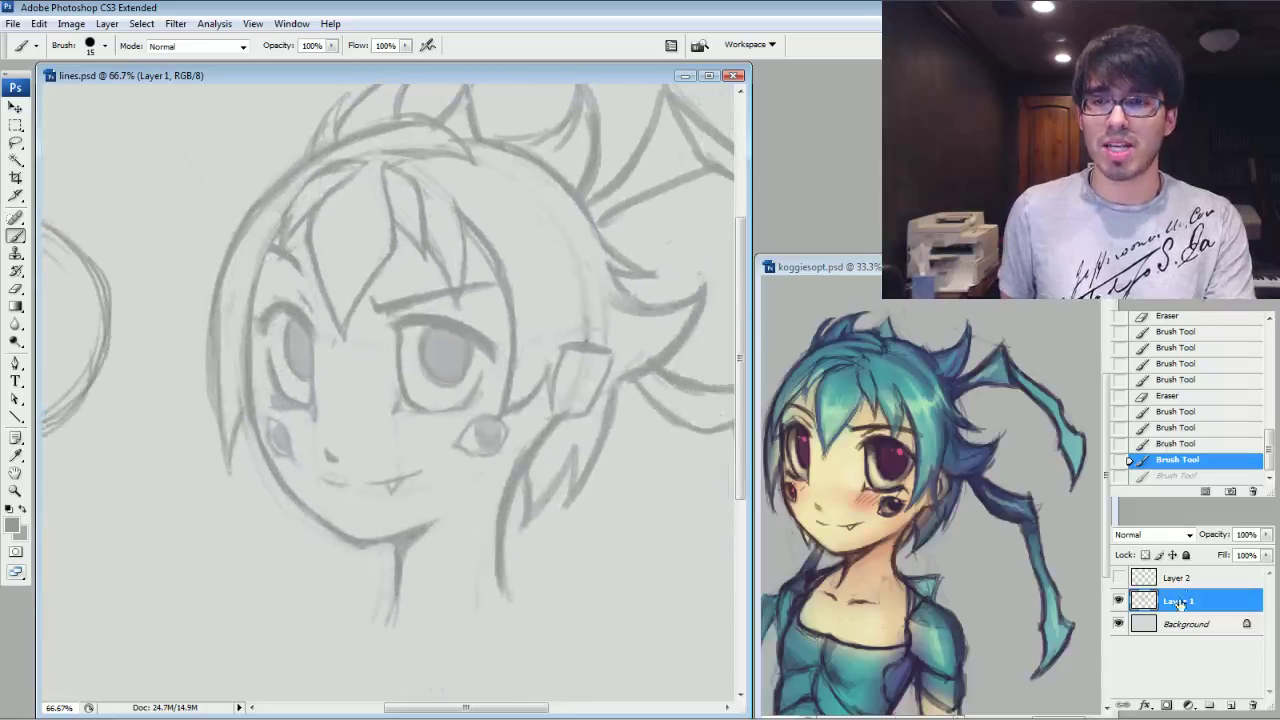
pyautogui.moveTo(1268, 537)
pyautogui.mouseDown()
pyautogui.moveTo(1266, 558)
pyautogui.moveTo(1240, 562)
pyautogui.mouseUp()
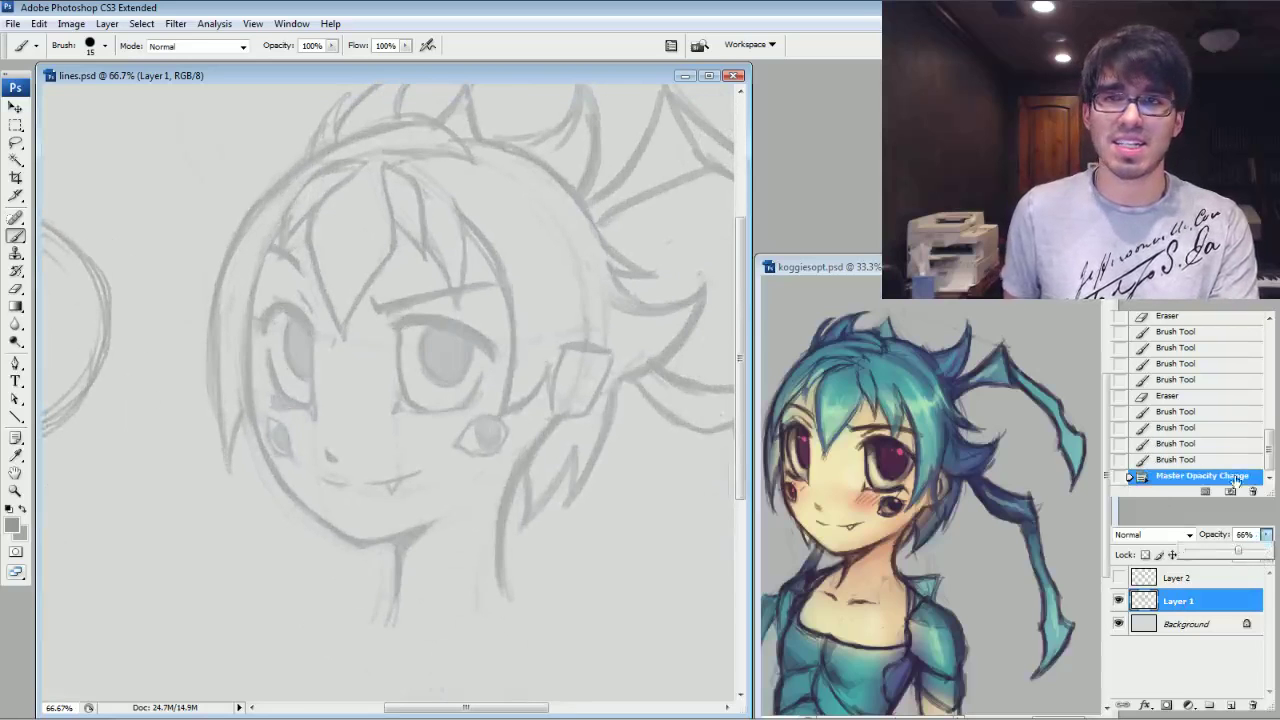
pyautogui.hscroll(2, 390, 390)
pyautogui.hotkey('ctrl', 'shift', 'n')
pyautogui.press('Return')
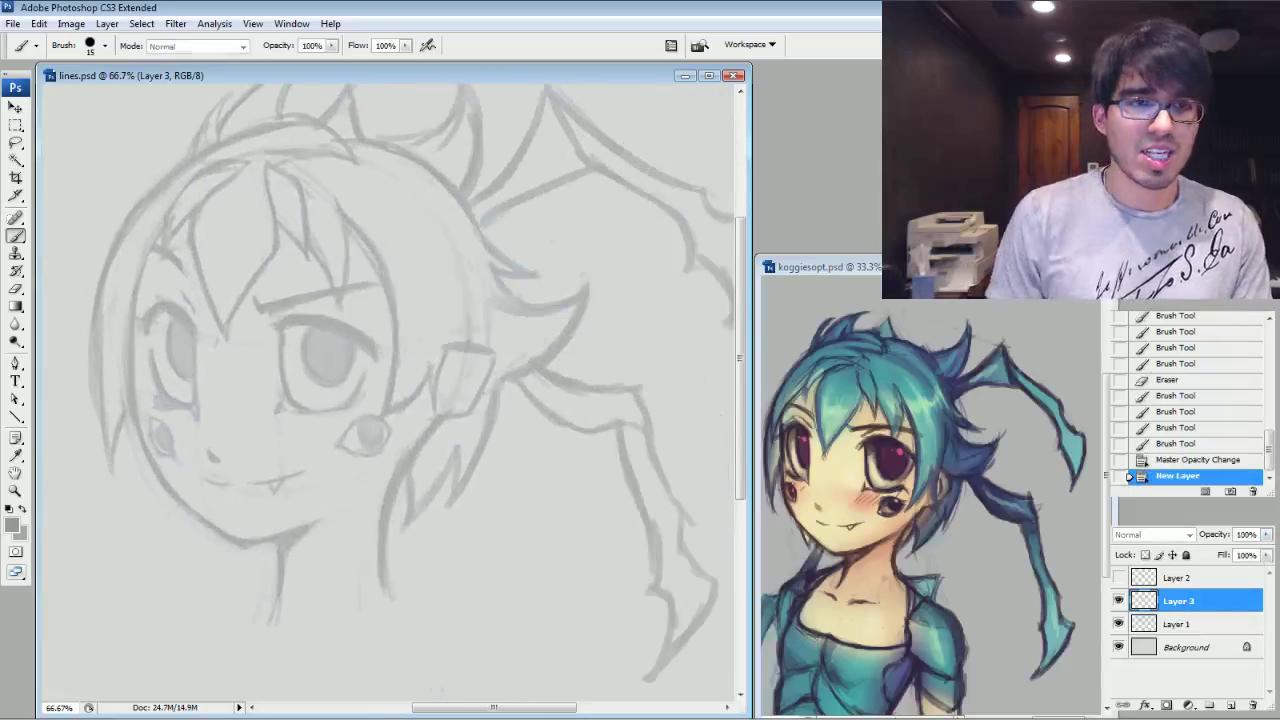
# Set the foreground colour to the near-black red #110709.
pyautogui.click(12, 525)
pyautogui.click(1025, 514)
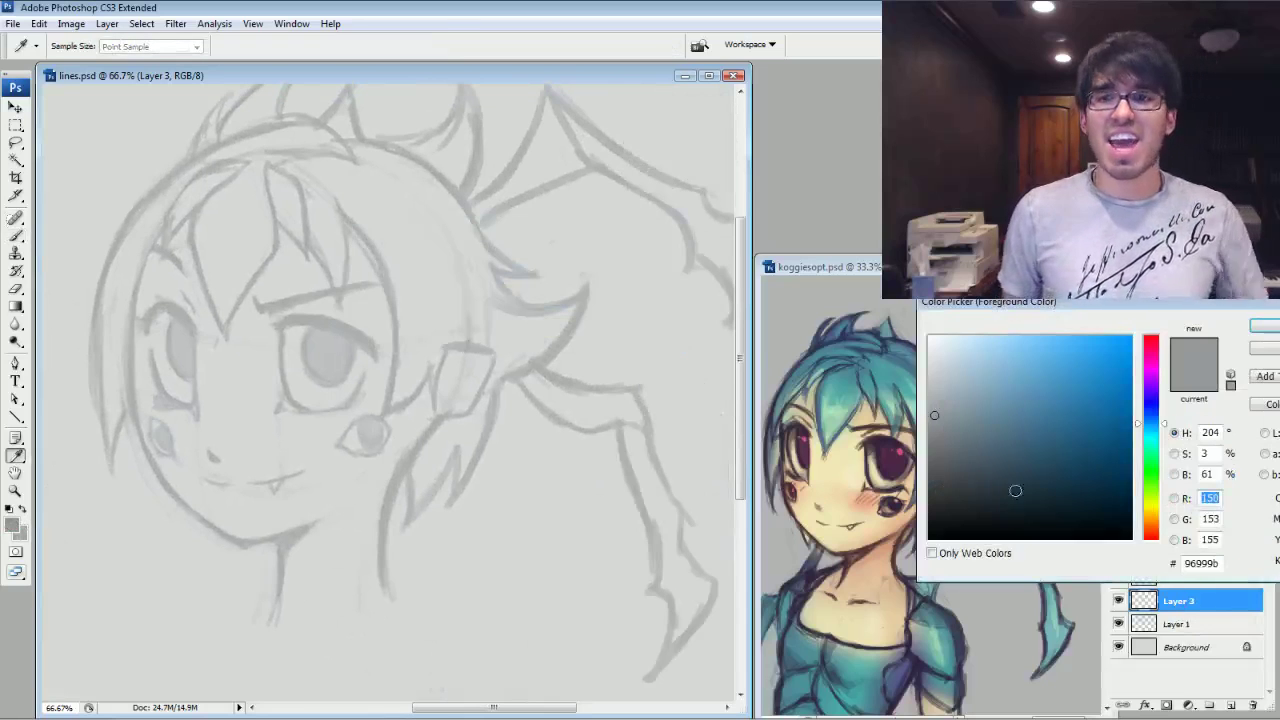
pyautogui.click(1161, 343)
pyautogui.moveTo(1063, 493); pyautogui.dragTo(1050, 529)
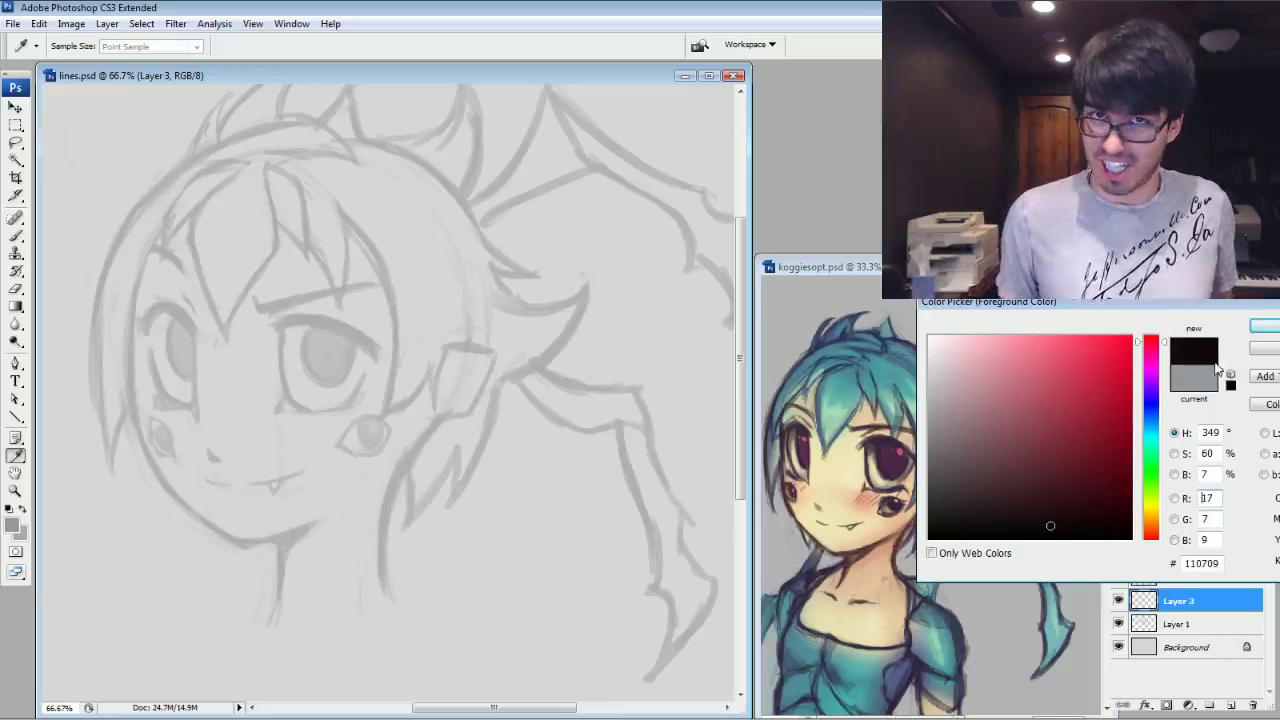
pyautogui.click(1260, 330)
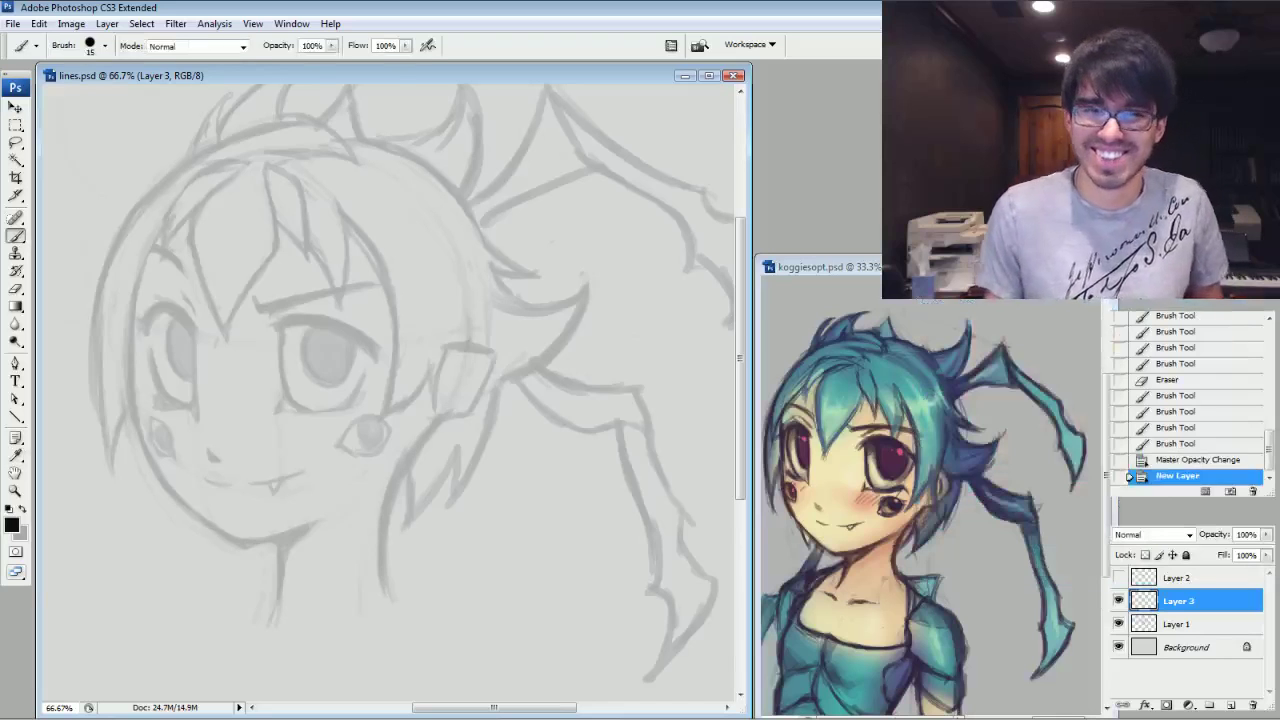
# Ink the jawline from the chin up the cheek to eye level with overlapping tapered strokes on Layer 3.
pyautogui.moveTo(450, 330); pyautogui.dragTo(549, 388)
pyautogui.moveTo(430, 390); pyautogui.dragTo(518, 360)
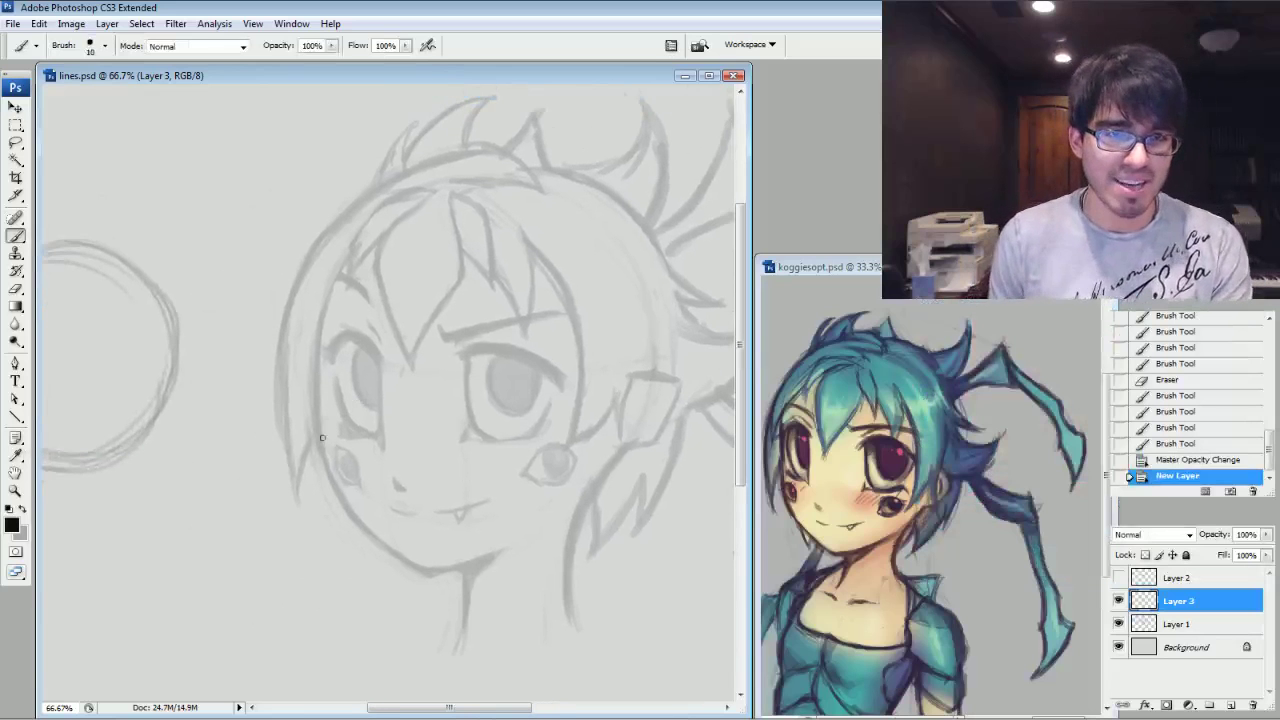
pyautogui.hotkey('ctrl', '+')
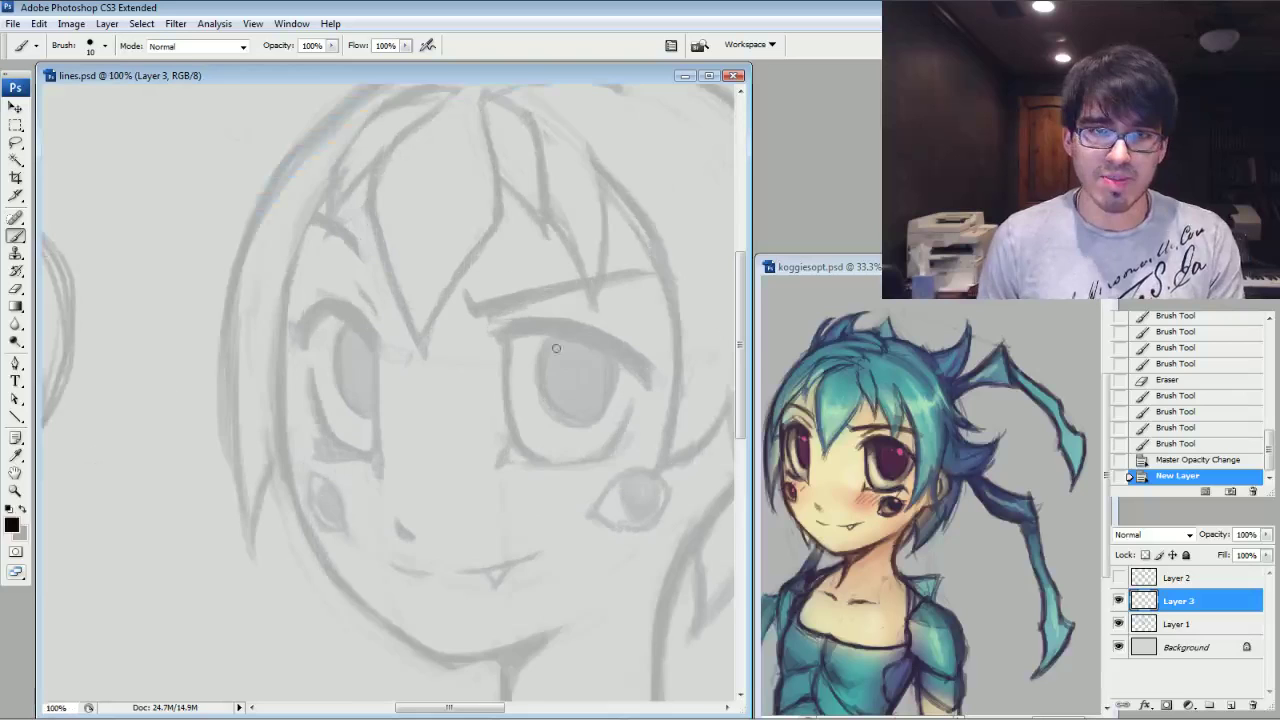
pyautogui.moveTo(555, 350); pyautogui.dragTo(495, 313)
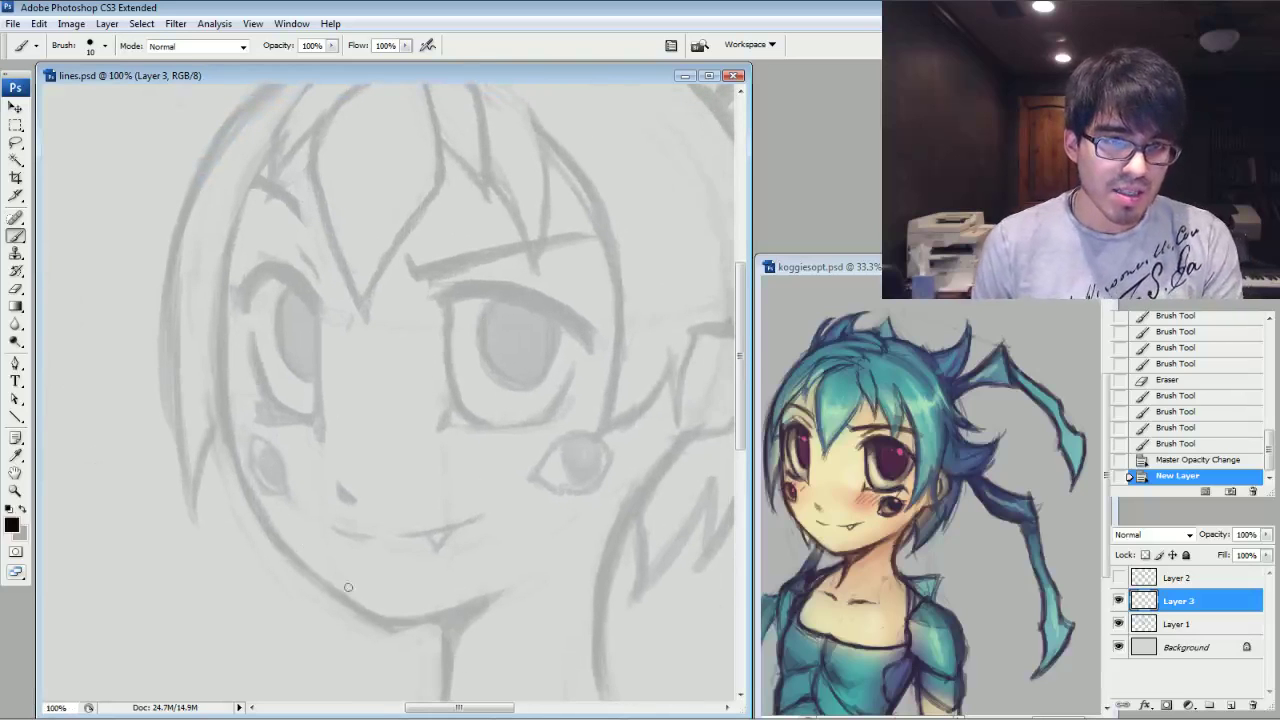
pyautogui.moveTo(385, 624); pyautogui.dragTo(314, 572)
pyautogui.moveTo(350, 606); pyautogui.dragTo(284, 546)
pyautogui.moveTo(302, 562)
pyautogui.mouseDown()
pyautogui.moveTo(250, 505)
pyautogui.moveTo(228, 428)
pyautogui.mouseUp()
pyautogui.moveTo(242, 476); pyautogui.dragTo(224, 400)
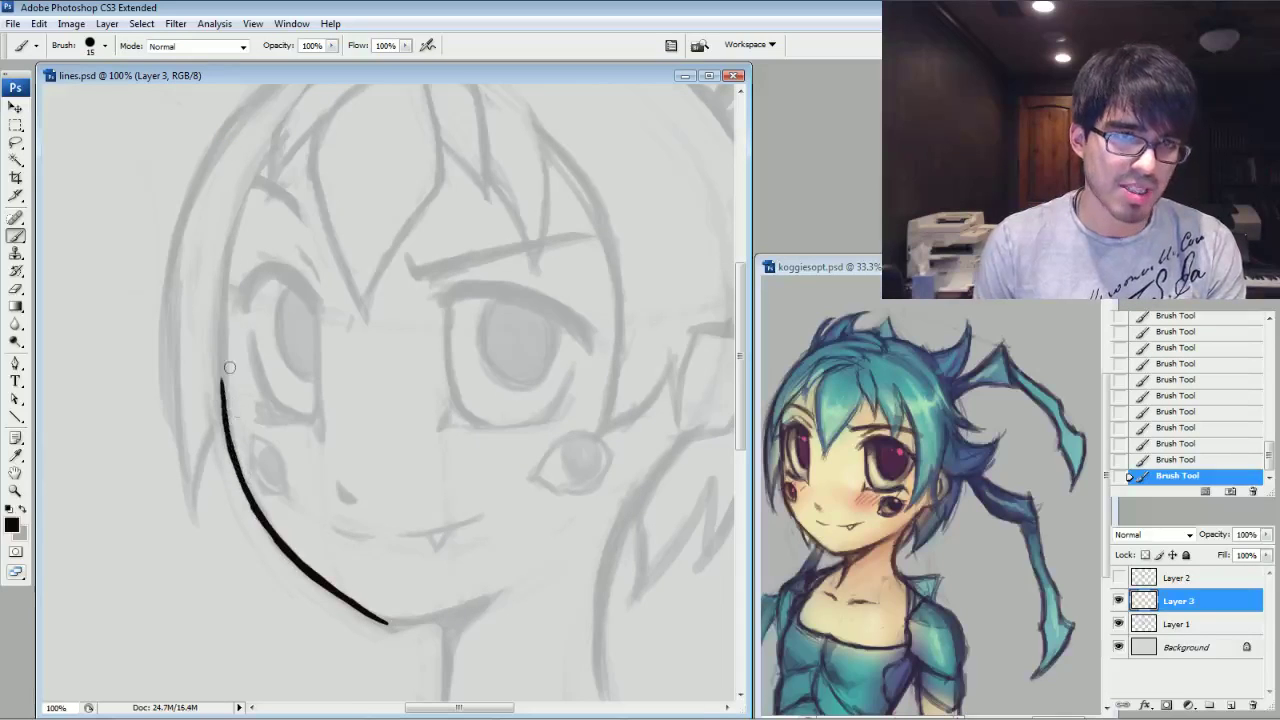
pyautogui.moveTo(243, 478); pyautogui.dragTo(224, 394)
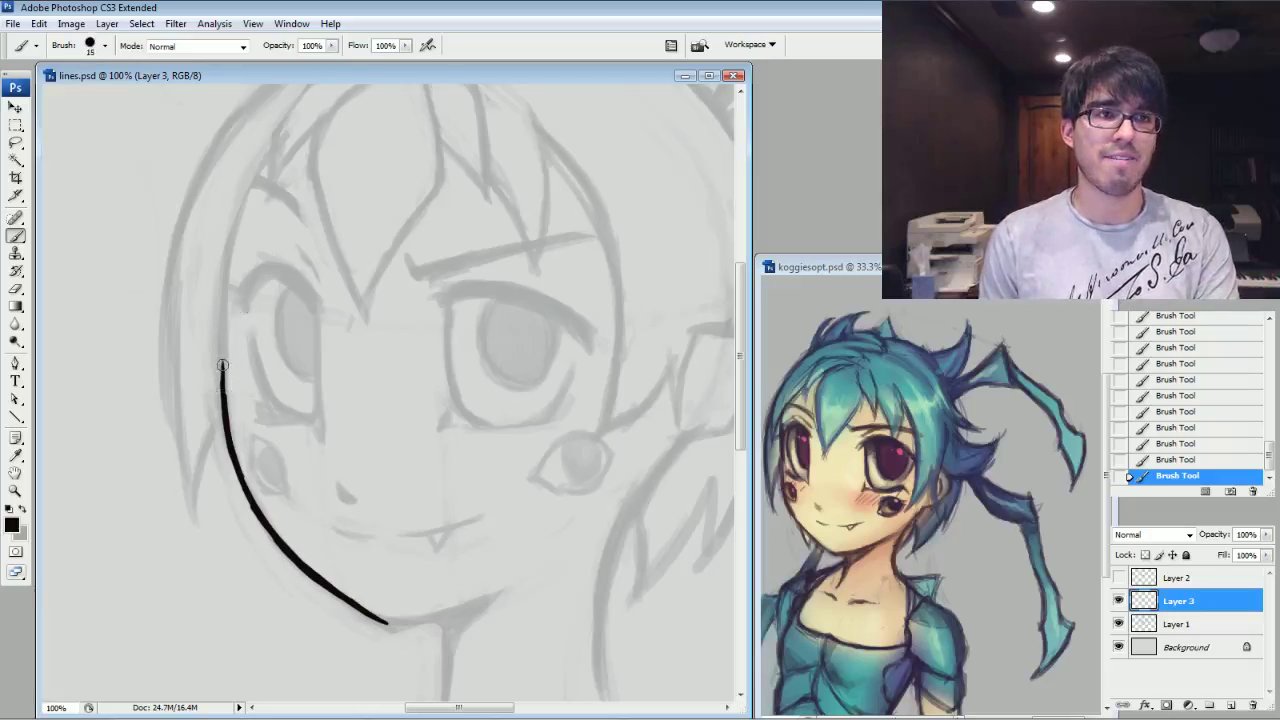
# Try 30 px strokes continuing the face contour up to the hairline and revert them.
pyautogui.moveTo(225, 370); pyautogui.dragTo(258, 196)
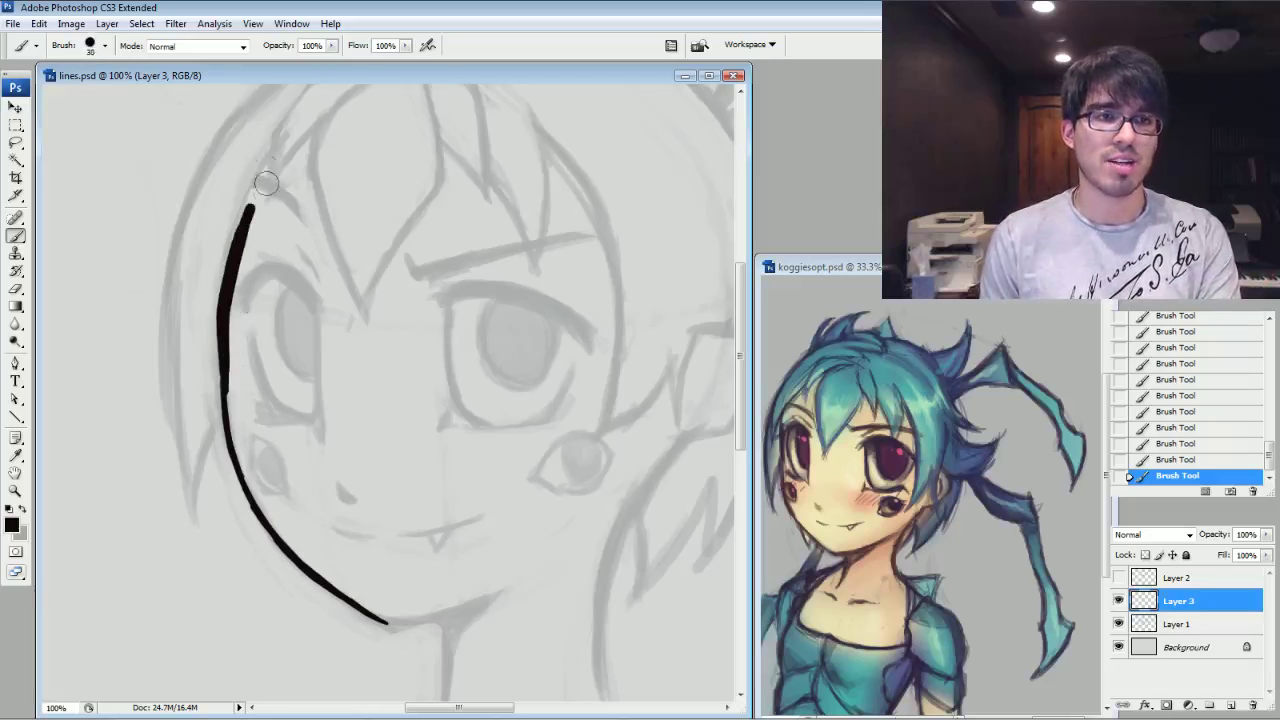
pyautogui.moveTo(248, 248)
pyautogui.mouseDown()
pyautogui.moveTo(295, 148)
pyautogui.moveTo(276, 240)
pyautogui.mouseUp()
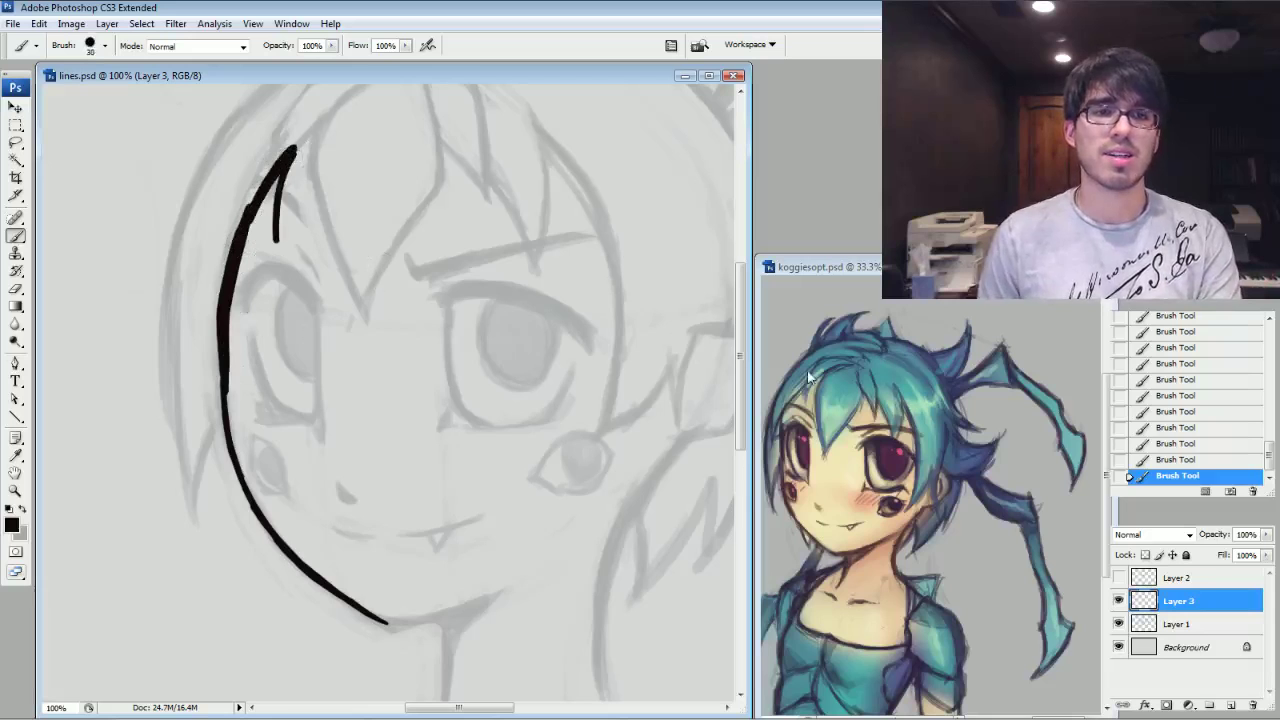
pyautogui.click(1184, 443)
pyautogui.click(1180, 427)
pyautogui.click(1176, 411)
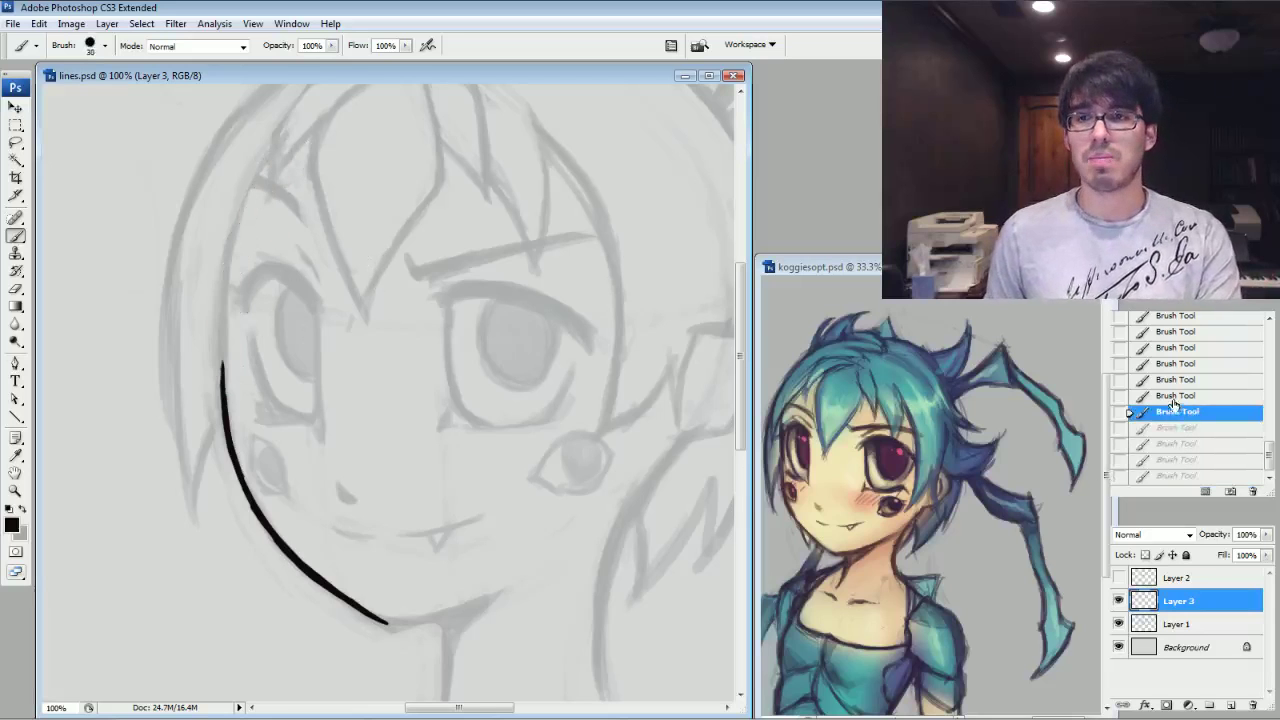
# Extend the inked face contour from eye level up to the hairline with a 10 px brush.
pyautogui.press('[')
pyautogui.press('[')
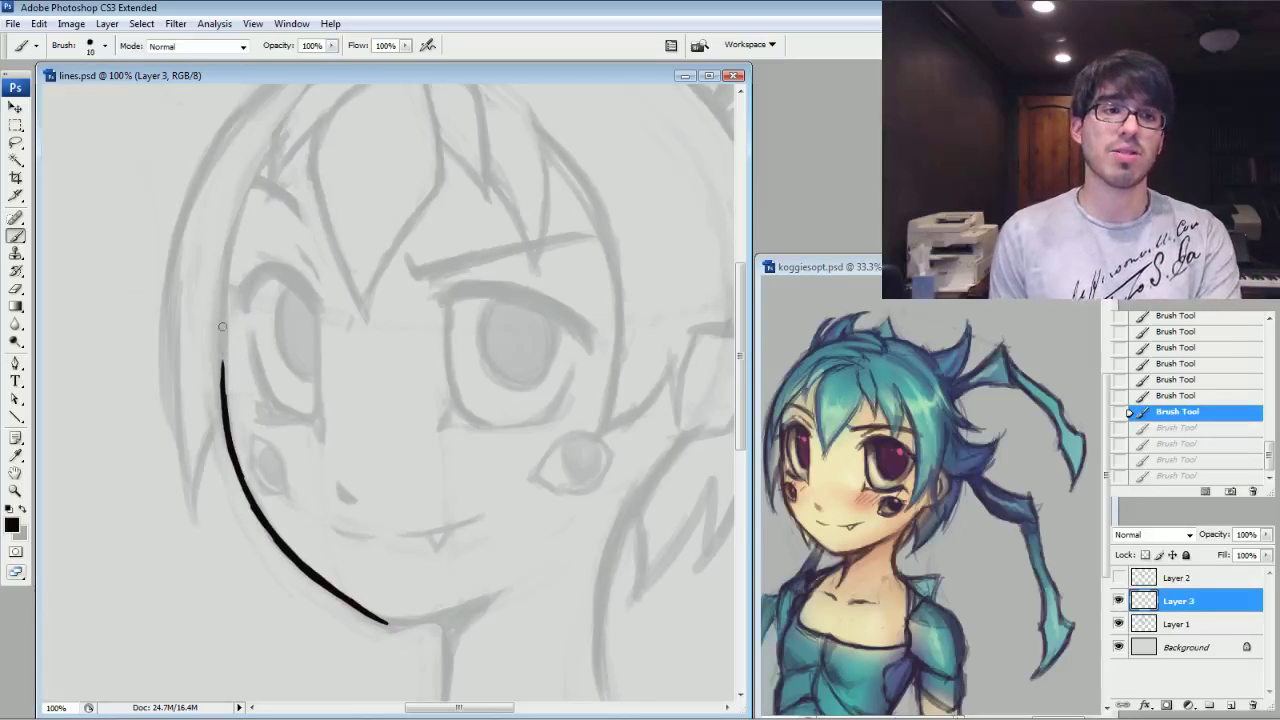
pyautogui.moveTo(224, 404)
pyautogui.mouseDown()
pyautogui.moveTo(232, 235)
pyautogui.moveTo(258, 170)
pyautogui.mouseUp()
pyautogui.moveTo(226, 312)
pyautogui.mouseDown()
pyautogui.moveTo(249, 188)
pyautogui.moveTo(272, 142)
pyautogui.mouseUp()
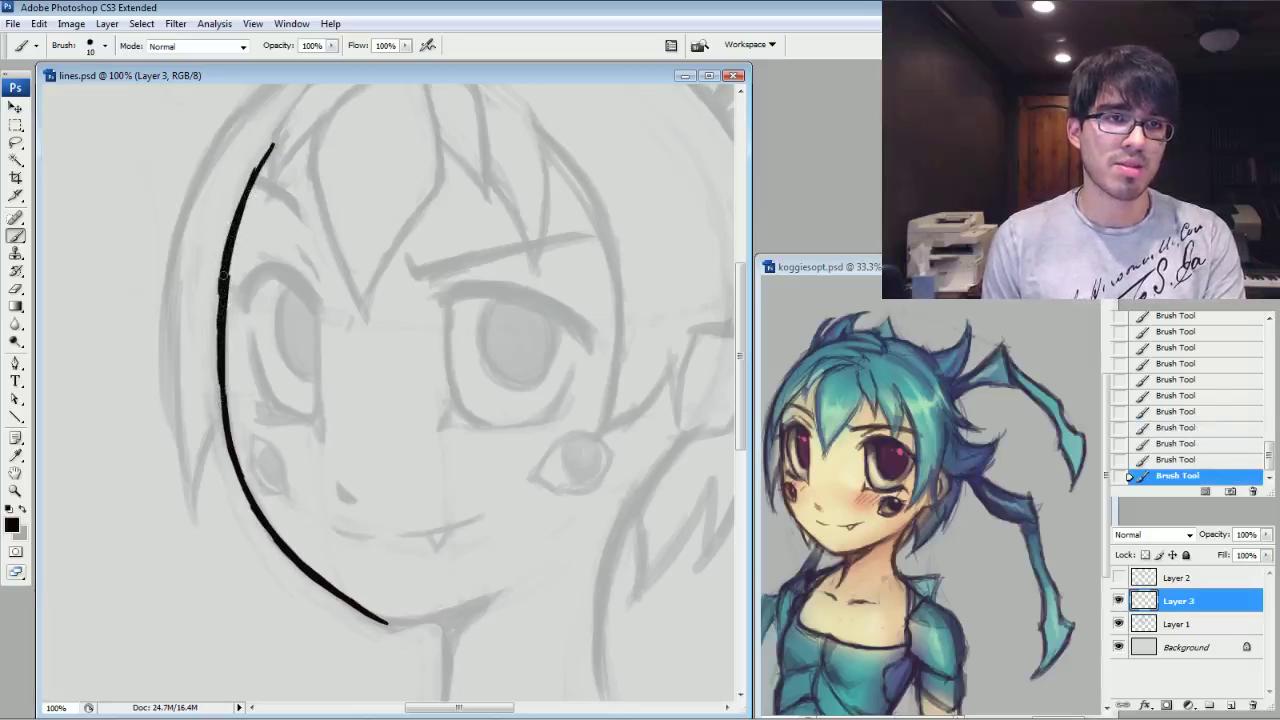
# Ink the pointed side lock of hair beside the cheek, with its inner edge and its outer edge rising past eye level.
pyautogui.moveTo(191, 506); pyautogui.dragTo(225, 402)
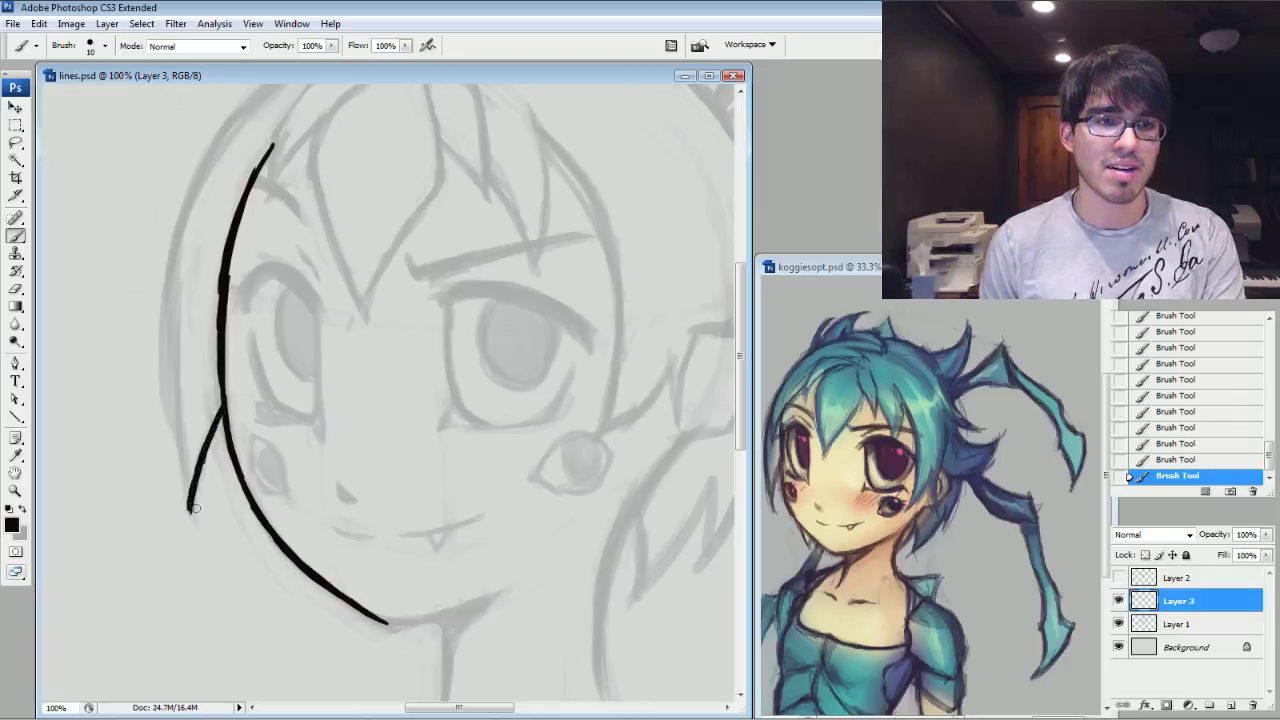
pyautogui.moveTo(189, 512); pyautogui.dragTo(174, 362)
pyautogui.moveTo(188, 484); pyautogui.dragTo(170, 350)
pyautogui.moveTo(178, 455); pyautogui.dragTo(172, 320)
pyautogui.moveTo(174, 386); pyautogui.dragTo(172, 298)
pyautogui.moveTo(172, 360); pyautogui.dragTo(179, 238)
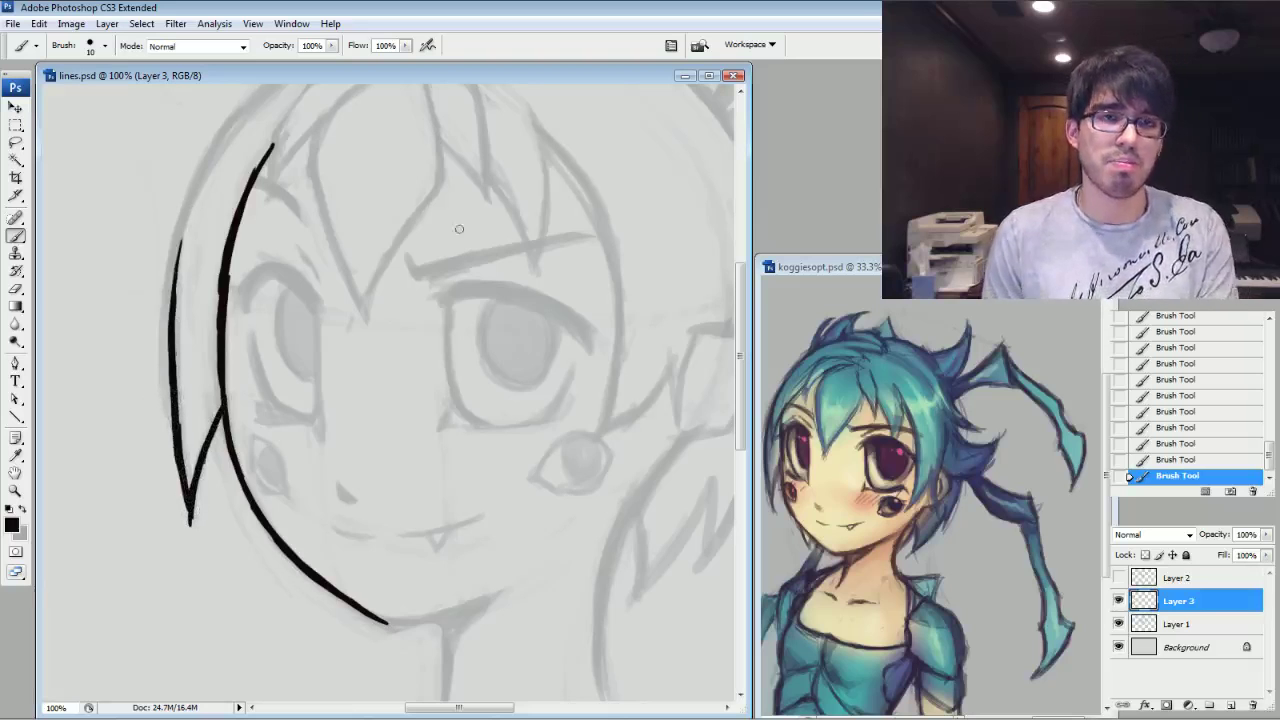
# Ink the outer hair contour from the side lock up over the crown, redoing the stroke until it follows the sketch.
pyautogui.moveTo(455, 256); pyautogui.dragTo(515, 338)
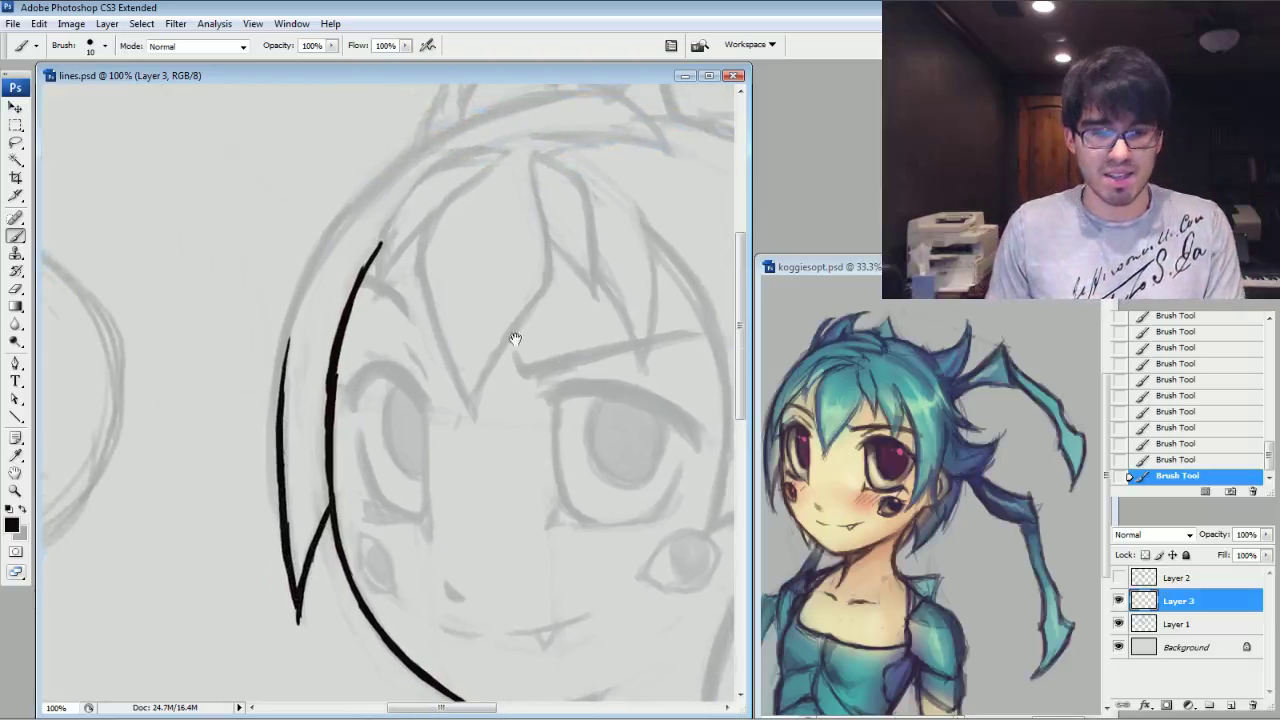
pyautogui.moveTo(282, 425); pyautogui.dragTo(471, 177)
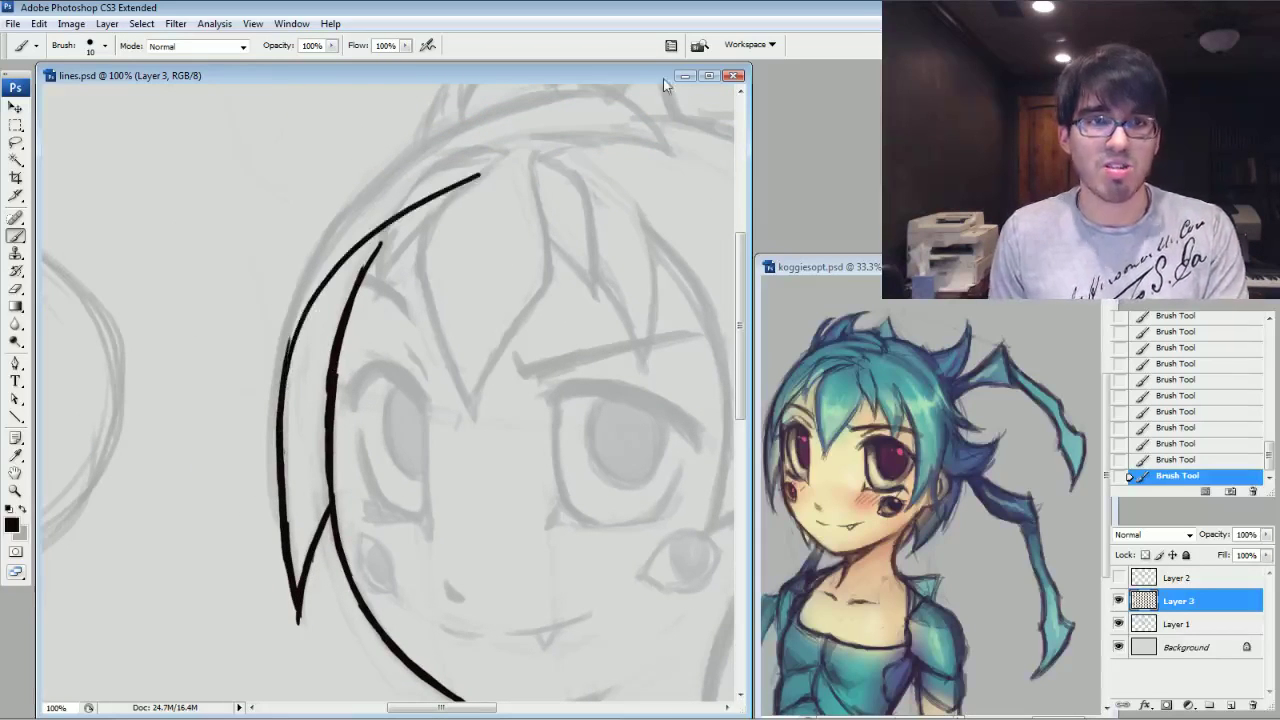
pyautogui.hotkey('ctrl', 'z')
pyautogui.moveTo(274, 412); pyautogui.dragTo(490, 108)
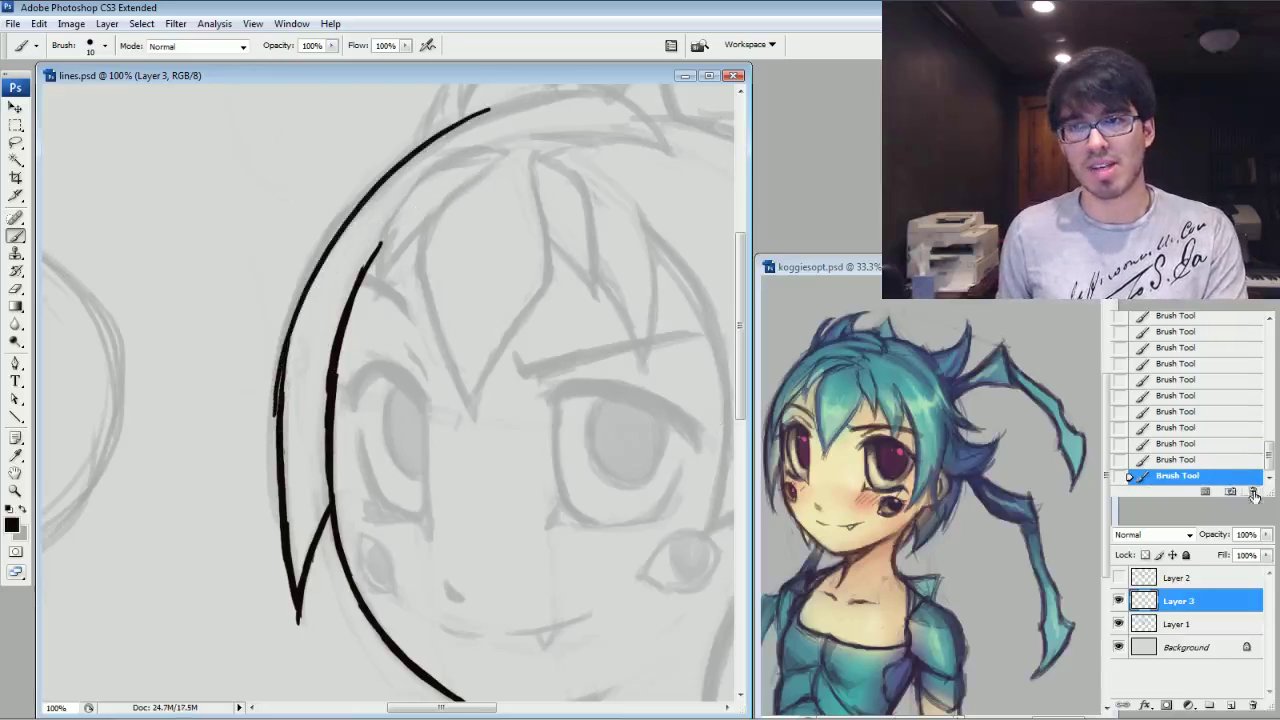
pyautogui.click(1198, 459)
pyautogui.moveTo(279, 374)
pyautogui.mouseDown()
pyautogui.moveTo(316, 266)
pyautogui.moveTo(363, 197)
pyautogui.moveTo(490, 116)
pyautogui.mouseUp()
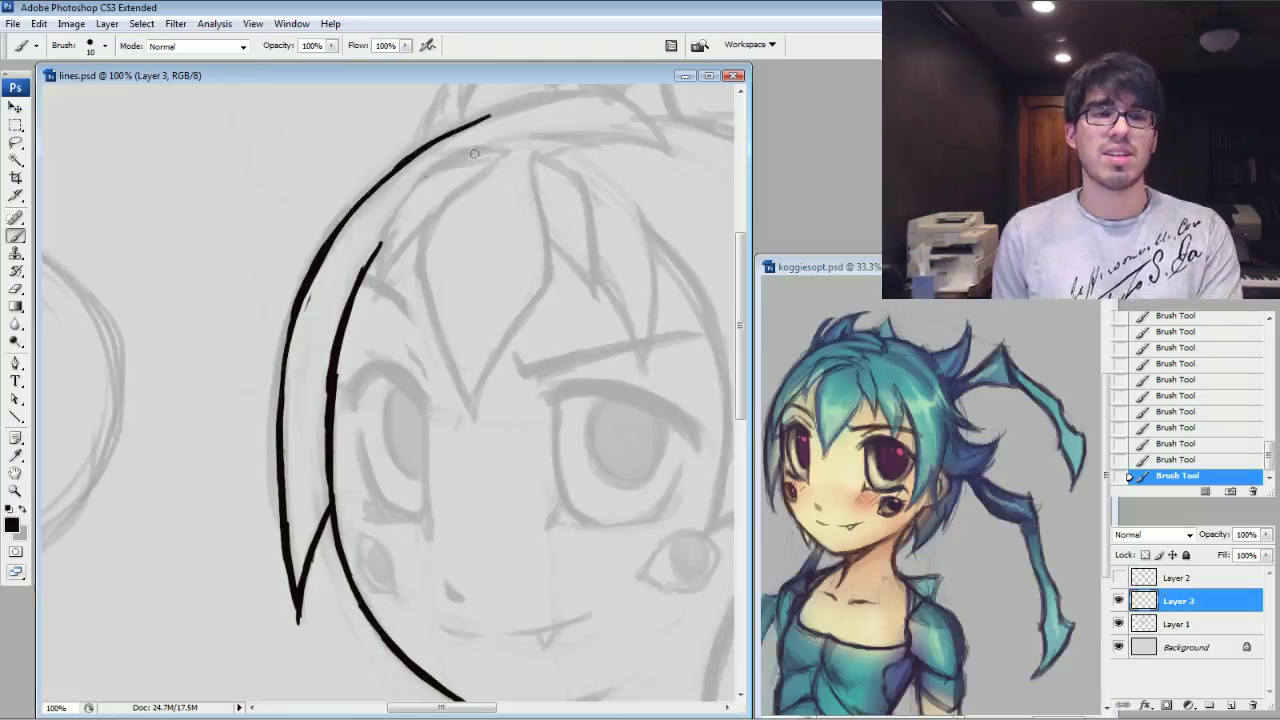
# Ink the small pointed fringe strand inside the hair contour and clean up the rough line edges with the Eraser.
pyautogui.moveTo(548, 290)
pyautogui.mouseDown()
pyautogui.moveTo(557, 337)
pyautogui.moveTo(531, 332)
pyautogui.mouseUp()
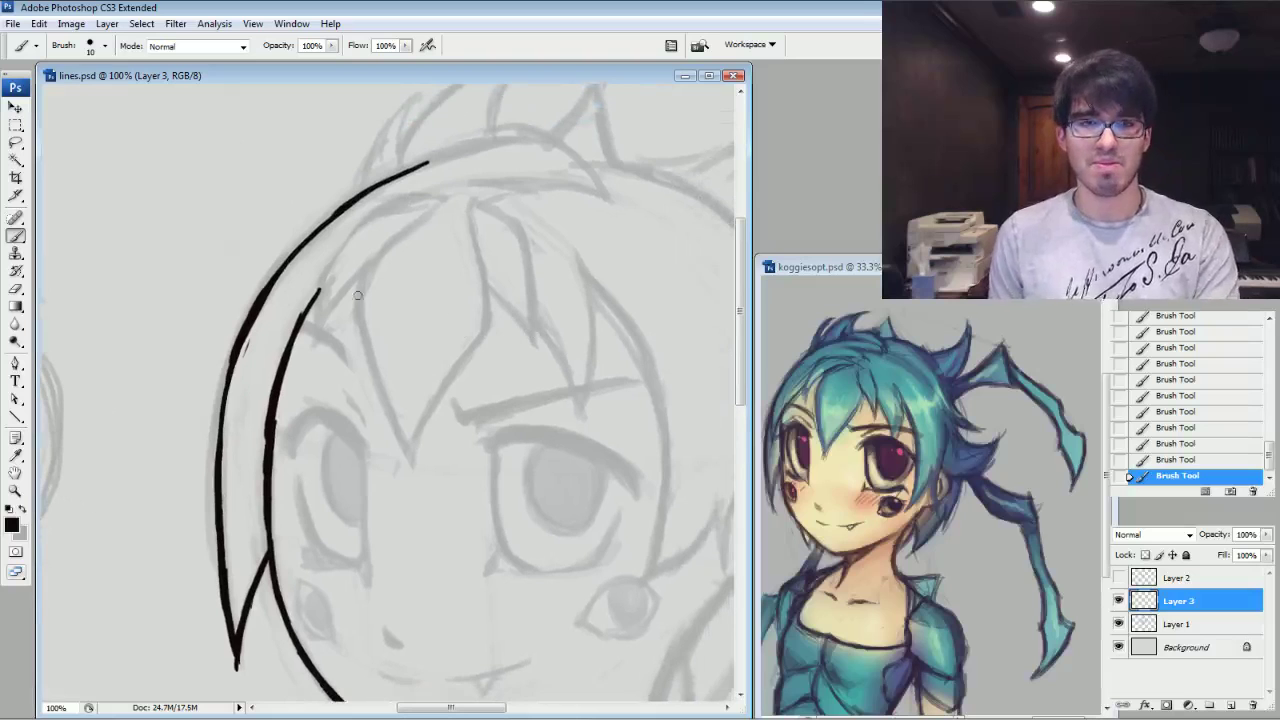
pyautogui.moveTo(314, 320)
pyautogui.mouseDown()
pyautogui.moveTo(354, 232)
pyautogui.moveTo(320, 279)
pyautogui.moveTo(409, 199)
pyautogui.moveTo(379, 212)
pyautogui.moveTo(424, 195)
pyautogui.mouseUp()
pyautogui.moveTo(315, 338); pyautogui.dragTo(374, 260)
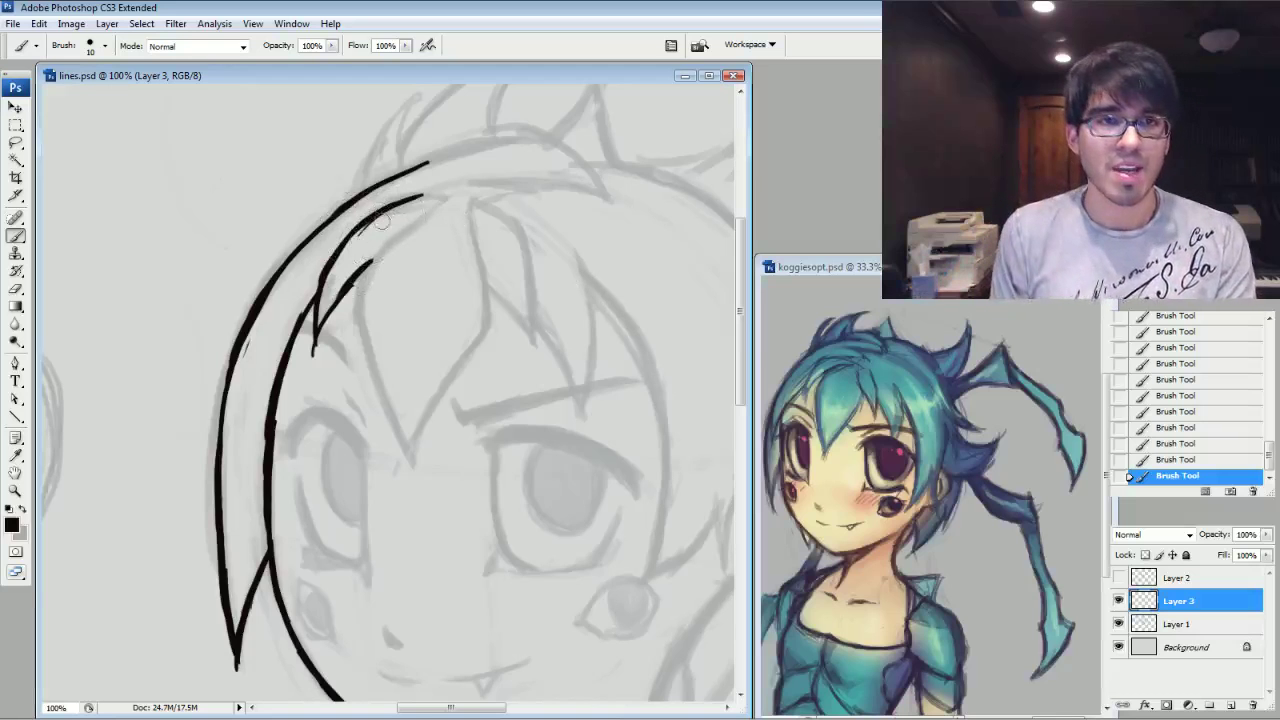
pyautogui.moveTo(257, 333)
pyautogui.mouseDown()
pyautogui.moveTo(409, 203)
pyautogui.moveTo(397, 208)
pyautogui.moveTo(434, 199)
pyautogui.mouseUp()
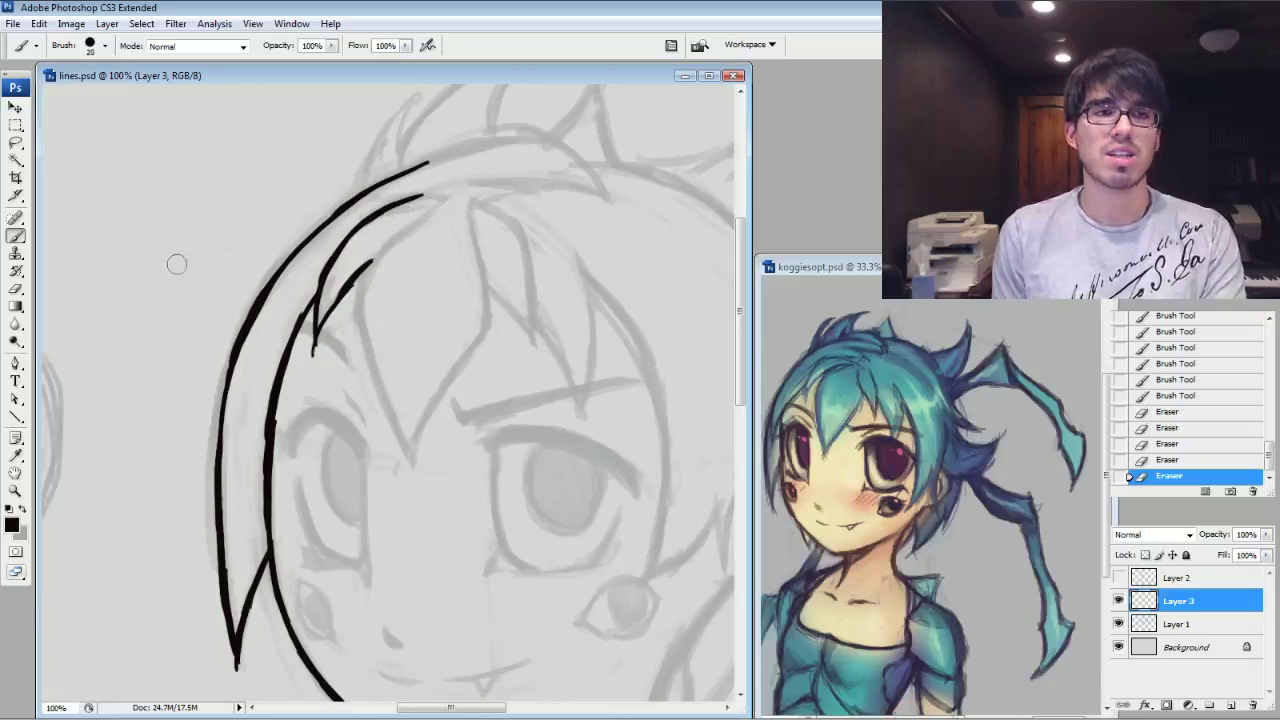
# Draw a simple smiley face with round eyes and a curved mouth on the empty canvas beside the head.
pyautogui.moveTo(99, 273); pyautogui.dragTo(275, 317)
pyautogui.press('[')
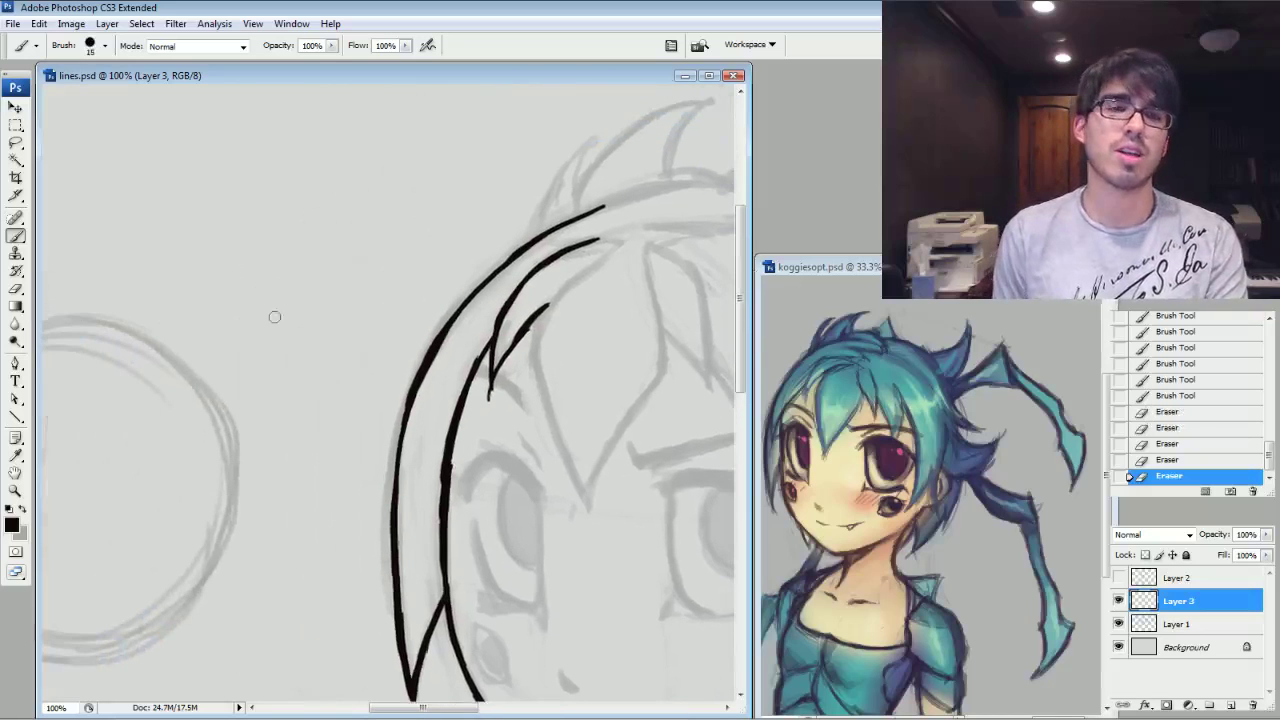
pyautogui.moveTo(205, 224)
pyautogui.mouseDown()
pyautogui.moveTo(312, 136)
pyautogui.moveTo(240, 285)
pyautogui.moveTo(330, 218)
pyautogui.mouseUp()
pyautogui.moveTo(234, 192)
pyautogui.mouseDown()
pyautogui.moveTo(255, 196)
pyautogui.moveTo(240, 187)
pyautogui.mouseUp()
pyautogui.moveTo(298, 176); pyautogui.dragTo(300, 178)
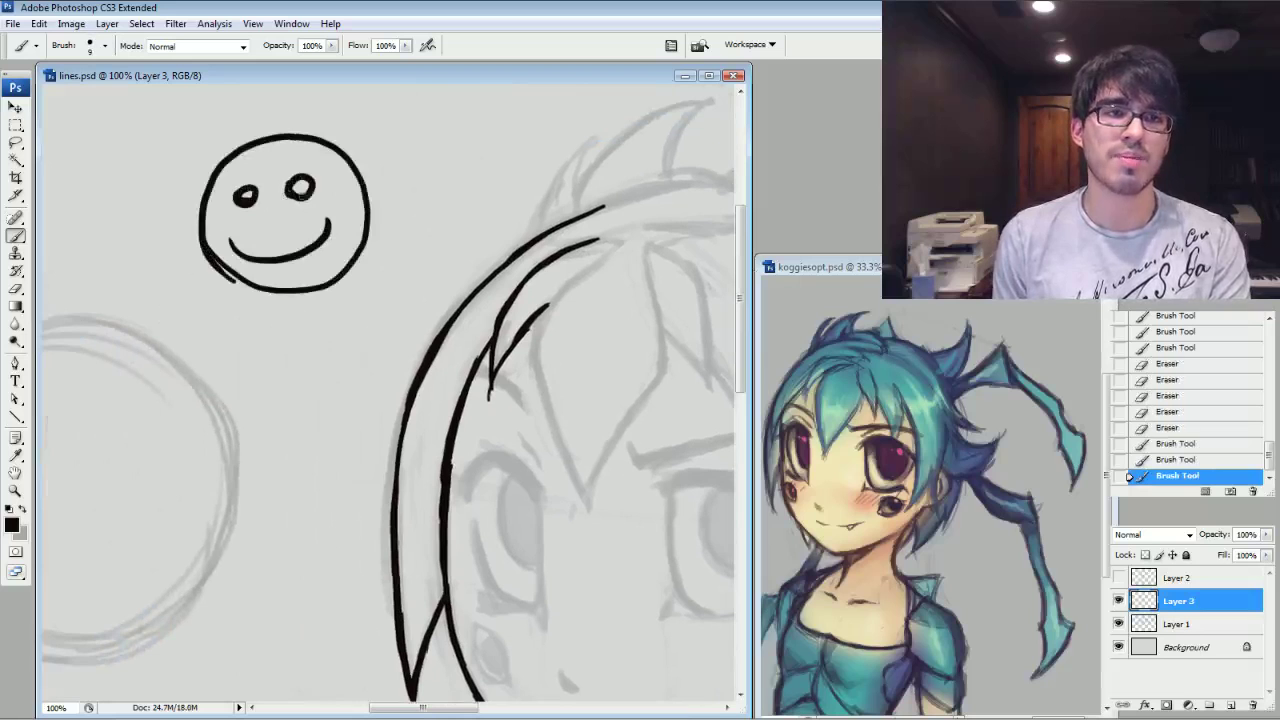
# Set the Eraser to the RENDERER preset at 48 px and return to the Brush tool.
pyautogui.click(15, 289)
pyautogui.rightClick(326, 336)
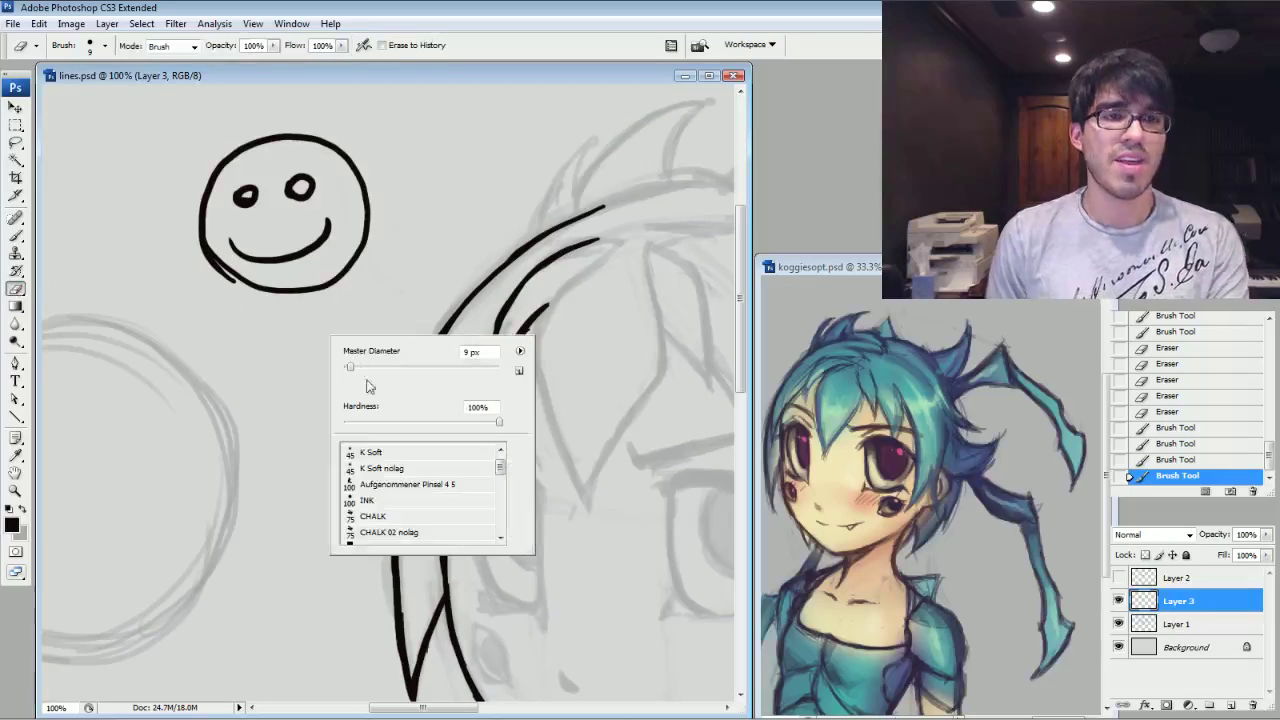
pyautogui.click(481, 471)
pyautogui.moveTo(501, 470); pyautogui.dragTo(507, 451)
pyautogui.click(409, 452)
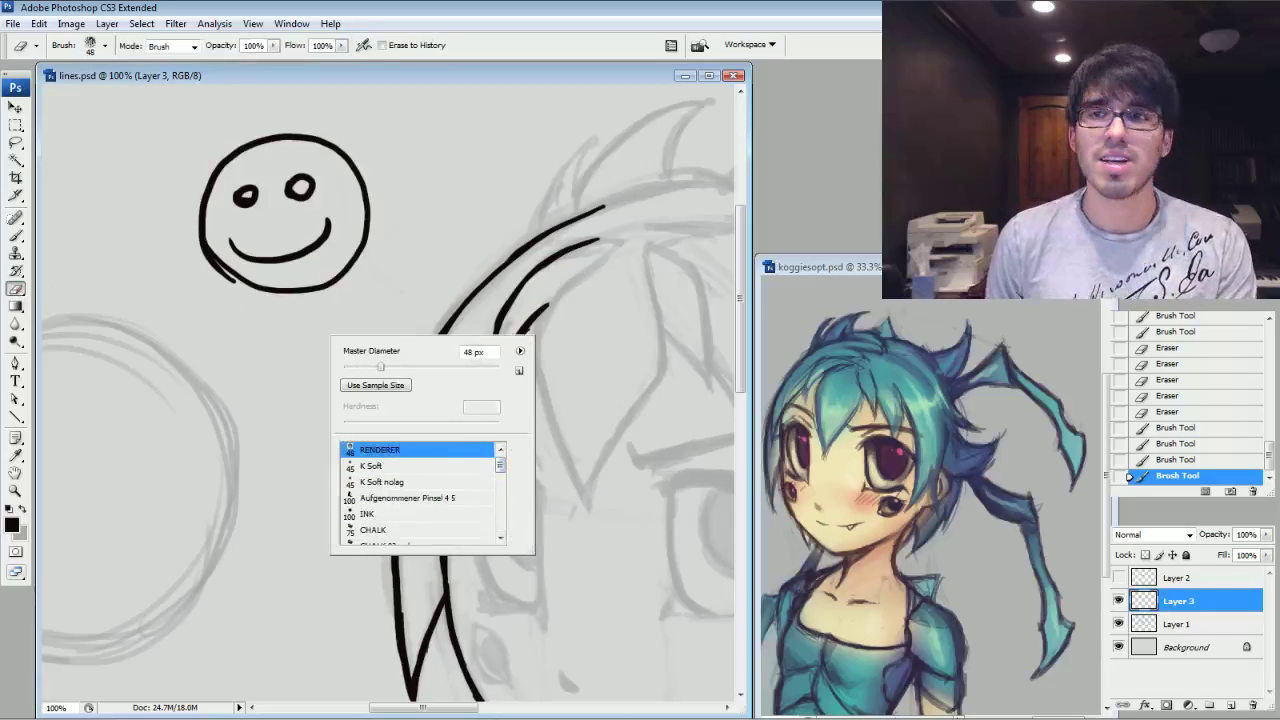
pyautogui.press('Return')
pyautogui.click(16, 238)
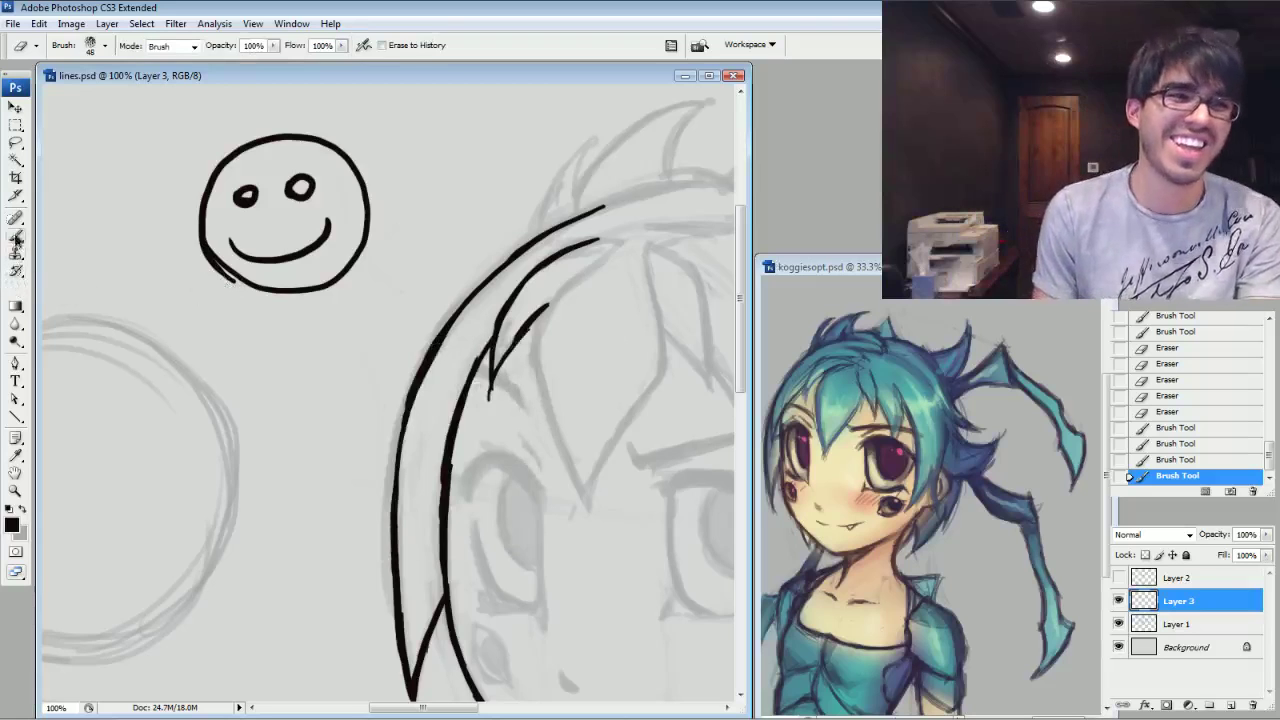
pyautogui.click(16, 237)
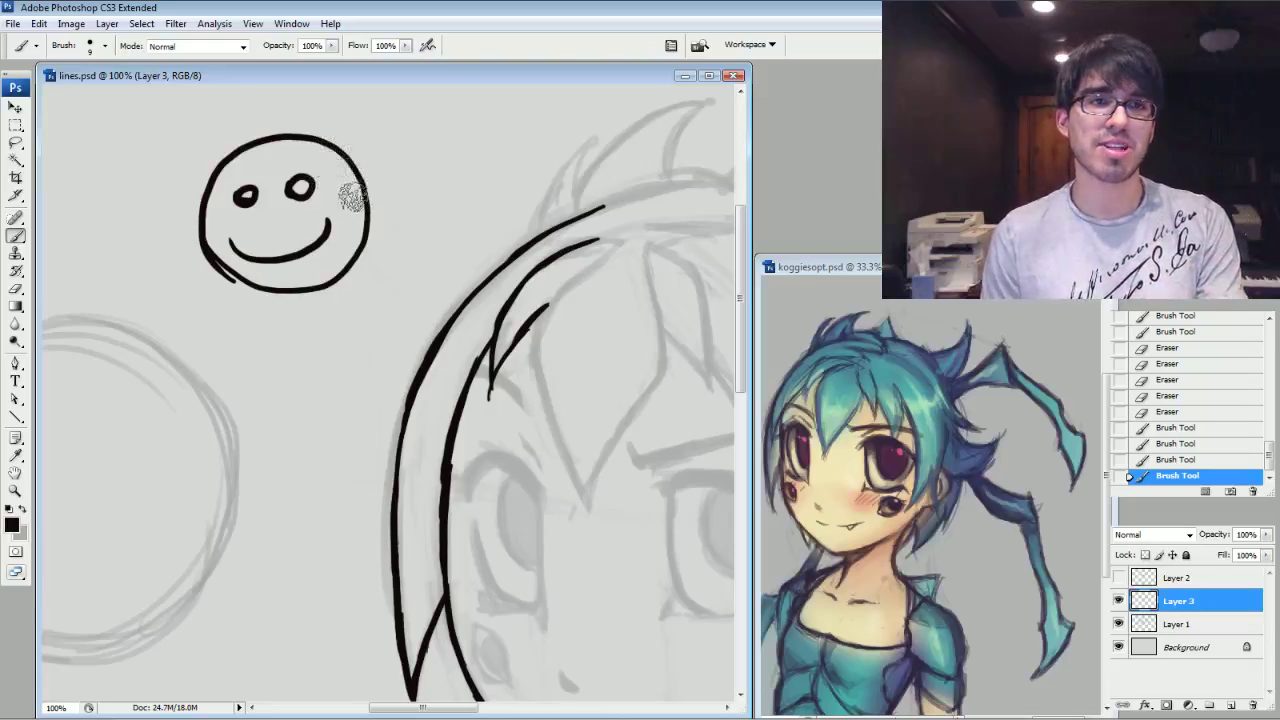
# Erase the smiley face with the textured eraser tip, then restore it from the history.
pyautogui.moveTo(364, 204)
pyautogui.mouseDown()
pyautogui.moveTo(306, 127)
pyautogui.moveTo(291, 127)
pyautogui.mouseUp()
pyautogui.moveTo(364, 202)
pyautogui.mouseDown()
pyautogui.moveTo(375, 196)
pyautogui.moveTo(328, 186)
pyautogui.moveTo(332, 169)
pyautogui.moveTo(296, 138)
pyautogui.moveTo(266, 157)
pyautogui.moveTo(309, 209)
pyautogui.moveTo(298, 246)
pyautogui.moveTo(271, 157)
pyautogui.moveTo(314, 254)
pyautogui.moveTo(289, 123)
pyautogui.moveTo(299, 170)
pyautogui.moveTo(258, 137)
pyautogui.moveTo(223, 189)
pyautogui.moveTo(307, 274)
pyautogui.mouseUp()
pyautogui.moveTo(226, 210)
pyautogui.mouseDown()
pyautogui.moveTo(245, 281)
pyautogui.moveTo(264, 292)
pyautogui.moveTo(323, 277)
pyautogui.mouseUp()
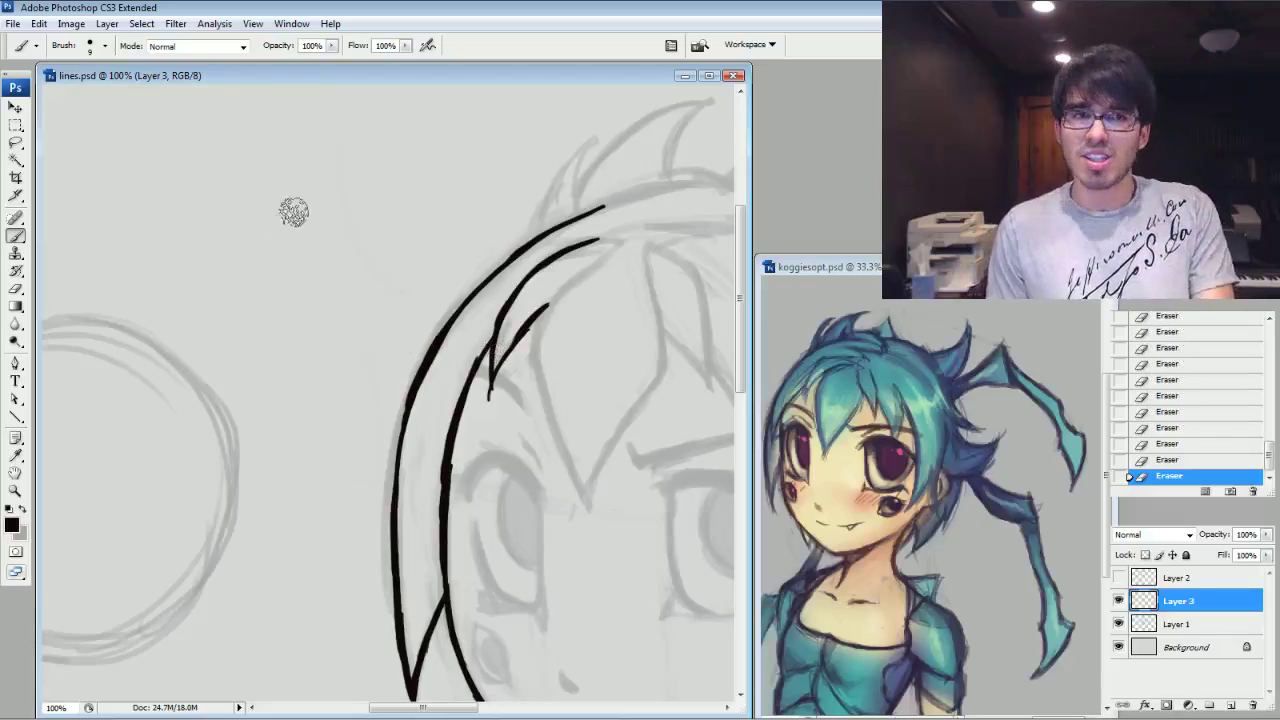
pyautogui.moveTo(1269, 458); pyautogui.dragTo(1270, 434)
pyautogui.click(1175, 398)
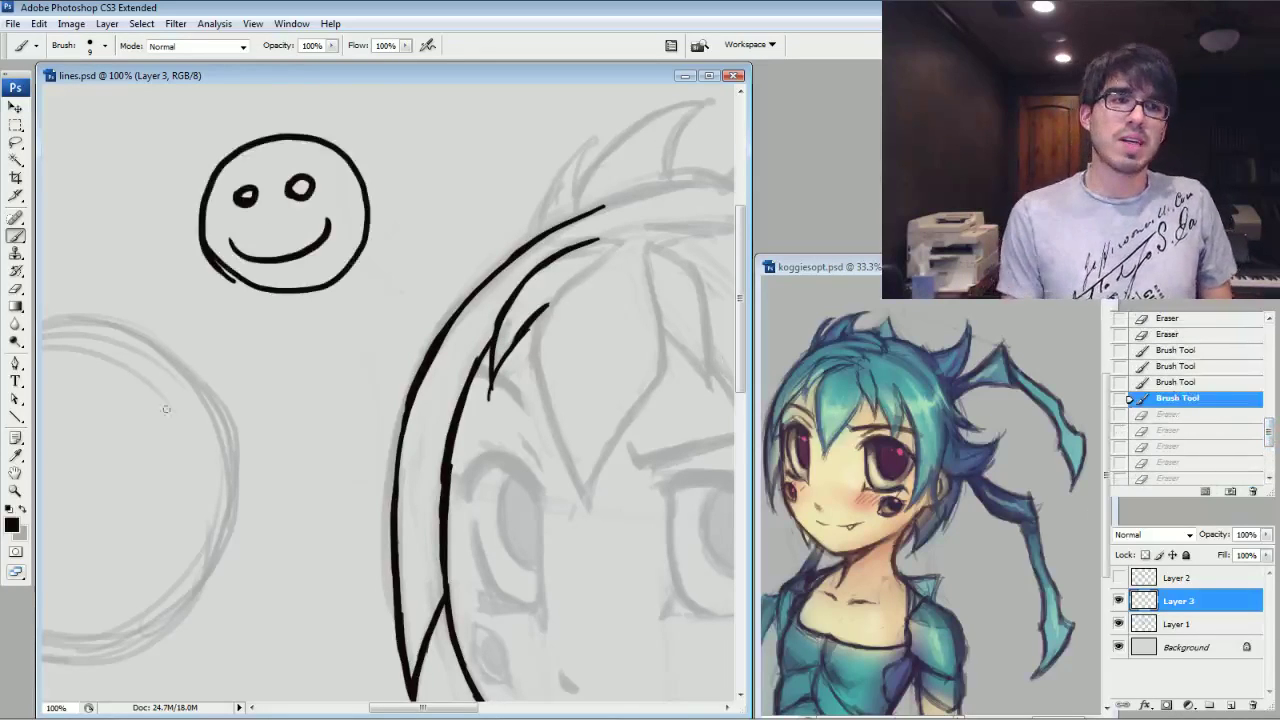
# Set the Eraser to the INK preset at 60 px and erase the whole smiley face.
pyautogui.click(17, 289)
pyautogui.rightClick(394, 224)
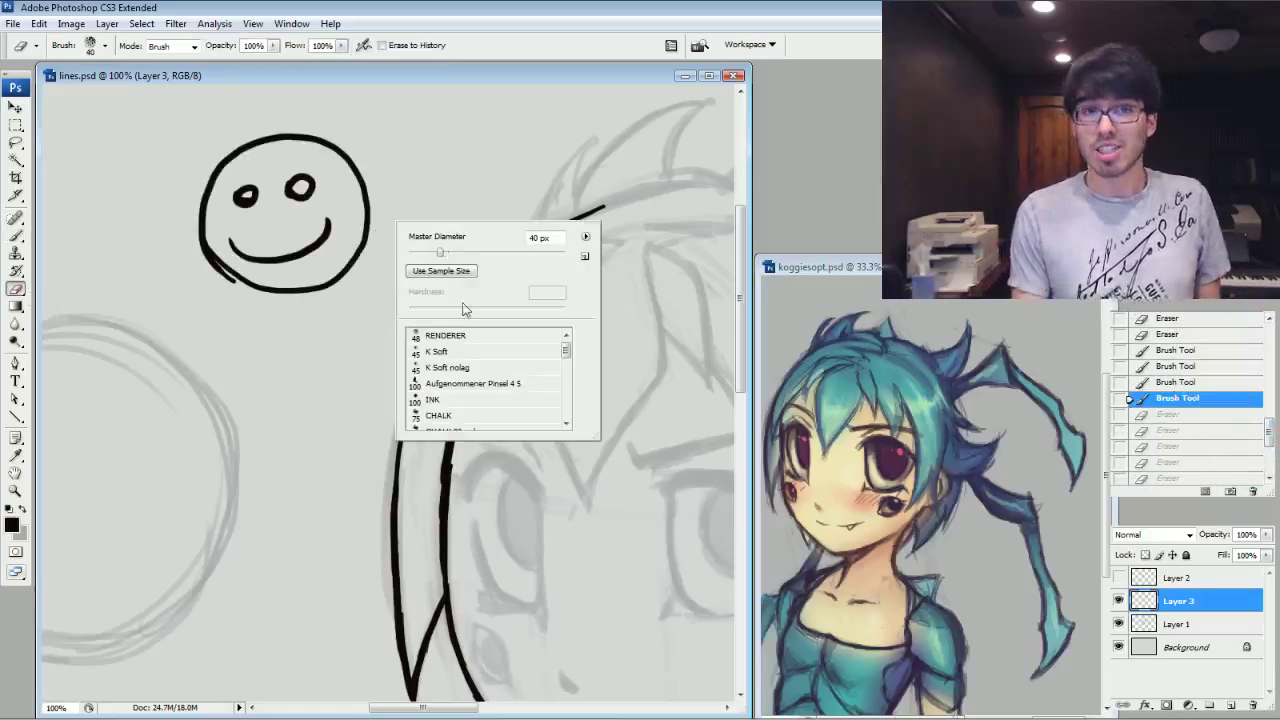
pyautogui.click(447, 399)
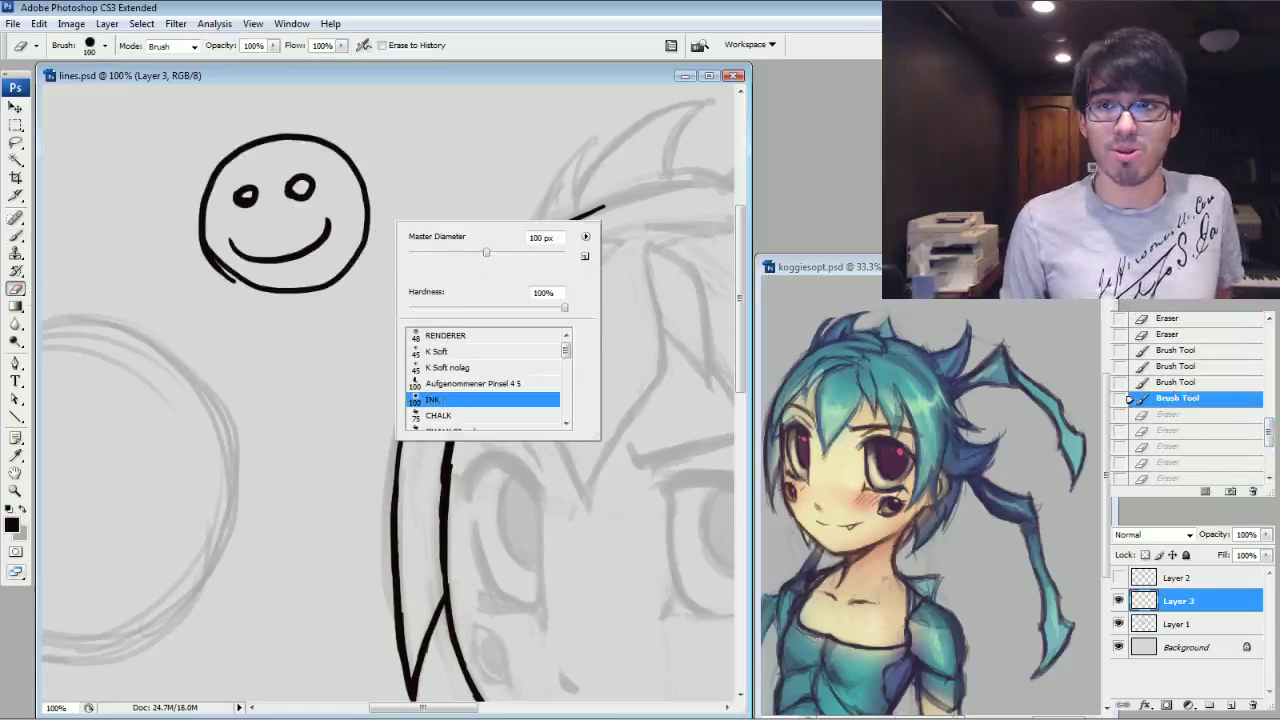
pyautogui.press('Return')
pyautogui.press('[')
pyautogui.press('[')
pyautogui.press('[')
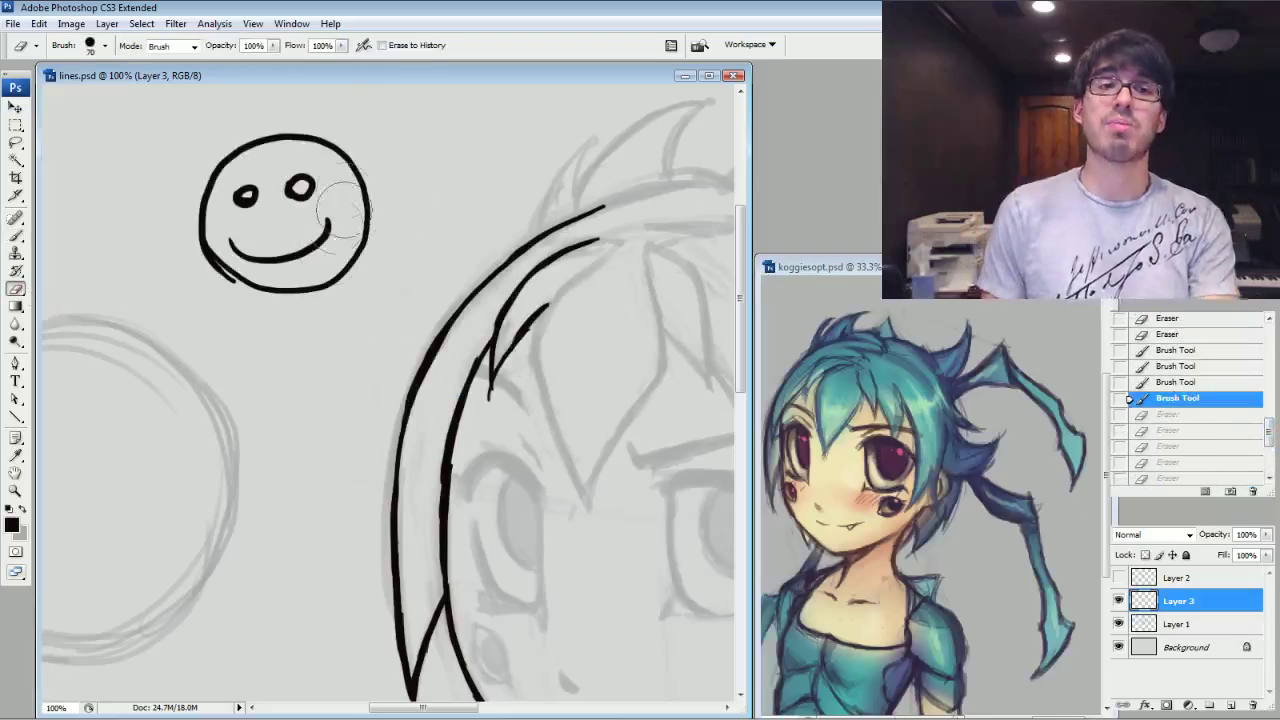
pyautogui.press('[')
pyautogui.moveTo(212, 169)
pyautogui.mouseDown()
pyautogui.moveTo(214, 200)
pyautogui.moveTo(210, 182)
pyautogui.moveTo(287, 121)
pyautogui.moveTo(280, 142)
pyautogui.moveTo(230, 174)
pyautogui.moveTo(227, 256)
pyautogui.moveTo(235, 268)
pyautogui.moveTo(300, 210)
pyautogui.moveTo(361, 199)
pyautogui.moveTo(345, 219)
pyautogui.moveTo(351, 256)
pyautogui.mouseUp()
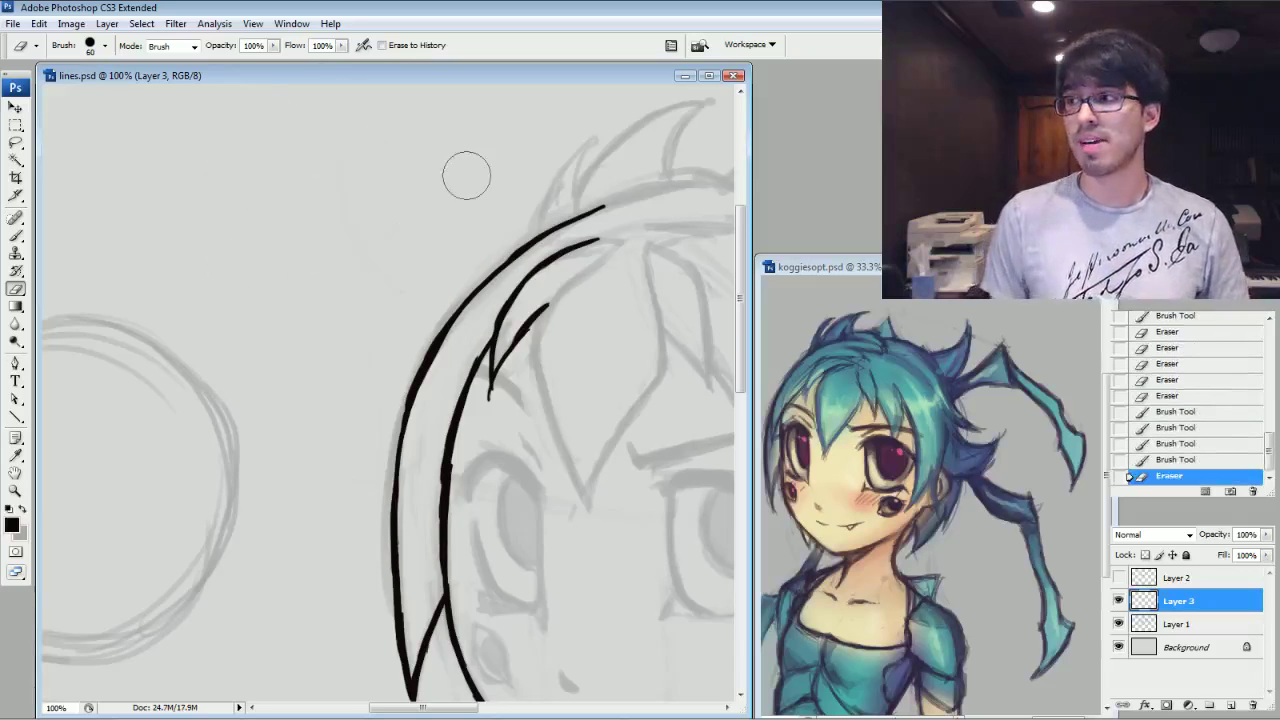
# Ink the left edge of the central fringe lock from its root to the tip between the eyes with the 10 px brush.
pyautogui.moveTo(540, 440); pyautogui.dragTo(349, 293)
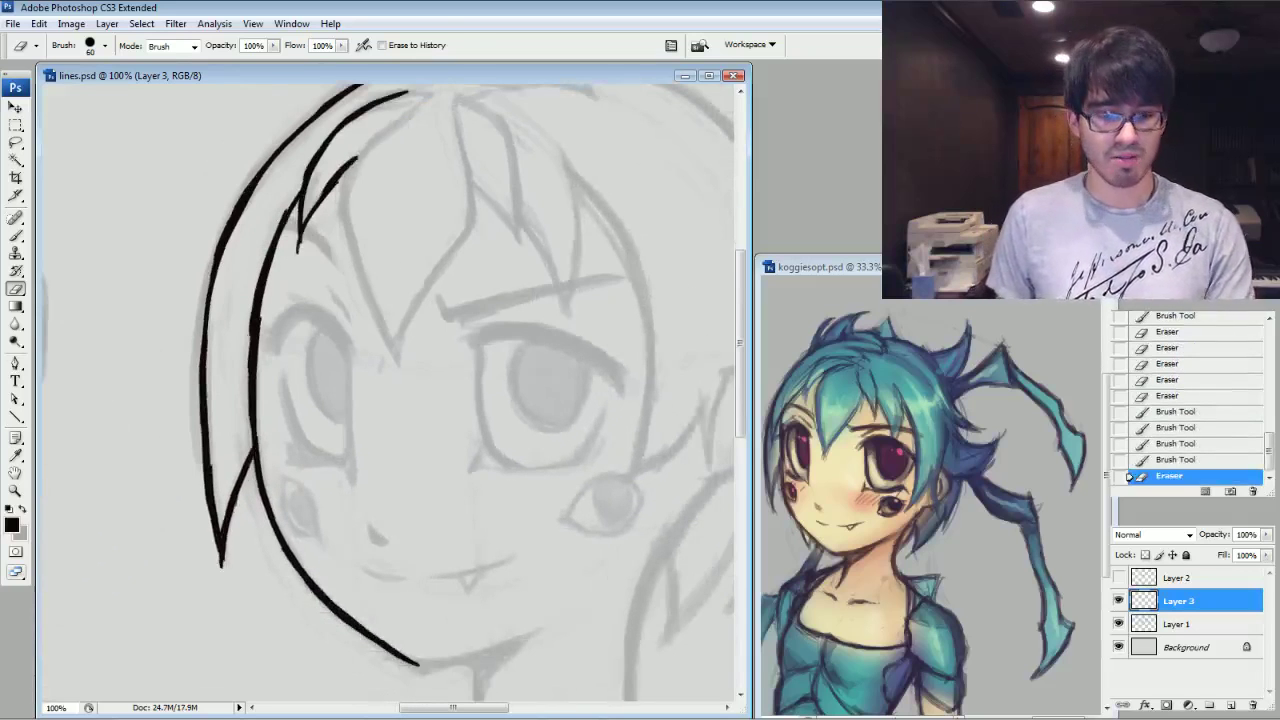
pyautogui.press('b')
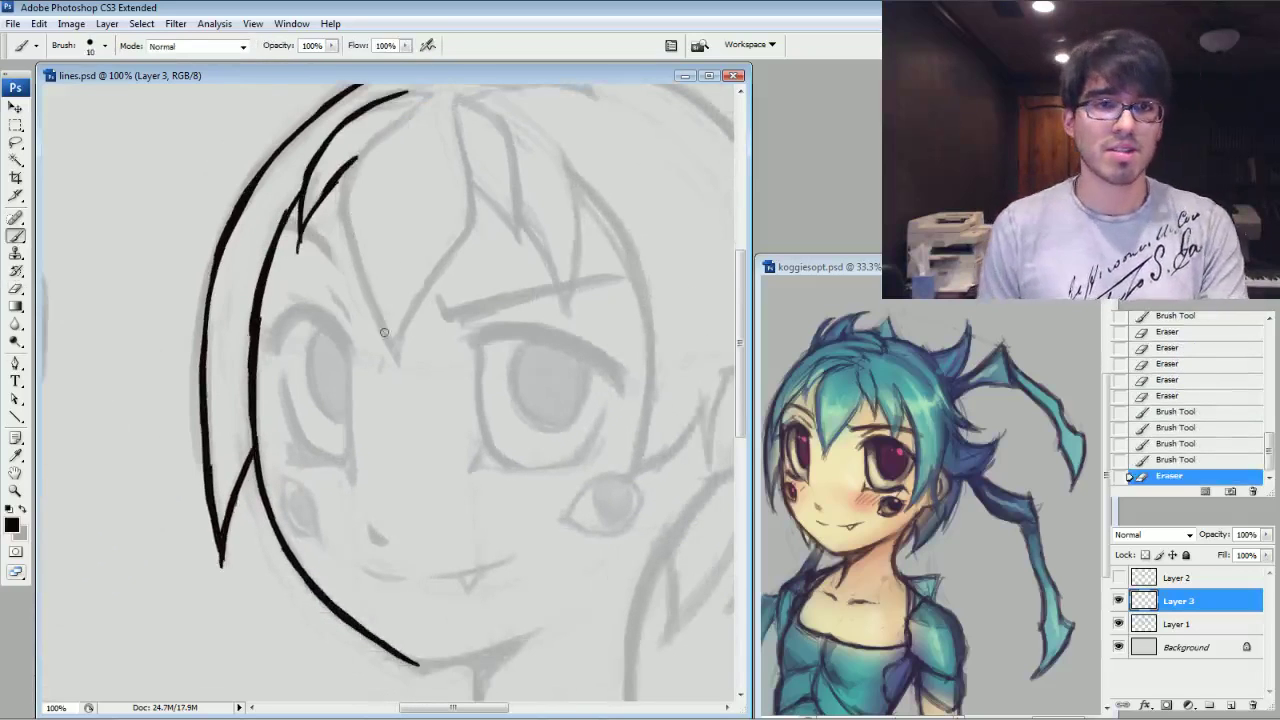
pyautogui.moveTo(397, 356); pyautogui.dragTo(380, 322)
pyautogui.moveTo(397, 355); pyautogui.dragTo(361, 275)
pyautogui.moveTo(378, 321)
pyautogui.mouseDown()
pyautogui.moveTo(347, 220)
pyautogui.moveTo(364, 278)
pyautogui.mouseUp()
pyautogui.moveTo(362, 158); pyautogui.dragTo(346, 184)
pyautogui.moveTo(384, 138); pyautogui.dragTo(350, 176)
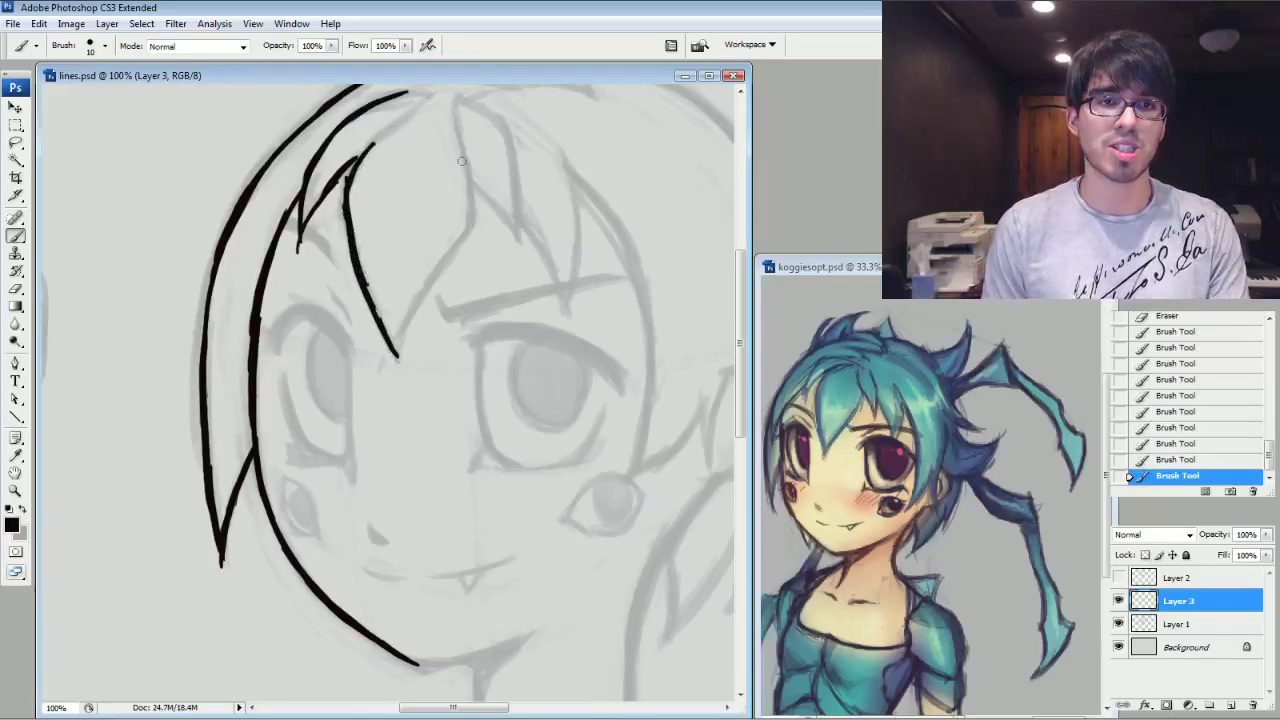
pyautogui.moveTo(447, 206); pyautogui.dragTo(510, 266)
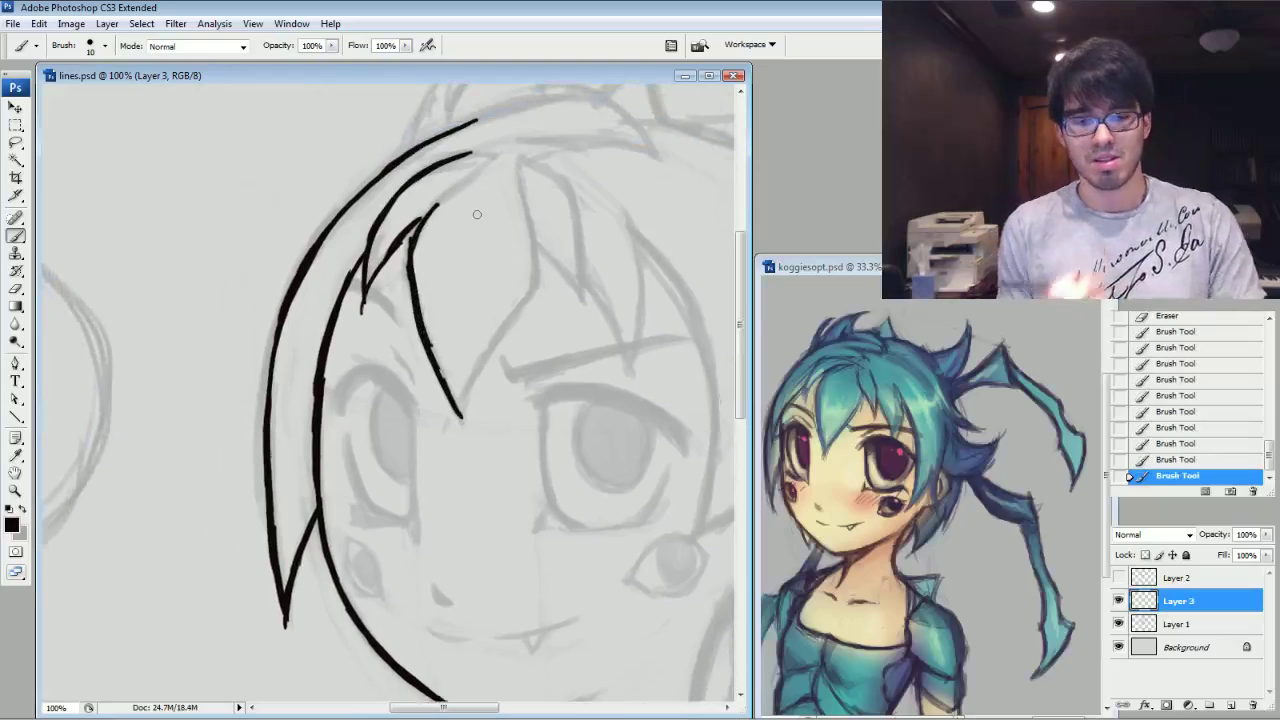
# Ink the central fringe lock's root line and its right edge up from the tip, refining the stroke with the eraser and brush.
pyautogui.moveTo(422, 224); pyautogui.dragTo(466, 180)
pyautogui.moveTo(416, 227); pyautogui.dragTo(496, 158)
pyautogui.moveTo(460, 420); pyautogui.dragTo(536, 285)
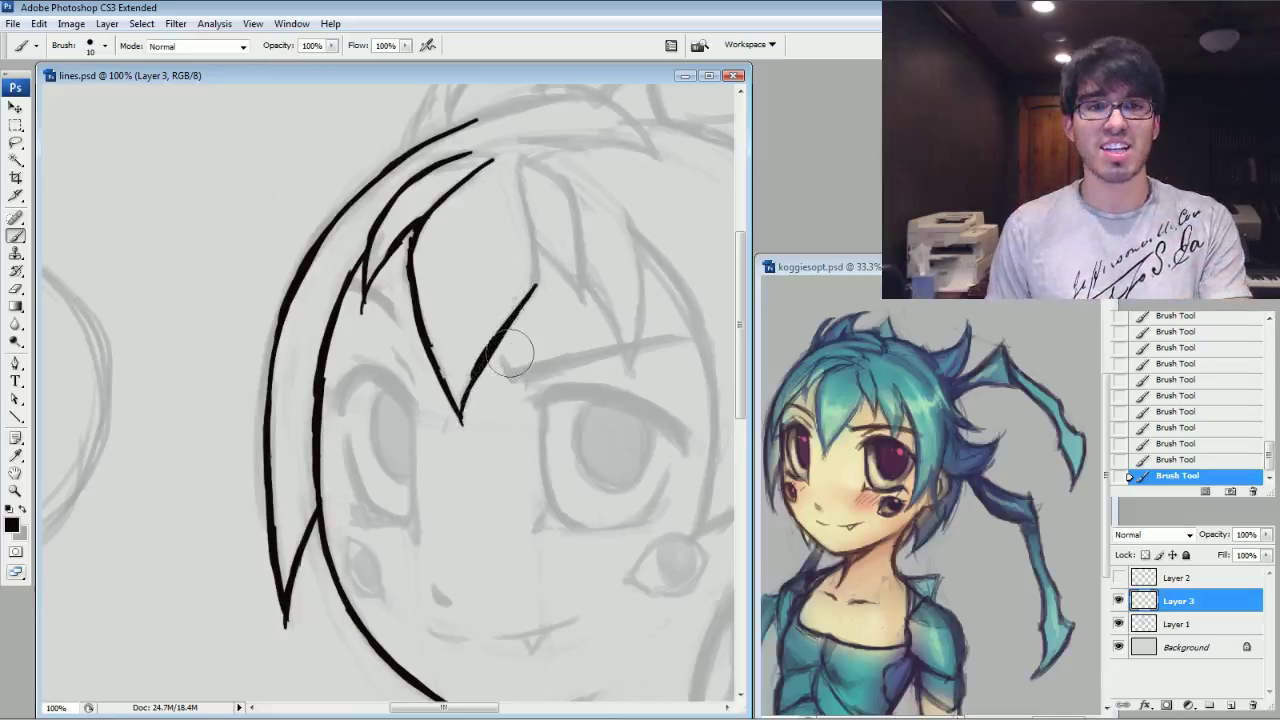
pyautogui.moveTo(479, 398); pyautogui.dragTo(525, 328)
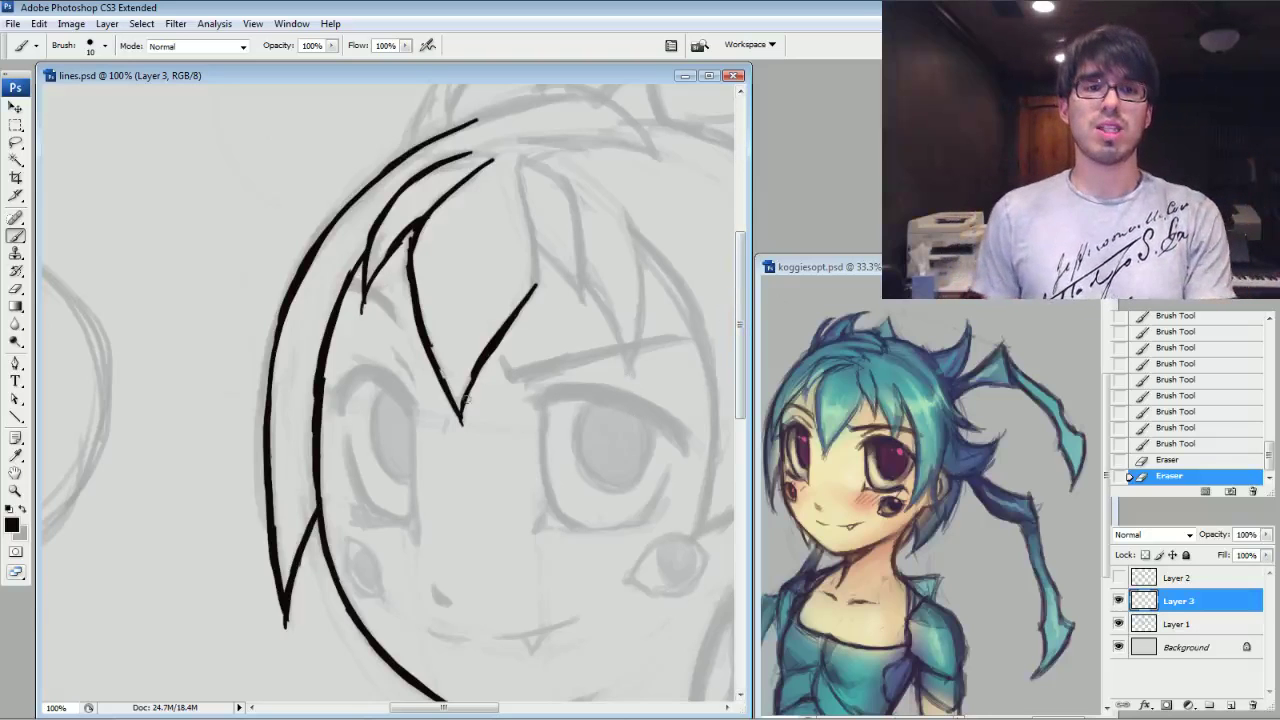
pyautogui.moveTo(464, 404); pyautogui.dragTo(489, 352)
pyautogui.moveTo(482, 362); pyautogui.dragTo(517, 311)
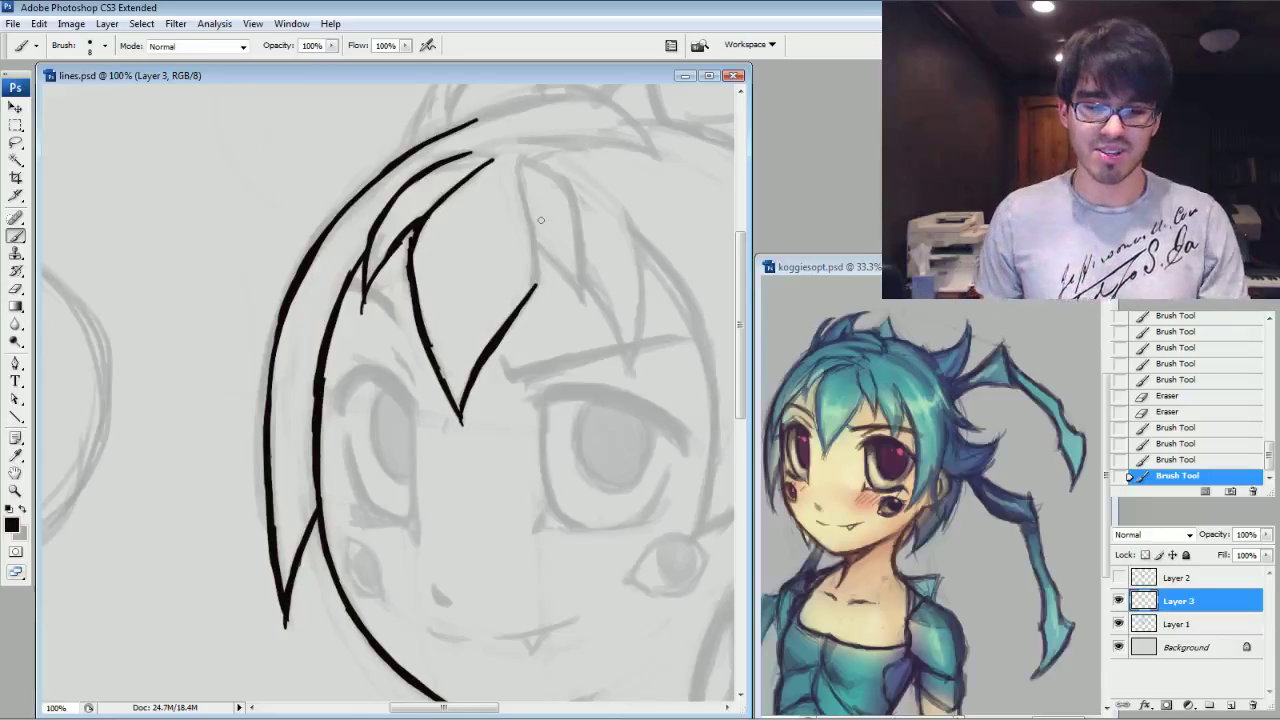
# Ink the central lock's upper right edge towards the hair parting, then clean up the rough outlines along the lock with the eraser.
pyautogui.moveTo(539, 262); pyautogui.dragTo(539, 260)
pyautogui.moveTo(536, 291); pyautogui.dragTo(532, 229)
pyautogui.moveTo(535, 294); pyautogui.dragTo(530, 221)
pyautogui.moveTo(535, 257)
pyautogui.mouseDown()
pyautogui.moveTo(521, 187)
pyautogui.moveTo(535, 291)
pyautogui.mouseUp()
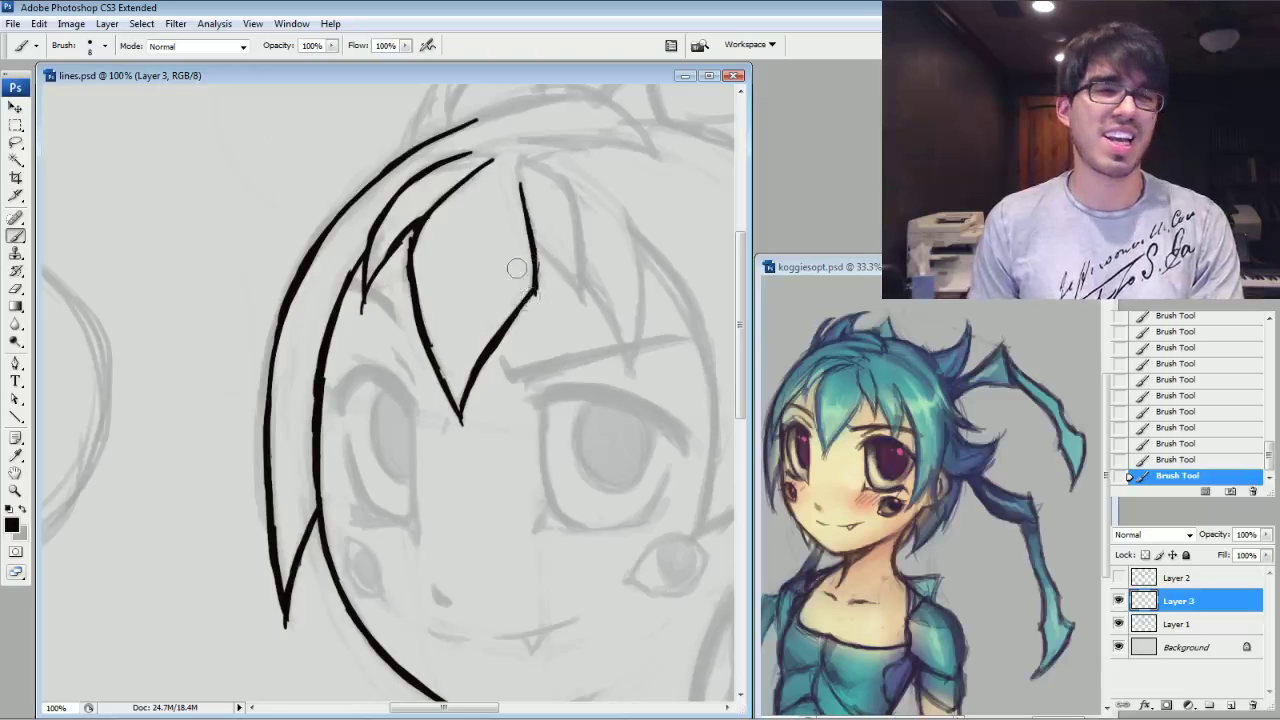
pyautogui.moveTo(541, 263); pyautogui.dragTo(542, 268)
pyautogui.moveTo(412, 238); pyautogui.dragTo(405, 248)
pyautogui.moveTo(408, 240)
pyautogui.mouseDown()
pyautogui.moveTo(404, 315)
pyautogui.moveTo(445, 366)
pyautogui.moveTo(437, 356)
pyautogui.mouseUp()
pyautogui.moveTo(439, 358); pyautogui.dragTo(446, 374)
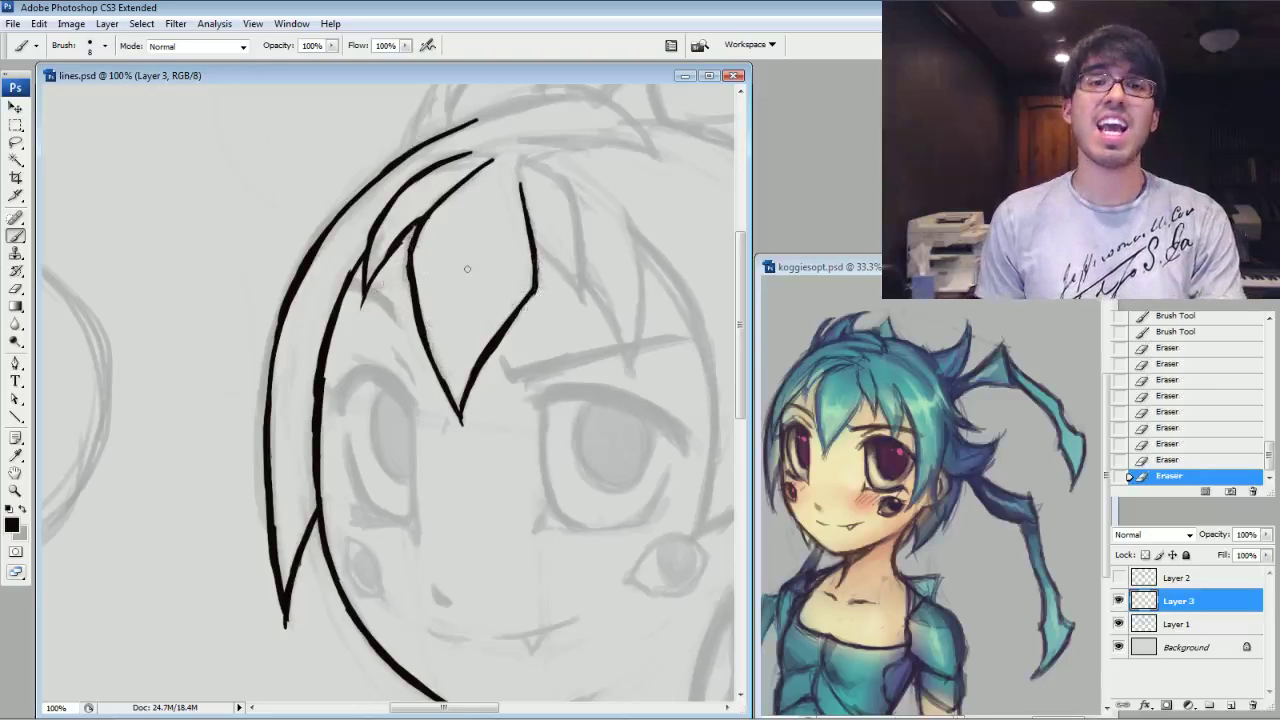
# Ink the small pointed fringe lock just right of the central lock, from its tip up to the hair parting.
pyautogui.moveTo(534, 240); pyautogui.dragTo(578, 285)
pyautogui.moveTo(537, 243); pyautogui.dragTo(583, 300)
pyautogui.moveTo(579, 290)
pyautogui.mouseDown()
pyautogui.moveTo(585, 305)
pyautogui.moveTo(582, 290)
pyautogui.mouseUp()
pyautogui.moveTo(583, 296)
pyautogui.mouseDown()
pyautogui.moveTo(575, 205)
pyautogui.moveTo(582, 270)
pyautogui.mouseUp()
pyautogui.moveTo(566, 190)
pyautogui.mouseDown()
pyautogui.moveTo(575, 212)
pyautogui.moveTo(551, 171)
pyautogui.mouseUp()
pyautogui.moveTo(573, 194); pyautogui.dragTo(538, 164)
pyautogui.moveTo(556, 177); pyautogui.dragTo(518, 156)
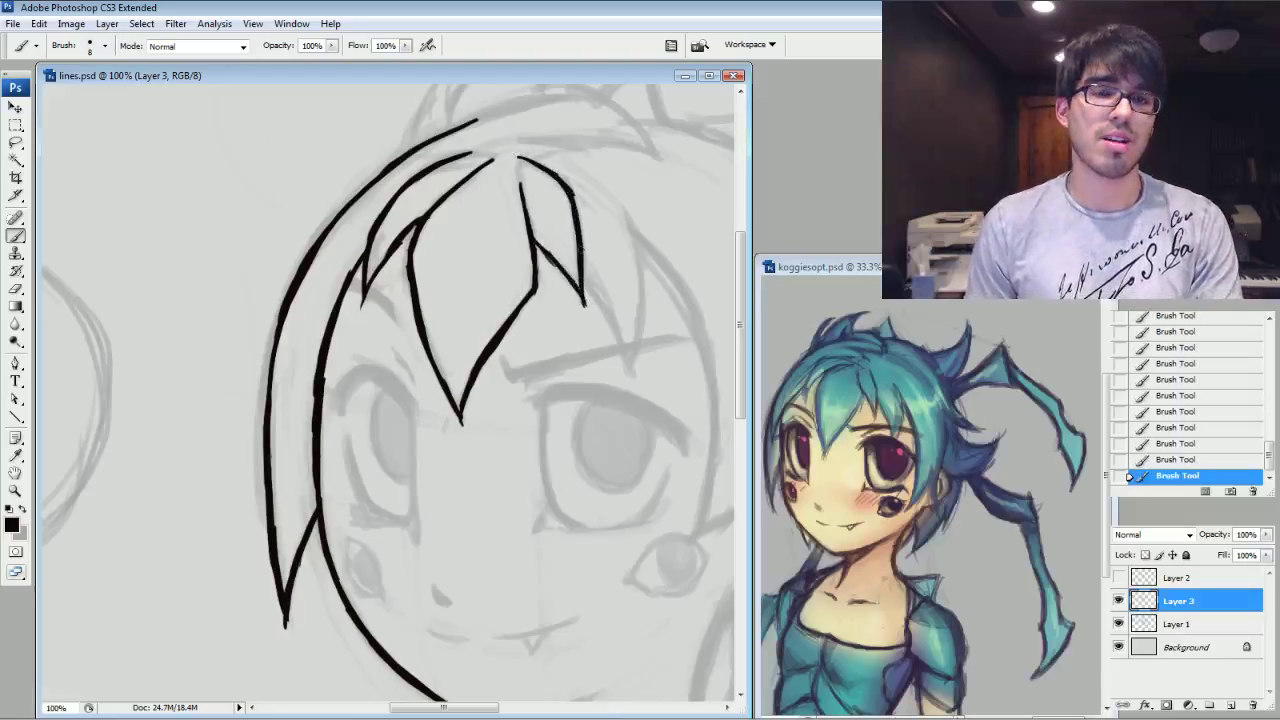
# Trim the small lock's overshooting tip and smooth the inner line of the long lock on the face's left side.
pyautogui.moveTo(586, 307); pyautogui.dragTo(595, 307)
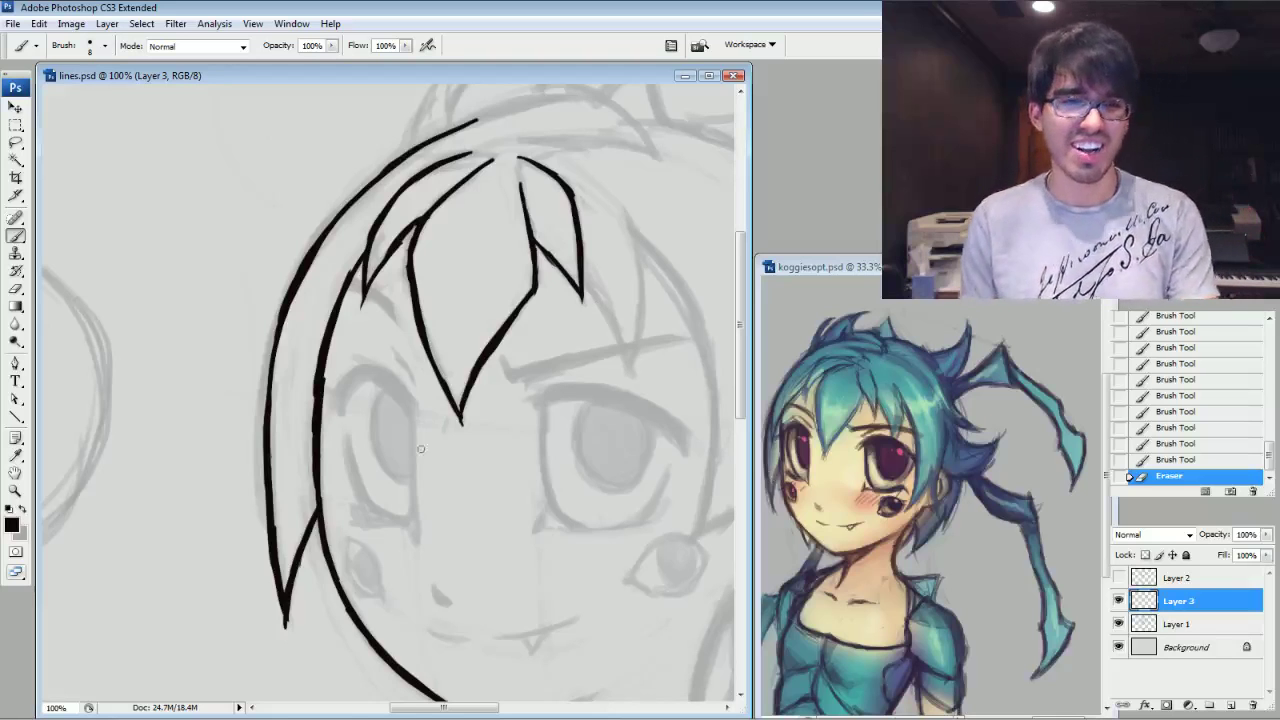
pyautogui.moveTo(312, 413); pyautogui.dragTo(320, 340)
pyautogui.moveTo(313, 384); pyautogui.dragTo(321, 342)
pyautogui.moveTo(318, 398); pyautogui.dragTo(325, 338)
# Ink the next pointed fringe lock, above the right eyebrow, with the 10 px brush.
pyautogui.moveTo(650, 385); pyautogui.dragTo(445, 345)
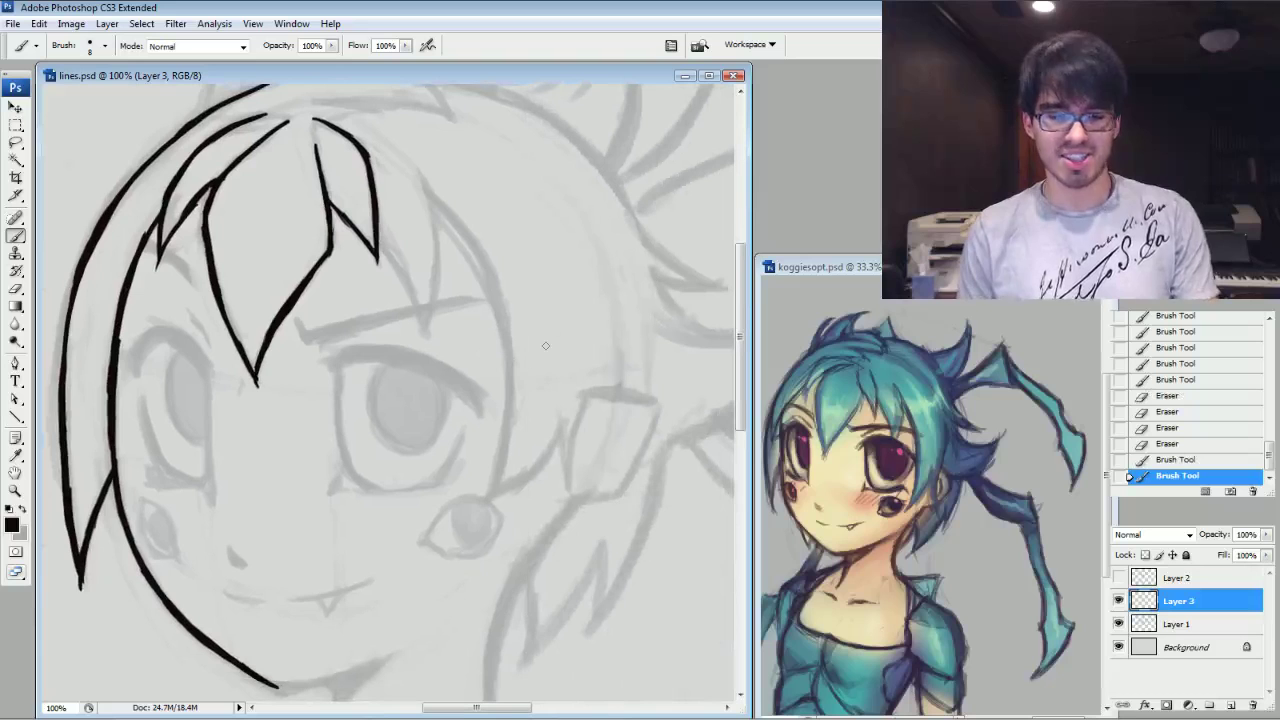
pyautogui.press(']')
pyautogui.moveTo(378, 237); pyautogui.dragTo(409, 294)
pyautogui.moveTo(386, 246); pyautogui.dragTo(427, 336)
pyautogui.moveTo(427, 336); pyautogui.dragTo(436, 288)
pyautogui.moveTo(427, 335); pyautogui.dragTo(438, 219)
pyautogui.moveTo(437, 285); pyautogui.dragTo(421, 174)
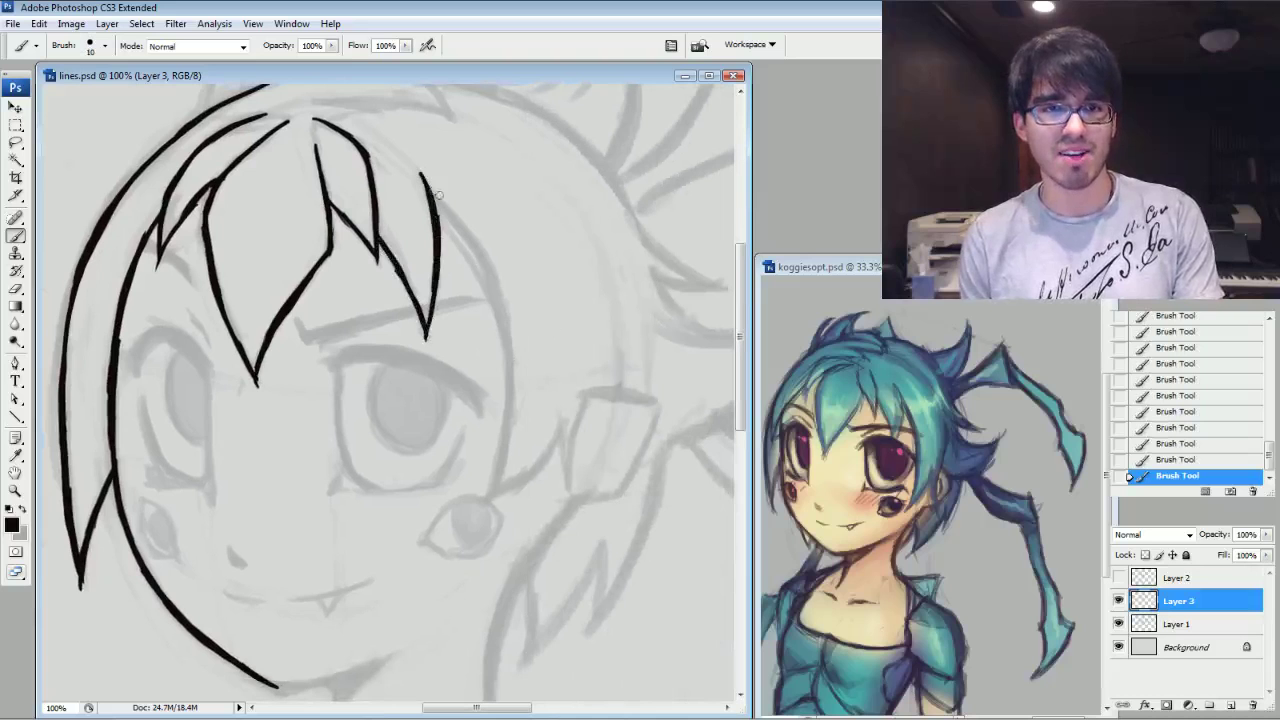
# Ink the long curved side lock right of the right eye, from its root to its tip and back towards the ear.
pyautogui.moveTo(485, 505)
pyautogui.mouseDown()
pyautogui.moveTo(522, 484)
pyautogui.moveTo(556, 436)
pyautogui.mouseUp()
pyautogui.moveTo(520, 480); pyautogui.dragTo(564, 421)
pyautogui.moveTo(480, 504)
pyautogui.mouseDown()
pyautogui.moveTo(511, 385)
pyautogui.moveTo(500, 292)
pyautogui.moveTo(466, 234)
pyautogui.mouseUp()
pyautogui.moveTo(494, 282); pyautogui.dragTo(424, 177)
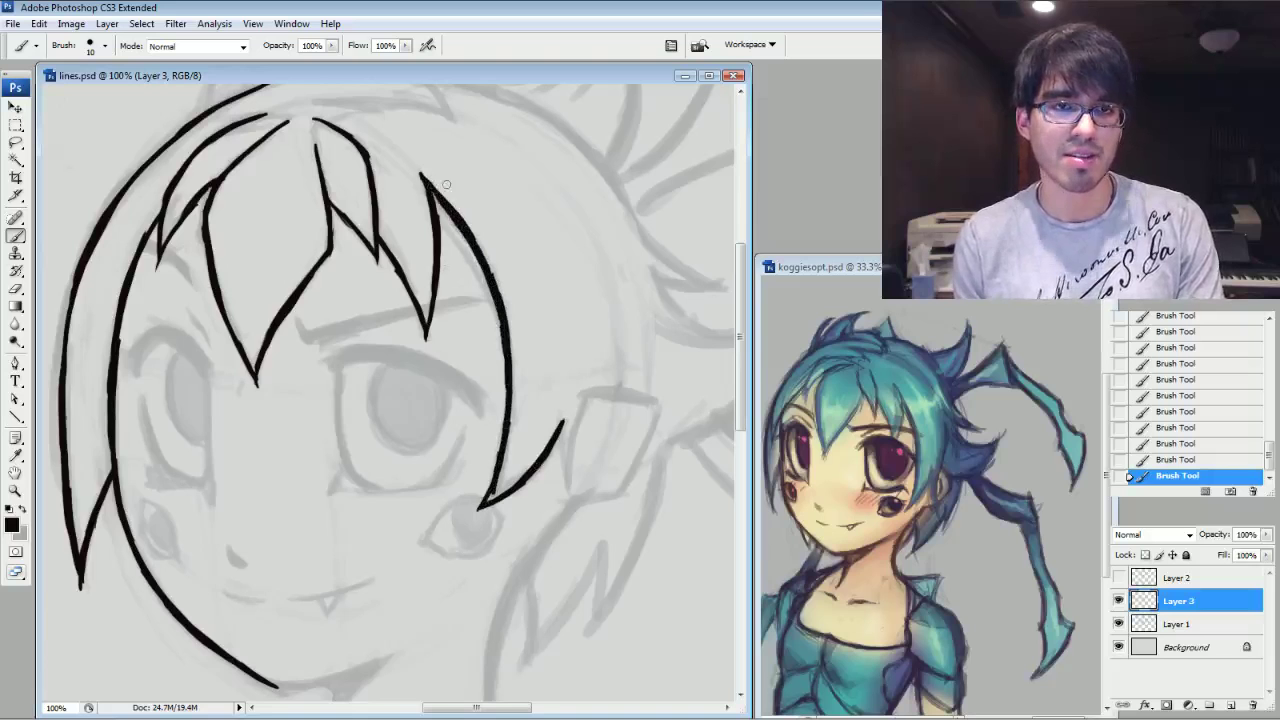
# Smooth the bumps on the right fringe lock and the long right side lock with a fine brush and the eraser.
pyautogui.moveTo(431, 326); pyautogui.dragTo(543, 338)
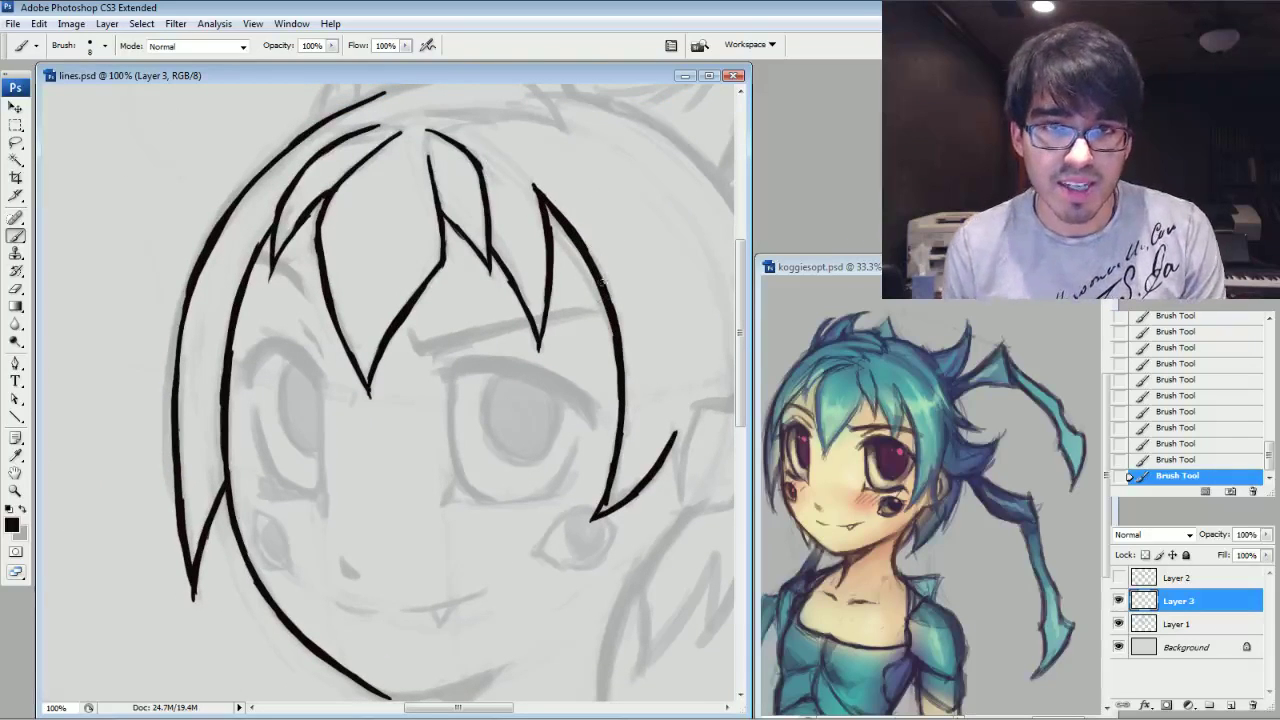
pyautogui.hotkey('ctrl', '+')
pyautogui.moveTo(663, 176); pyautogui.dragTo(320, 371)
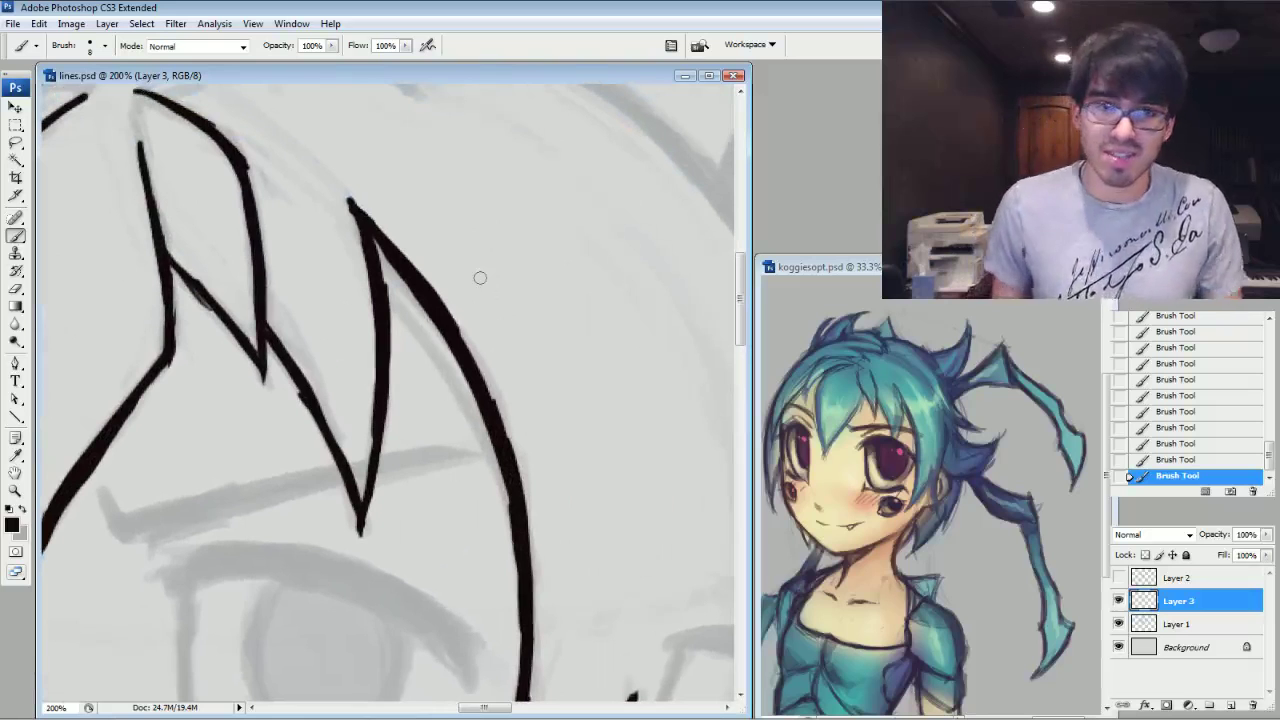
pyautogui.moveTo(573, 468)
pyautogui.mouseDown()
pyautogui.moveTo(566, 343)
pyautogui.moveTo(584, 360)
pyautogui.mouseUp()
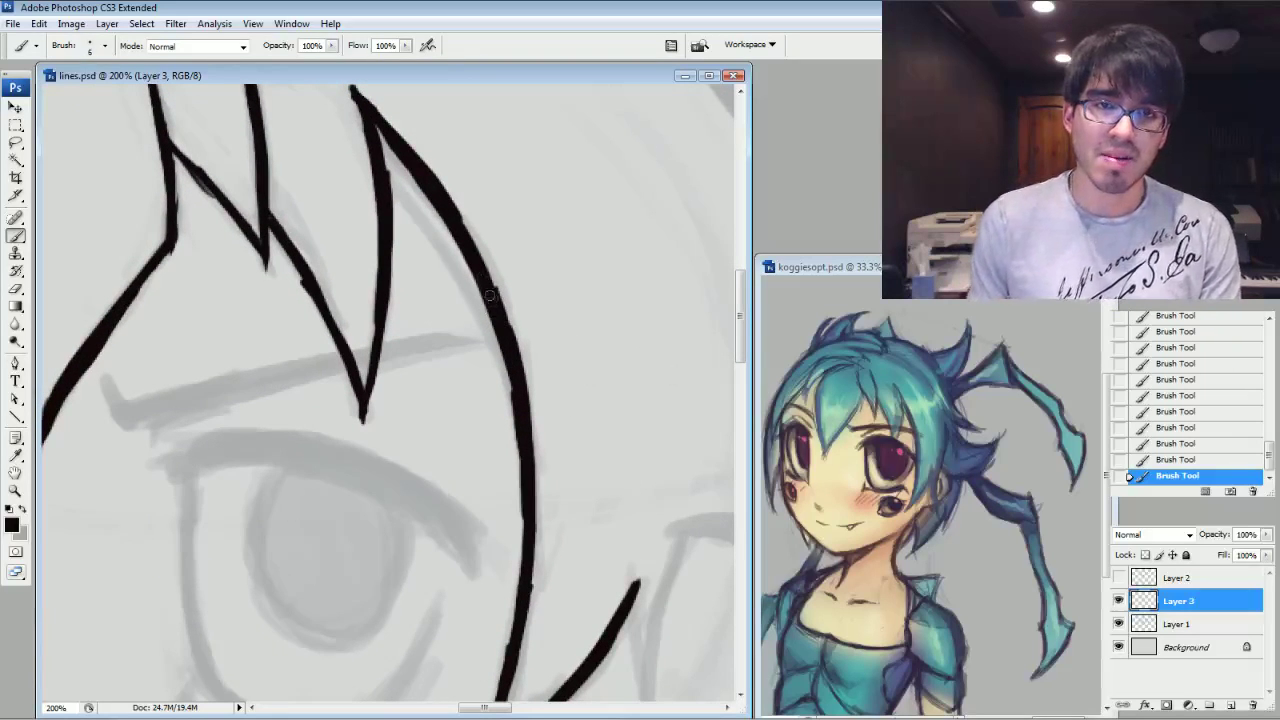
pyautogui.moveTo(500, 308); pyautogui.dragTo(460, 217)
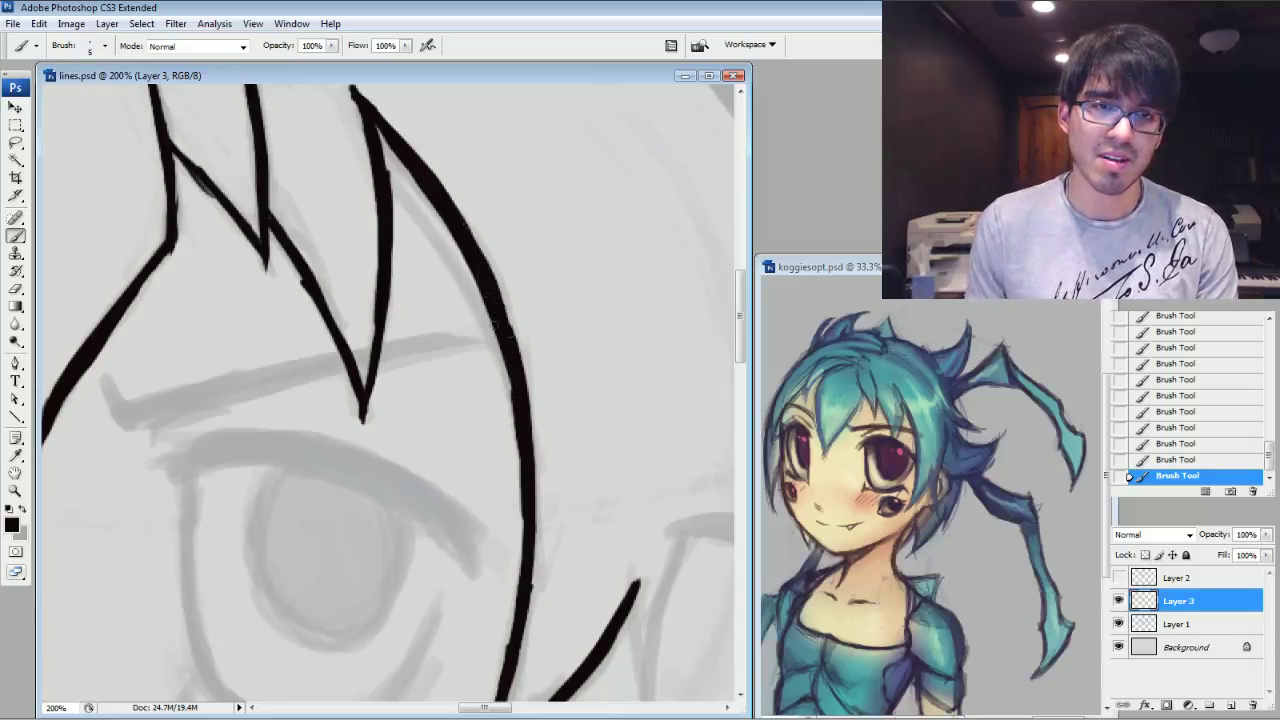
pyautogui.moveTo(291, 276); pyautogui.dragTo(316, 335)
pyautogui.moveTo(508, 388); pyautogui.dragTo(514, 434)
pyautogui.moveTo(510, 420); pyautogui.dragTo(509, 447)
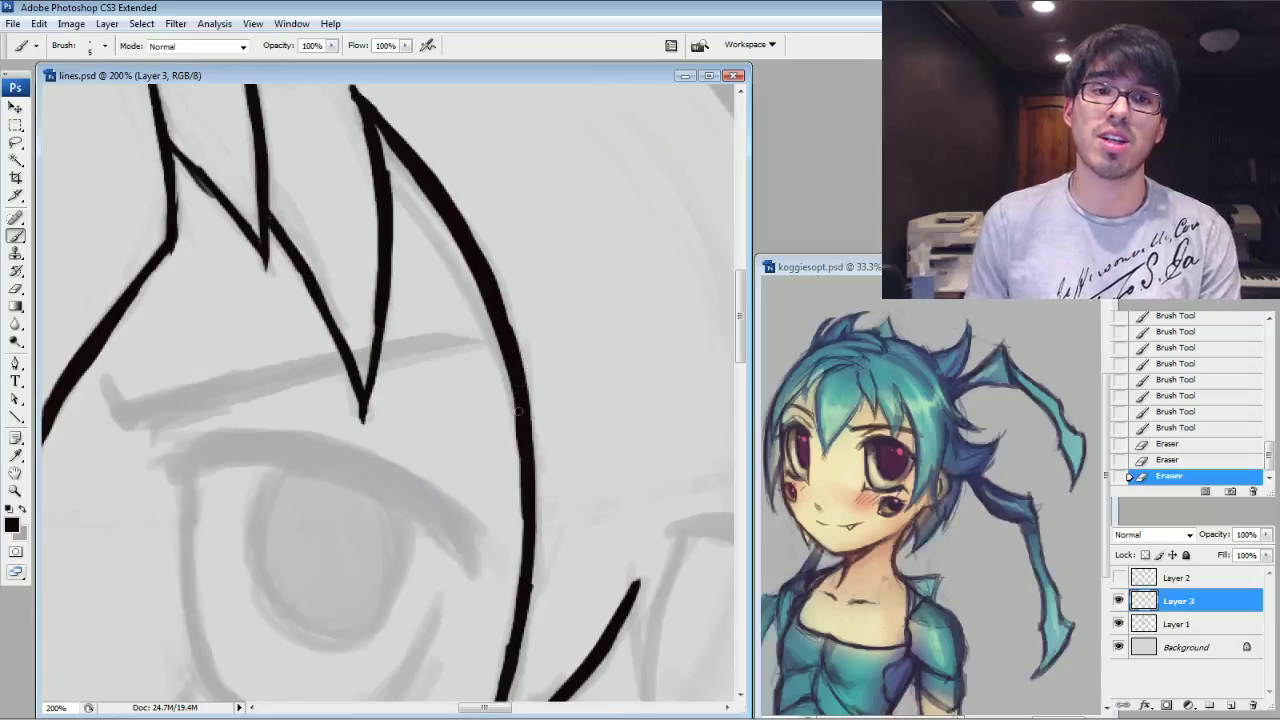
pyautogui.moveTo(507, 358); pyautogui.dragTo(517, 402)
# Clean up the central lock's tip and smooth the inner line of the left side lock with small eraser and brush strokes.
pyautogui.moveTo(140, 400); pyautogui.dragTo(670, 375)
pyautogui.moveTo(558, 426)
pyautogui.mouseDown()
pyautogui.moveTo(546, 466)
pyautogui.moveTo(557, 472)
pyautogui.mouseUp()
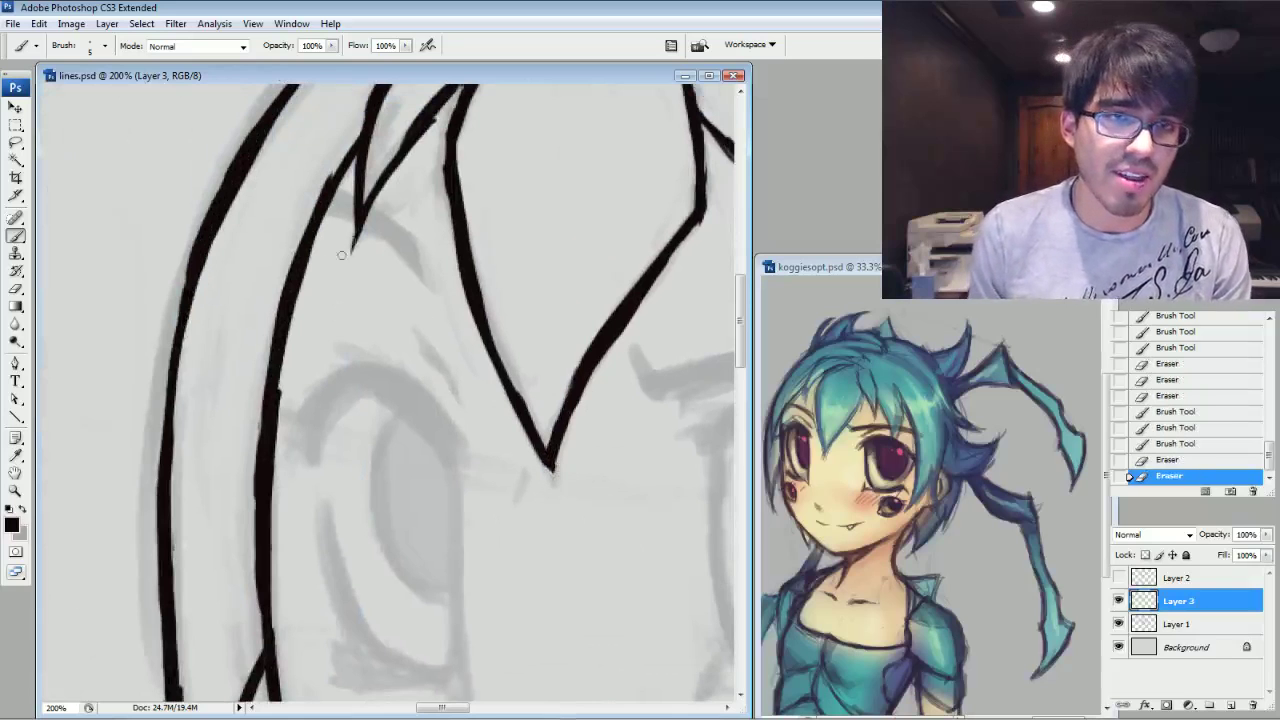
pyautogui.moveTo(530, 270); pyautogui.dragTo(618, 508)
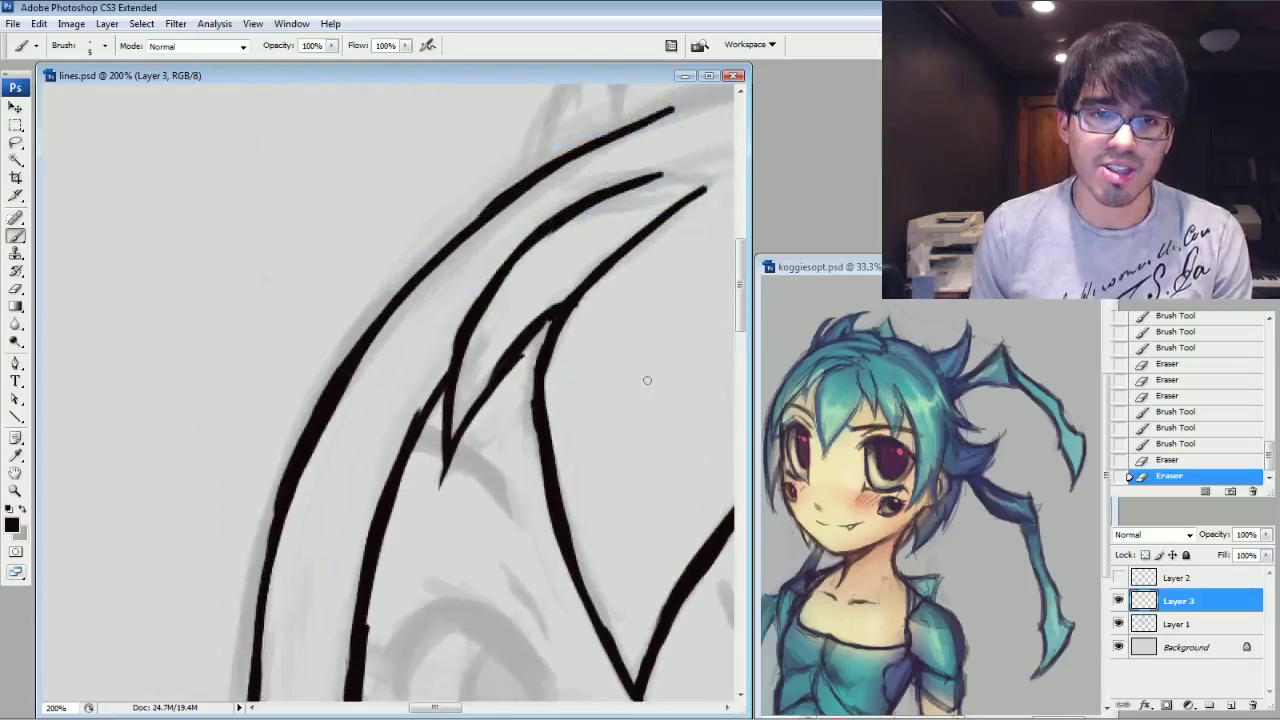
pyautogui.moveTo(644, 589); pyautogui.dragTo(644, 242)
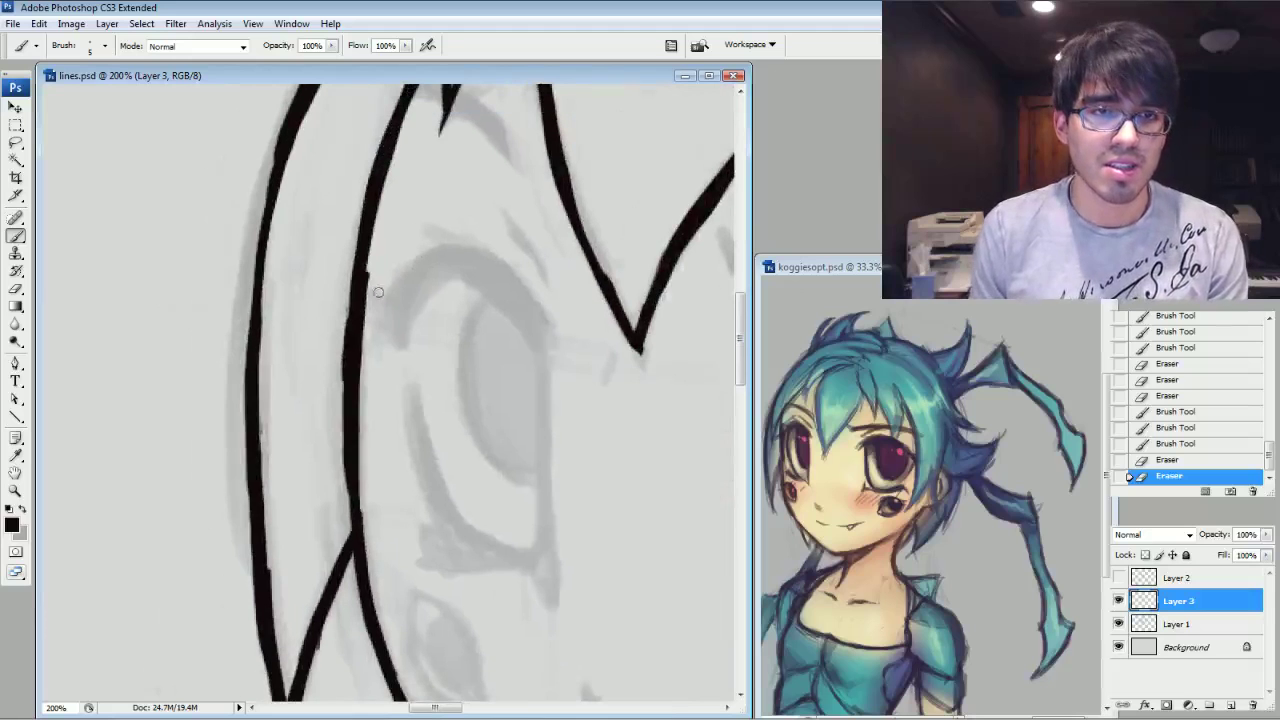
pyautogui.moveTo(368, 311); pyautogui.dragTo(377, 366)
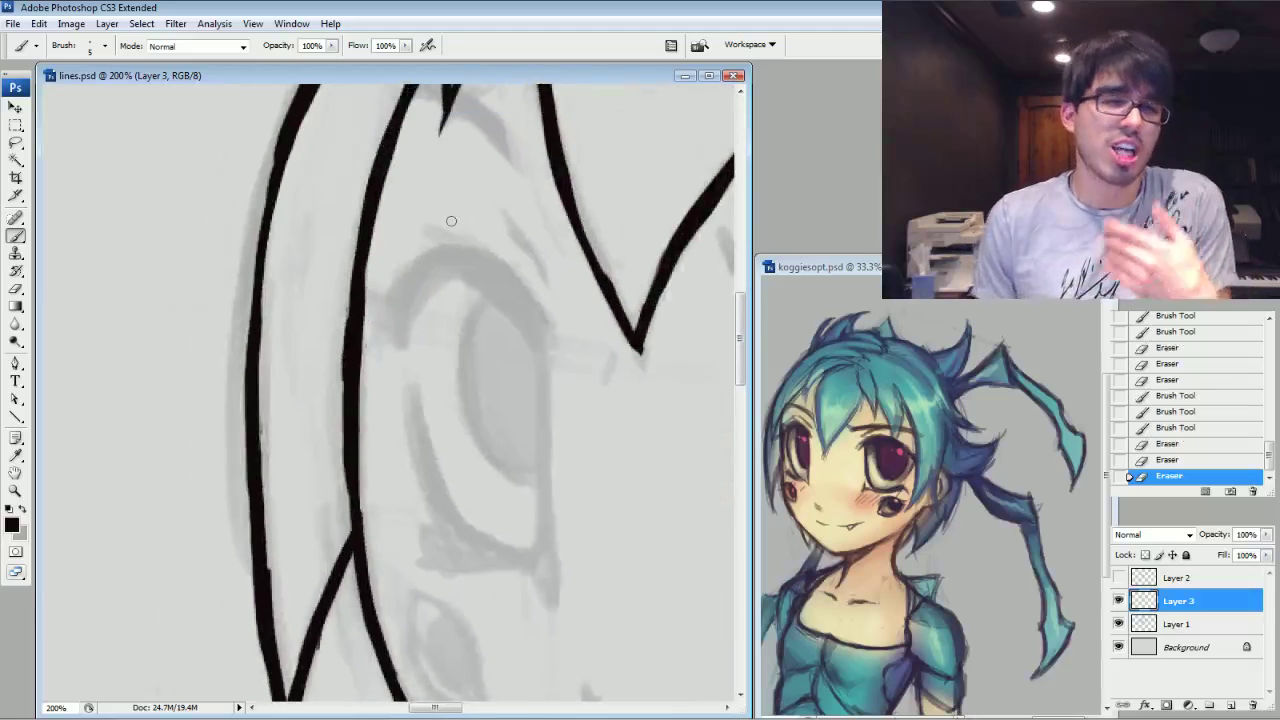
pyautogui.moveTo(366, 287); pyautogui.dragTo(390, 176)
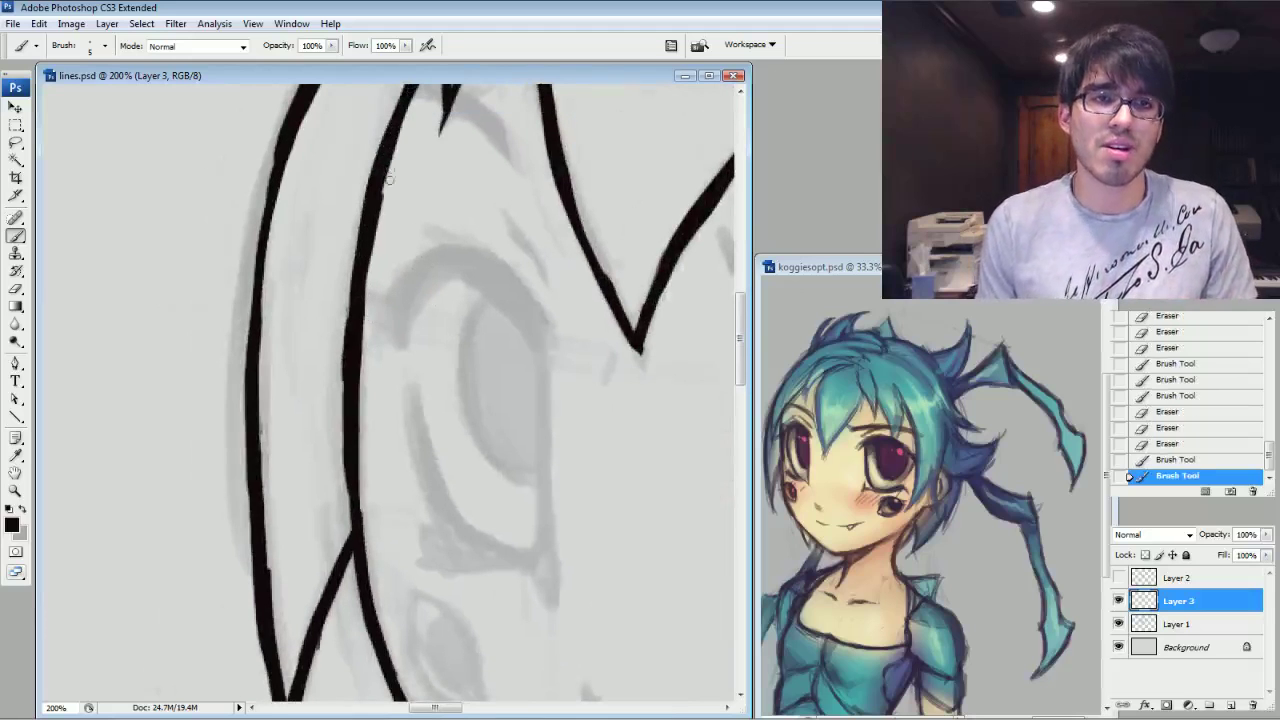
pyautogui.hotkey('ctrl', '-')
pyautogui.hotkey('ctrl', '-')
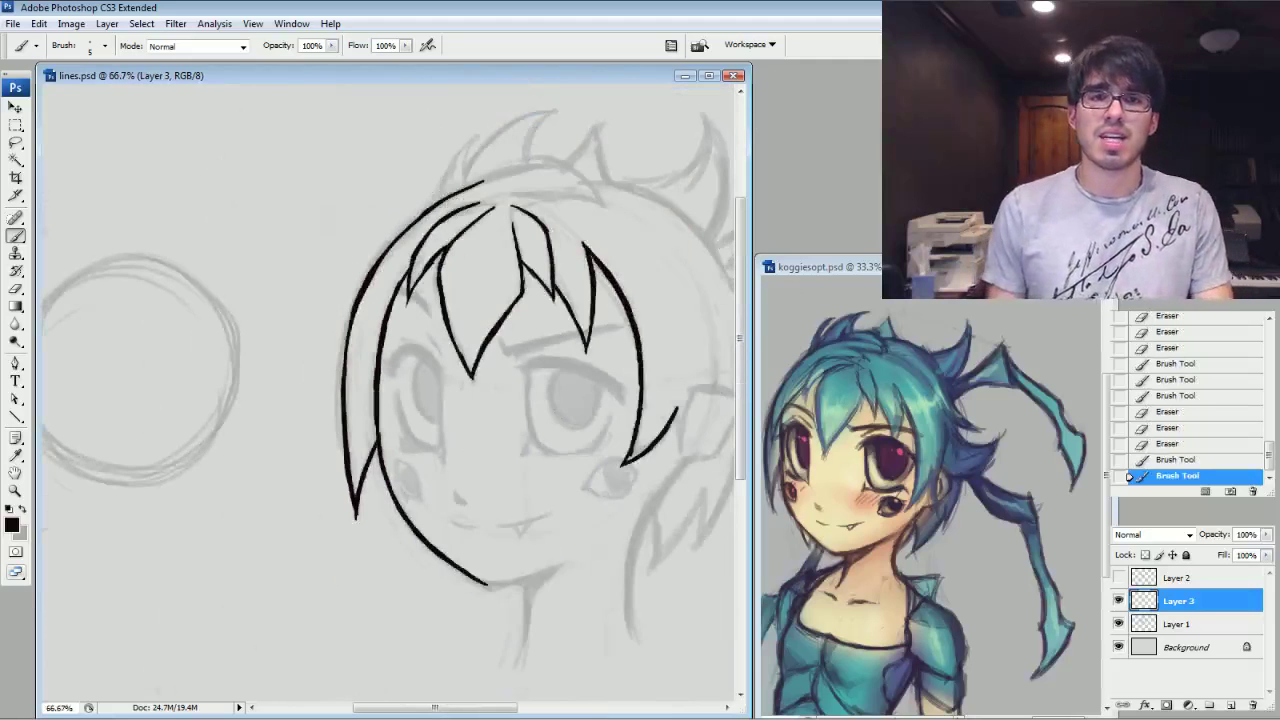
pyautogui.hotkey('ctrl', '+')
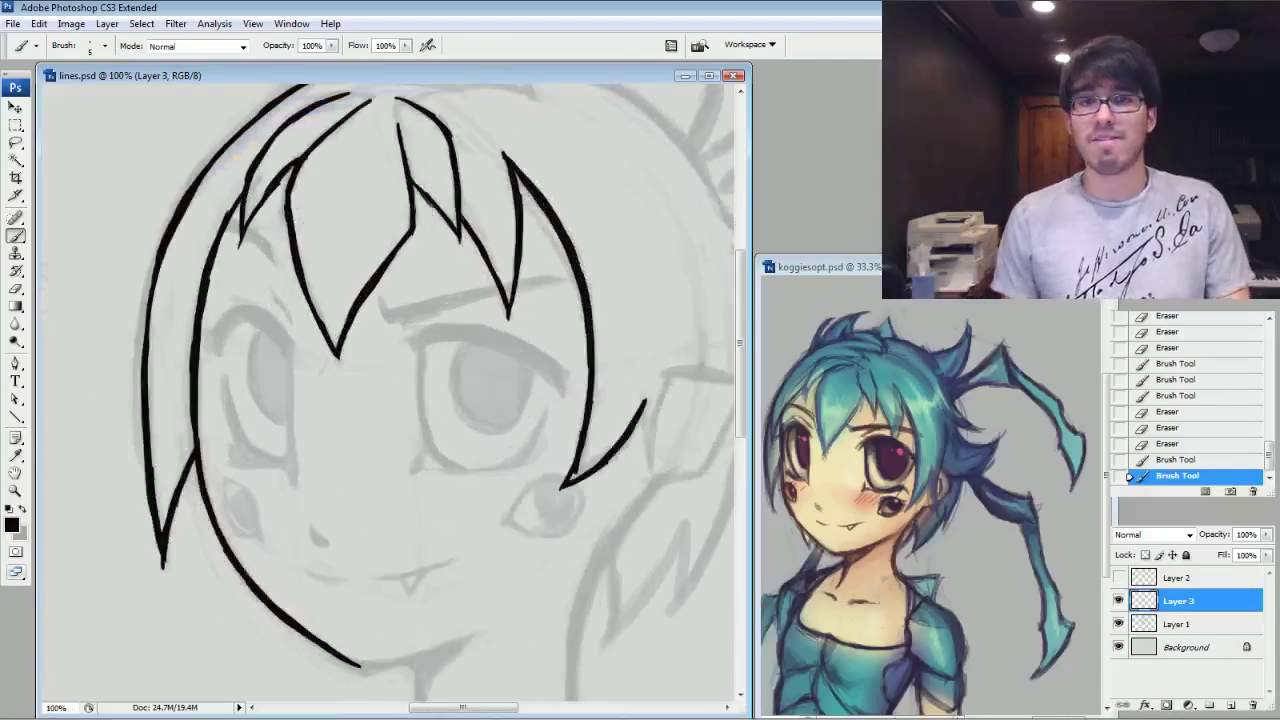
# Switch the brush to the textured preset Aufgenommener Pinsel 4 5 and reduce its size to 30 px.
pyautogui.moveTo(547, 361)
pyautogui.mouseDown()
pyautogui.moveTo(474, 361)
pyautogui.moveTo(518, 347)
pyautogui.mouseUp()
pyautogui.rightClick(518, 347)
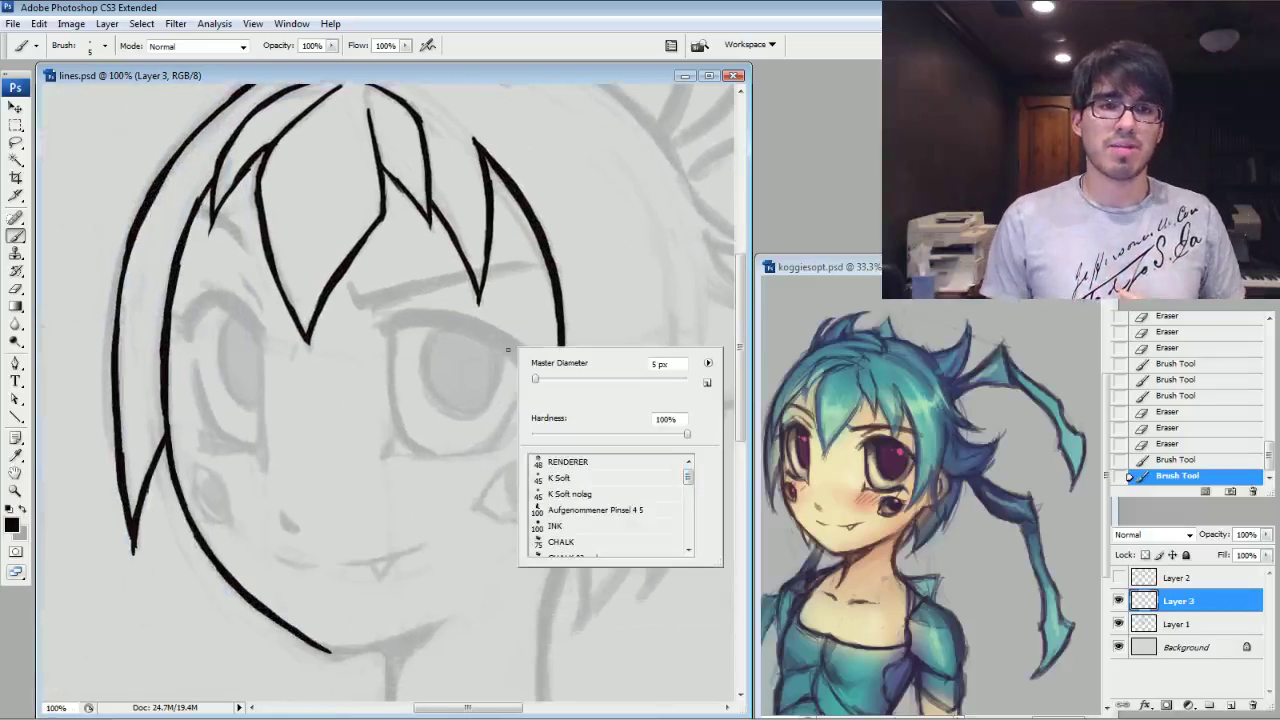
pyautogui.click(582, 508)
pyautogui.press('Return')
pyautogui.moveTo(560, 380)
pyautogui.mouseDown()
pyautogui.moveTo(408, 453)
pyautogui.moveTo(385, 496)
pyautogui.moveTo(413, 438)
pyautogui.mouseUp()
pyautogui.moveTo(434, 568); pyautogui.dragTo(464, 568)
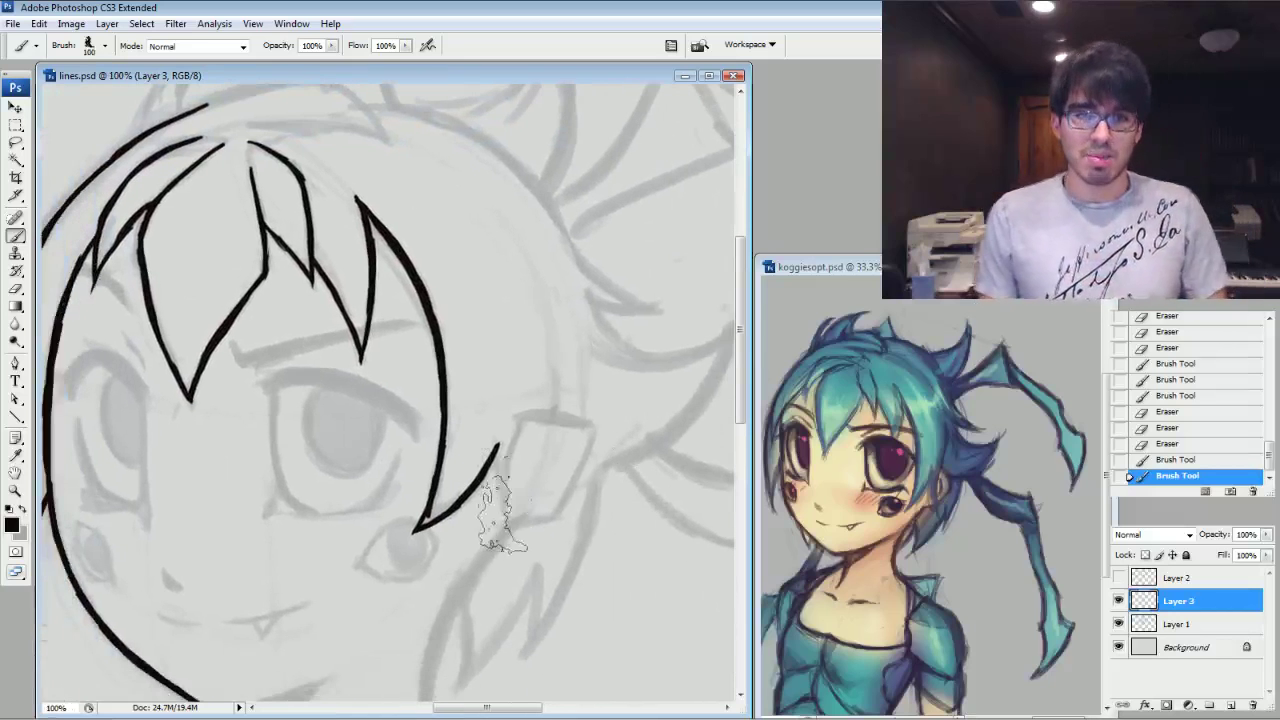
pyautogui.press('[')
pyautogui.press('[')
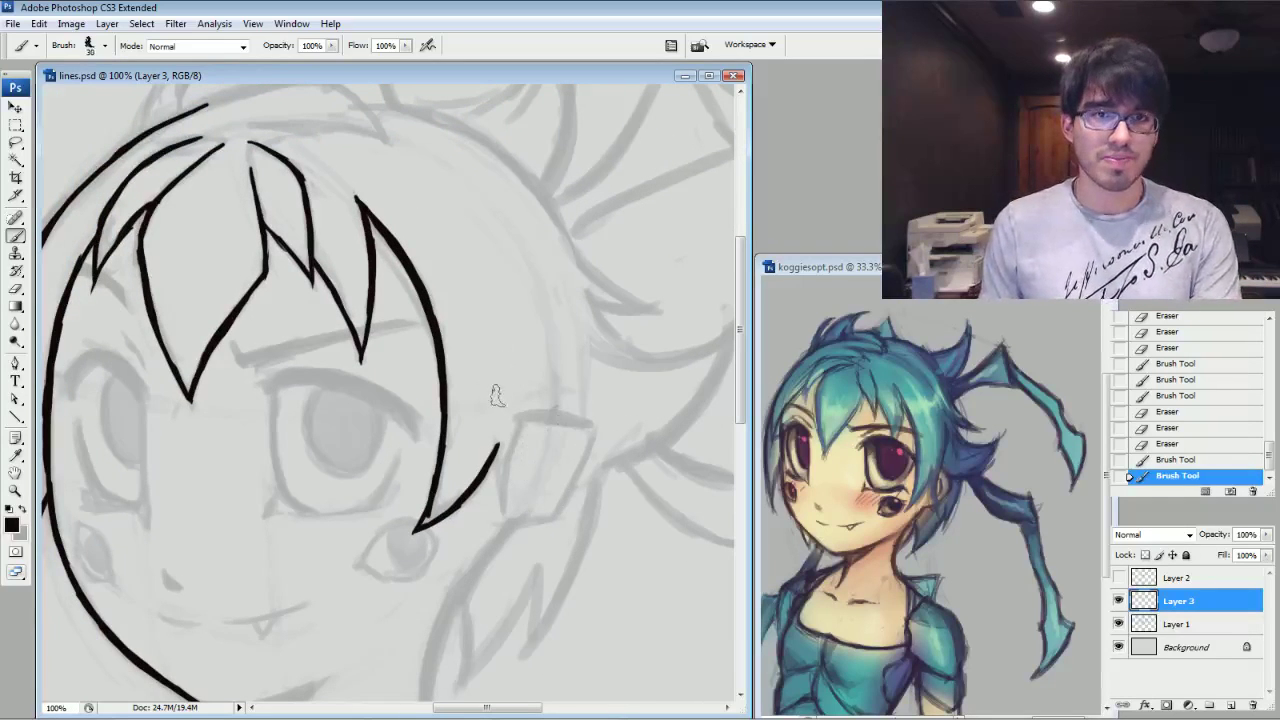
# Ink the small jagged hair spike beside the right side lock and the four-sided ear piece next to it with the textured brush.
pyautogui.moveTo(498, 447); pyautogui.dragTo(502, 490)
pyautogui.moveTo(499, 450)
pyautogui.mouseDown()
pyautogui.moveTo(504, 508)
pyautogui.moveTo(515, 440)
pyautogui.mouseUp()
pyautogui.moveTo(505, 506); pyautogui.dragTo(530, 403)
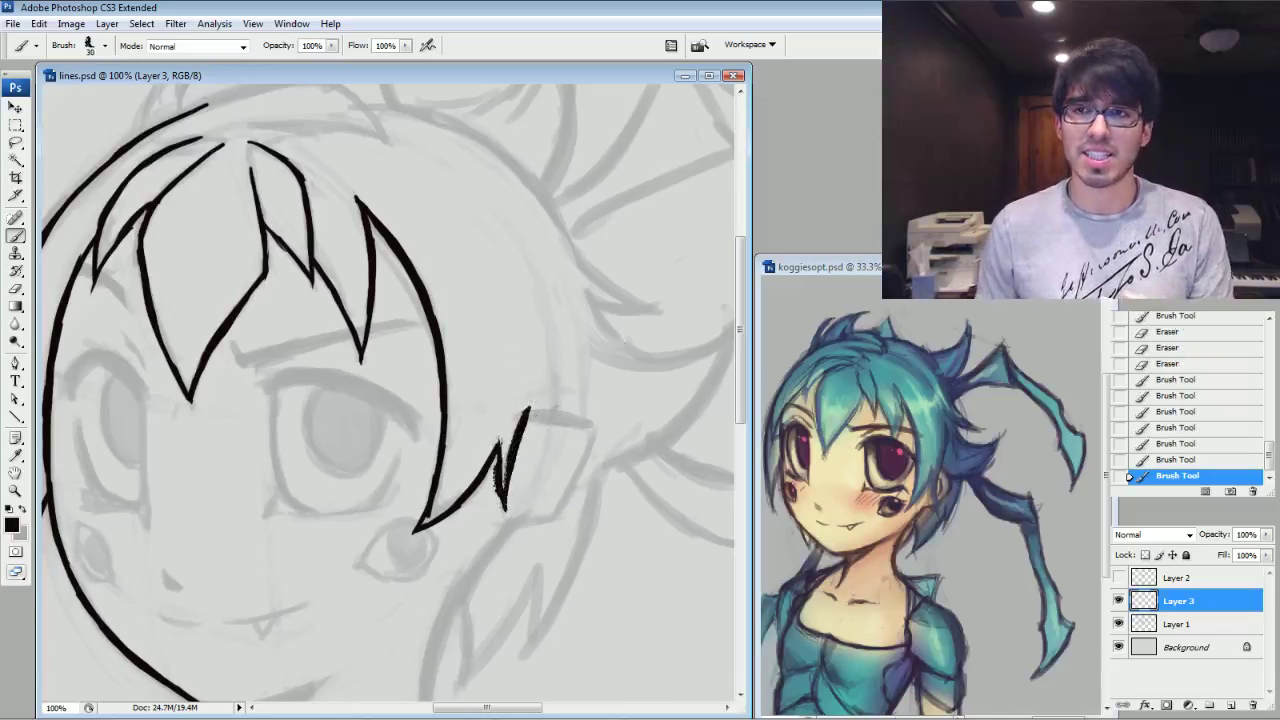
pyautogui.hotkey('ctrl', '+')
pyautogui.hotkey('ctrl', '+')
pyautogui.moveTo(574, 546); pyautogui.dragTo(411, 451)
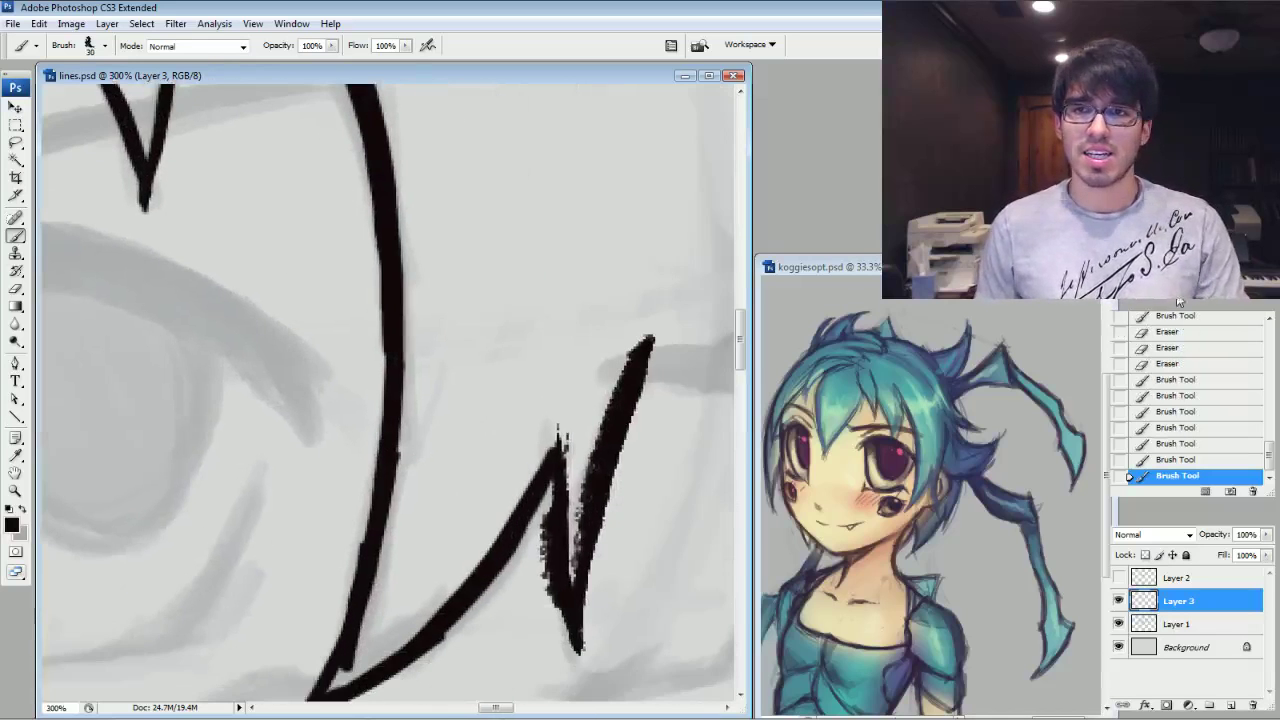
pyautogui.hotkey('ctrl', '-')
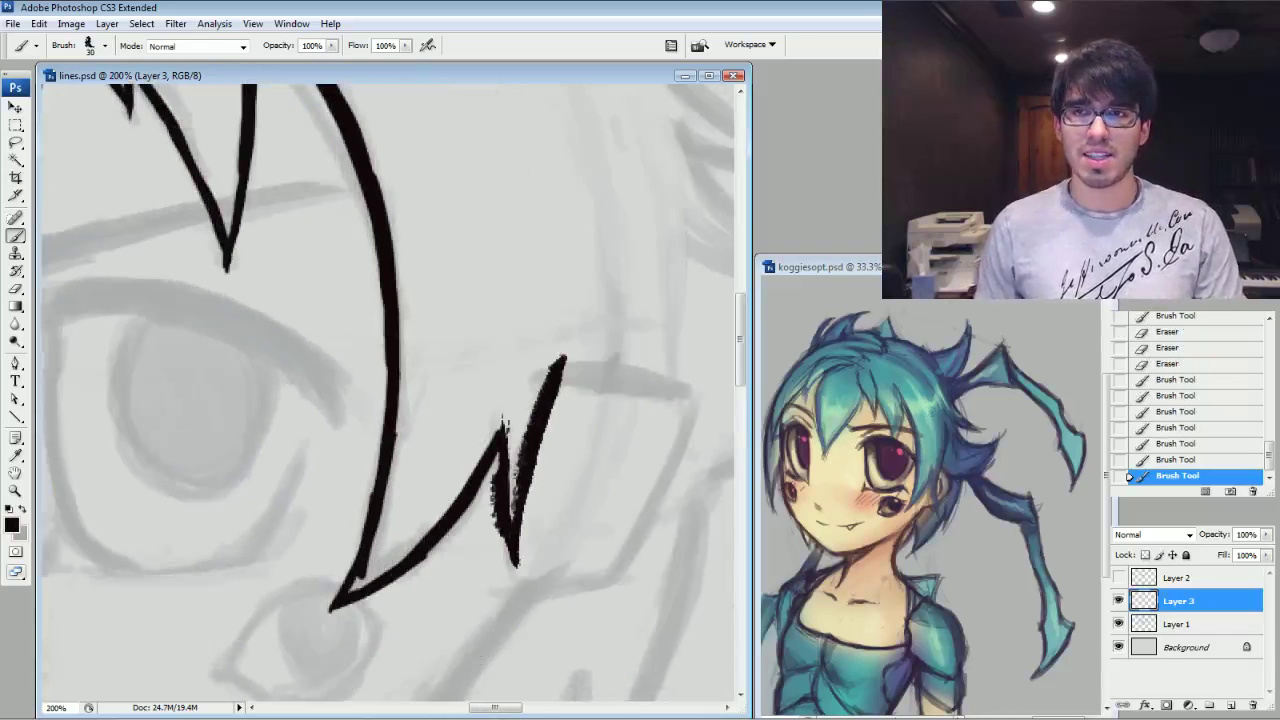
pyautogui.hotkey('ctrl', '-')
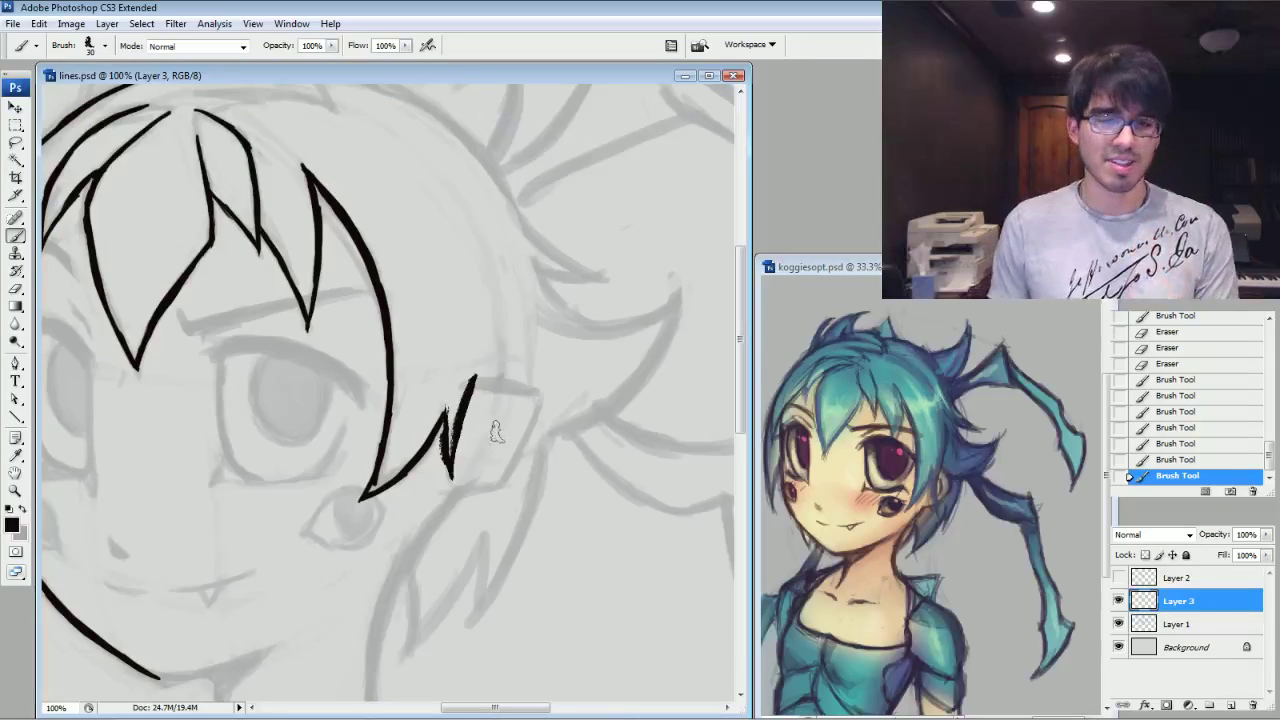
pyautogui.moveTo(468, 378)
pyautogui.mouseDown()
pyautogui.moveTo(541, 383)
pyautogui.moveTo(514, 458)
pyautogui.mouseUp()
pyautogui.moveTo(540, 388)
pyautogui.mouseDown()
pyautogui.moveTo(503, 487)
pyautogui.moveTo(446, 490)
pyautogui.mouseUp()
# Ink the pointed hair locks hanging below the four-sided ear piece.
pyautogui.moveTo(520, 514); pyautogui.dragTo(572, 323)
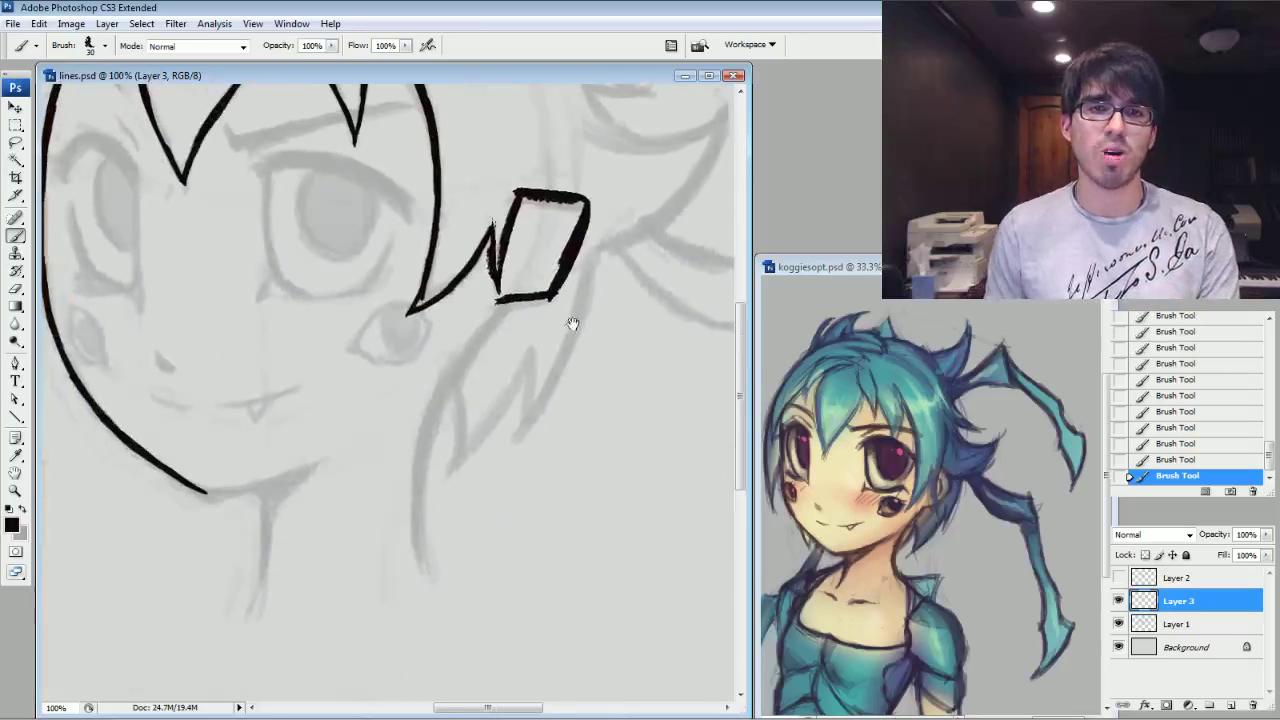
pyautogui.moveTo(502, 297)
pyautogui.mouseDown()
pyautogui.moveTo(427, 545)
pyautogui.moveTo(432, 574)
pyautogui.mouseUp()
pyautogui.moveTo(463, 380)
pyautogui.mouseDown()
pyautogui.moveTo(458, 483)
pyautogui.moveTo(533, 342)
pyautogui.moveTo(517, 437)
pyautogui.moveTo(578, 312)
pyautogui.moveTo(590, 252)
pyautogui.moveTo(651, 357)
pyautogui.moveTo(522, 410)
pyautogui.moveTo(565, 383)
pyautogui.moveTo(634, 260)
pyautogui.mouseUp()
# Ink the flicked hair tuft behind the ear piece and the head contour rising from its upper point.
pyautogui.moveTo(510, 266); pyautogui.dragTo(632, 264)
pyautogui.moveTo(578, 298); pyautogui.dragTo(643, 263)
pyautogui.moveTo(547, 291)
pyautogui.mouseDown()
pyautogui.moveTo(495, 238)
pyautogui.moveTo(566, 250)
pyautogui.mouseUp()
pyautogui.moveTo(563, 200); pyautogui.dragTo(592, 296)
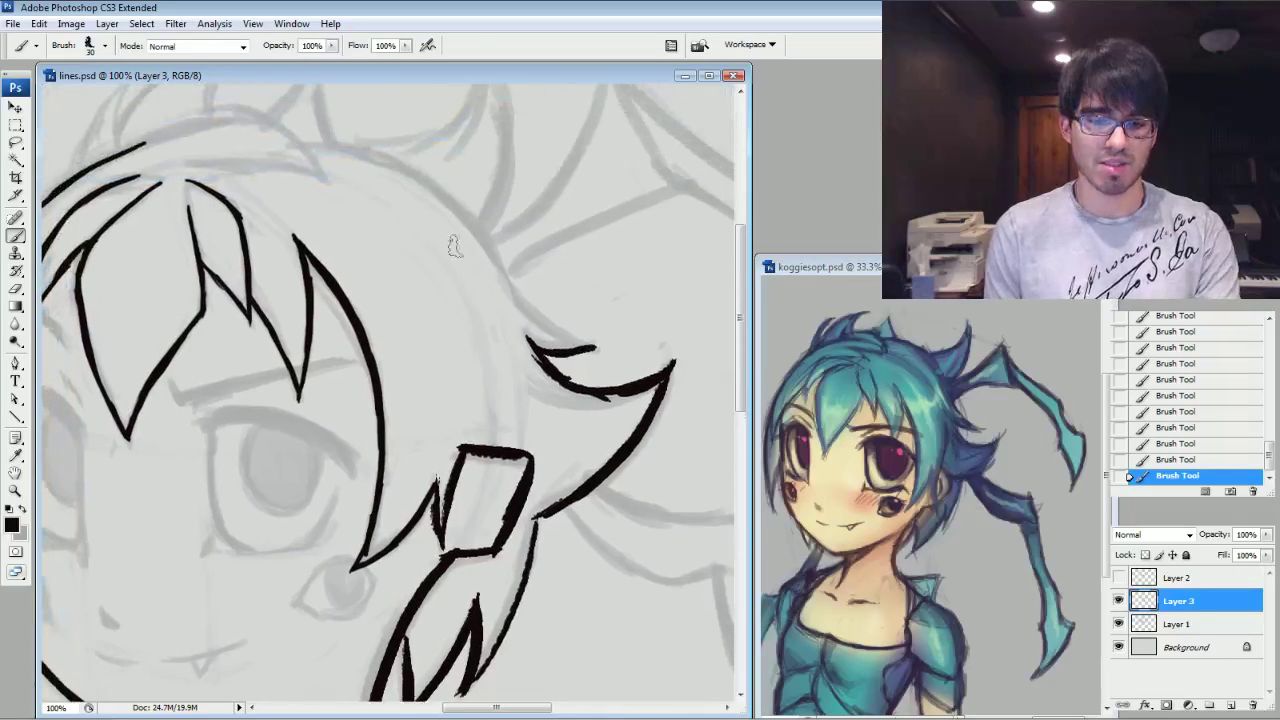
pyautogui.moveTo(598, 350); pyautogui.dragTo(464, 220)
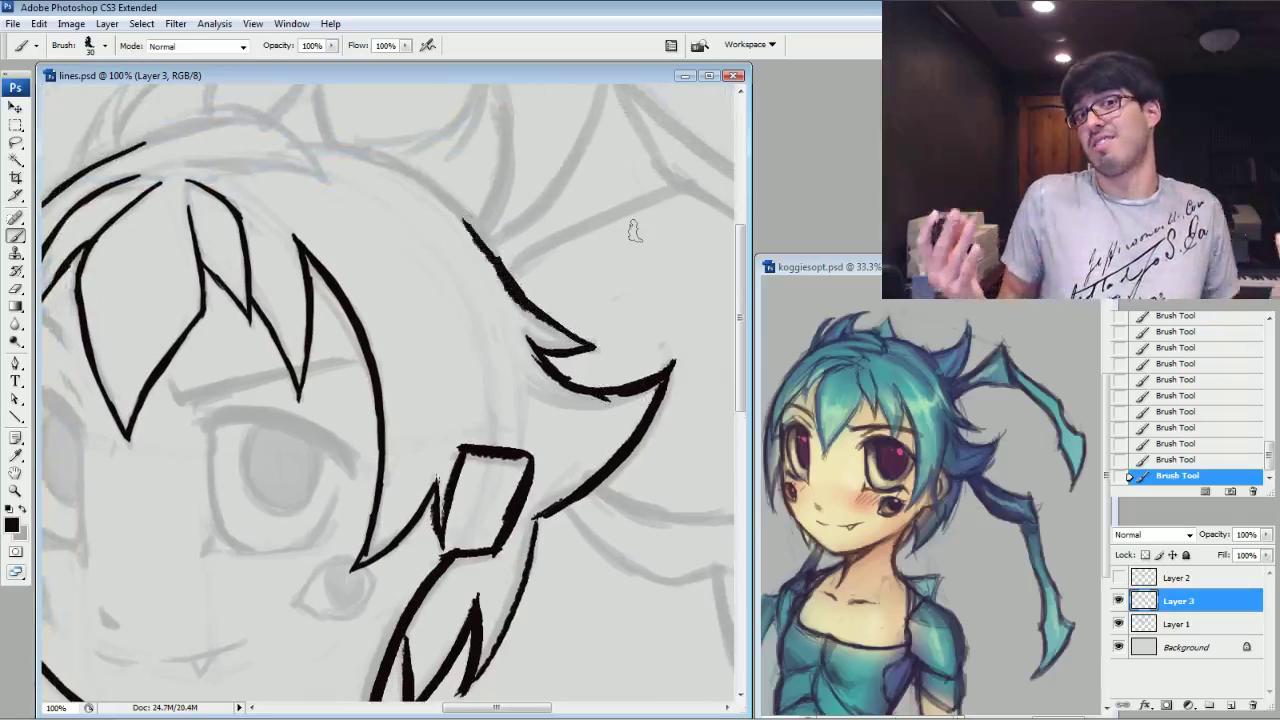
# Continue the head contour over the back of the crown and ink the short edge of the swept lock on top.
pyautogui.moveTo(435, 329); pyautogui.dragTo(602, 303)
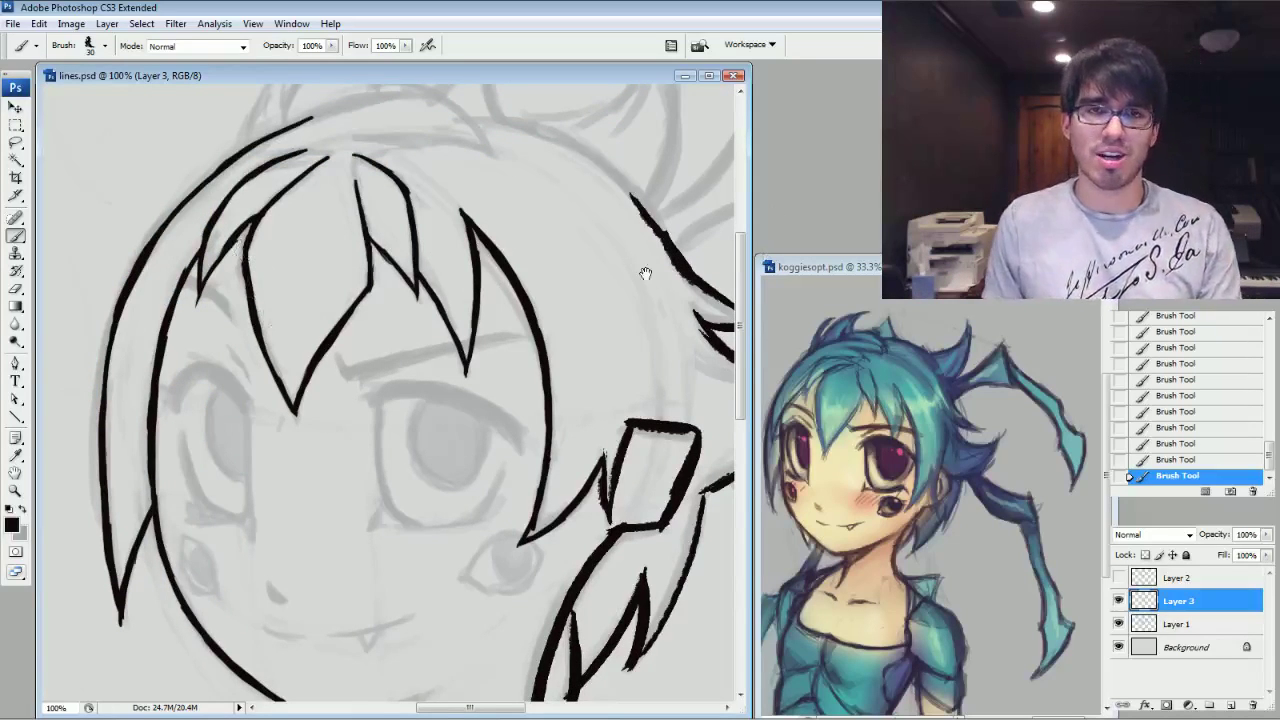
pyautogui.moveTo(645, 273); pyautogui.dragTo(562, 333)
pyautogui.moveTo(536, 286)
pyautogui.mouseDown()
pyautogui.moveTo(484, 244)
pyautogui.moveTo(480, 222)
pyautogui.moveTo(438, 208)
pyautogui.moveTo(493, 234)
pyautogui.moveTo(382, 202)
pyautogui.moveTo(419, 206)
pyautogui.moveTo(386, 190)
pyautogui.moveTo(375, 227)
pyautogui.moveTo(346, 183)
pyautogui.moveTo(302, 165)
pyautogui.mouseUp()
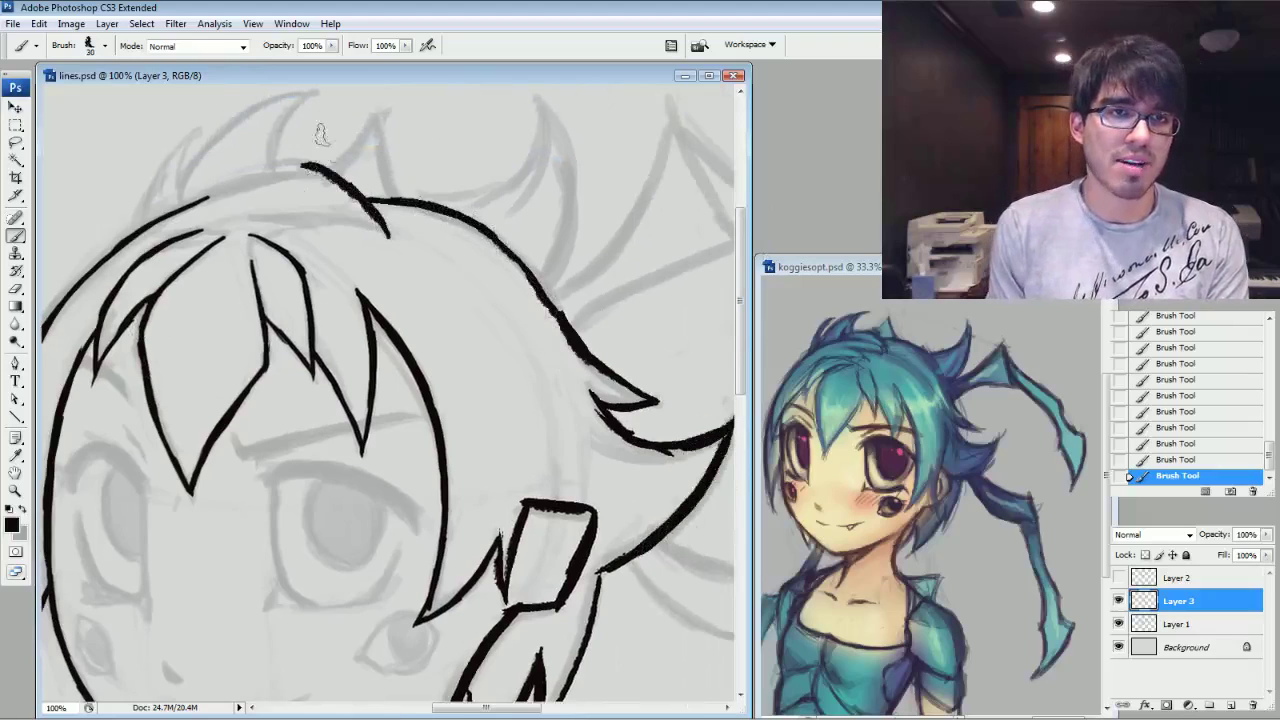
# Ink the upper and lower edges of the swept top lock, joining its upper edge to the left hair outline.
pyautogui.moveTo(188, 203); pyautogui.dragTo(325, 170)
pyautogui.moveTo(154, 220); pyautogui.dragTo(200, 200)
pyautogui.moveTo(393, 238)
pyautogui.mouseDown()
pyautogui.moveTo(303, 215)
pyautogui.moveTo(250, 224)
pyautogui.mouseUp()
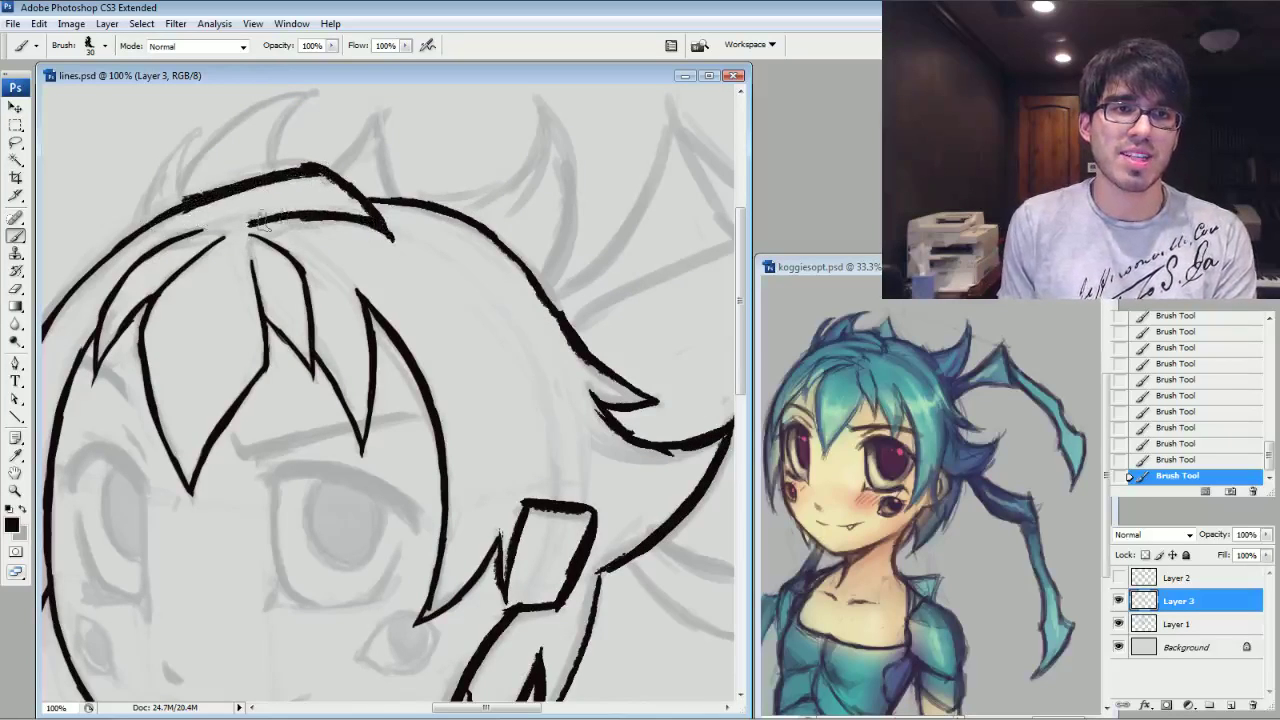
# Ink the two curved hair tufts rising from the crown and the small pointed spike behind them.
pyautogui.moveTo(519, 378)
pyautogui.mouseDown()
pyautogui.moveTo(543, 251)
pyautogui.moveTo(580, 214)
pyautogui.moveTo(560, 251)
pyautogui.moveTo(615, 356)
pyautogui.moveTo(598, 386)
pyautogui.mouseUp()
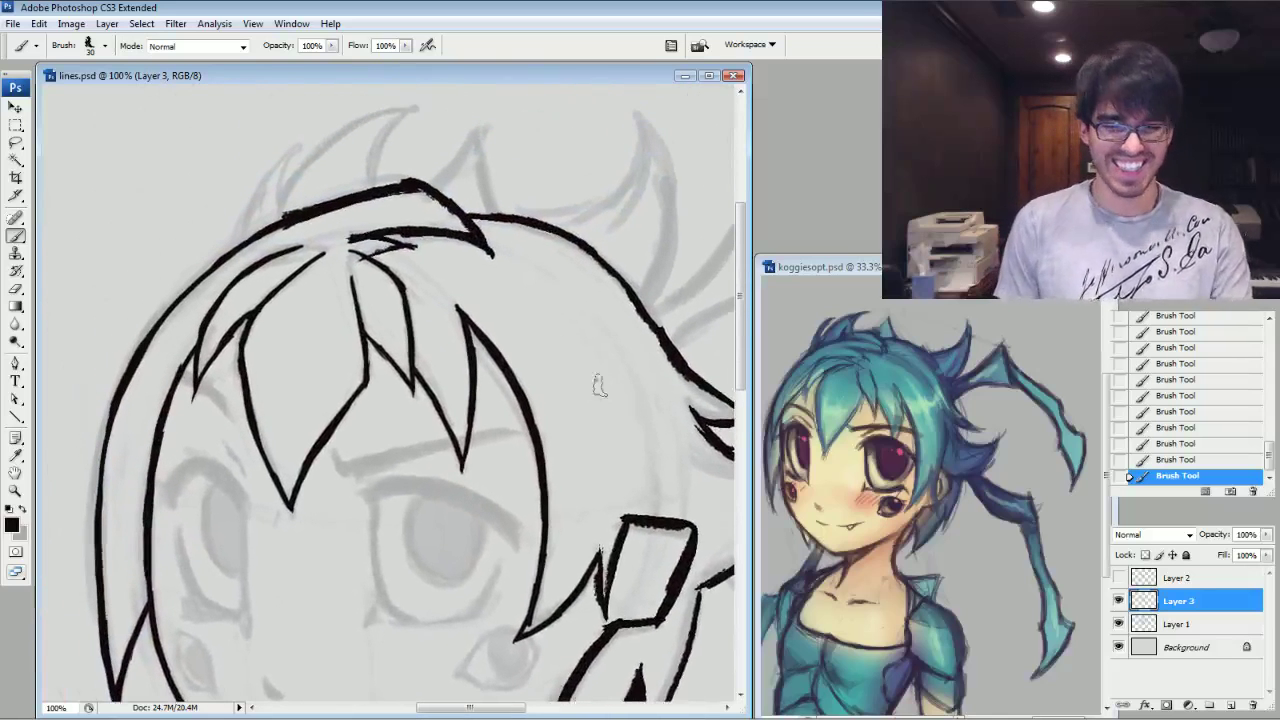
pyautogui.moveTo(237, 243); pyautogui.dragTo(302, 147)
pyautogui.moveTo(302, 147)
pyautogui.mouseDown()
pyautogui.moveTo(283, 181)
pyautogui.moveTo(284, 214)
pyautogui.mouseUp()
pyautogui.moveTo(285, 208)
pyautogui.mouseDown()
pyautogui.moveTo(323, 148)
pyautogui.moveTo(415, 105)
pyautogui.mouseUp()
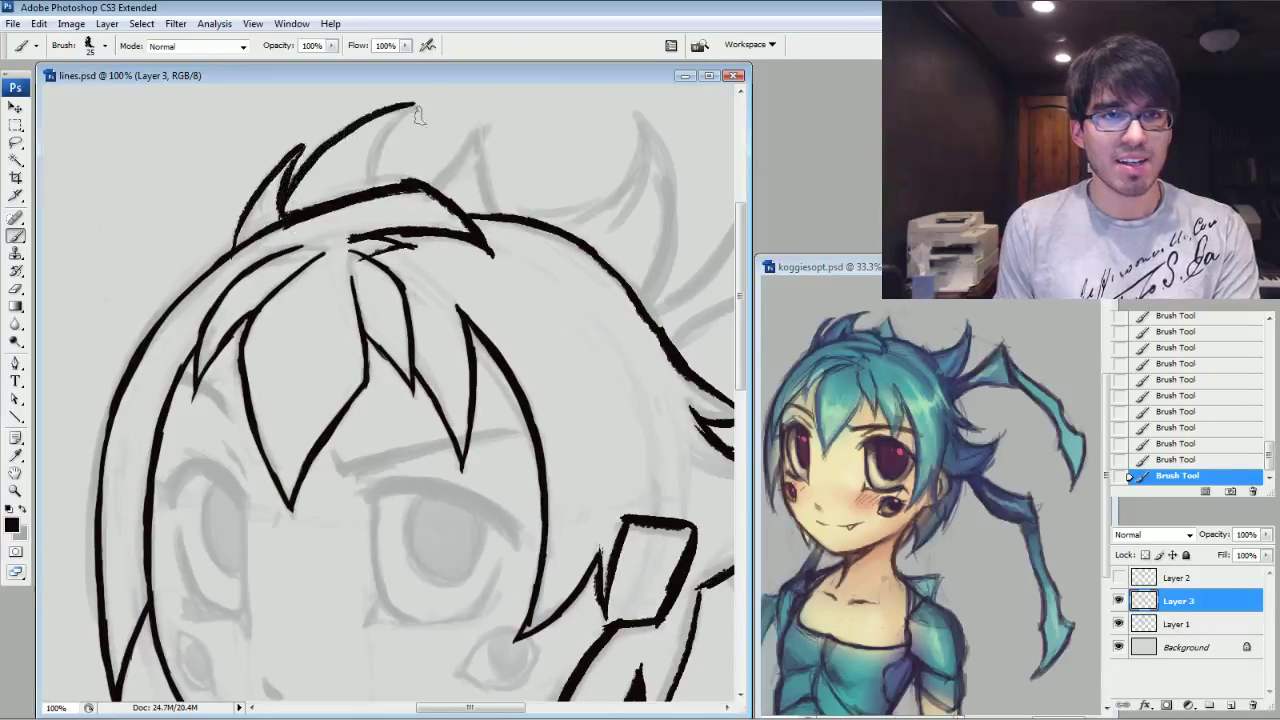
pyautogui.moveTo(380, 184); pyautogui.dragTo(435, 97)
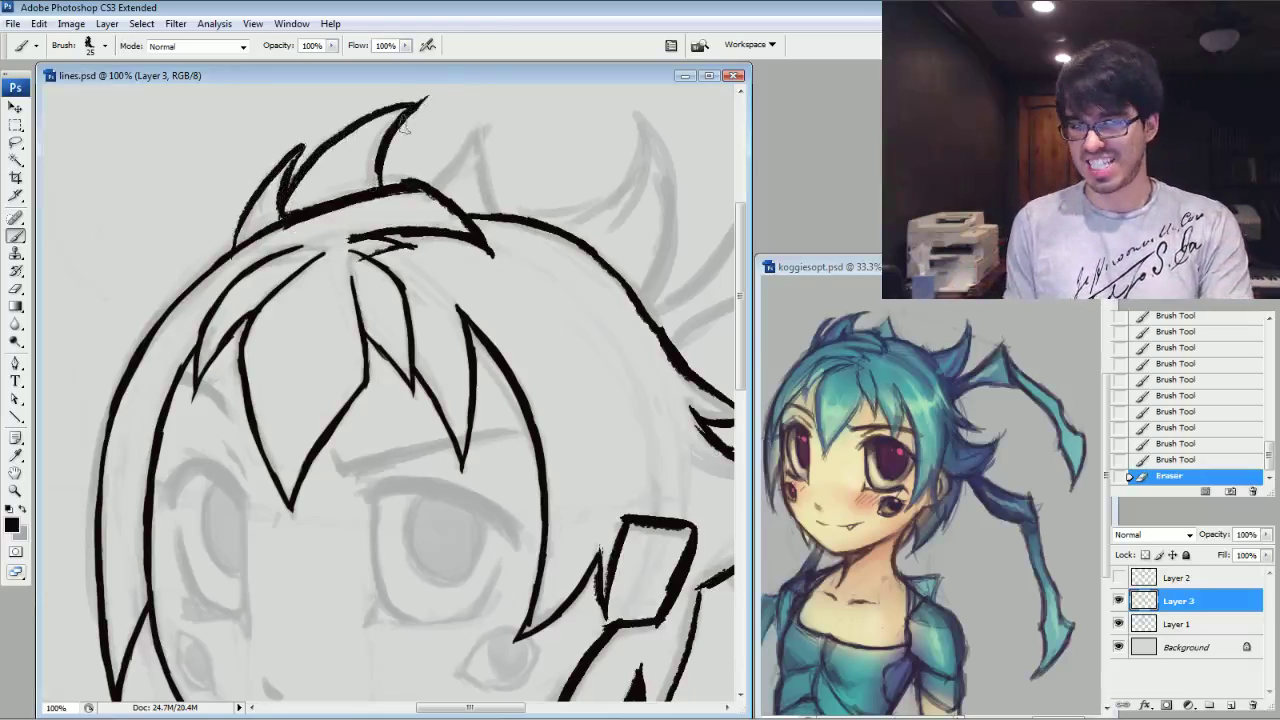
pyautogui.moveTo(433, 188)
pyautogui.mouseDown()
pyautogui.moveTo(474, 134)
pyautogui.moveTo(503, 217)
pyautogui.moveTo(392, 216)
pyautogui.moveTo(470, 226)
pyautogui.moveTo(512, 167)
pyautogui.mouseUp()
# Switch to a hard round brush at 9 px and ink both edges of the horn-shaped lock at the back of the crown.
pyautogui.rightClick(595, 218)
pyautogui.doubleClick(660, 380)
pyautogui.rightClick(614, 326)
pyautogui.click(653, 498)
pyautogui.press('[')
pyautogui.press('[')
pyautogui.press('[')
pyautogui.press('[')
pyautogui.press('[')
pyautogui.press('[')
pyautogui.press('[')
pyautogui.press('[')
pyautogui.press('[')
pyautogui.press('[')
pyautogui.press('[')
pyautogui.press('[')
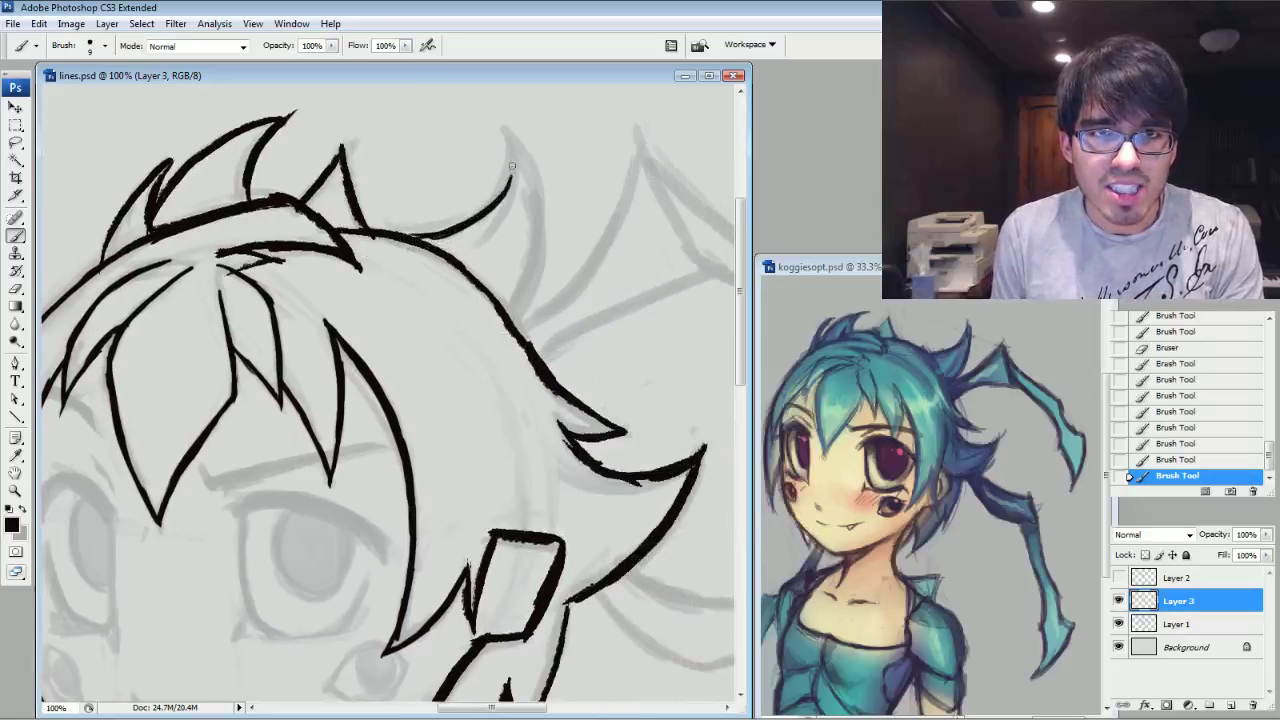
pyautogui.moveTo(511, 318); pyautogui.dragTo(540, 229)
pyautogui.moveTo(522, 296); pyautogui.dragTo(532, 162)
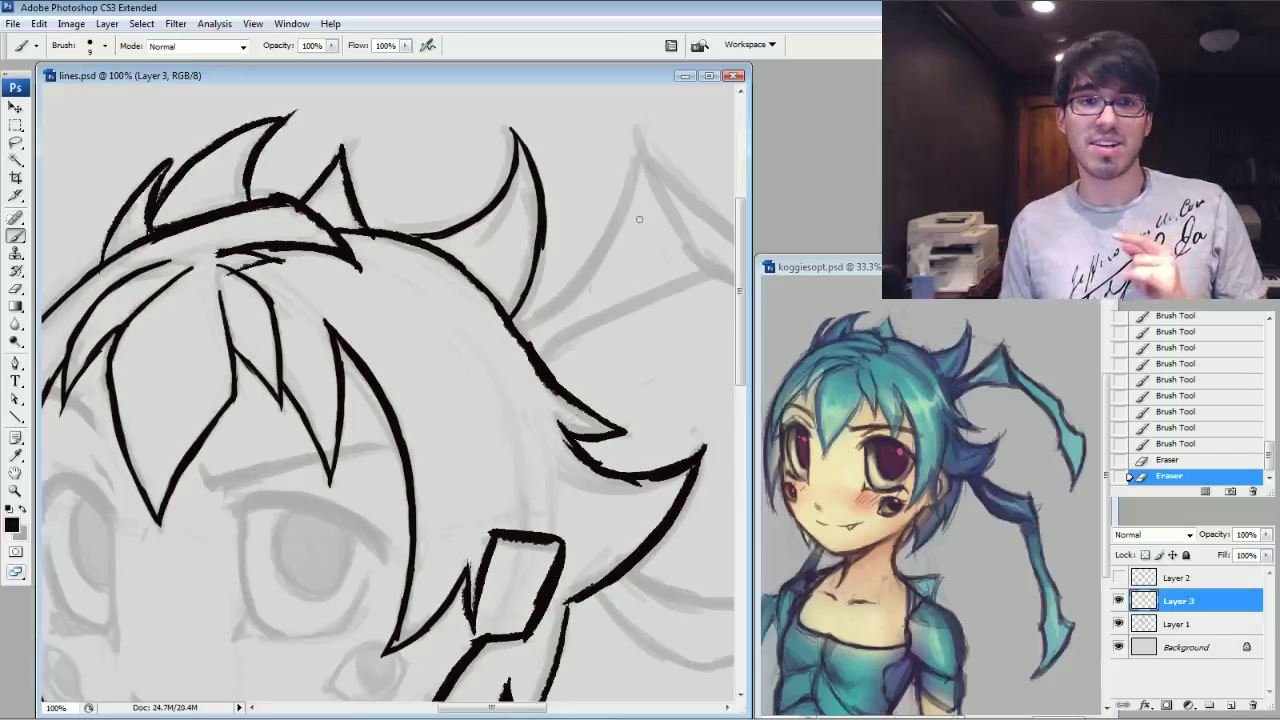
# Thicken the rear edge of the horn-shaped lock with the round brush at 10 px.
pyautogui.moveTo(420, 420); pyautogui.dragTo(390, 390)
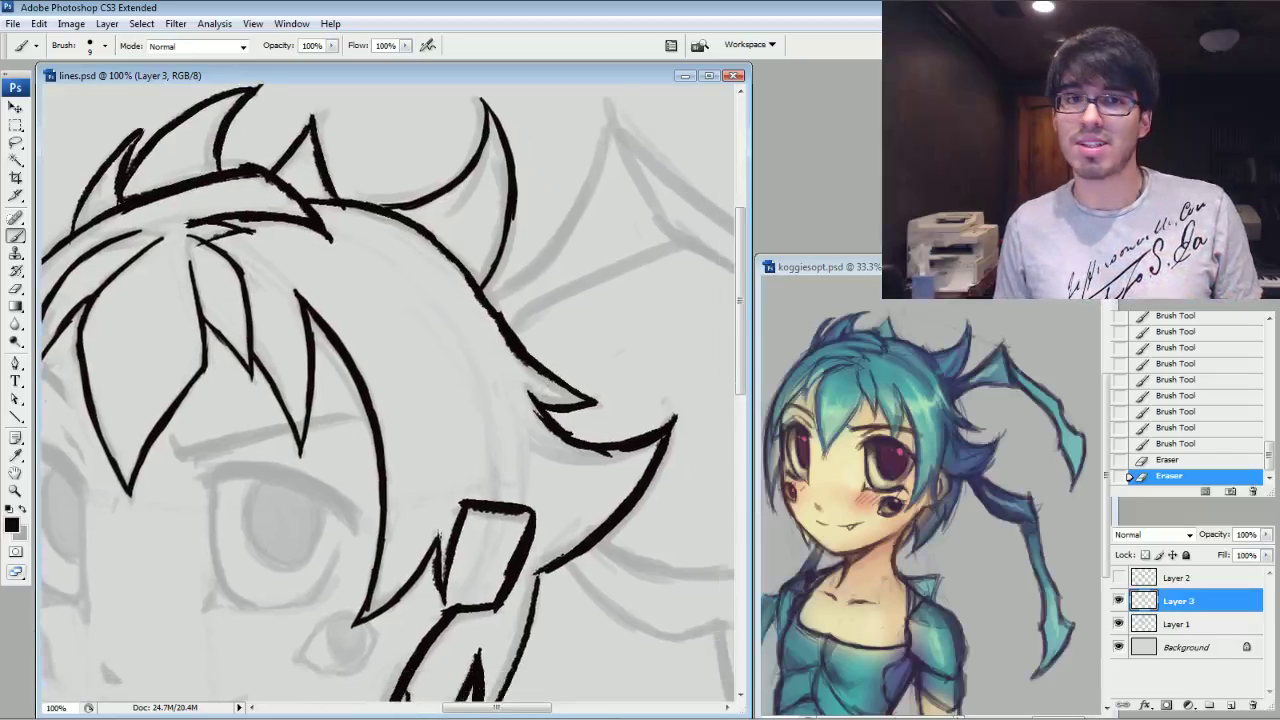
pyautogui.press(']')
pyautogui.moveTo(481, 292)
pyautogui.mouseDown()
pyautogui.moveTo(505, 245)
pyautogui.moveTo(514, 170)
pyautogui.mouseUp()
pyautogui.moveTo(509, 232); pyautogui.dragTo(514, 180)
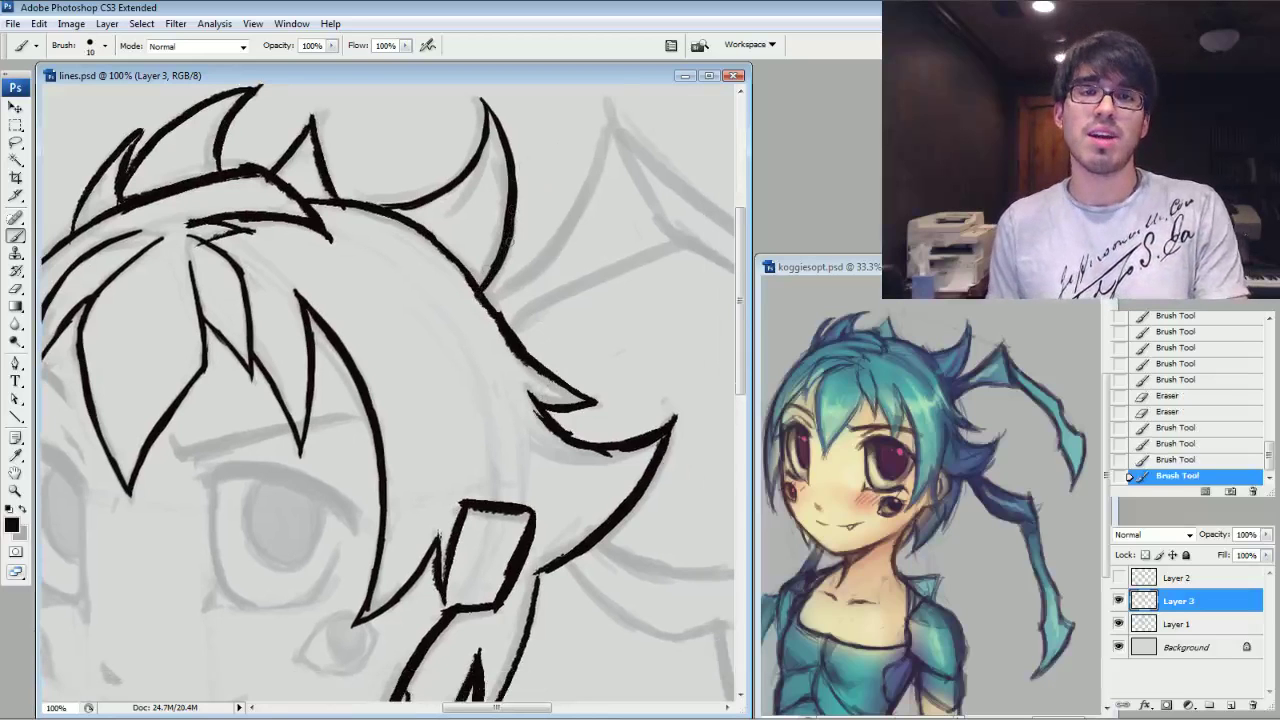
# Select the Aufgenommener Pinsel 4 5 brush, reduce it to 45 px, and try it with a wavy stroke that is undone.
pyautogui.moveTo(652, 373)
pyautogui.mouseDown()
pyautogui.moveTo(547, 368)
pyautogui.moveTo(563, 383)
pyautogui.mouseUp()
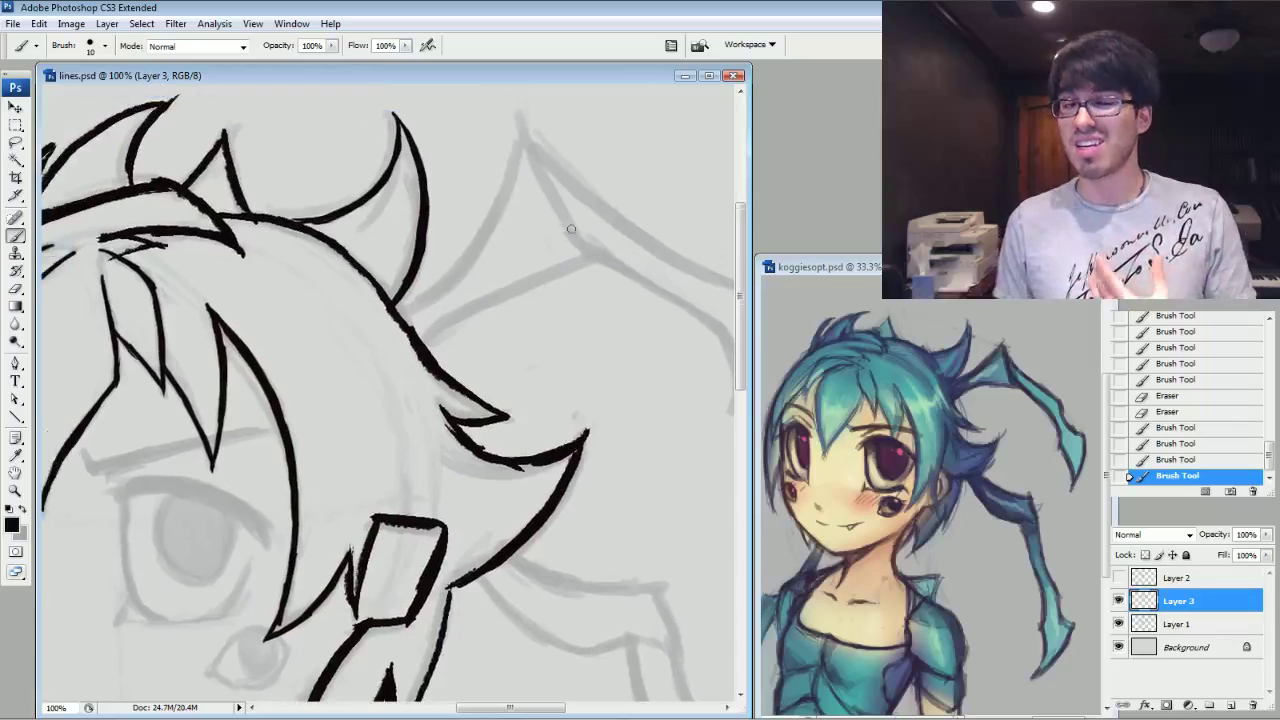
pyautogui.rightClick(540, 316)
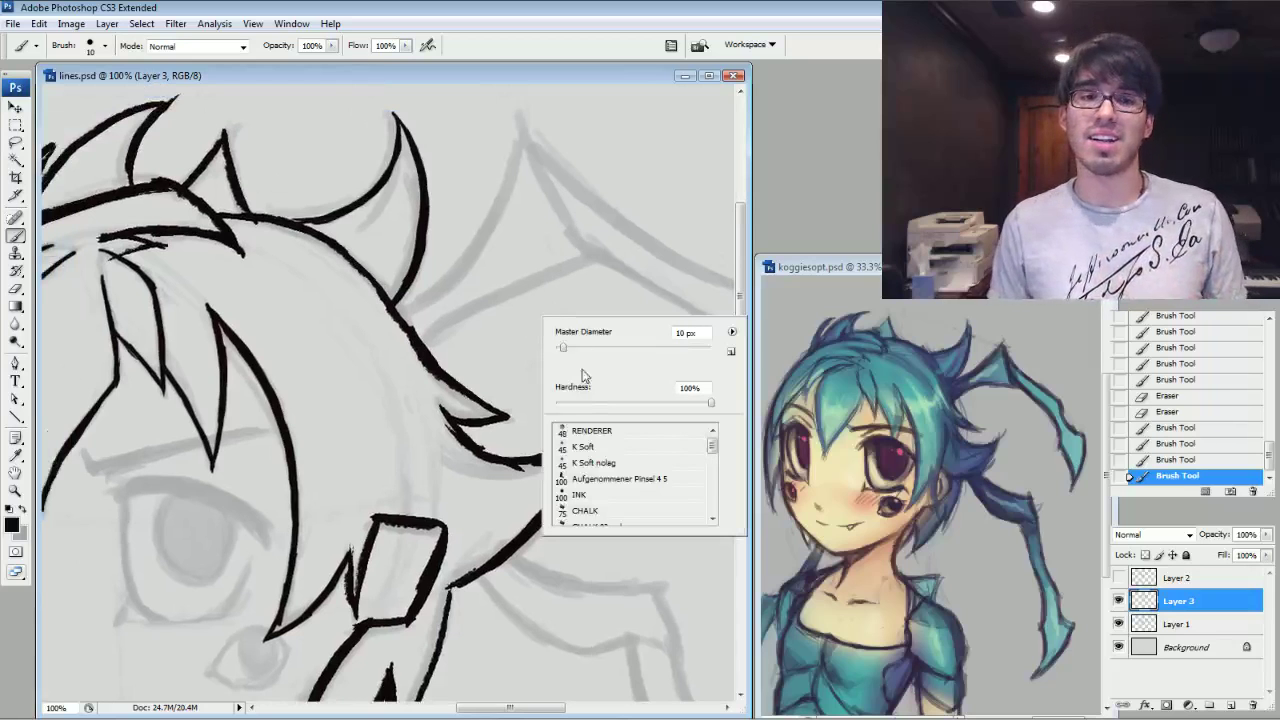
pyautogui.click(600, 479)
pyautogui.click(785, 371)
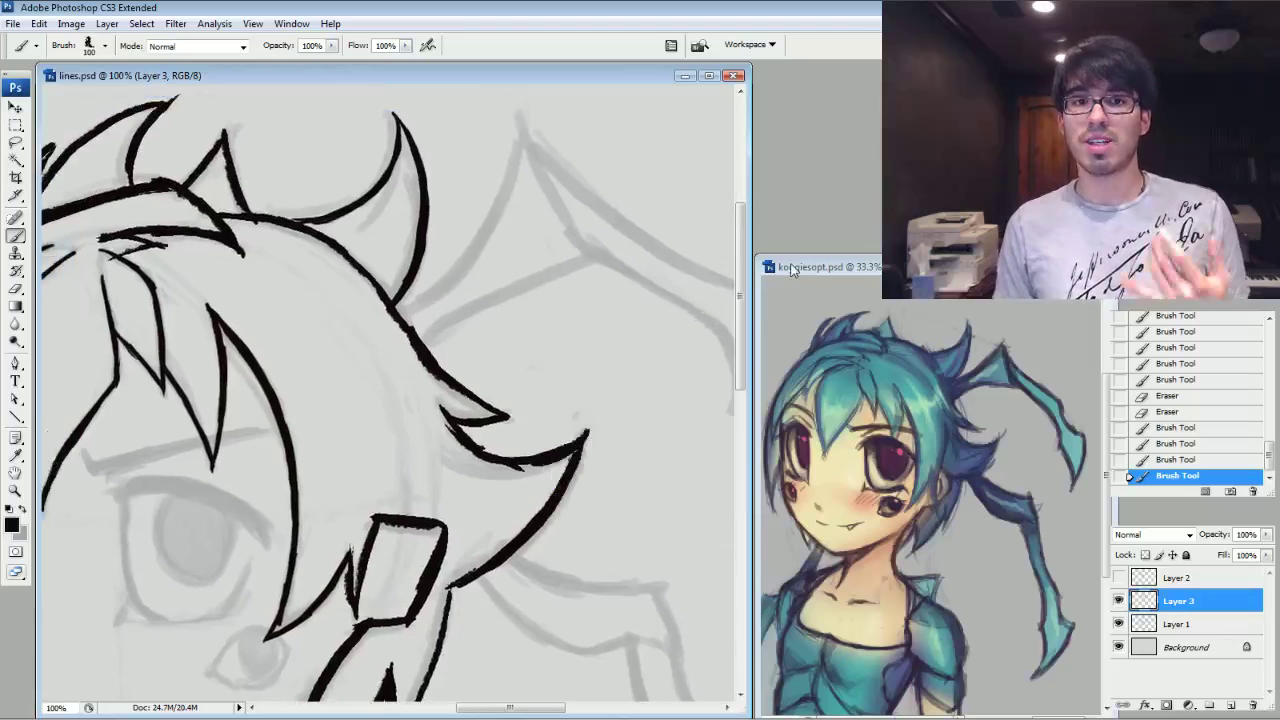
pyautogui.press('[')
pyautogui.press('[')
pyautogui.press('[')
pyautogui.press('[')
pyautogui.press('[')
pyautogui.press('[')
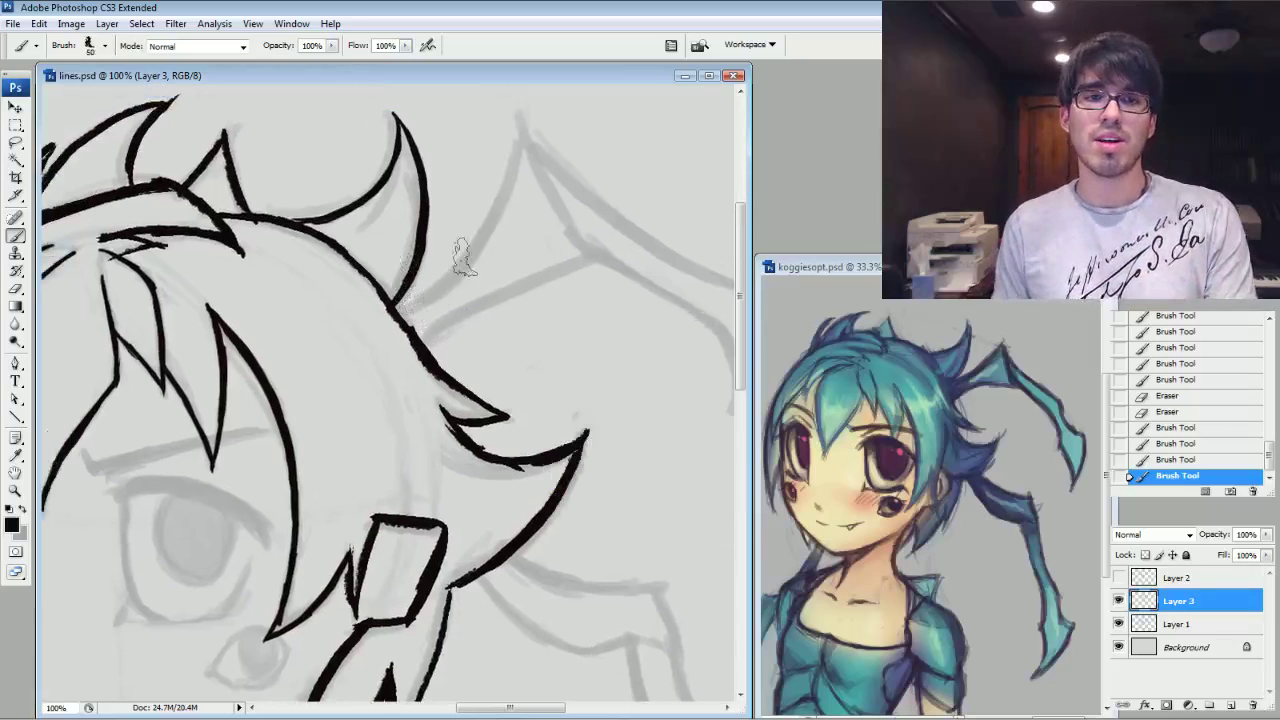
pyautogui.moveTo(432, 298)
pyautogui.mouseDown()
pyautogui.moveTo(590, 200)
pyautogui.moveTo(598, 285)
pyautogui.moveTo(650, 408)
pyautogui.mouseUp()
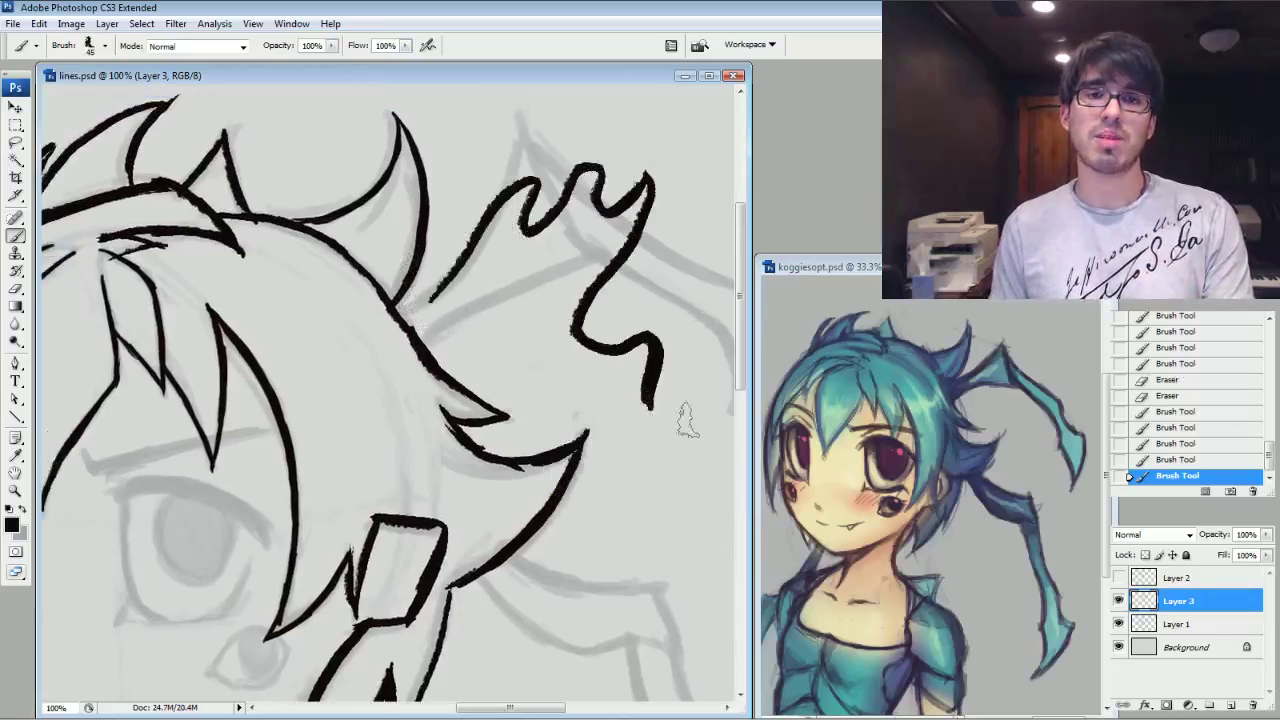
pyautogui.hotkey('ctrl', 'z')
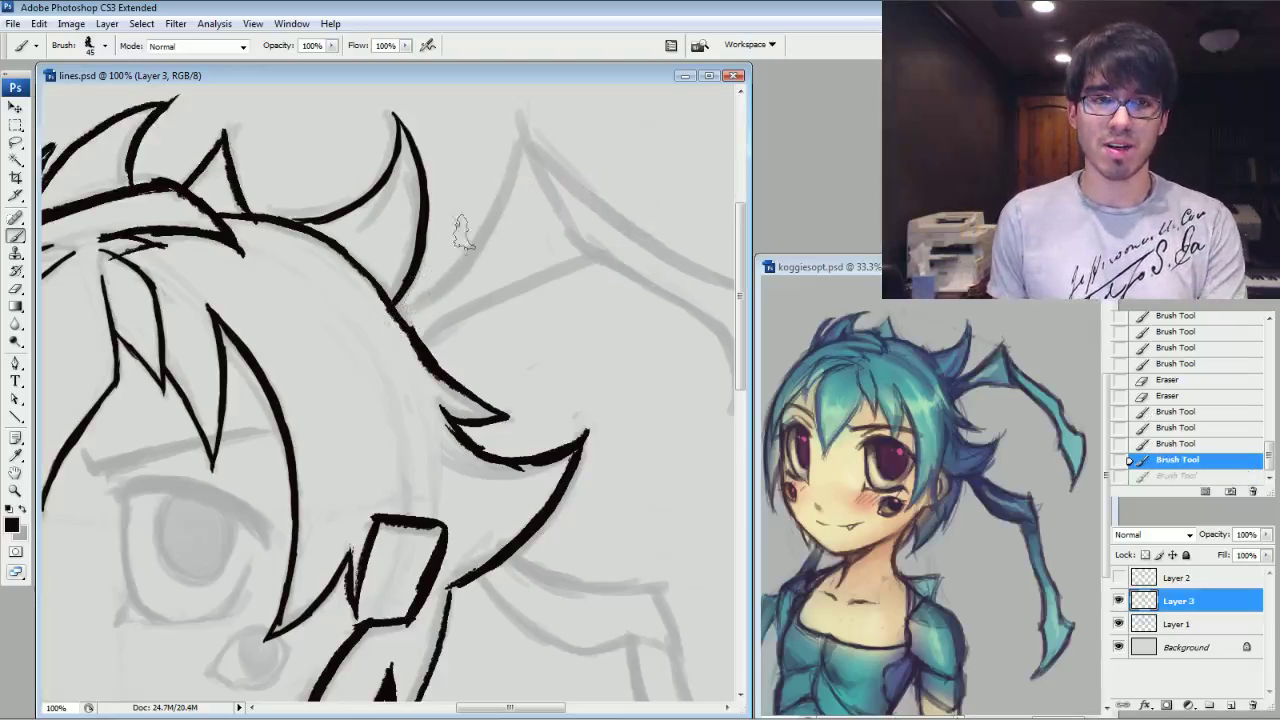
# Ink the base segment of the upper antenna from the head to its peak, including the lower edge and the joint edge.
pyautogui.moveTo(403, 320); pyautogui.dragTo(459, 276)
pyautogui.moveTo(411, 318)
pyautogui.mouseDown()
pyautogui.moveTo(463, 276)
pyautogui.moveTo(442, 285)
pyautogui.moveTo(489, 222)
pyautogui.mouseUp()
pyautogui.moveTo(468, 260)
pyautogui.mouseDown()
pyautogui.moveTo(514, 162)
pyautogui.moveTo(520, 108)
pyautogui.mouseUp()
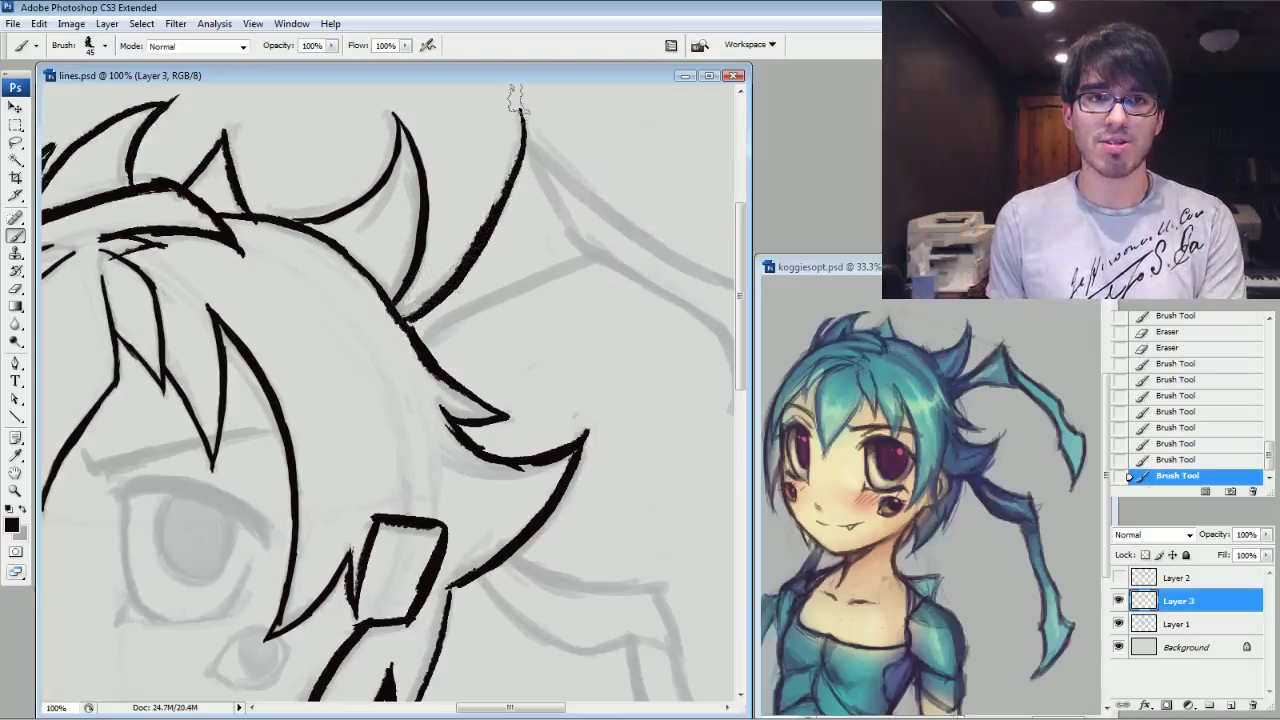
pyautogui.press('[')
pyautogui.moveTo(425, 350)
pyautogui.mouseDown()
pyautogui.moveTo(480, 308)
pyautogui.moveTo(602, 258)
pyautogui.moveTo(524, 115)
pyautogui.mouseUp()
pyautogui.moveTo(553, 206); pyautogui.dragTo(528, 130)
# Ink the outer segment of the upper antenna with its notched edges, hooked tip and long upper edge back to the peak.
pyautogui.moveTo(662, 272); pyautogui.dragTo(434, 196)
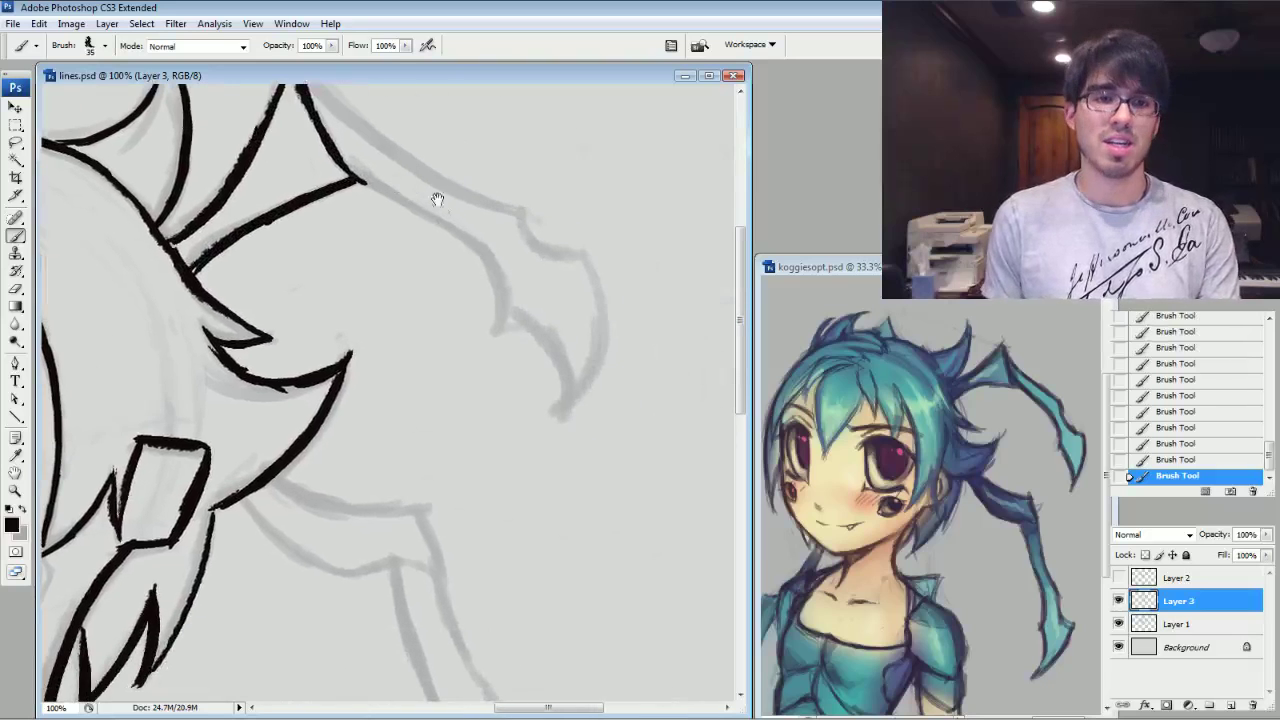
pyautogui.moveTo(500, 324)
pyautogui.mouseDown()
pyautogui.moveTo(488, 265)
pyautogui.moveTo(356, 178)
pyautogui.moveTo(420, 208)
pyautogui.moveTo(560, 400)
pyautogui.moveTo(598, 345)
pyautogui.moveTo(588, 255)
pyautogui.moveTo(516, 218)
pyautogui.moveTo(515, 203)
pyautogui.mouseUp()
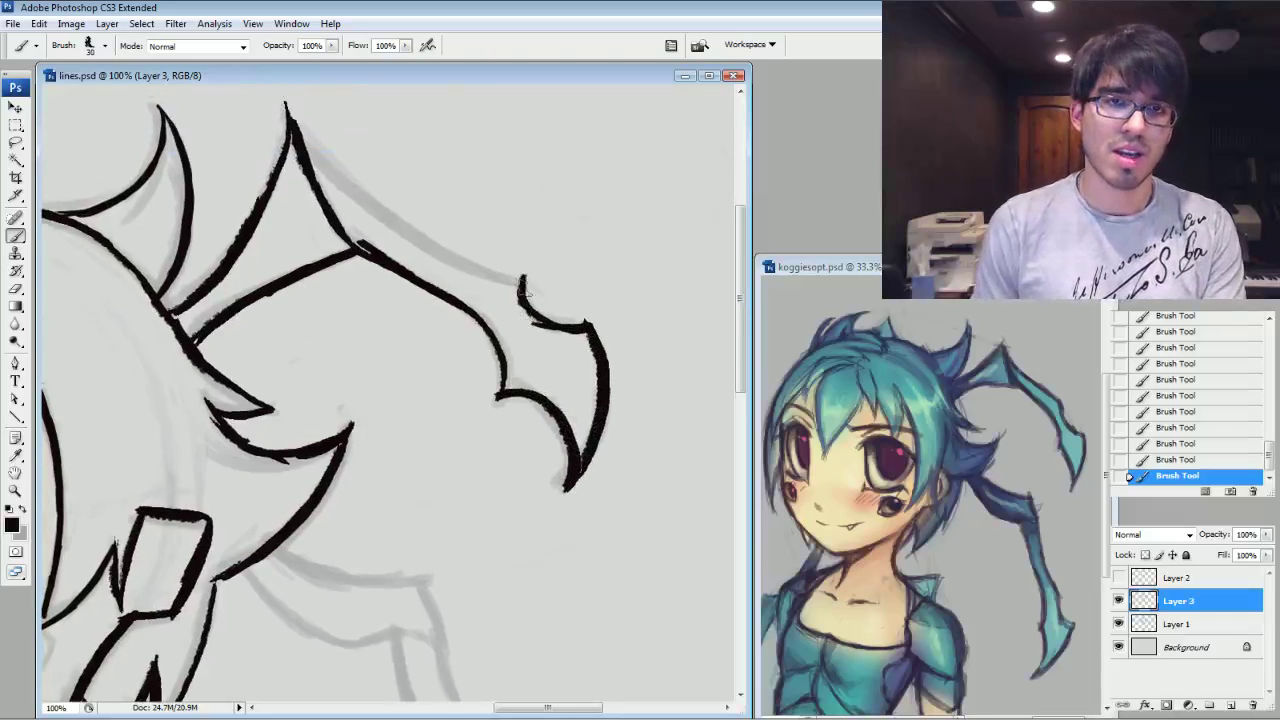
pyautogui.moveTo(525, 278)
pyautogui.mouseDown()
pyautogui.moveTo(400, 215)
pyautogui.moveTo(290, 124)
pyautogui.mouseUp()
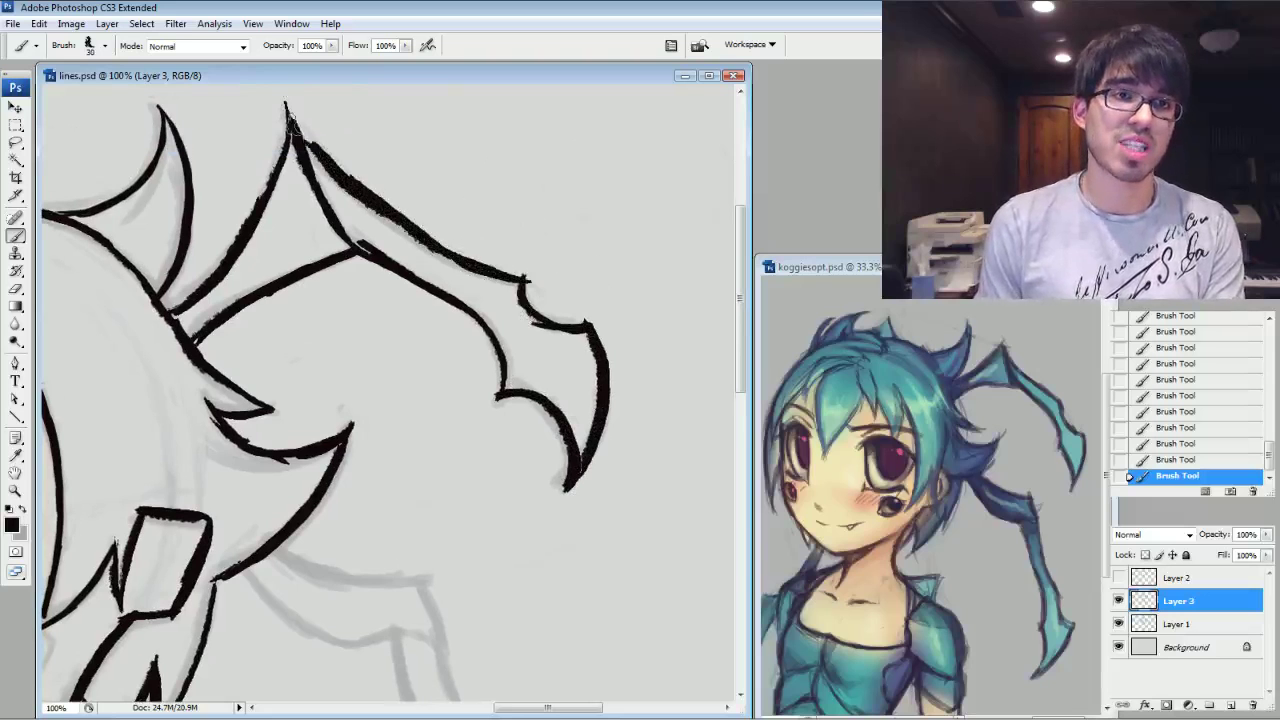
pyautogui.hotkey('ctrl', '+')
pyautogui.hotkey('ctrl', '+')
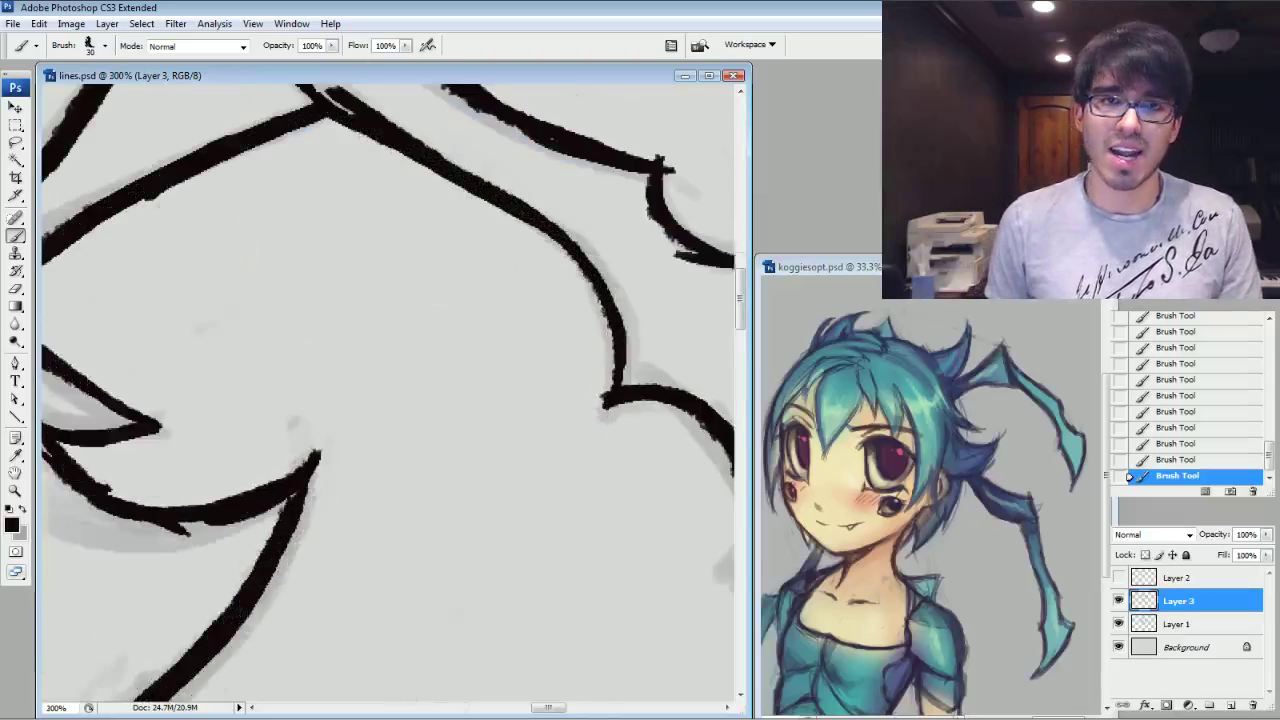
pyautogui.hotkey('ctrl', '-')
pyautogui.scroll(5, 404, 314)
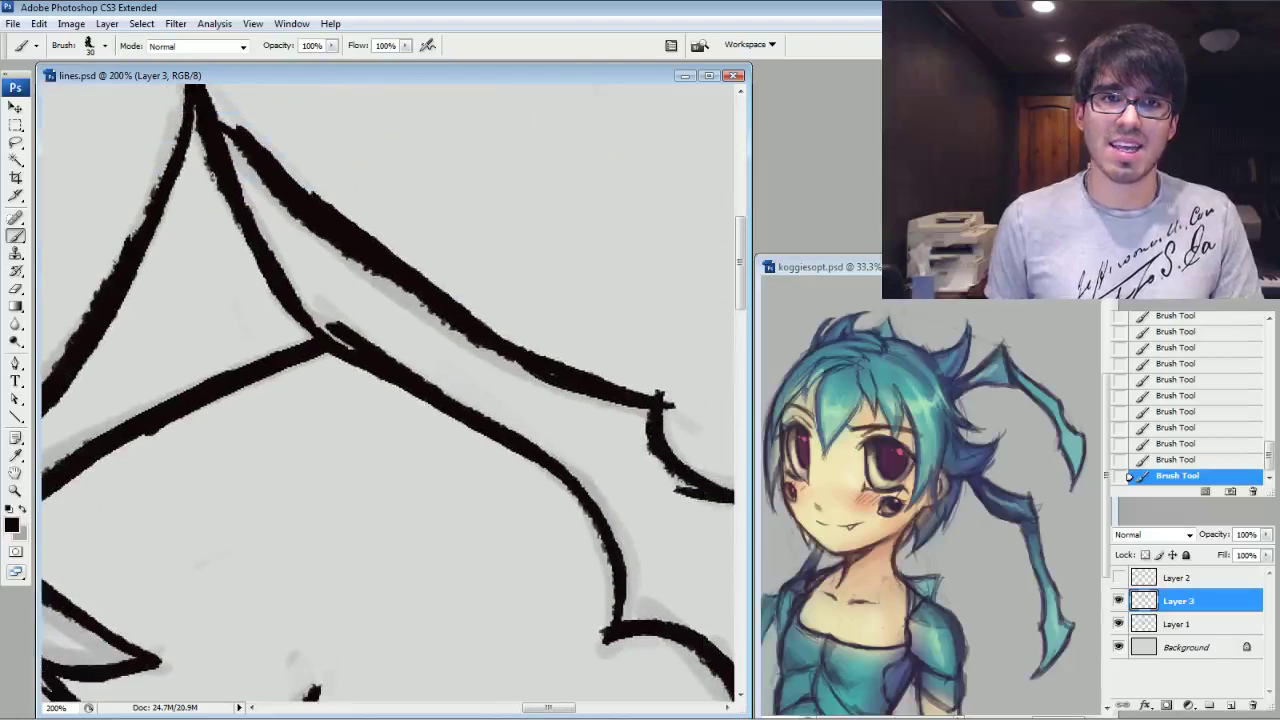
pyautogui.moveTo(660, 283); pyautogui.dragTo(445, 132)
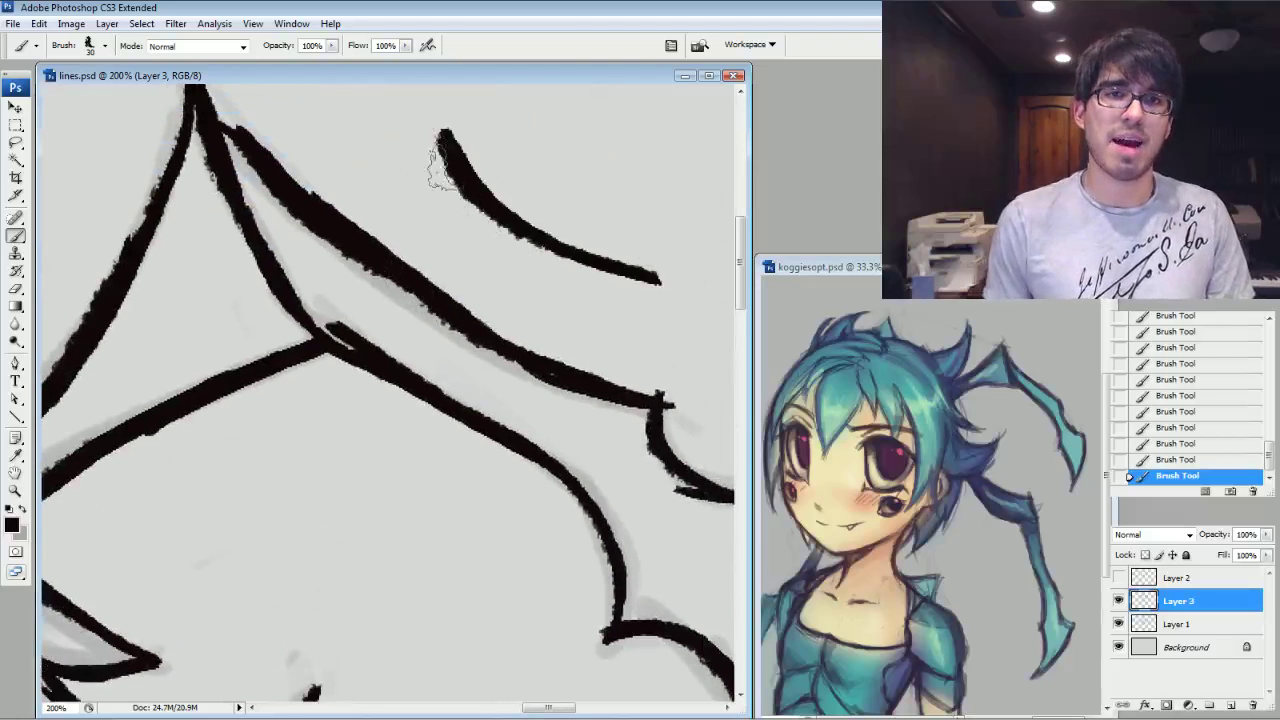
pyautogui.hotkey('ctrl', '-')
pyautogui.hotkey('ctrl', '-')
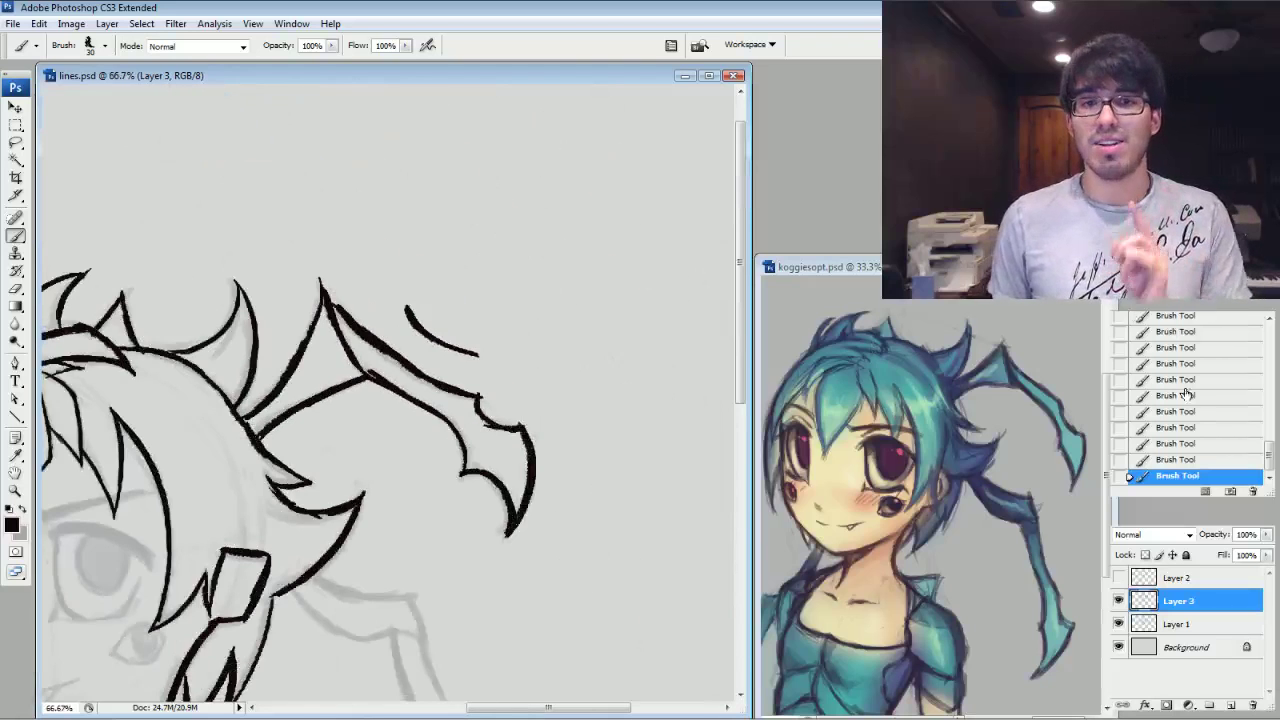
pyautogui.click(1180, 459)
pyautogui.click(1175, 427)
pyautogui.click(1170, 412)
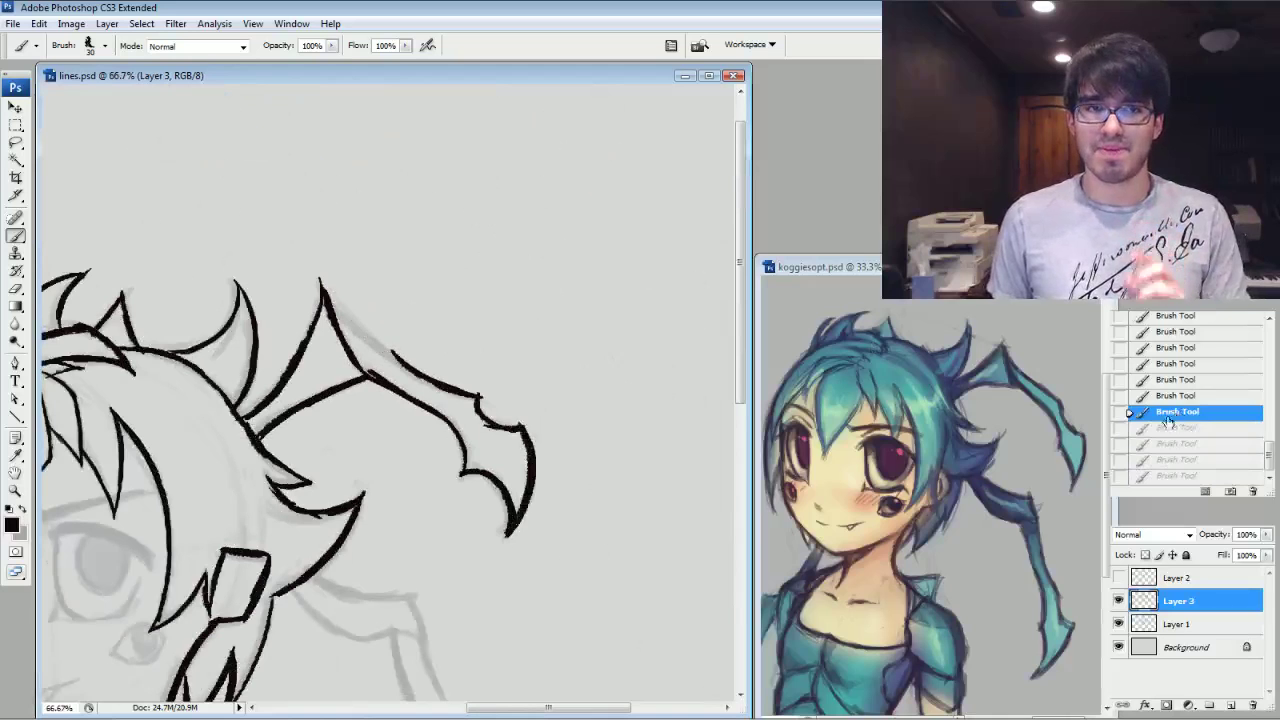
pyautogui.click(1190, 396)
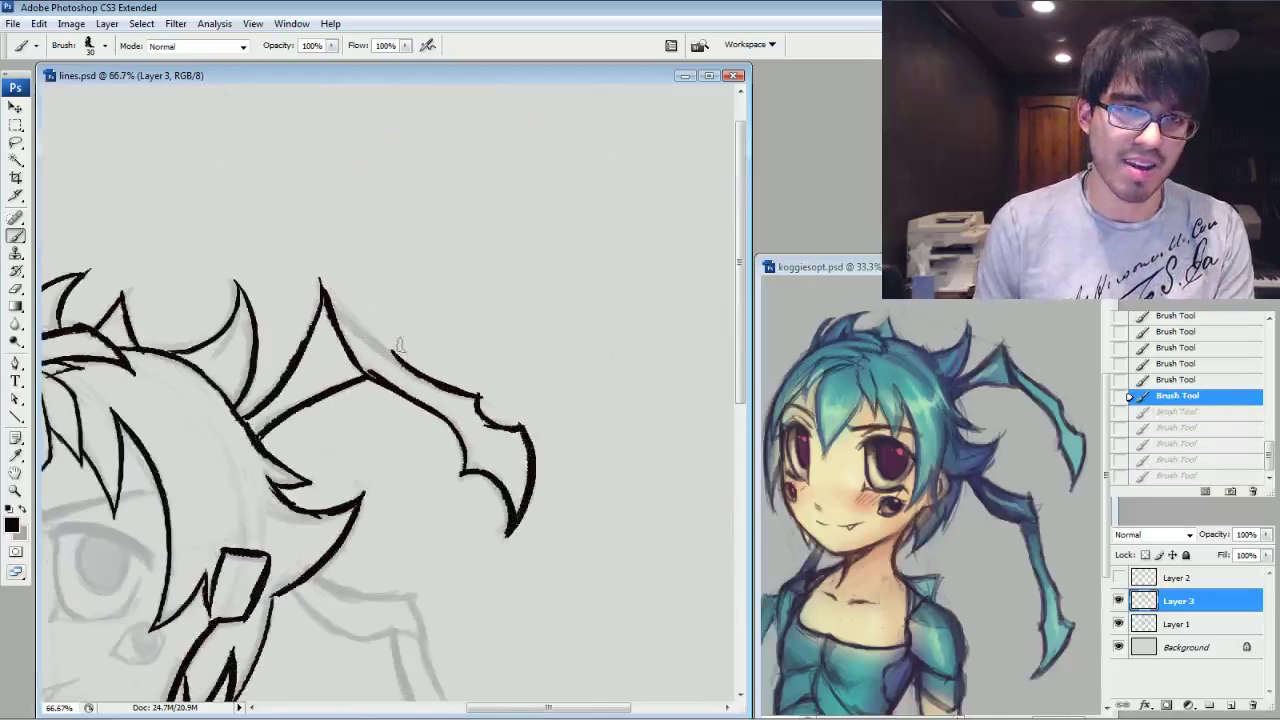
# Ink the missing part of the upper antenna's top edge up to its peak with the 30 px brush.
pyautogui.moveTo(370, 328)
pyautogui.mouseDown()
pyautogui.moveTo(410, 367)
pyautogui.moveTo(400, 359)
pyautogui.mouseUp()
pyautogui.moveTo(330, 303); pyautogui.dragTo(366, 335)
# Ink the base segment of the lower antenna, with its upper and lower edges and the short joint at its end.
pyautogui.moveTo(400, 460)
pyautogui.mouseDown()
pyautogui.moveTo(557, 280)
pyautogui.moveTo(517, 190)
pyautogui.moveTo(507, 195)
pyautogui.mouseUp()
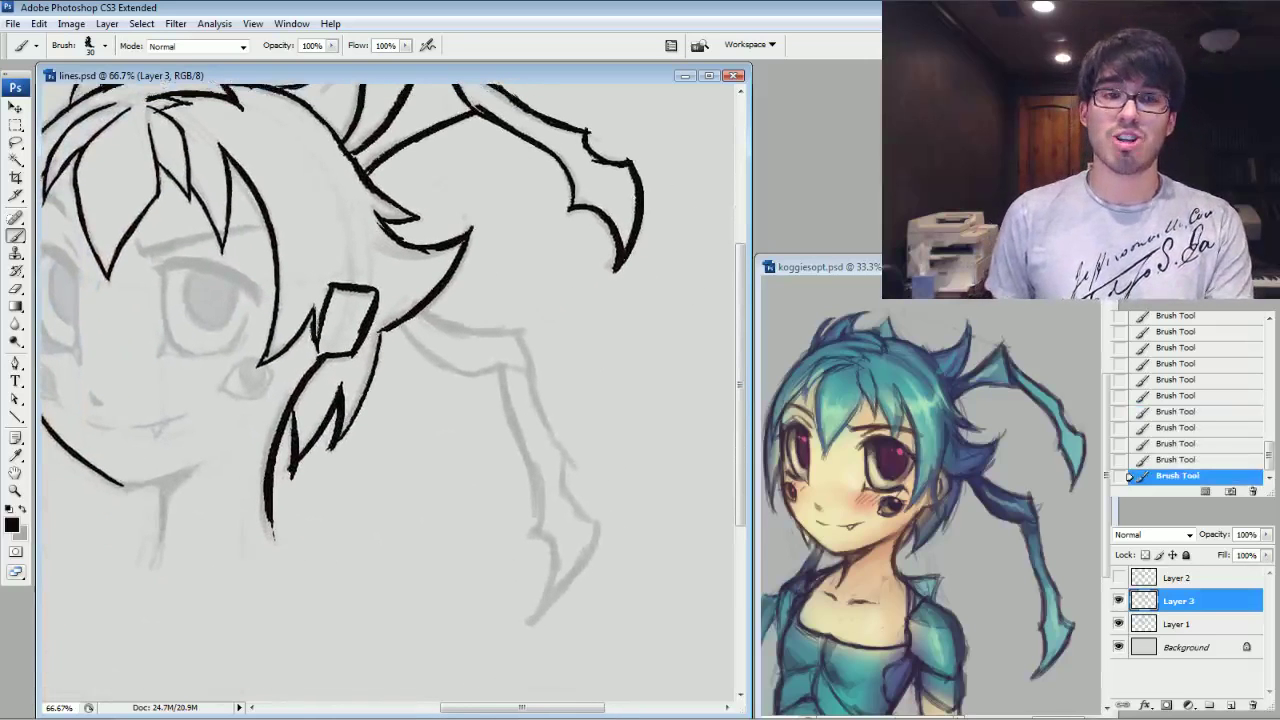
pyautogui.hotkey('ctrl', '+')
pyautogui.moveTo(430, 400); pyautogui.dragTo(356, 386)
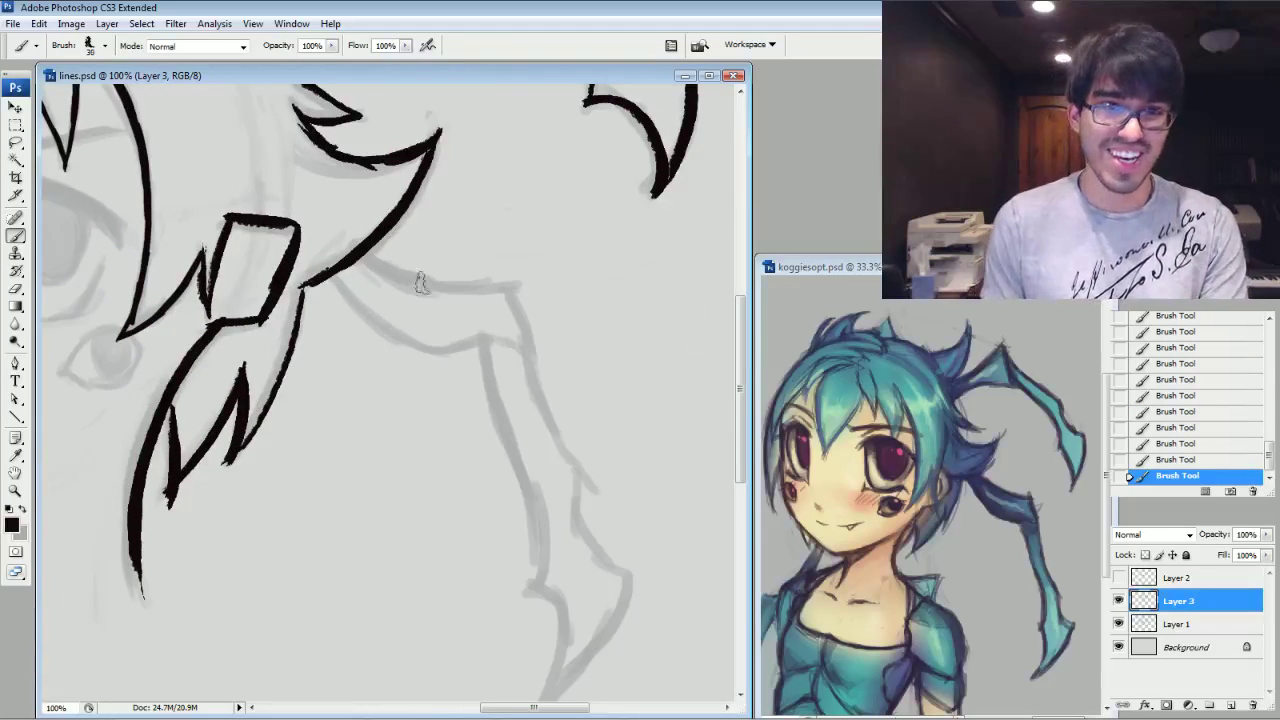
pyautogui.moveTo(413, 290); pyautogui.dragTo(510, 282)
pyautogui.moveTo(322, 282)
pyautogui.mouseDown()
pyautogui.moveTo(458, 350)
pyautogui.moveTo(498, 342)
pyautogui.moveTo(540, 362)
pyautogui.moveTo(494, 272)
pyautogui.mouseUp()
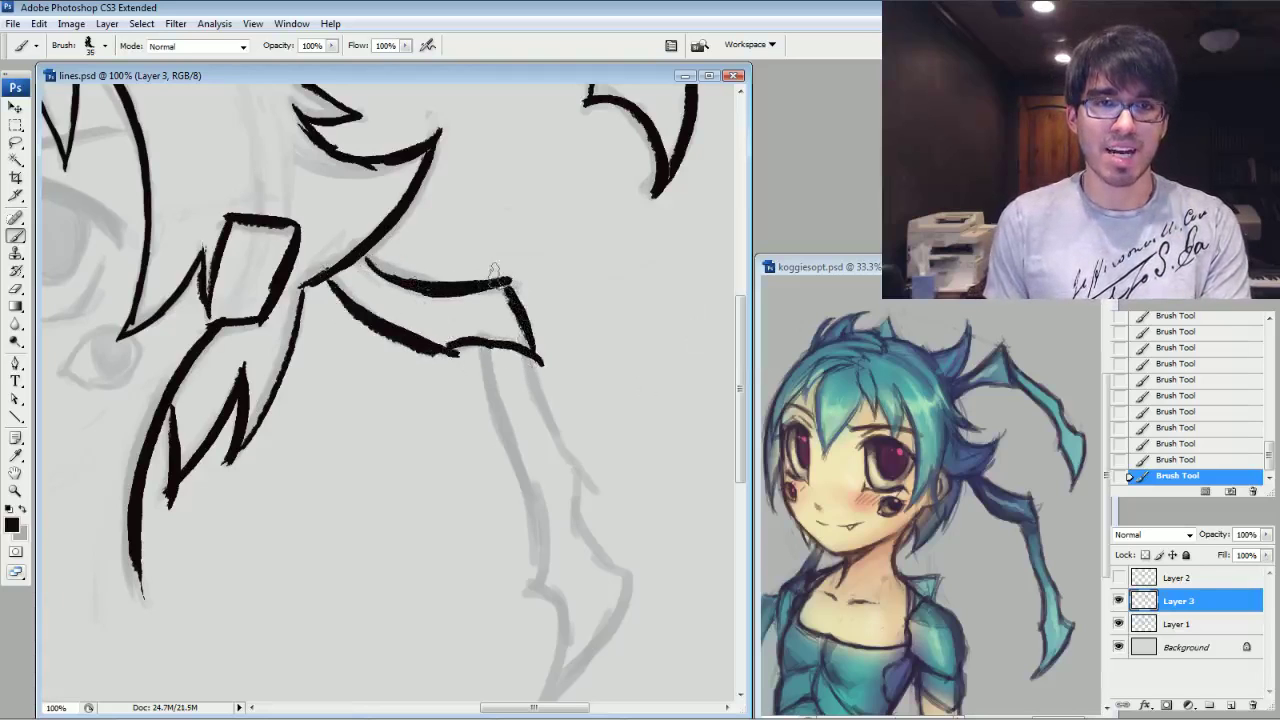
# Ink the hanging outer segment of the lower antenna, from the joint around its notches and hooked tip.
pyautogui.moveTo(560, 440); pyautogui.dragTo(532, 366)
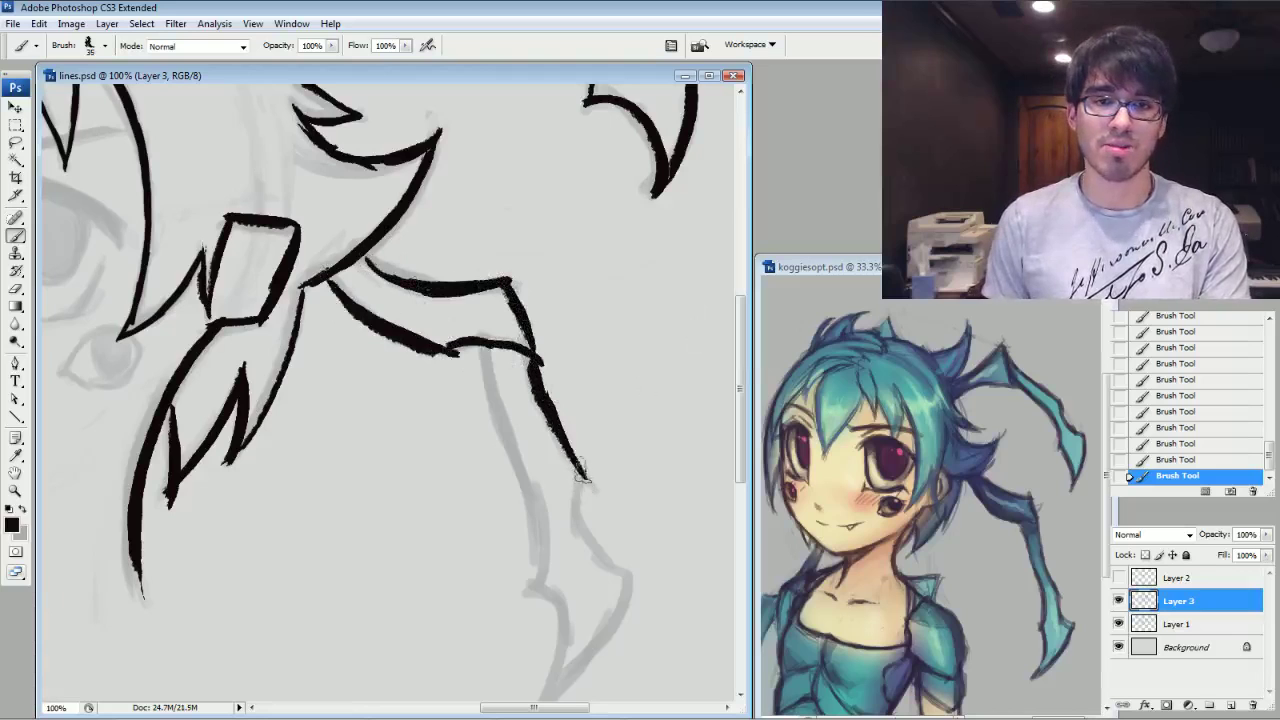
pyautogui.moveTo(585, 474)
pyautogui.mouseDown()
pyautogui.moveTo(608, 555)
pyautogui.moveTo(632, 577)
pyautogui.mouseUp()
pyautogui.moveTo(715, 557); pyautogui.dragTo(700, 365)
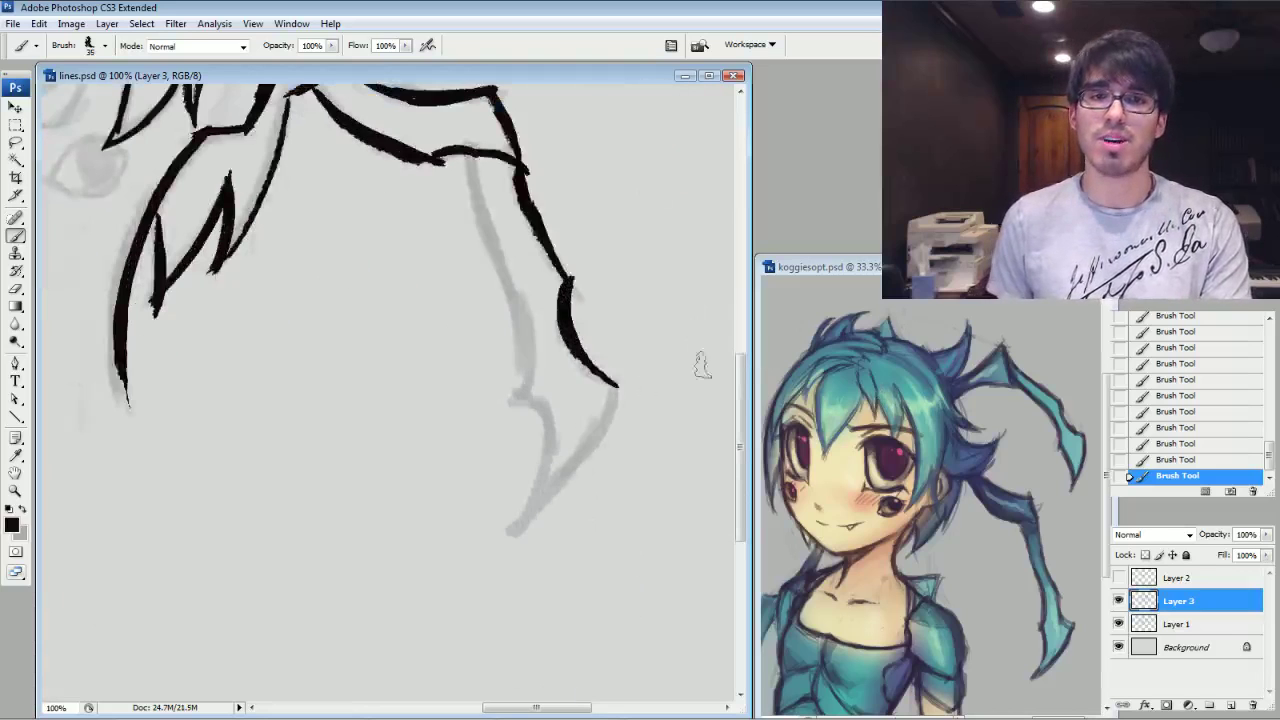
pyautogui.moveTo(617, 378); pyautogui.dragTo(518, 522)
pyautogui.moveTo(545, 412); pyautogui.dragTo(515, 522)
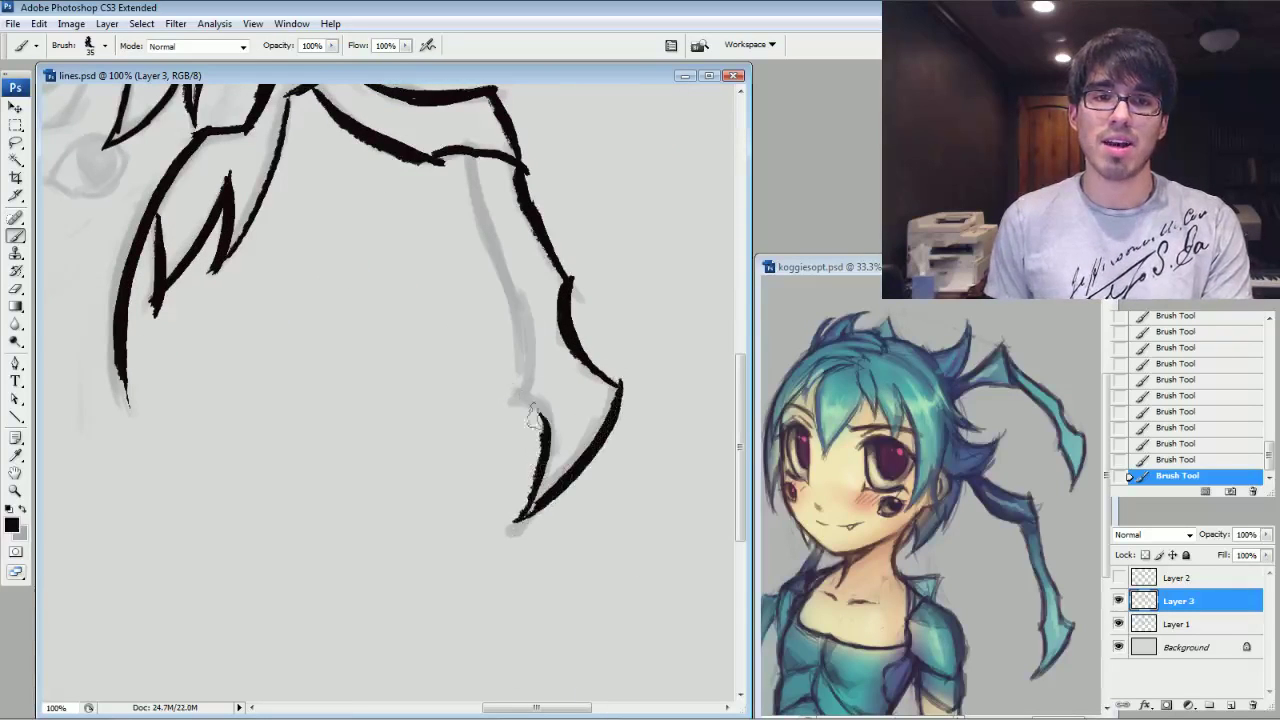
pyautogui.moveTo(522, 400); pyautogui.dragTo(484, 155)
# Ink the underside of the chin and the front neck line, filling the triangular shadow where they meet.
pyautogui.moveTo(215, 300)
pyautogui.mouseDown()
pyautogui.moveTo(436, 352)
pyautogui.moveTo(642, 477)
pyautogui.mouseUp()
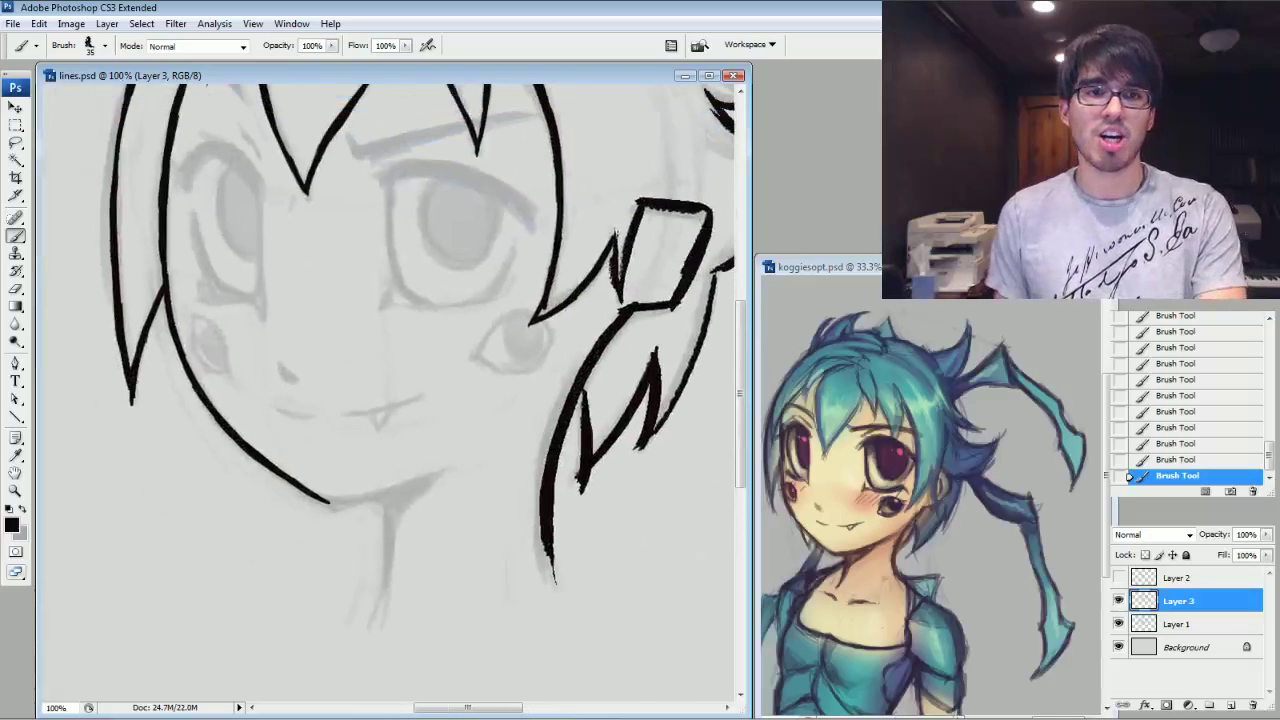
pyautogui.moveTo(376, 617)
pyautogui.mouseDown()
pyautogui.moveTo(391, 499)
pyautogui.moveTo(328, 500)
pyautogui.moveTo(439, 466)
pyautogui.moveTo(397, 516)
pyautogui.mouseUp()
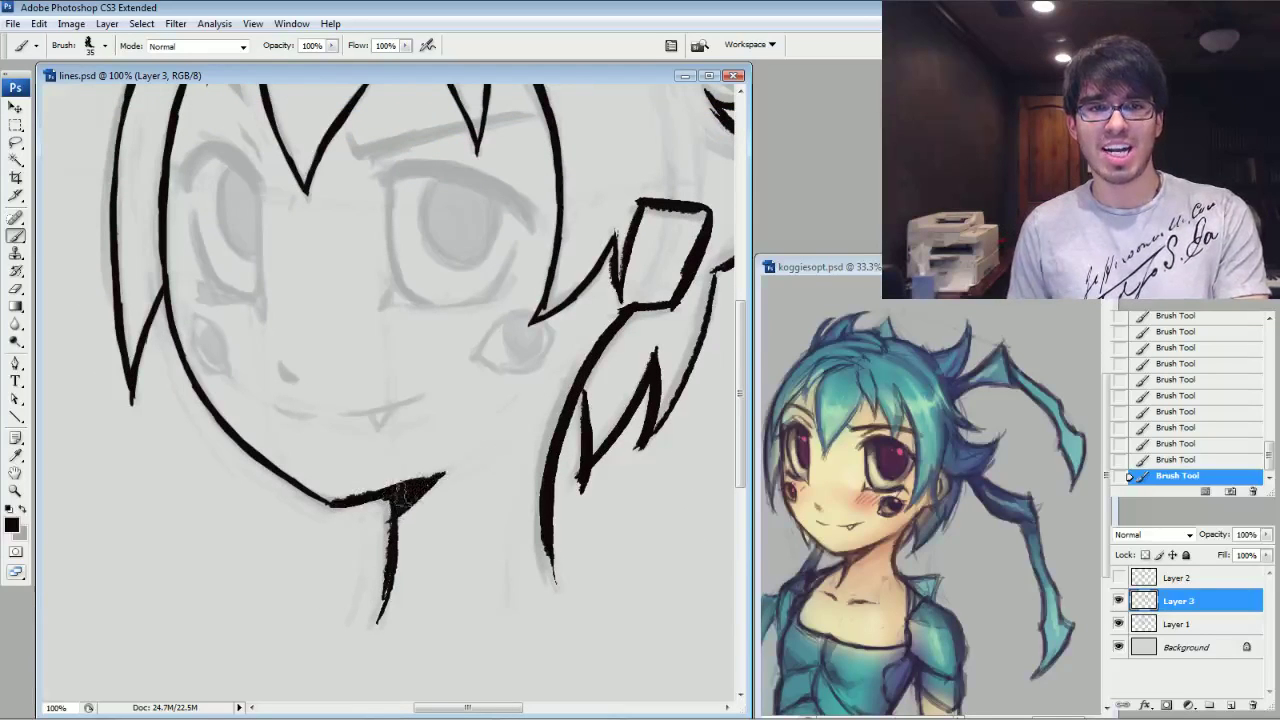
pyautogui.moveTo(634, 330); pyautogui.dragTo(588, 416)
# Set the Eraser to the Aufgenommener Pinsel 4 5 brush tip and reduce its size to 50 px.
pyautogui.moveTo(730, 178); pyautogui.dragTo(548, 495)
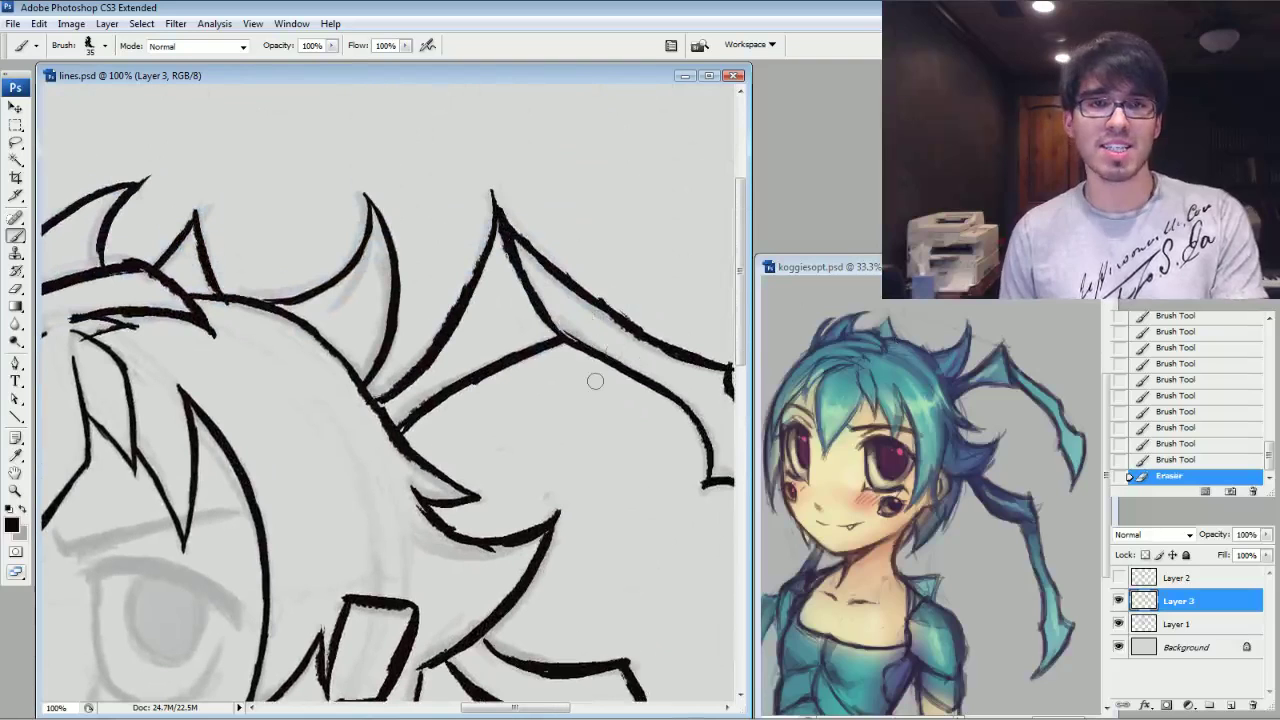
pyautogui.click(16, 289)
pyautogui.rightClick(445, 330)
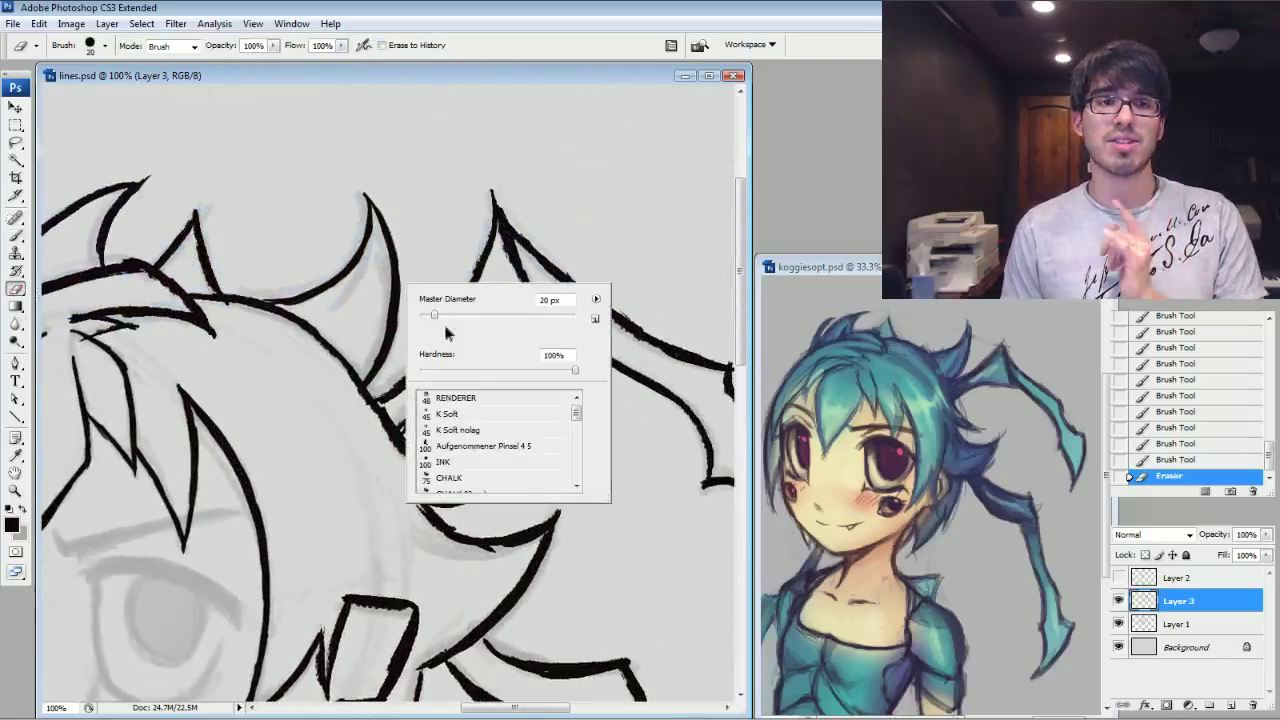
pyautogui.click(465, 446)
pyautogui.press('Return')
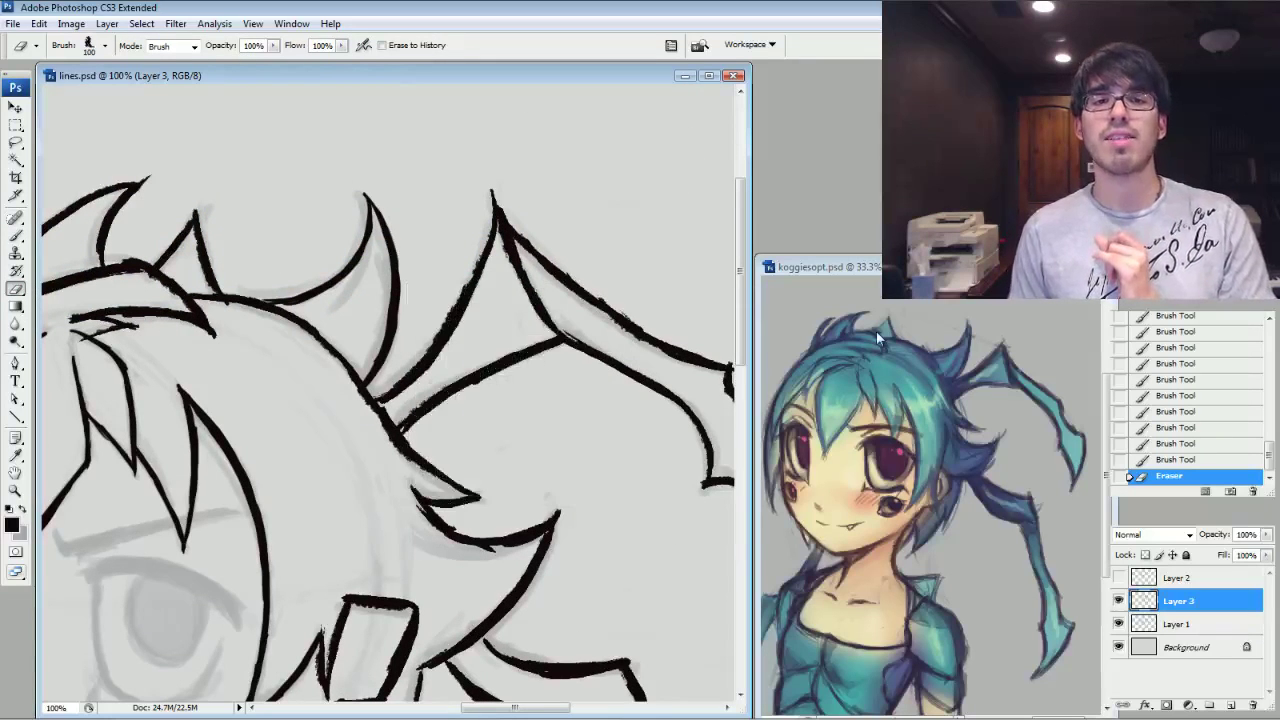
pyautogui.press('[')
pyautogui.press('[')
pyautogui.press('[')
pyautogui.press('[')
pyautogui.press('[')
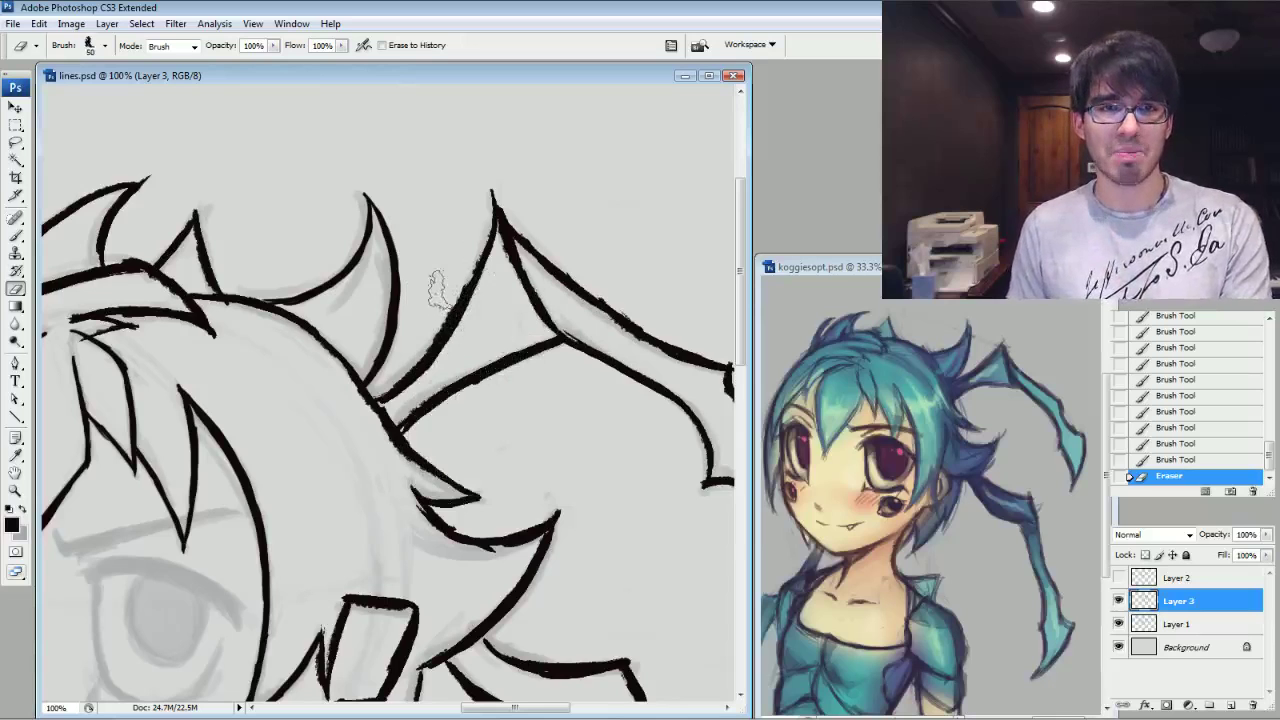
# Trim the outer edge of the upper antenna's base with the Eraser at 50 px, stepping back the last erase.
pyautogui.press(']')
pyautogui.press(']')
pyautogui.press(']')
pyautogui.press(']')
pyautogui.press(']')
pyautogui.press('[')
pyautogui.press('[')
pyautogui.moveTo(436, 282); pyautogui.dragTo(450, 252)
pyautogui.press('[')
pyautogui.press('[')
pyautogui.press('[')
pyautogui.moveTo(421, 309)
pyautogui.mouseDown()
pyautogui.moveTo(456, 277)
pyautogui.moveTo(410, 346)
pyautogui.mouseUp()
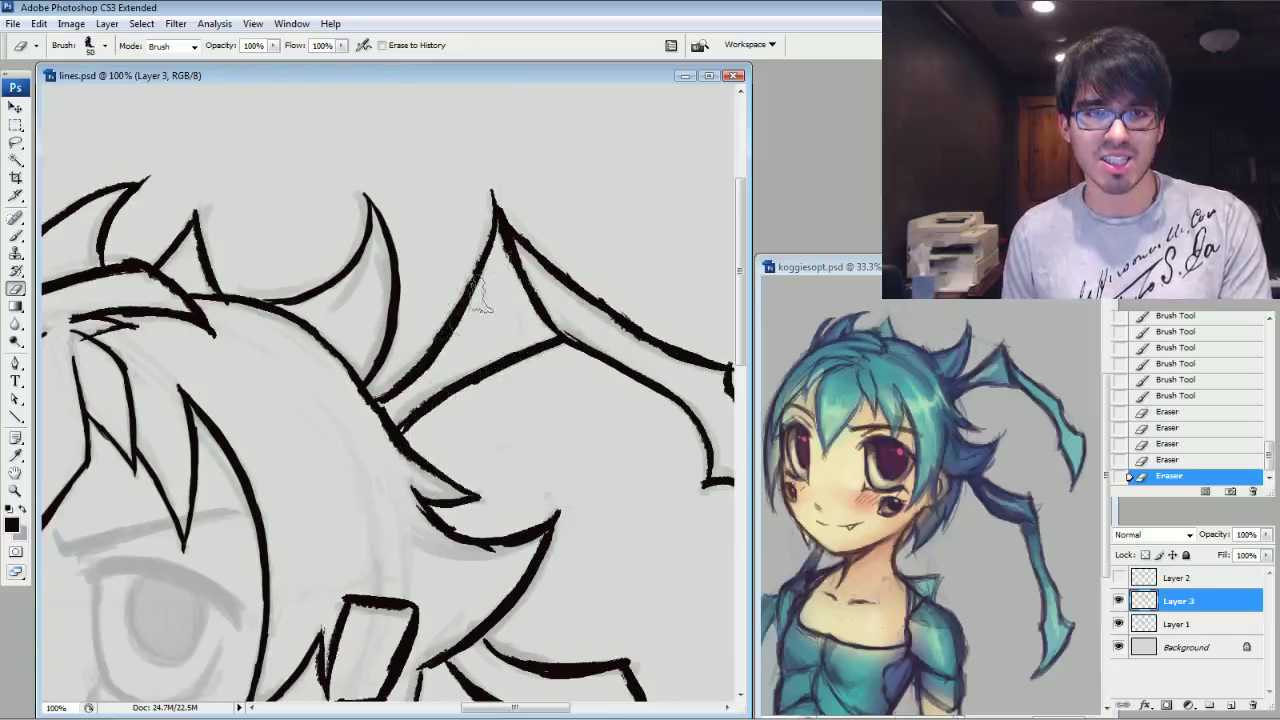
pyautogui.moveTo(453, 309); pyautogui.dragTo(437, 330)
pyautogui.click(1157, 457)
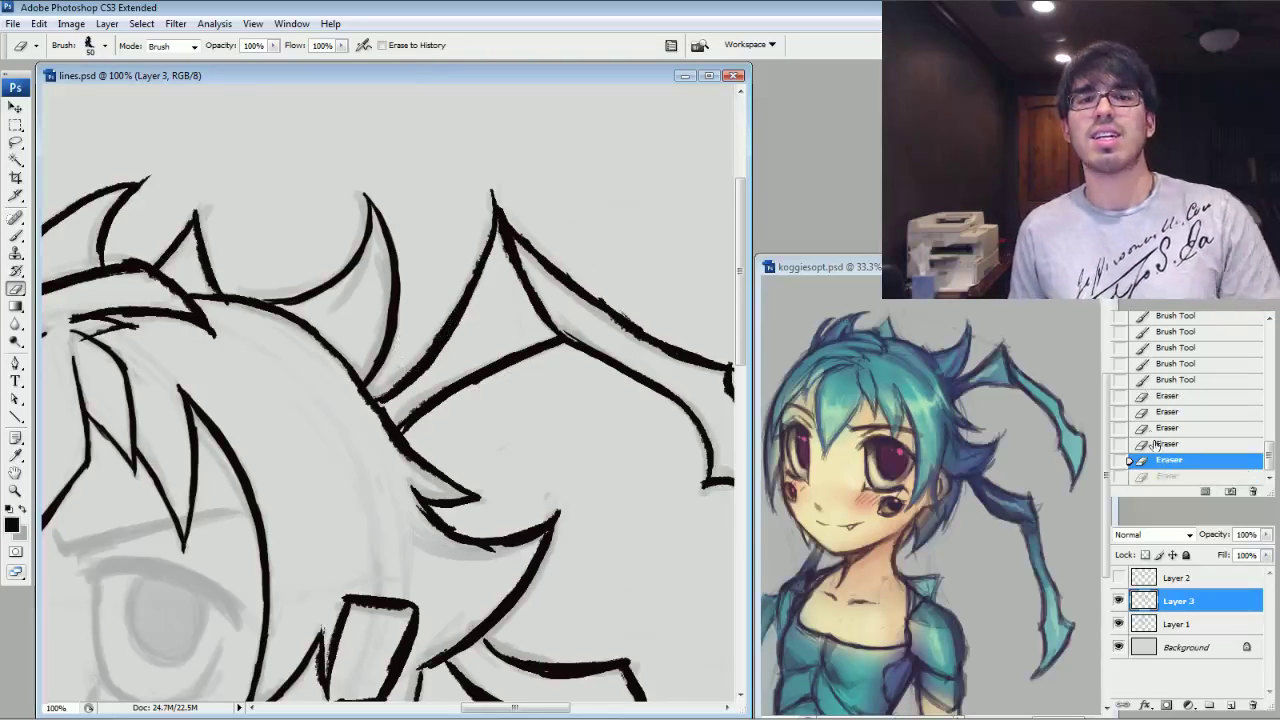
# Switch the Eraser to the INK brush tip and reduce its size for fine trimming.
pyautogui.rightClick(484, 324)
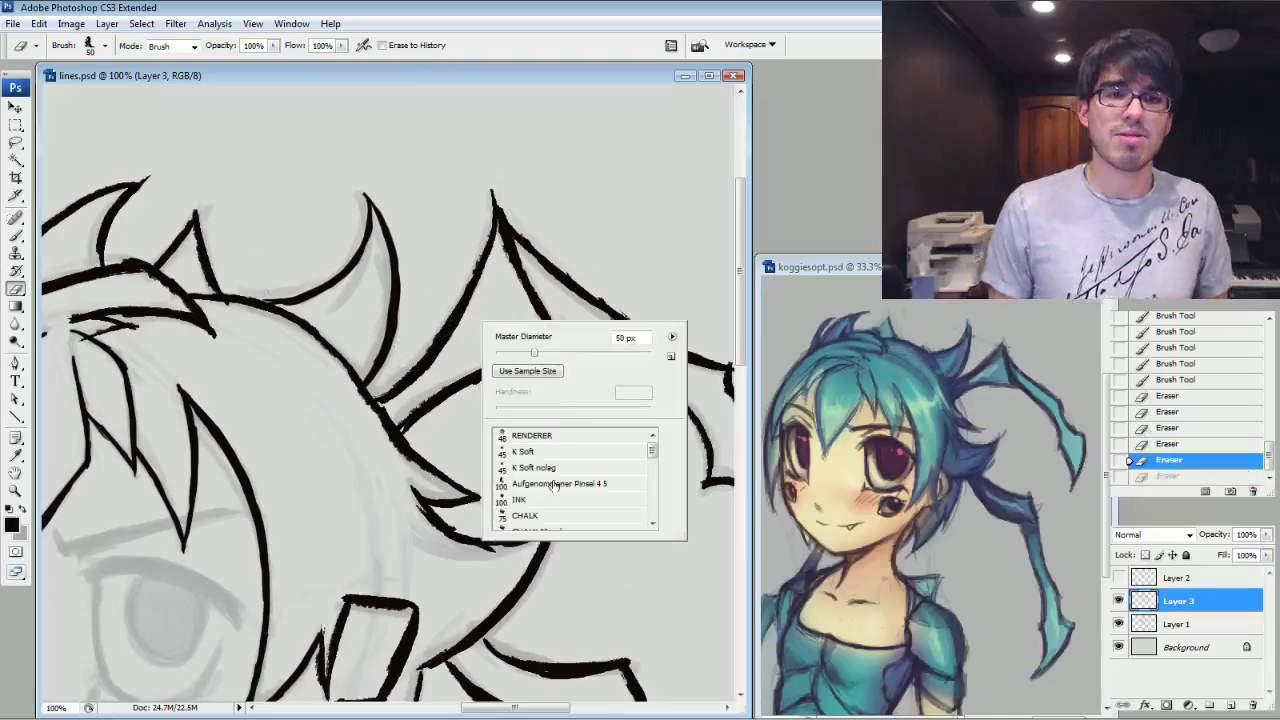
pyautogui.click(540, 499)
pyautogui.press('Return')
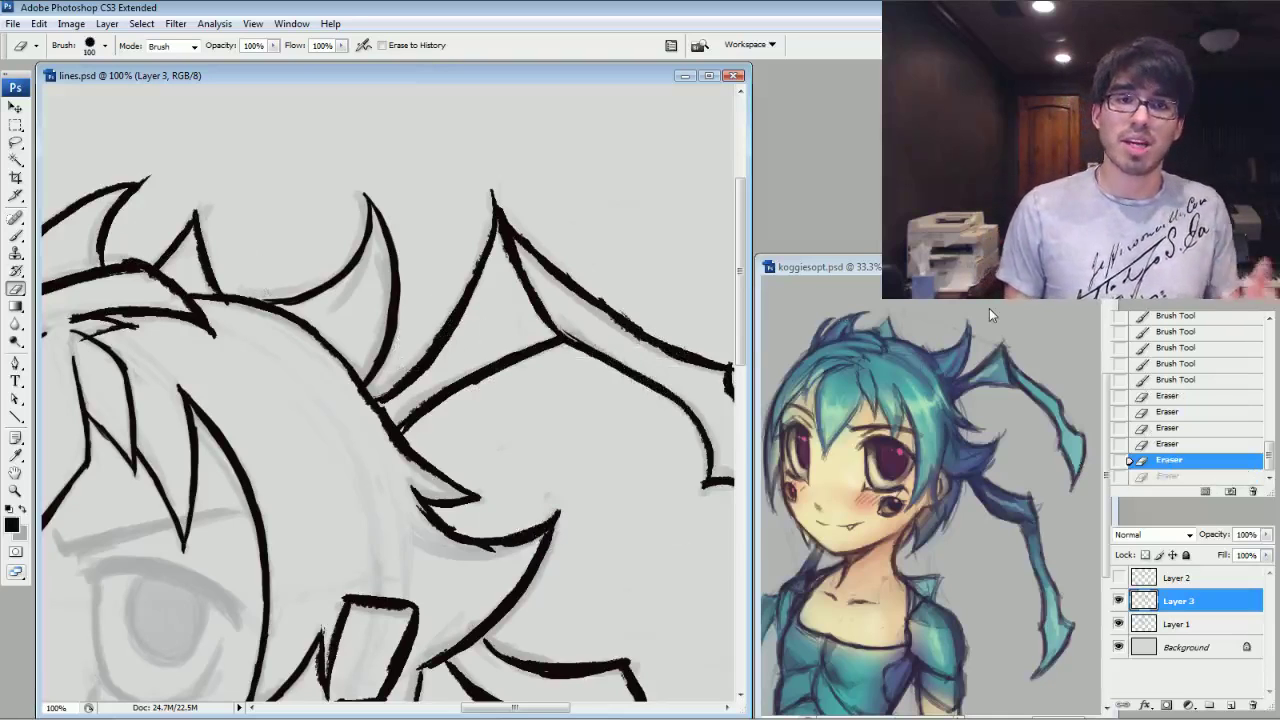
pyautogui.press('[')
pyautogui.press('[')
pyautogui.press('[')
pyautogui.press('[')
pyautogui.press('[')
pyautogui.press('[')
# Smooth the outer edge of the upper antenna's rising base line by erasing along it, reducing the Eraser to 30 px.
pyautogui.moveTo(421, 335); pyautogui.dragTo(455, 280)
pyautogui.moveTo(456, 278); pyautogui.dragTo(477, 204)
pyautogui.press('[')
pyautogui.moveTo(459, 262); pyautogui.dragTo(482, 193)
pyautogui.press('[')
# Return to the Brush and set its size to 30 px for inking the facial features.
pyautogui.moveTo(420, 480)
pyautogui.mouseDown()
pyautogui.moveTo(552, 273)
pyautogui.moveTo(707, 174)
pyautogui.moveTo(728, 199)
pyautogui.mouseUp()
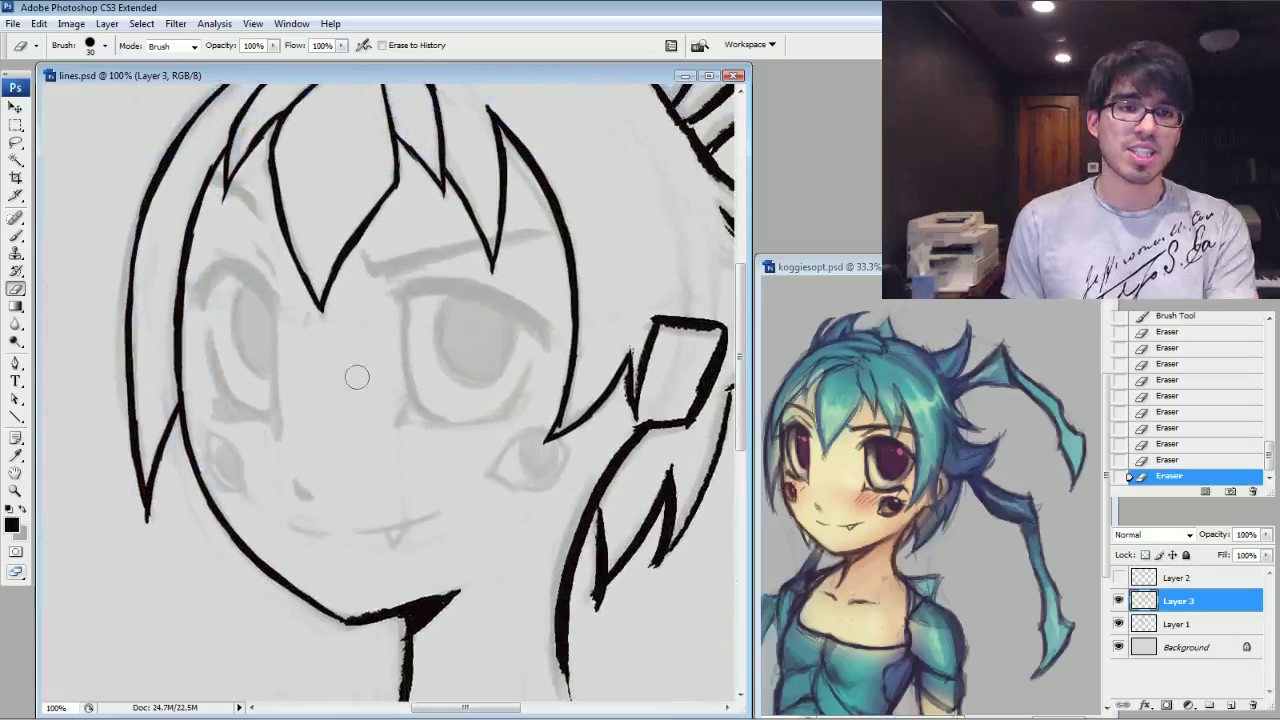
pyautogui.press('b')
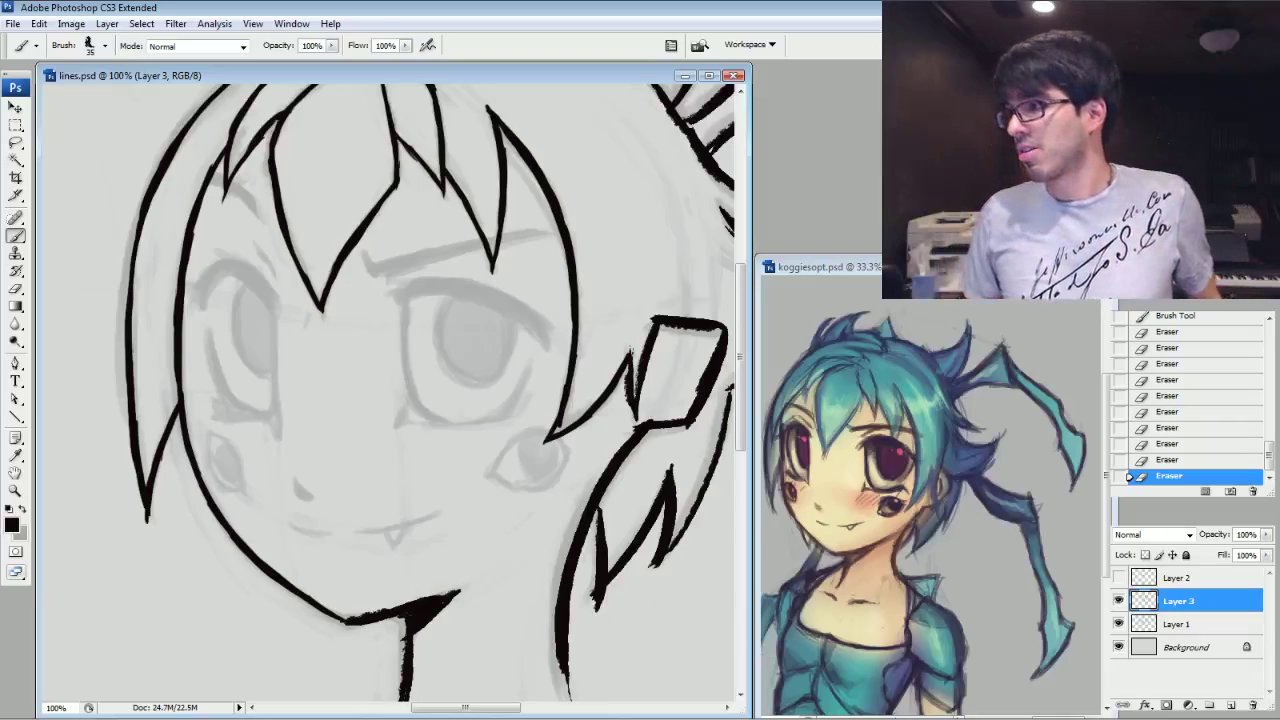
pyautogui.hotkey('alt', 'Tab')
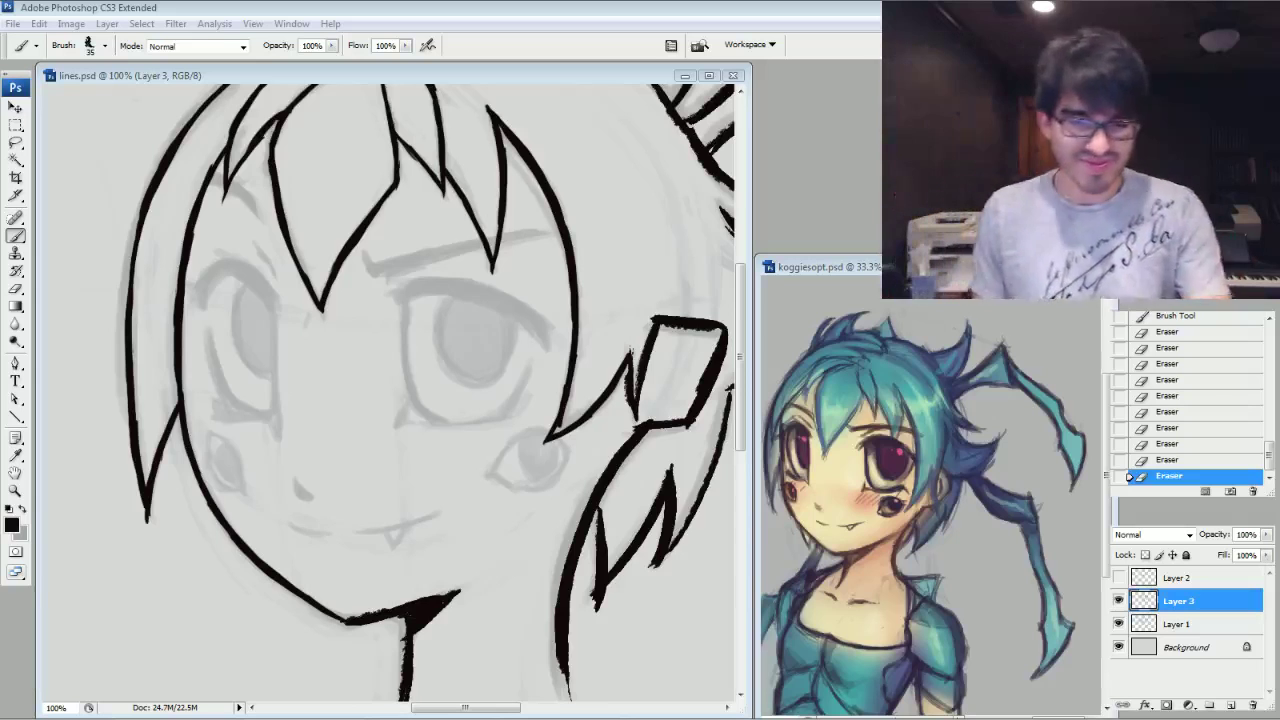
pyautogui.moveTo(482, 327); pyautogui.dragTo(512, 297)
pyautogui.press(']')
pyautogui.press(']')
pyautogui.press(']')
pyautogui.press(']')
pyautogui.press(']')
pyautogui.press(']')
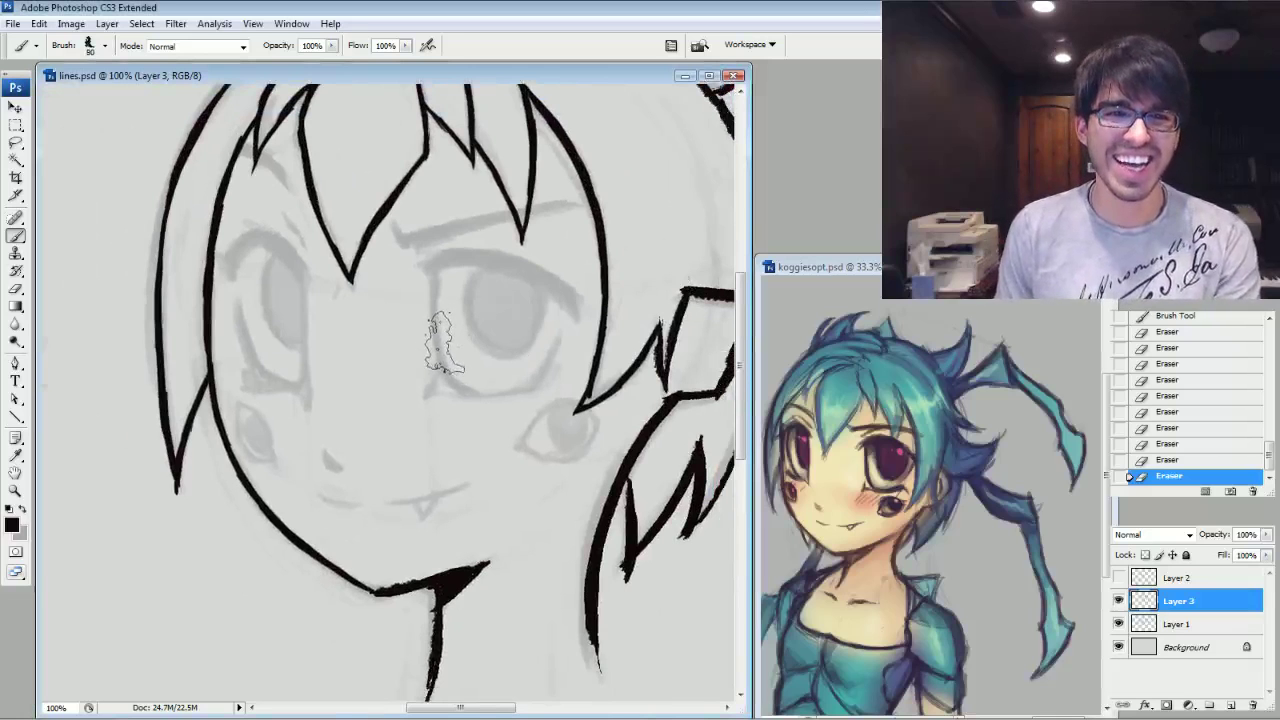
pyautogui.press('[')
pyautogui.press('[')
pyautogui.press('[')
pyautogui.press('[')
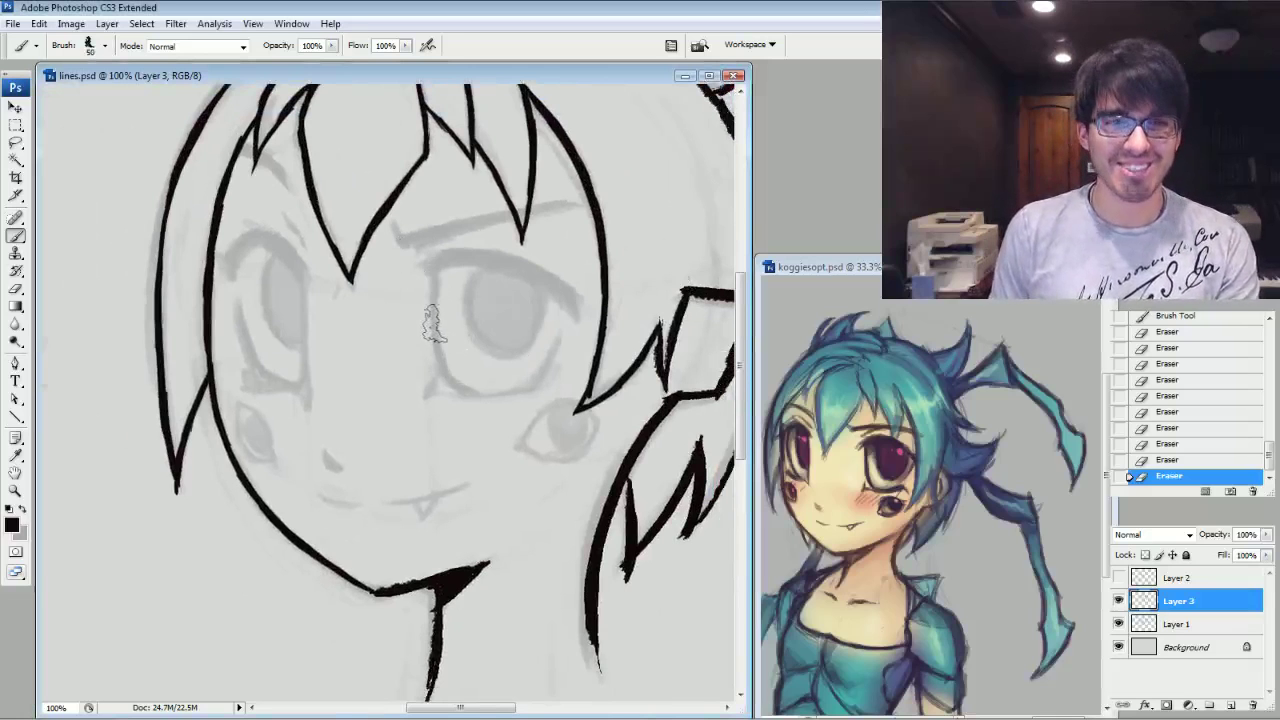
pyautogui.press('[')
pyautogui.press('[')
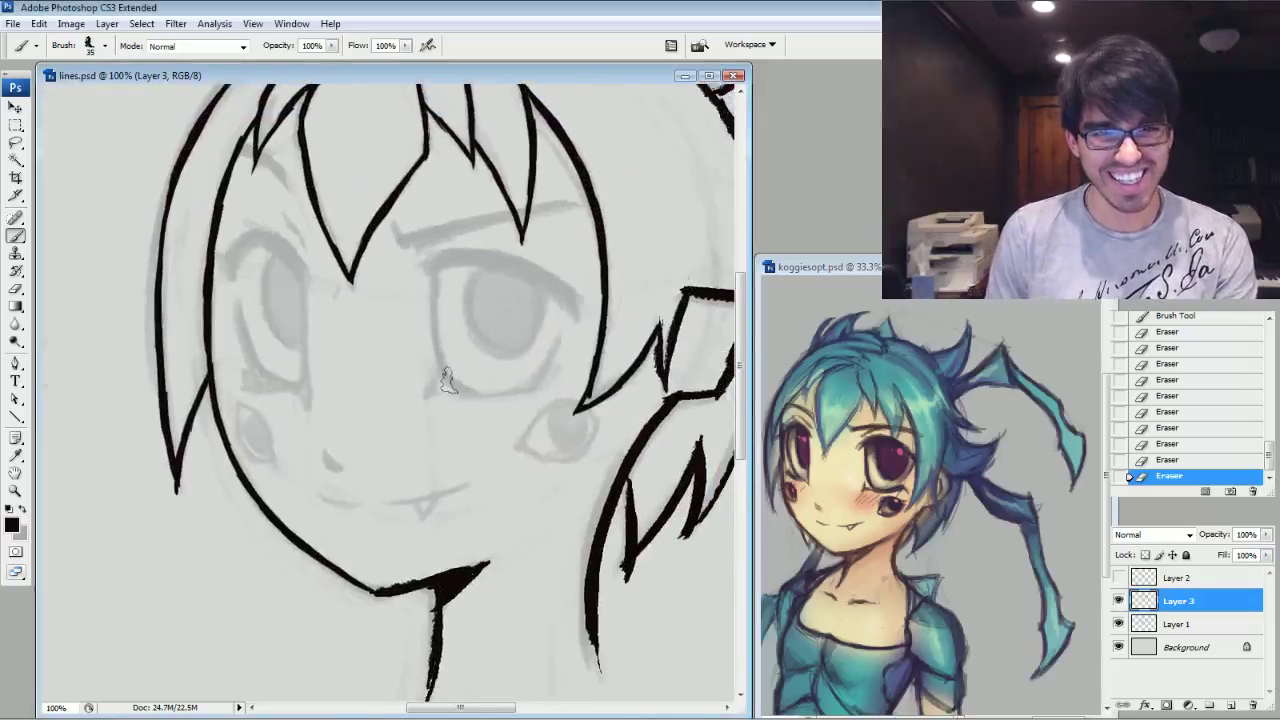
pyautogui.press('[')
# Ink the inner side, lower lid, outer curve and small inner corner of the larger eye over the sketch.
pyautogui.moveTo(450, 372); pyautogui.dragTo(470, 391)
pyautogui.moveTo(435, 326); pyautogui.dragTo(452, 376)
pyautogui.moveTo(435, 328); pyautogui.dragTo(447, 364)
pyautogui.moveTo(440, 290); pyautogui.dragTo(433, 330)
pyautogui.moveTo(438, 262)
pyautogui.mouseDown()
pyautogui.moveTo(432, 345)
pyautogui.moveTo(435, 325)
pyautogui.mouseUp()
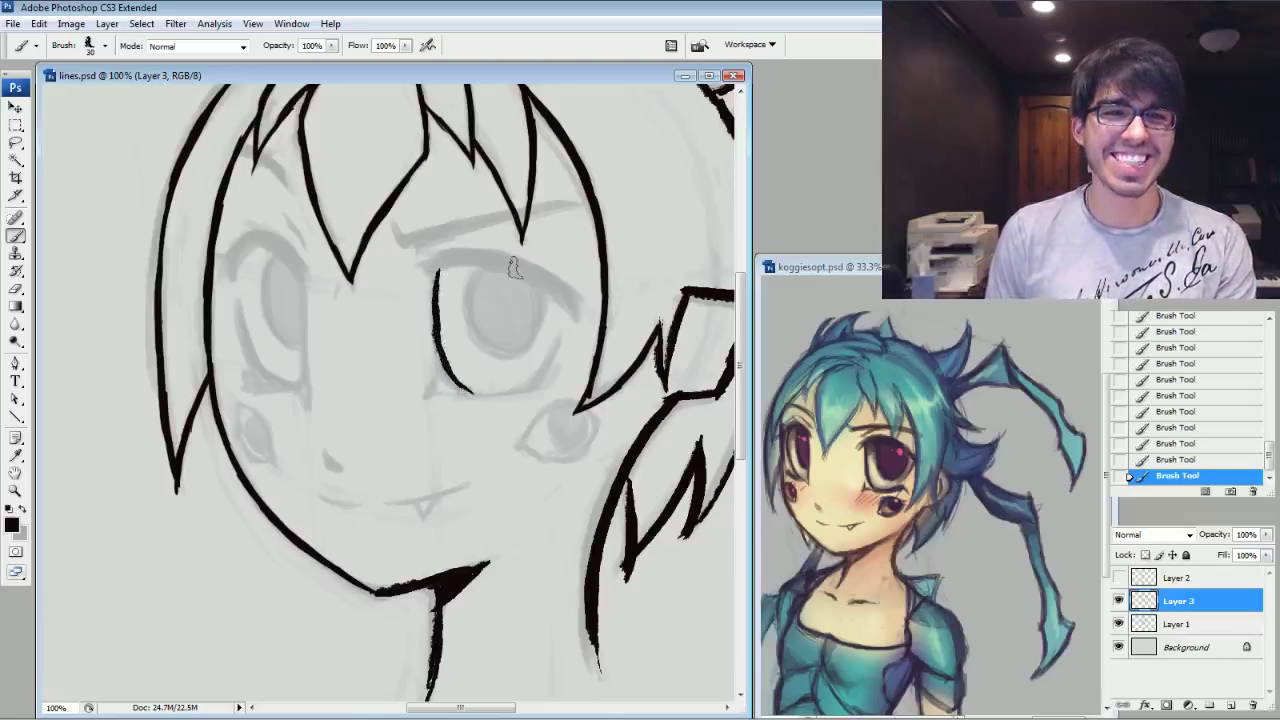
pyautogui.moveTo(476, 392); pyautogui.dragTo(546, 389)
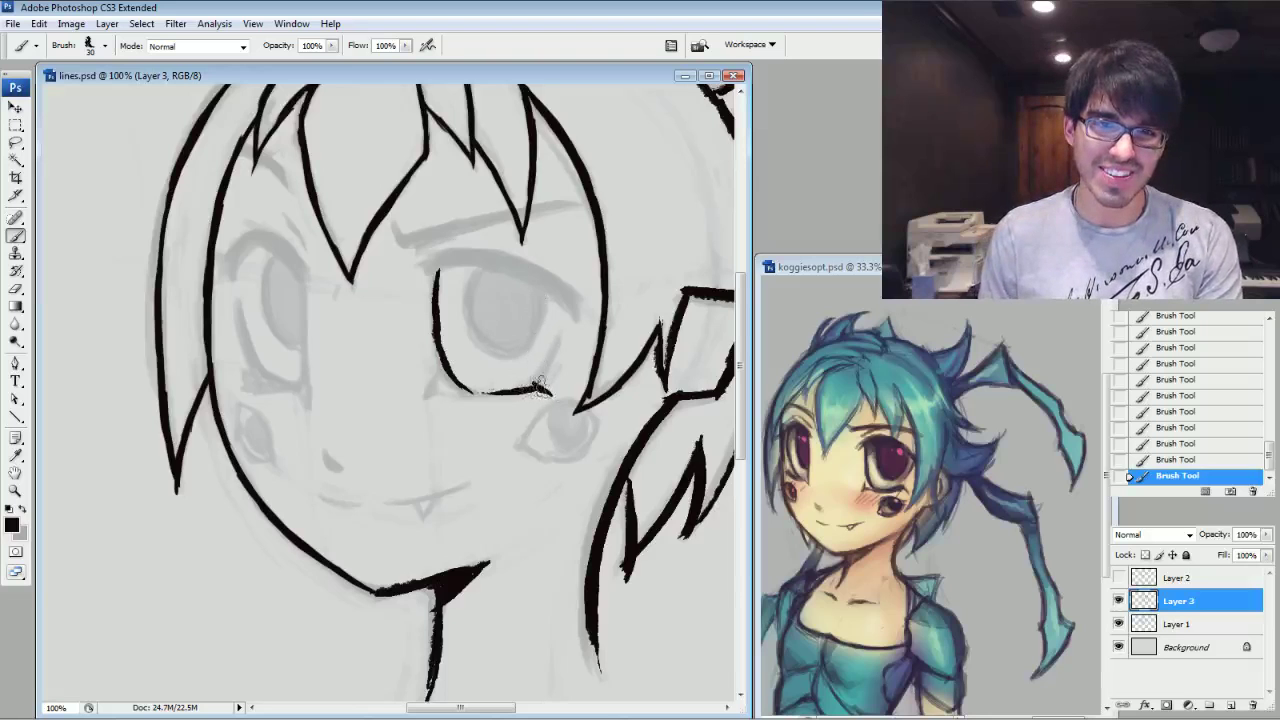
pyautogui.moveTo(527, 390); pyautogui.dragTo(562, 334)
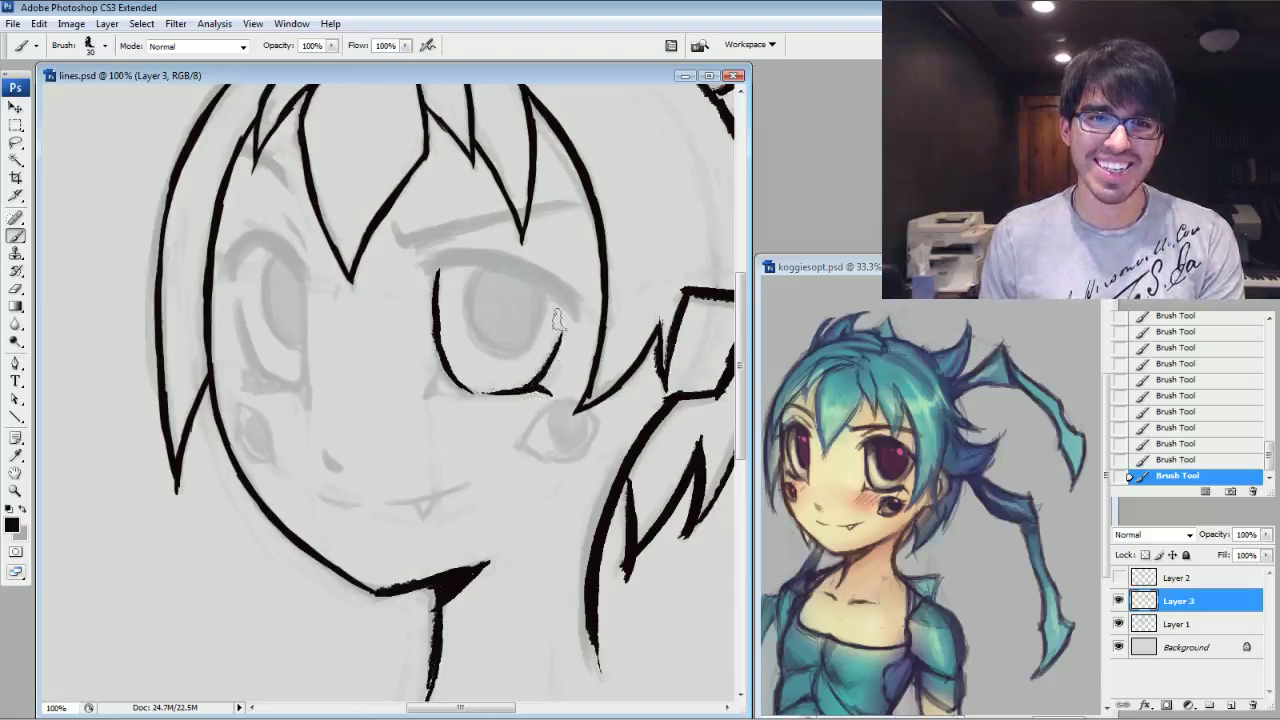
pyautogui.moveTo(468, 392)
pyautogui.mouseDown()
pyautogui.moveTo(446, 391)
pyautogui.moveTo(433, 368)
pyautogui.mouseUp()
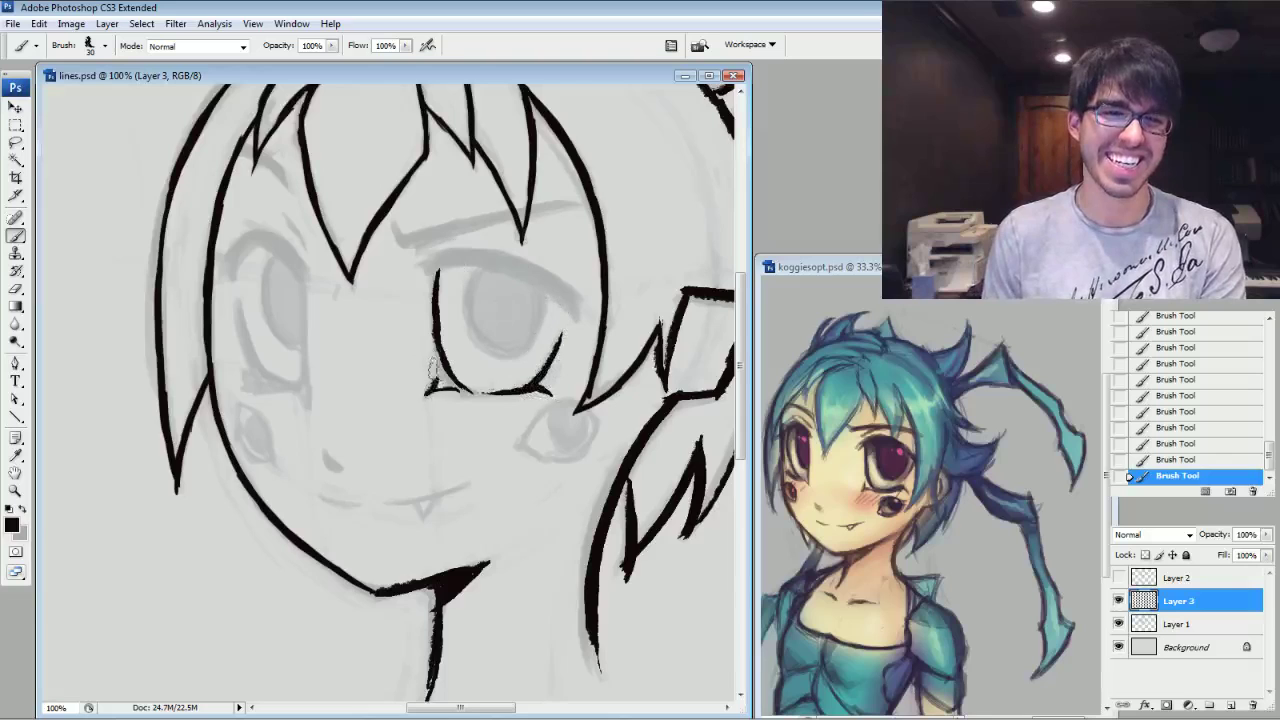
# Ink the smaller eye with a thick upper lid, straight inner edge, iris outline and lower outer corner.
pyautogui.moveTo(297, 389)
pyautogui.mouseDown()
pyautogui.moveTo(298, 262)
pyautogui.moveTo(290, 272)
pyautogui.moveTo(305, 285)
pyautogui.moveTo(285, 250)
pyautogui.moveTo(268, 236)
pyautogui.moveTo(300, 284)
pyautogui.moveTo(252, 232)
pyautogui.moveTo(276, 250)
pyautogui.moveTo(237, 262)
pyautogui.moveTo(230, 275)
pyautogui.moveTo(250, 252)
pyautogui.moveTo(268, 254)
pyautogui.moveTo(240, 268)
pyautogui.moveTo(233, 292)
pyautogui.moveTo(235, 240)
pyautogui.moveTo(213, 272)
pyautogui.moveTo(248, 228)
pyautogui.moveTo(225, 262)
pyautogui.moveTo(261, 246)
pyautogui.mouseUp()
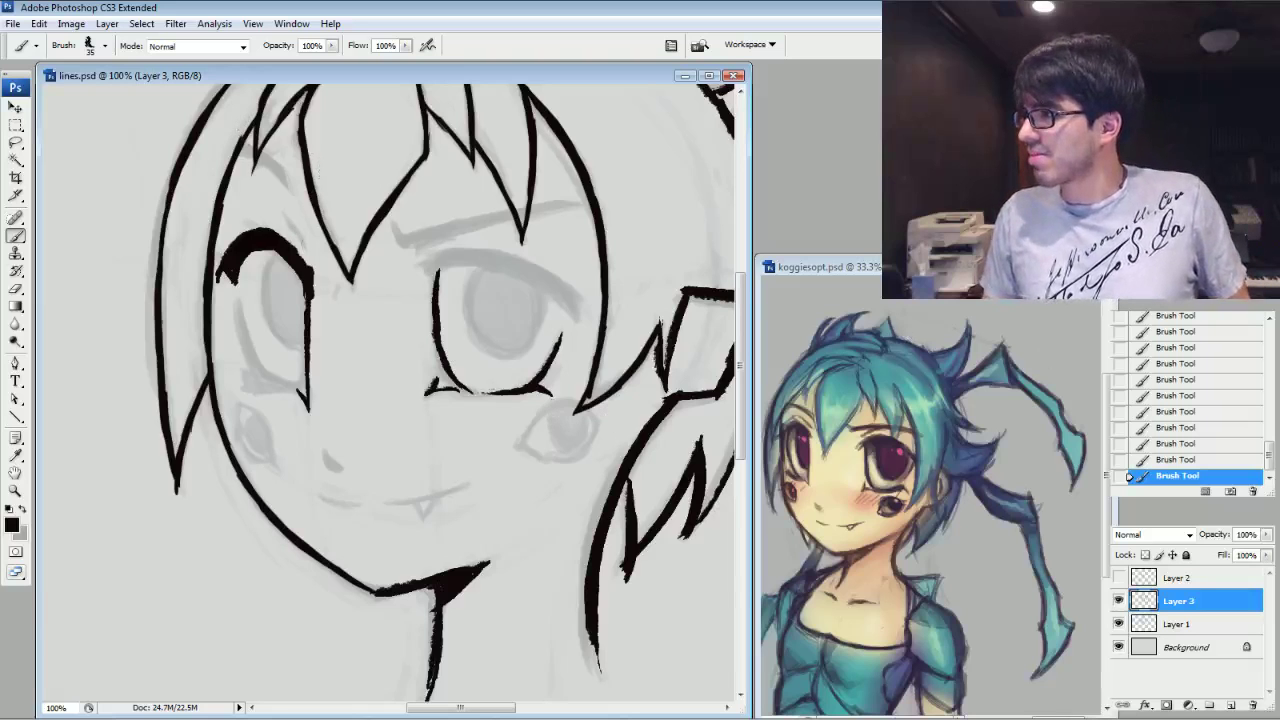
pyautogui.hotkey('alt', 'Tab')
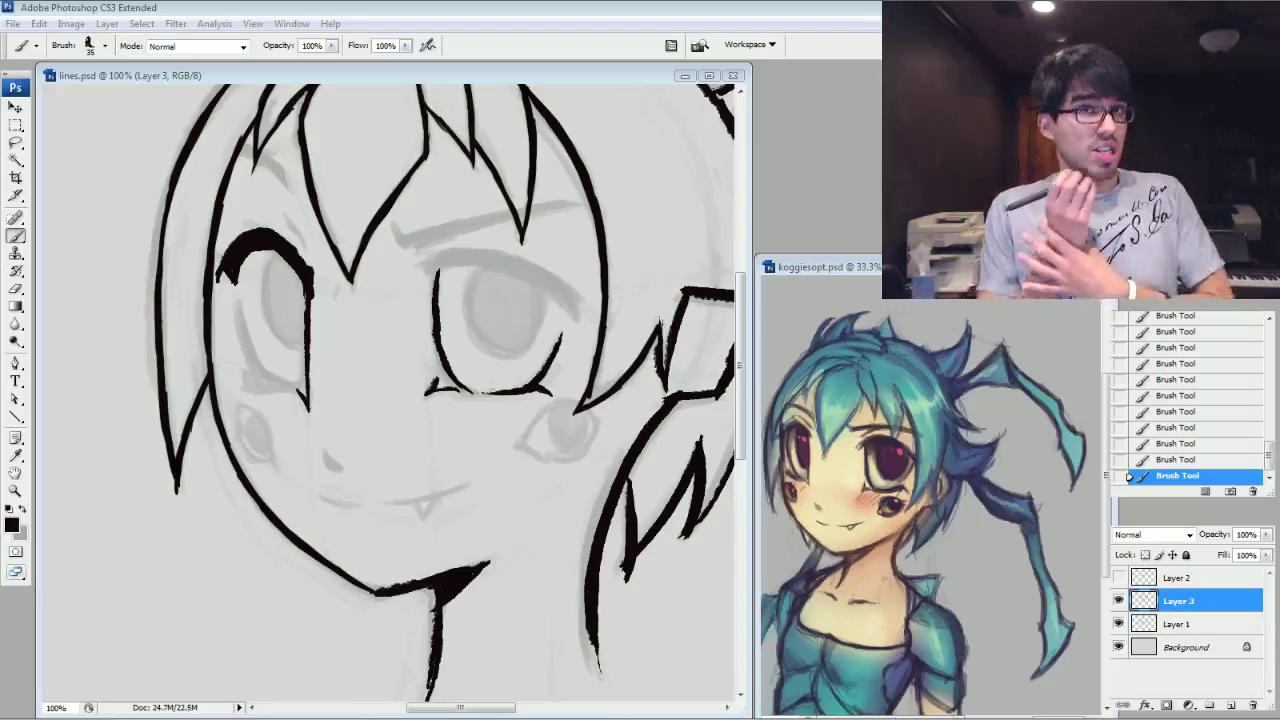
pyautogui.click(297, 382)
pyautogui.moveTo(299, 382); pyautogui.dragTo(303, 348)
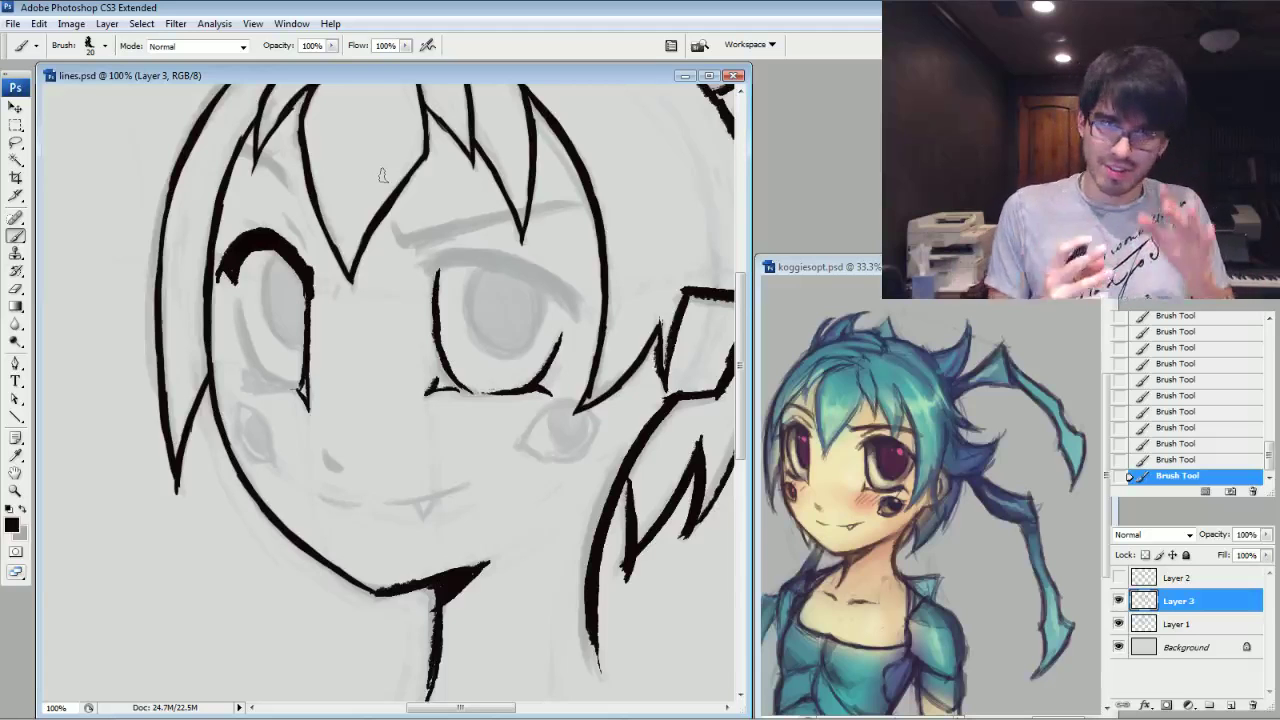
pyautogui.moveTo(300, 345)
pyautogui.mouseDown()
pyautogui.moveTo(270, 307)
pyautogui.moveTo(290, 352)
pyautogui.moveTo(278, 250)
pyautogui.moveTo(303, 348)
pyautogui.mouseUp()
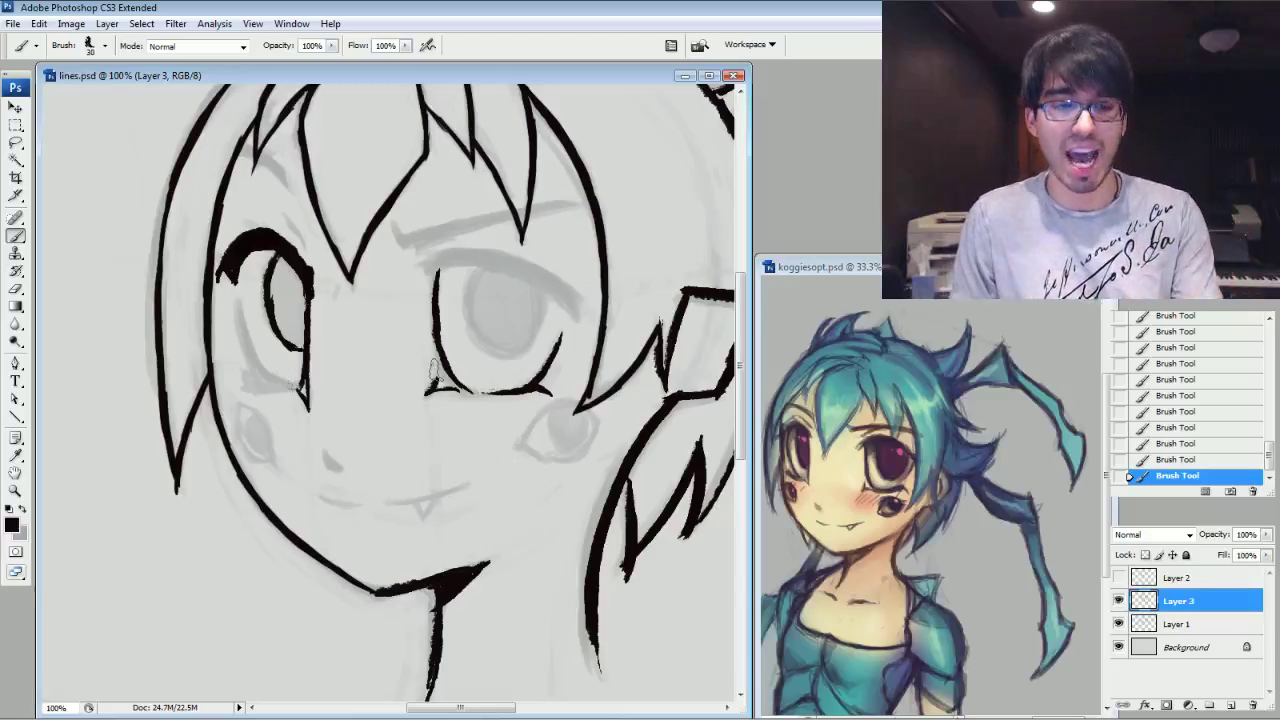
pyautogui.moveTo(277, 387)
pyautogui.mouseDown()
pyautogui.moveTo(248, 387)
pyautogui.moveTo(282, 388)
pyautogui.moveTo(262, 384)
pyautogui.moveTo(244, 326)
pyautogui.moveTo(249, 356)
pyautogui.mouseUp()
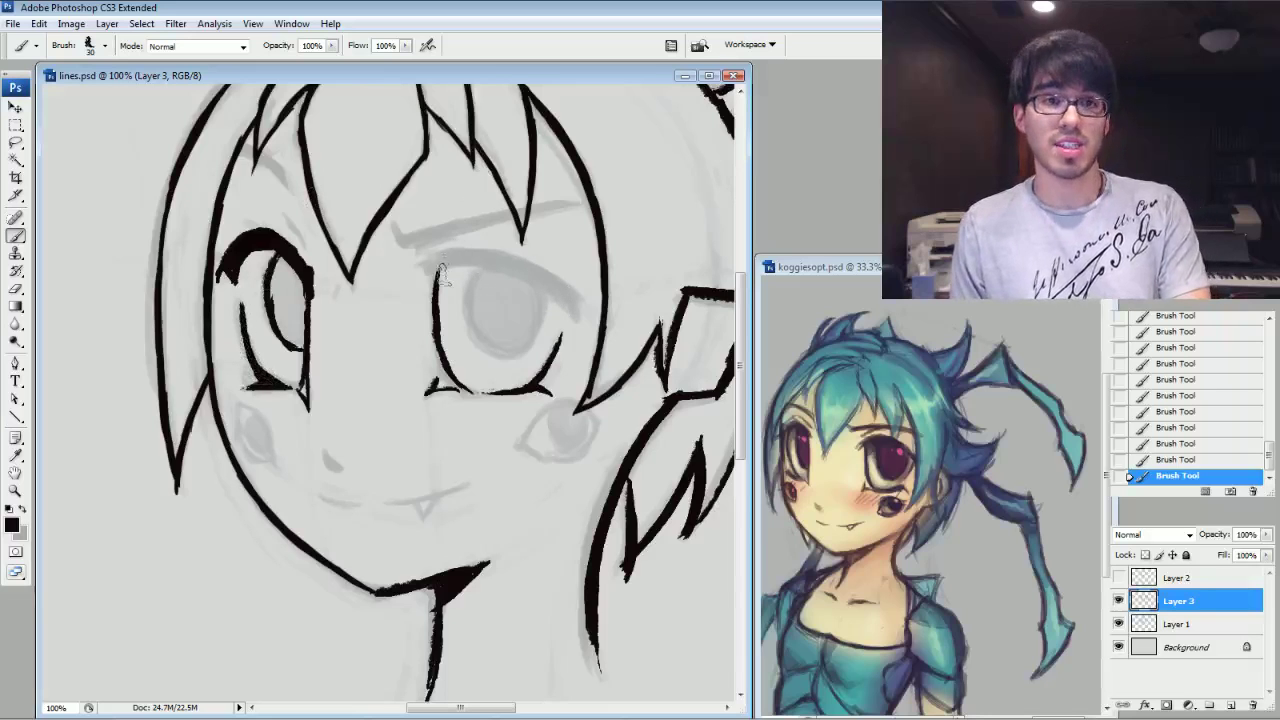
# Ink the thick tapering upper lid of the larger eye and tidy its upper edge.
pyautogui.moveTo(428, 271)
pyautogui.mouseDown()
pyautogui.moveTo(462, 264)
pyautogui.moveTo(428, 258)
pyautogui.moveTo(470, 250)
pyautogui.moveTo(440, 254)
pyautogui.moveTo(481, 260)
pyautogui.moveTo(435, 262)
pyautogui.moveTo(505, 258)
pyautogui.moveTo(465, 258)
pyautogui.moveTo(522, 270)
pyautogui.moveTo(510, 262)
pyautogui.moveTo(575, 318)
pyautogui.moveTo(558, 288)
pyautogui.moveTo(574, 310)
pyautogui.moveTo(566, 292)
pyautogui.moveTo(576, 306)
pyautogui.moveTo(580, 292)
pyautogui.moveTo(545, 275)
pyautogui.moveTo(570, 300)
pyautogui.mouseUp()
pyautogui.moveTo(505, 258); pyautogui.dragTo(555, 280)
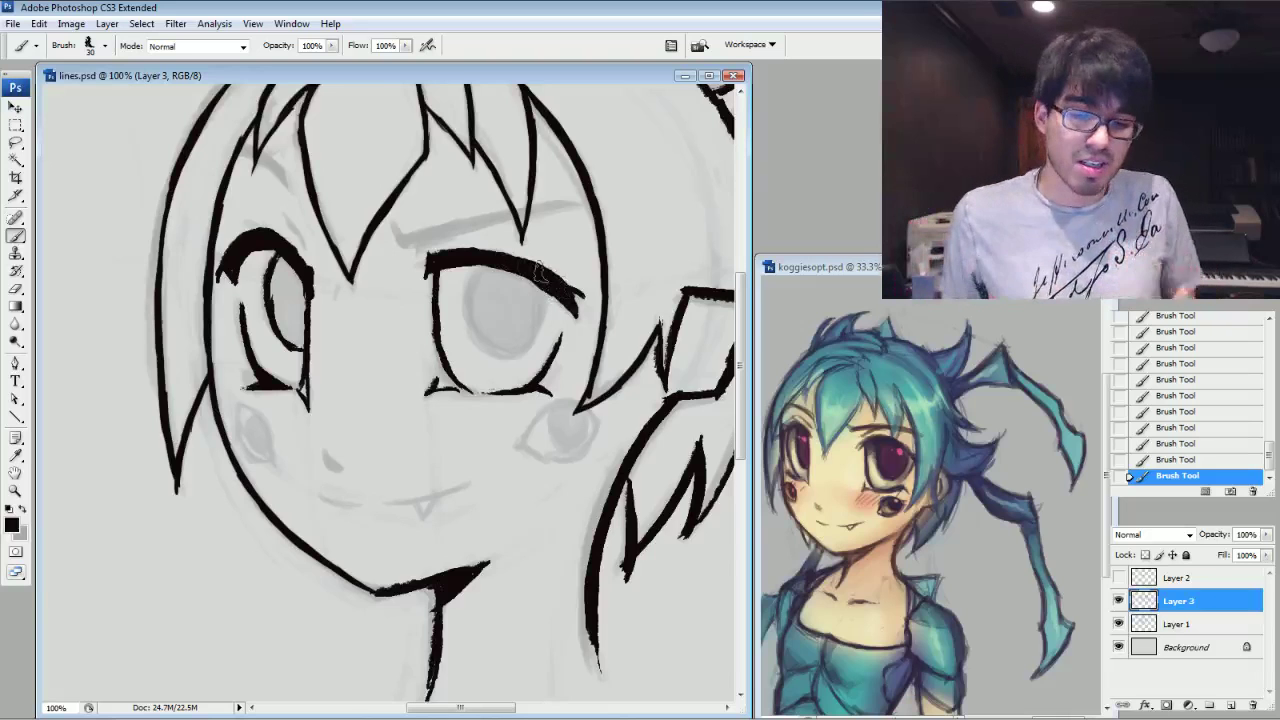
pyautogui.moveTo(591, 297); pyautogui.dragTo(582, 300)
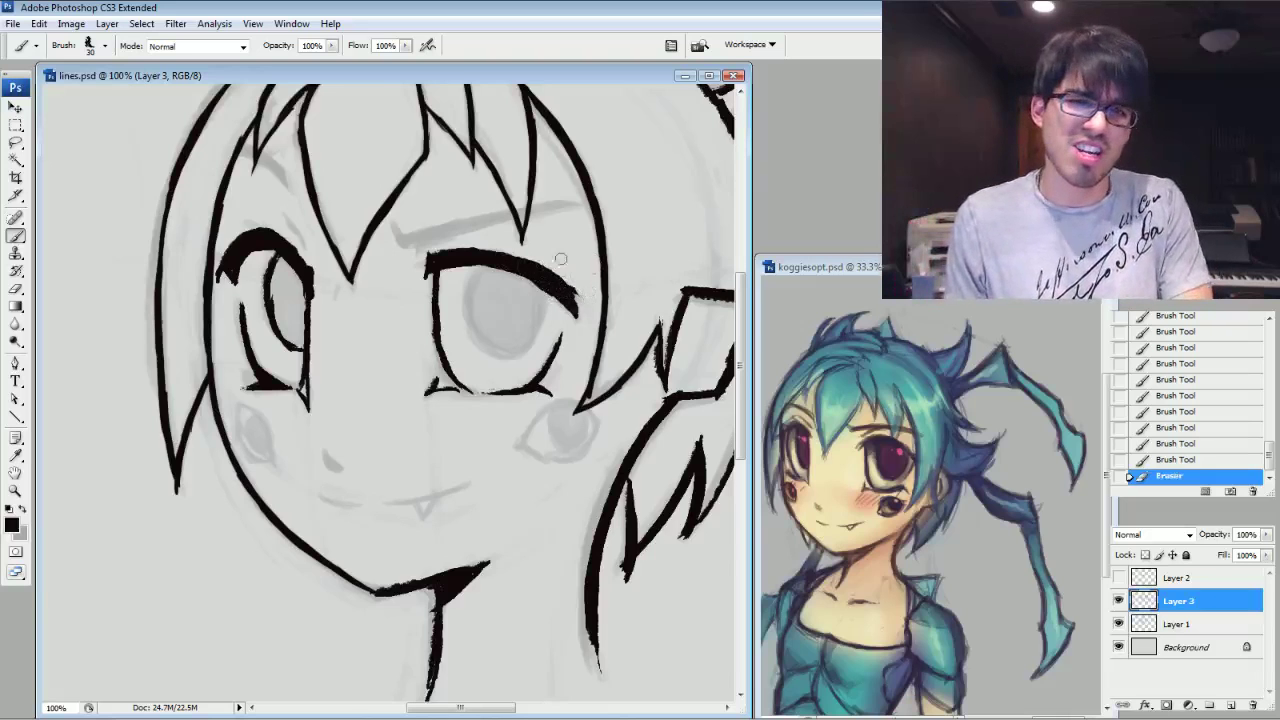
pyautogui.moveTo(540, 262); pyautogui.dragTo(520, 254)
pyautogui.moveTo(535, 260); pyautogui.dragTo(480, 250)
pyautogui.moveTo(486, 250); pyautogui.dragTo(441, 255)
# Ink both eyebrows with their small crease marks, and outline the iris of the larger eye.
pyautogui.moveTo(464, 250)
pyautogui.mouseDown()
pyautogui.moveTo(413, 258)
pyautogui.moveTo(422, 244)
pyautogui.moveTo(420, 262)
pyautogui.moveTo(438, 232)
pyautogui.mouseUp()
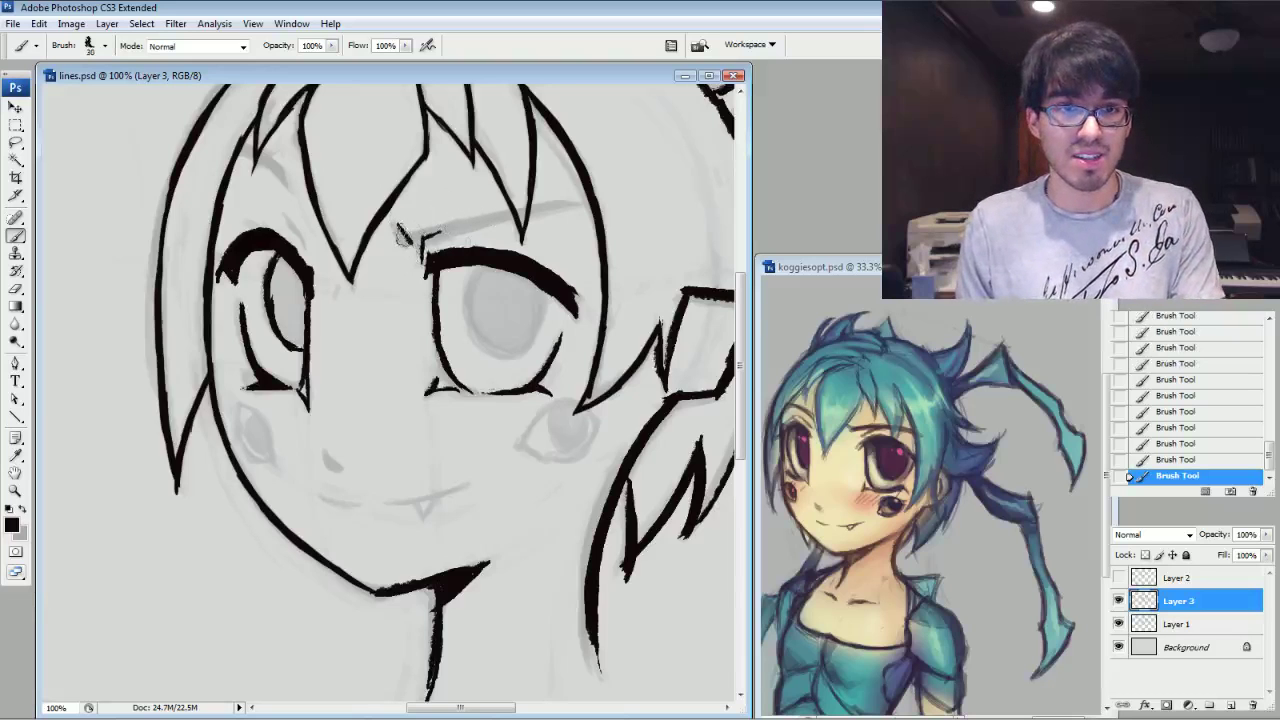
pyautogui.moveTo(400, 232)
pyautogui.mouseDown()
pyautogui.moveTo(523, 203)
pyautogui.moveTo(474, 222)
pyautogui.moveTo(562, 211)
pyautogui.mouseUp()
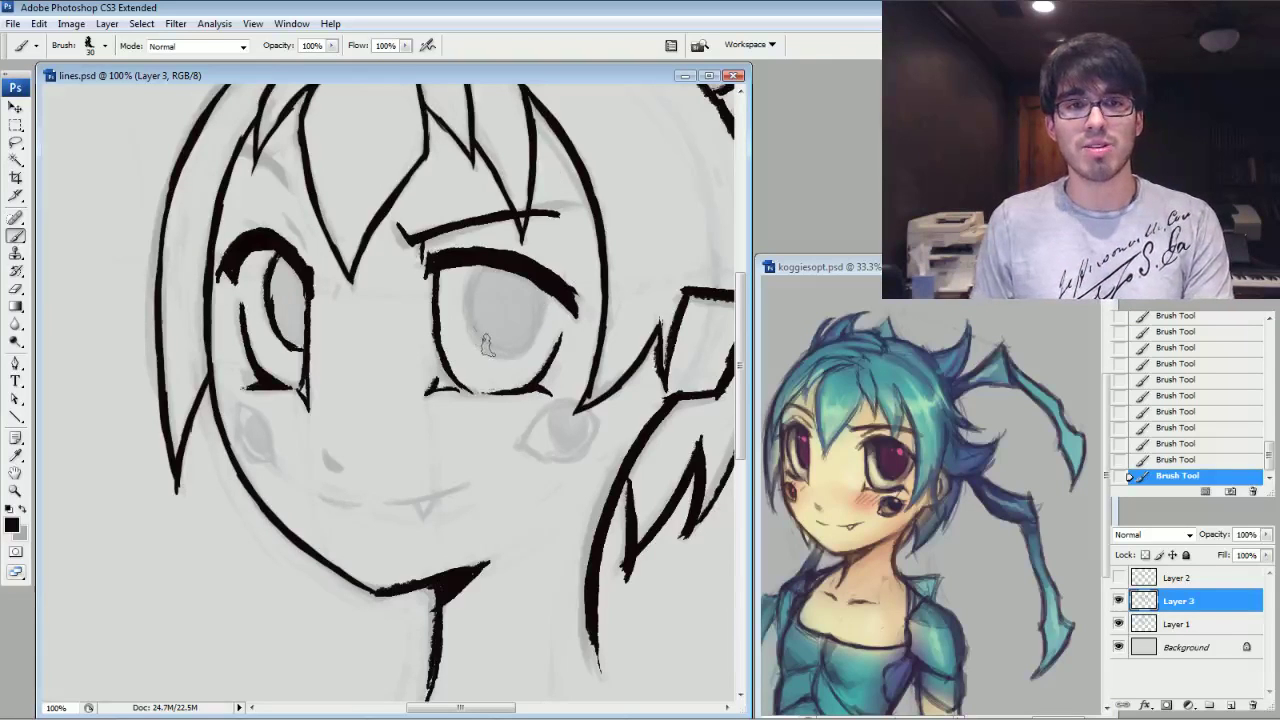
pyautogui.moveTo(486, 269)
pyautogui.mouseDown()
pyautogui.moveTo(475, 312)
pyautogui.moveTo(506, 353)
pyautogui.moveTo(537, 332)
pyautogui.moveTo(548, 292)
pyautogui.moveTo(526, 264)
pyautogui.mouseUp()
pyautogui.moveTo(309, 247)
pyautogui.mouseDown()
pyautogui.moveTo(268, 160)
pyautogui.moveTo(288, 193)
pyautogui.moveTo(222, 147)
pyautogui.mouseUp()
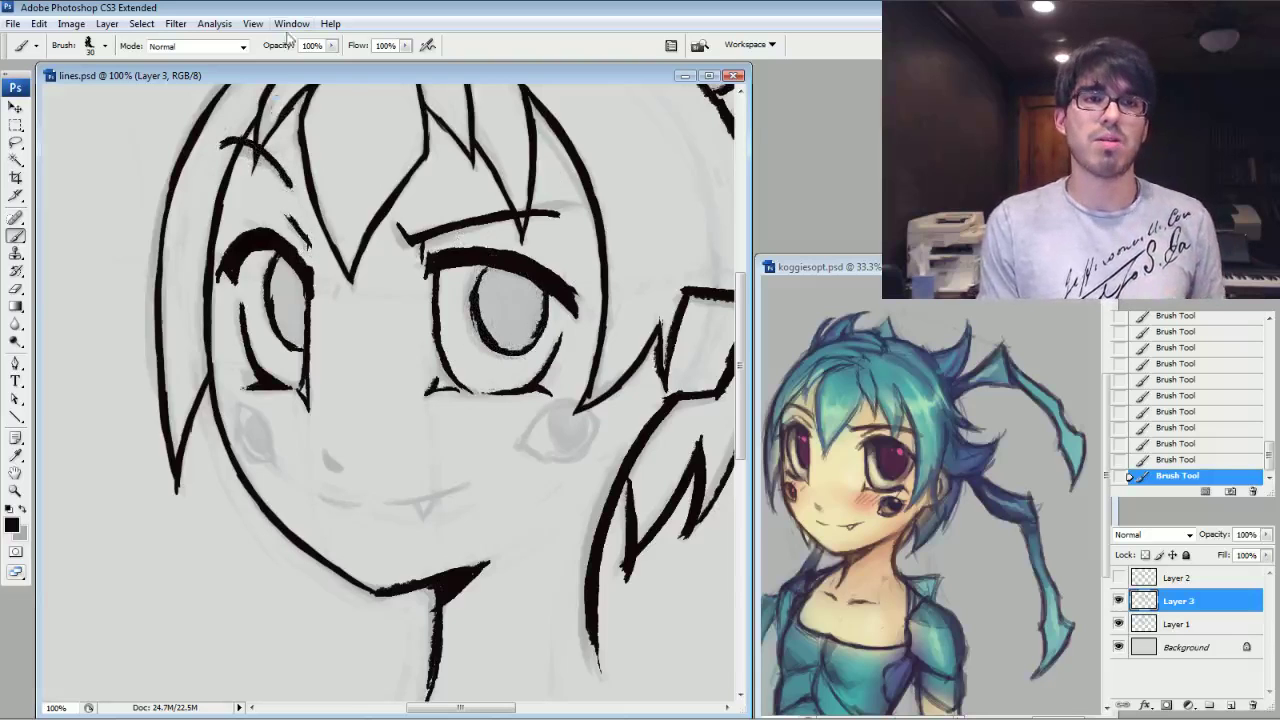
pyautogui.moveTo(402, 244); pyautogui.dragTo(390, 231)
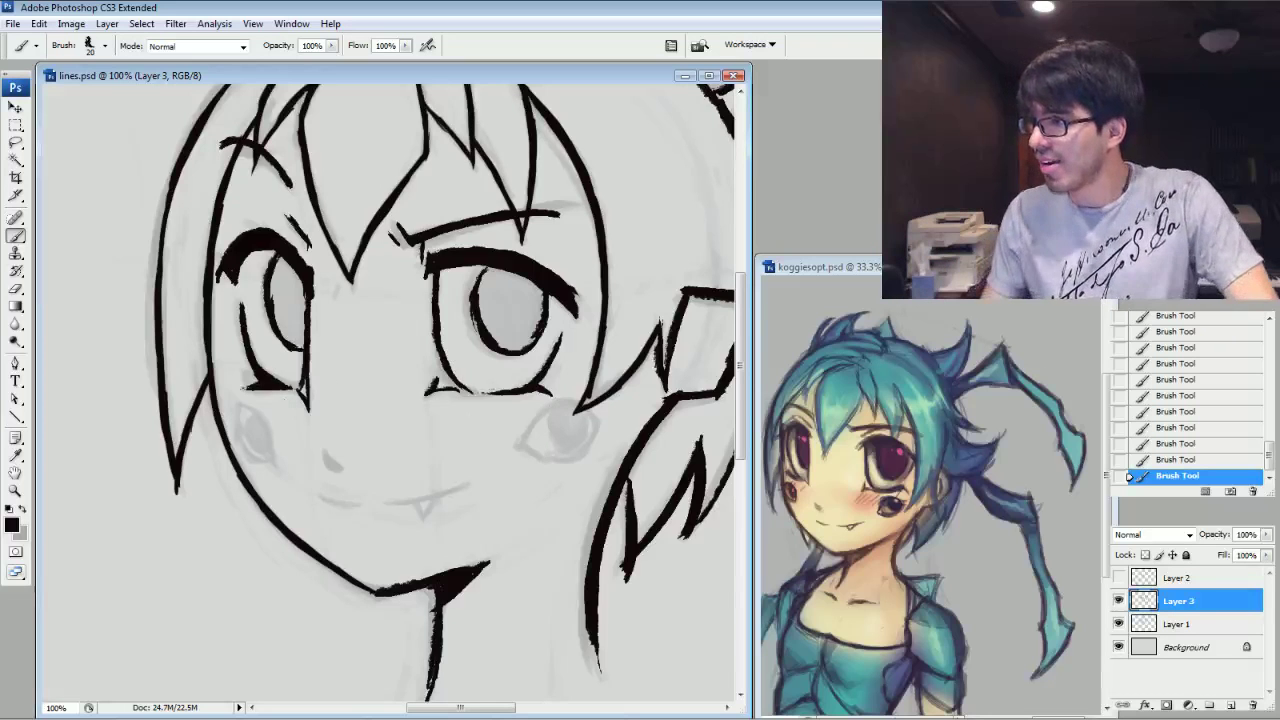
# Ink the small nose mark with a 20 px brush and clean up its upper end.
pyautogui.hotkey('alt', 'Tab')
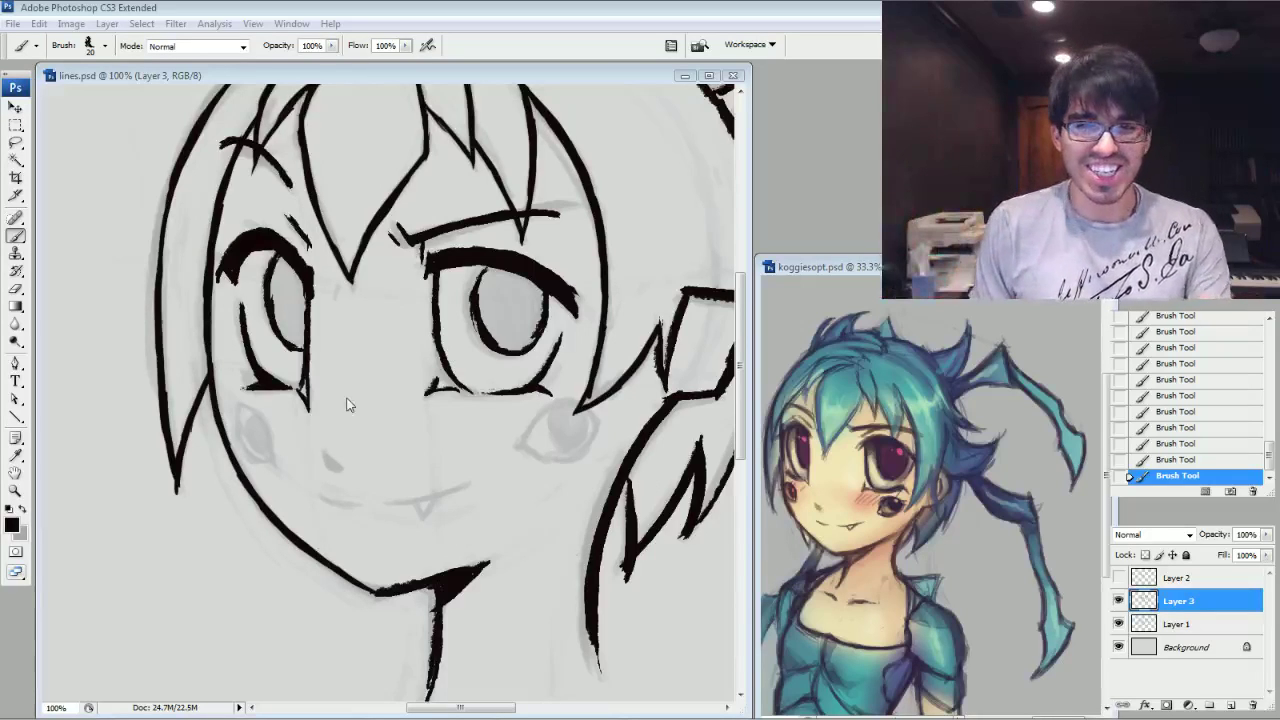
pyautogui.click(321, 455)
pyautogui.moveTo(321, 455)
pyautogui.mouseDown()
pyautogui.moveTo(334, 462)
pyautogui.moveTo(320, 446)
pyautogui.mouseUp()
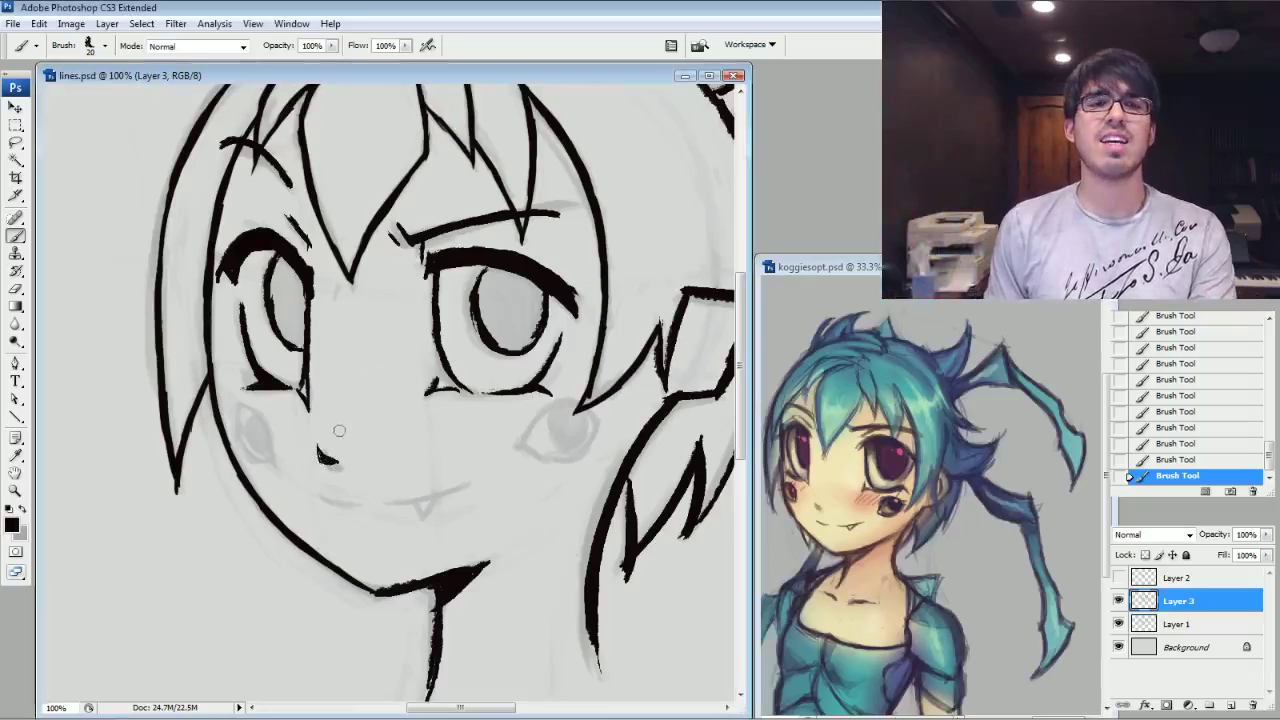
pyautogui.moveTo(319, 443); pyautogui.dragTo(323, 447)
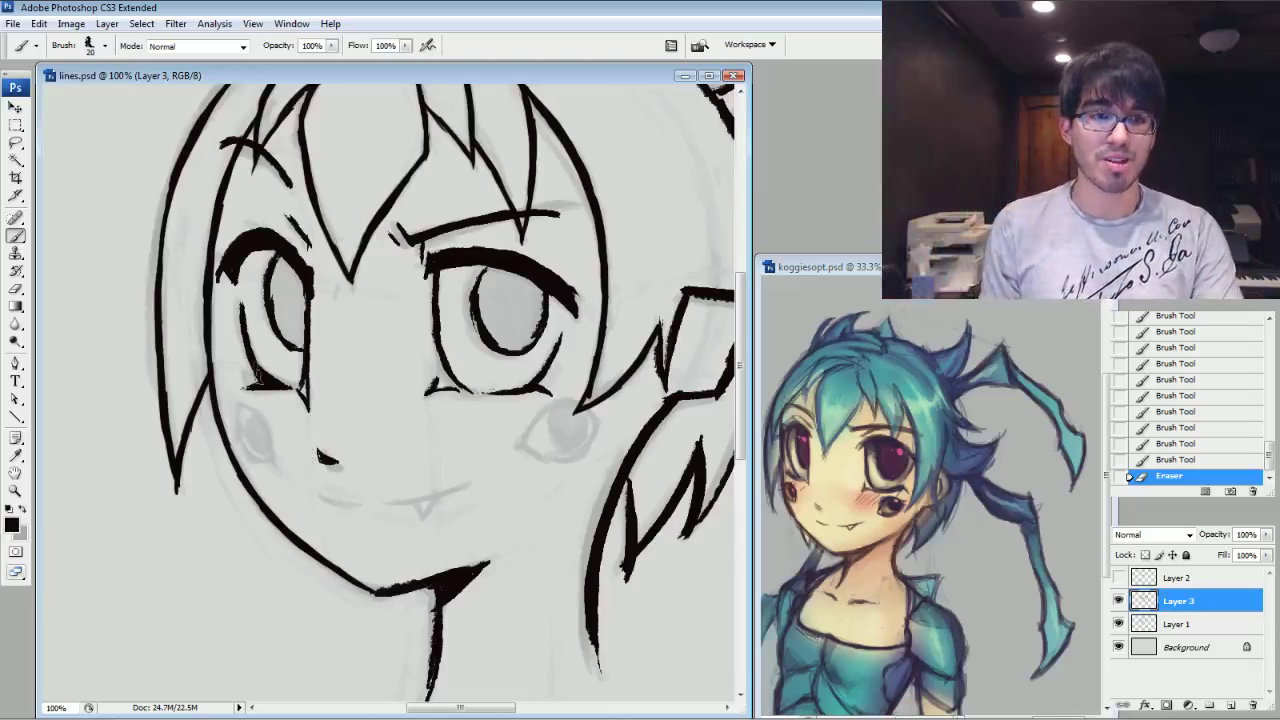
# Ink the outlines of both eye-shaped cheek marks, adding the inner circle to the larger one.
pyautogui.moveTo(270, 470); pyautogui.dragTo(242, 398)
pyautogui.moveTo(266, 440)
pyautogui.mouseDown()
pyautogui.moveTo(238, 403)
pyautogui.moveTo(258, 410)
pyautogui.moveTo(272, 466)
pyautogui.moveTo(243, 451)
pyautogui.moveTo(240, 404)
pyautogui.mouseUp()
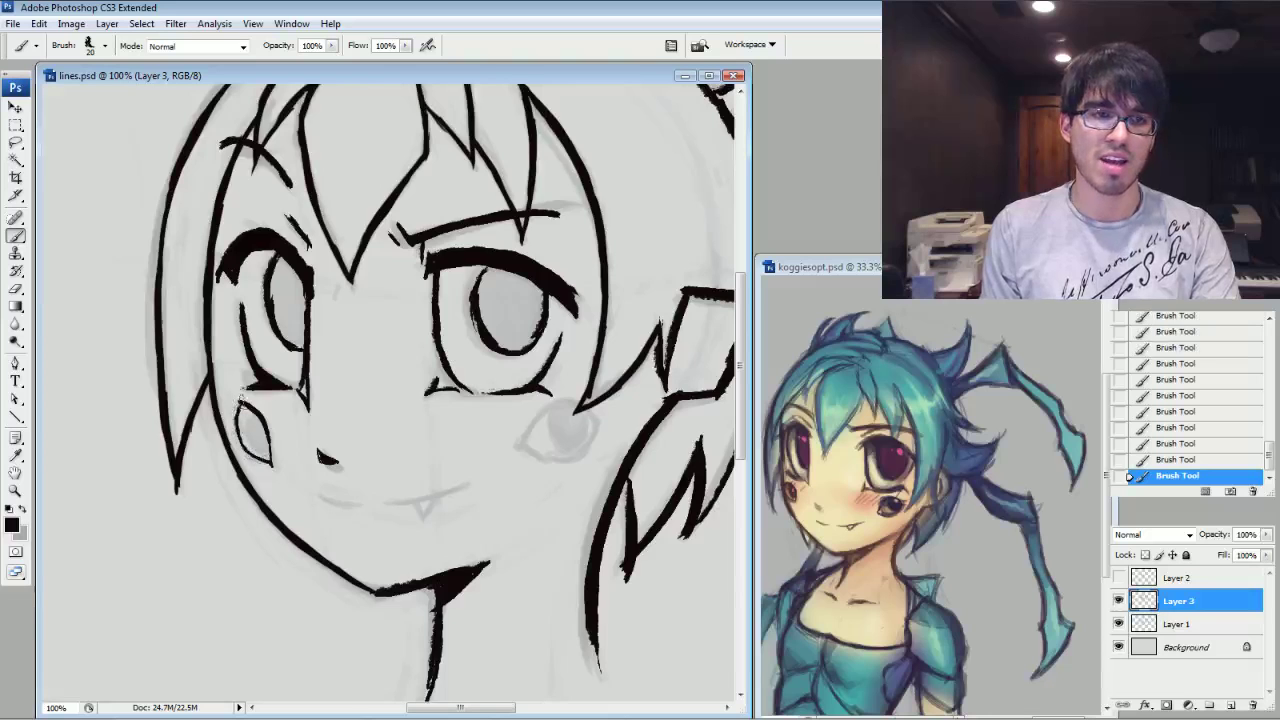
pyautogui.moveTo(516, 450)
pyautogui.mouseDown()
pyautogui.moveTo(564, 400)
pyautogui.moveTo(593, 428)
pyautogui.moveTo(580, 448)
pyautogui.moveTo(593, 430)
pyautogui.moveTo(561, 452)
pyautogui.moveTo(532, 450)
pyautogui.moveTo(556, 456)
pyautogui.moveTo(543, 437)
pyautogui.moveTo(557, 432)
pyautogui.moveTo(564, 450)
pyautogui.moveTo(558, 408)
pyautogui.mouseUp()
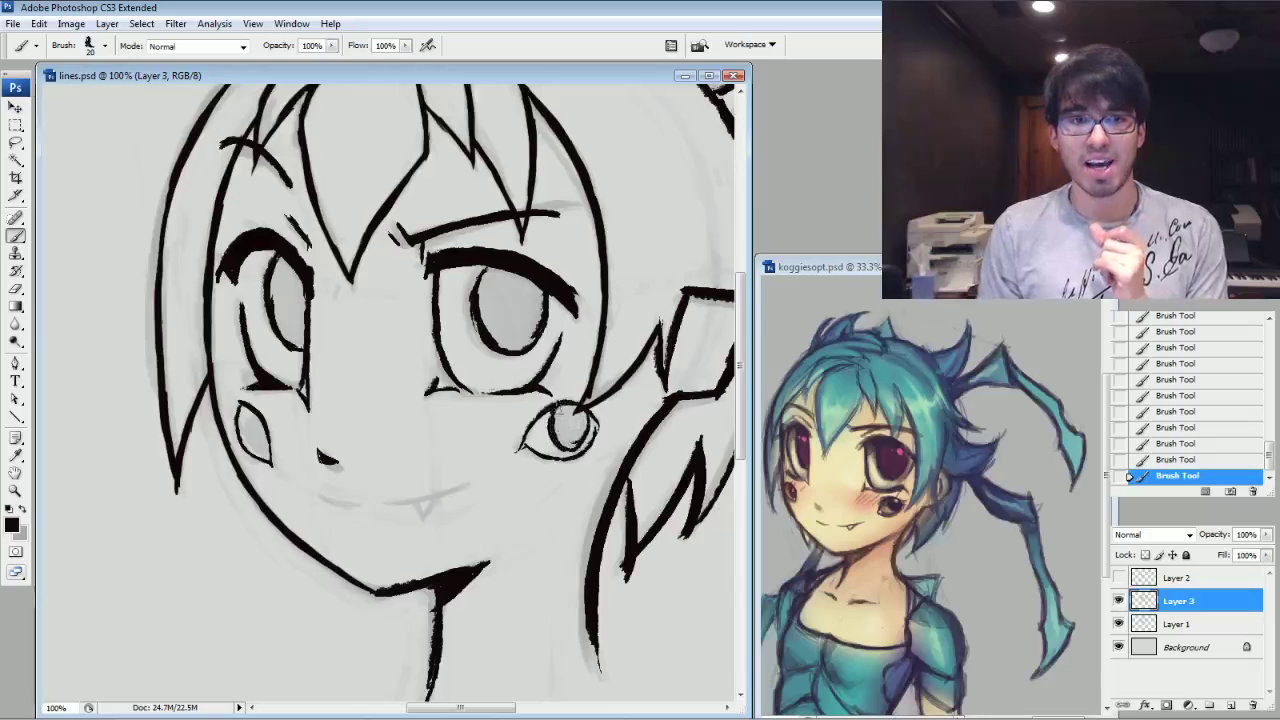
# Ink the inner oval of the smaller cheek mark, thin its lines with the Eraser, and touch up the larger mark's upper edge.
pyautogui.moveTo(251, 431)
pyautogui.mouseDown()
pyautogui.moveTo(262, 450)
pyautogui.moveTo(258, 404)
pyautogui.moveTo(284, 441)
pyautogui.moveTo(258, 432)
pyautogui.mouseUp()
pyautogui.press('e')
pyautogui.moveTo(264, 442)
pyautogui.mouseDown()
pyautogui.moveTo(250, 422)
pyautogui.moveTo(266, 458)
pyautogui.moveTo(242, 414)
pyautogui.mouseUp()
pyautogui.moveTo(252, 448); pyautogui.dragTo(240, 410)
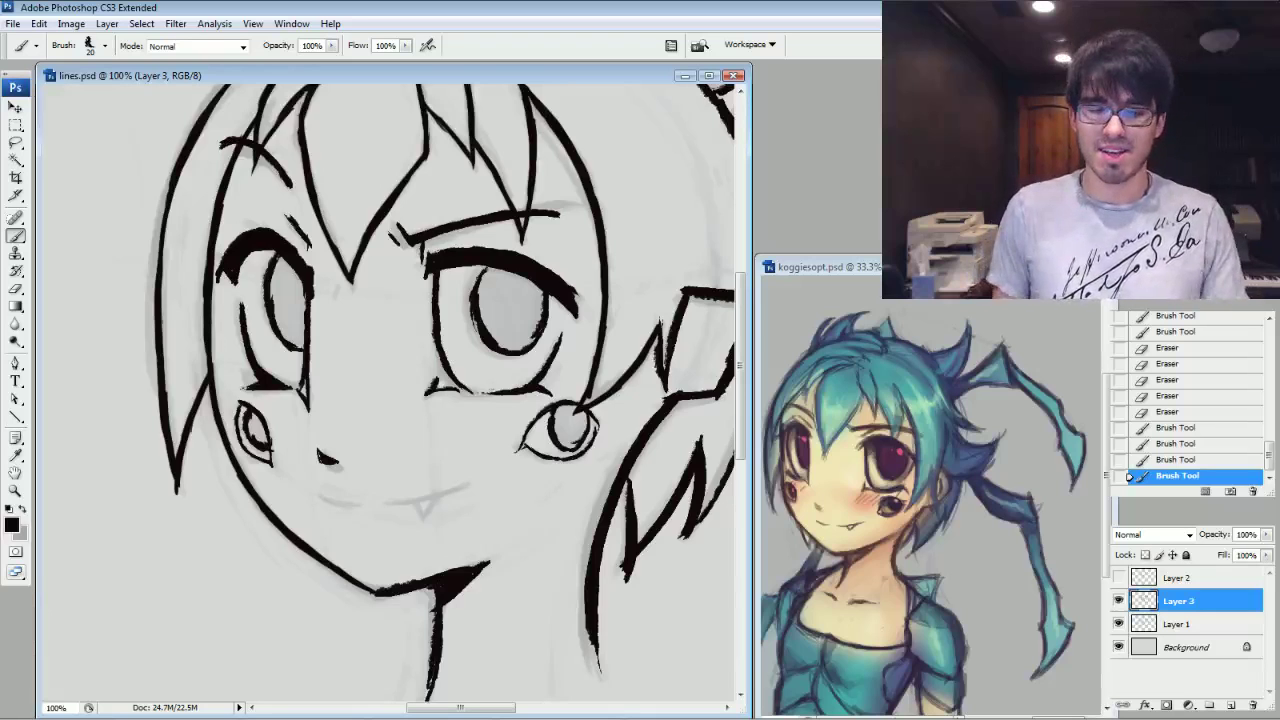
pyautogui.moveTo(540, 406); pyautogui.dragTo(545, 426)
pyautogui.moveTo(560, 400)
pyautogui.mouseDown()
pyautogui.moveTo(522, 446)
pyautogui.moveTo(598, 378)
pyautogui.mouseUp()
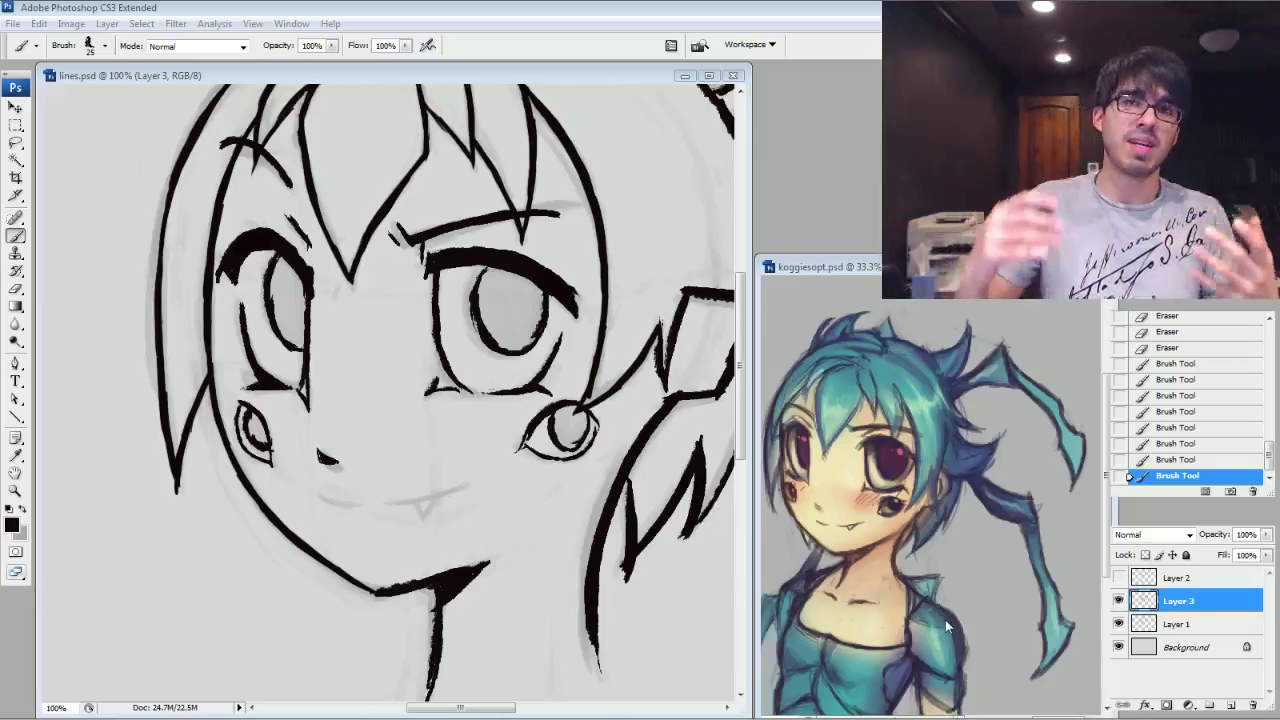
# Ink the broken smiling mouth line with a 25 px brush and add the small pointed fang beneath it.
pyautogui.click(320, 494)
pyautogui.moveTo(319, 496)
pyautogui.mouseDown()
pyautogui.moveTo(403, 502)
pyautogui.moveTo(478, 482)
pyautogui.mouseUp()
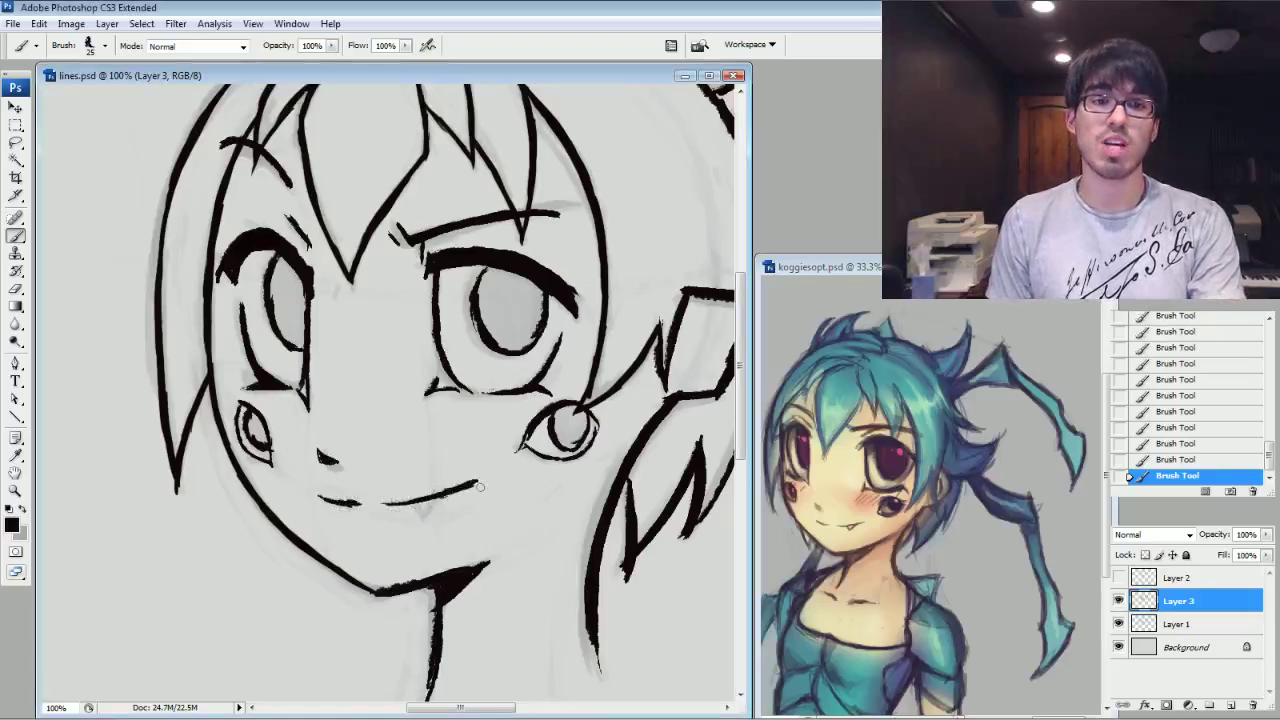
pyautogui.moveTo(456, 498)
pyautogui.mouseDown()
pyautogui.moveTo(479, 487)
pyautogui.moveTo(426, 512)
pyautogui.mouseUp()
pyautogui.moveTo(433, 500); pyautogui.dragTo(424, 515)
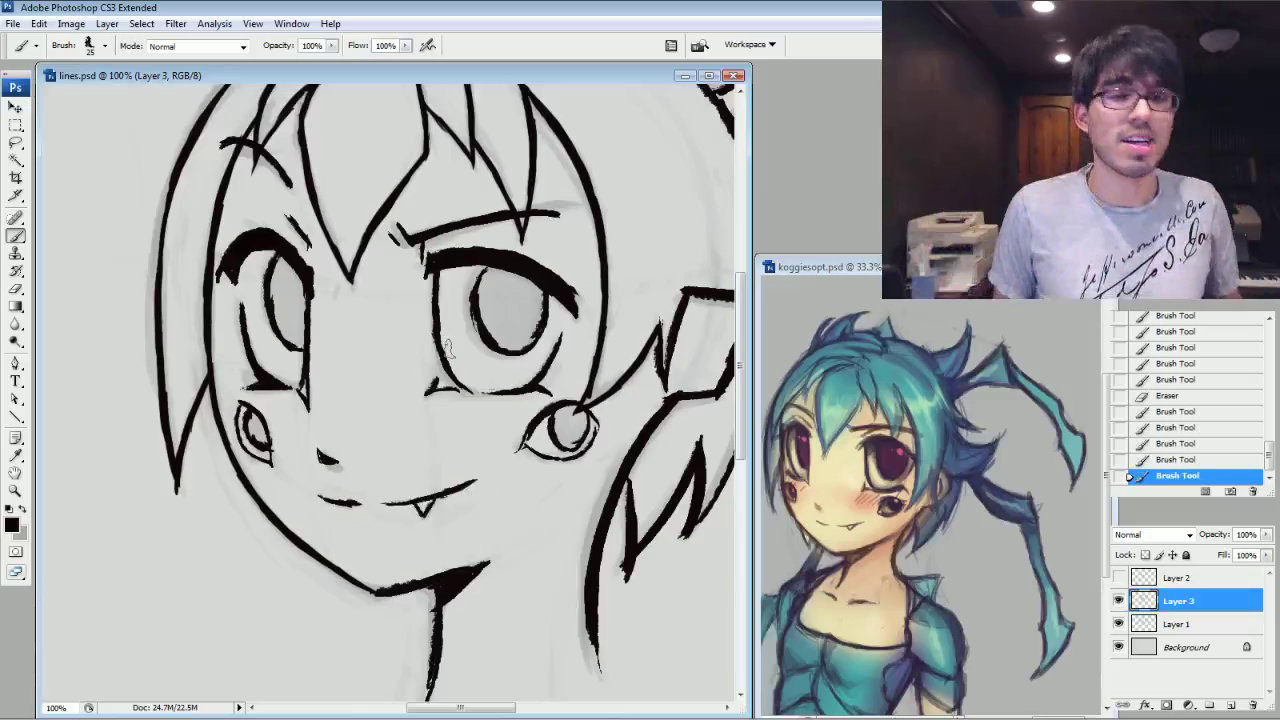
# Review the inked head at 66.7% zoom and save lines.psd with Maximize compatibility enabled.
pyautogui.moveTo(400, 350); pyautogui.dragTo(298, 557)
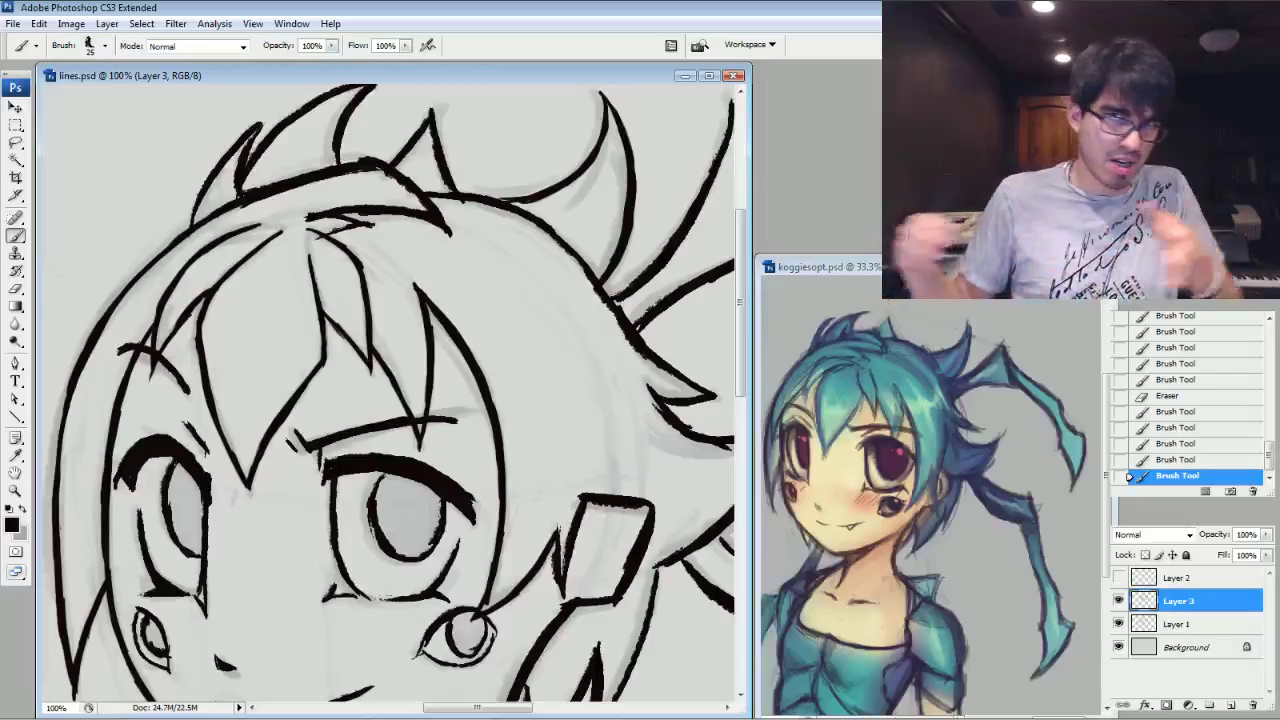
pyautogui.moveTo(390, 420); pyautogui.dragTo(390, 289)
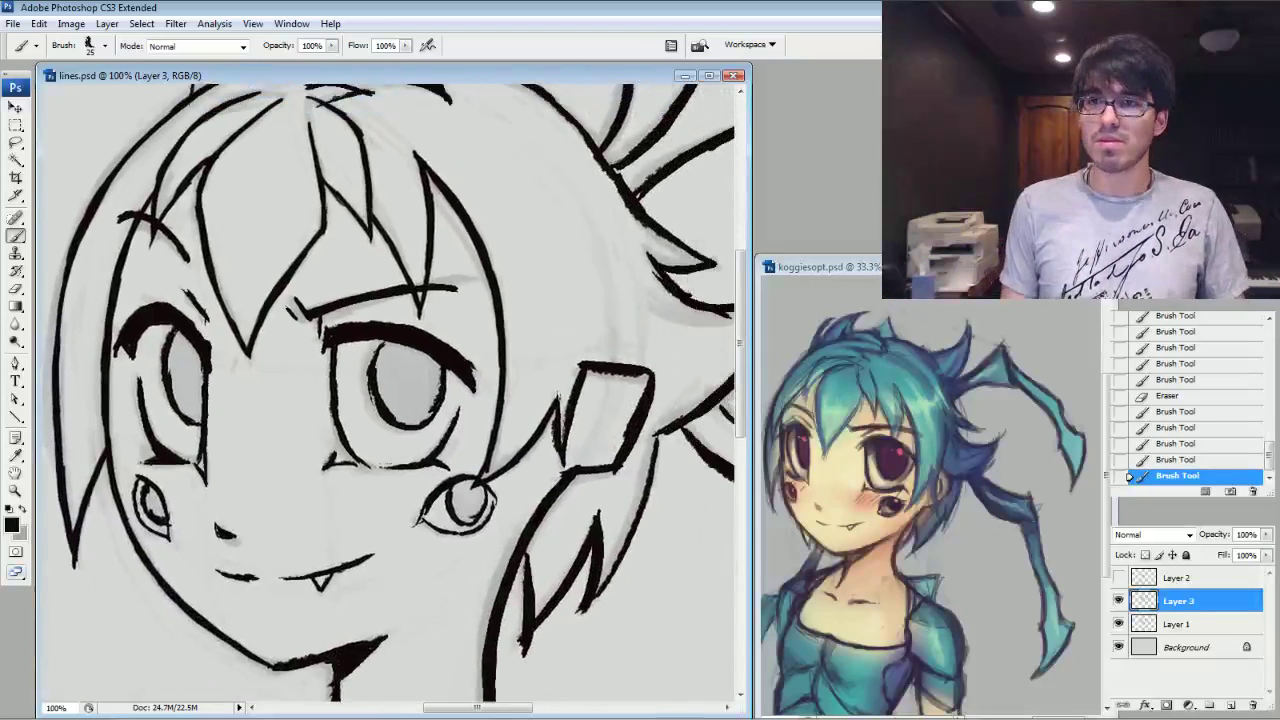
pyautogui.hotkey('ctrl', '-')
pyautogui.moveTo(430, 390); pyautogui.dragTo(352, 390)
pyautogui.moveTo(534, 400)
pyautogui.mouseDown()
pyautogui.moveTo(552, 414)
pyautogui.moveTo(512, 411)
pyautogui.mouseUp()
pyautogui.moveTo(464, 177)
pyautogui.mouseDown()
pyautogui.moveTo(524, 227)
pyautogui.moveTo(514, 207)
pyautogui.mouseUp()
pyautogui.hotkey('ctrl', 's')
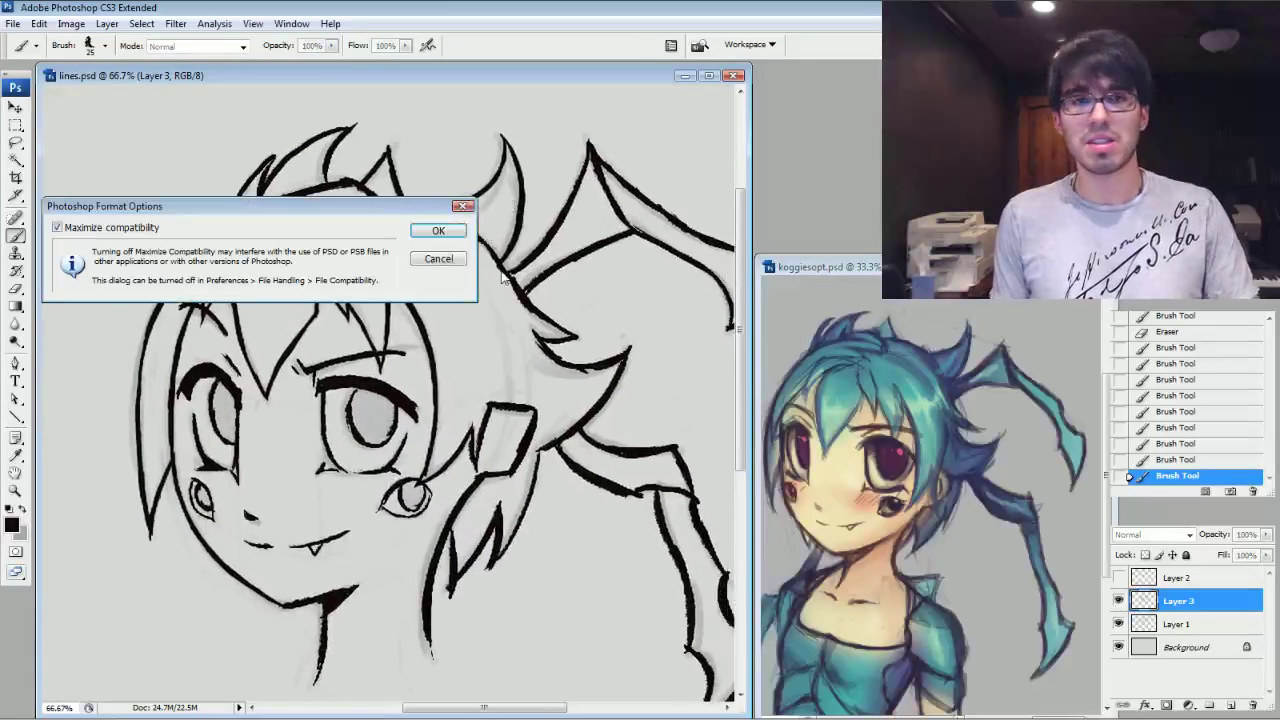
pyautogui.click(445, 231)
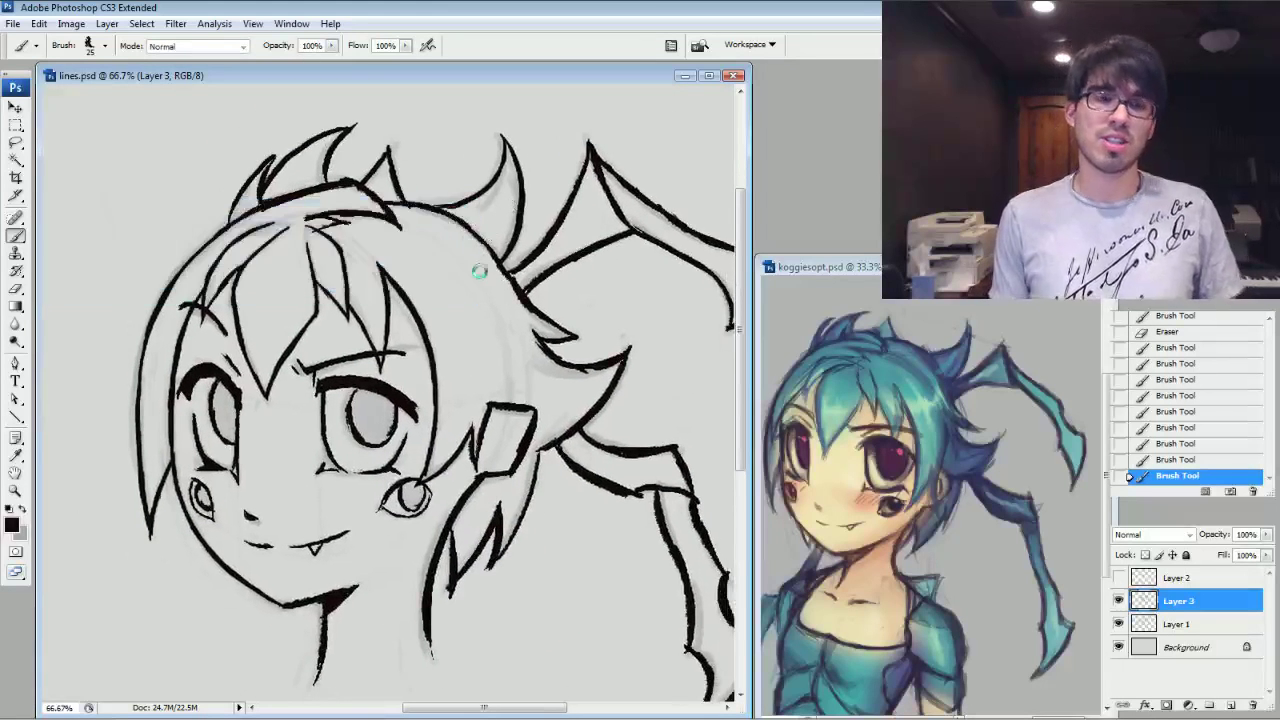